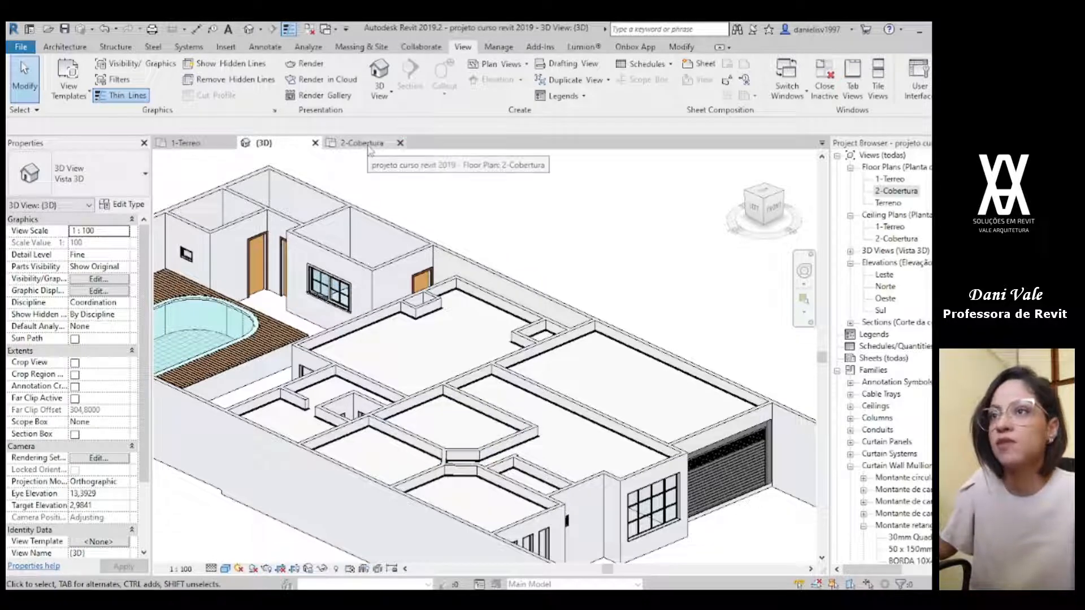
Step: Open the 2-Cobertura floor plan
double_click(898, 191)
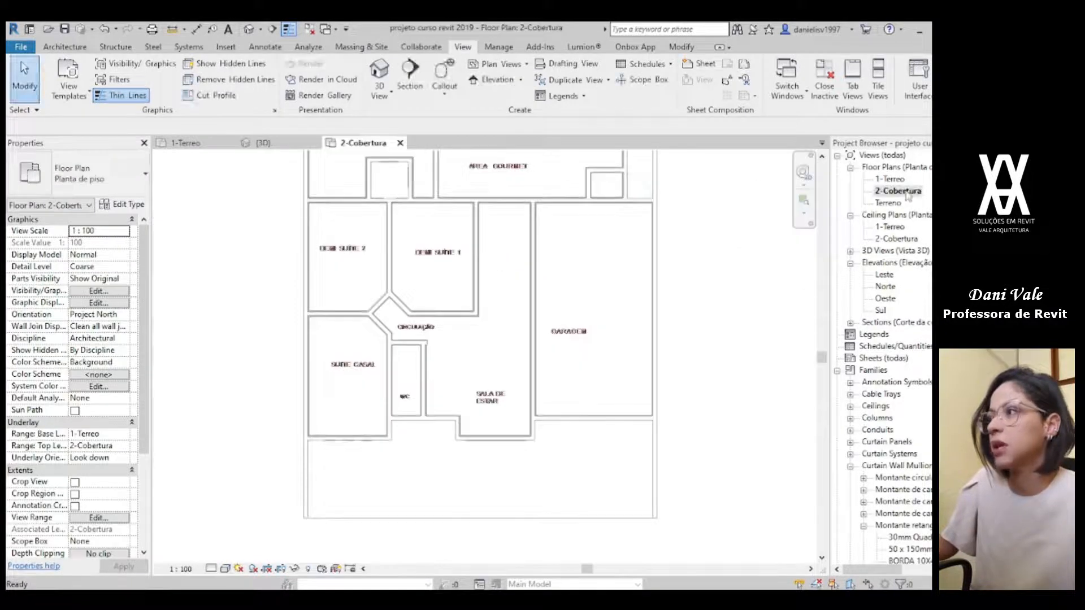
middle_drag(657, 297, 586, 325)
scroll(514, 407, up, 2)
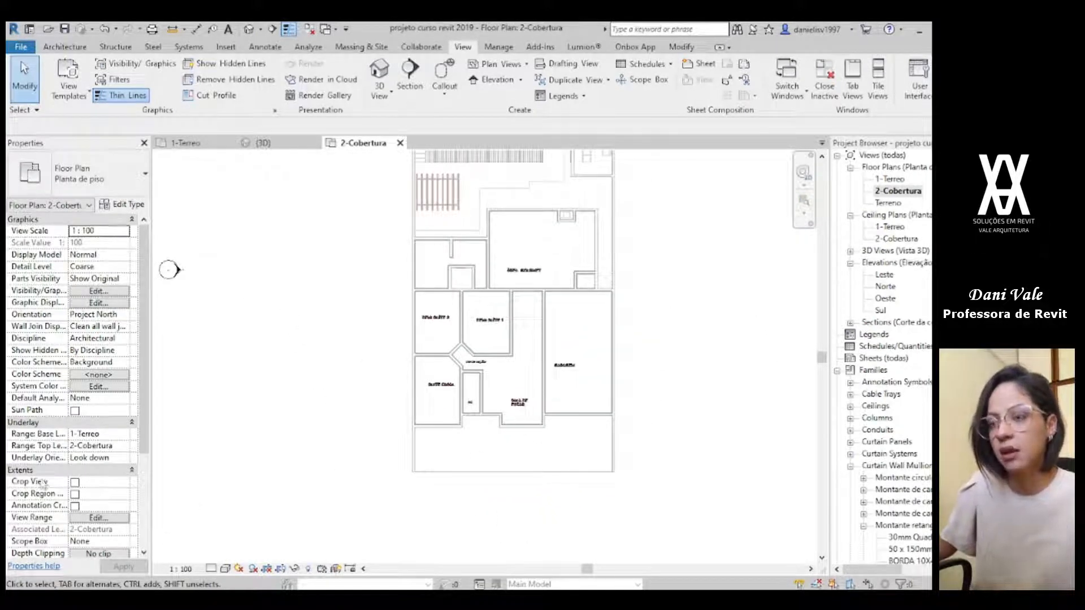
Step: Set the plan's underlay base level to None and restore it to 1-Terreo
scroll(42, 487, down, 4)
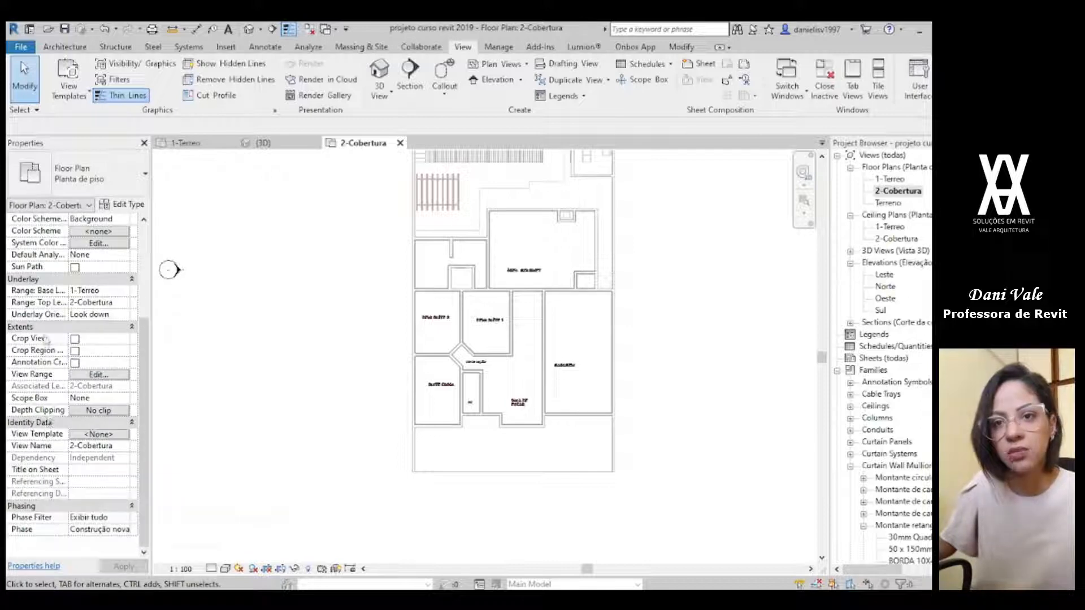
scroll(64, 463, up, 2)
scroll(64, 463, up, 2)
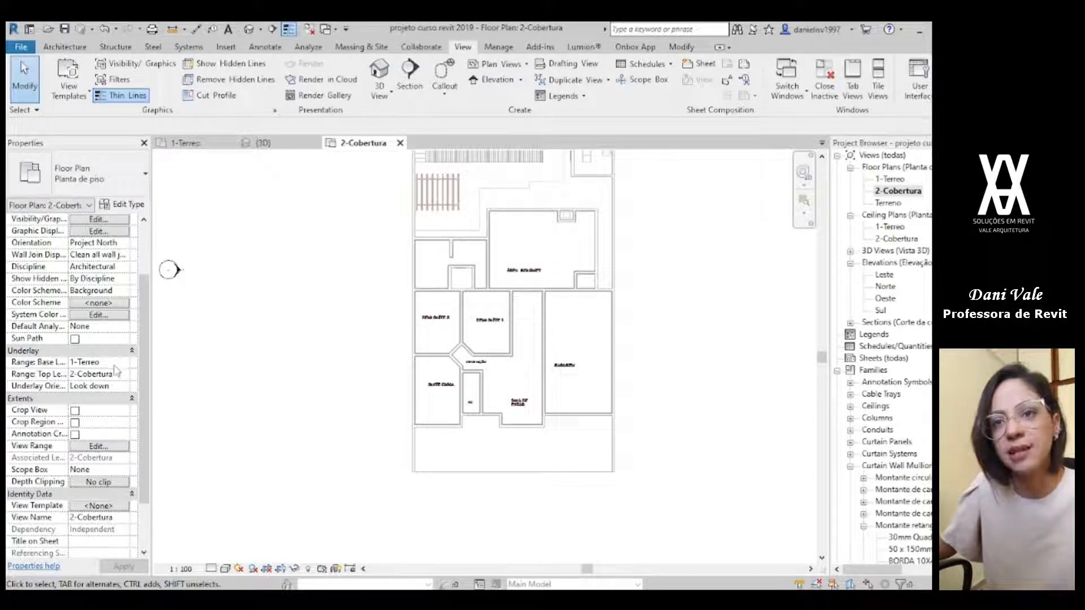
click(95, 363)
click(123, 363)
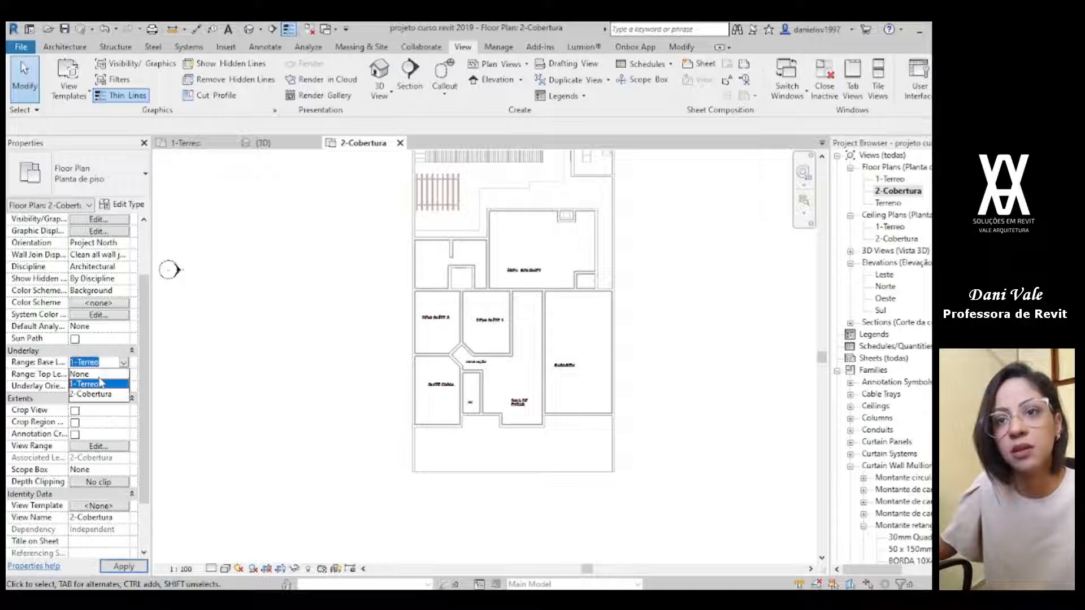
click(90, 375)
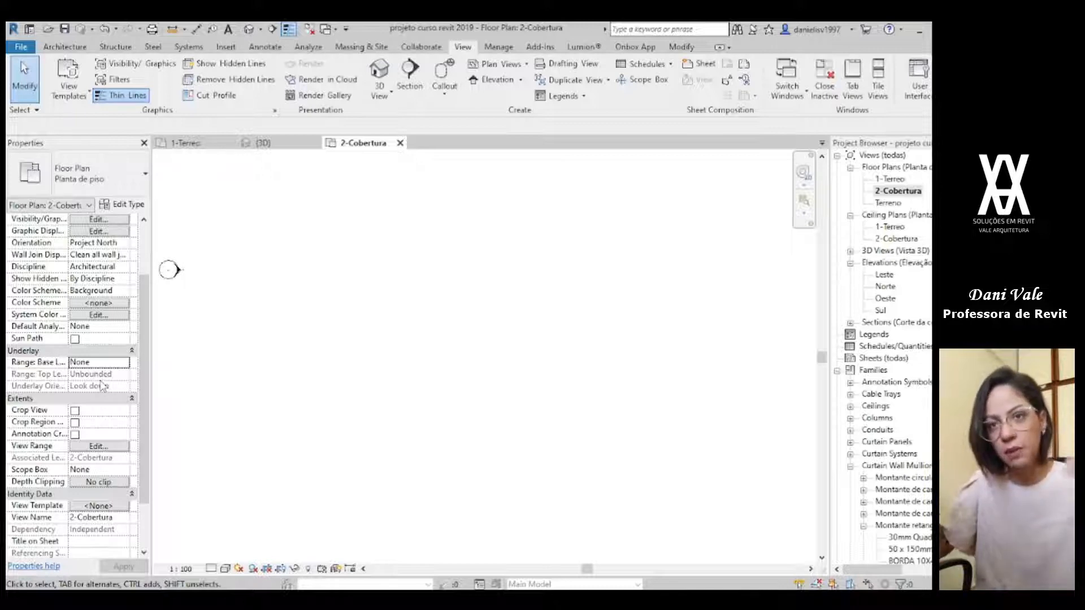
click(127, 364)
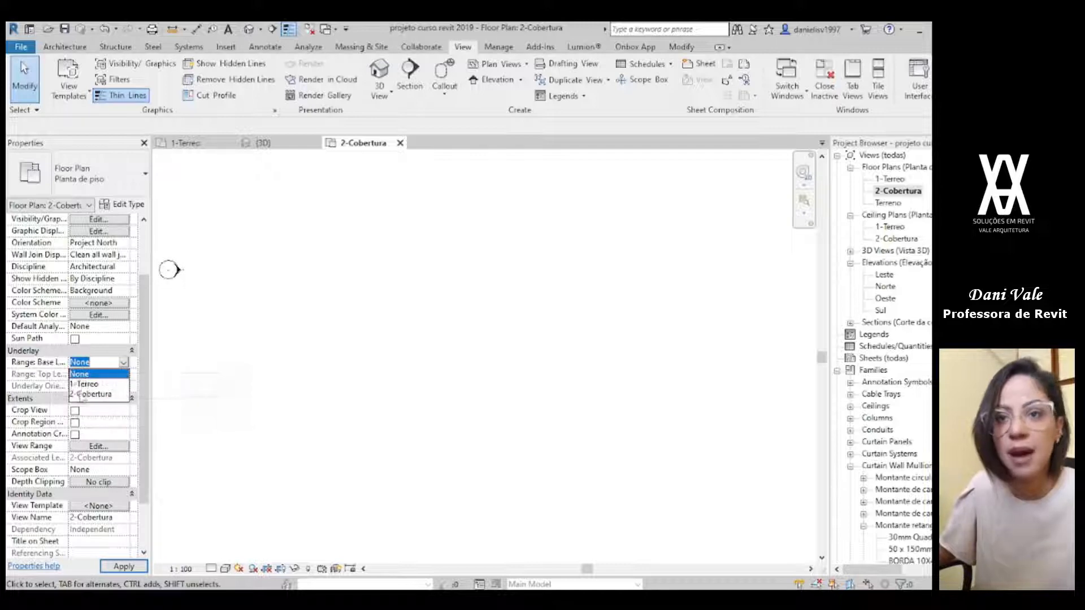
click(84, 384)
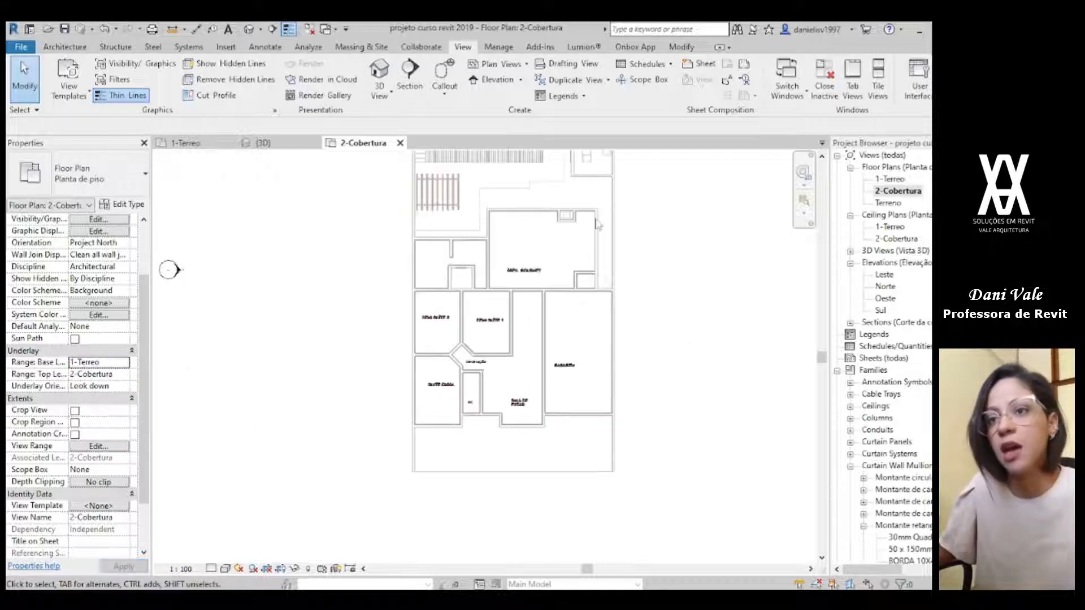
scroll(588, 277, down, 1)
middle_drag(587, 277, 540, 402)
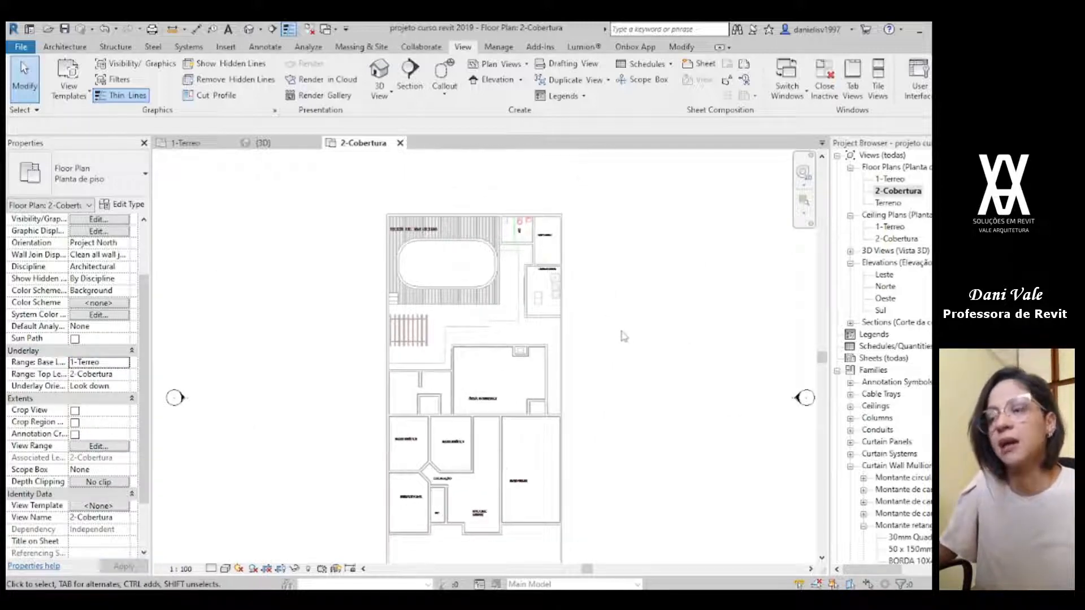
scroll(447, 445, up, 2)
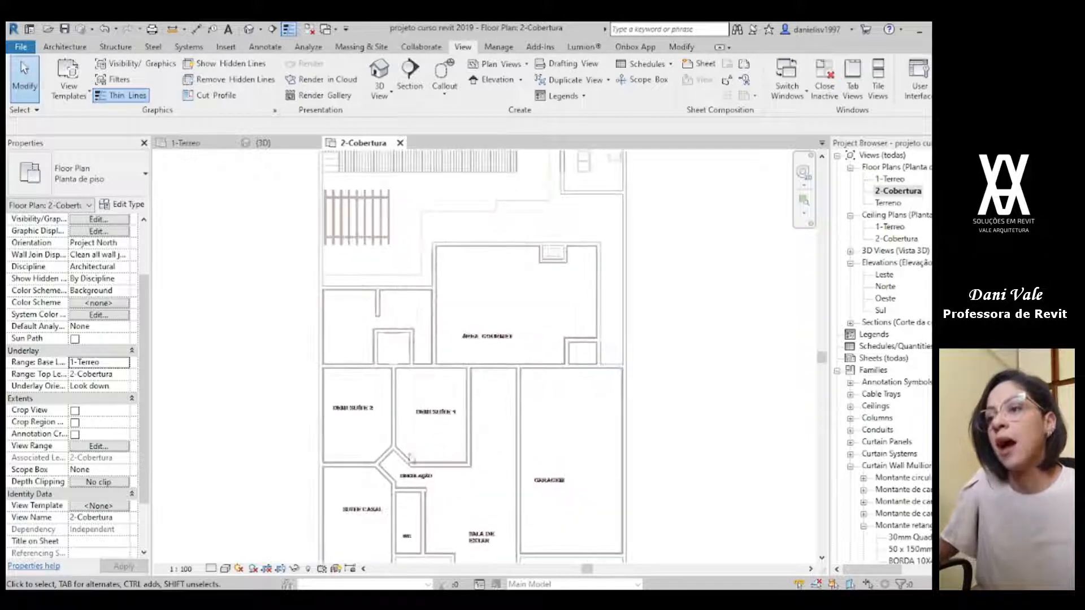
key(v)
key(g)
click(512, 138)
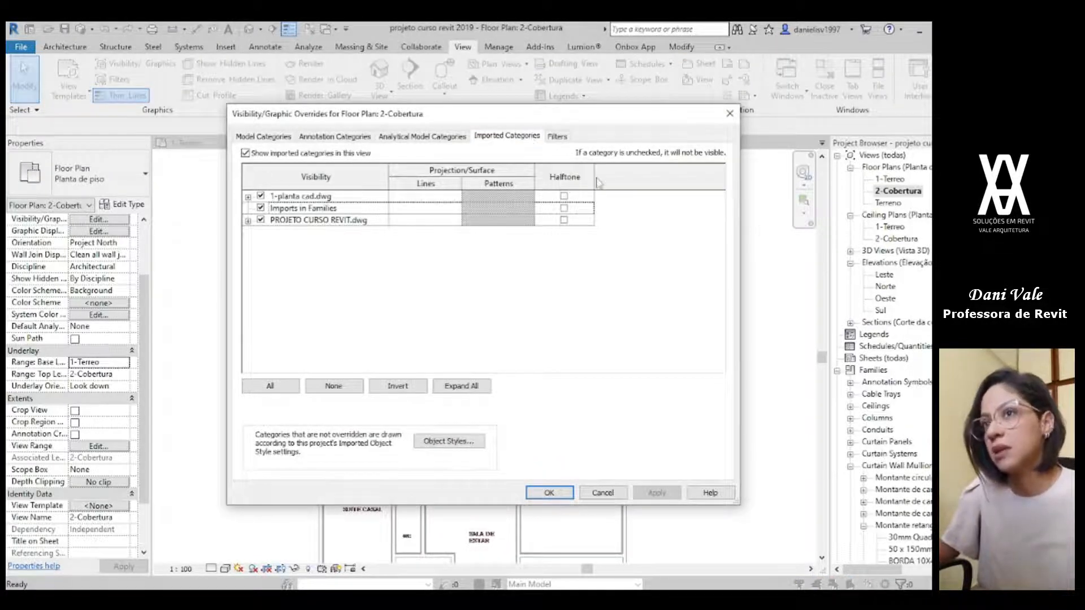
click(549, 493)
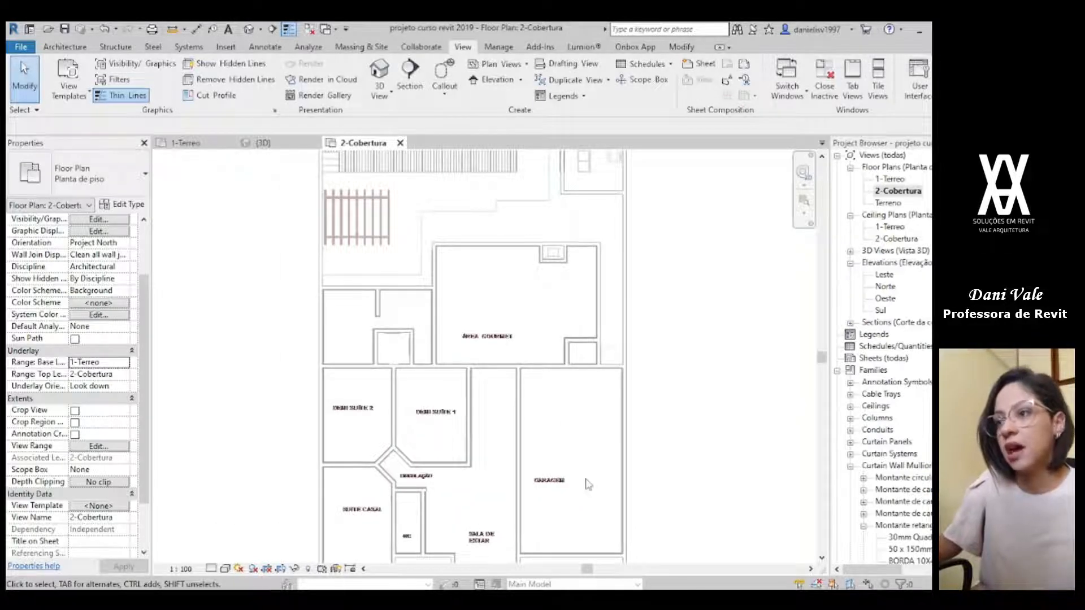
Step: Hide all imported categories in the 2-Cobertura plan through its visibility/graphics overrides
key(v)
key(g)
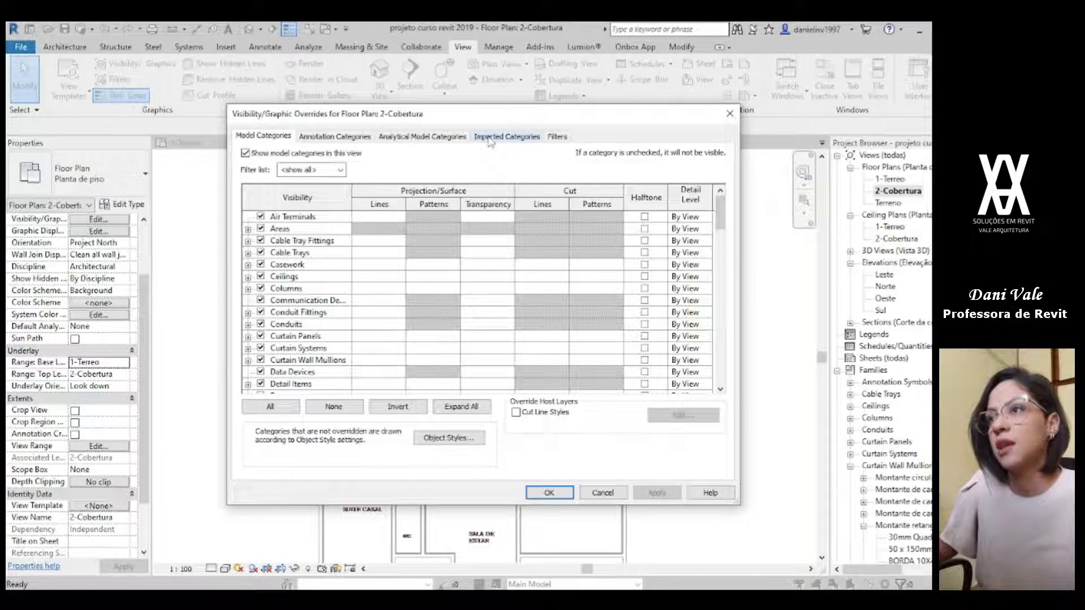
click(499, 139)
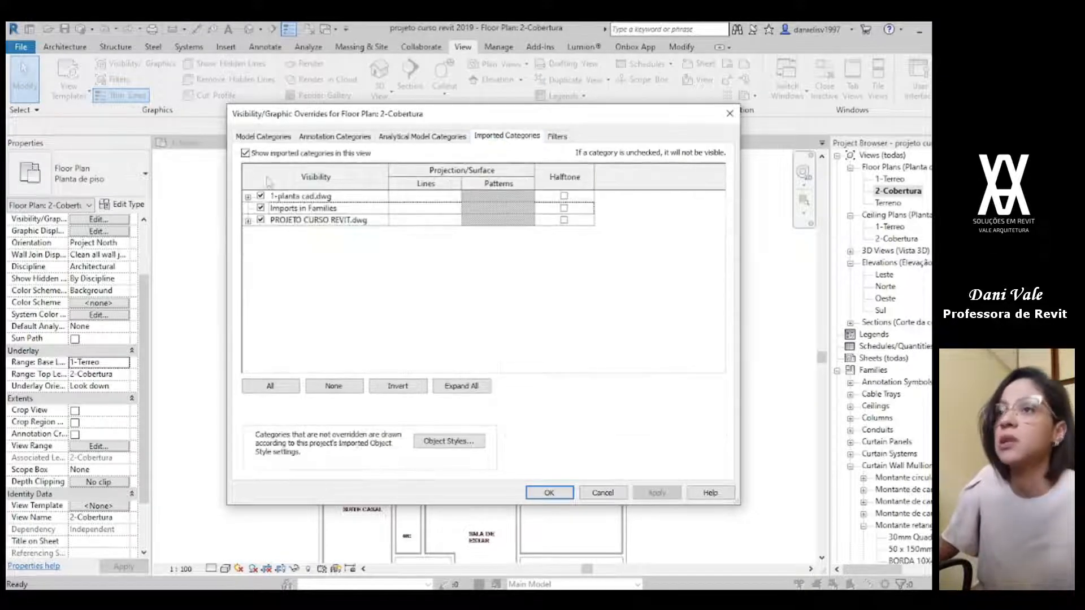
click(245, 153)
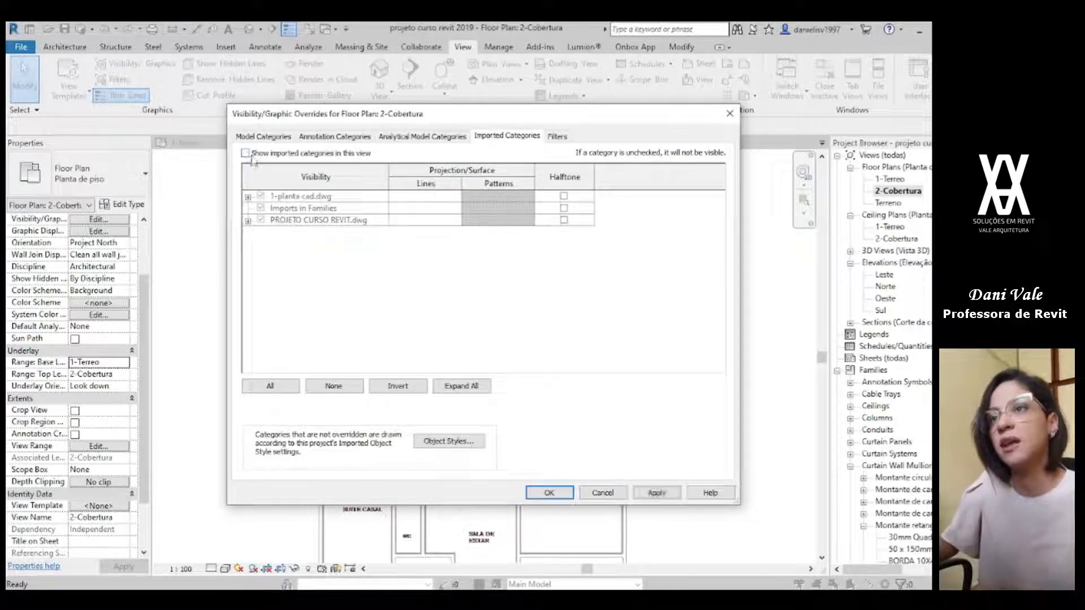
click(548, 493)
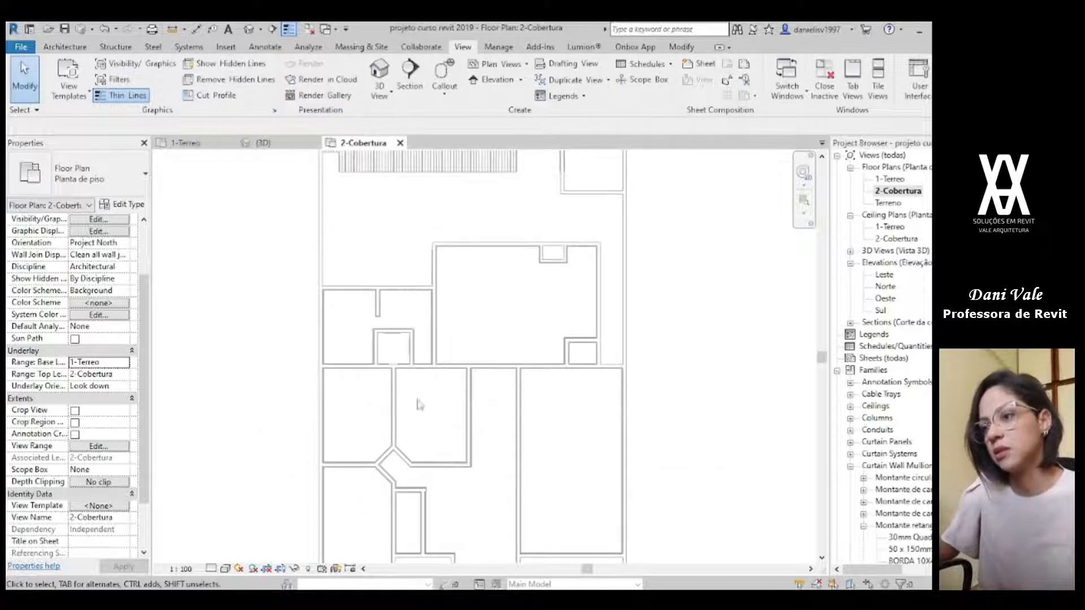
Step: Start a new architectural floor boundary on 2-Cobertura with the floor type Genérico 150 mm
scroll(586, 302, down, 1)
middle_drag(620, 441, 571, 354)
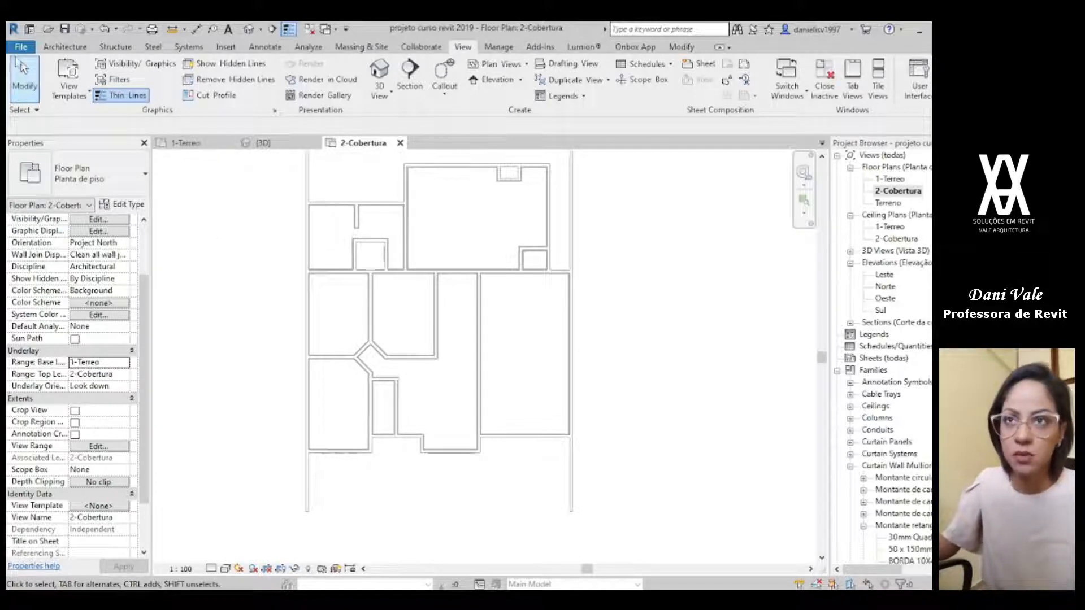
click(64, 47)
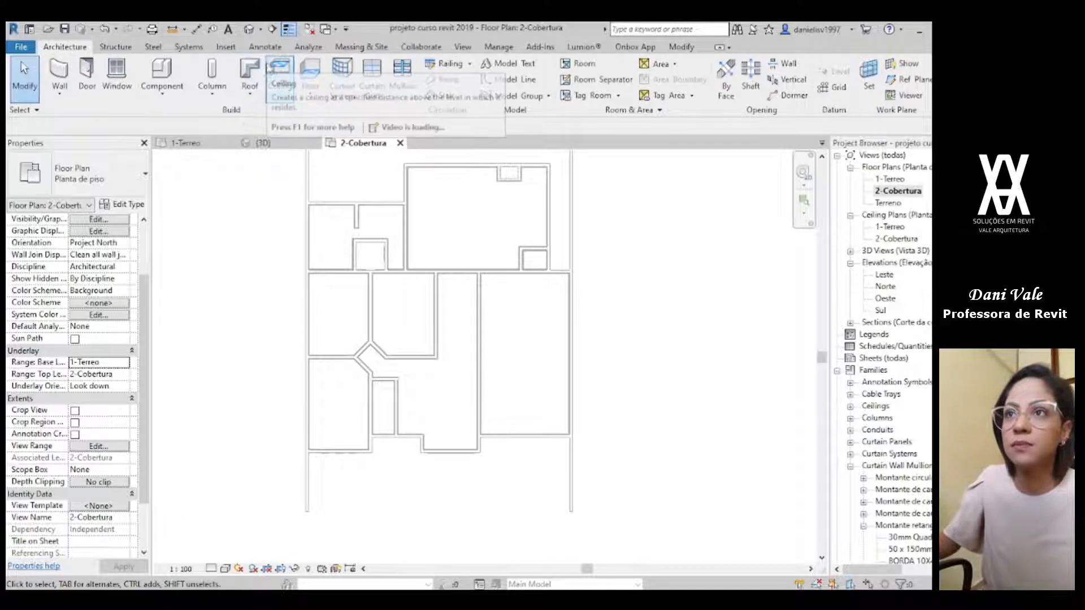
click(310, 79)
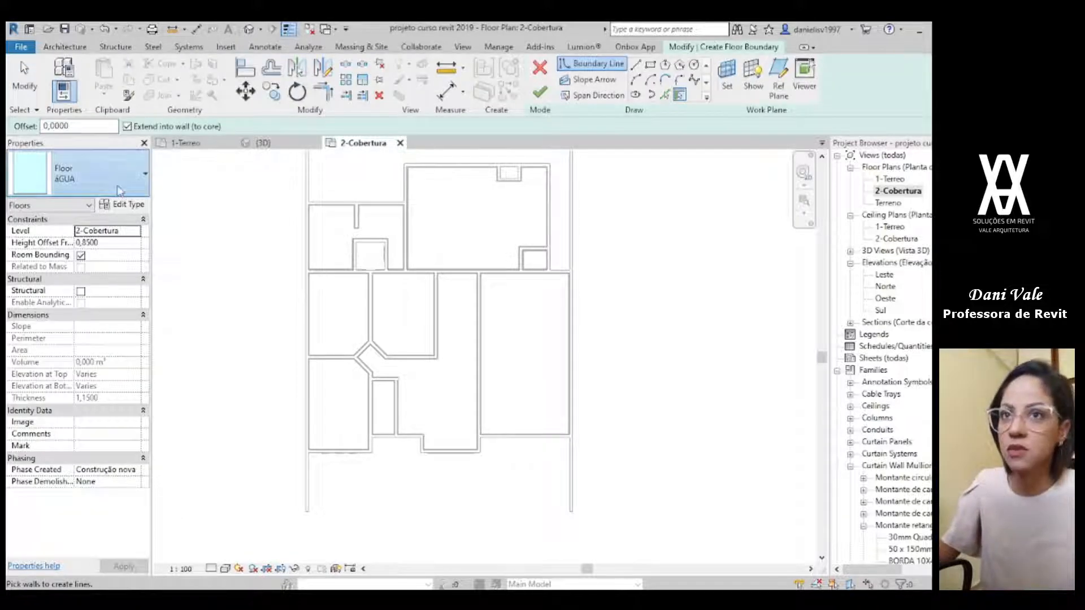
click(134, 179)
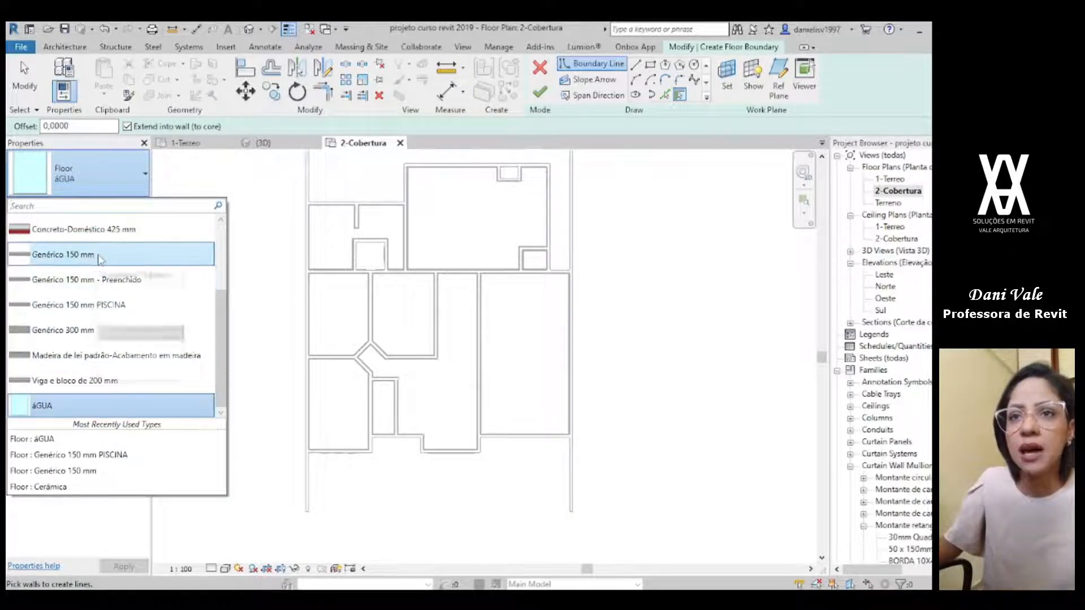
mouse_move(100, 259)
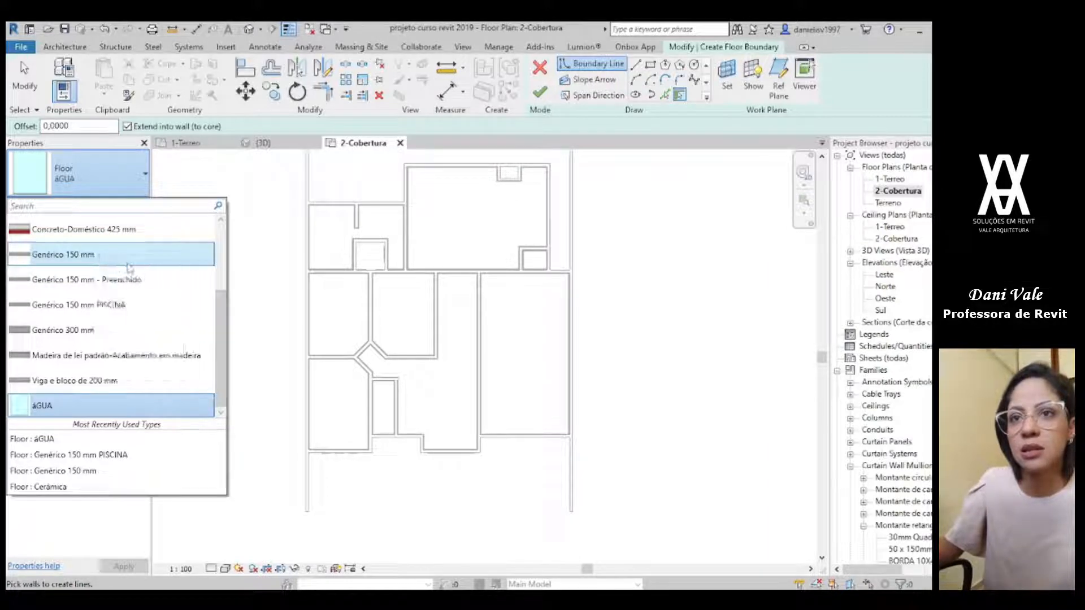
click(152, 264)
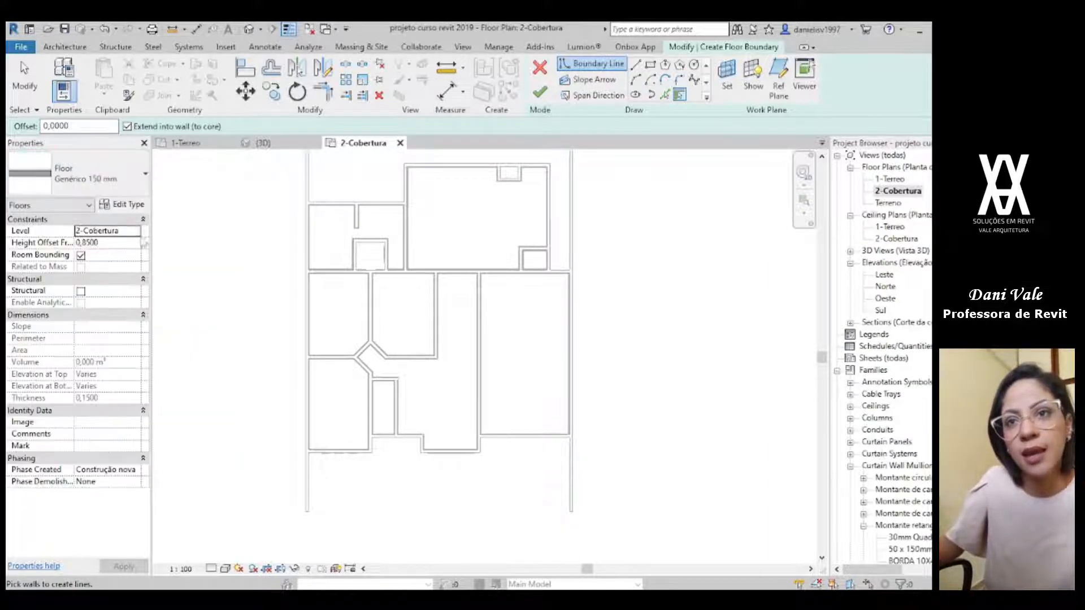
Step: Examine the layer structure of the Genérico 150 mm floor type and leave it without changes
click(127, 205)
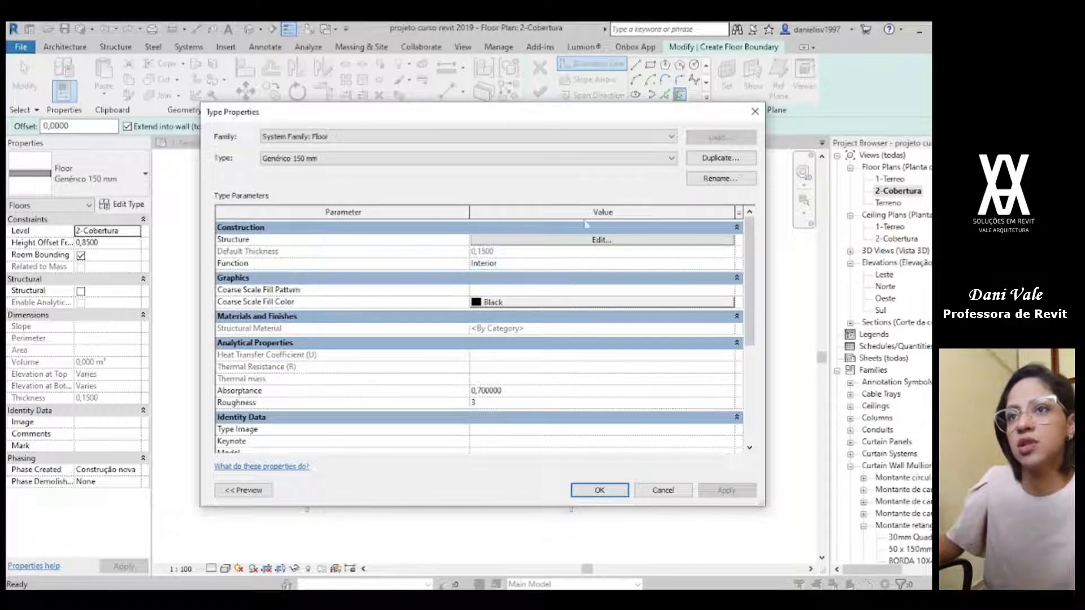
click(589, 242)
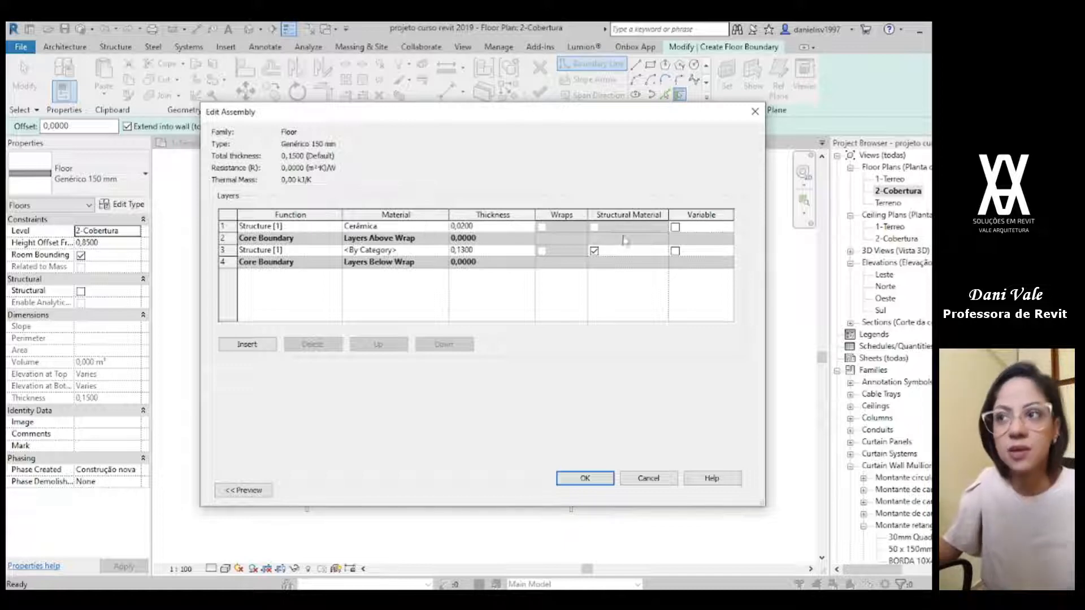
click(667, 480)
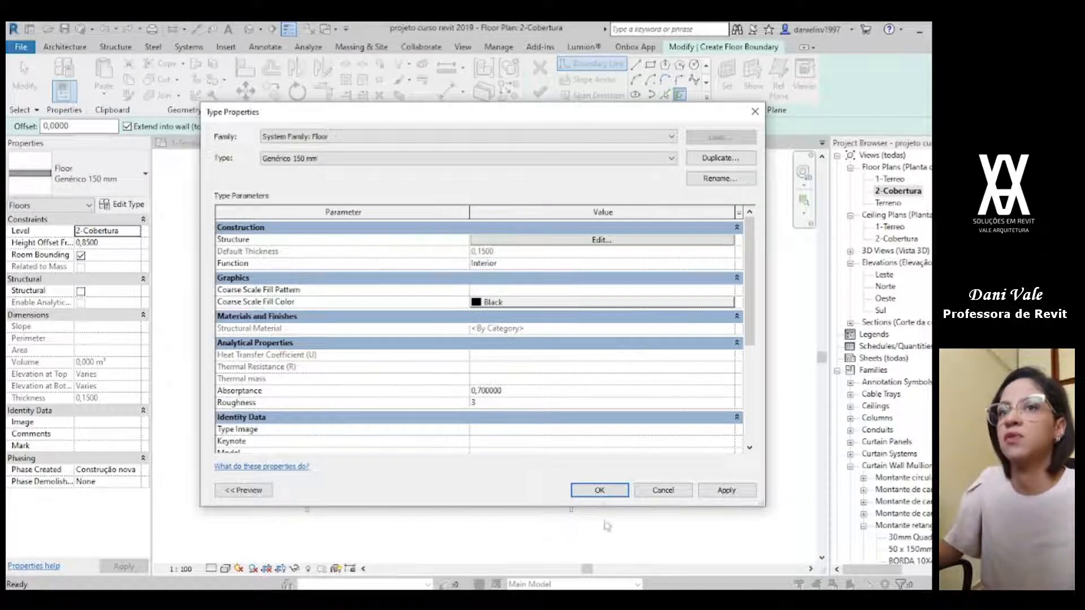
click(660, 490)
Step: Duplicate the Genérico 150 mm floor type as "laje de concreto 100 mm" and open its layer structure for editing
click(98, 182)
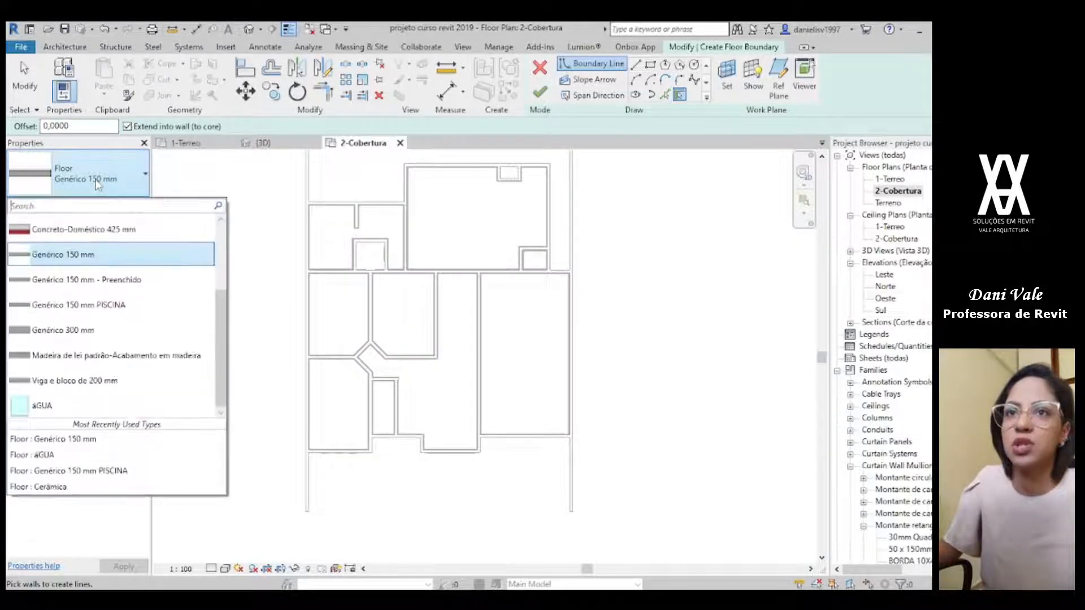
click(78, 259)
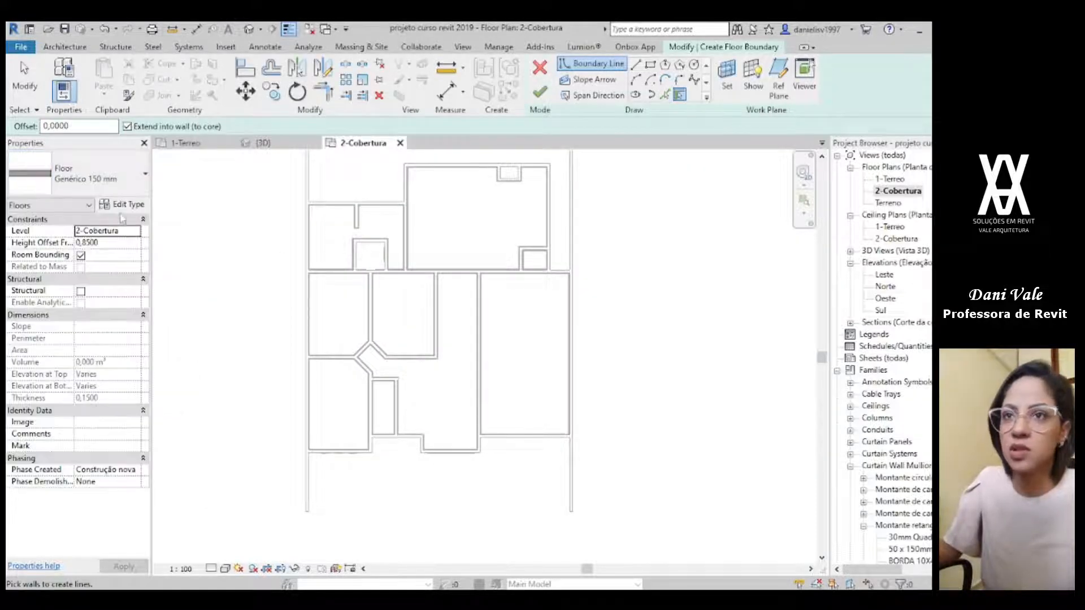
click(129, 207)
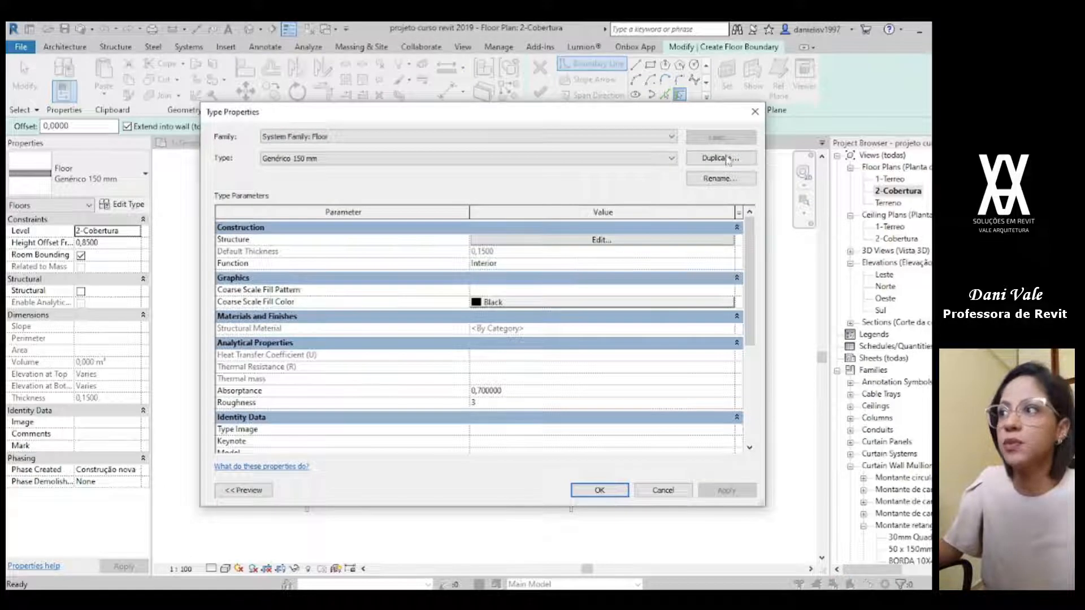
click(727, 159)
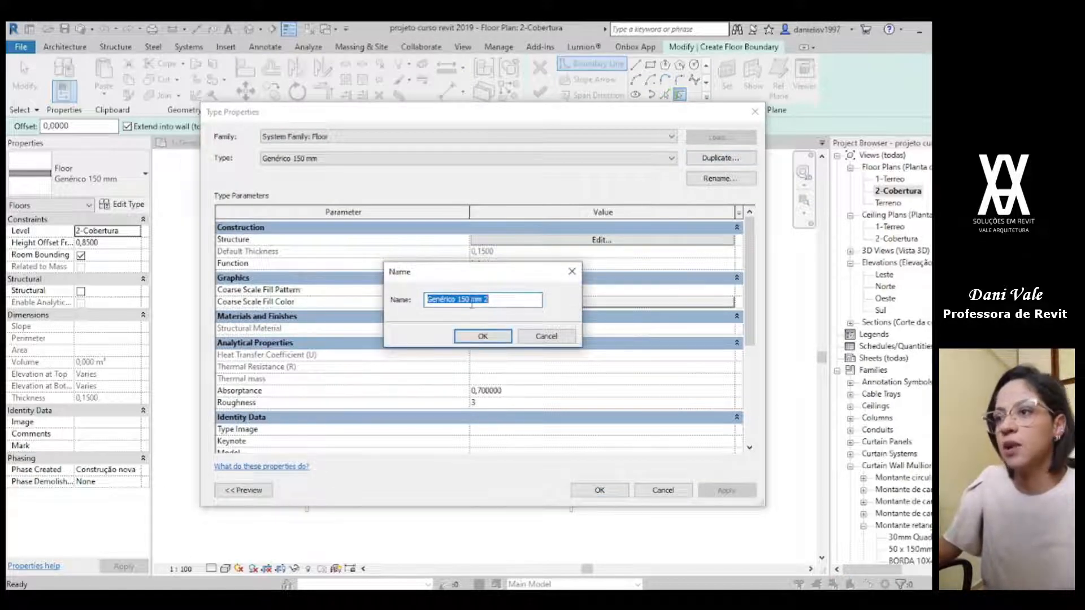
drag(455, 302, 343, 291)
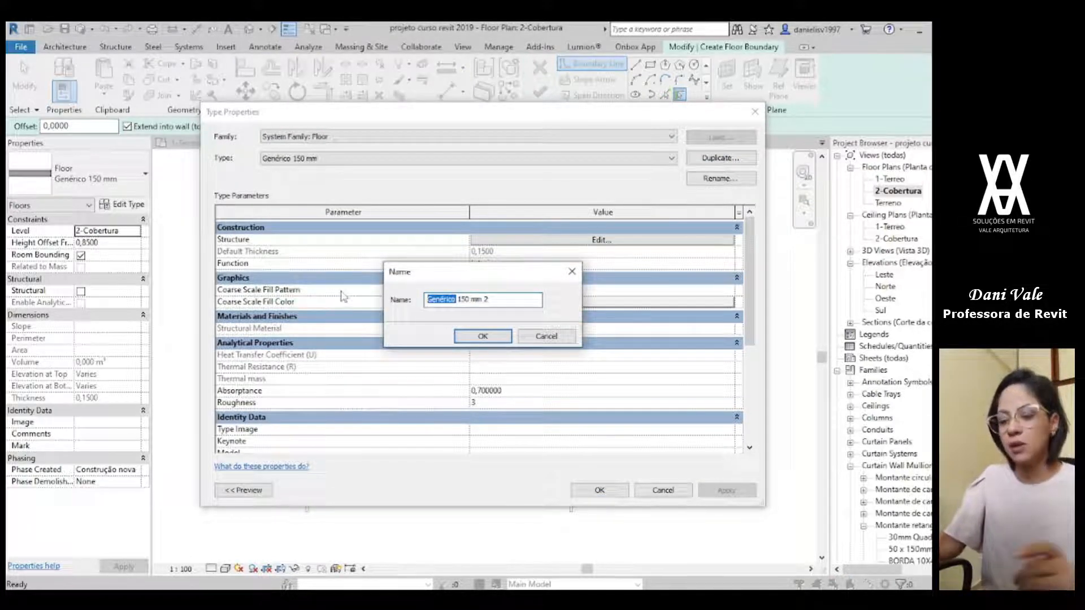
text(laje de con)
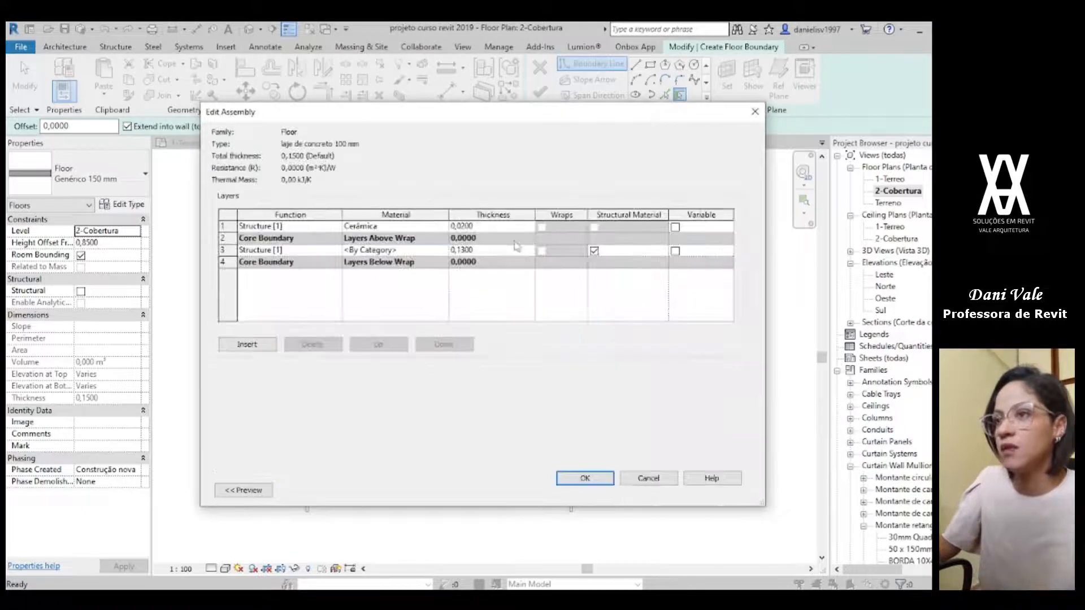
Step: Delete the Cerâmica layer from the laje de concreto 100 mm assembly and set the remaining structure layer's thickness to 0,10
click(233, 226)
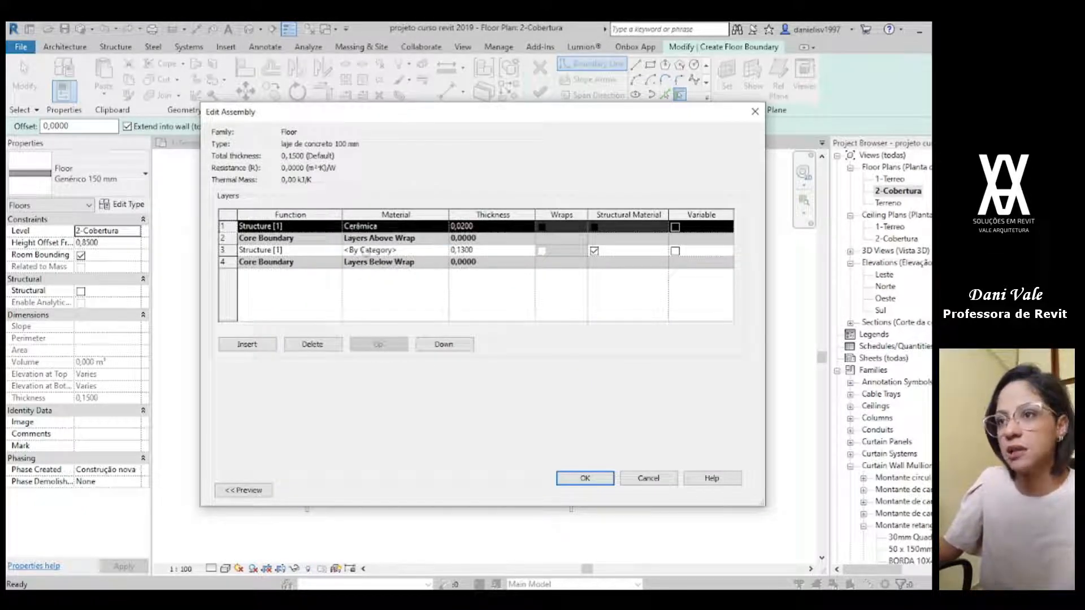
click(306, 347)
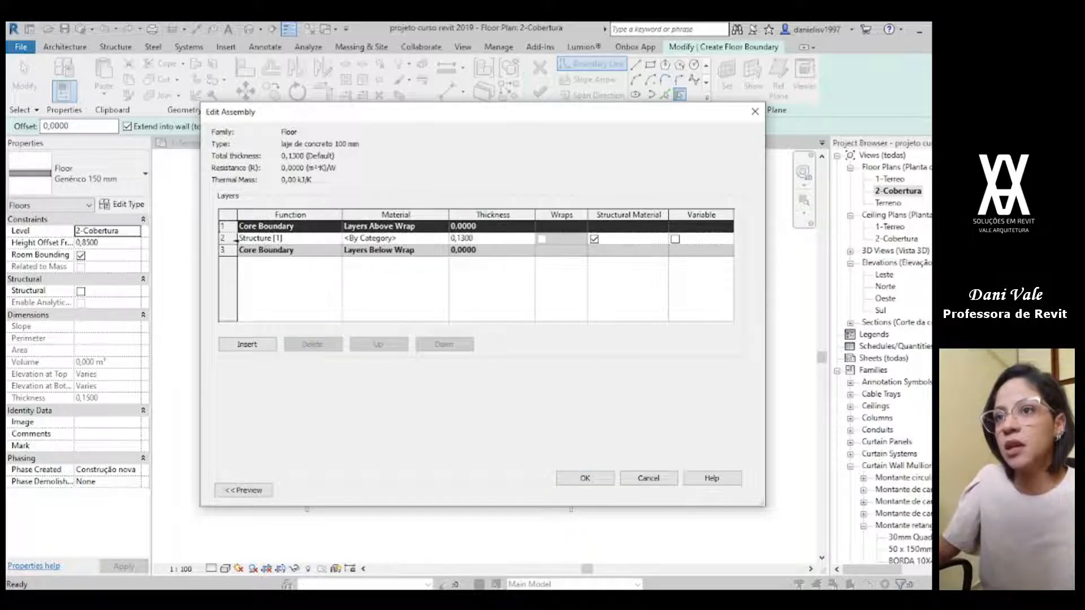
click(229, 238)
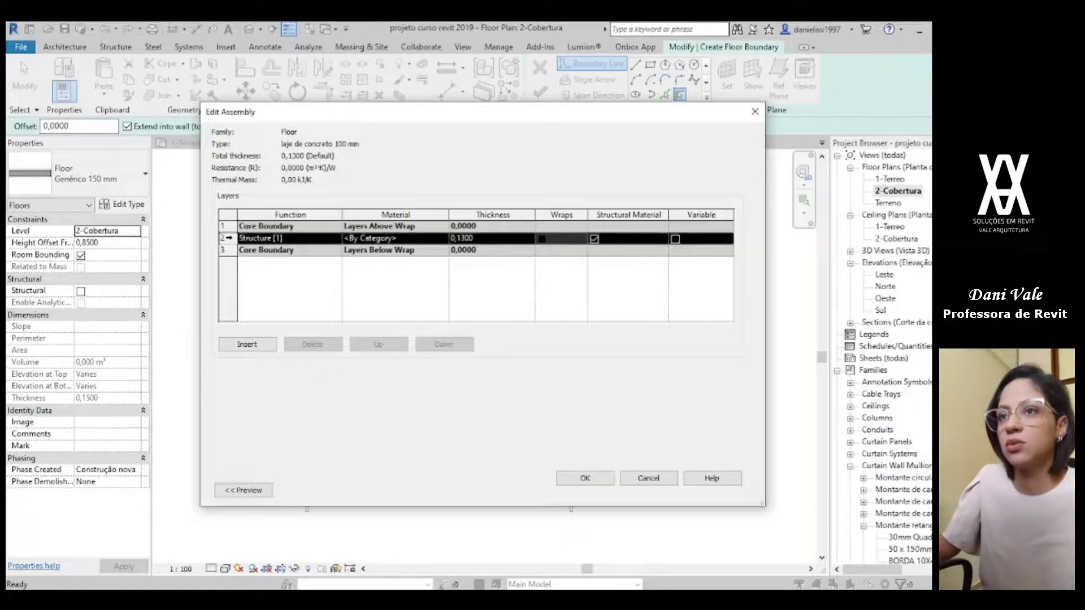
click(477, 240)
text(000)
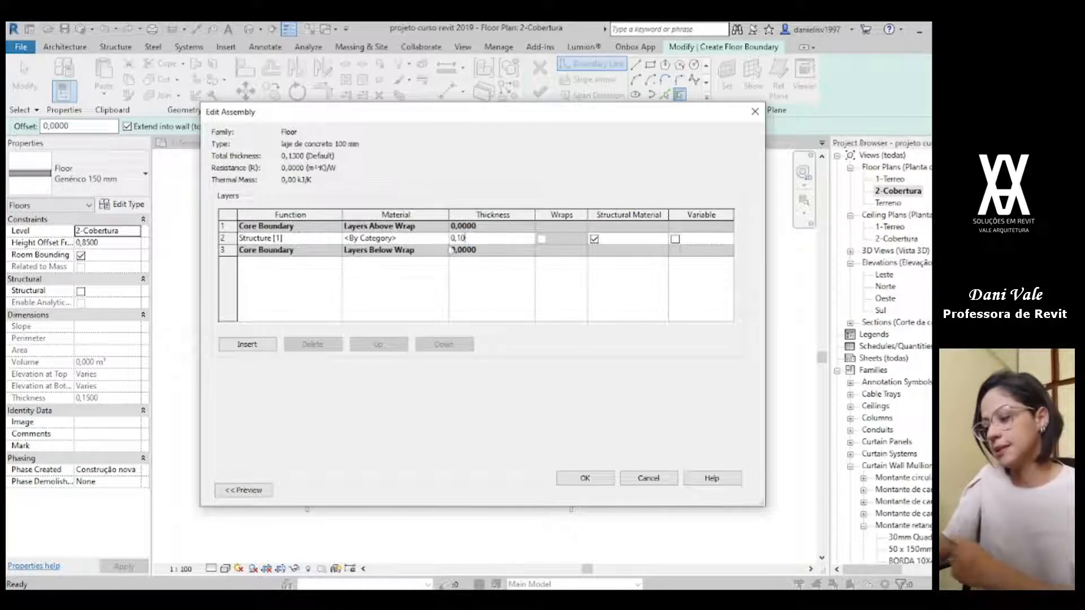
Step: Assign the material .concreto usinado_growarq to the structure layer and accept the laje de concreto 100 mm floor type
click(435, 238)
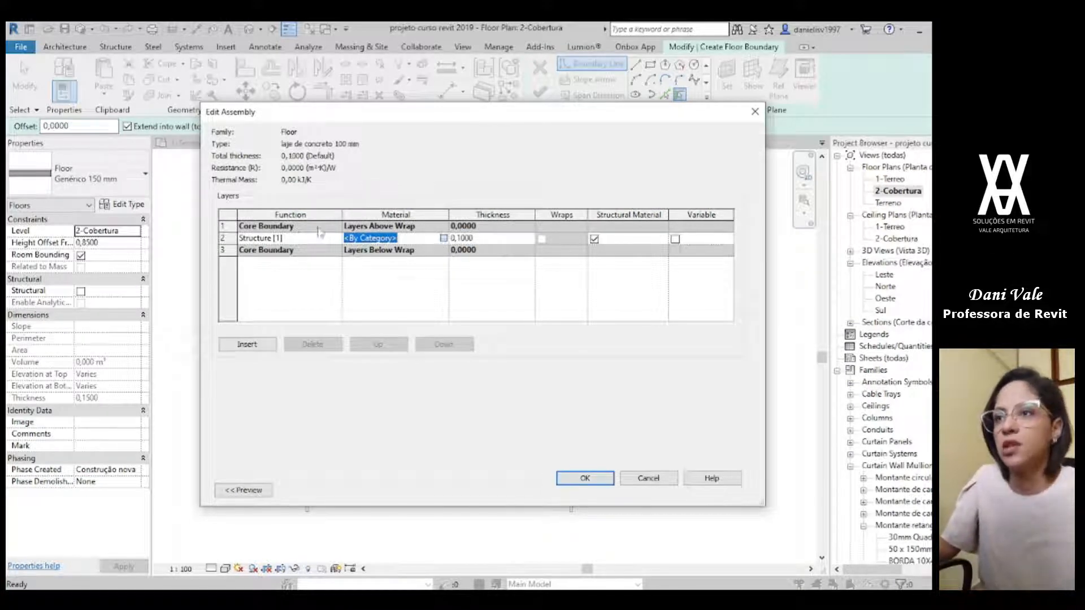
click(443, 238)
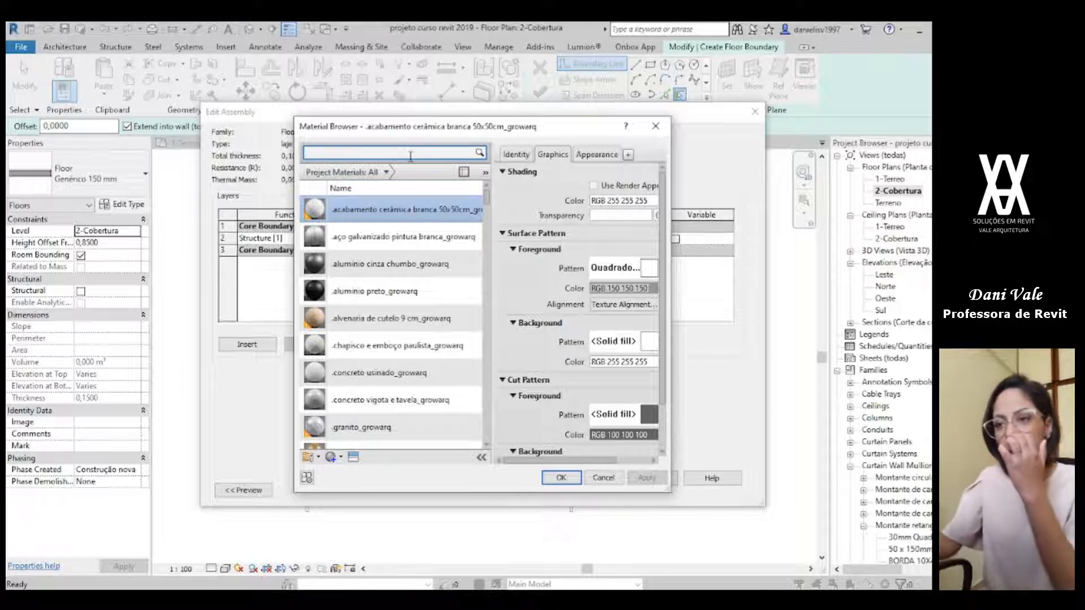
text(concreto)
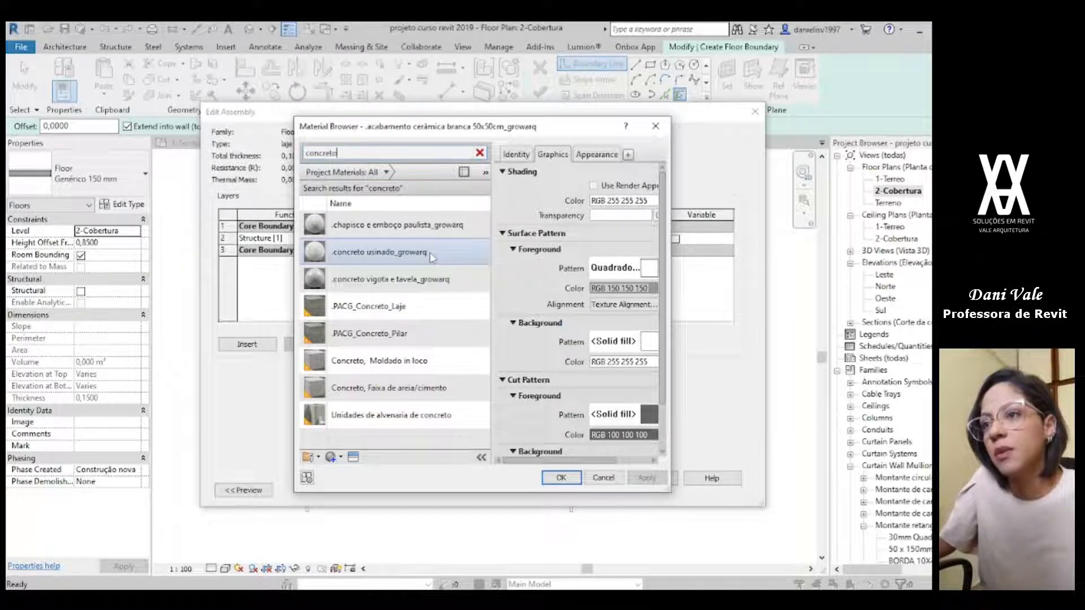
click(385, 253)
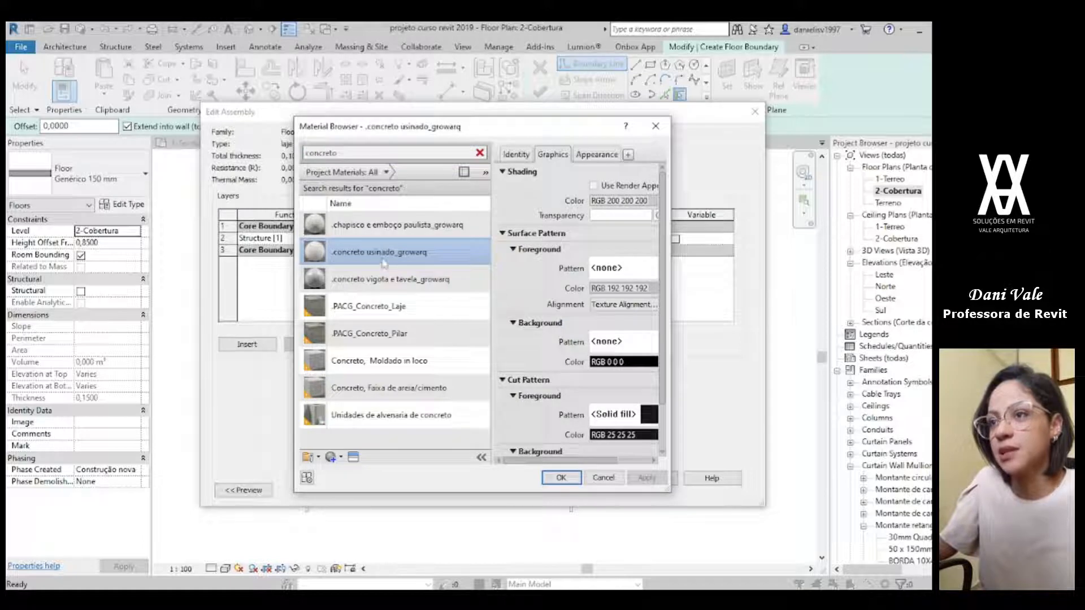
click(561, 478)
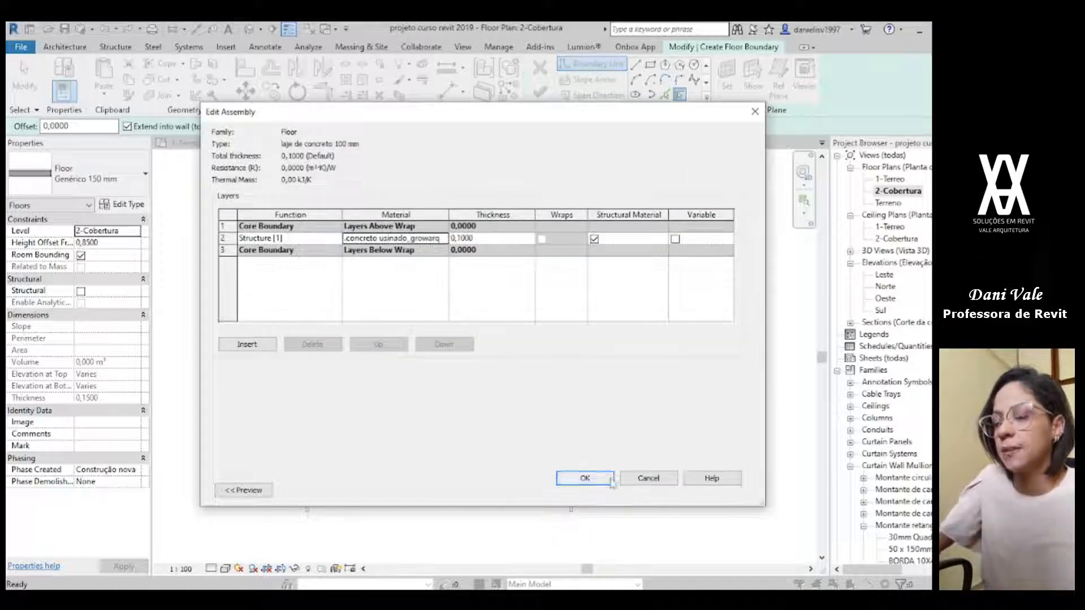
click(585, 478)
click(243, 491)
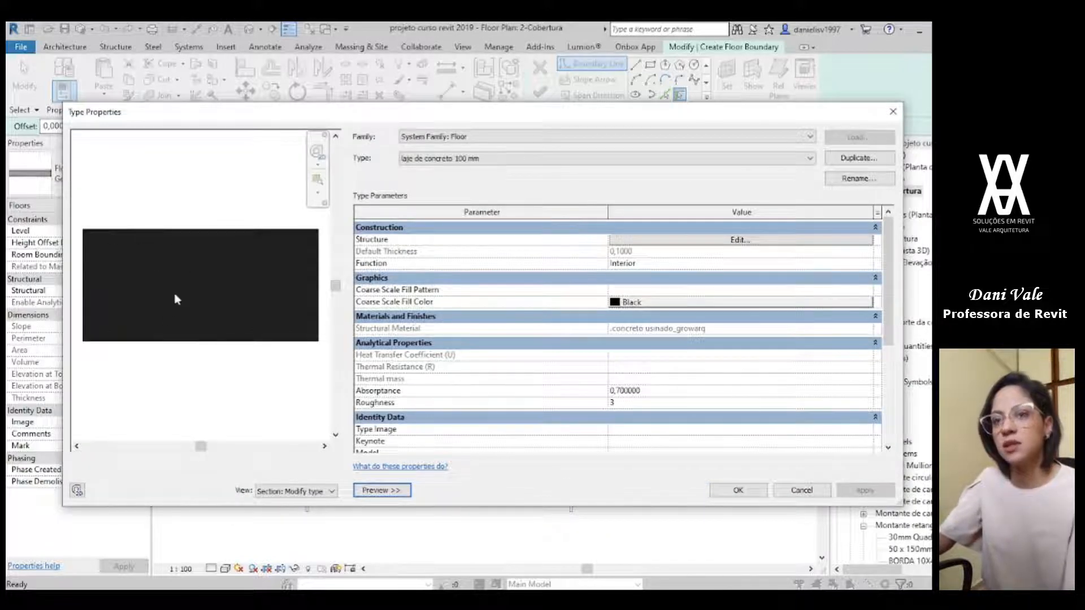
click(736, 490)
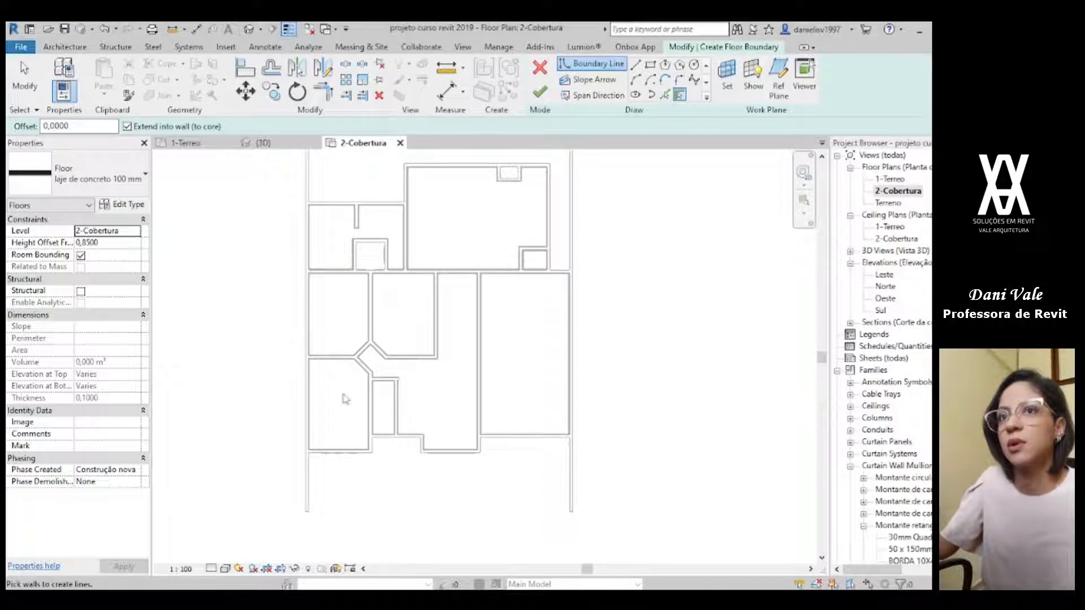
Step: Pick the stepped exterior walls along the plan's lower side as slab boundary lines, across to the right-hand site wall
scroll(356, 475, up, 3)
click(377, 434)
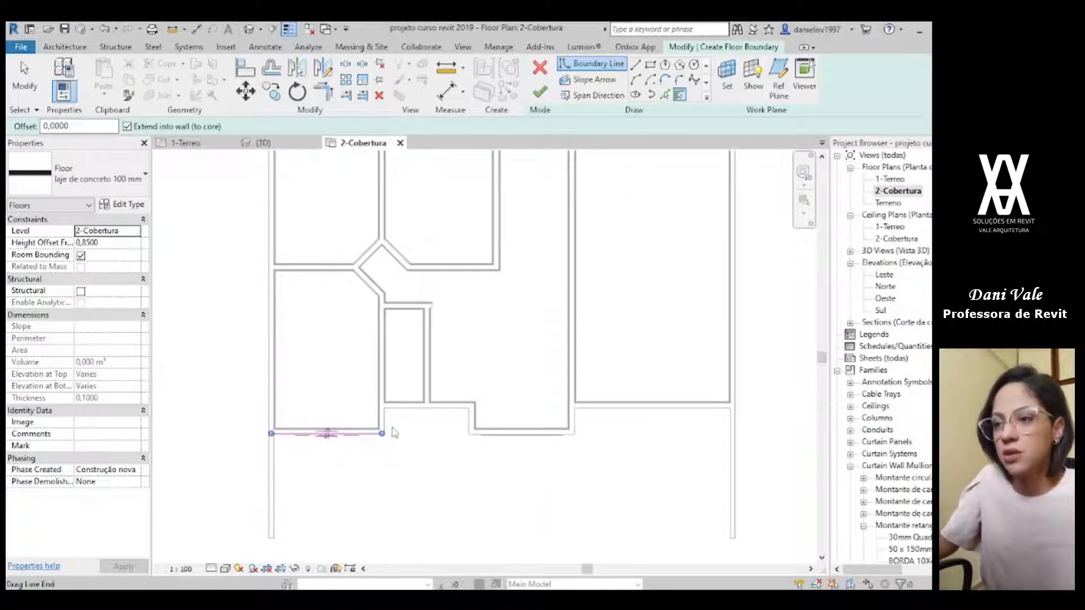
scroll(388, 428, up, 3)
click(385, 425)
click(497, 403)
click(537, 418)
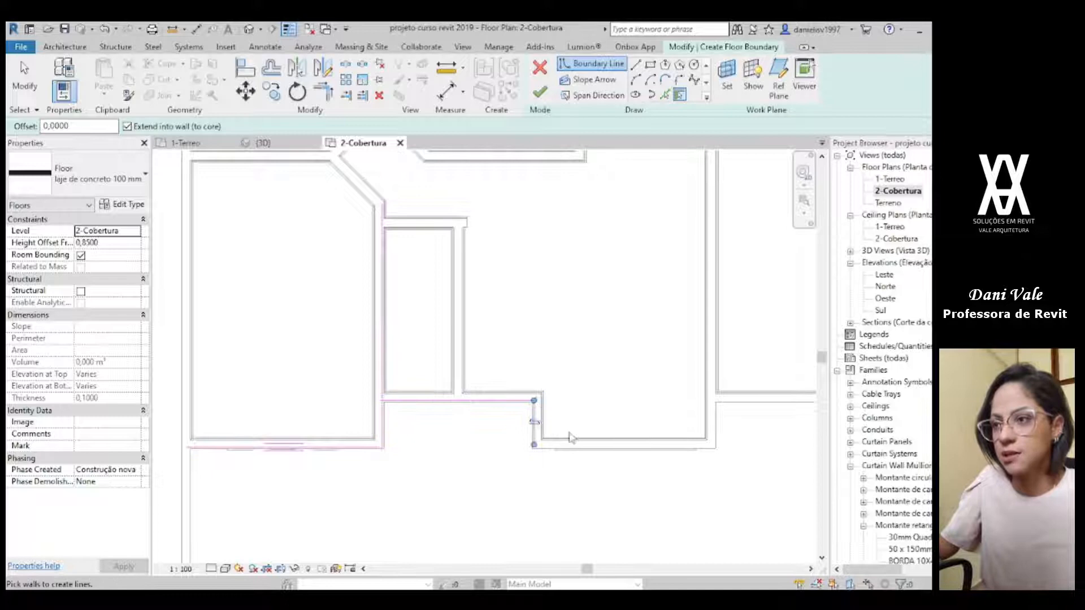
click(663, 456)
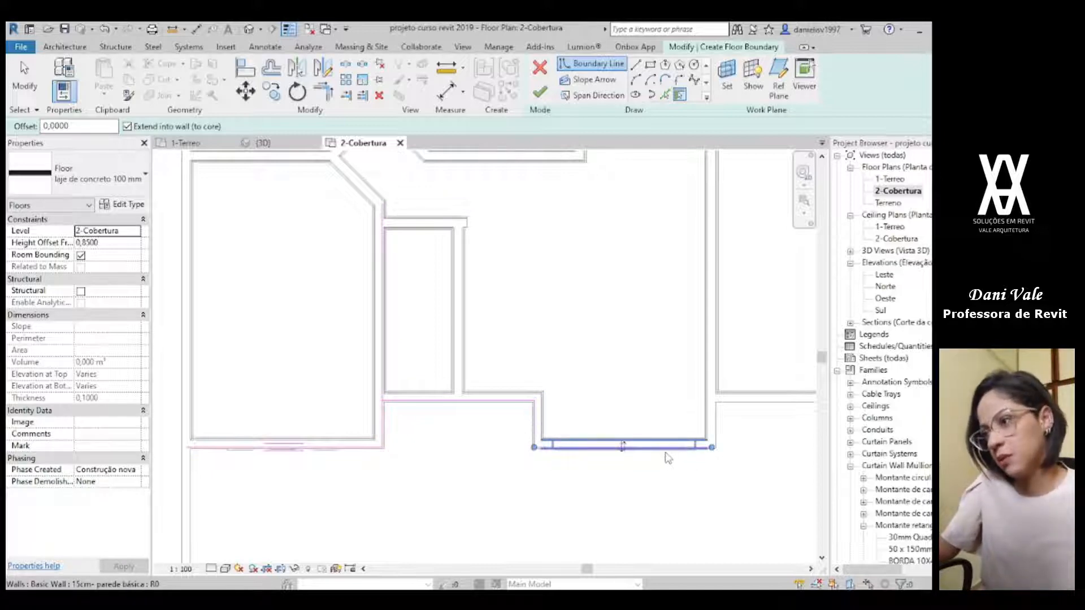
click(720, 419)
click(743, 404)
middle_drag(635, 486, 111, 512)
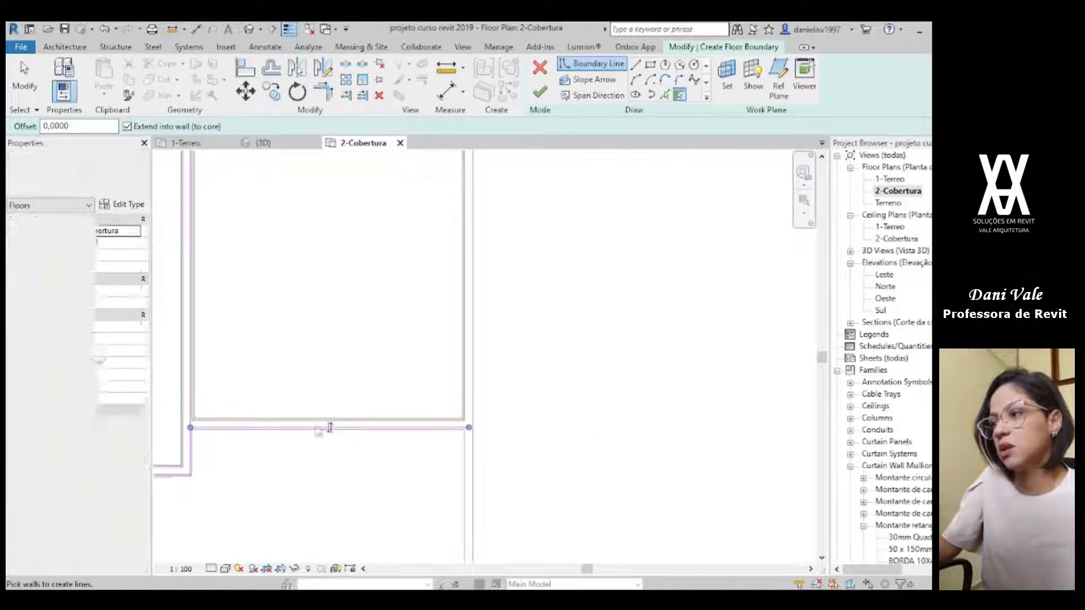
Step: Add slab boundary lines along the right-hand site wall and the long horizontal wall below the large upper room
scroll(464, 332, up, 3)
click(475, 329)
scroll(478, 331, down, 5)
middle_drag(496, 317, 499, 559)
scroll(487, 410, up, 2)
middle_drag(551, 231, 555, 286)
click(485, 474)
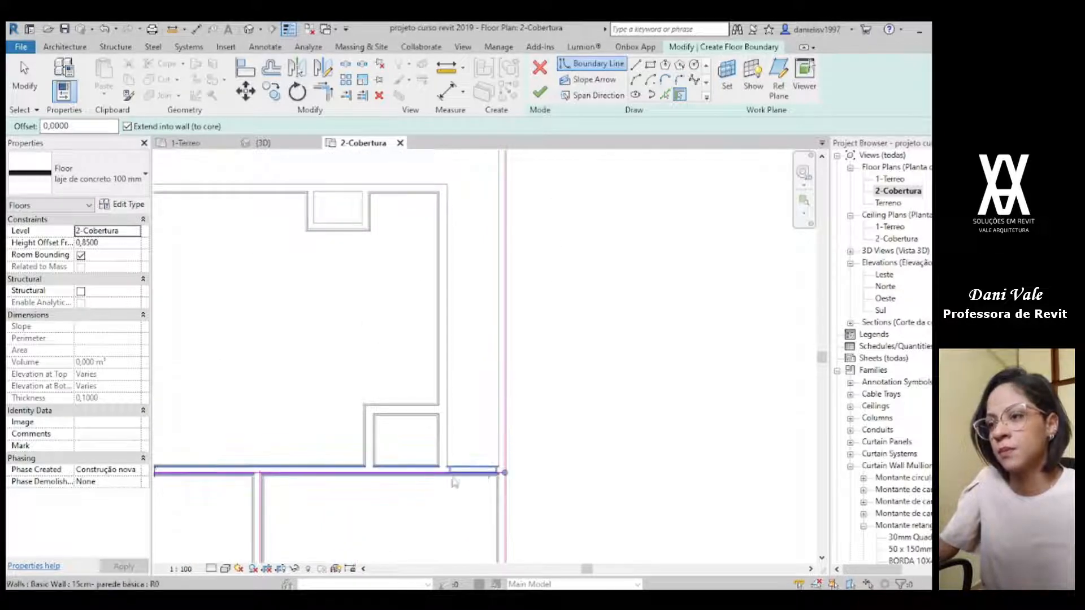
middle_drag(290, 528, 446, 458)
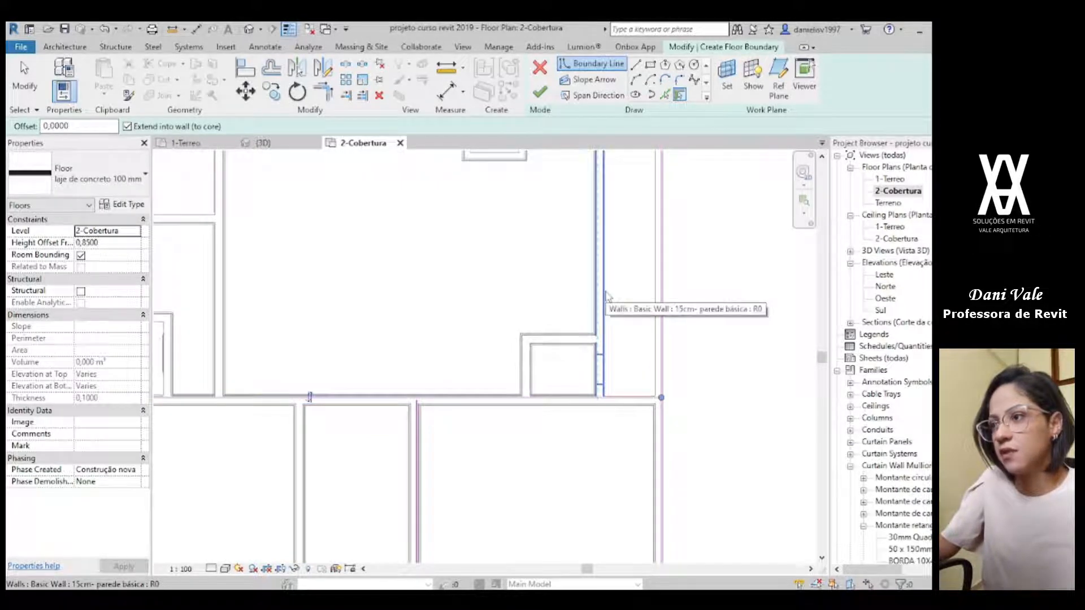
Step: Add slab boundary lines along the right and upper walls of the large upper room, undoing a wrong pick
mouse_move(613, 299)
middle_down()
mouse_move(528, 407)
mouse_move(509, 412)
middle_up()
click(495, 373)
click(370, 258)
key(ctrl+z)
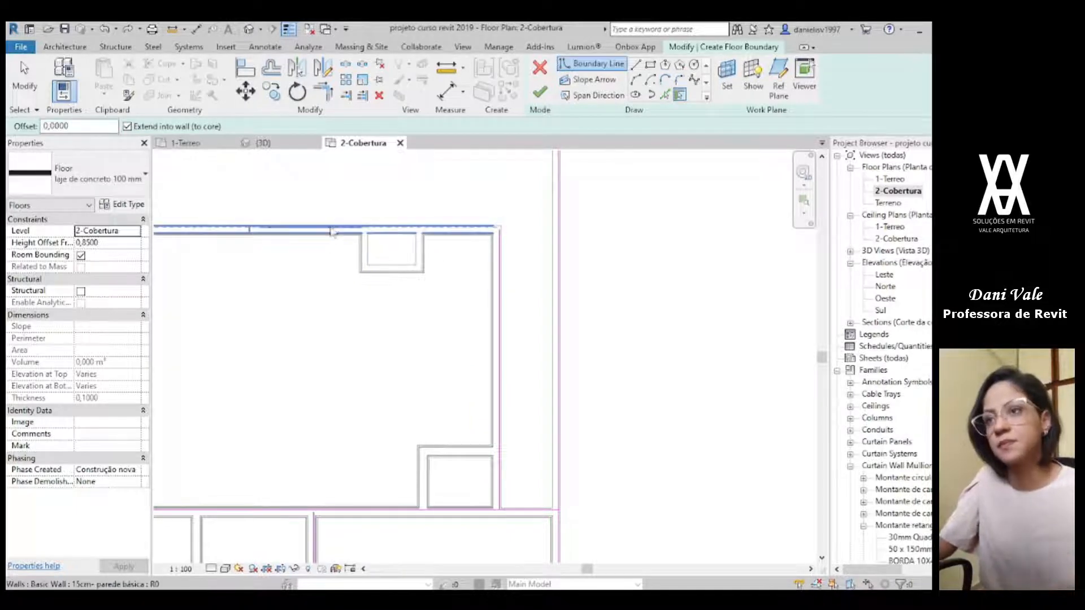
click(332, 230)
middle_drag(357, 293, 646, 337)
Step: Pick the large room's left wall, the small rooms' upper wall and the house's left wall as the remaining boundary lines
click(540, 381)
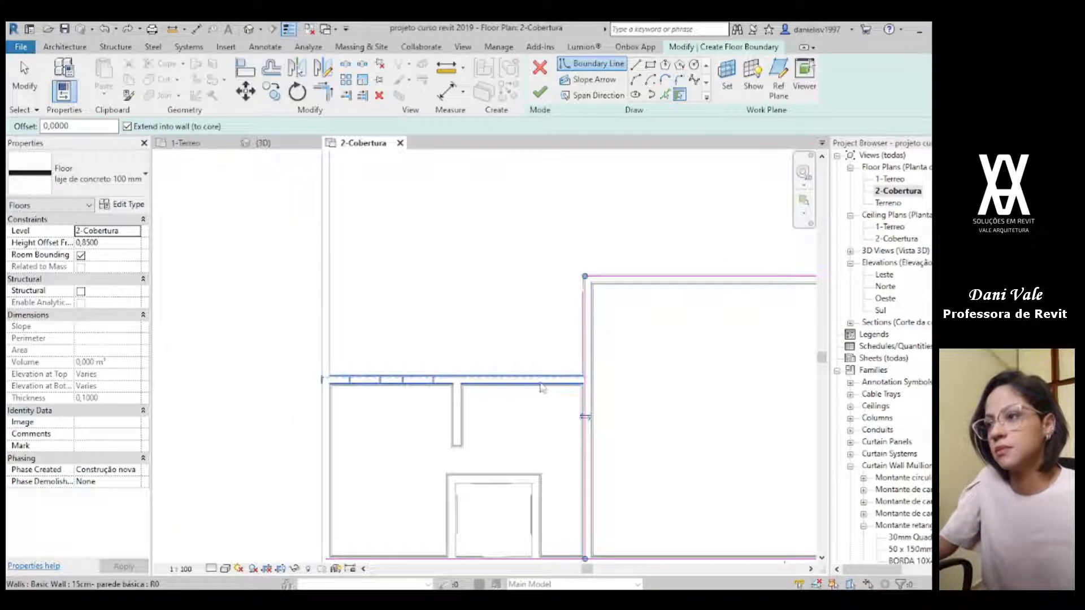
click(326, 415)
scroll(507, 453, down, 2)
middle_drag(506, 454, 433, 215)
scroll(535, 487, down, 2)
middle_drag(536, 487, 519, 396)
key(Escape)
key(Escape)
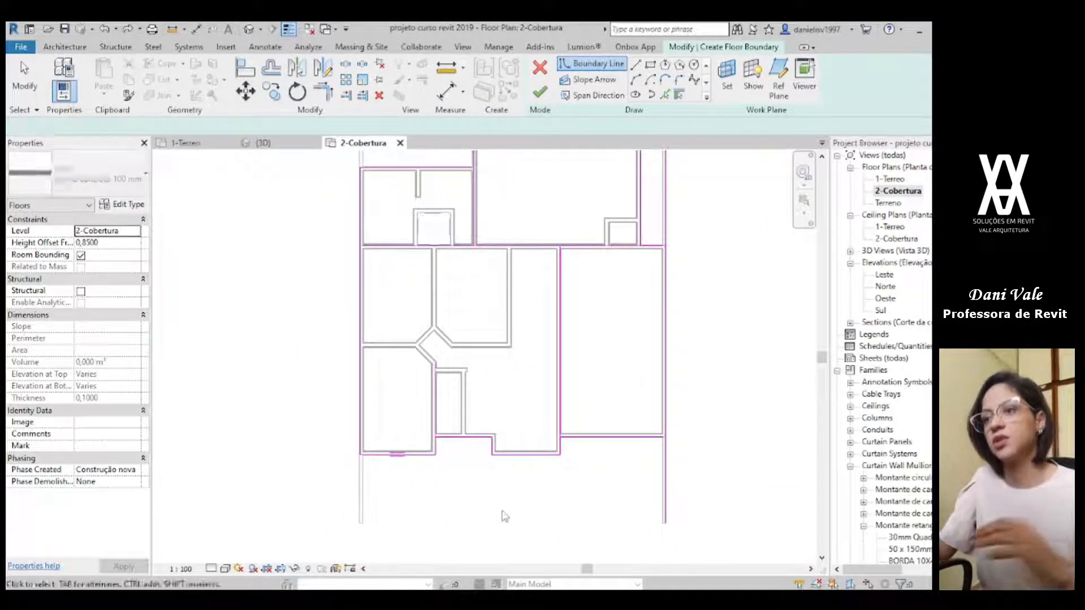
Step: Trim the boundary lines into corners along the right-hand site wall and where the large upper room's right wall meets the horizontal wall
key(t)
key(r)
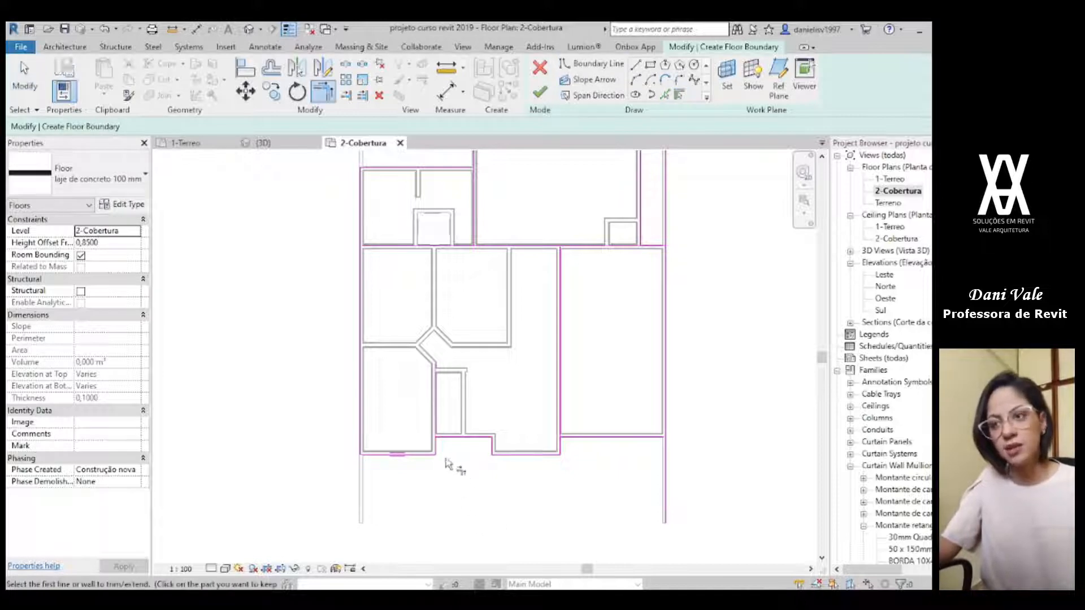
scroll(441, 455, up, 2)
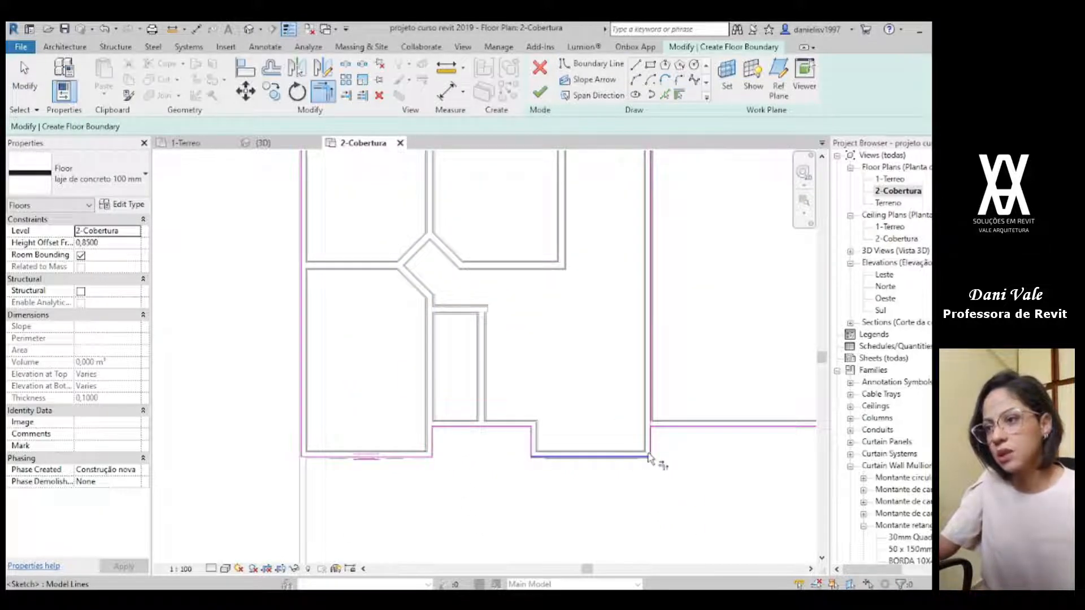
scroll(666, 435, down, 1)
middle_drag(666, 436, 352, 399)
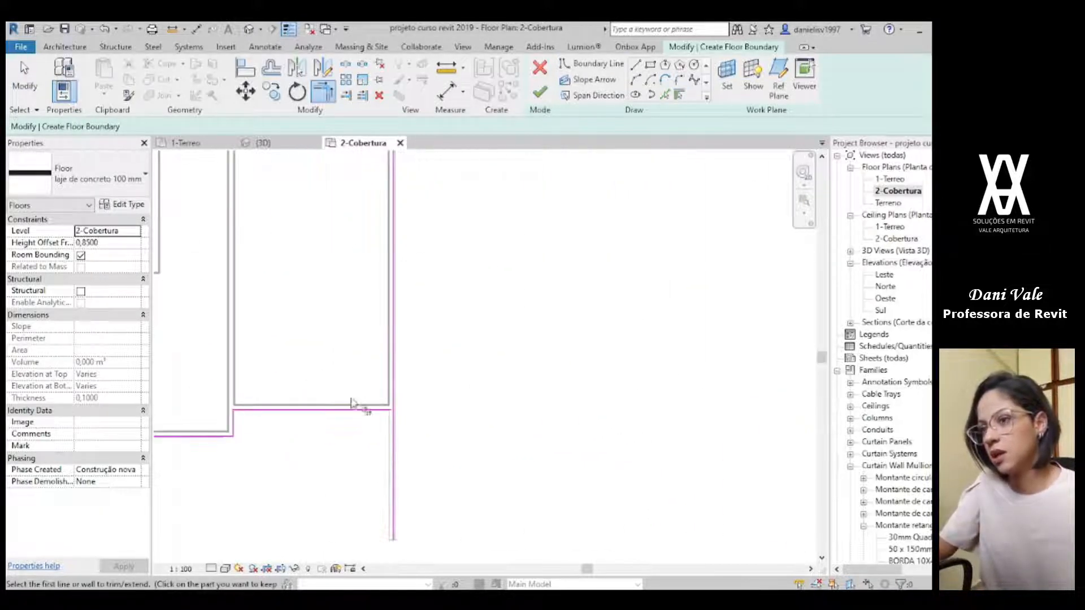
middle_drag(399, 364, 456, 516)
middle_drag(432, 322, 444, 368)
scroll(445, 369, up, 2)
click(444, 371)
click(457, 390)
click(423, 373)
click(405, 355)
scroll(349, 272, down, 1)
Step: Unjoin the conflicting elements and trim the large room's left boundary line to the small rooms' upper line
middle_drag(349, 272, 732, 322)
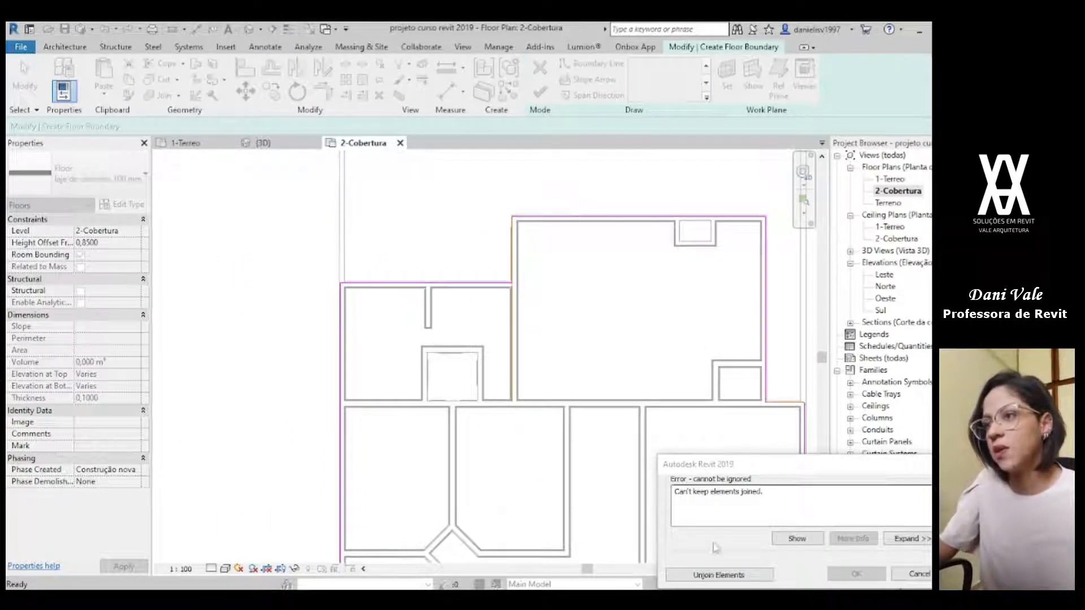
click(713, 575)
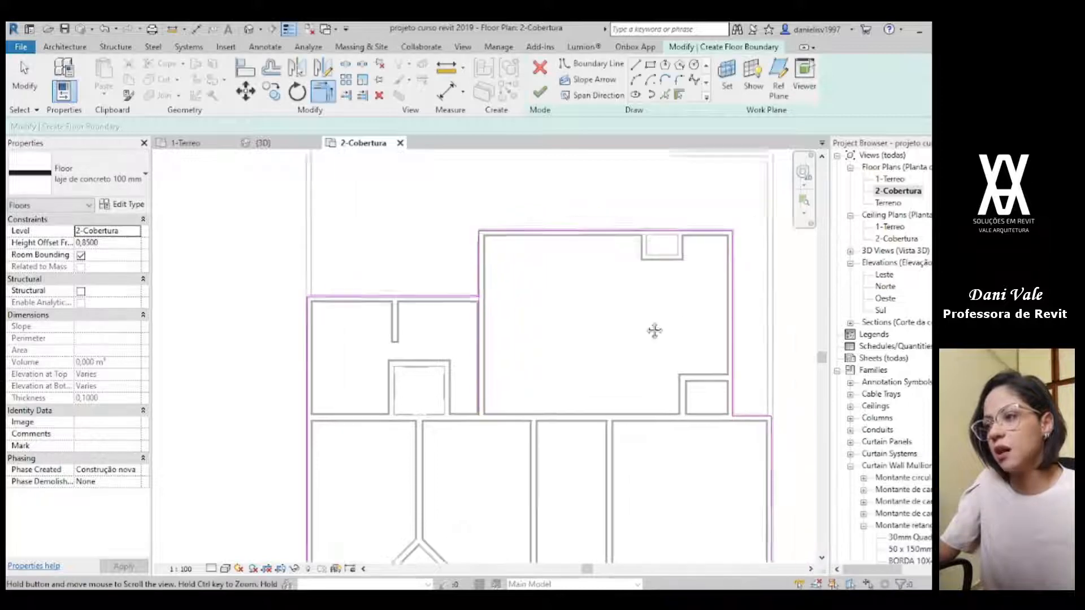
middle_drag(674, 320, 552, 303)
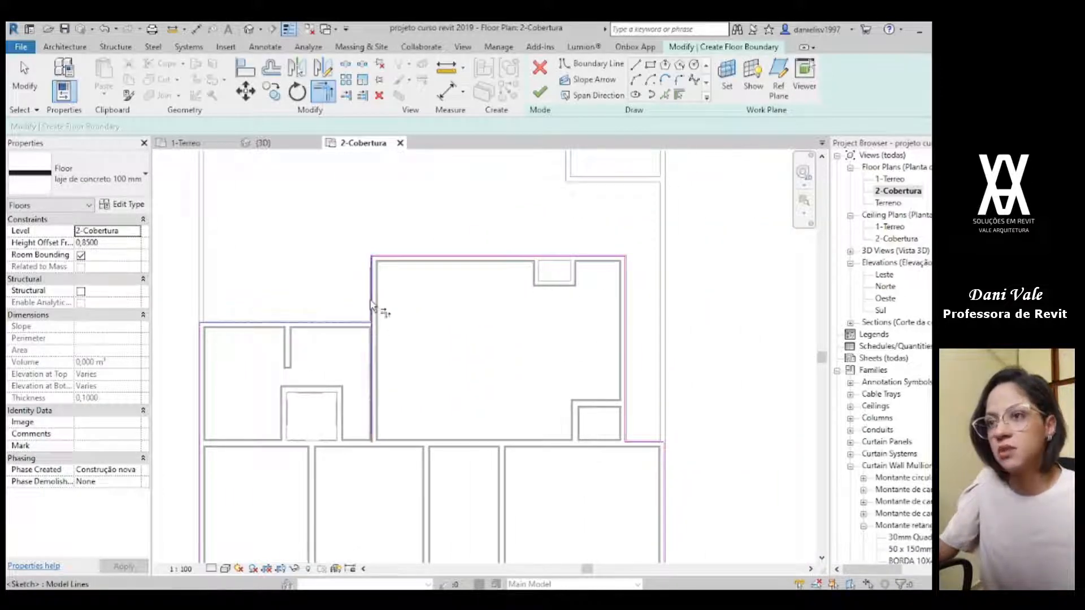
middle_drag(215, 320, 314, 263)
click(318, 265)
scroll(496, 419, down, 2)
middle_drag(496, 418, 455, 382)
key(Escape)
key(Escape)
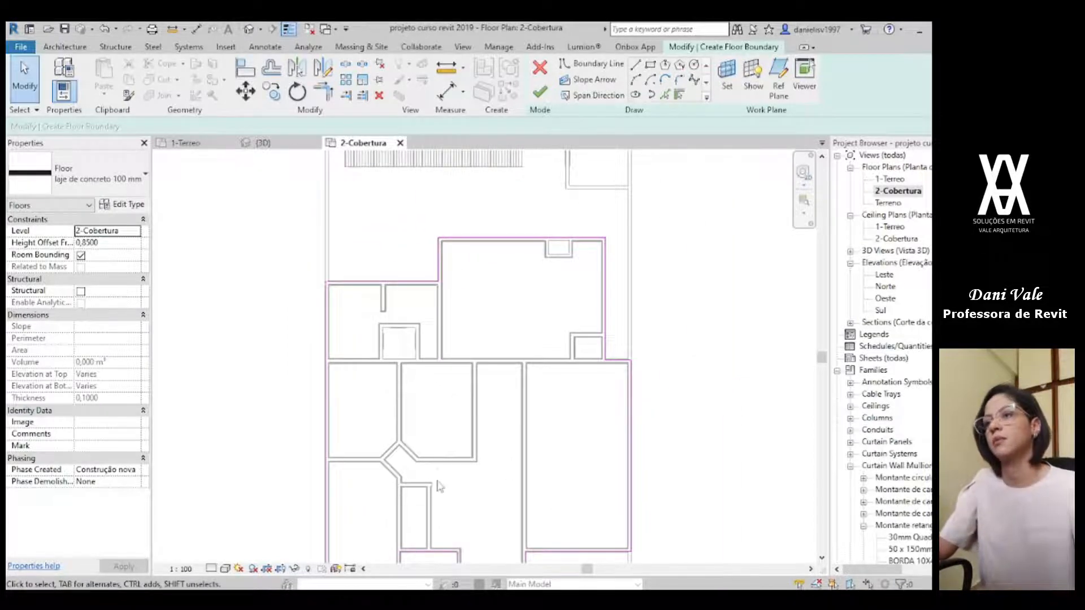
middle_drag(446, 497, 395, 329)
scroll(319, 418, up, 8)
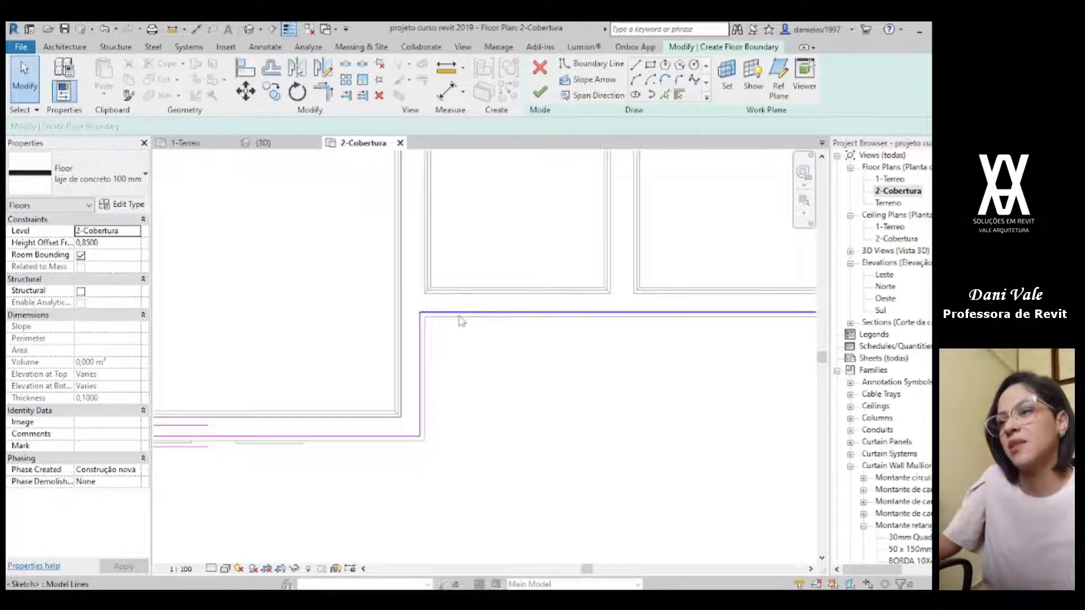
scroll(467, 331, down, 4)
scroll(485, 374, up, 5)
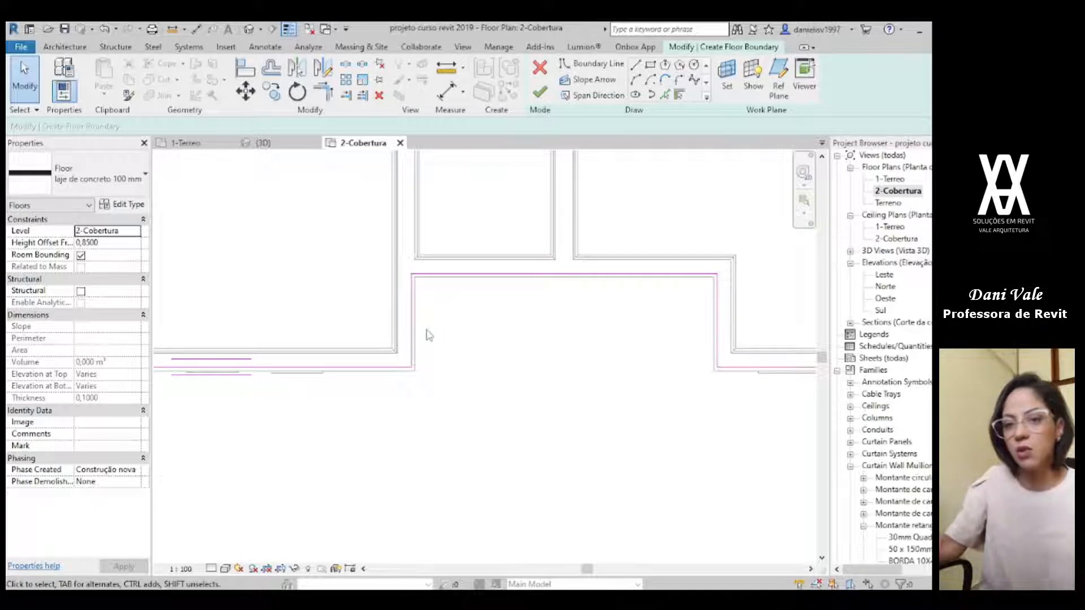
key(o)
key(f)
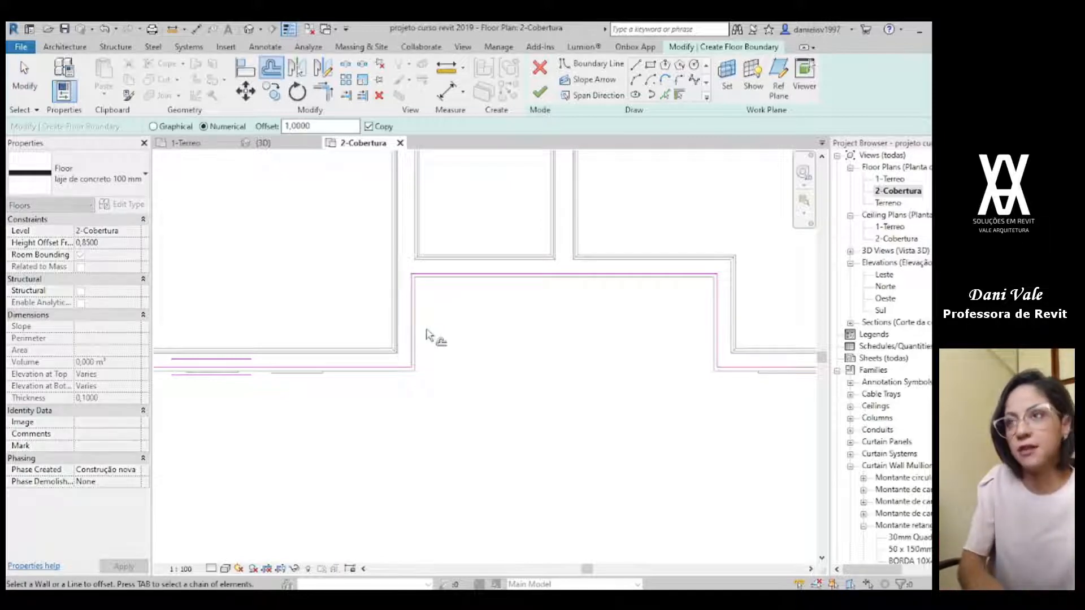
click(722, 64)
key(Escape)
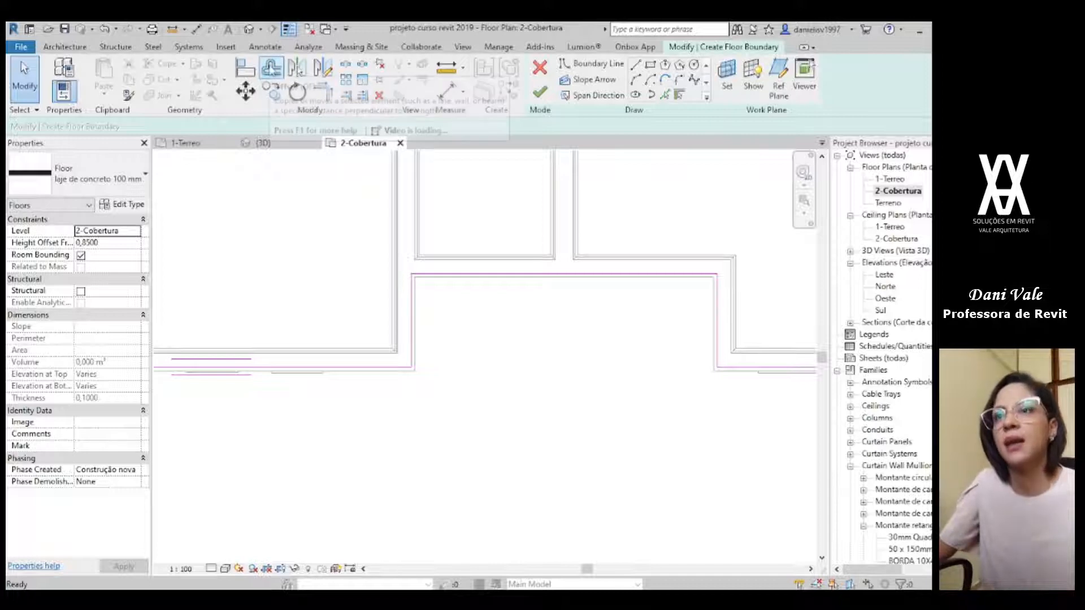
Step: Offset the whole slab boundary chain outward by 0,0300 to the outer wall faces, moving the original lines instead of copying them
click(271, 68)
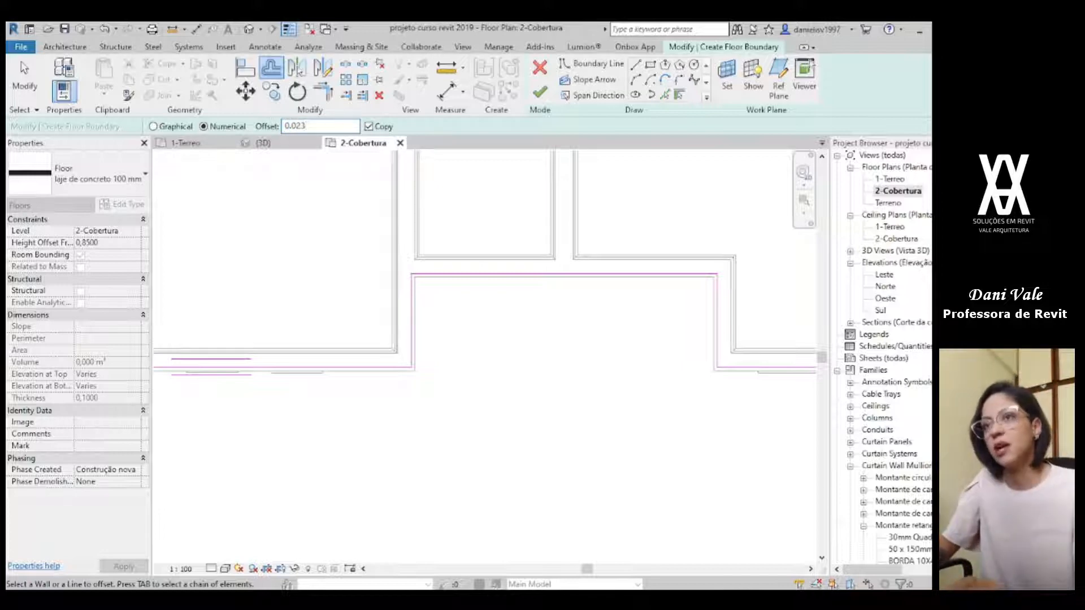
key(Return)
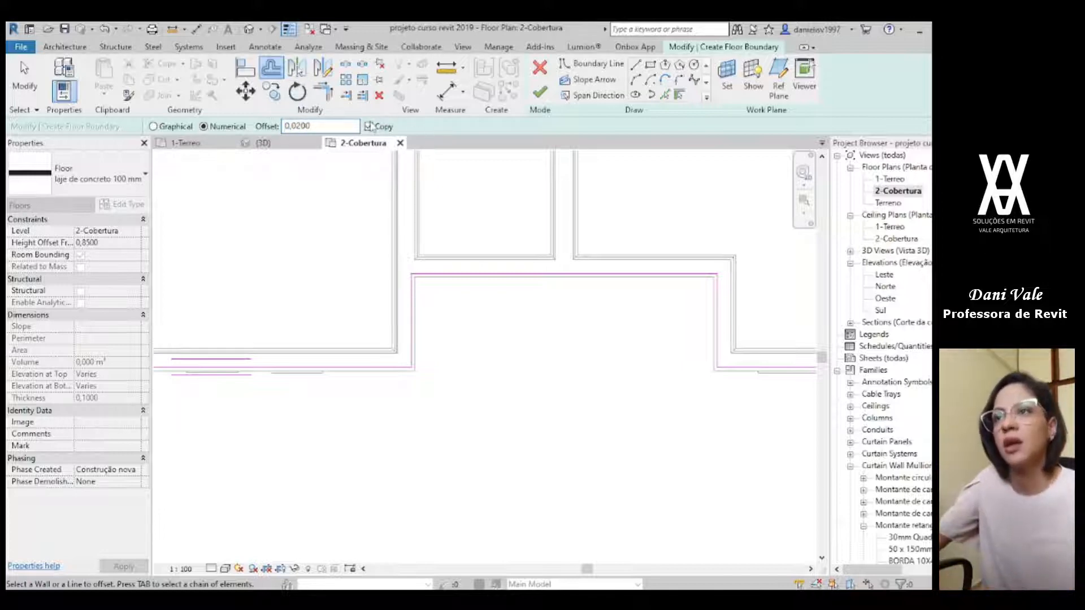
scroll(430, 278, up, 3)
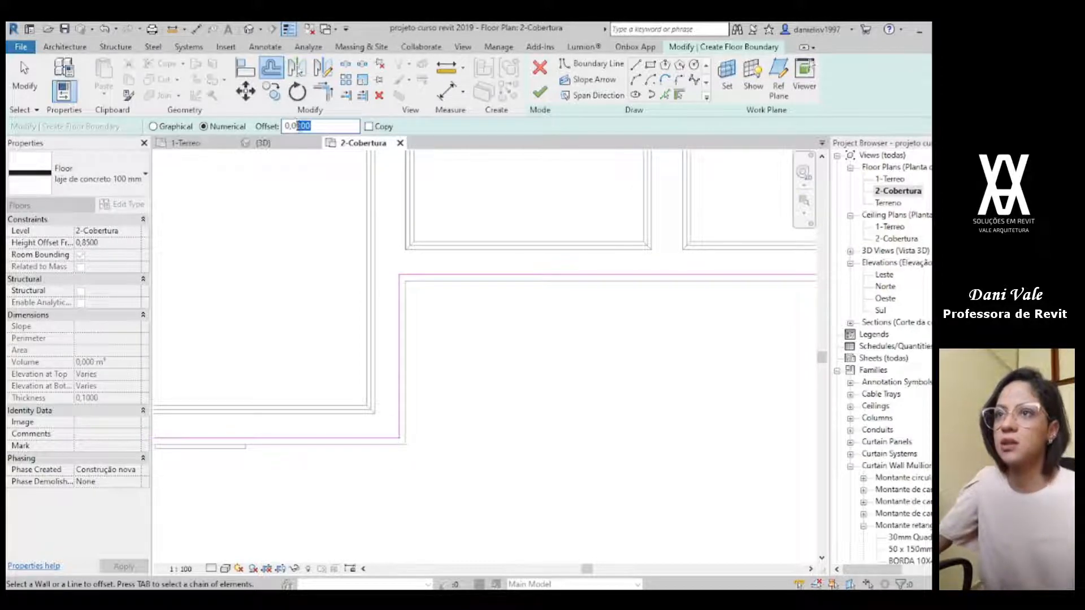
text(300)
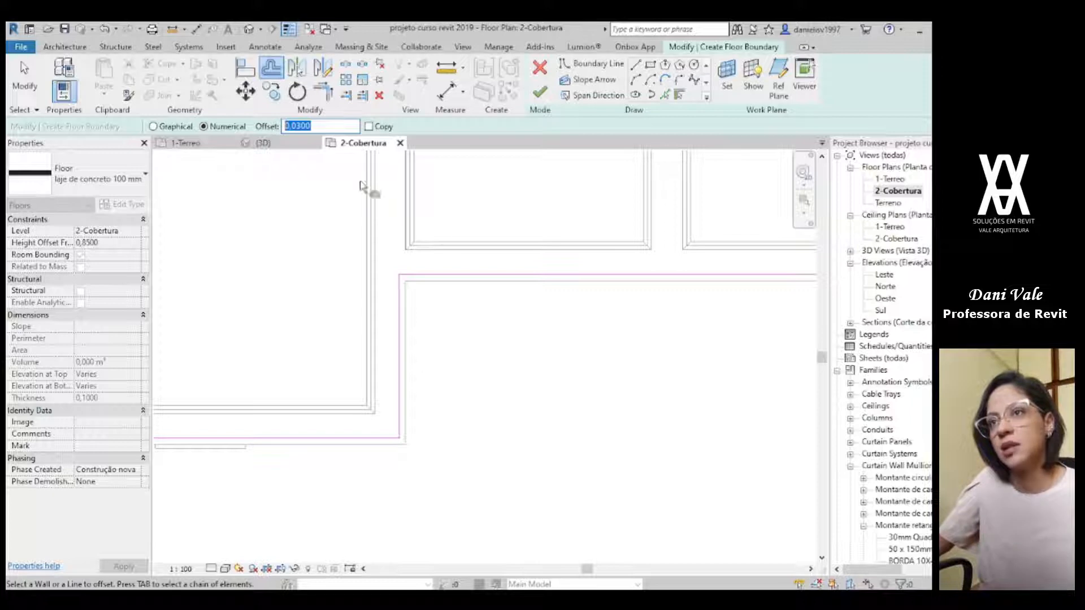
click(324, 126)
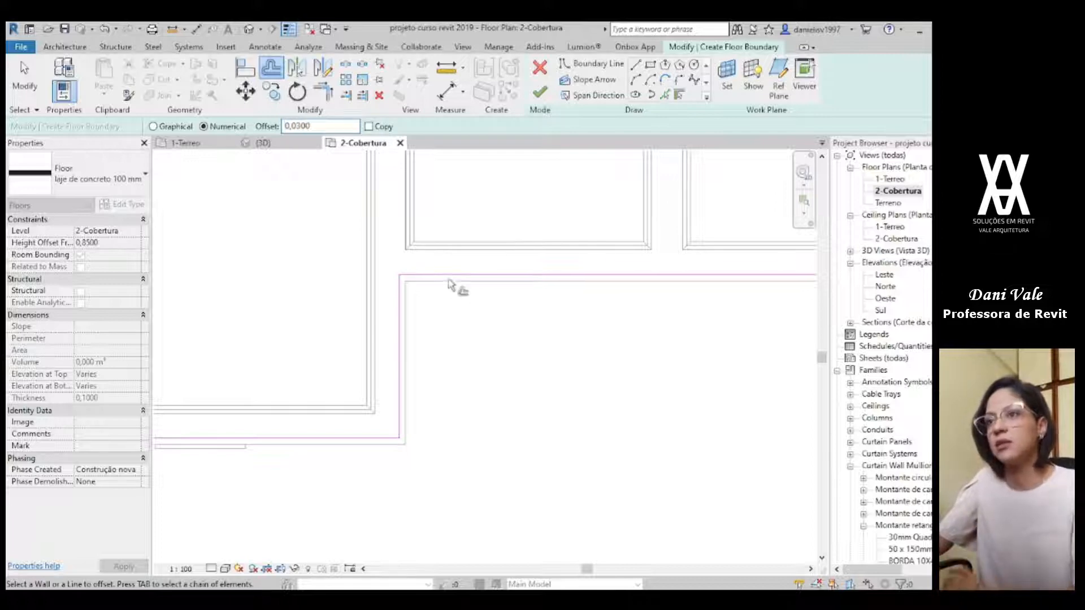
key(Tab)
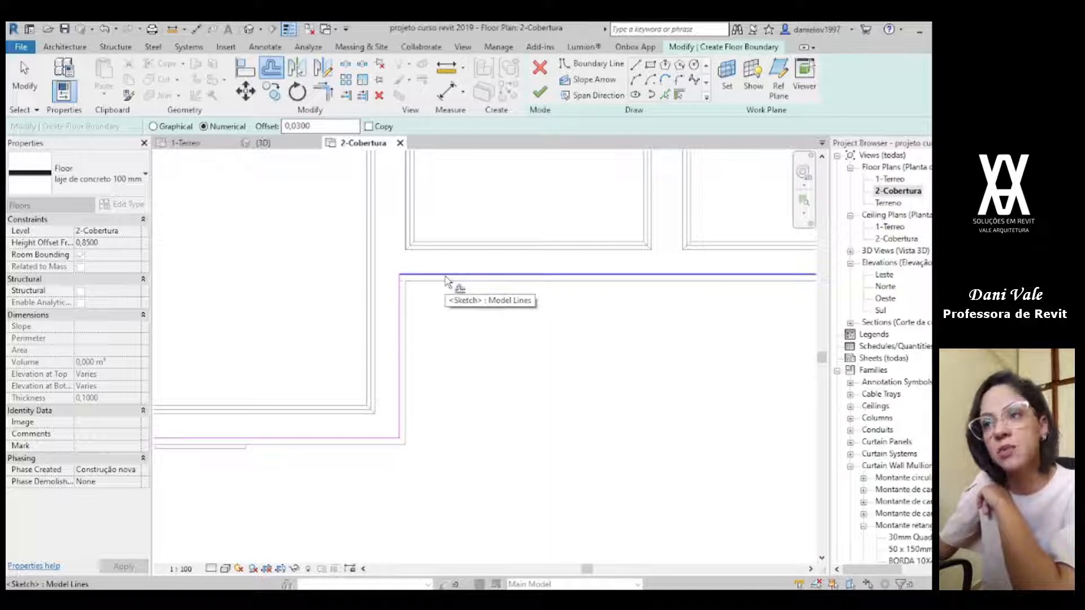
key(Tab)
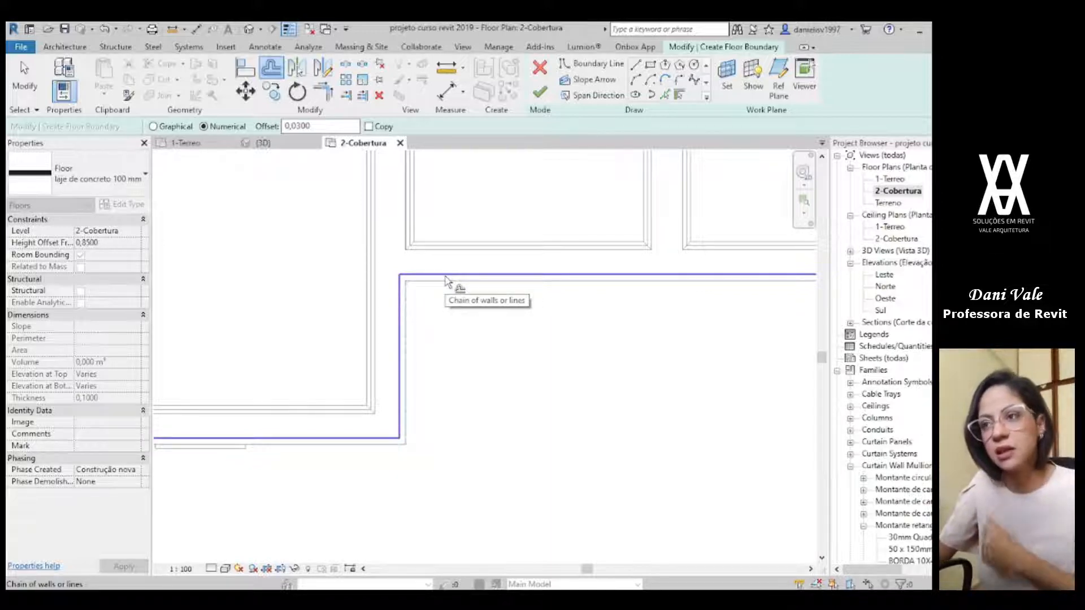
click(447, 281)
scroll(475, 485, down, 2)
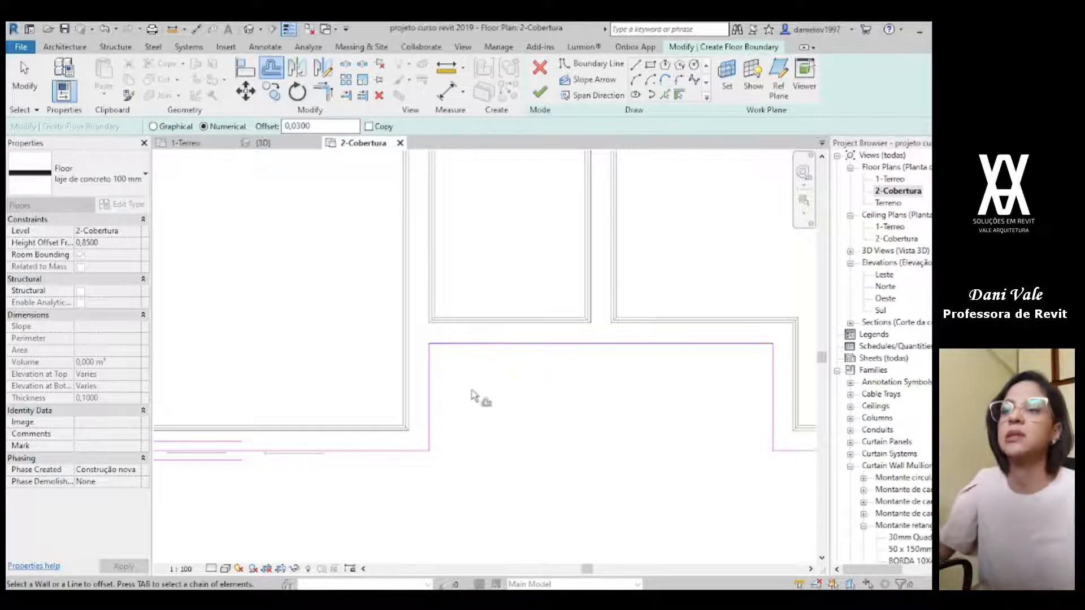
key(Escape)
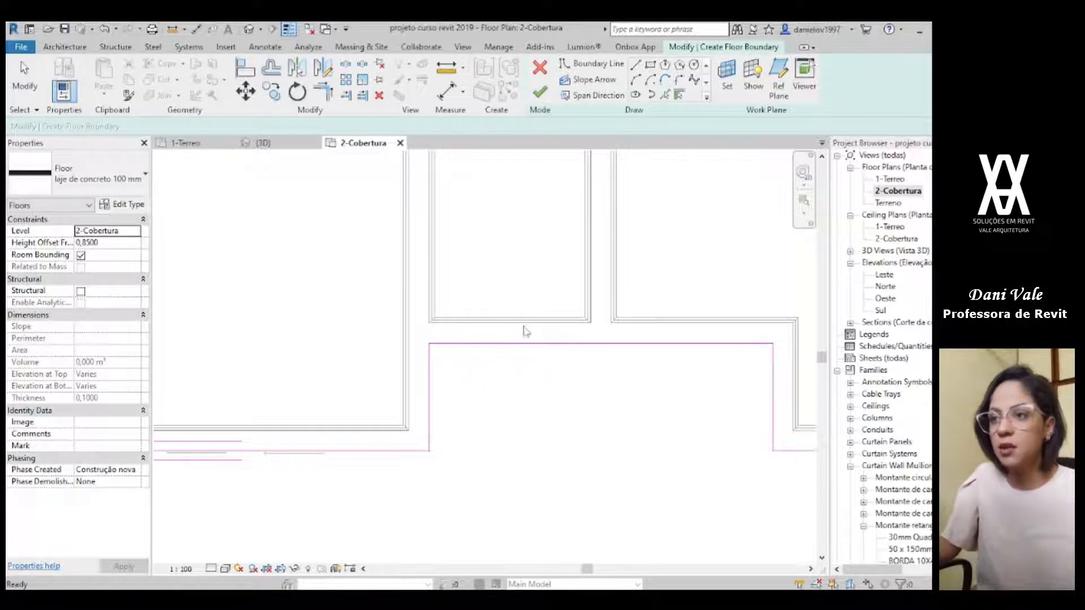
Step: Set the slab's height offset from level to 0,0000 and finish the floor without attaching the walls to its bottom
scroll(517, 336, down, 2)
scroll(505, 408, down, 2)
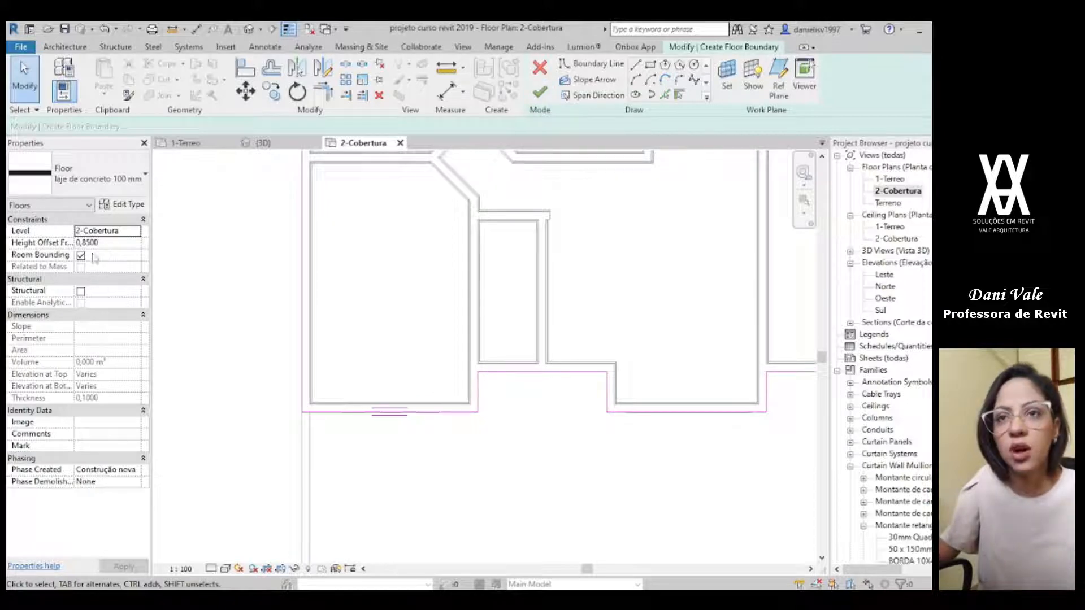
click(129, 243)
key(Return)
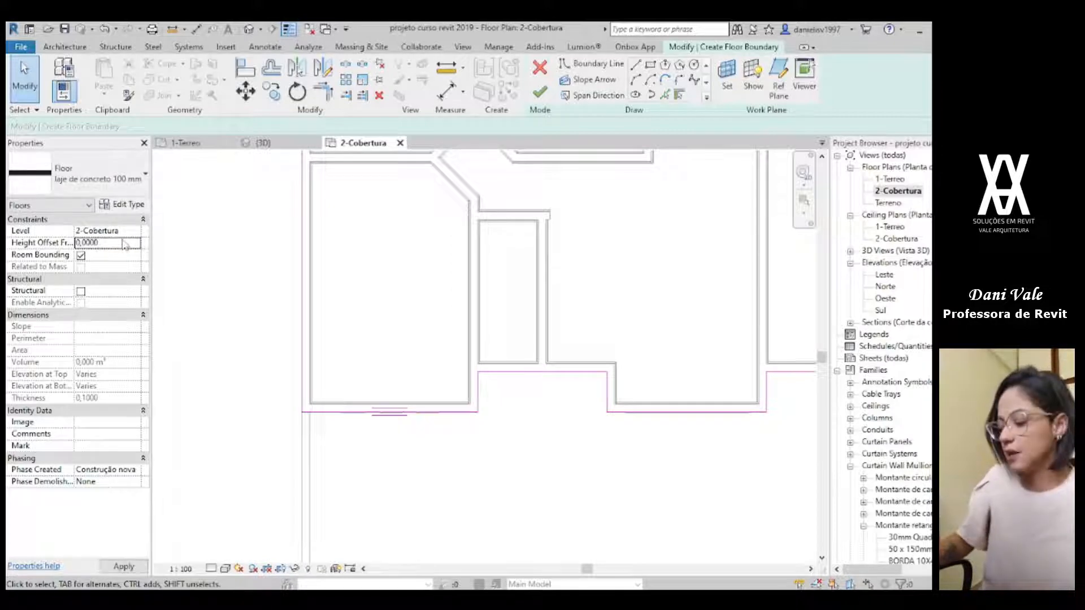
click(540, 92)
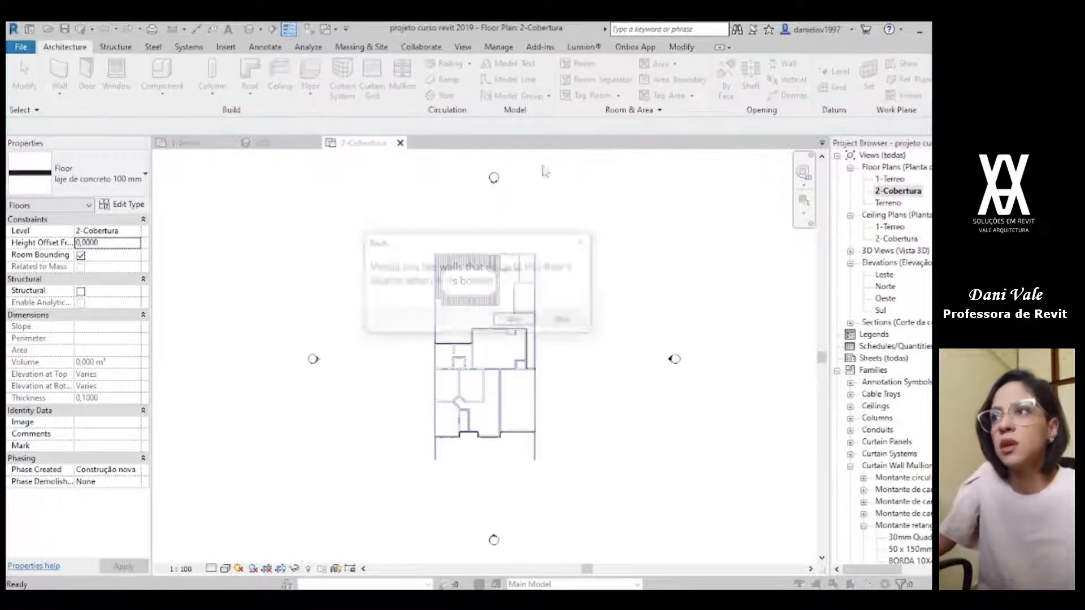
click(555, 322)
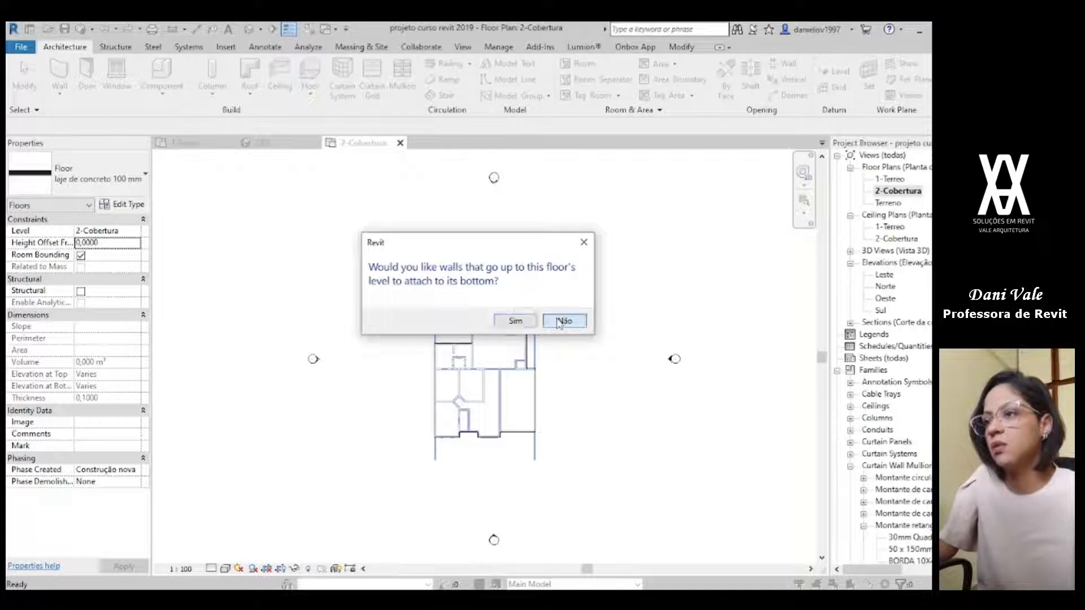
click(562, 328)
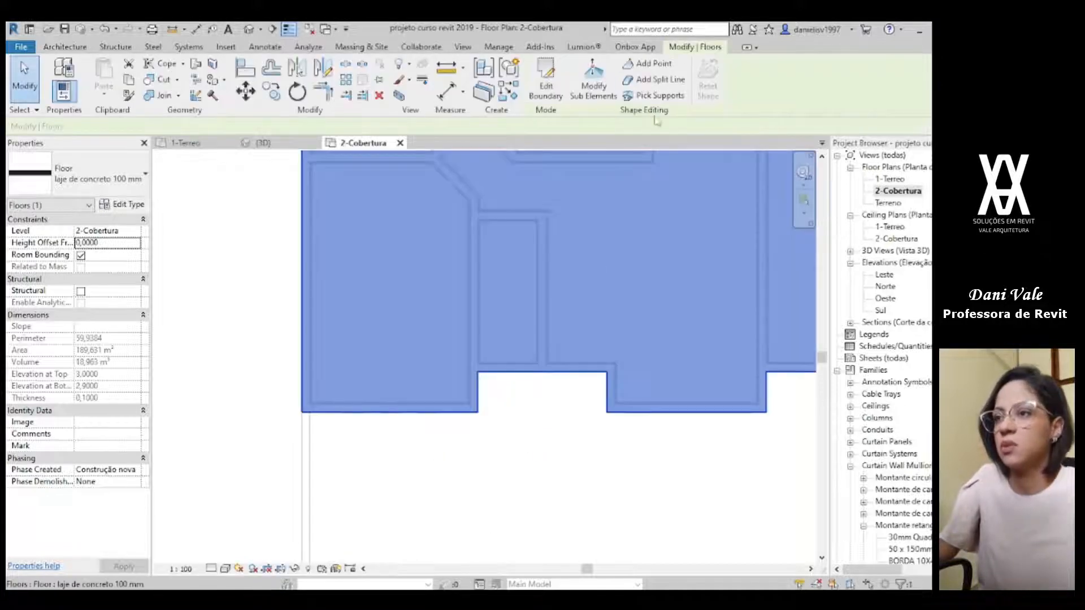
click(448, 446)
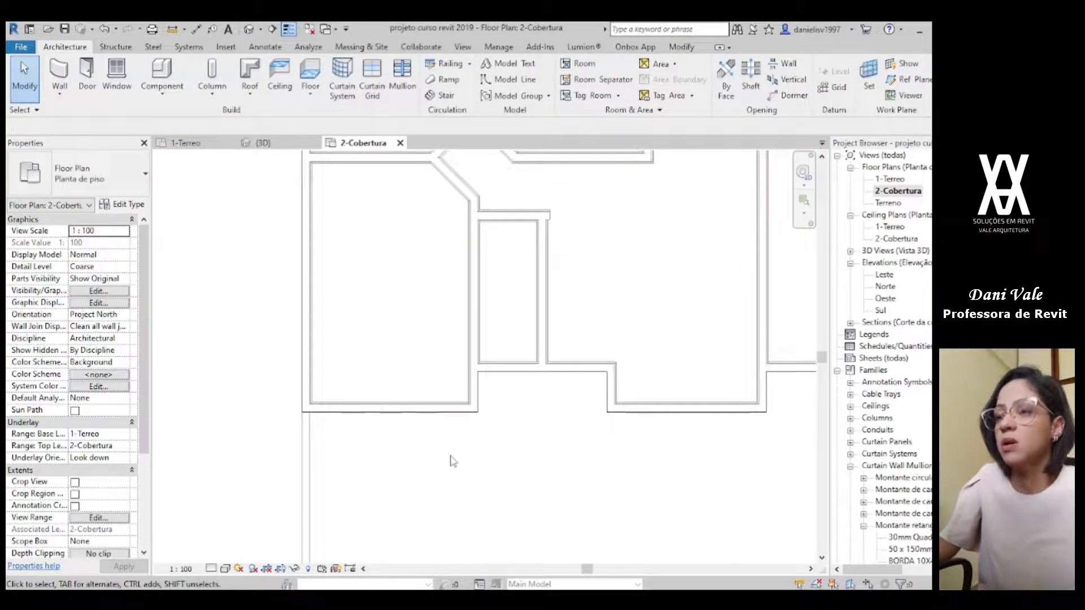
Step: Open the 3D view and use Onbox Join Elements to join Walls with Floors from level 1-Terreo up to 2-Cobertura
click(261, 143)
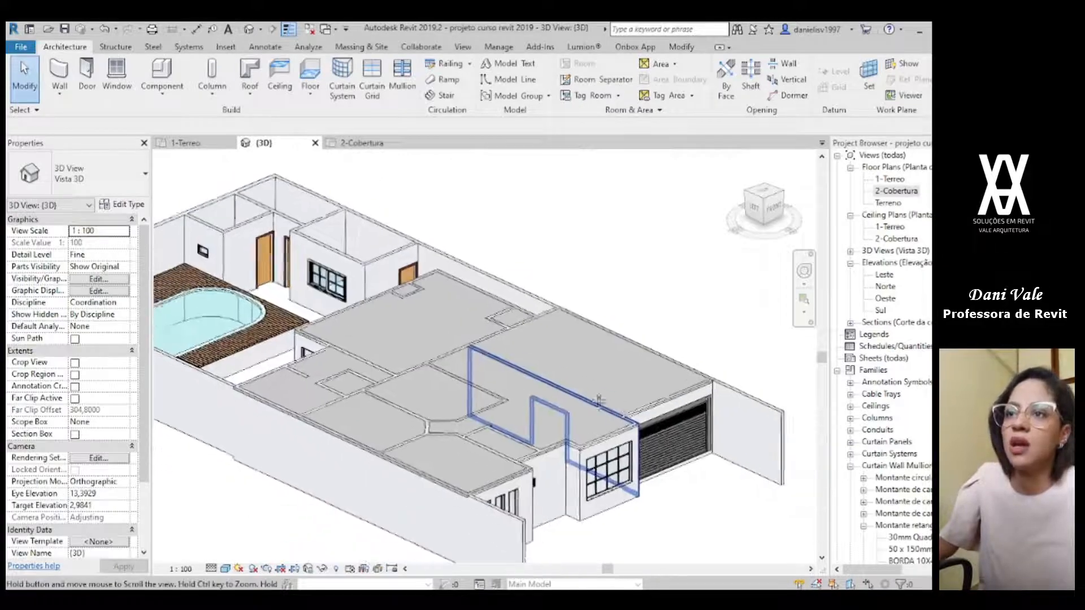
scroll(382, 404, up, 4)
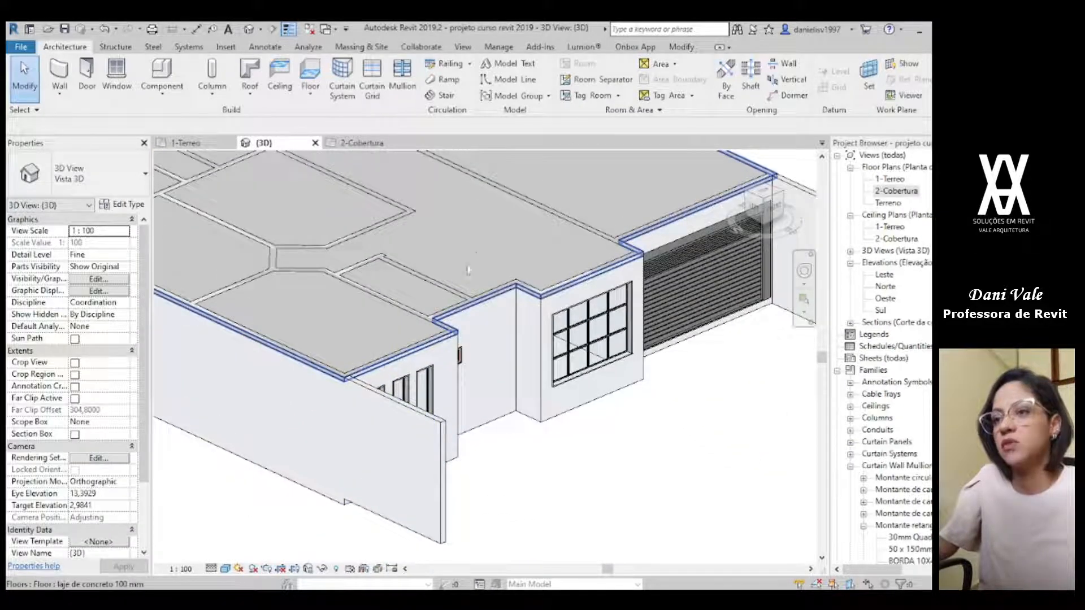
scroll(489, 251, down, 3)
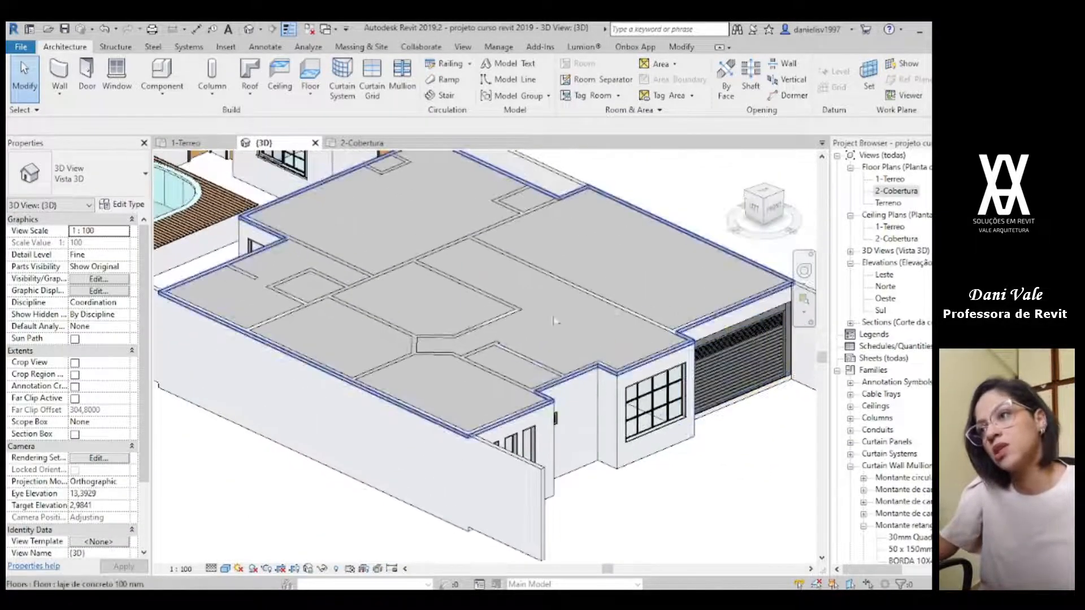
scroll(490, 384, up, 2)
scroll(490, 378, up, 3)
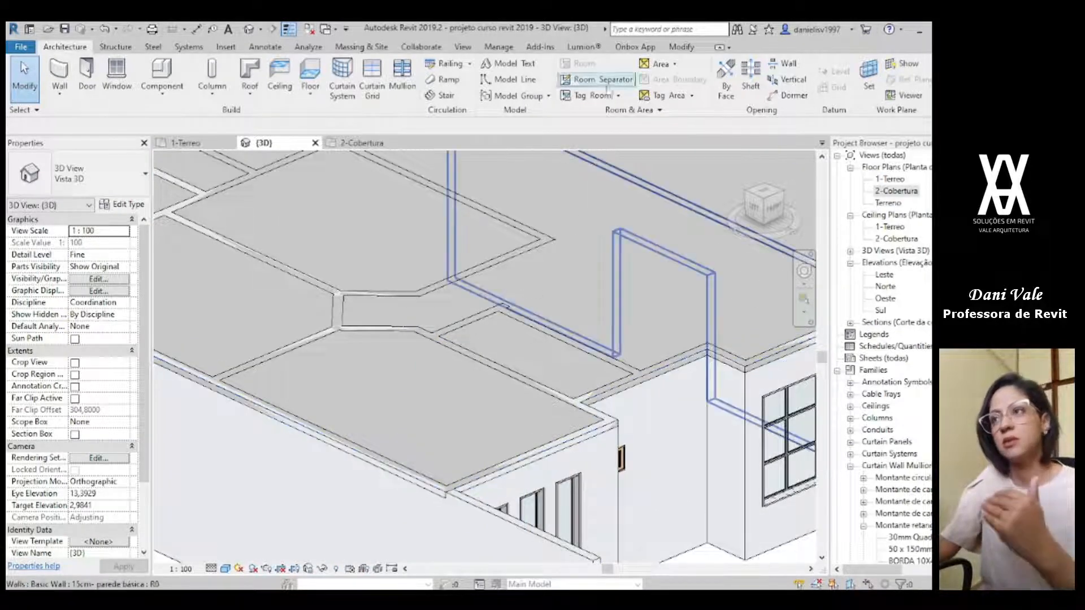
click(634, 48)
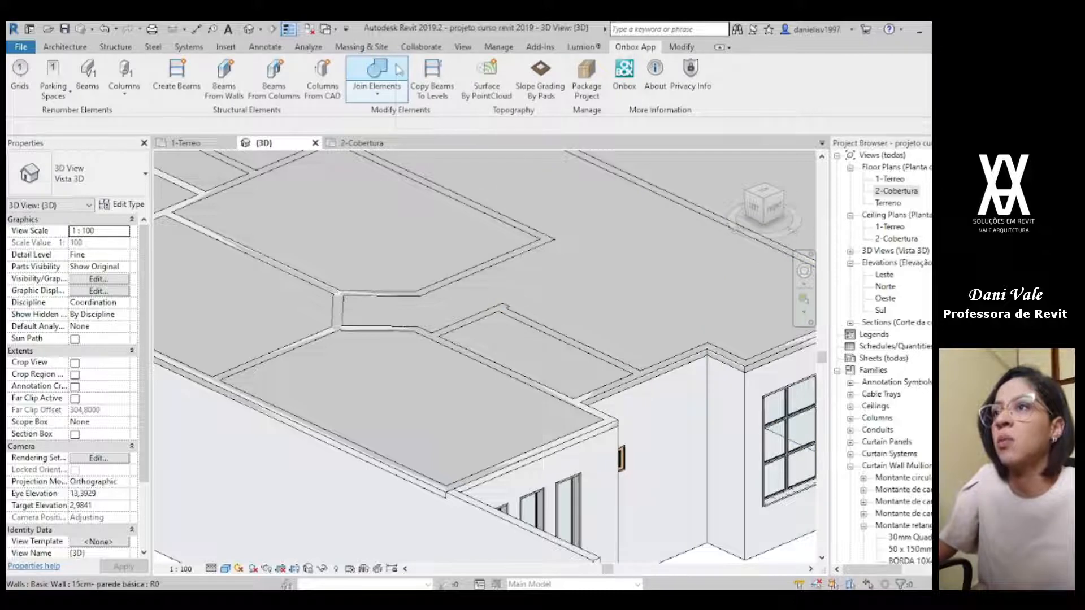
click(398, 70)
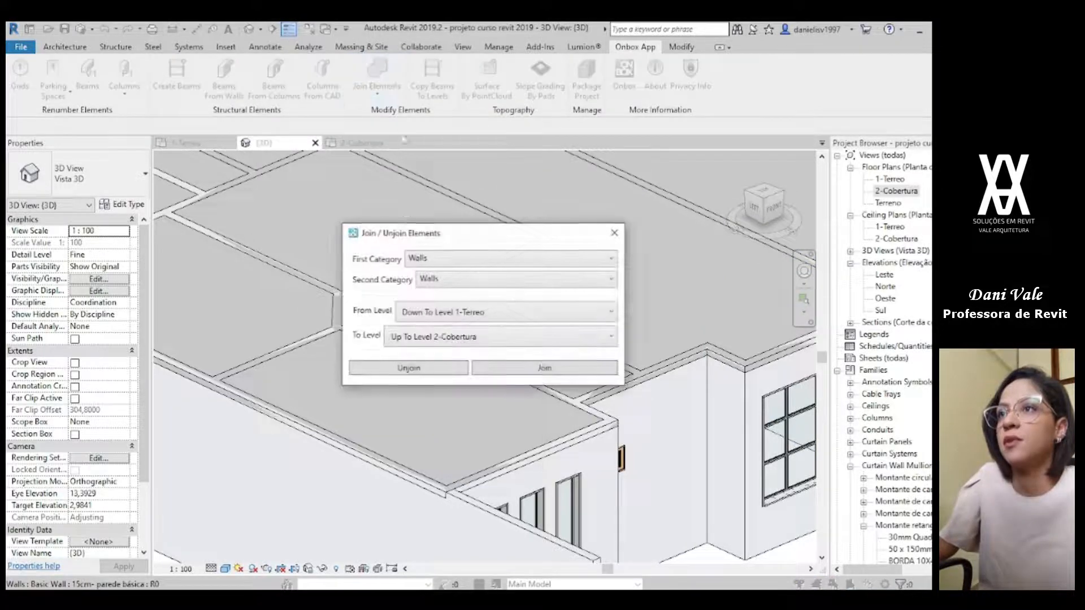
click(434, 279)
click(435, 318)
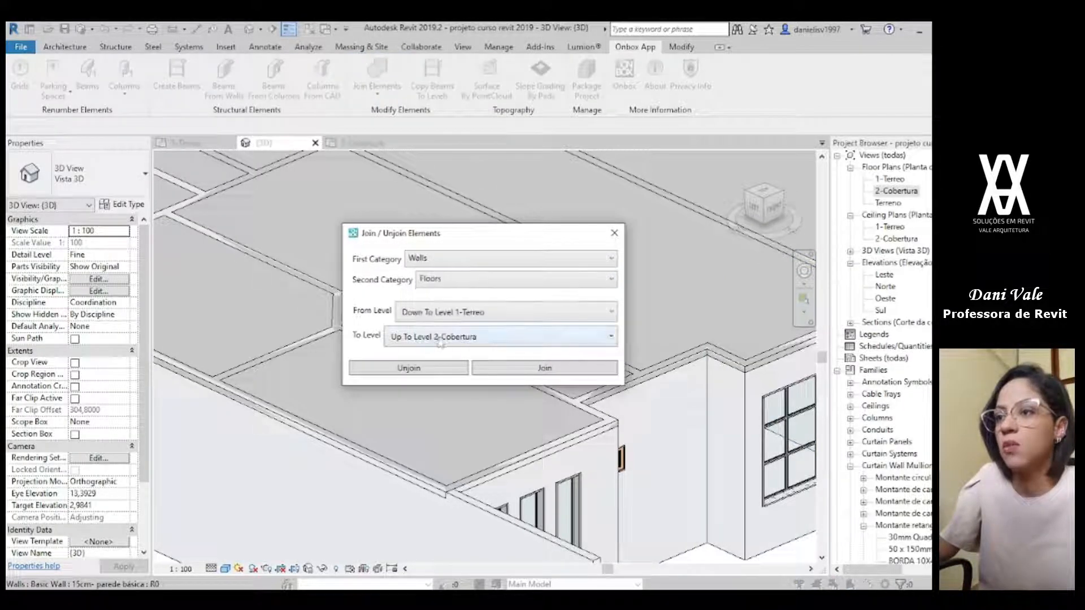
click(536, 373)
Step: Inspect the roof slab and its junctions with the front and side walls in 3D
scroll(739, 394, down, 2)
middle_drag(734, 389, 472, 370)
middle_drag(277, 342, 474, 303)
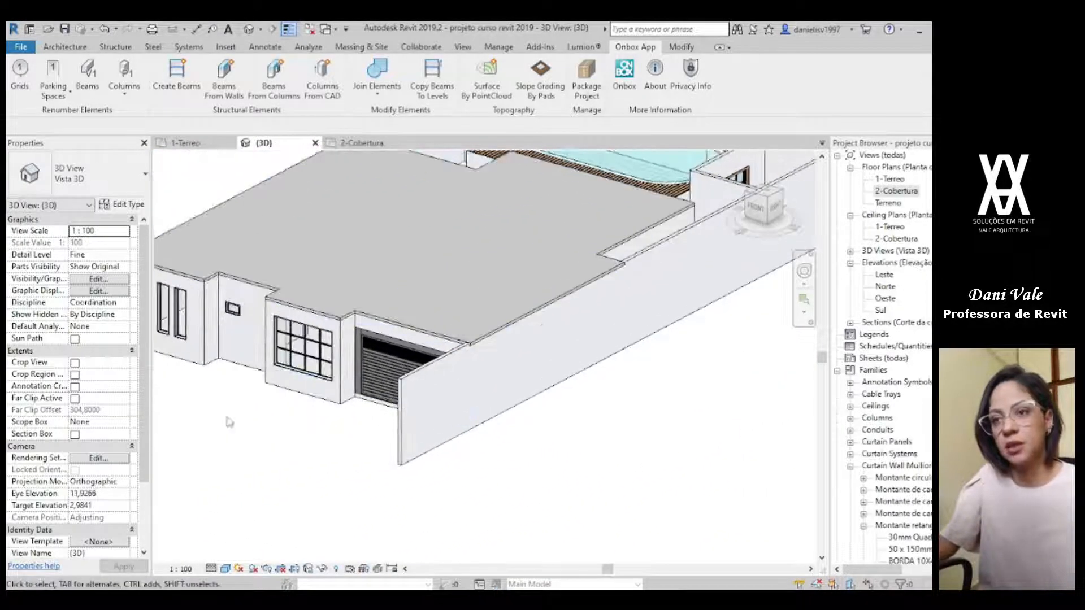
scroll(235, 421, up, 2)
middle_drag(307, 386, 245, 391)
scroll(520, 423, down, 2)
scroll(410, 330, up, 2)
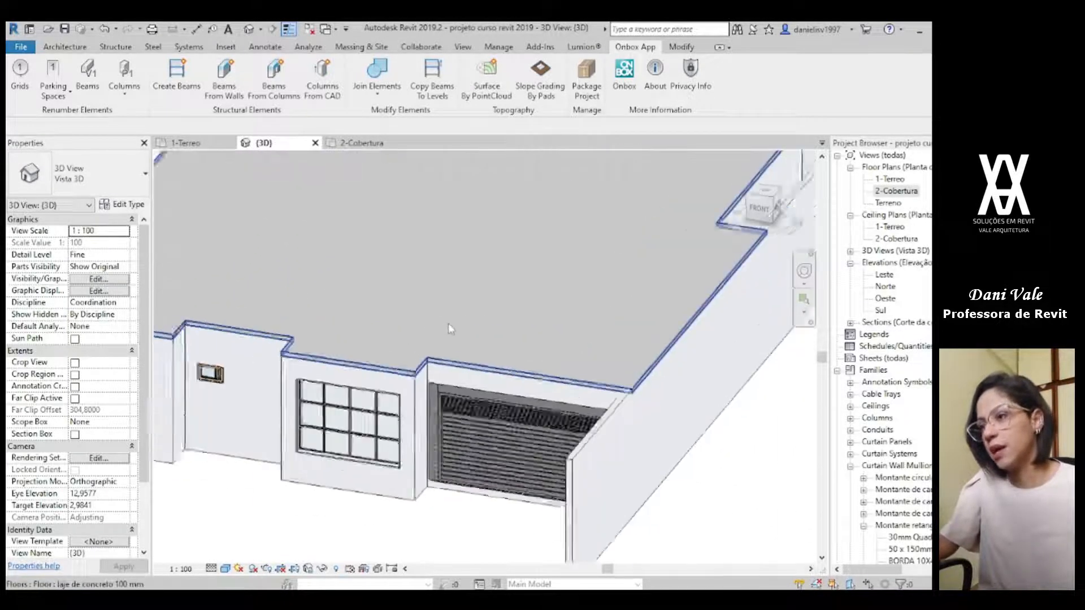
scroll(449, 324, down, 3)
Step: On the 1-Terreo plan, lengthen the Corte 0 section line through the whole house to beyond the front walls
click(185, 143)
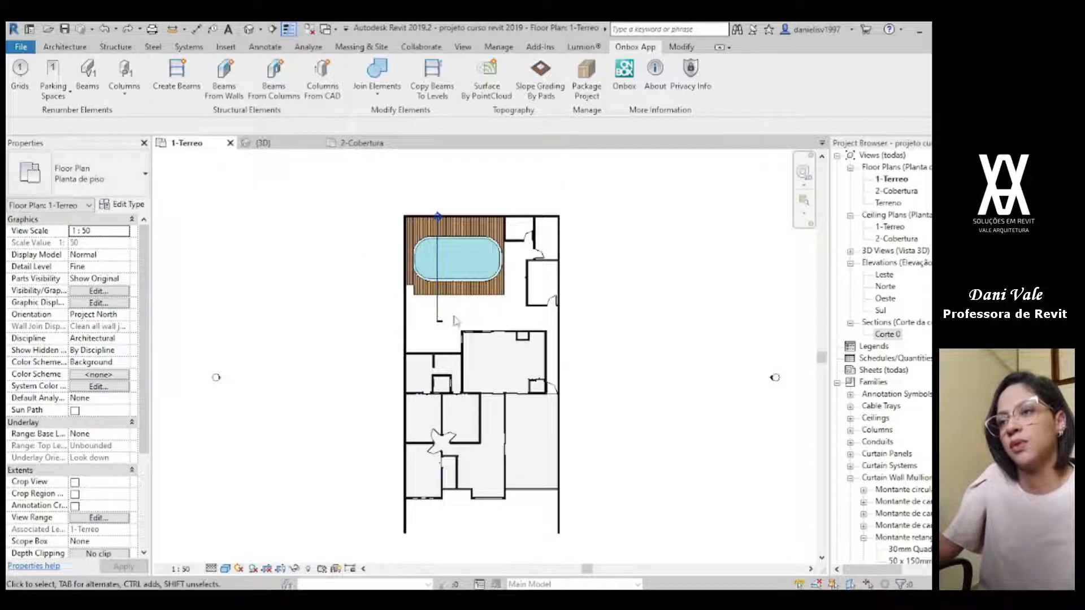
scroll(458, 327, down, 2)
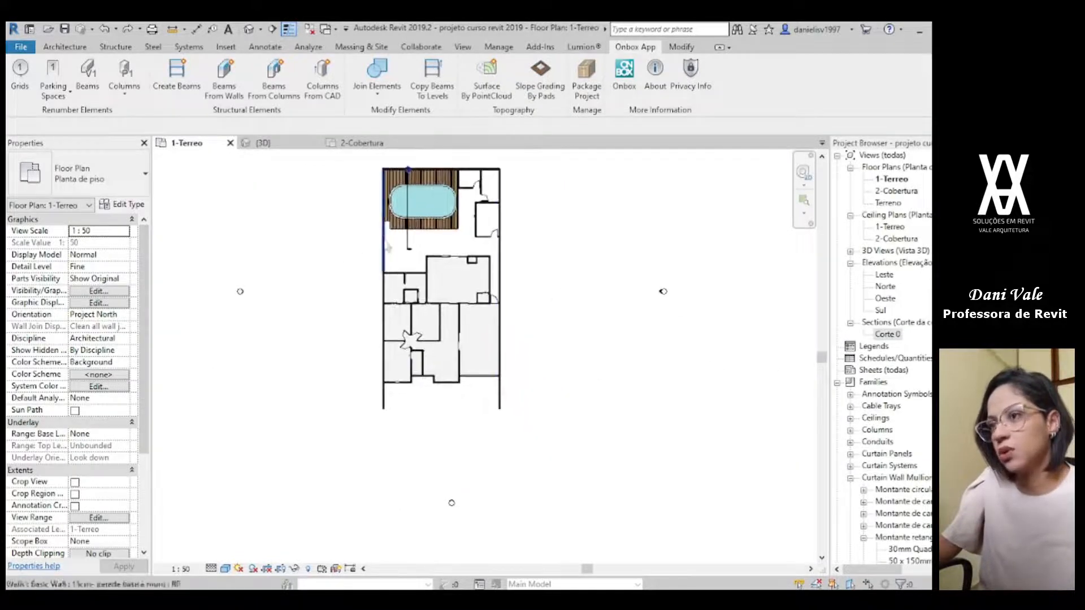
click(408, 246)
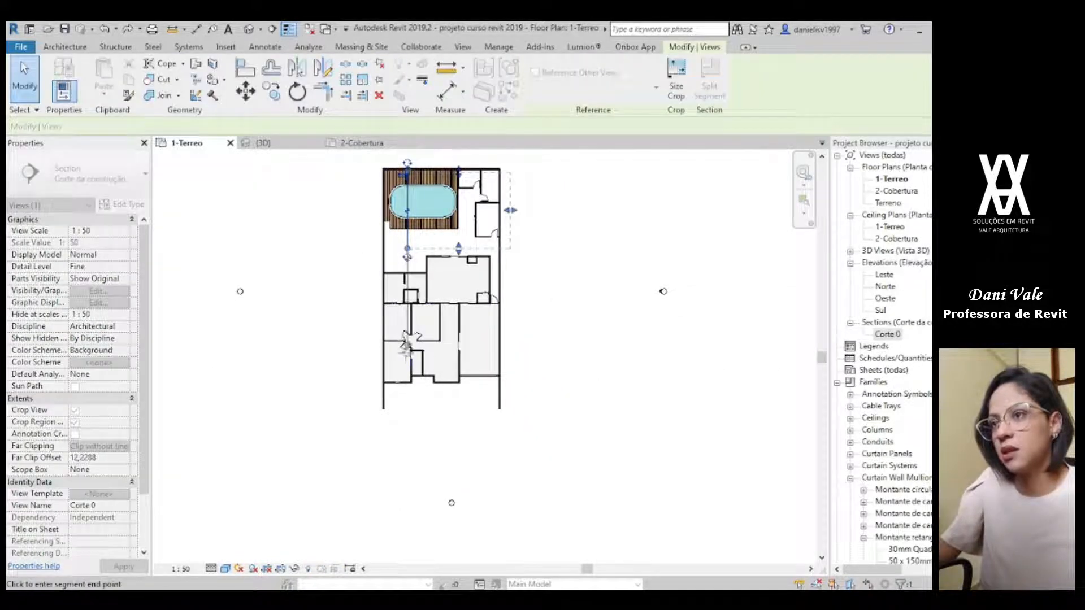
key(Escape)
key(Escape)
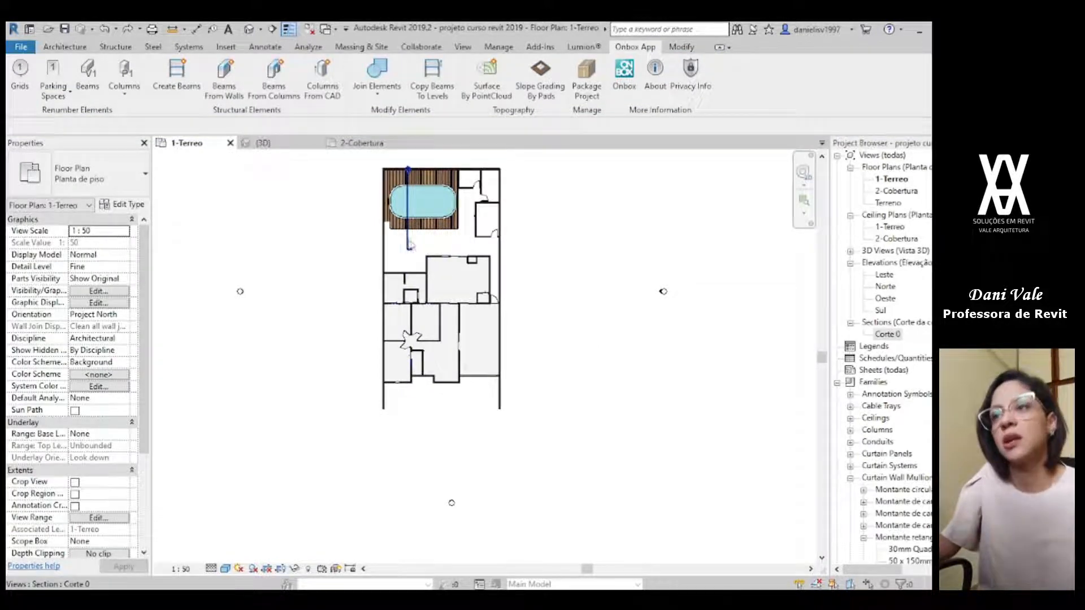
click(409, 246)
click(407, 253)
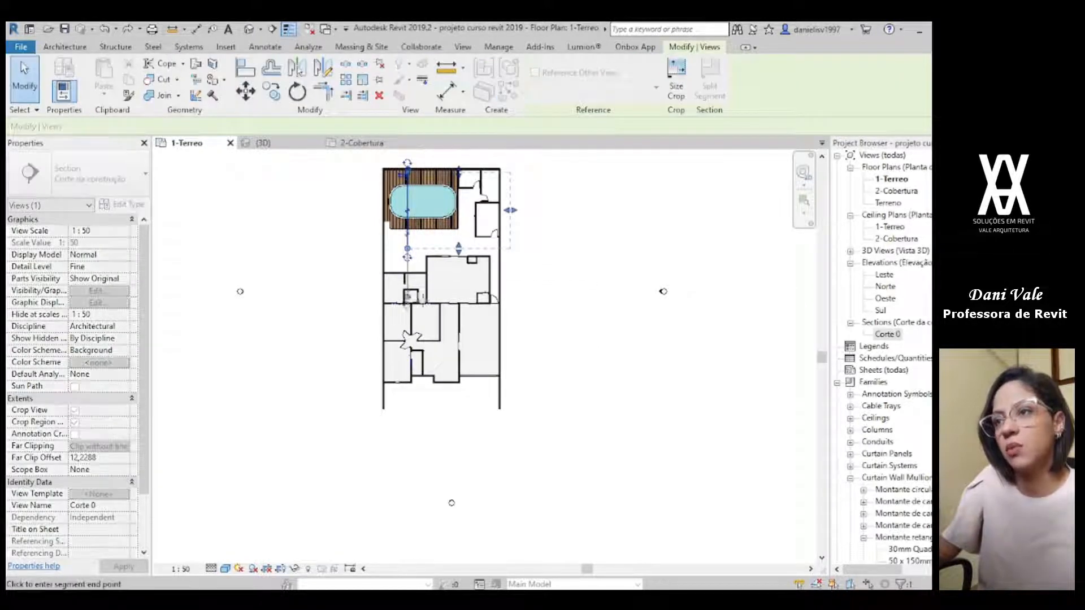
click(433, 424)
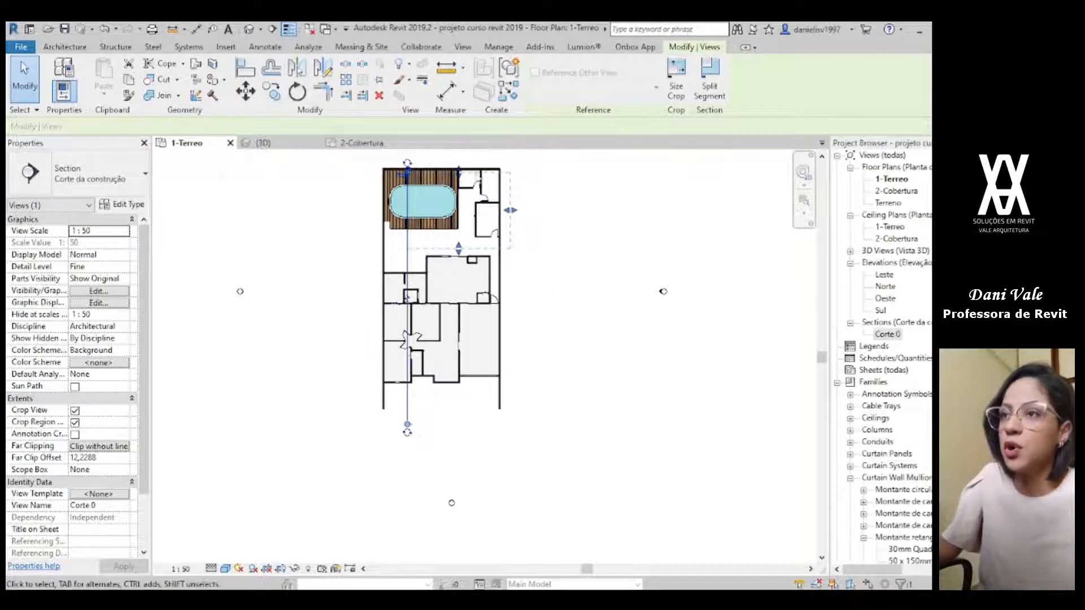
click(573, 212)
Step: Select the Corte 0 section on the 1-Terreo plan and examine its two ends and its view extent
scroll(404, 175, up, 2)
click(409, 267)
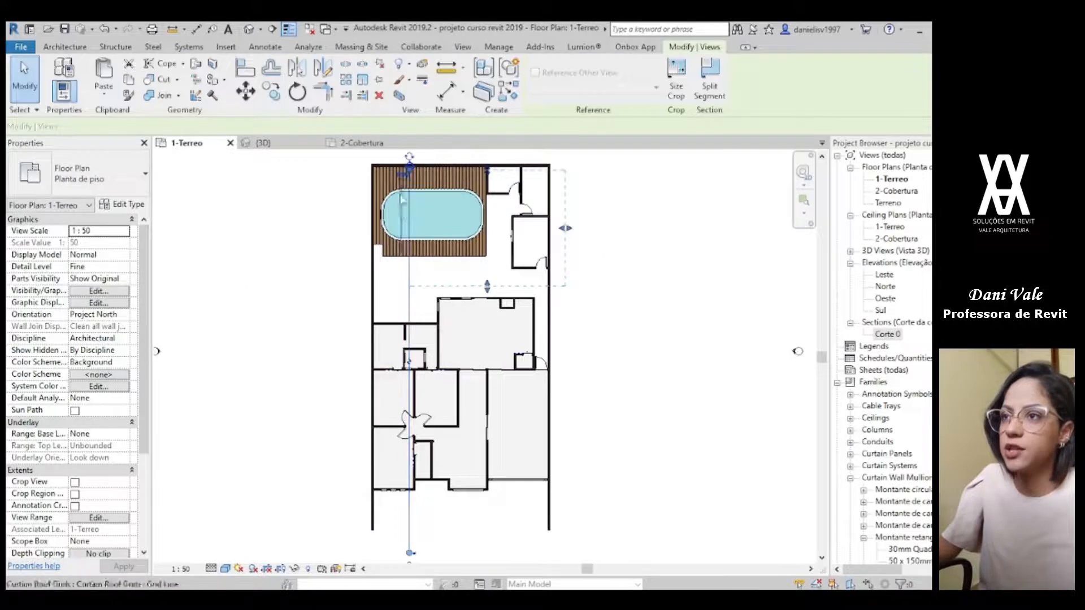
click(566, 229)
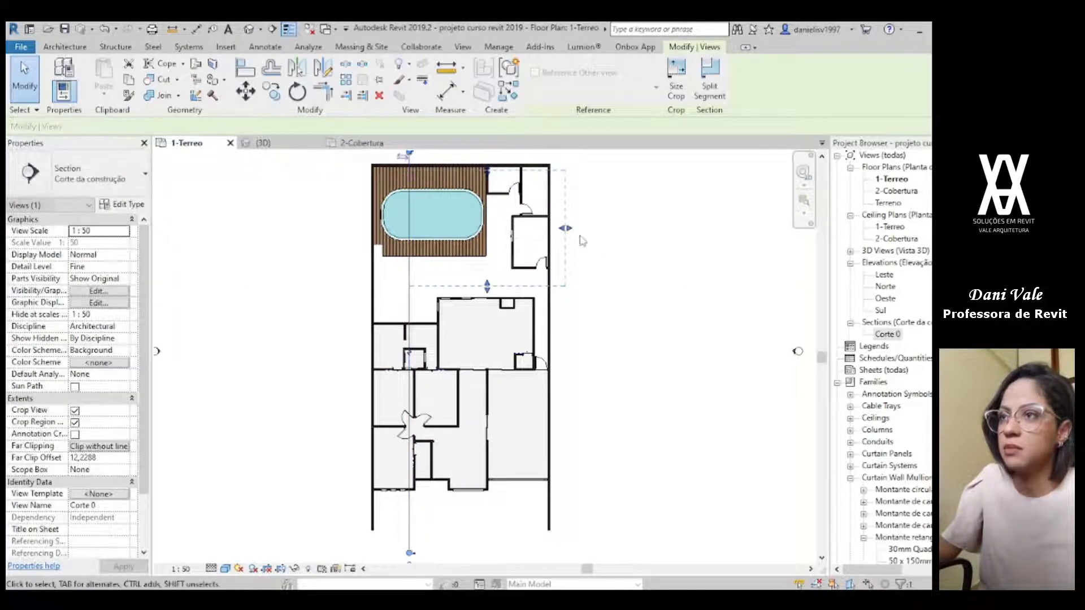
middle_drag(642, 166, 611, 245)
click(611, 245)
scroll(394, 244, up, 2)
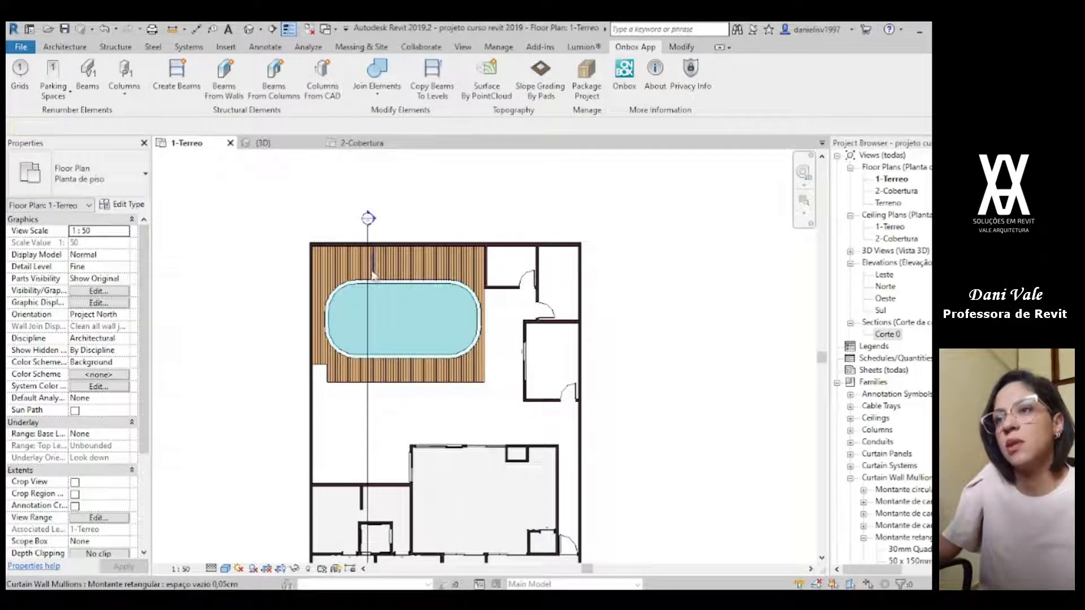
click(367, 438)
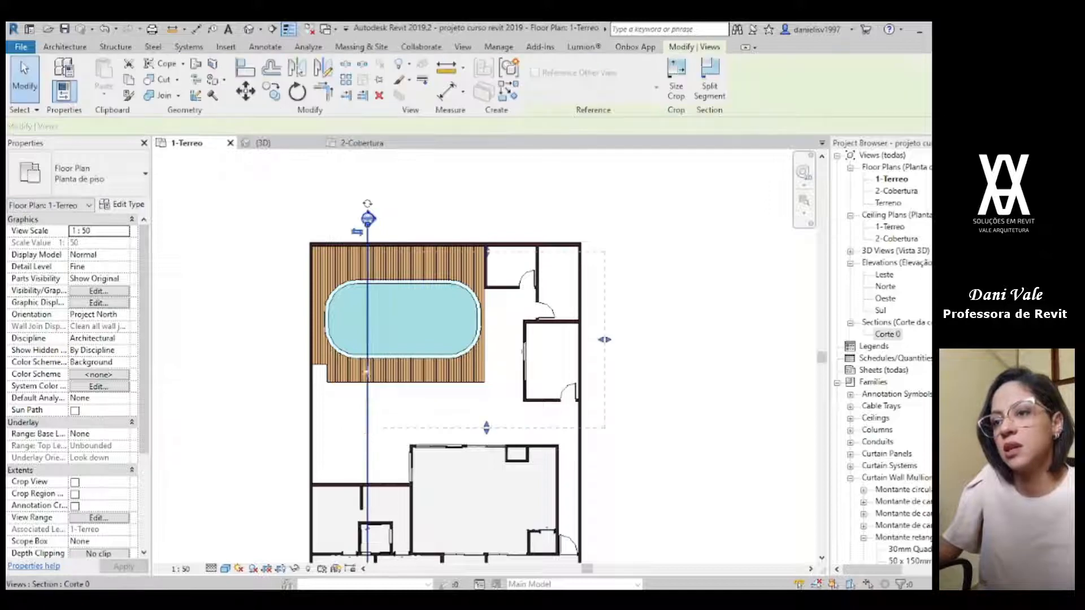
scroll(378, 223, up, 3)
scroll(391, 259, down, 5)
middle_drag(441, 344, 462, 88)
middle_drag(443, 483, 432, 395)
scroll(421, 448, up, 5)
scroll(447, 390, down, 5)
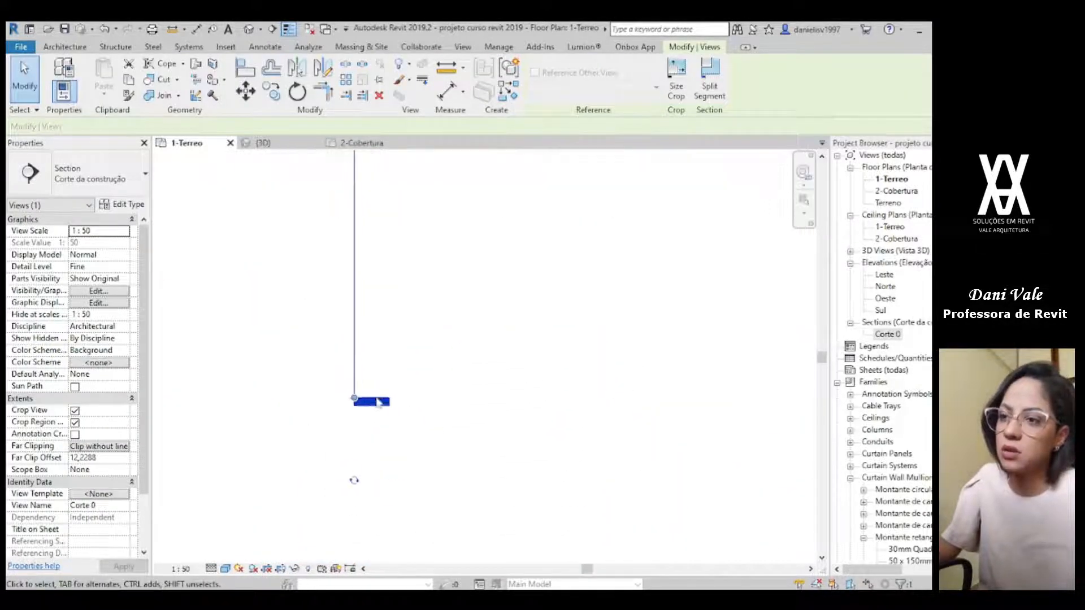
middle_drag(449, 316, 459, 508)
scroll(410, 275, up, 6)
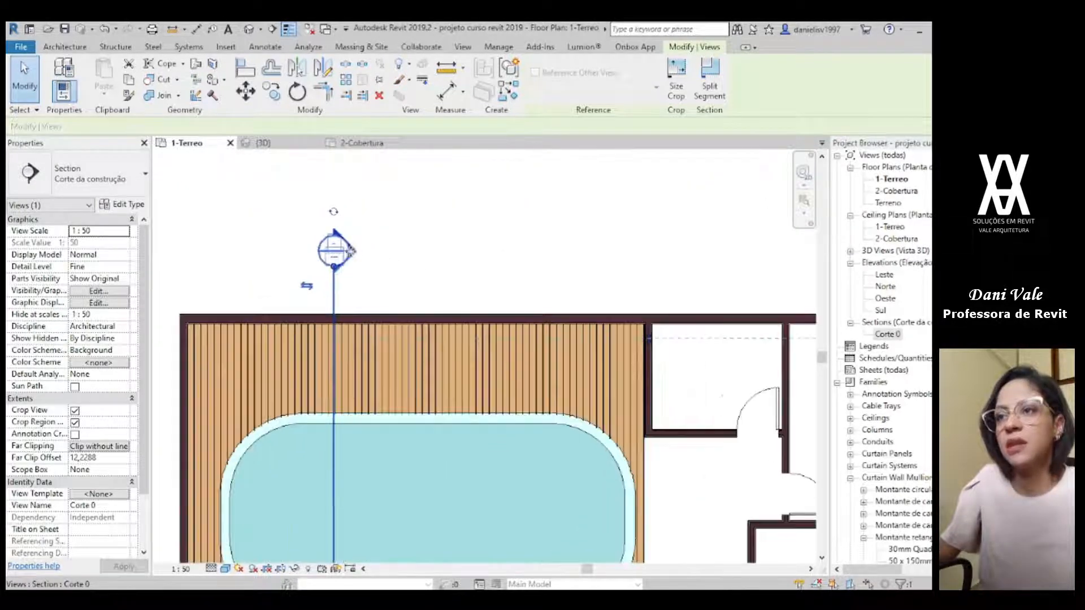
Step: Open the Corte 0 section view from its section head and look at the whole cropped area
click(421, 266)
double_click(335, 250)
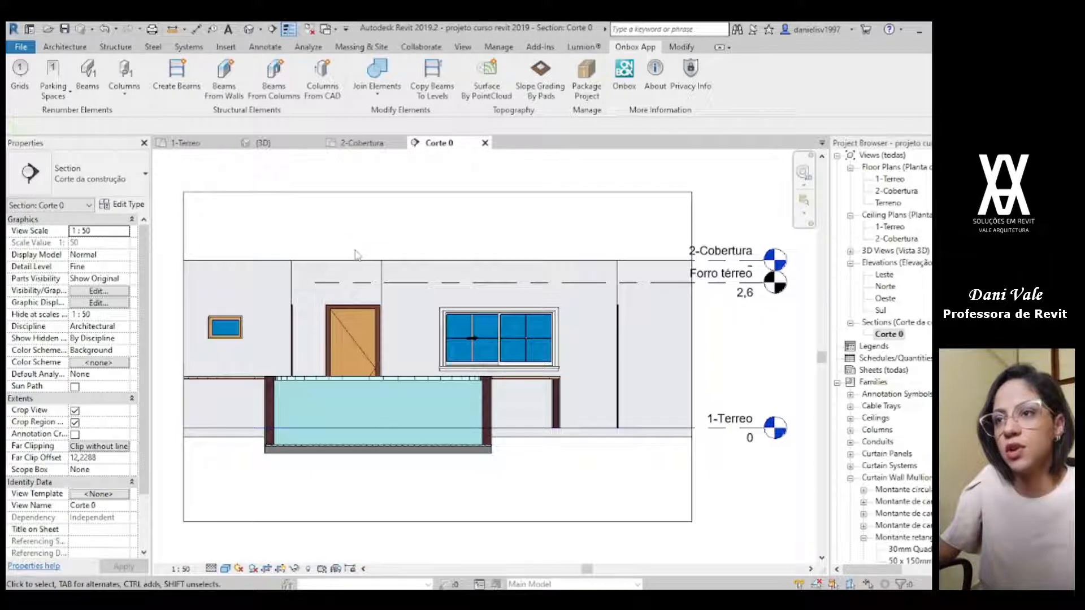
scroll(701, 436, down, 3)
mouse_move(701, 440)
middle_down()
mouse_move(559, 477)
mouse_move(540, 472)
middle_up()
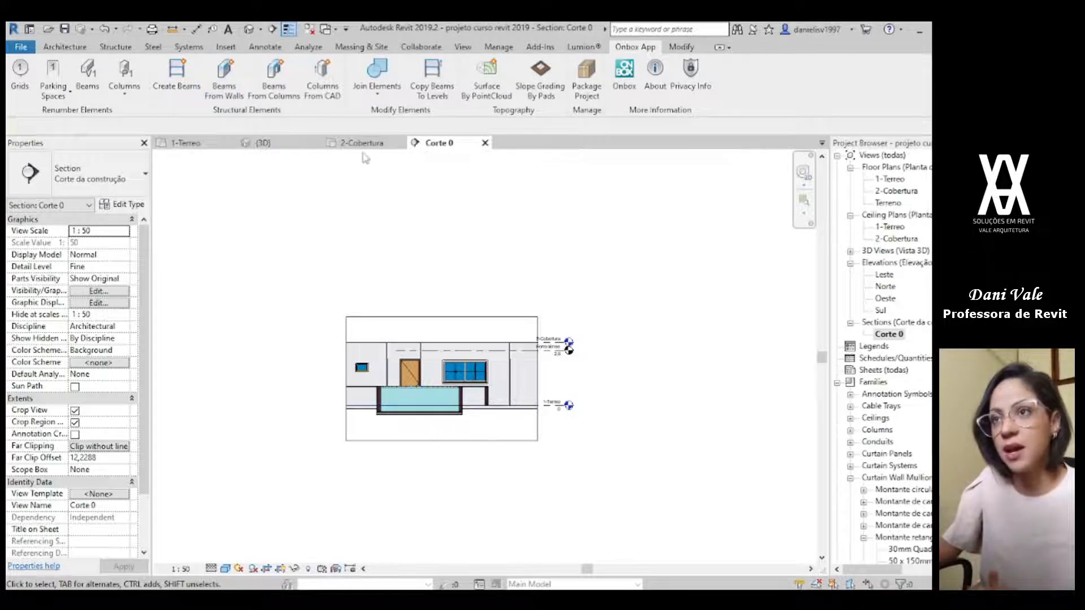
Step: Compare the Corte 0 line and its view extent on the 1-Terreo plan with the area shown in the section view
click(202, 145)
scroll(374, 354, down, 2)
middle_drag(600, 490, 550, 203)
scroll(479, 446, down, 2)
middle_drag(479, 447, 474, 262)
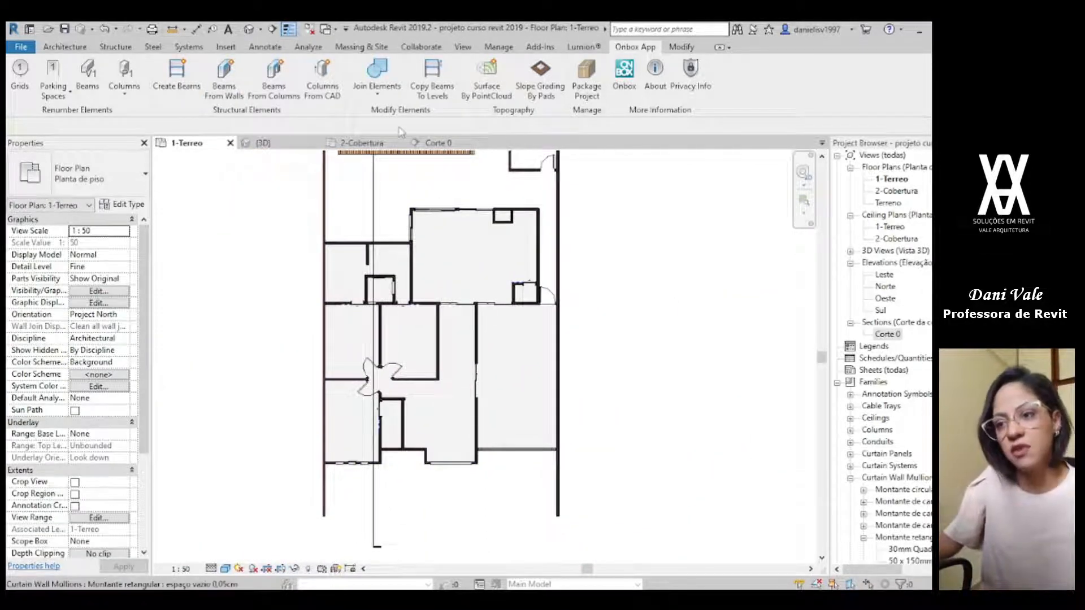
scroll(436, 202, down, 1)
middle_drag(435, 202, 398, 257)
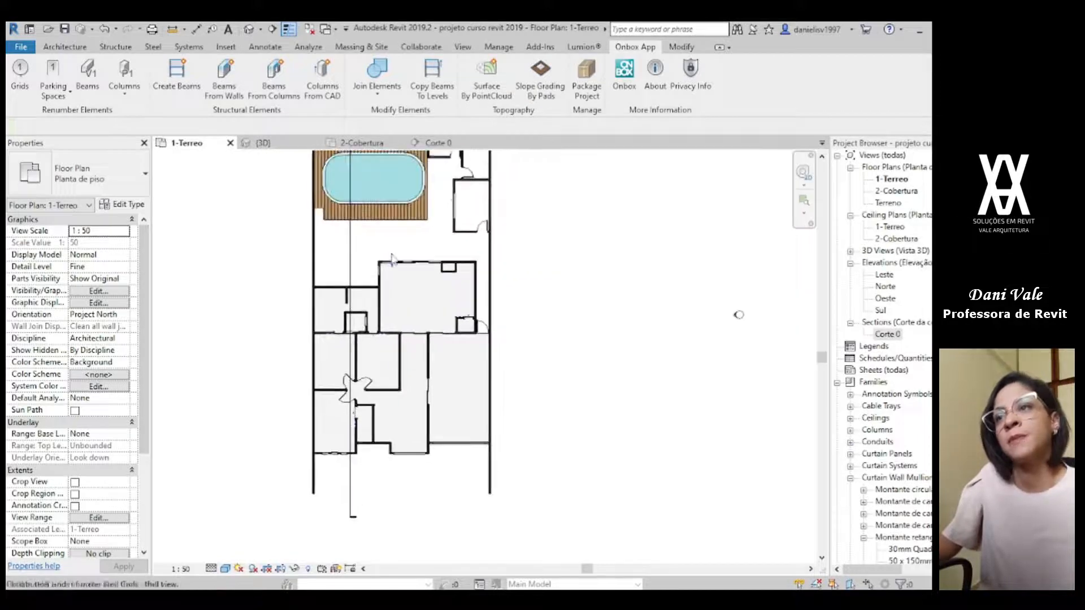
click(351, 255)
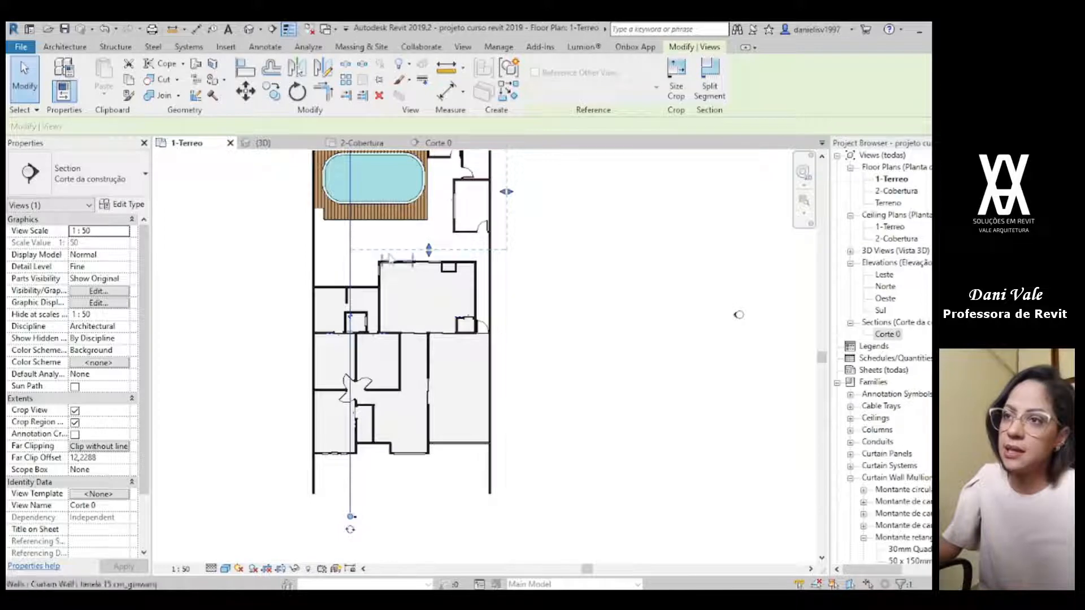
scroll(707, 351, down, 2)
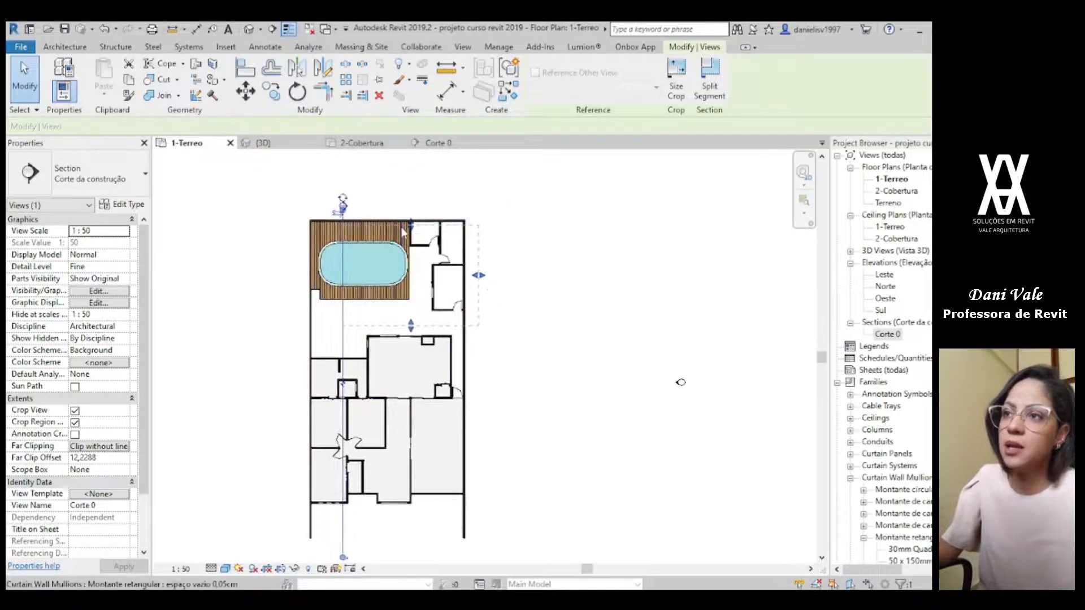
click(444, 145)
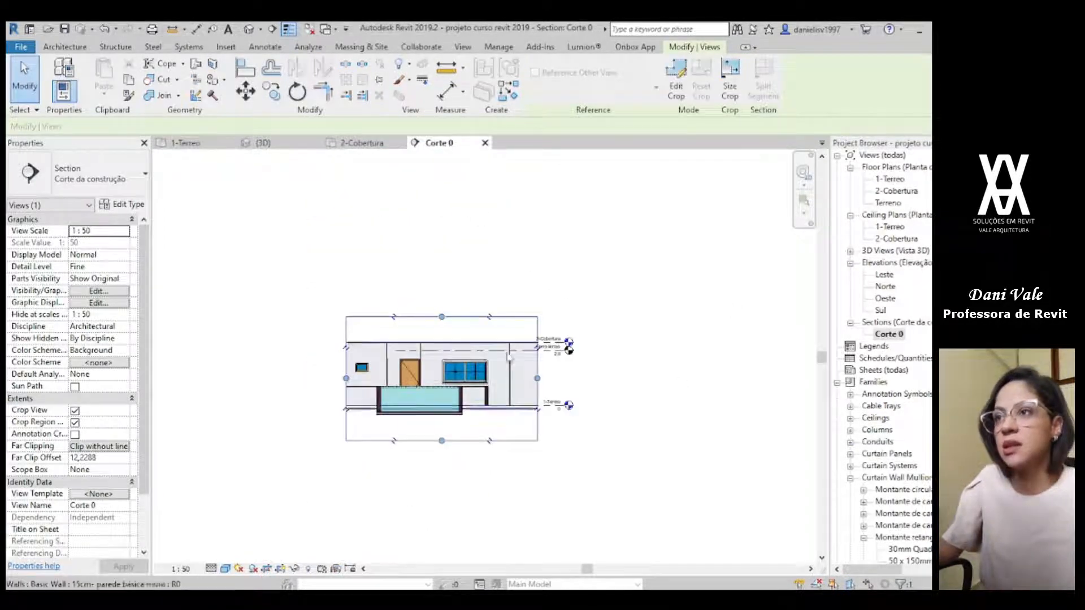
click(346, 143)
click(195, 143)
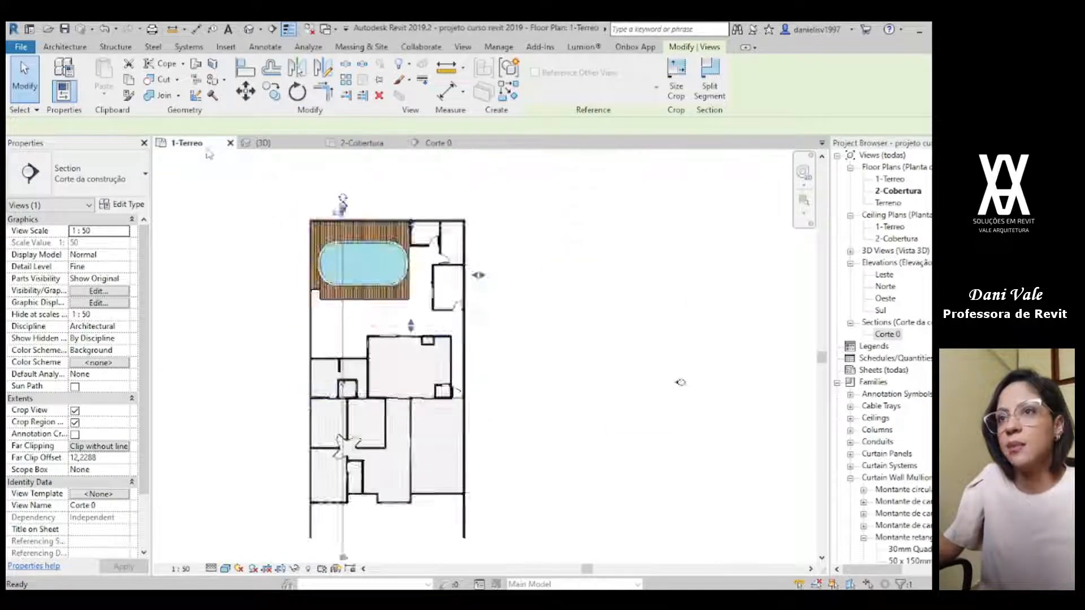
Step: Stretch the view extent of Corte 0 on the 1-Terreo plan so it covers the full length of the house
scroll(364, 277, up, 4)
middle_drag(601, 258, 595, 251)
drag(534, 256, 535, 501)
middle_drag(633, 339, 576, 526)
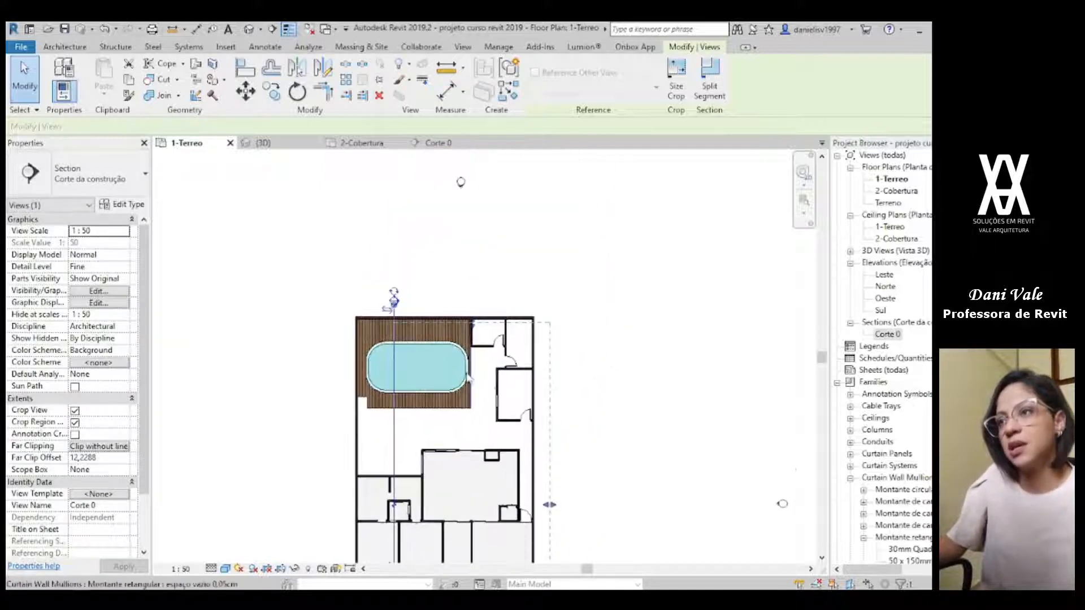
scroll(445, 289, up, 2)
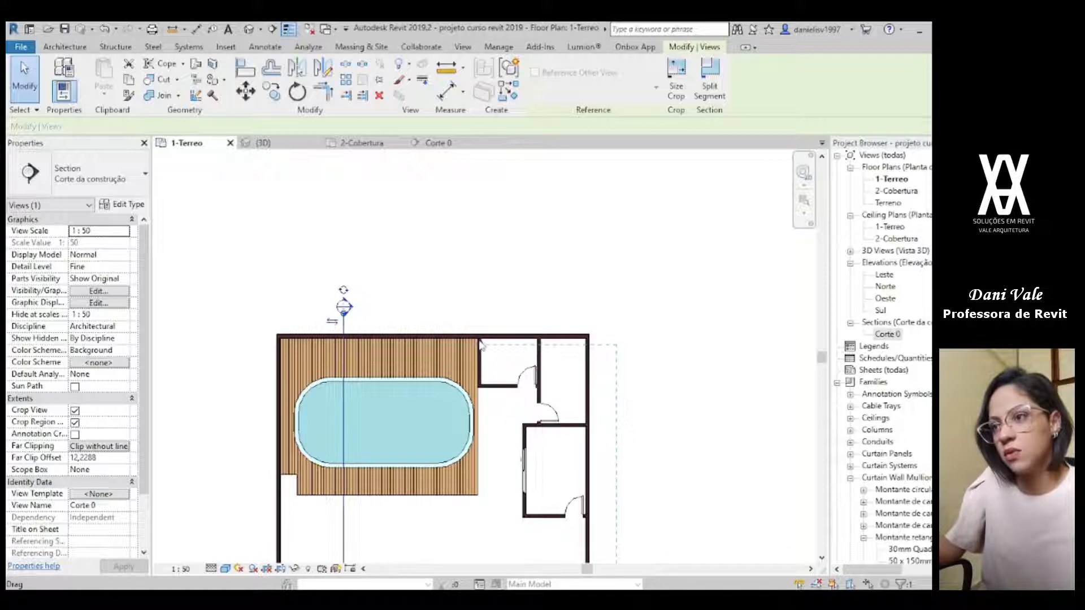
click(503, 263)
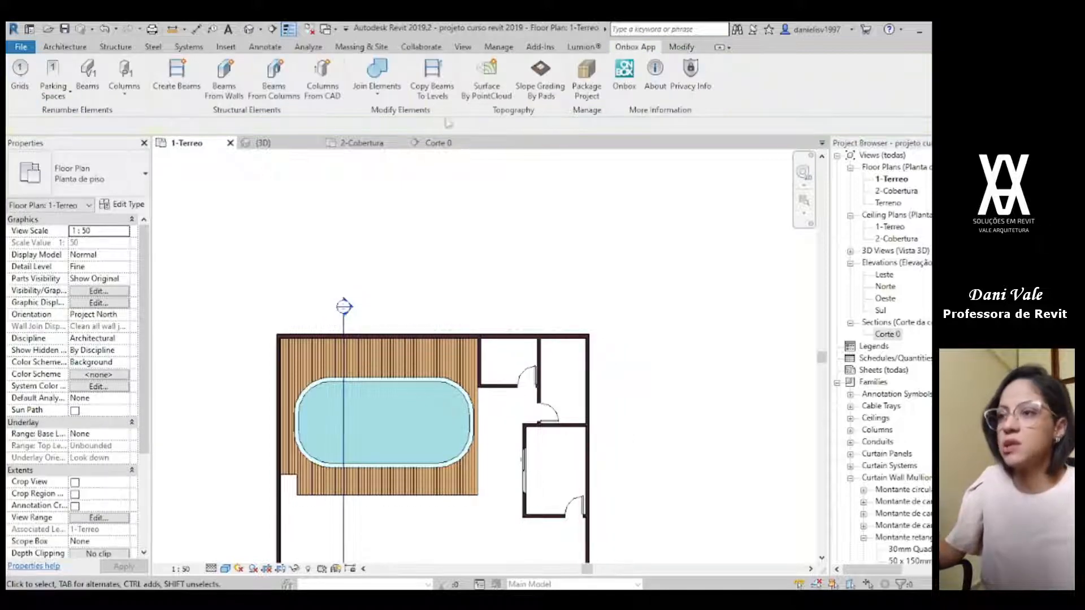
Step: Open the Corte 0 section view and look over the house from the pool to the front walls
click(438, 142)
scroll(605, 283, down, 2)
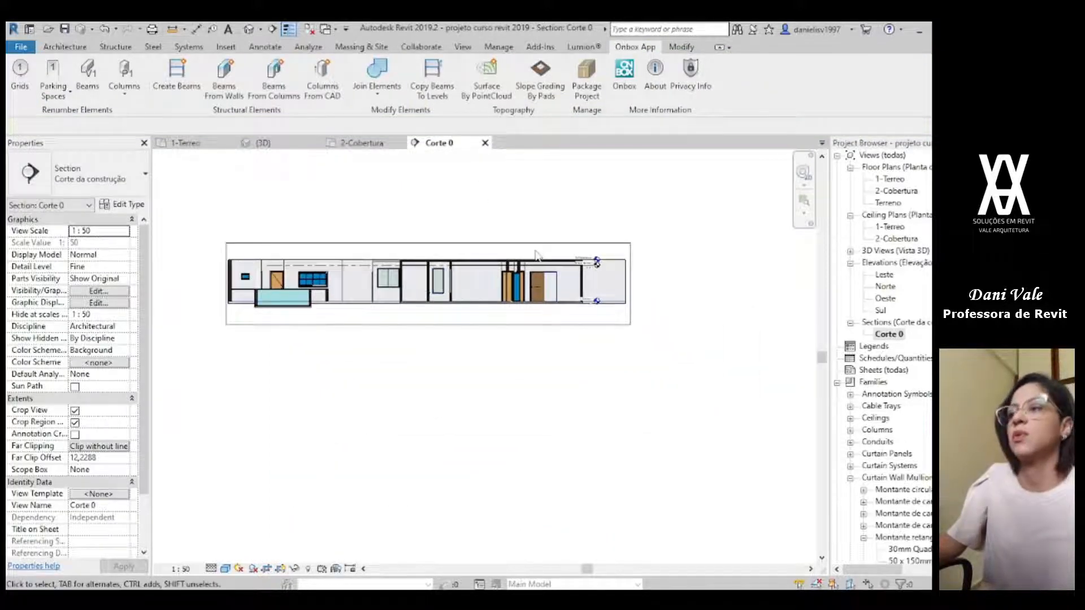
scroll(305, 331, up, 2)
middle_drag(493, 279, 394, 378)
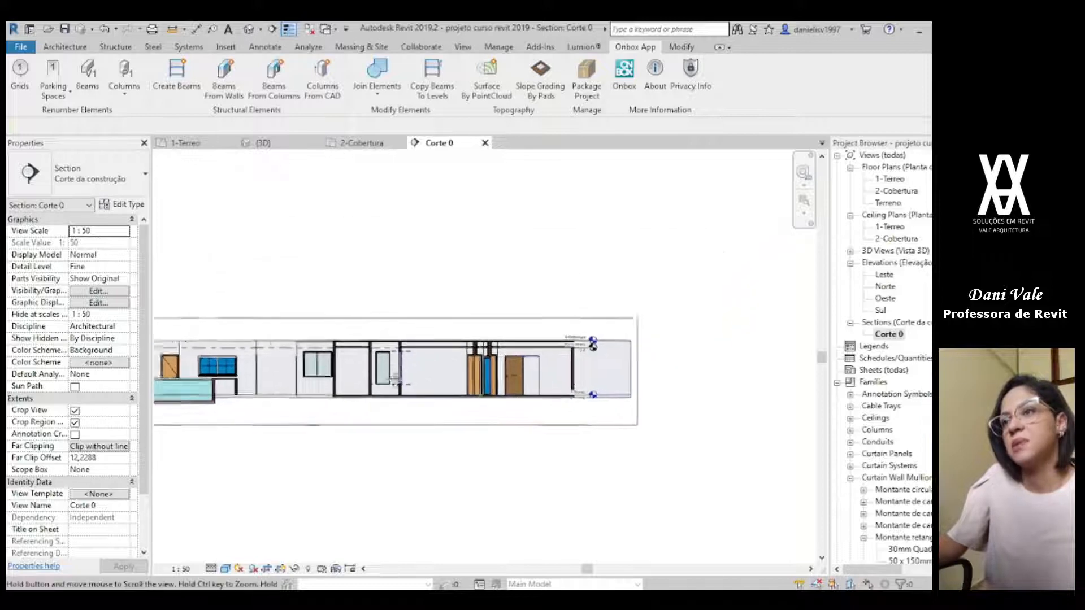
scroll(395, 379, up, 5)
scroll(305, 357, down, 1)
middle_drag(384, 390, 194, 362)
Step: Inspect how the cut walls meet the underside of the 100 mm concrete slab in the Corte 0 section
scroll(410, 327, up, 5)
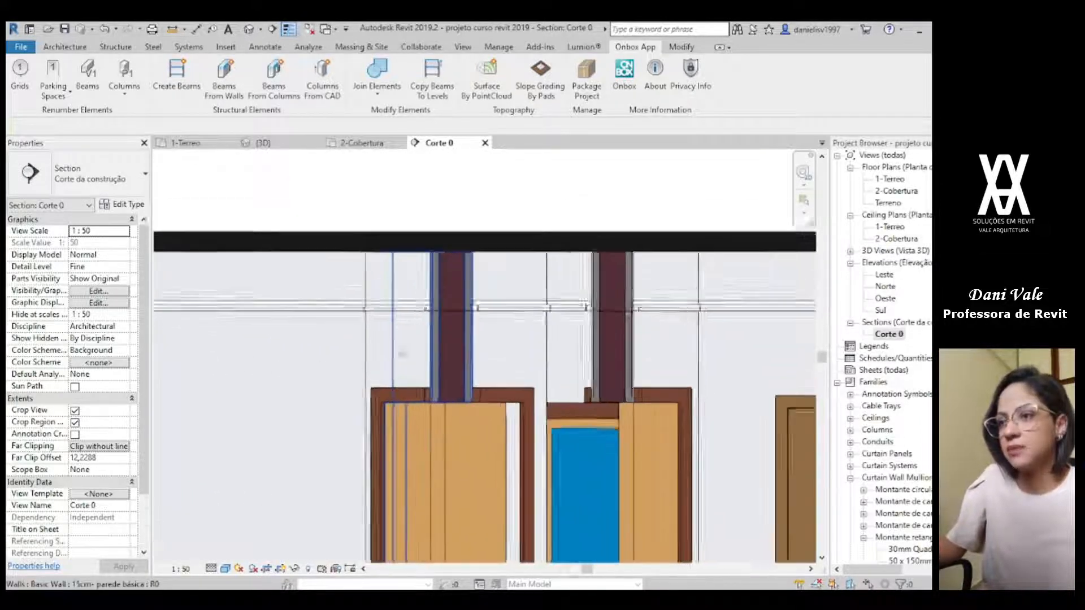
scroll(402, 354, up, 1)
middle_drag(345, 376, 775, 358)
scroll(775, 358, down, 3)
middle_drag(491, 370, 649, 427)
scroll(523, 395, up, 4)
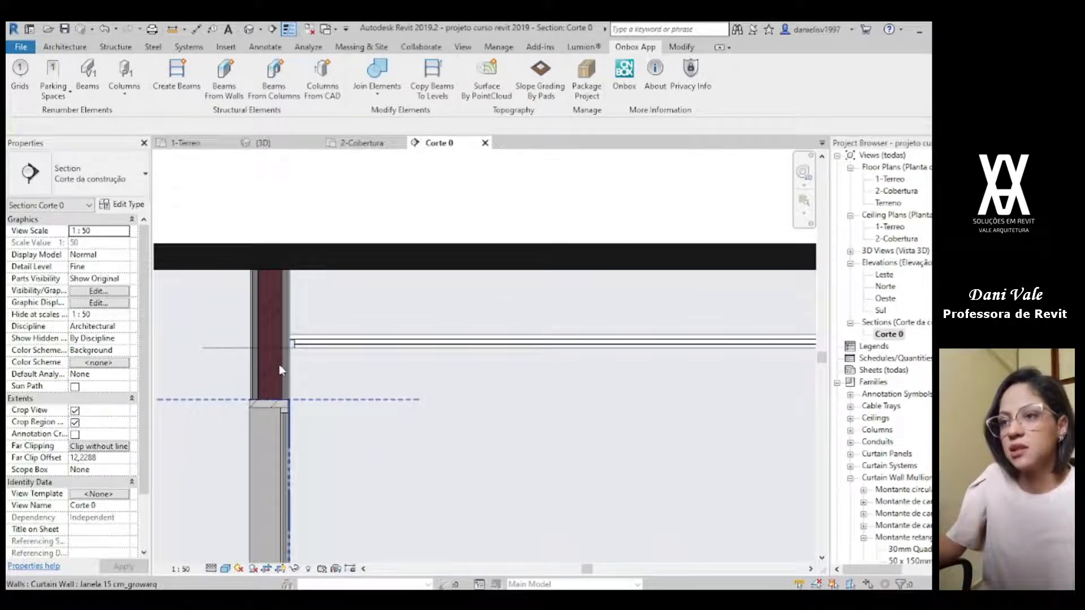
click(304, 264)
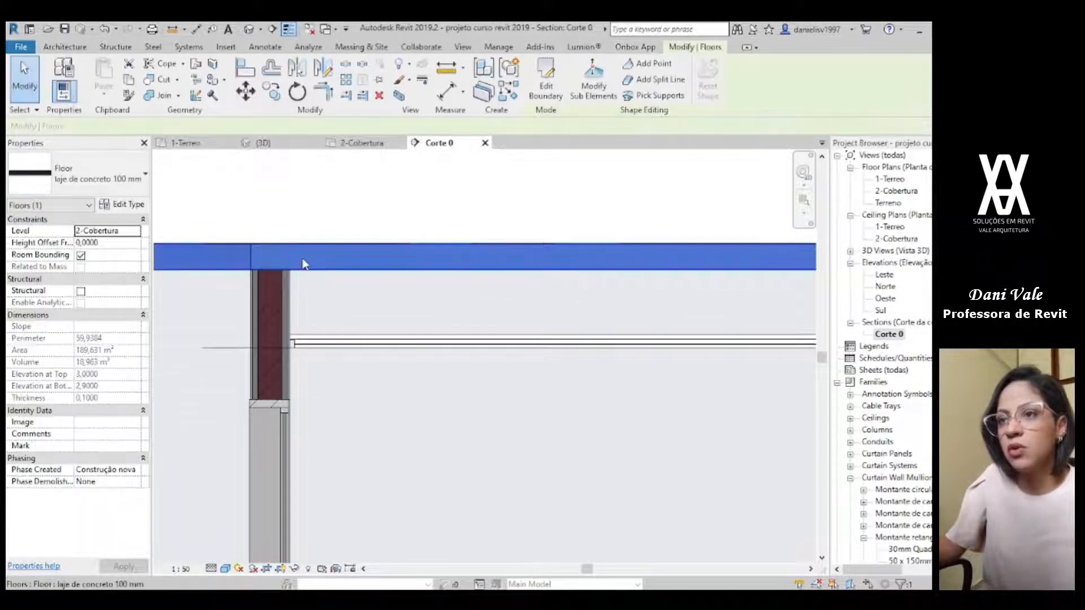
scroll(254, 283, down, 7)
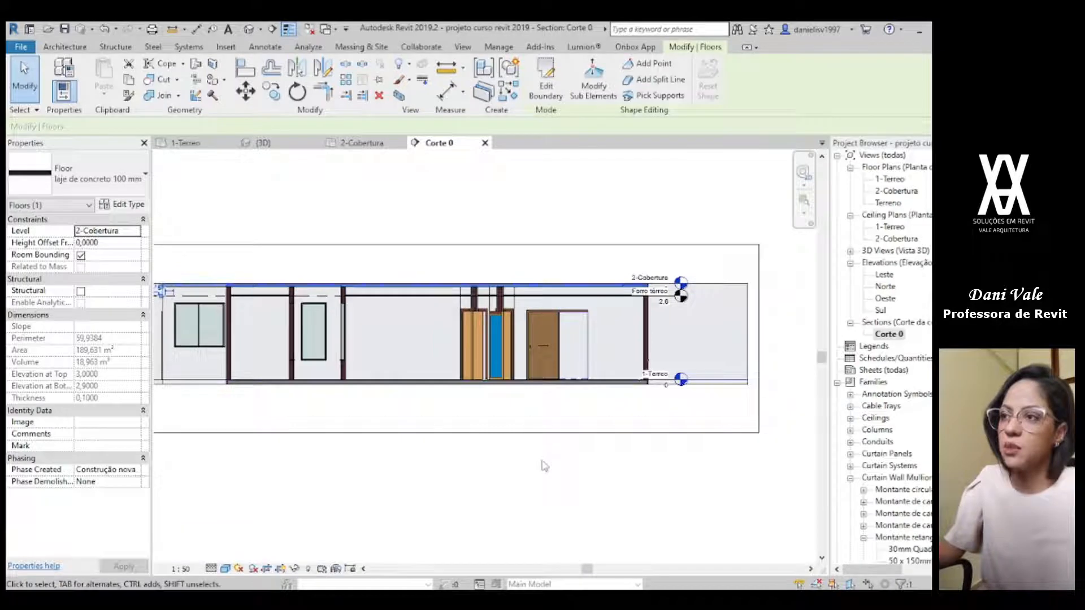
click(556, 471)
Step: Look at the roof slab in the 3D view and compare it with the facade render teste ilu.jpg
click(283, 142)
scroll(525, 300, down, 2)
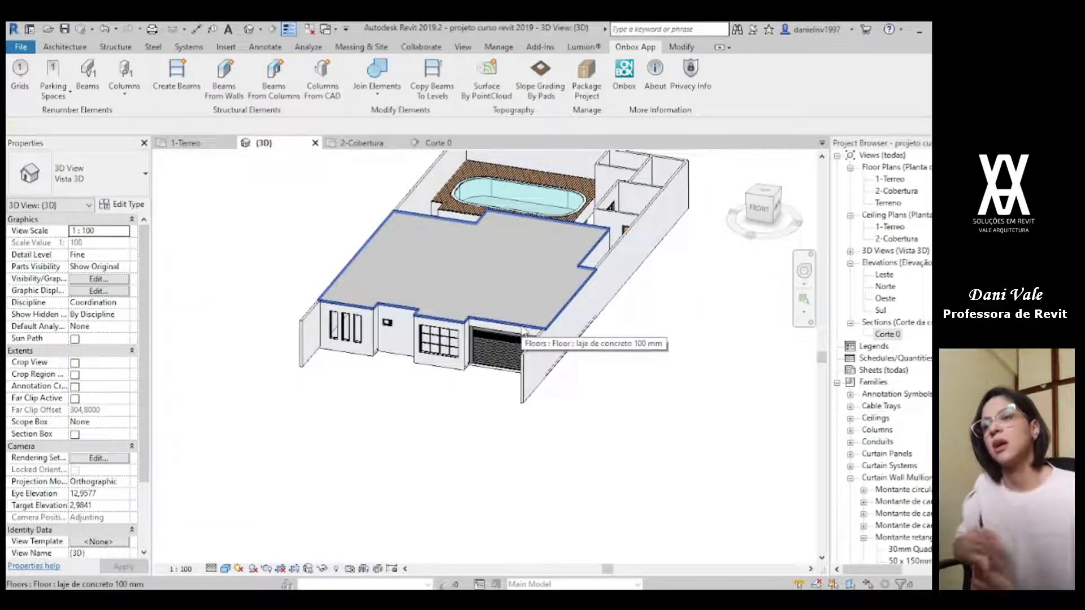
key(alt+Tab)
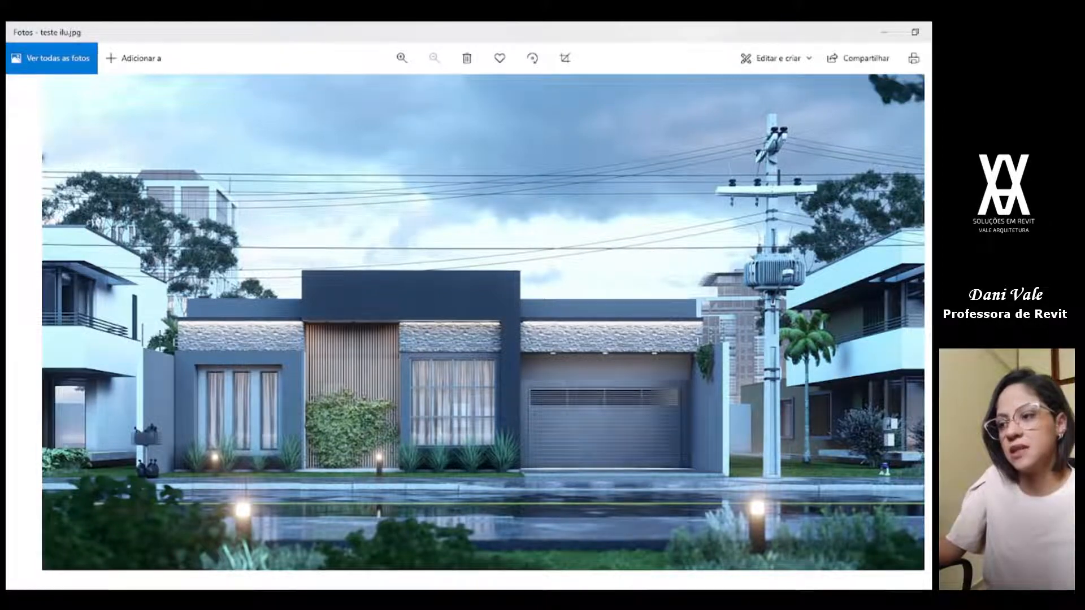
key(alt+Tab)
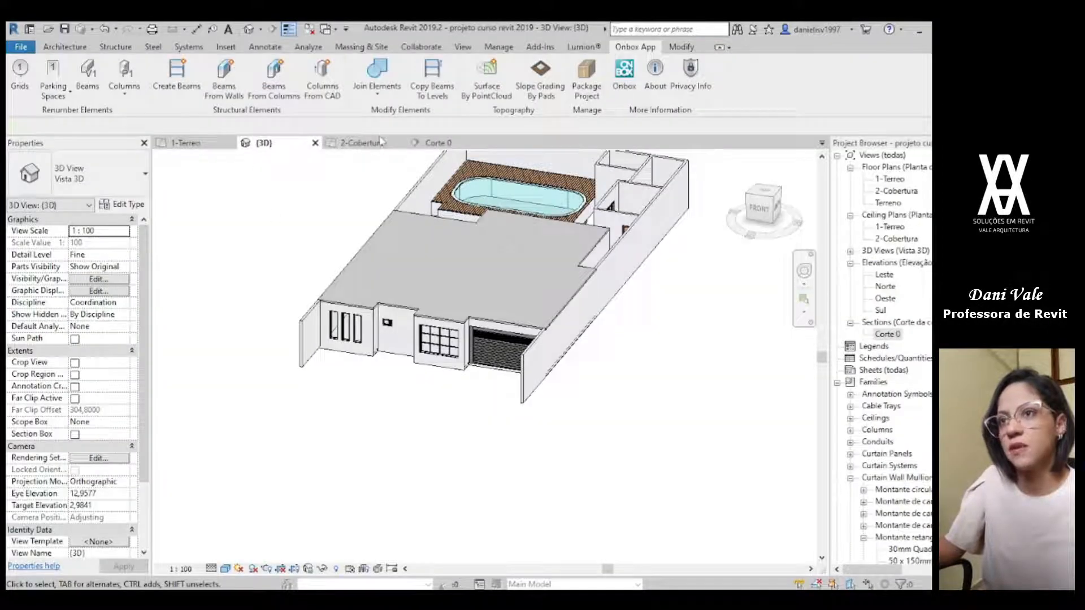
Step: On the 2-Cobertura plan, start an architectural wall and choose the type 15cm- parede básica
click(362, 143)
scroll(537, 484, down, 4)
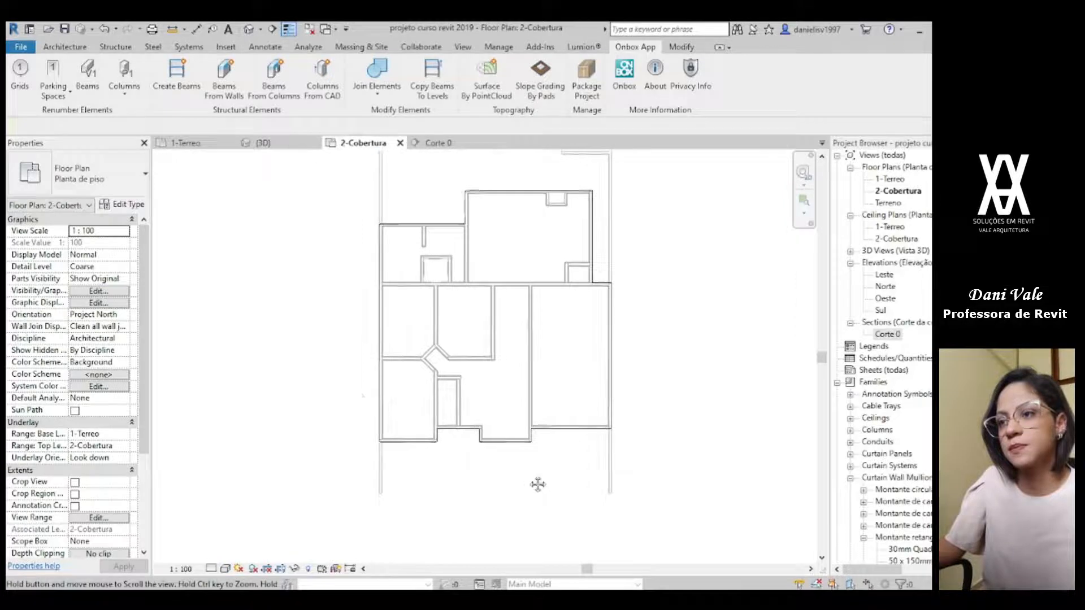
click(65, 46)
click(59, 73)
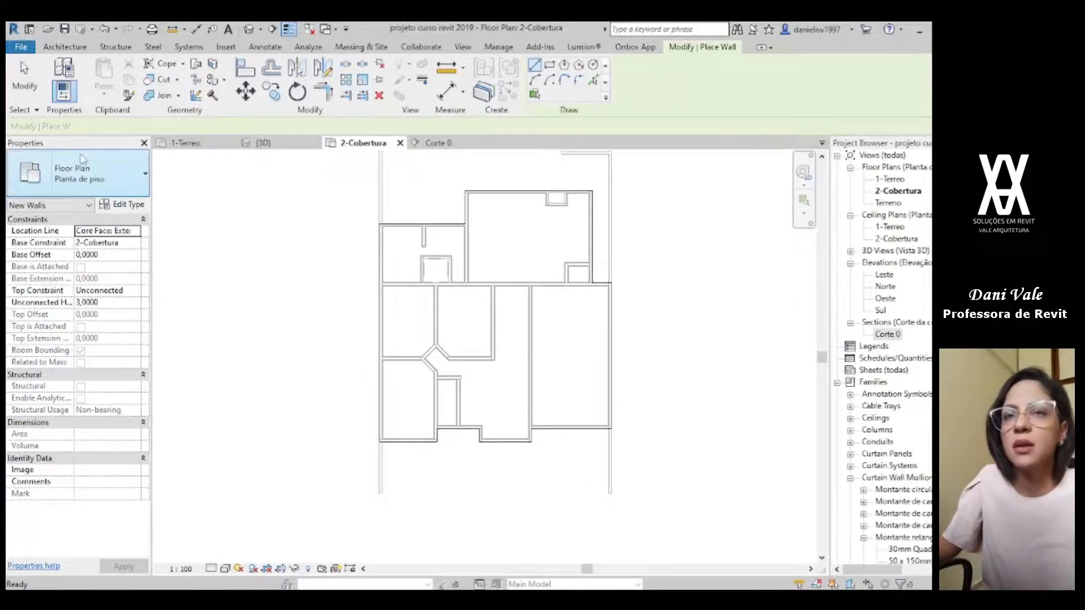
click(85, 174)
scroll(107, 304, up, 3)
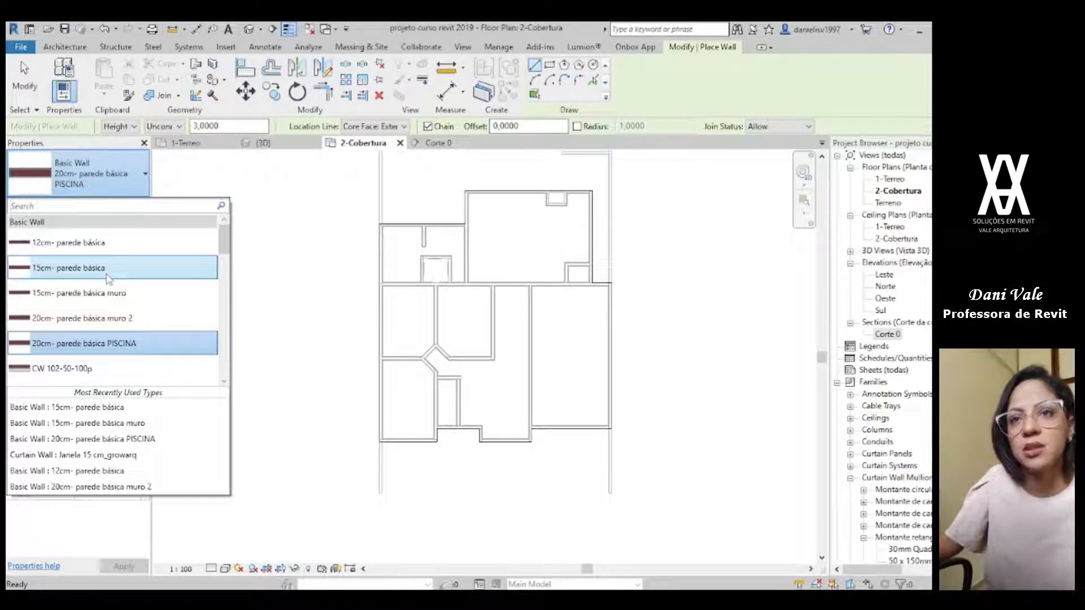
click(109, 277)
scroll(396, 441, up, 5)
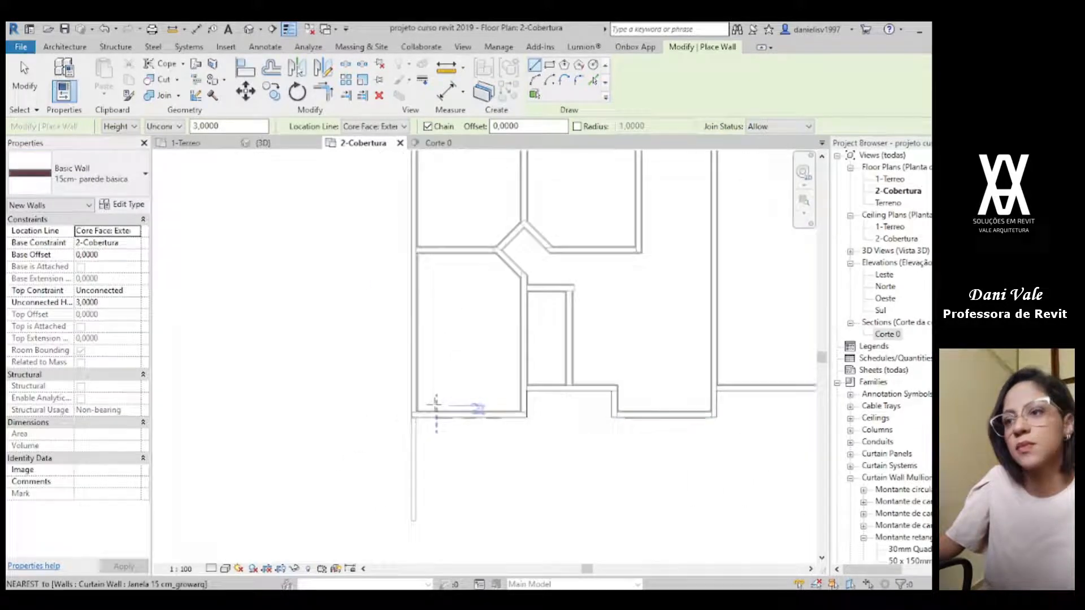
scroll(421, 428, up, 3)
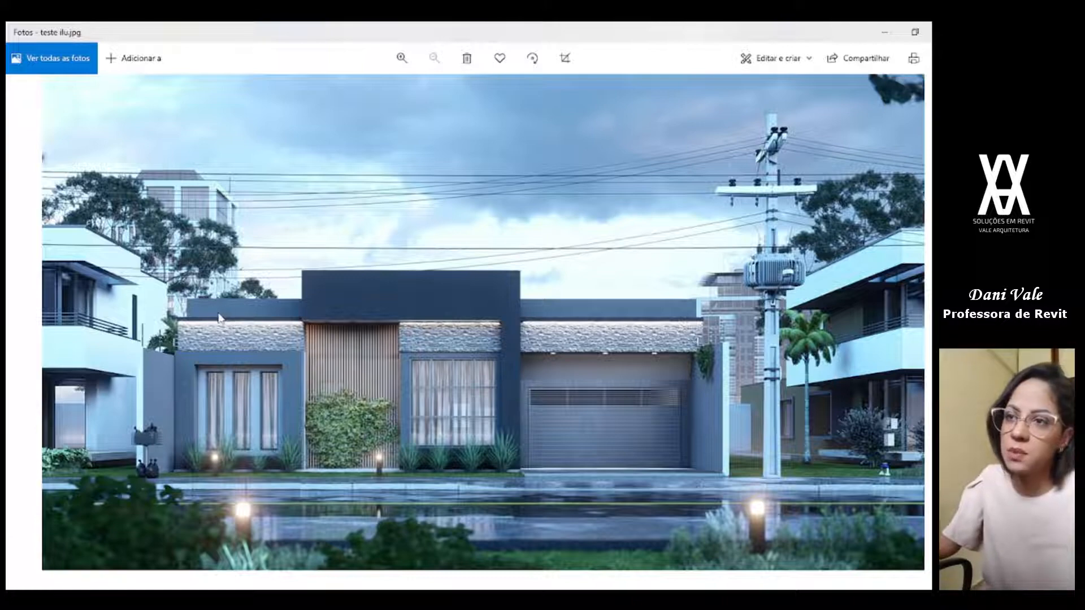
key(alt+Tab)
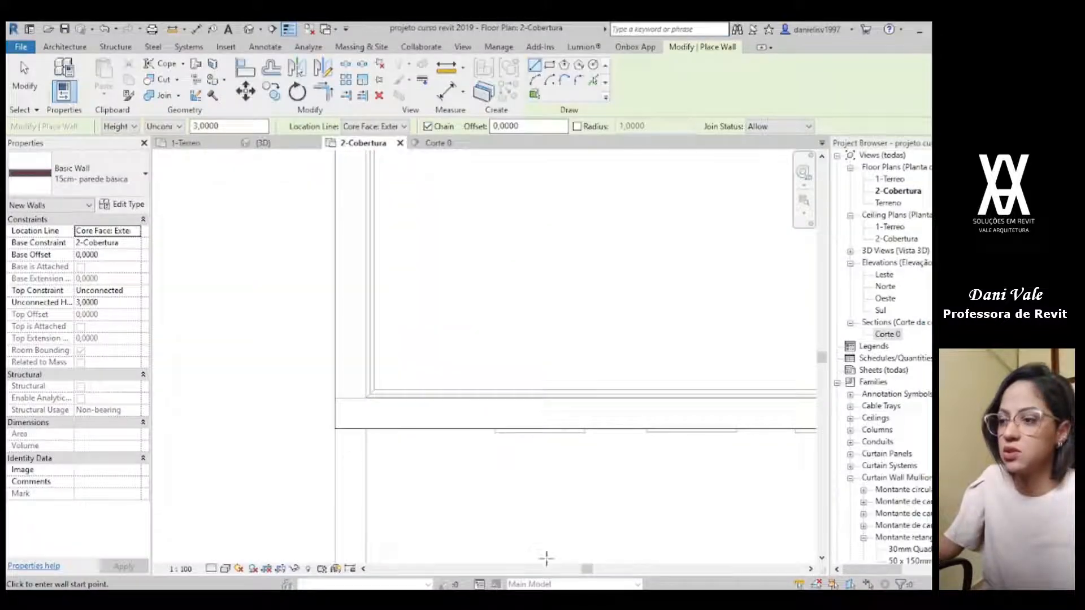
scroll(613, 334, down, 3)
middle_drag(669, 361, 254, 390)
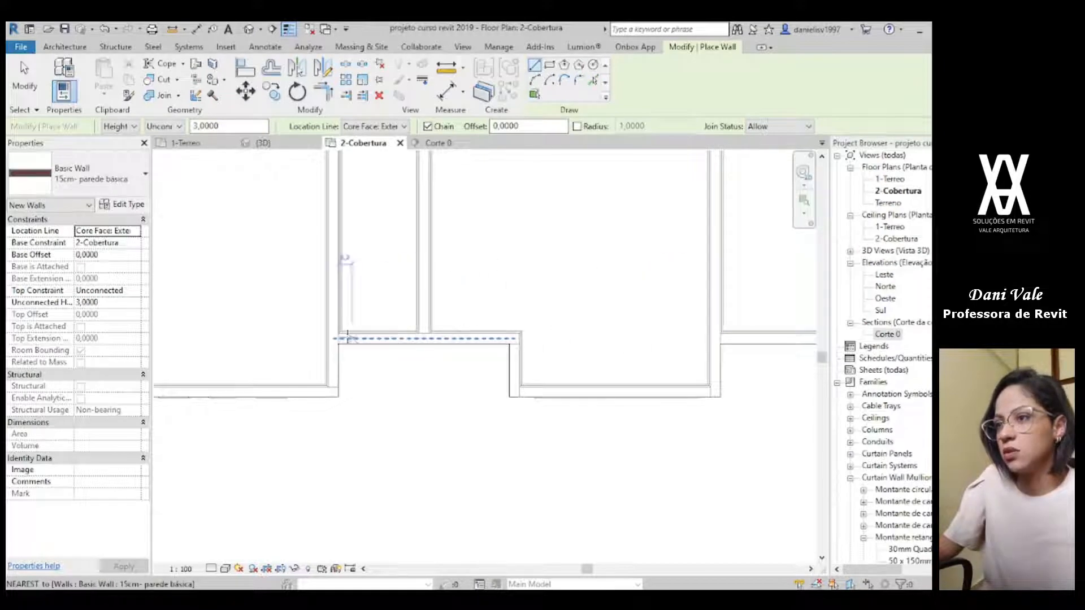
middle_drag(397, 341, 819, 331)
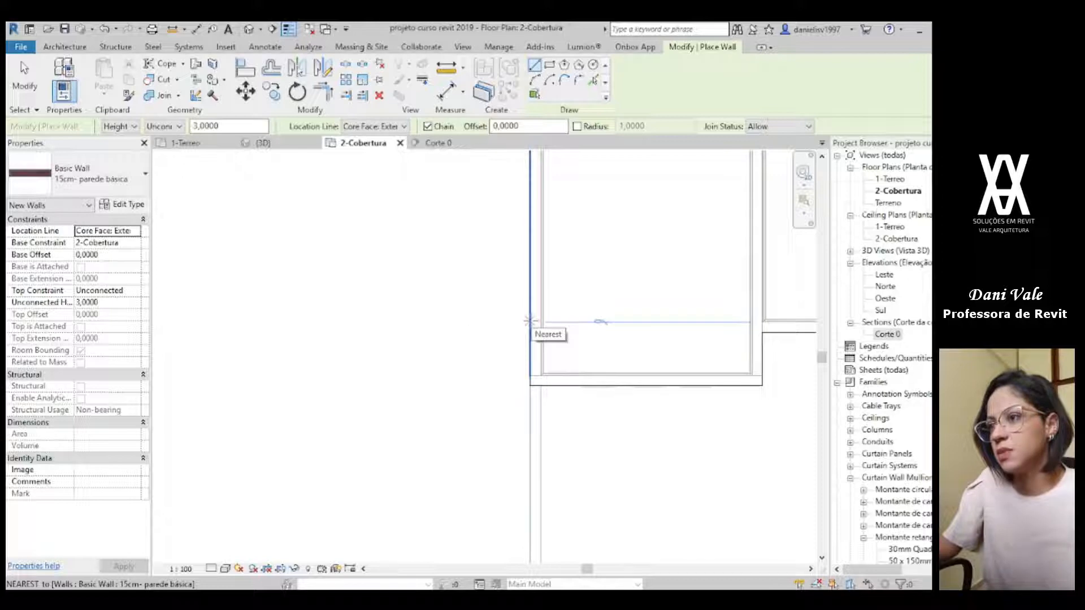
click(529, 322)
scroll(529, 346, up, 4)
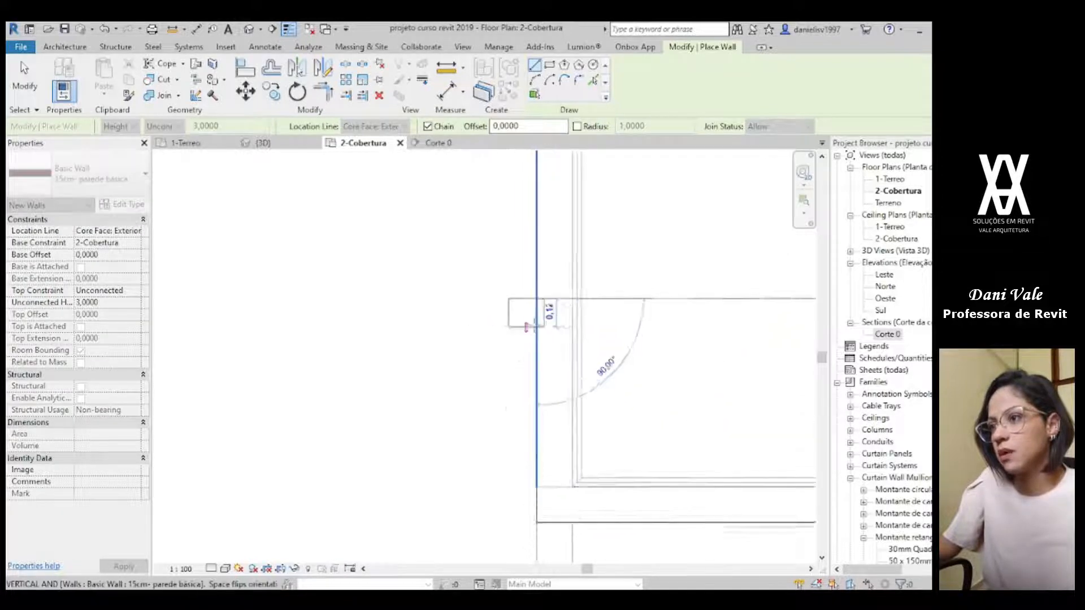
scroll(547, 332, down, 2)
middle_drag(509, 356, 207, 378)
key(Escape)
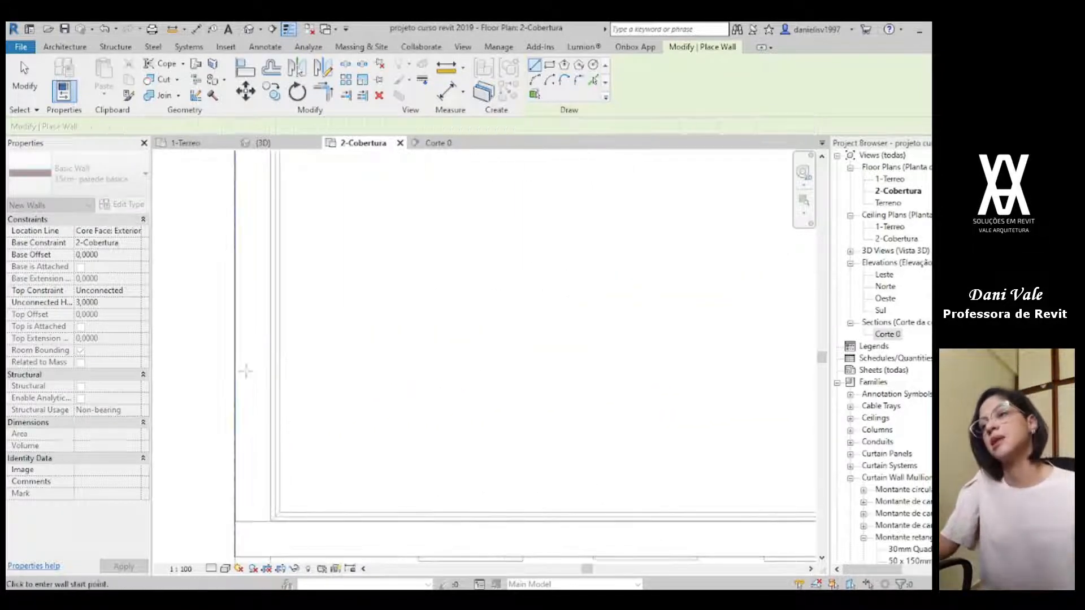
key(Escape)
scroll(382, 406, down, 4)
middle_drag(434, 413, 496, 419)
scroll(390, 390, up, 4)
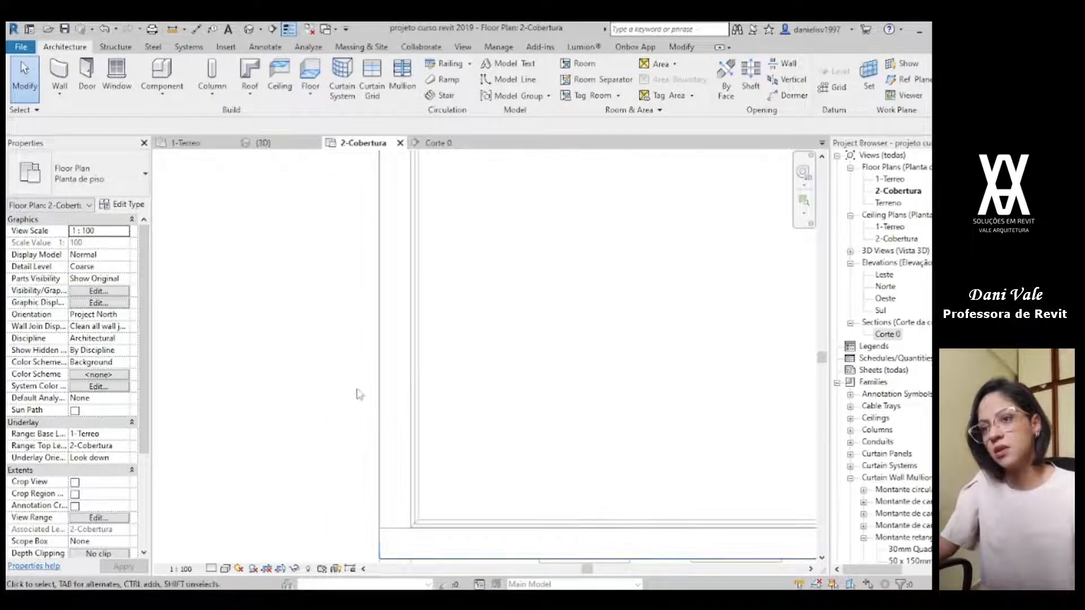
key(w)
key(a)
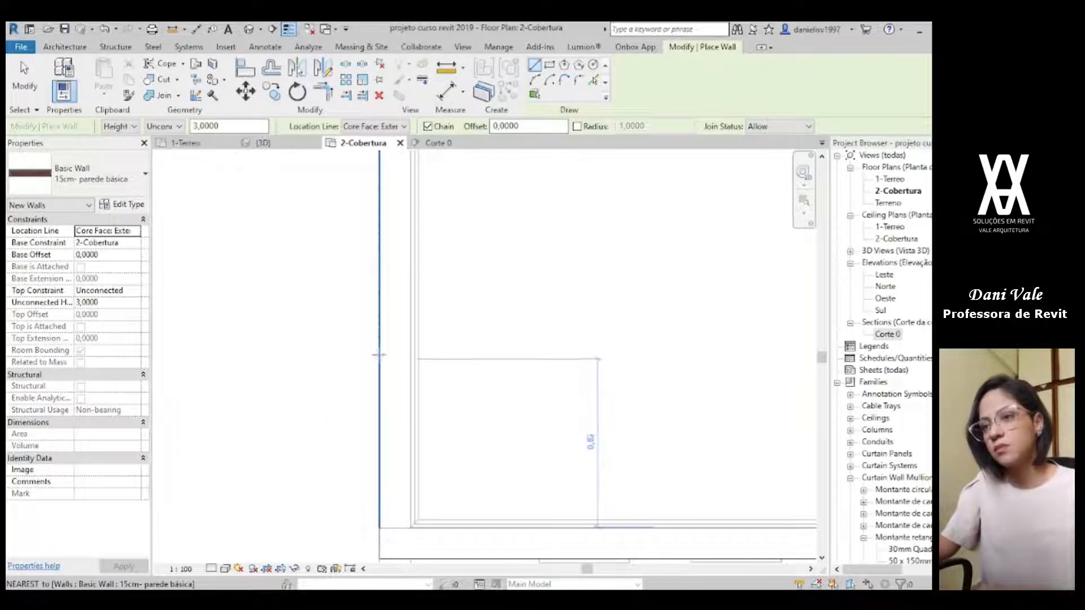
scroll(398, 357, down, 2)
middle_drag(403, 363, 210, 359)
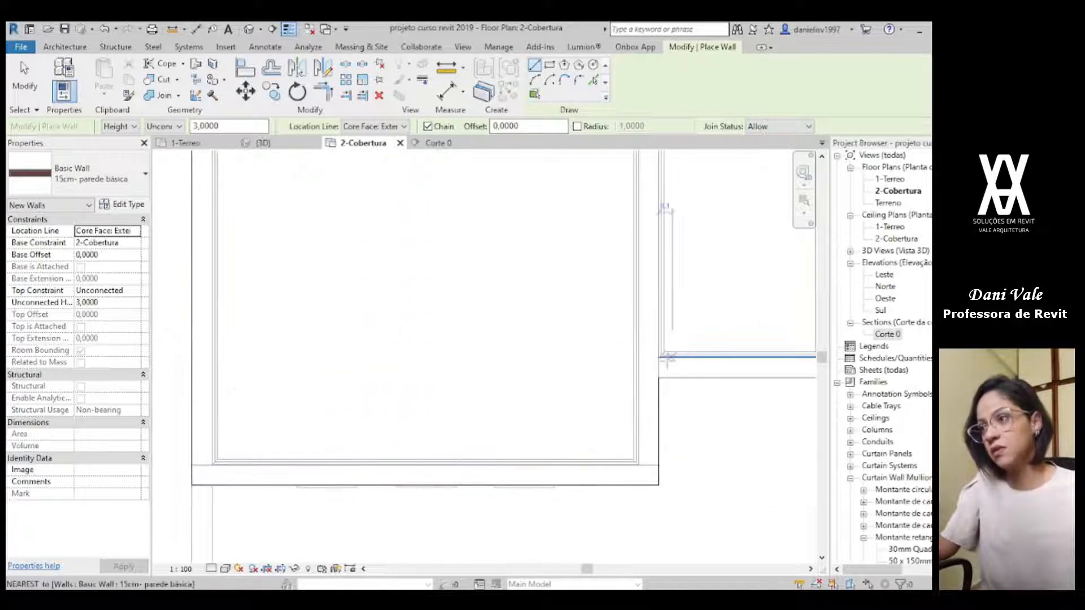
key(Escape)
key(Escape)
Step: Draw a horizontal reference plane from the inner corner of the entrance recess across the front-left room, ending beyond its outer side wall
scroll(286, 358, down, 3)
middle_drag(286, 358, 458, 375)
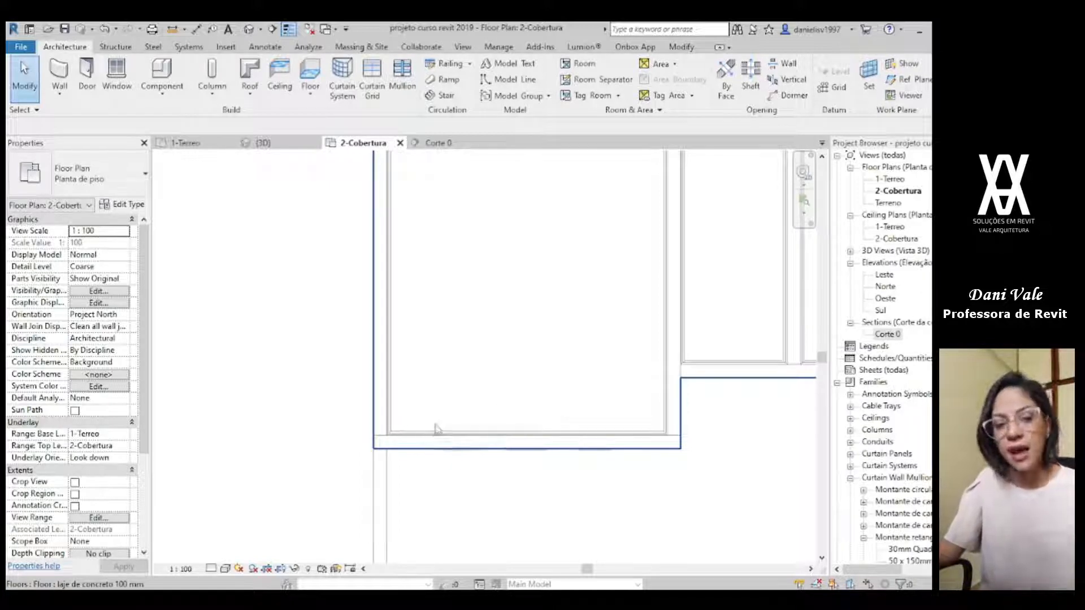
key(r)
key(p)
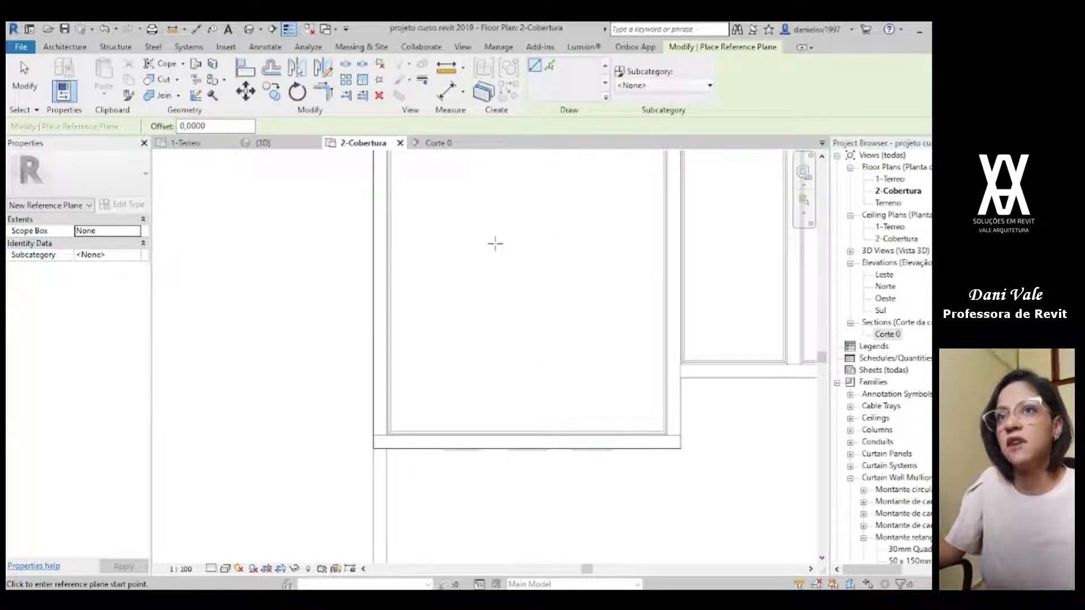
scroll(678, 361, up, 3)
scroll(681, 367, up, 5)
click(664, 367)
scroll(489, 373, down, 3)
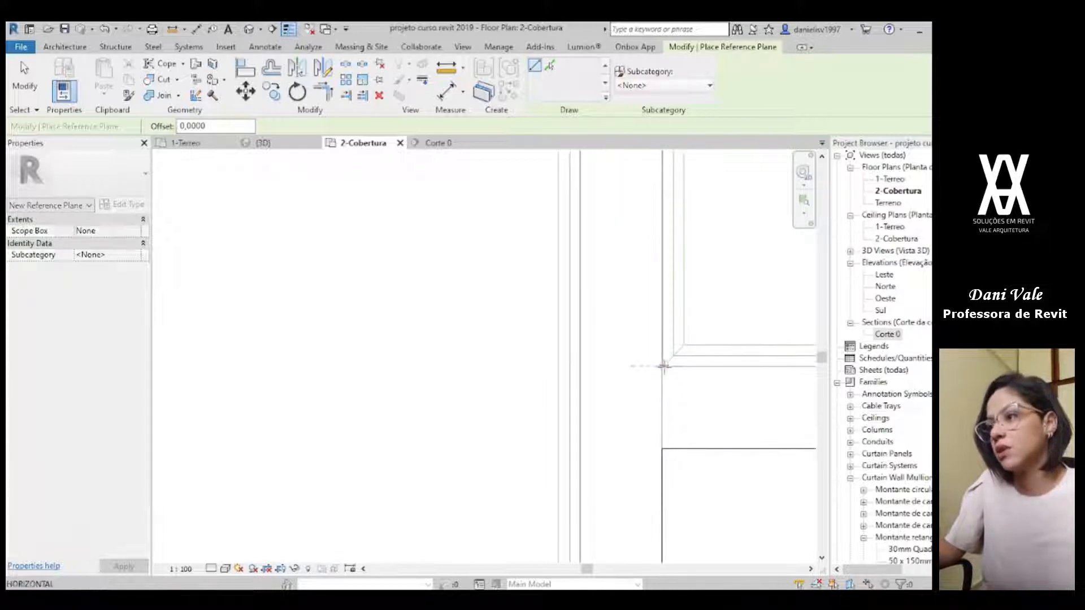
middle_drag(365, 385, 823, 339)
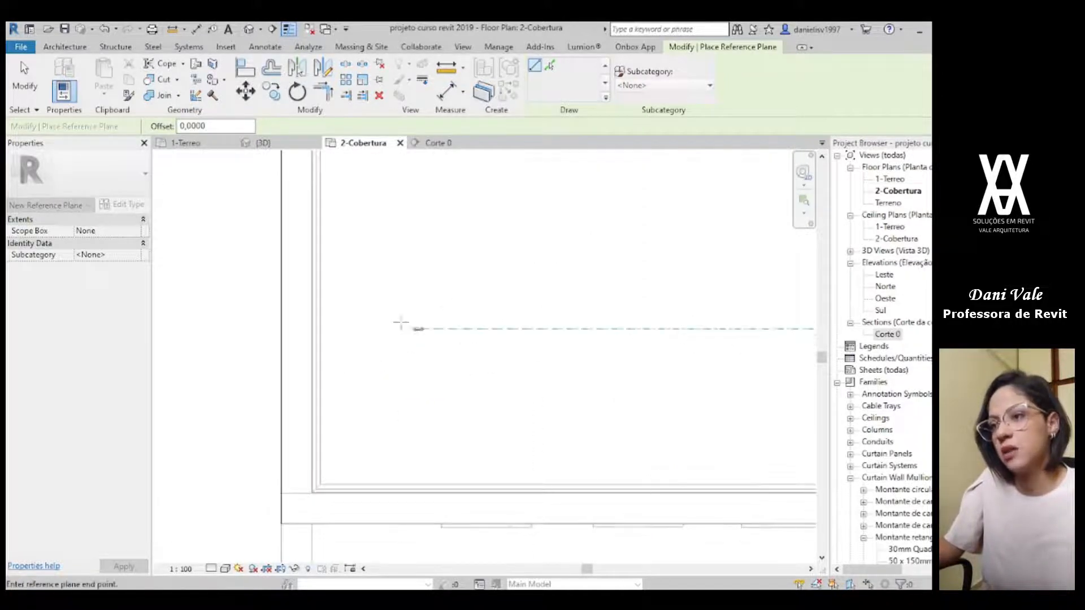
scroll(226, 329, down, 3)
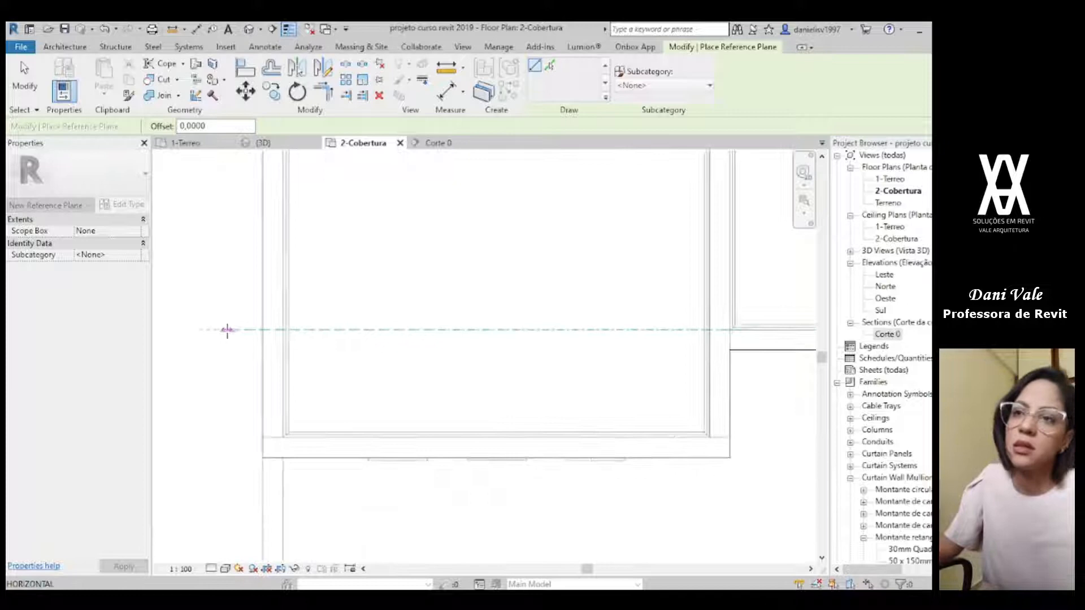
middle_drag(226, 329, 342, 356)
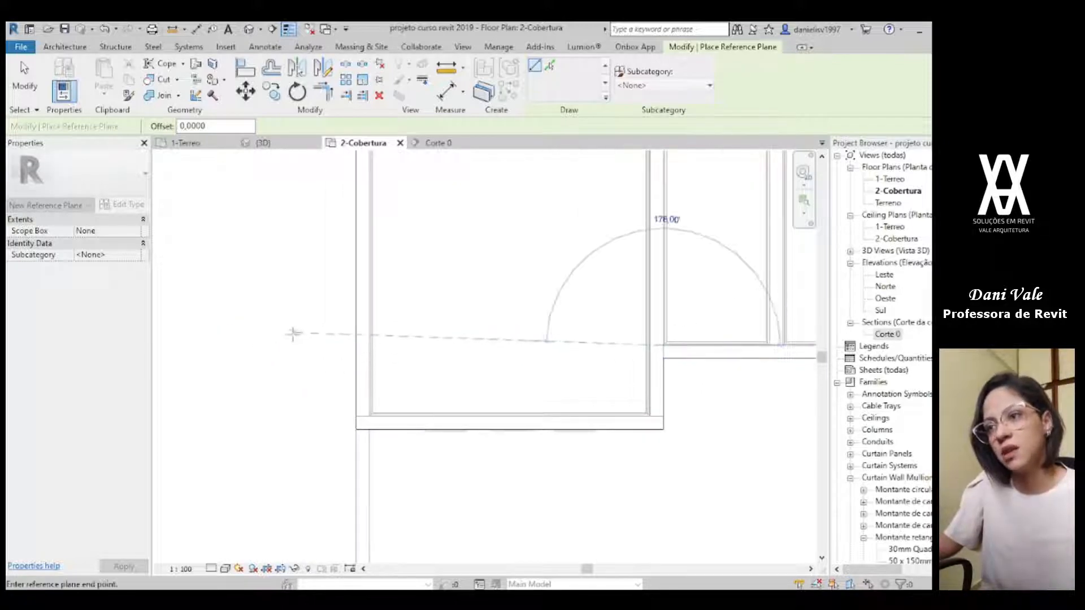
click(279, 343)
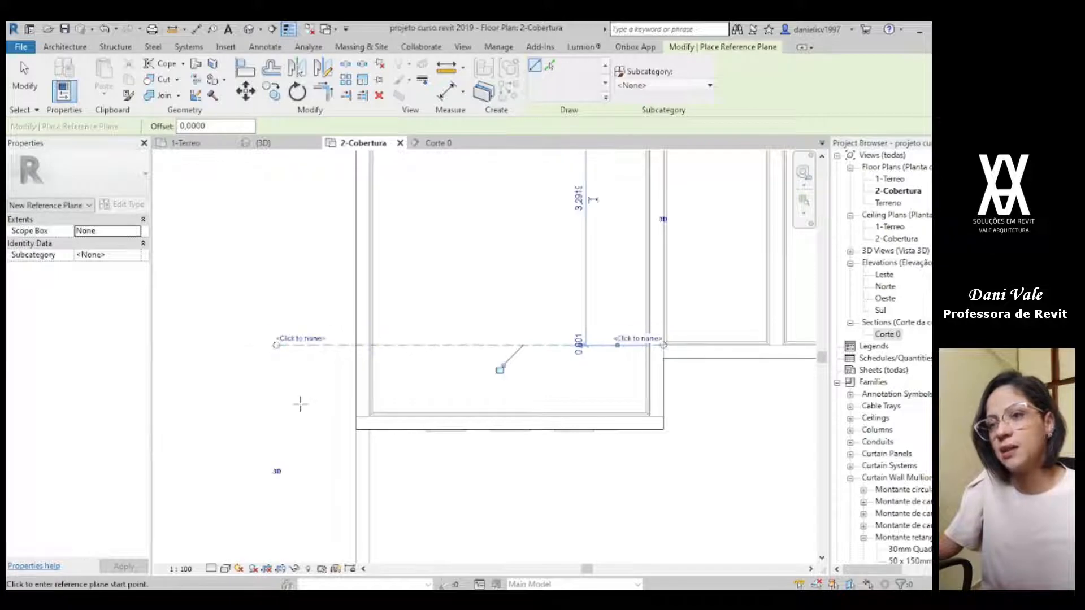
key(Escape)
key(Escape)
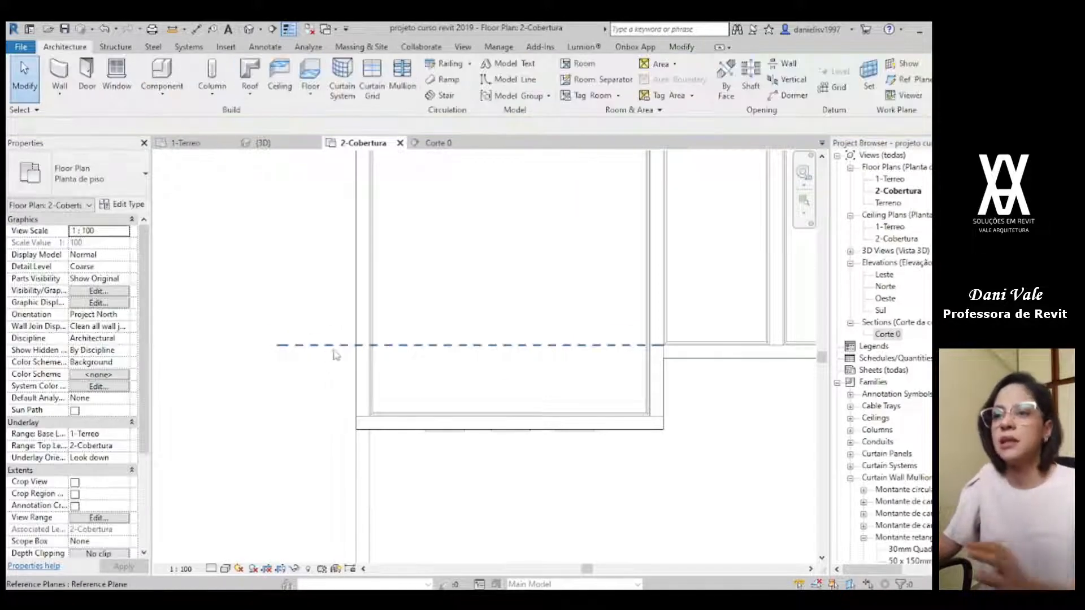
Step: Set up a new wall of type 15cm- parede básica with location line Finish Face: Exterior, an unconnected top and a height of 0.8000
scroll(394, 339, up, 3)
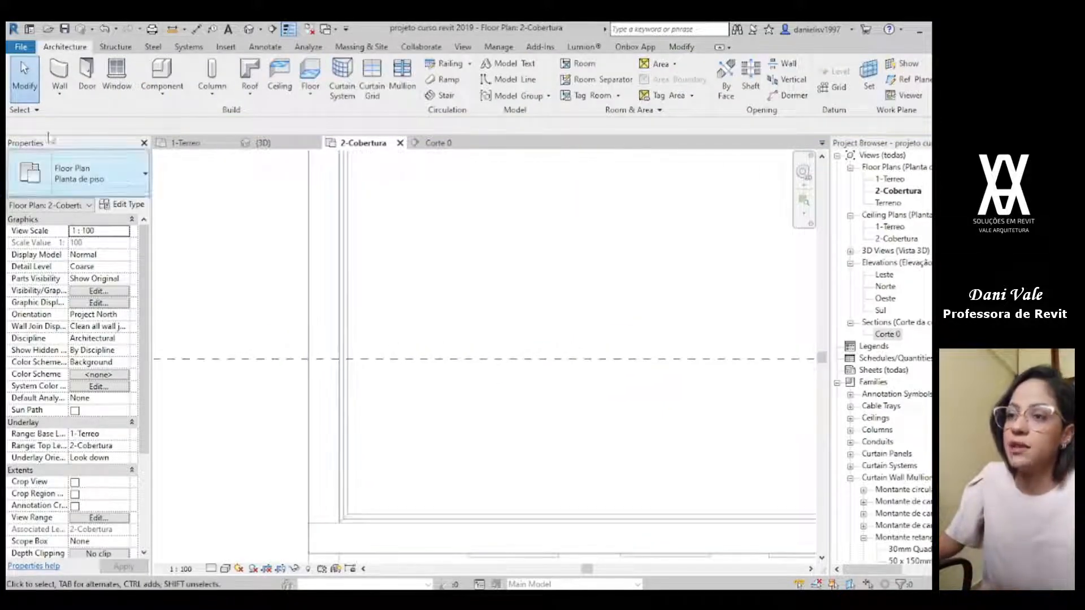
click(54, 77)
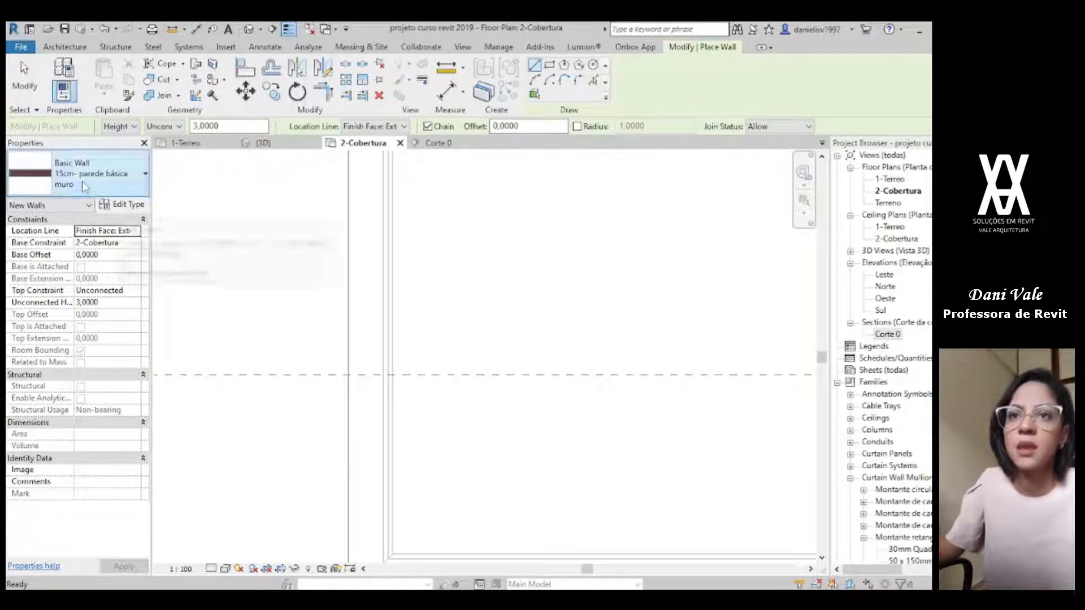
click(90, 177)
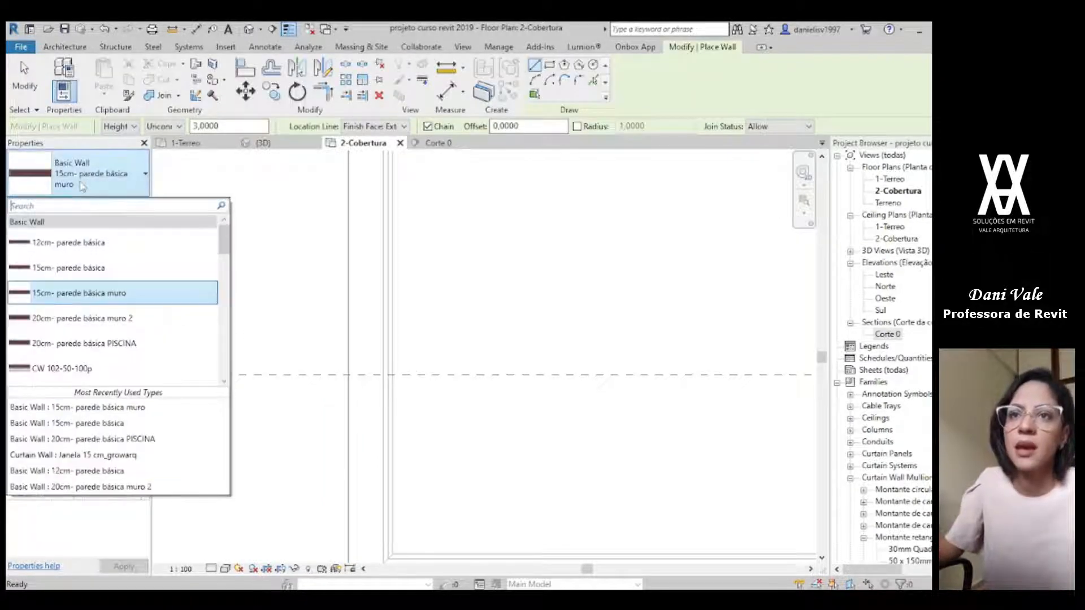
click(62, 270)
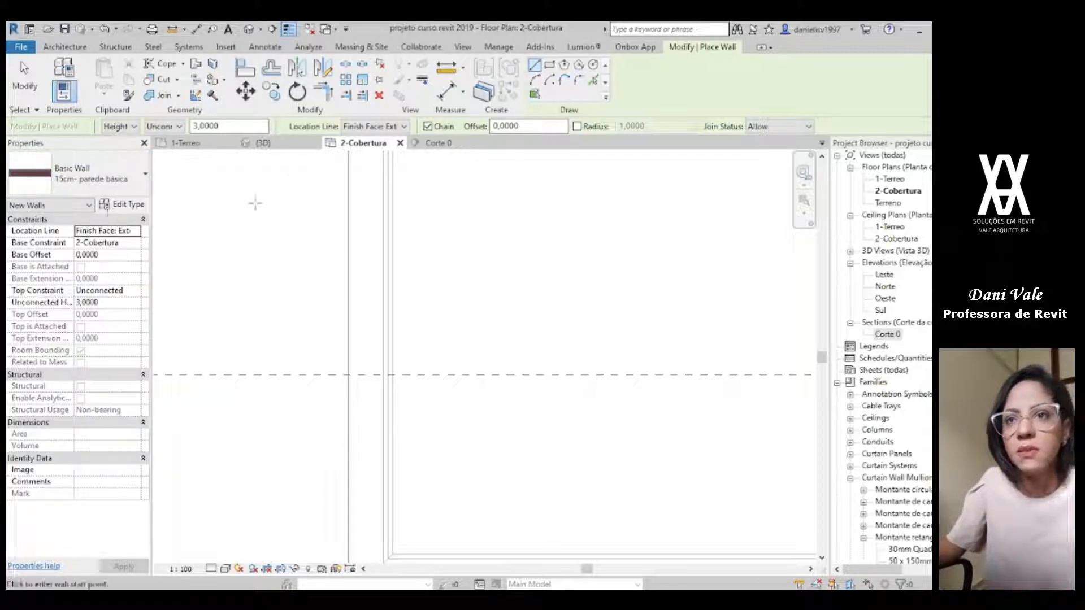
click(136, 232)
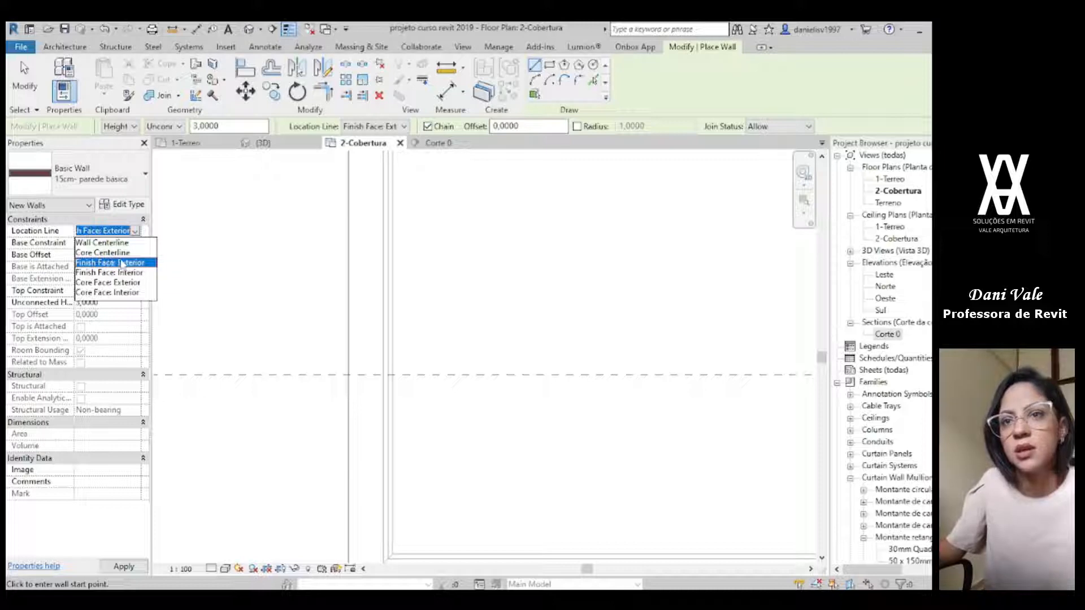
click(100, 264)
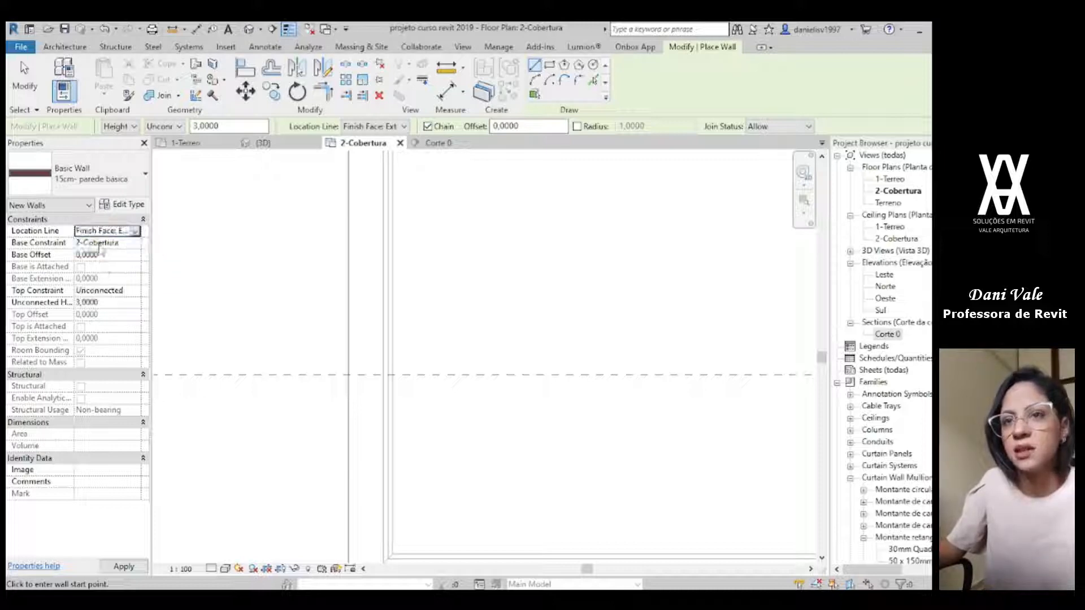
click(136, 292)
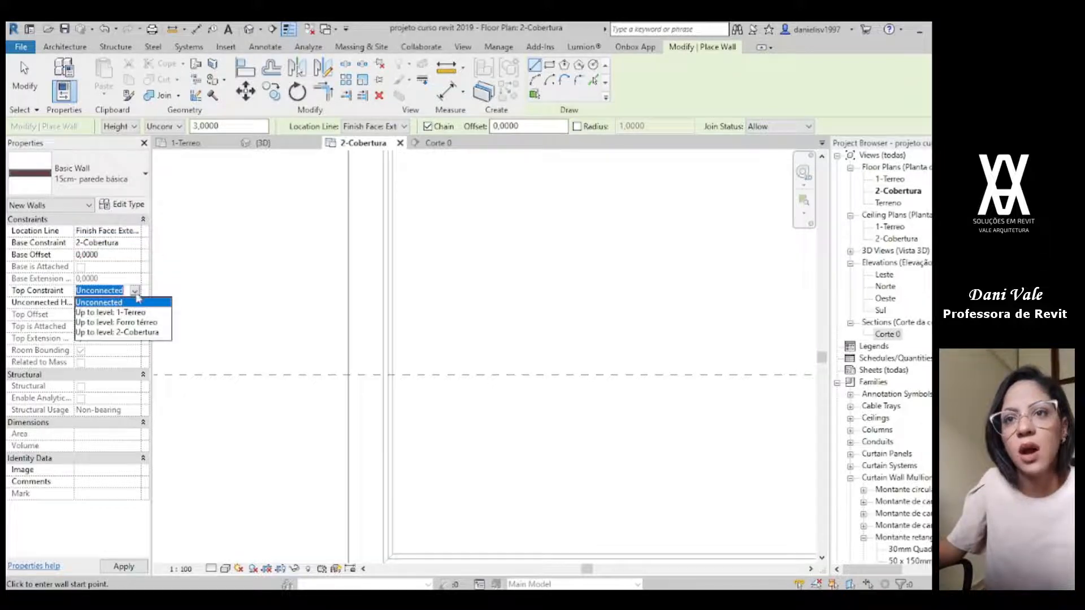
click(98, 306)
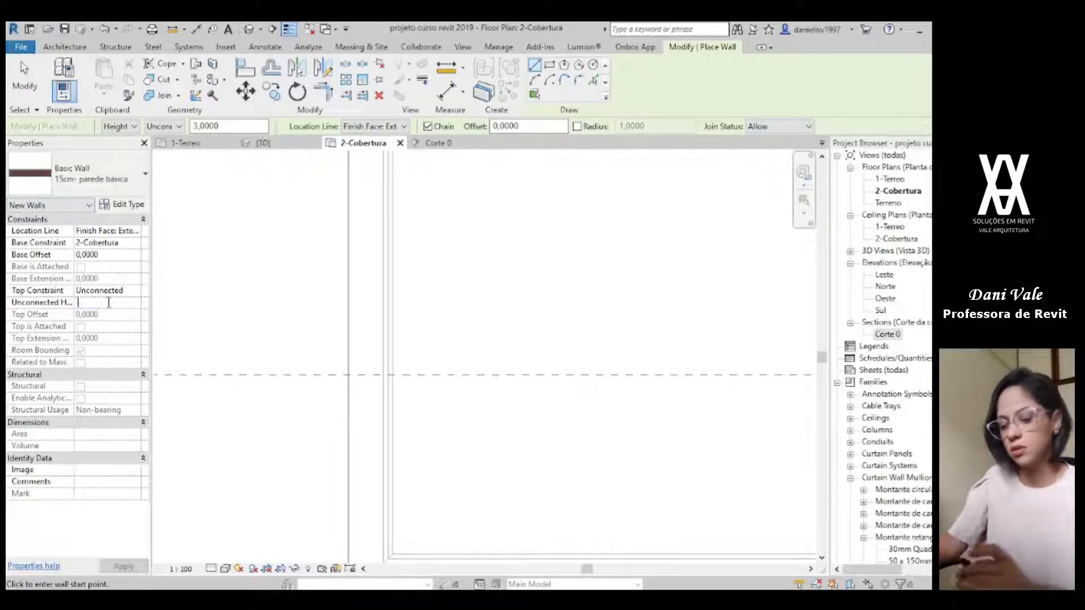
Step: Draw the parapet from the reference plane along the outer side and front of the front-left room, flipped inward and returning to the entrance recess
click(349, 375)
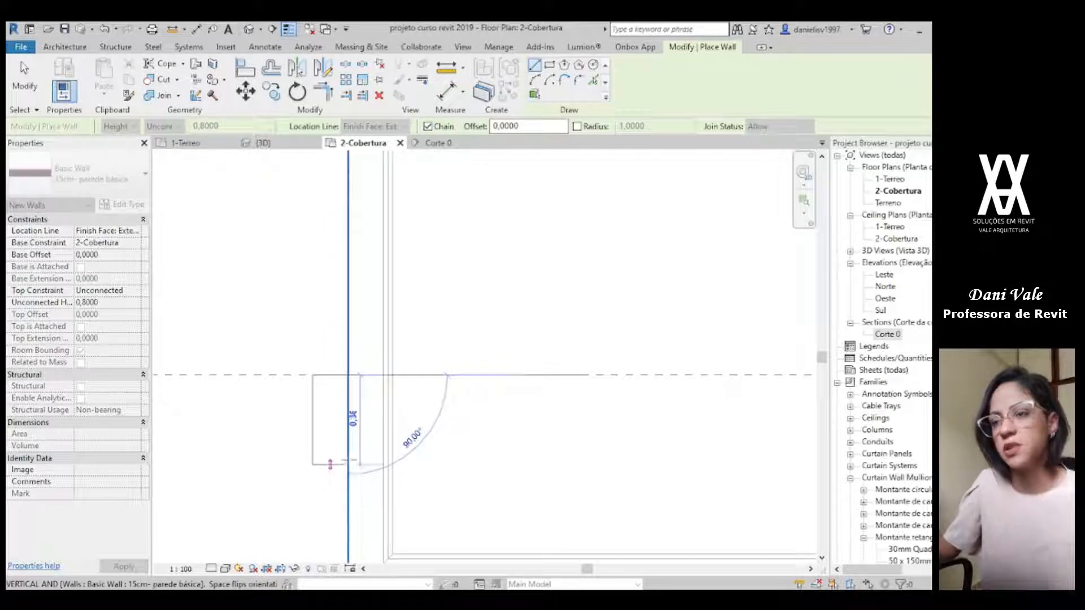
key(space)
scroll(348, 481, down, 2)
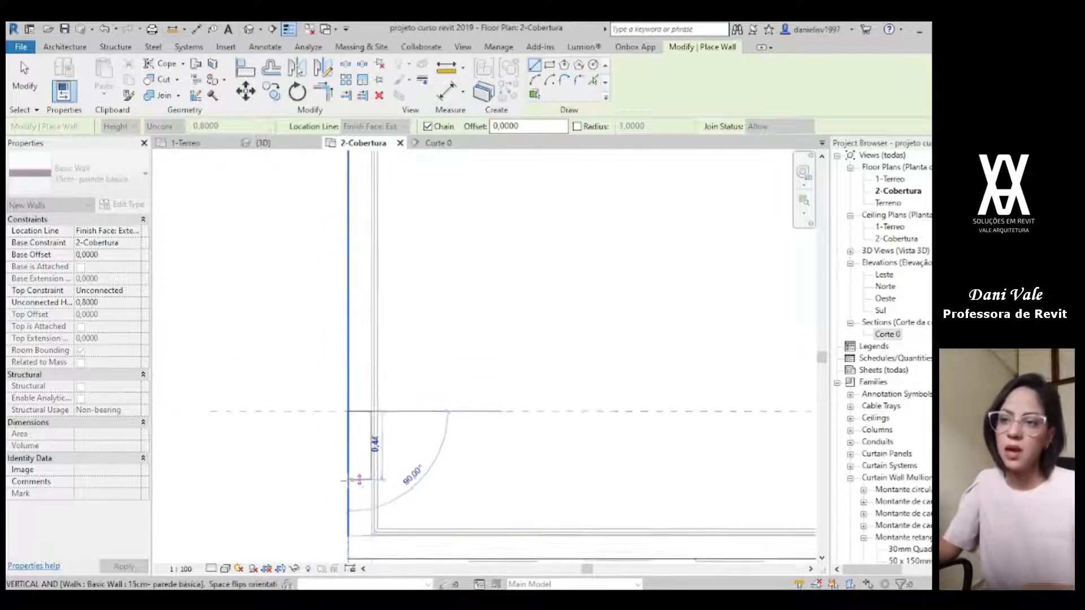
middle_drag(348, 480, 348, 403)
click(348, 482)
scroll(614, 477, down, 1)
middle_drag(615, 478, 284, 432)
scroll(478, 428, up, 1)
click(490, 439)
click(491, 316)
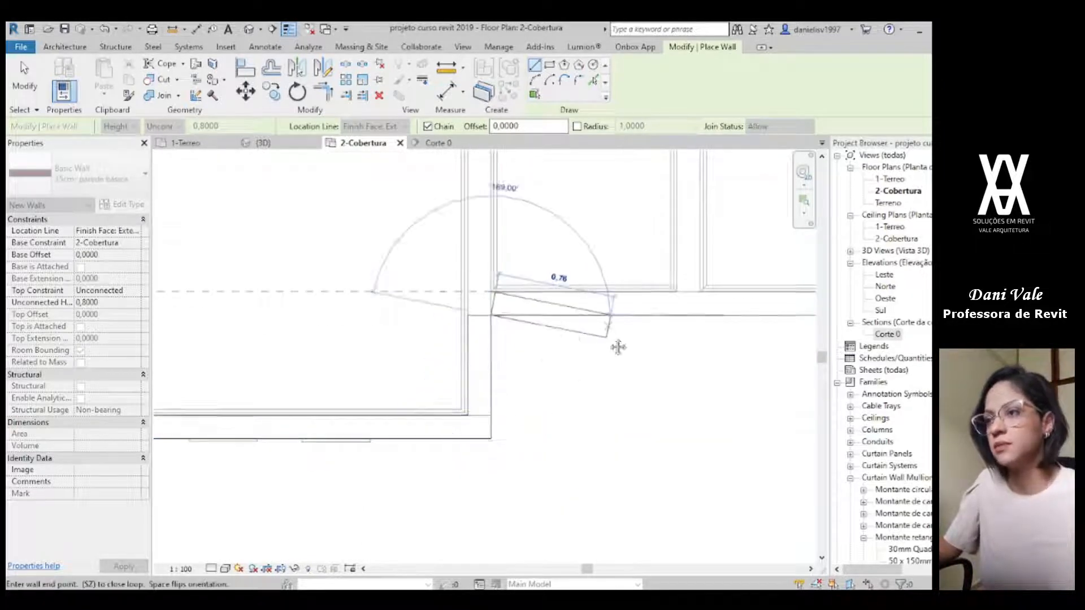
Step: Continue the parapet along the entrance recess and around the second projecting front room to the garage front
middle_drag(618, 346, 441, 266)
click(684, 247)
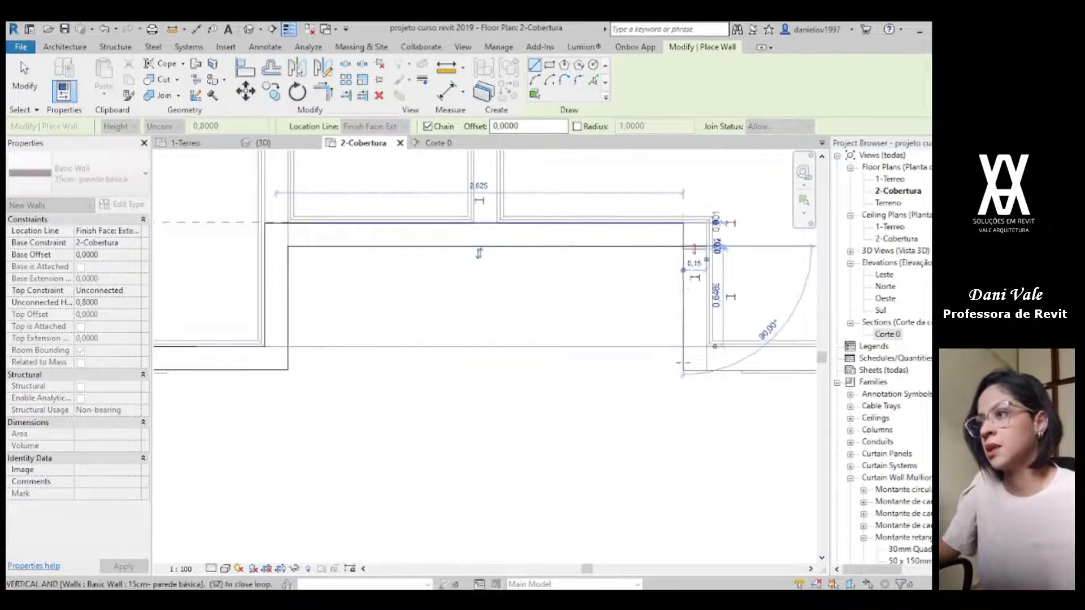
click(683, 370)
middle_drag(702, 409, 130, 480)
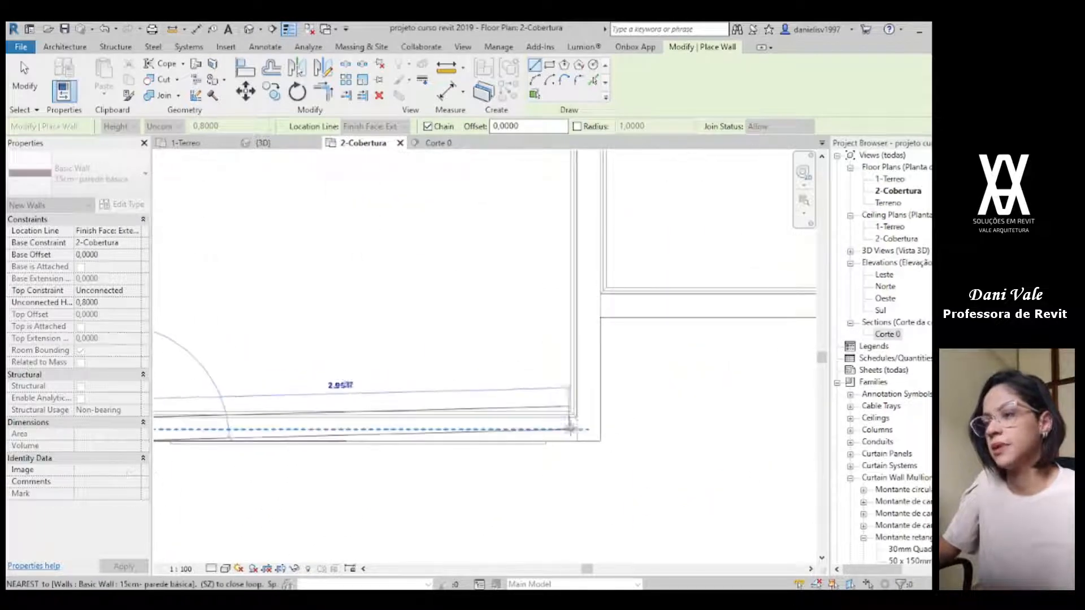
click(600, 440)
click(600, 318)
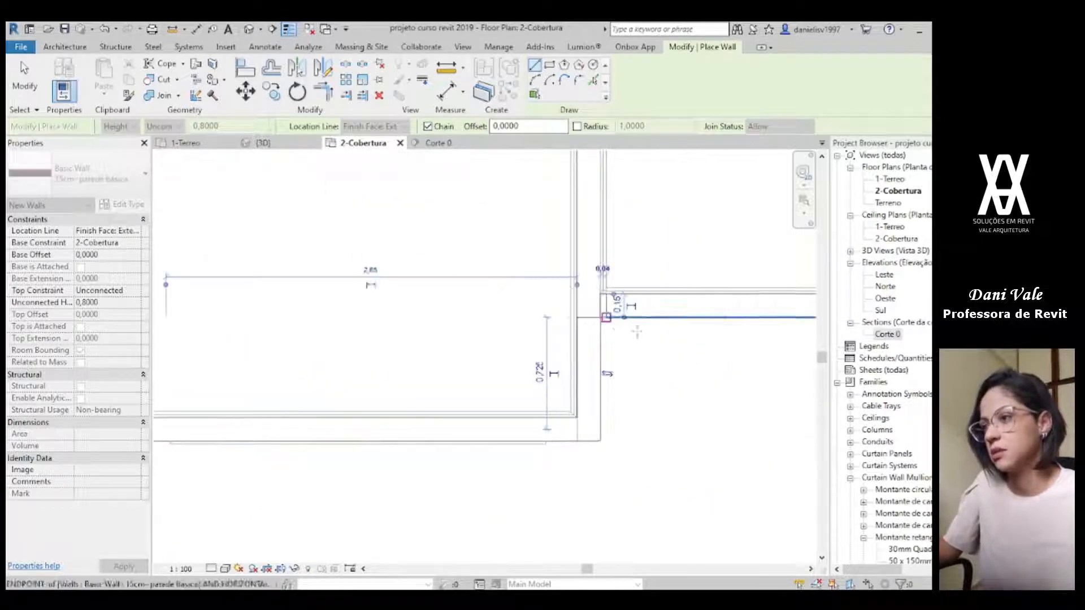
Step: Finish the parapet along the garage front to the outer slab corner and about 3.4 m back along the side wall
middle_drag(610, 308, 188, 310)
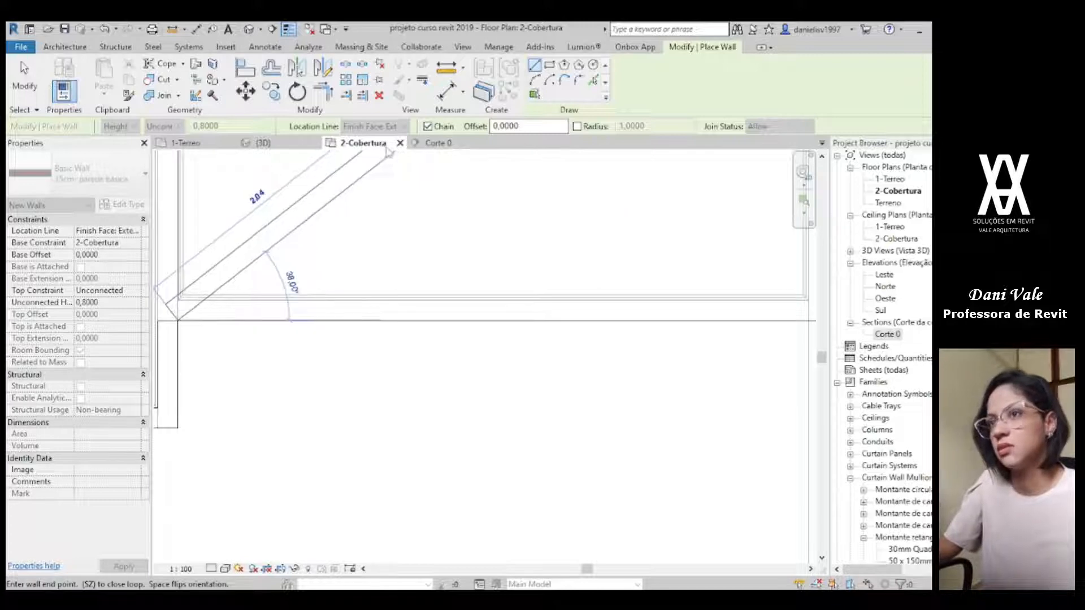
middle_drag(736, 384, 258, 440)
scroll(343, 382, up, 1)
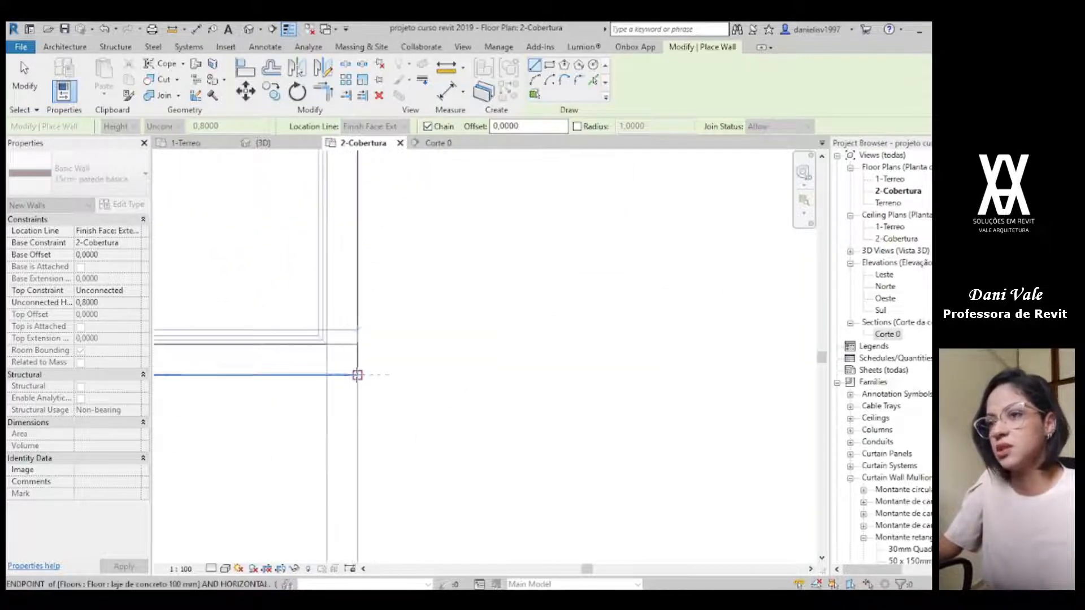
click(358, 342)
middle_drag(359, 295, 572, 515)
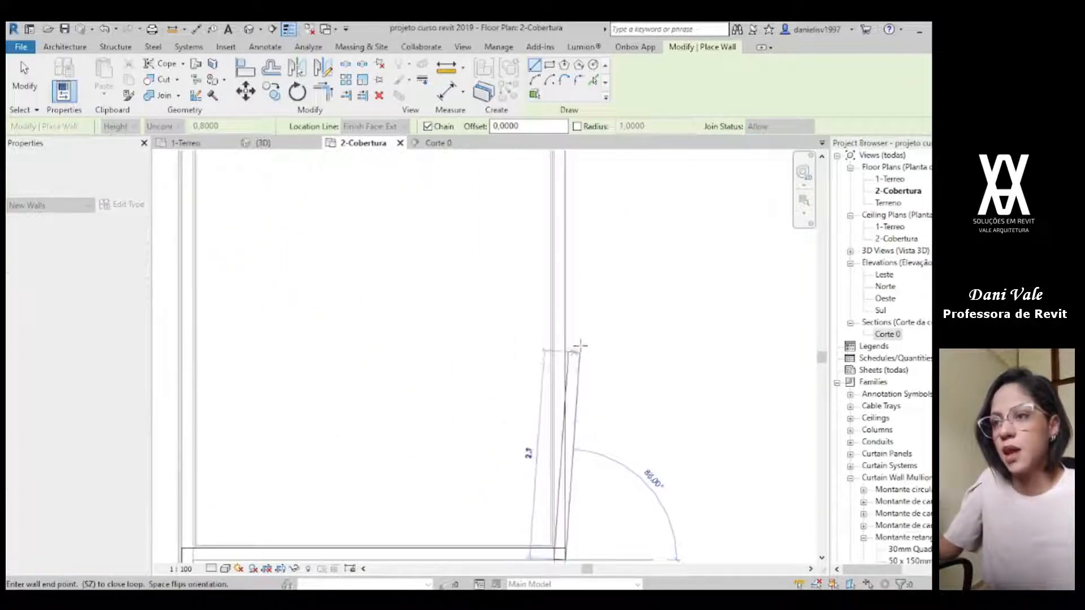
click(561, 298)
key(Escape)
key(Escape)
middle_drag(525, 430, 589, 354)
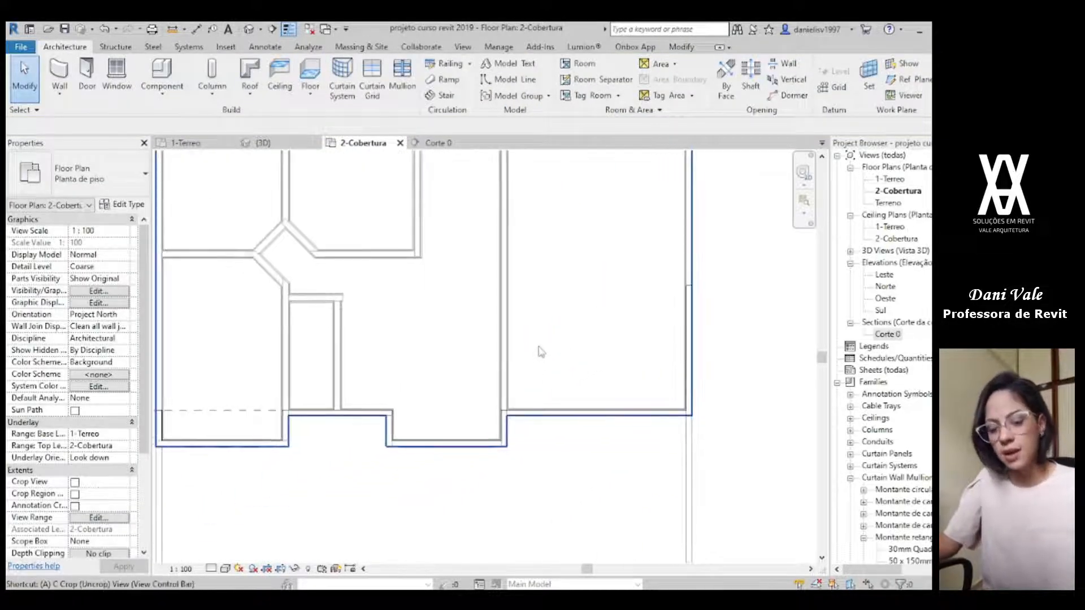
Step: Align the back end of the garage-side parapet with the dashed reference plane near the front
key(a)
key(l)
click(225, 412)
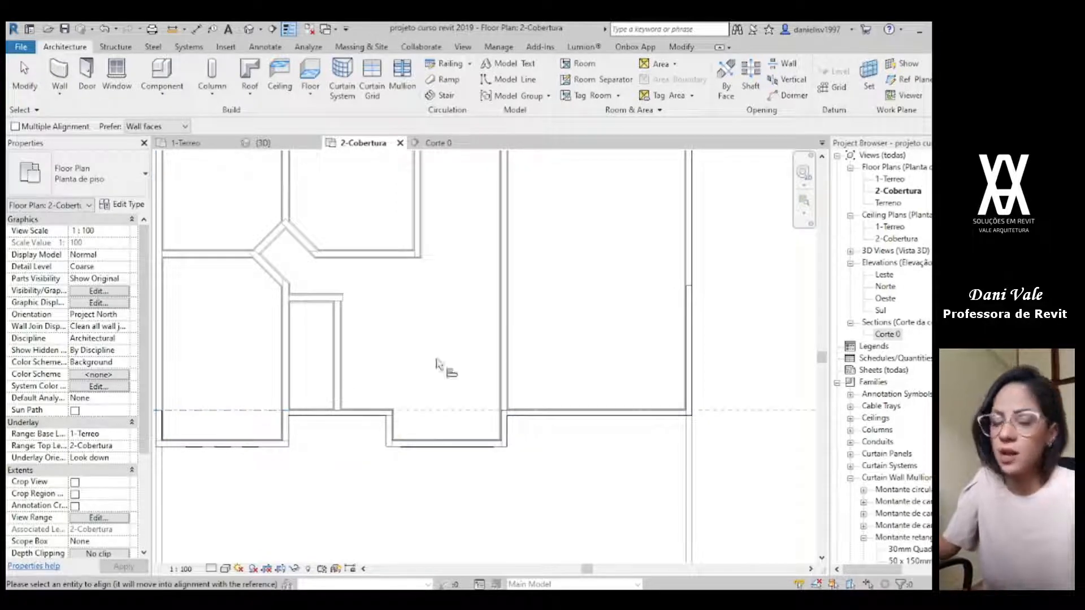
scroll(731, 252, up, 3)
scroll(664, 308, up, 3)
scroll(664, 308, up, 2)
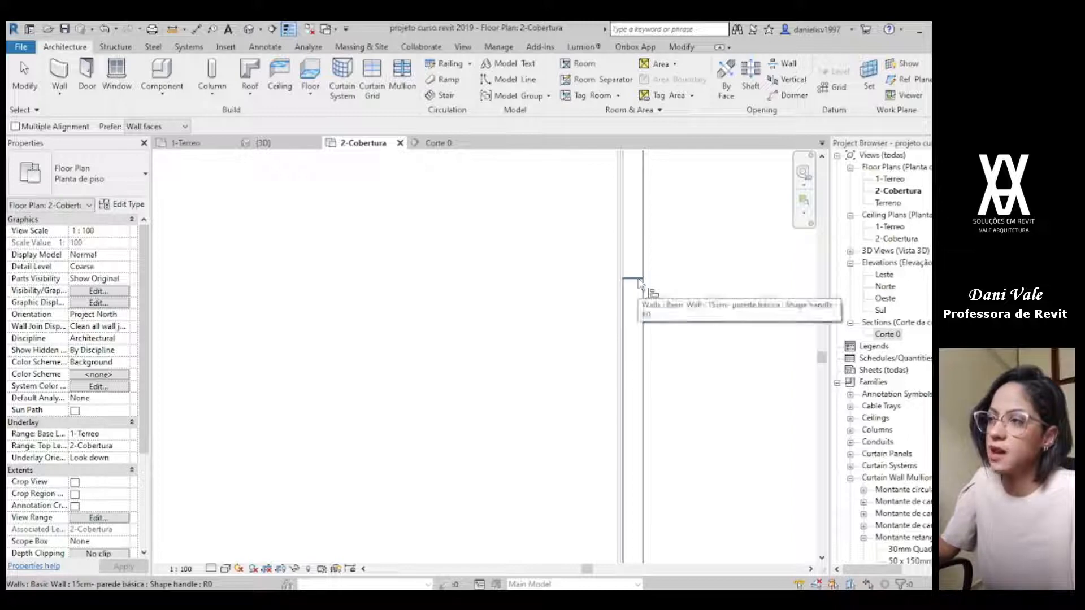
scroll(667, 416, down, 2)
middle_drag(681, 424, 633, 82)
middle_drag(637, 276, 638, 363)
scroll(612, 352, up, 3)
scroll(613, 362, up, 2)
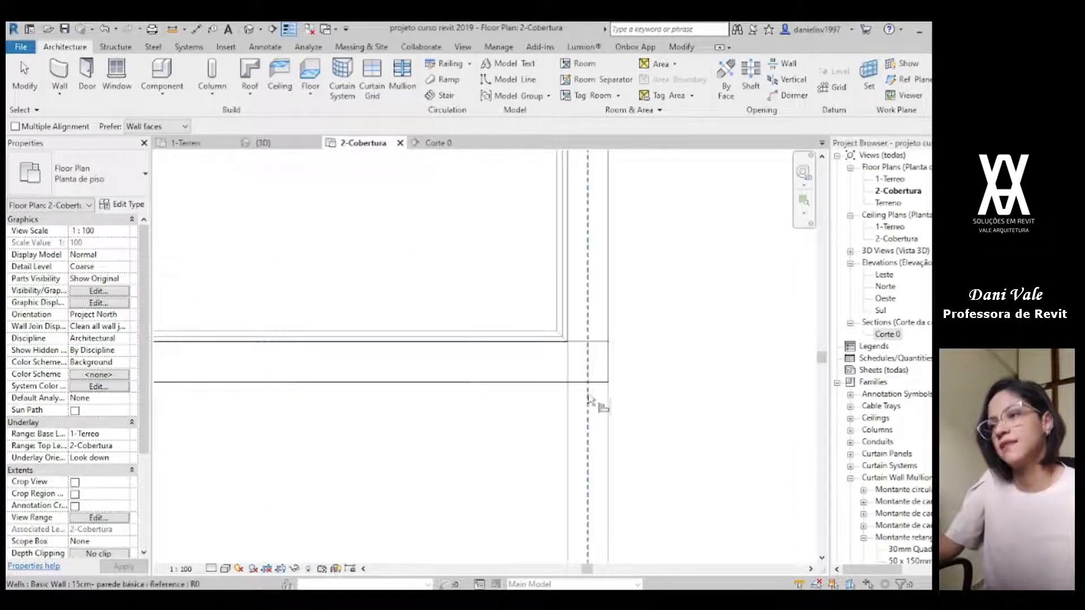
key(Escape)
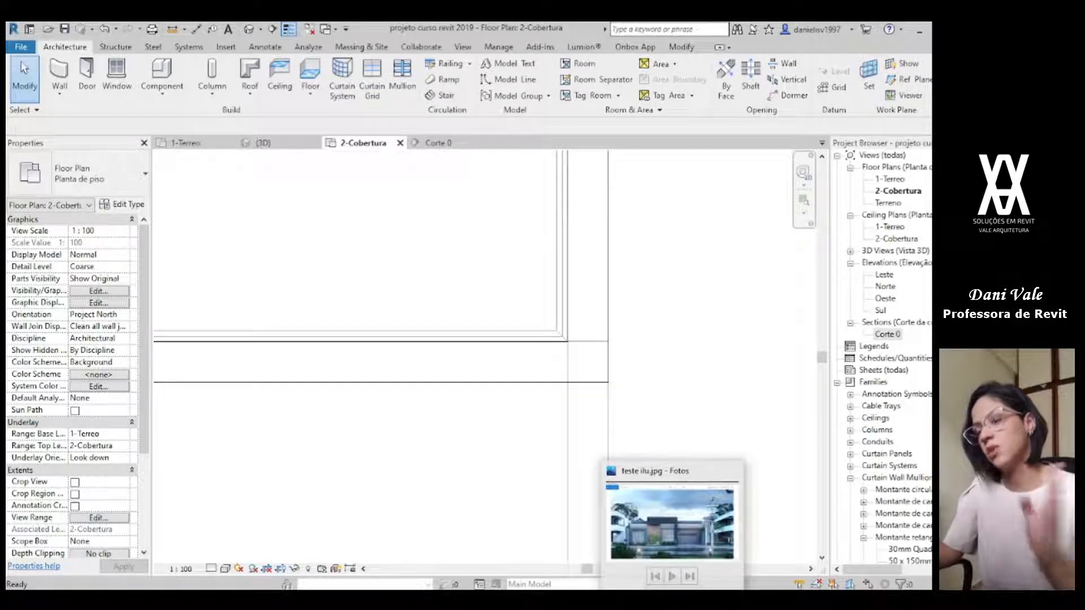
Step: Check the facade render, and delete the recessed parapet along the garage front and the short return wall beside it
click(674, 600)
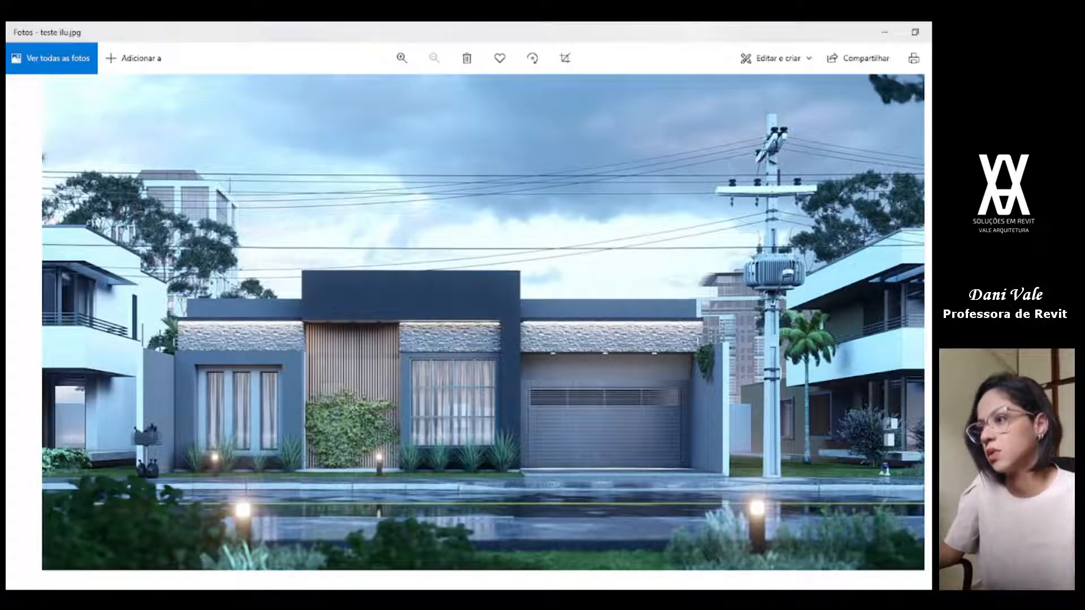
click(673, 600)
scroll(486, 347, up, 3)
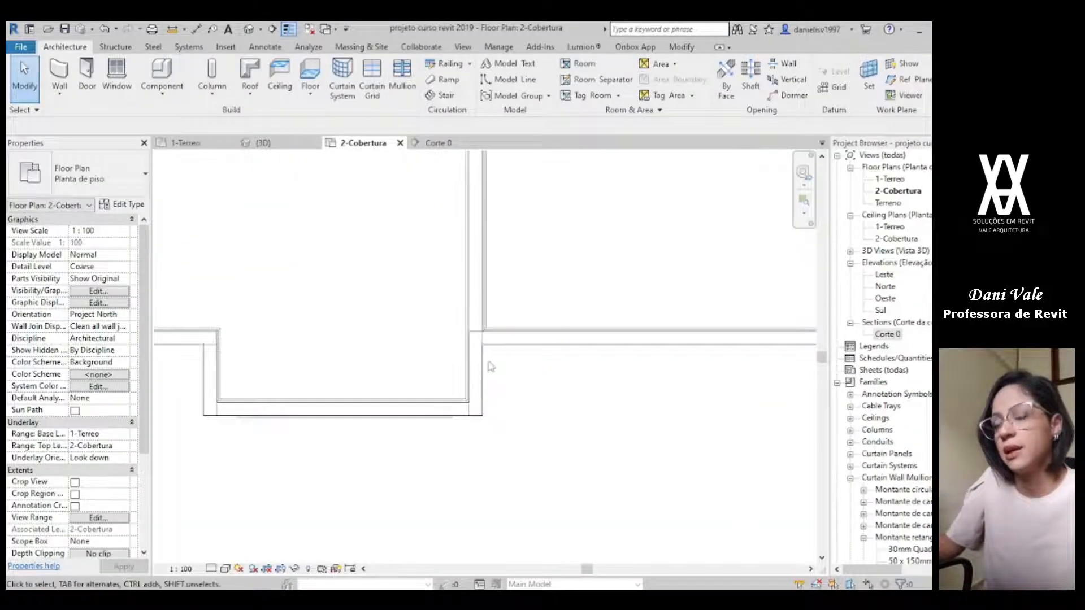
click(490, 341)
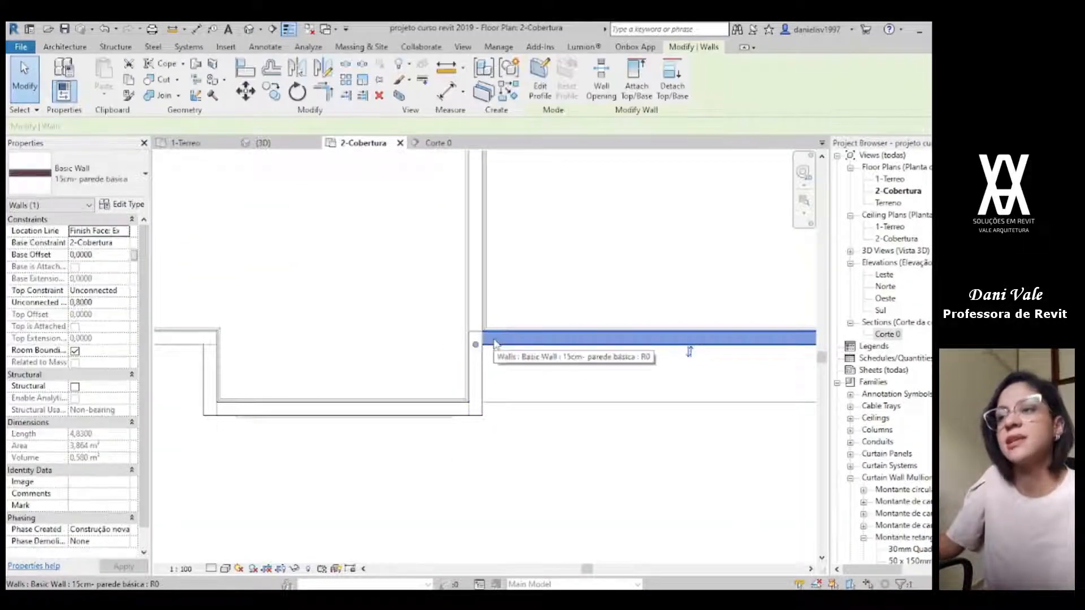
scroll(491, 364, down, 1)
middle_drag(619, 401, 474, 412)
click(462, 407)
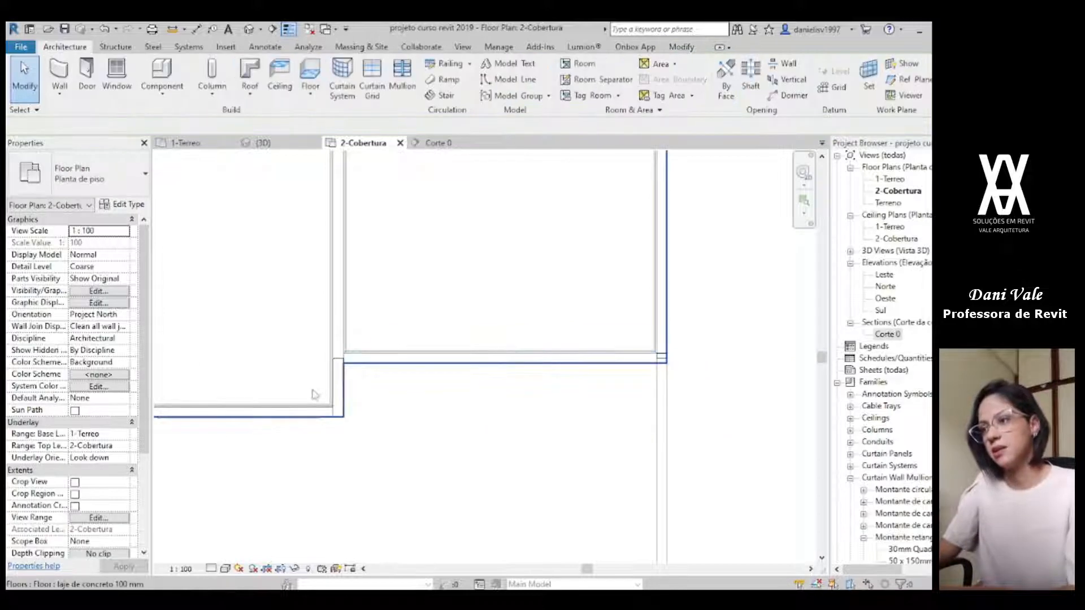
click(341, 386)
Step: Extend the second front room's parapet across the garage front by aligning its end with the outer side of the garage wall
key(a)
key(l)
click(671, 403)
click(339, 416)
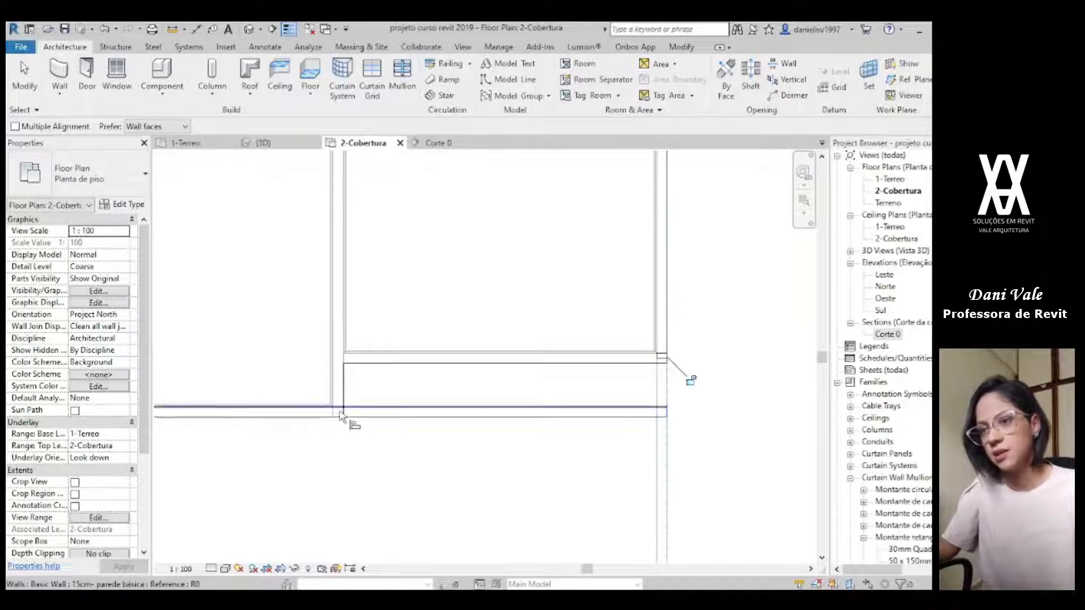
key(Escape)
key(Escape)
Step: Recheck the facade render, and extend the short side parapet forward to meet the new front parapet at the outer corner
key(alt+Tab)
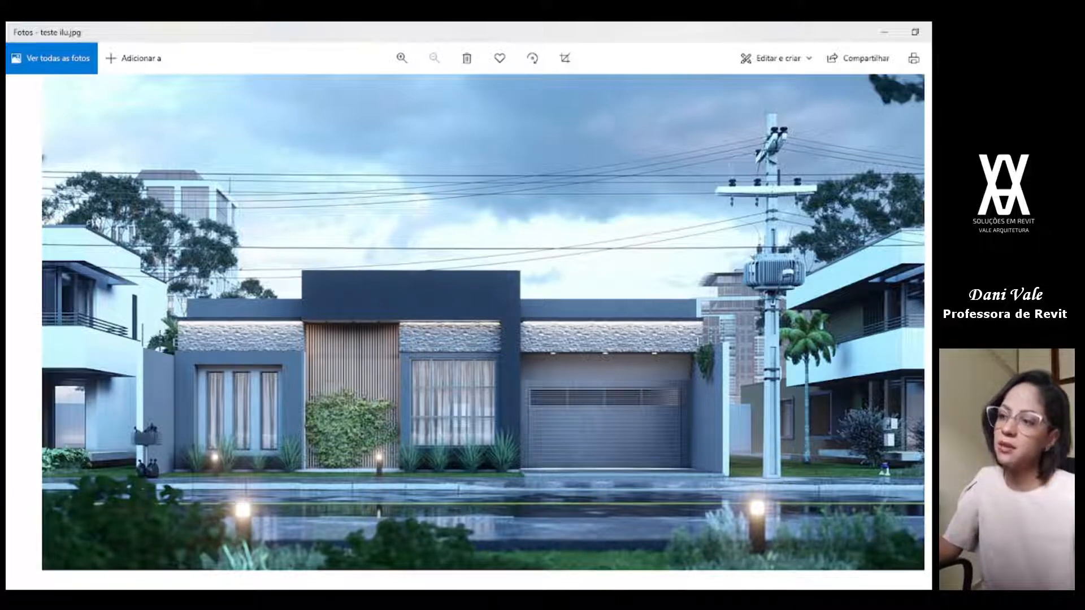
click(639, 600)
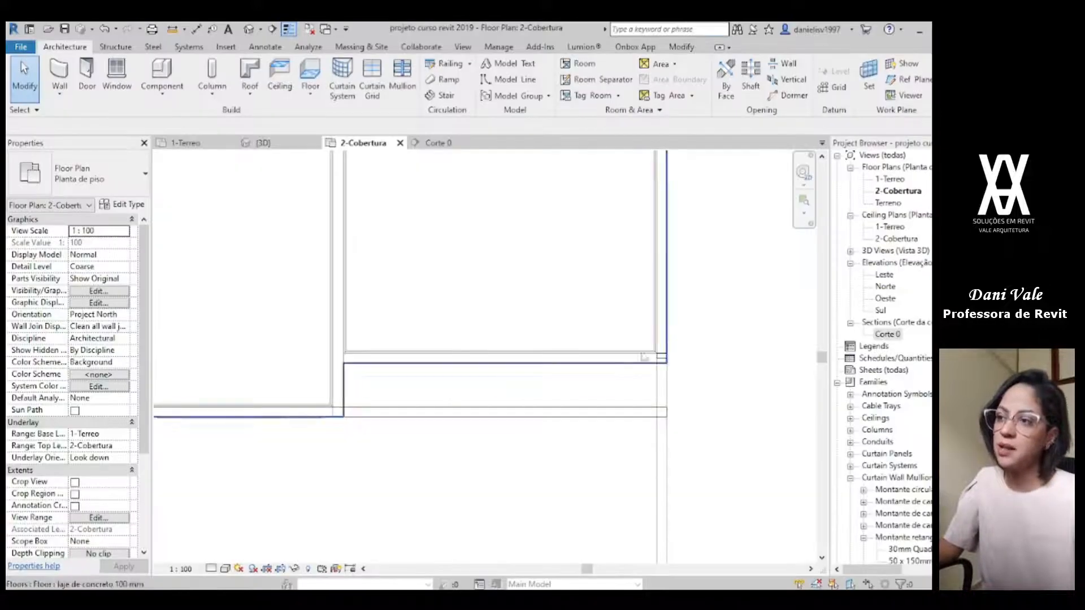
click(650, 413)
scroll(658, 357, up, 1)
click(662, 358)
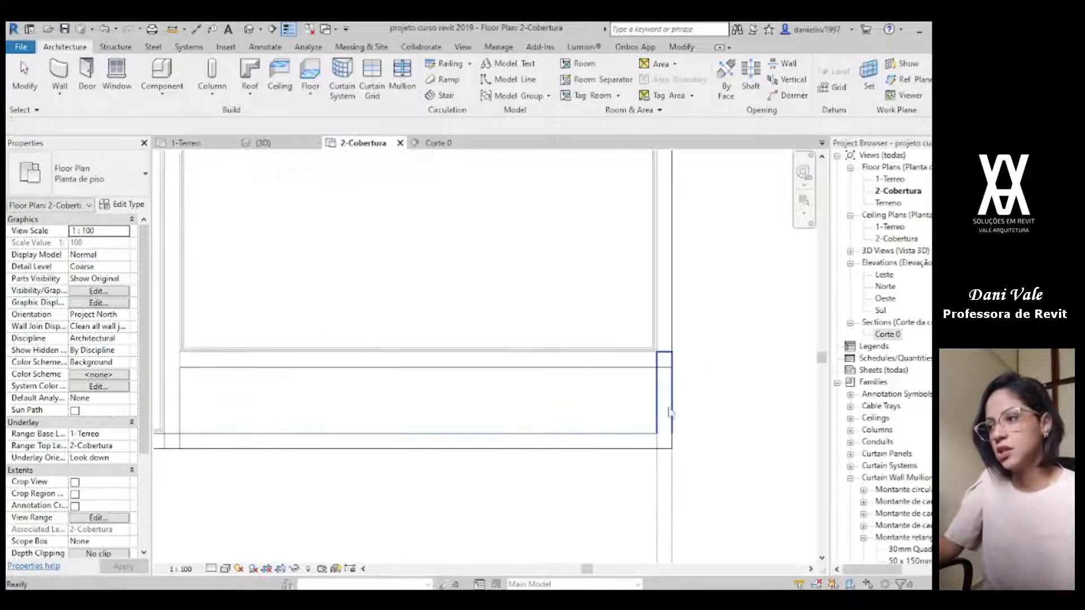
key(Escape)
Step: Realign the rear end of the extended side parapet with the reference plane using the Align tool
scroll(603, 446, down, 1)
scroll(489, 413, down, 2)
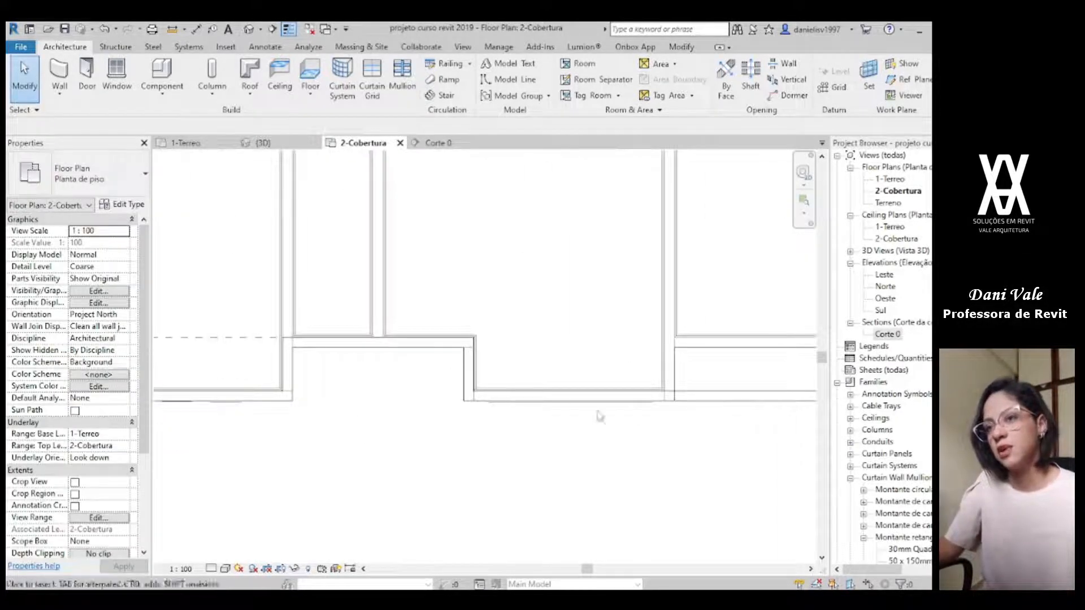
key(l)
click(247, 339)
middle_drag(604, 389, 394, 405)
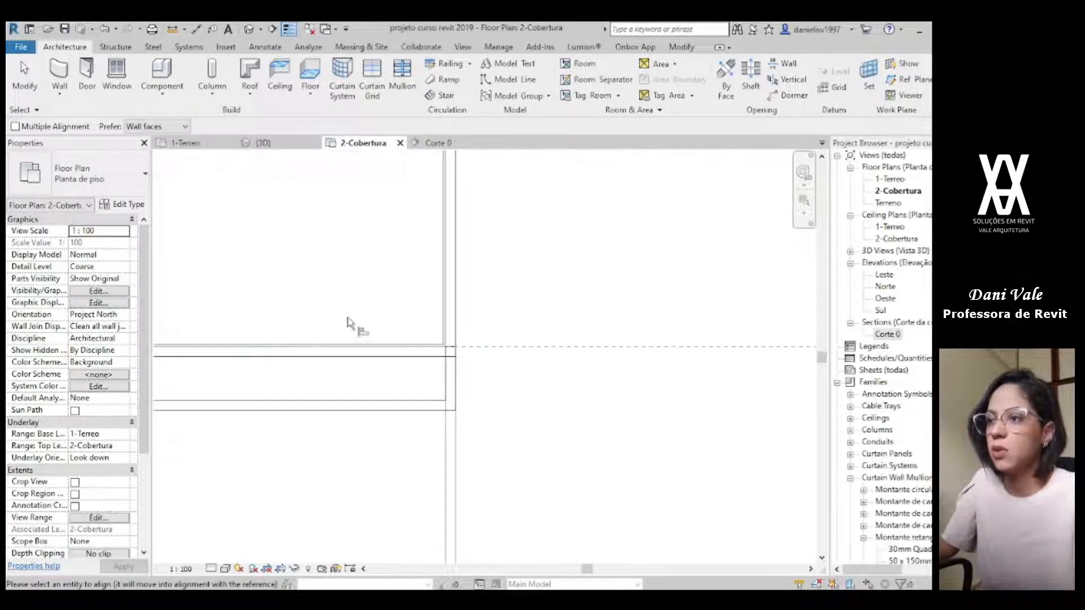
scroll(479, 358, up, 2)
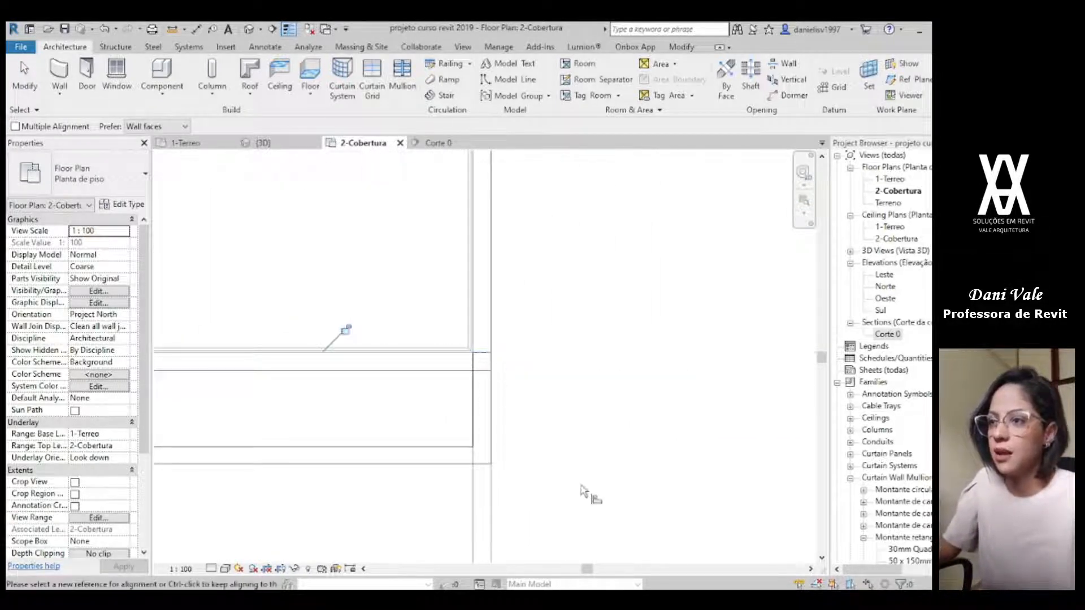
key(Escape)
Step: Inspect the parapets along the front in the 3D view and compare them with the stone band and frame in the facade render
click(282, 145)
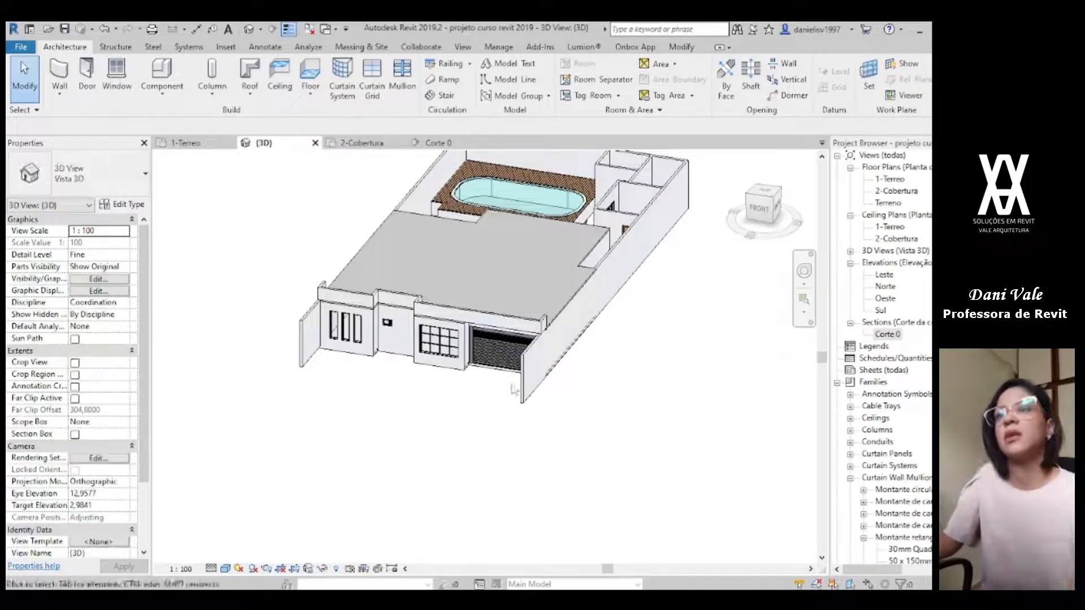
scroll(510, 377, up, 5)
scroll(551, 444, down, 1)
middle_drag(438, 468, 517, 528)
shift+middle_drag(428, 520, 500, 503)
shift+middle_drag(359, 247, 383, 314)
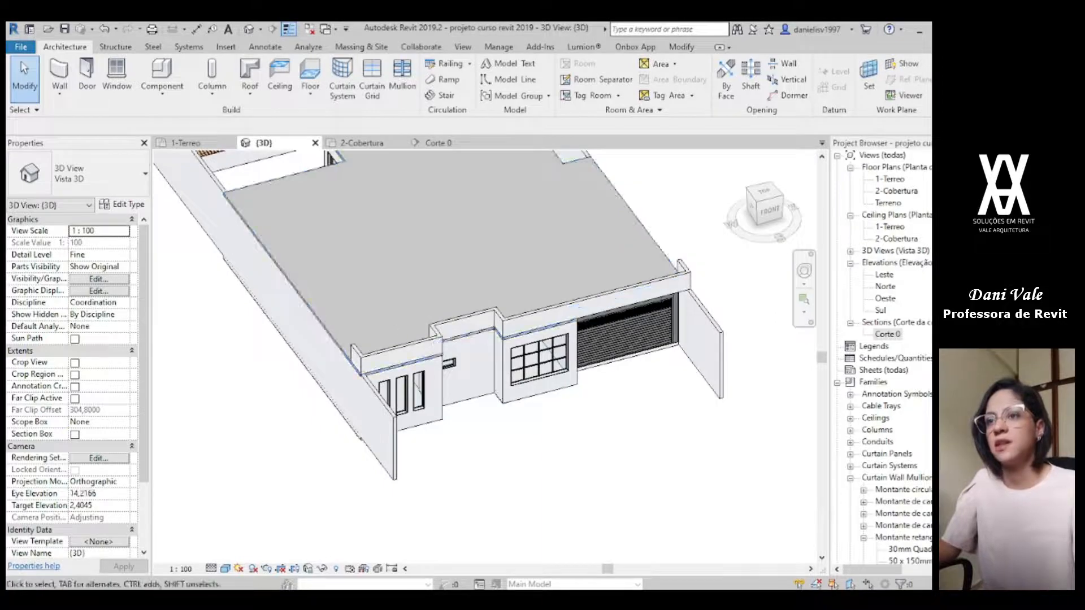
key(alt+Tab)
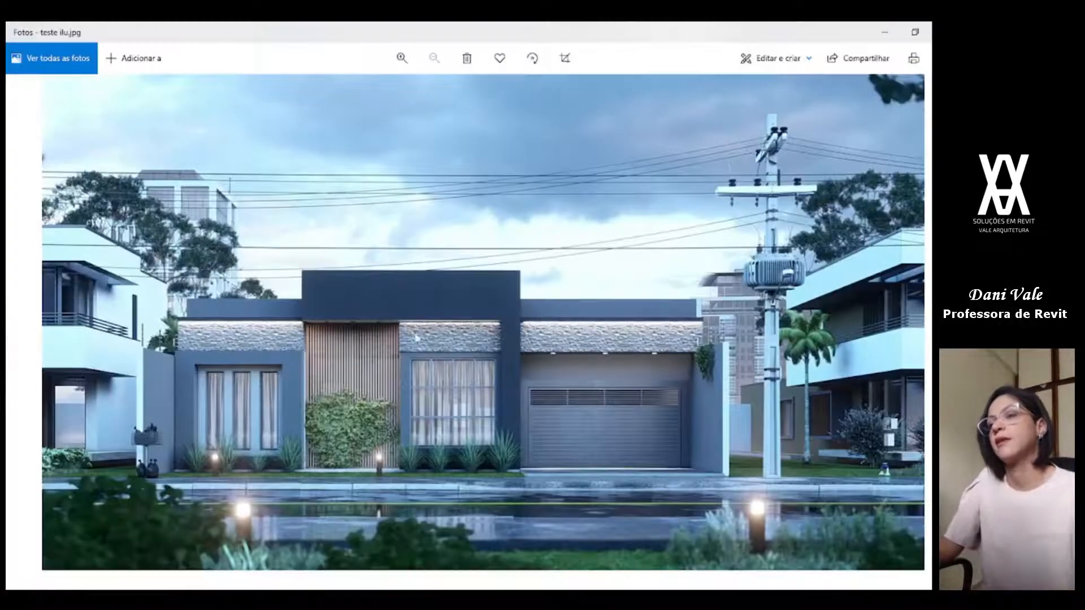
scroll(404, 355, up, 6)
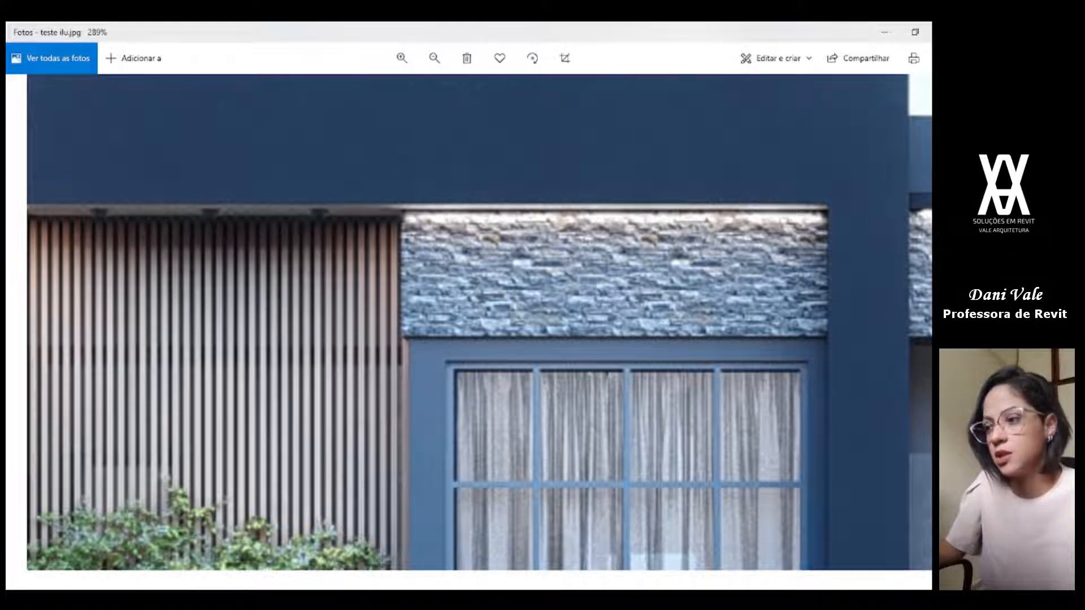
click(673, 599)
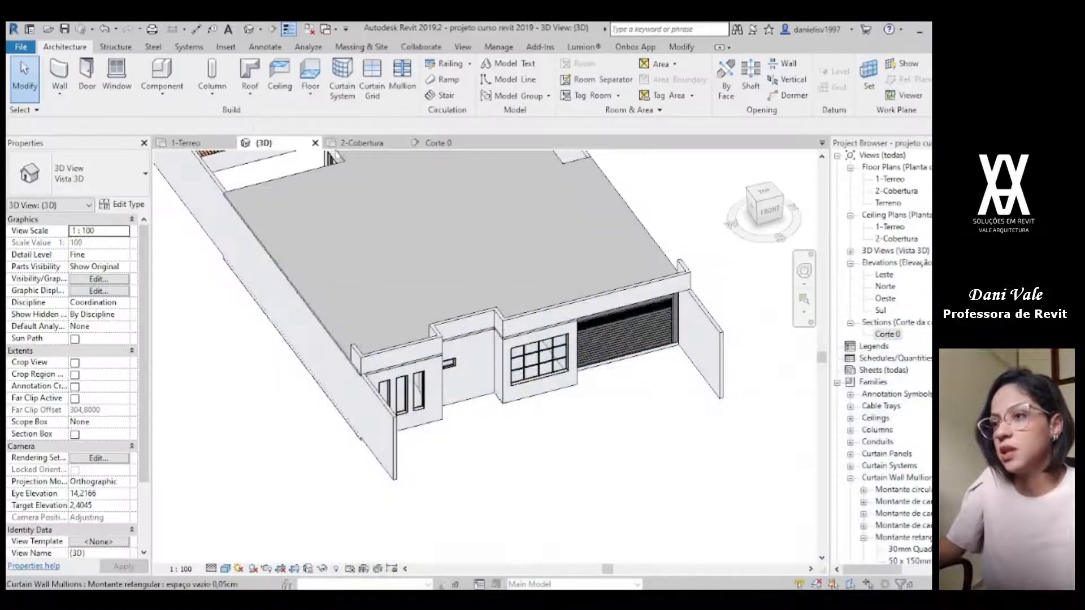
Step: In 2-Cobertura, duplicate the wall type of the front-left parapet as "3cm- parede básica de pedra"
click(362, 143)
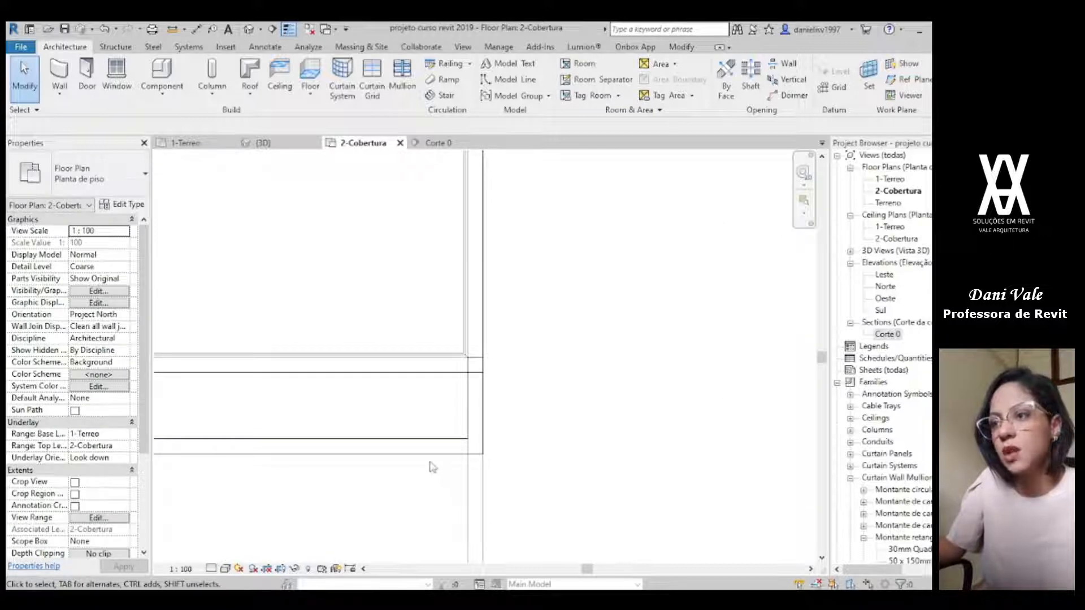
middle_drag(336, 454, 955, 423)
scroll(650, 392, down, 1)
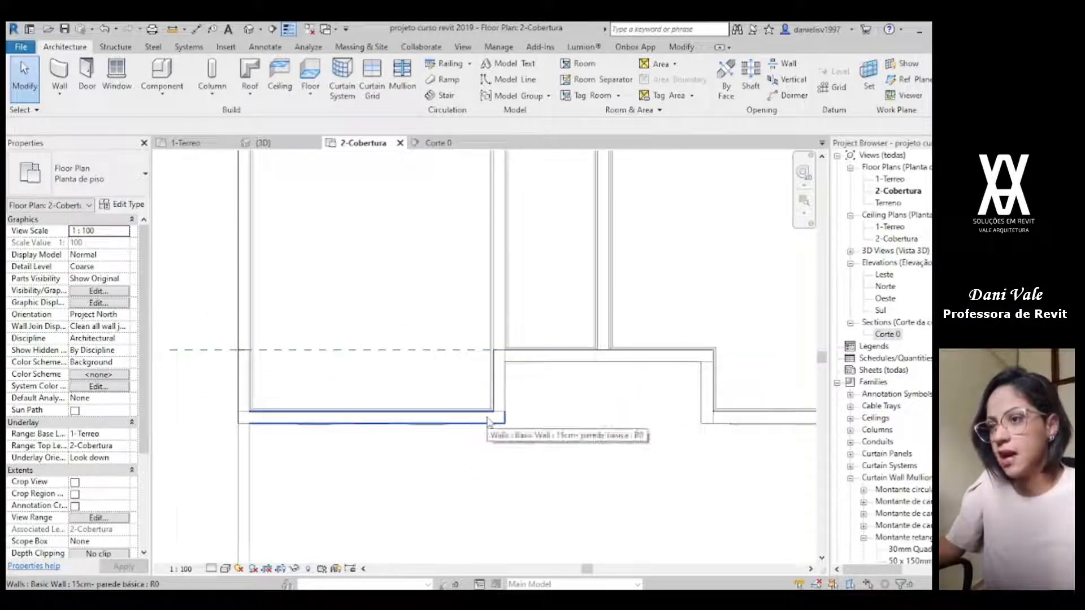
click(489, 423)
click(124, 205)
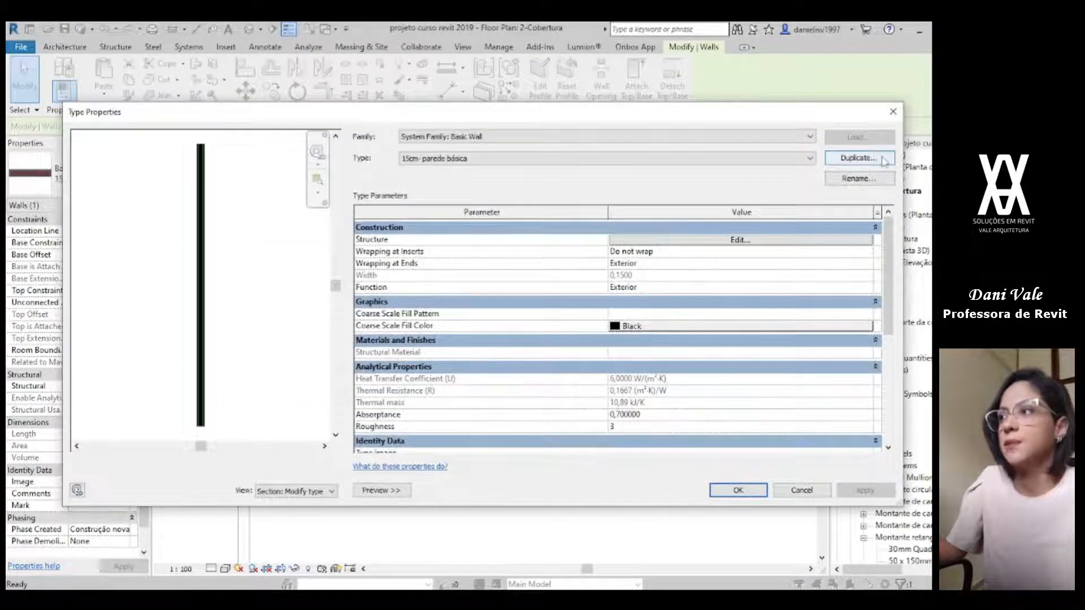
click(859, 158)
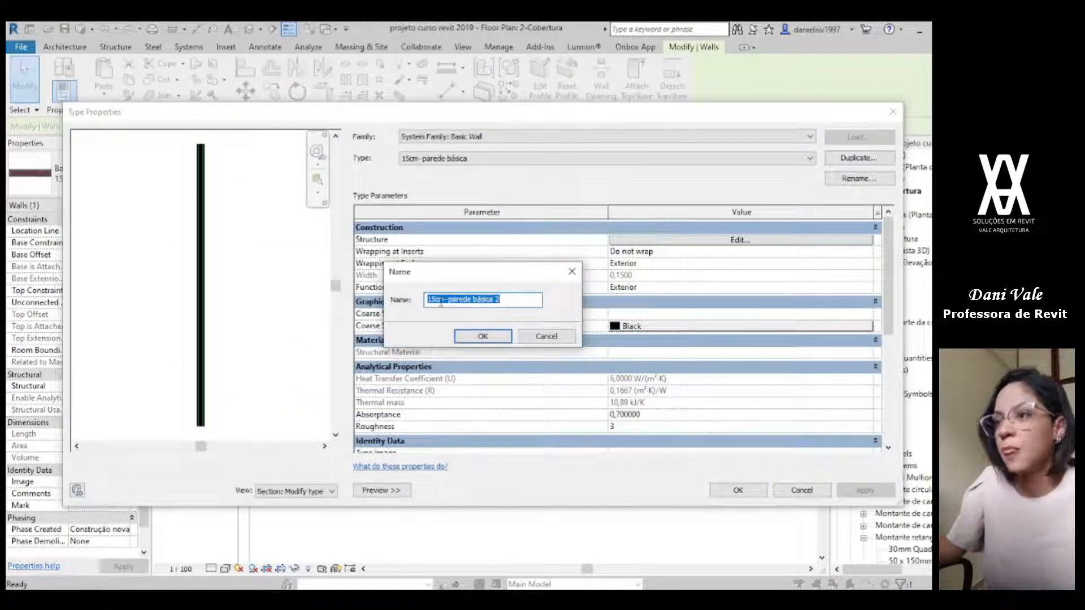
click(501, 300)
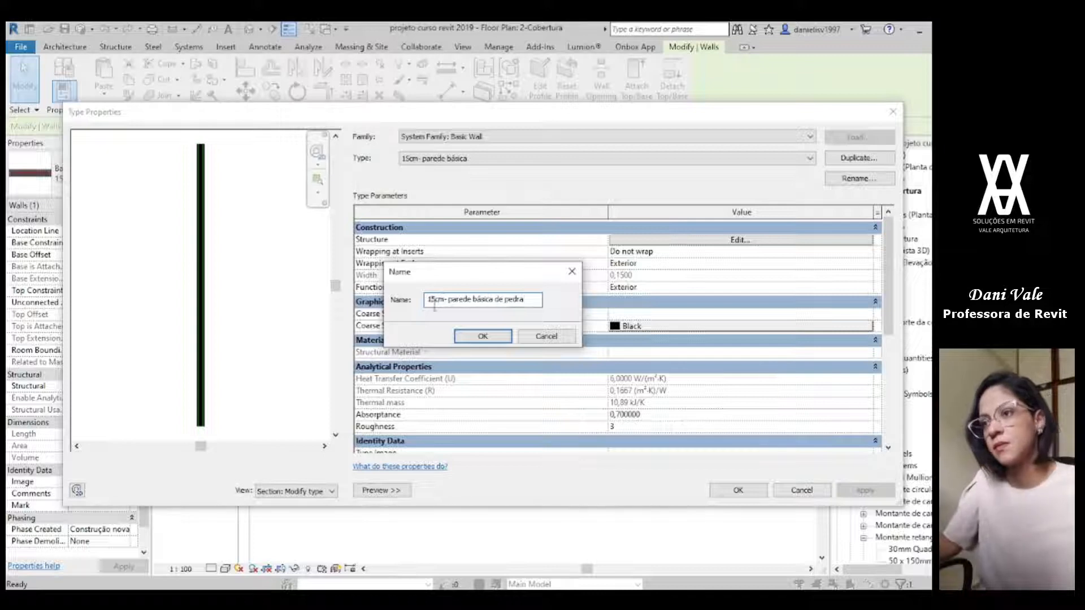
key(BackSpace)
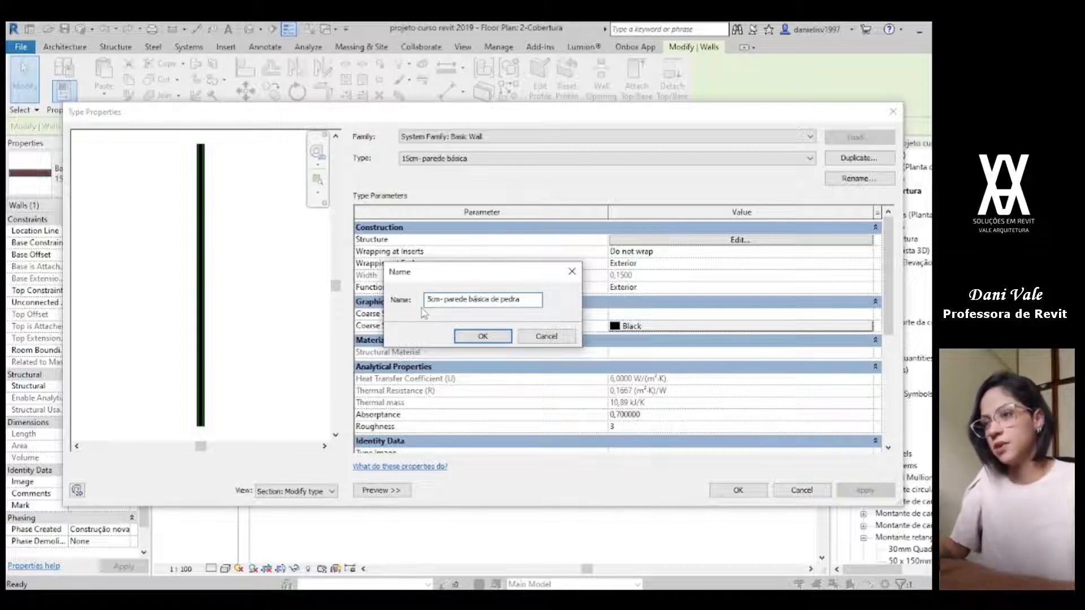
text(3)
key(Return)
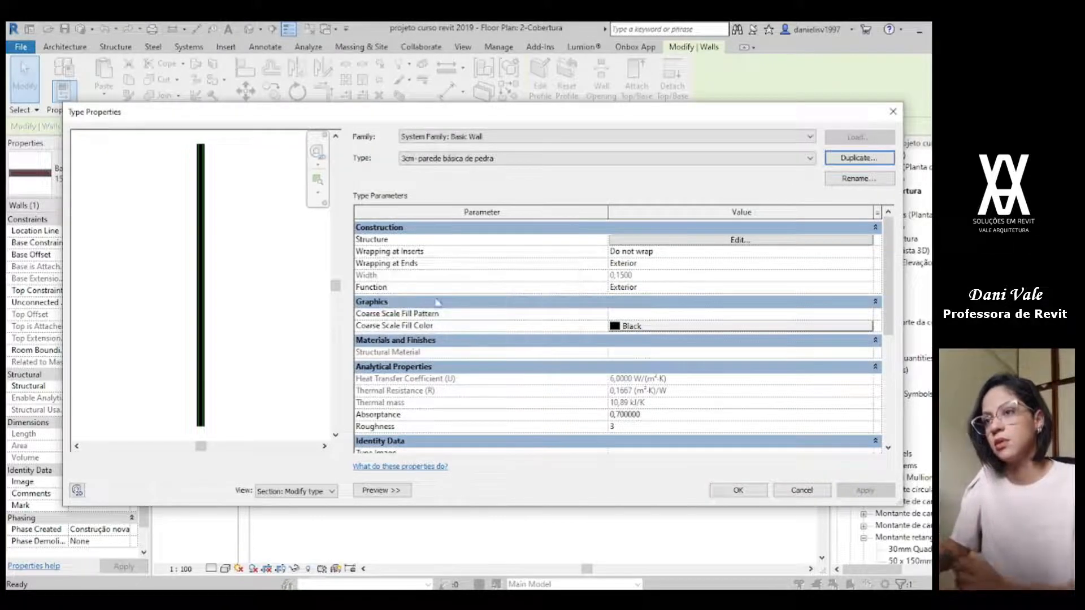
Step: Remove the Emboço and tinta branca layers on both sides from the new type's structure and set the Structure layer's thickness to 0.03
click(741, 241)
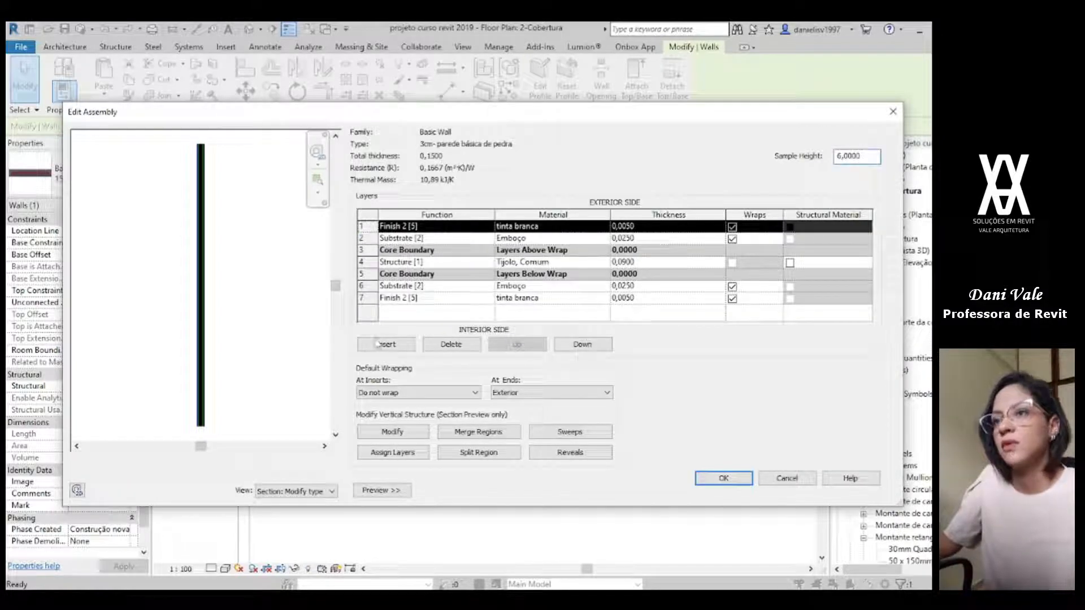
click(447, 344)
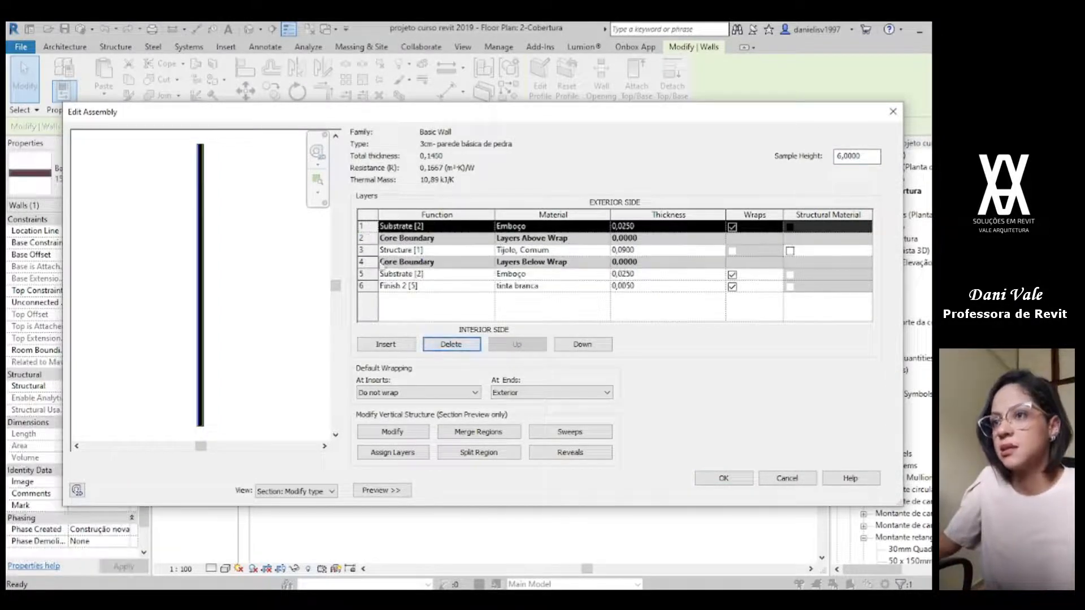
click(447, 344)
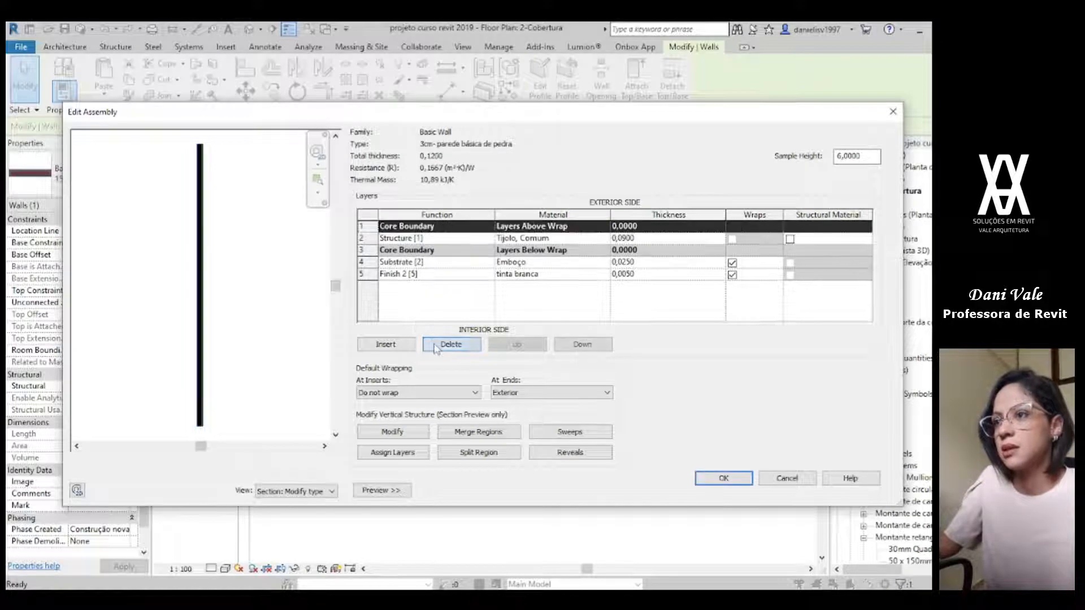
click(361, 263)
click(451, 344)
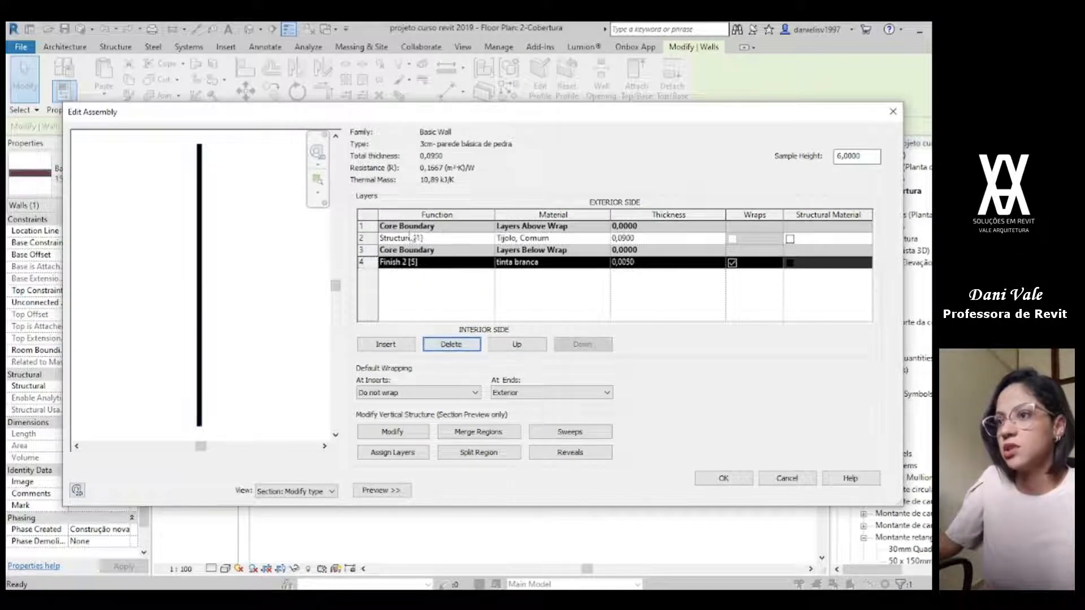
click(451, 344)
click(639, 239)
drag(635, 239, 626, 239)
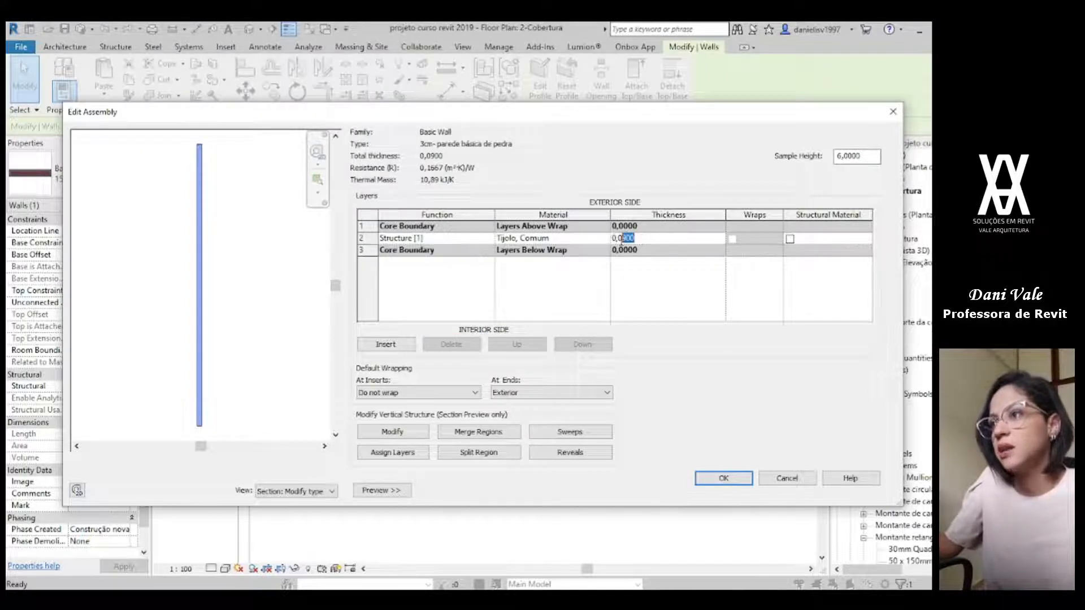
text(3)
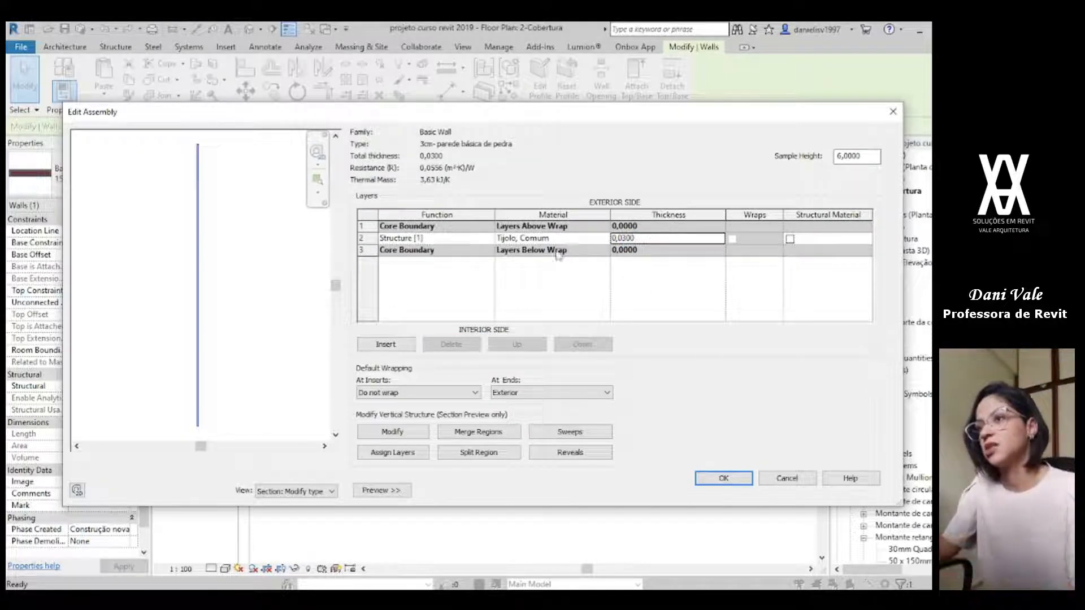
Step: Search the materials for "pedra", assign "Concreto, Faixa de areia/cimento" to the stone wall type's Structure layer and accept the type
click(605, 238)
click(604, 238)
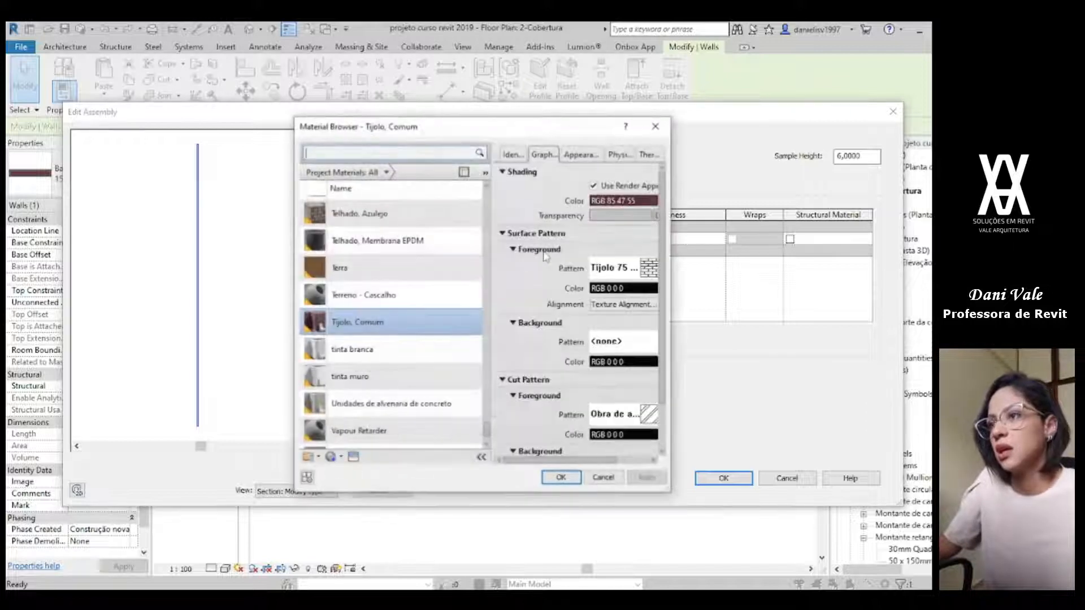
click(346, 154)
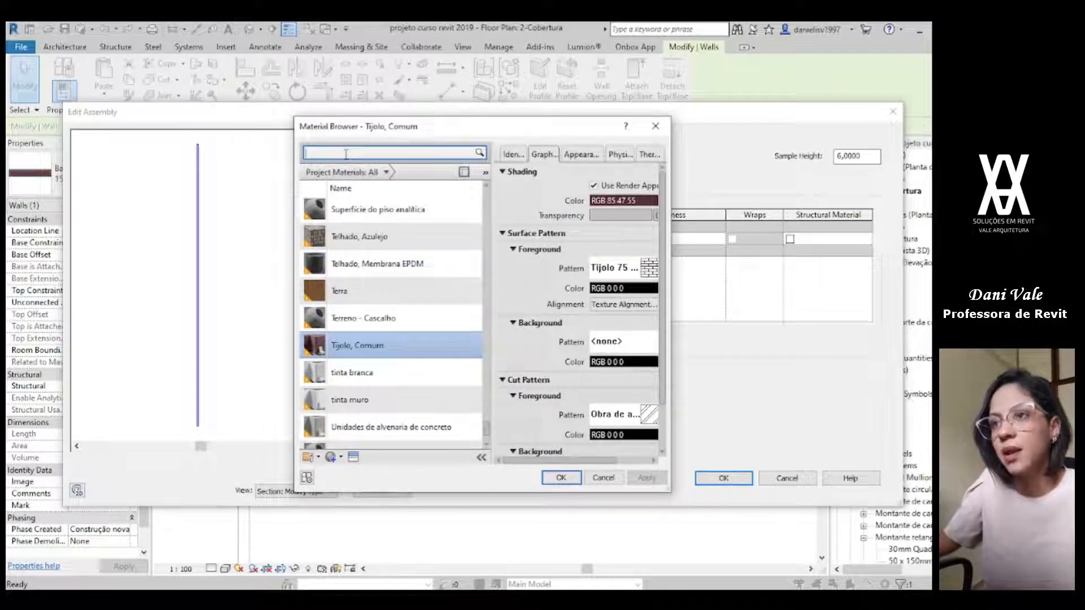
text(pedra)
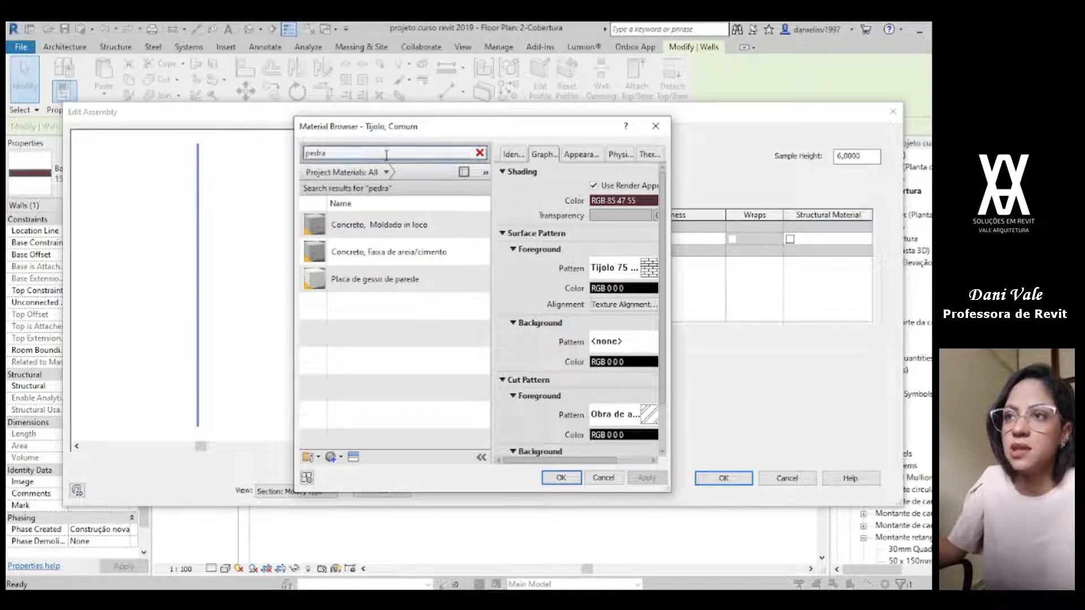
drag(574, 462, 597, 463)
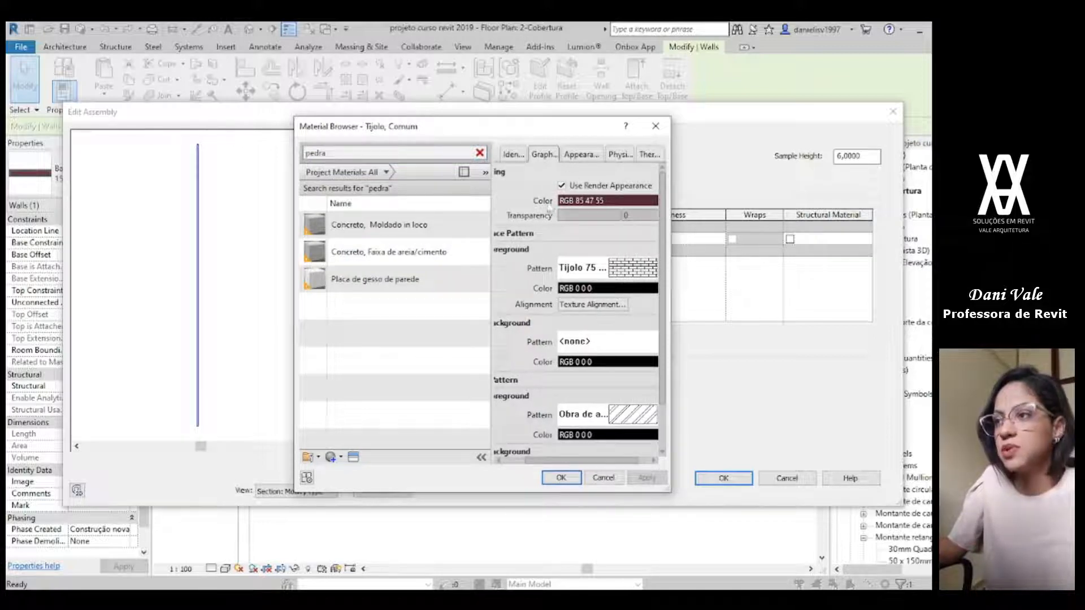
click(587, 156)
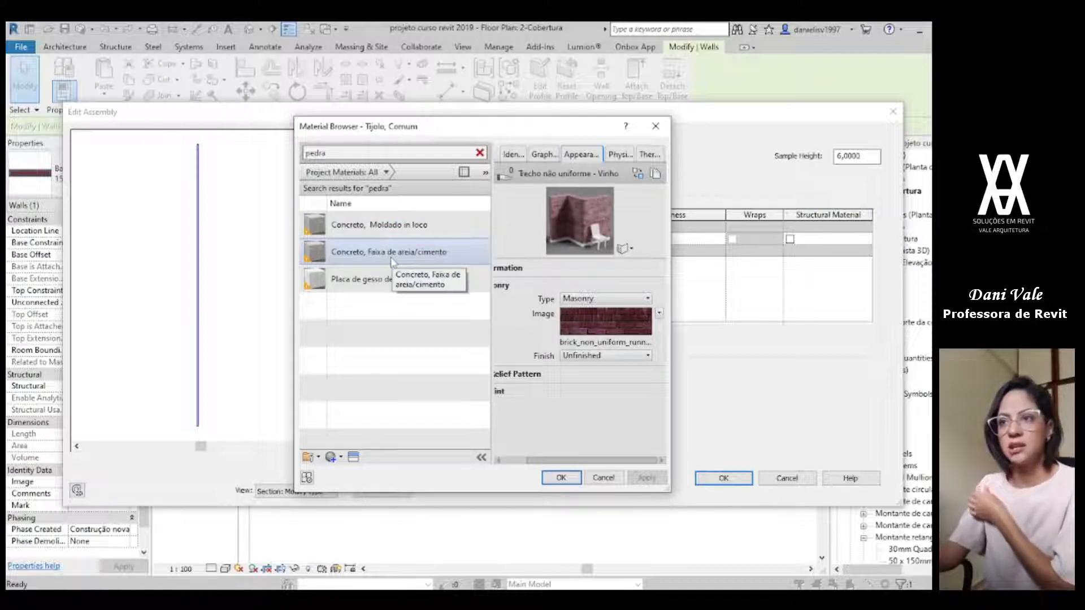
click(392, 257)
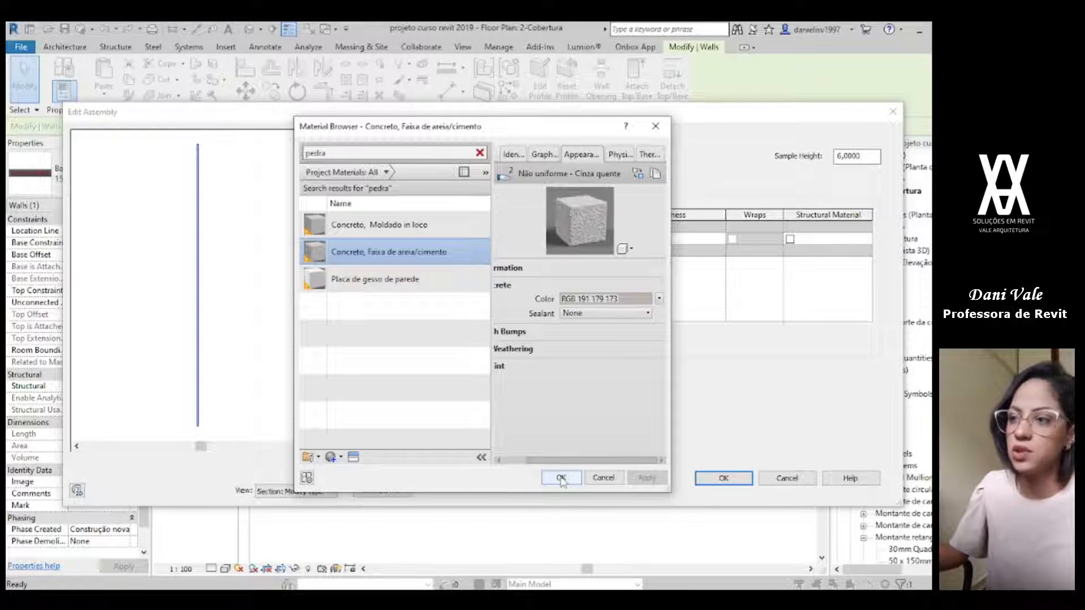
click(561, 479)
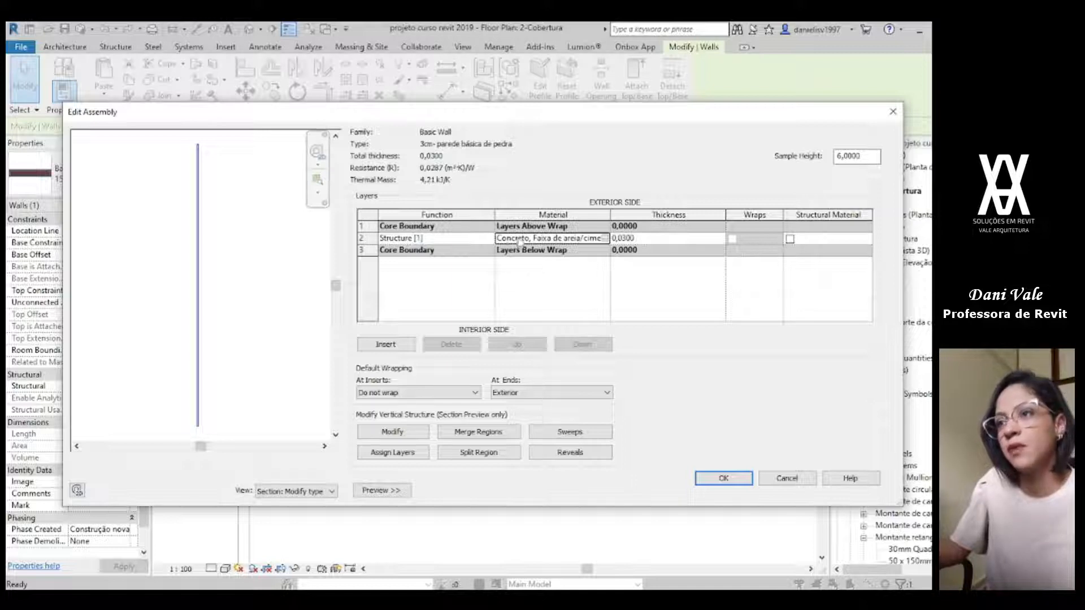
click(751, 479)
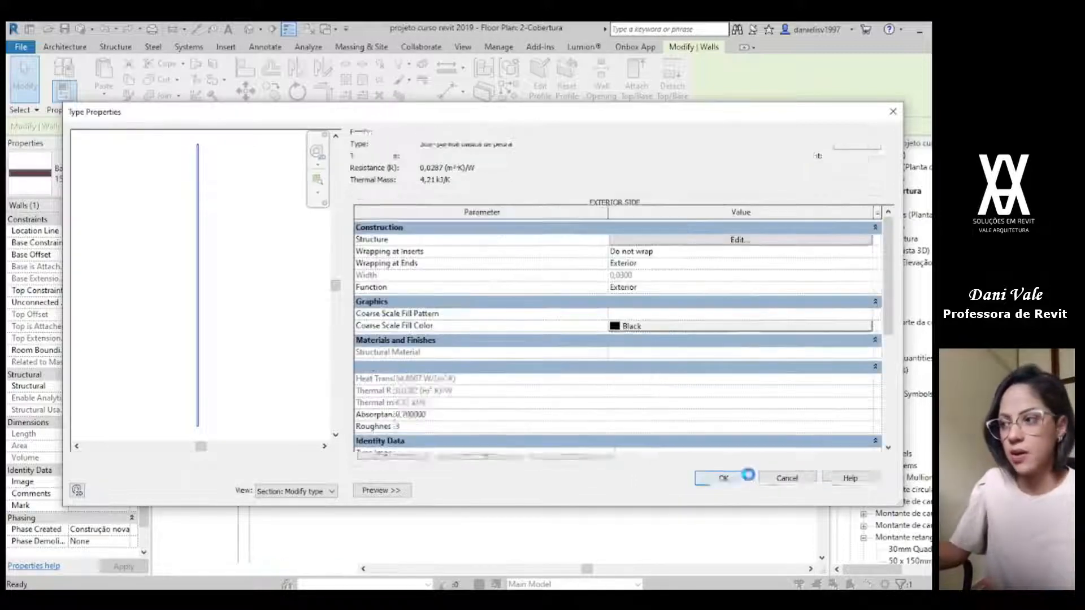
click(719, 494)
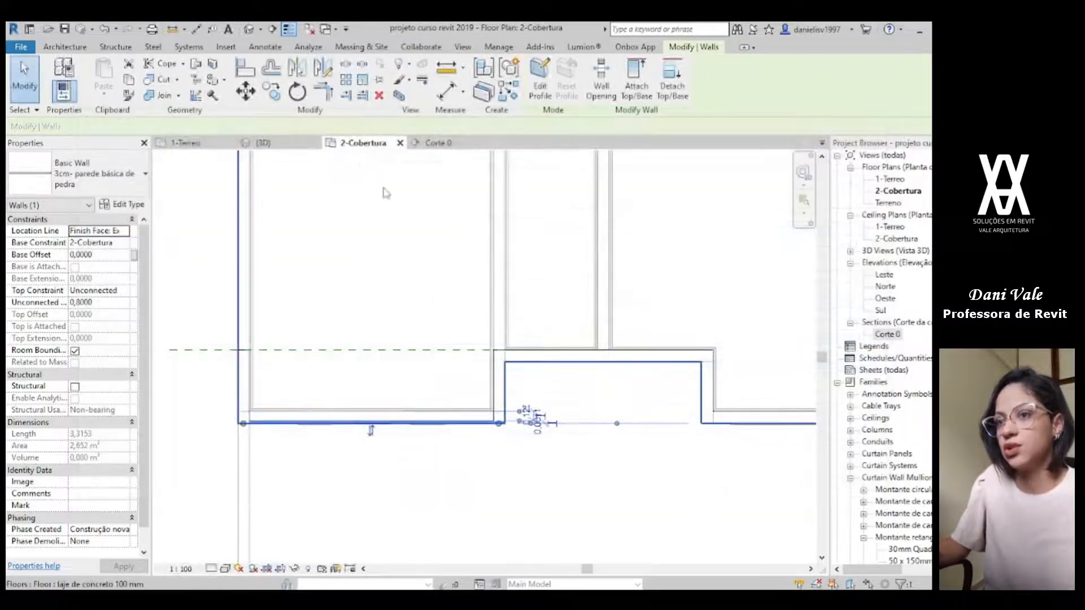
Step: Change the selected front-left parapet back to the wall type "15cm- parede básica"
scroll(407, 468, up, 1)
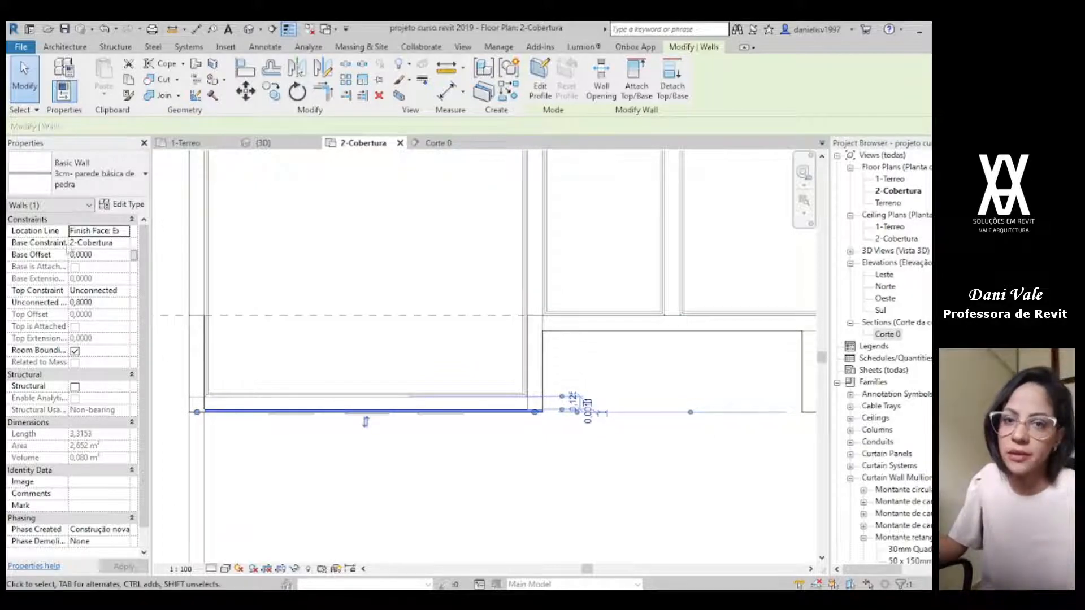
click(104, 188)
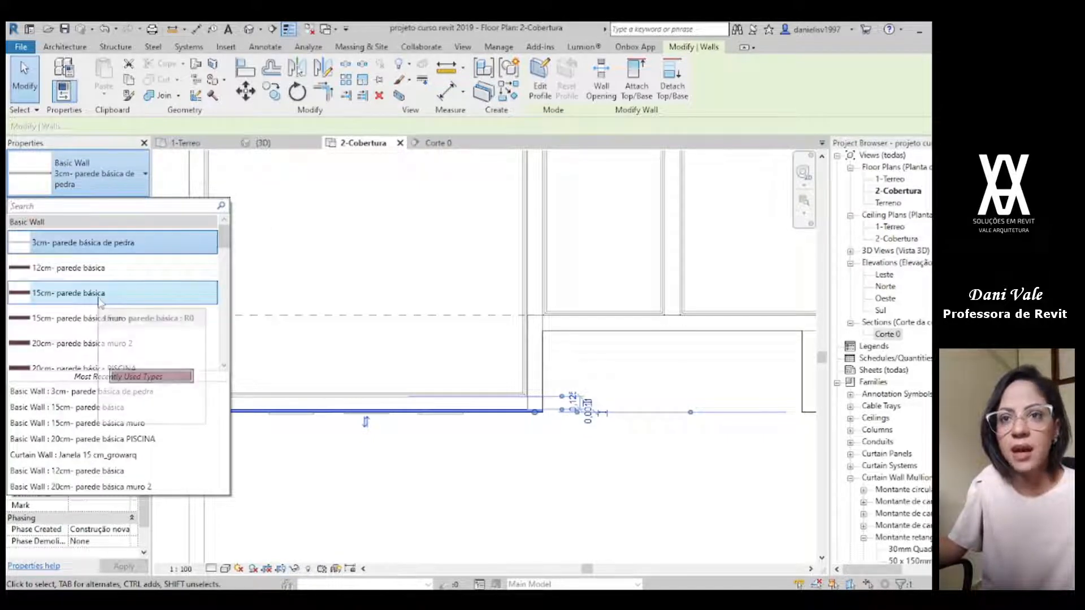
click(100, 294)
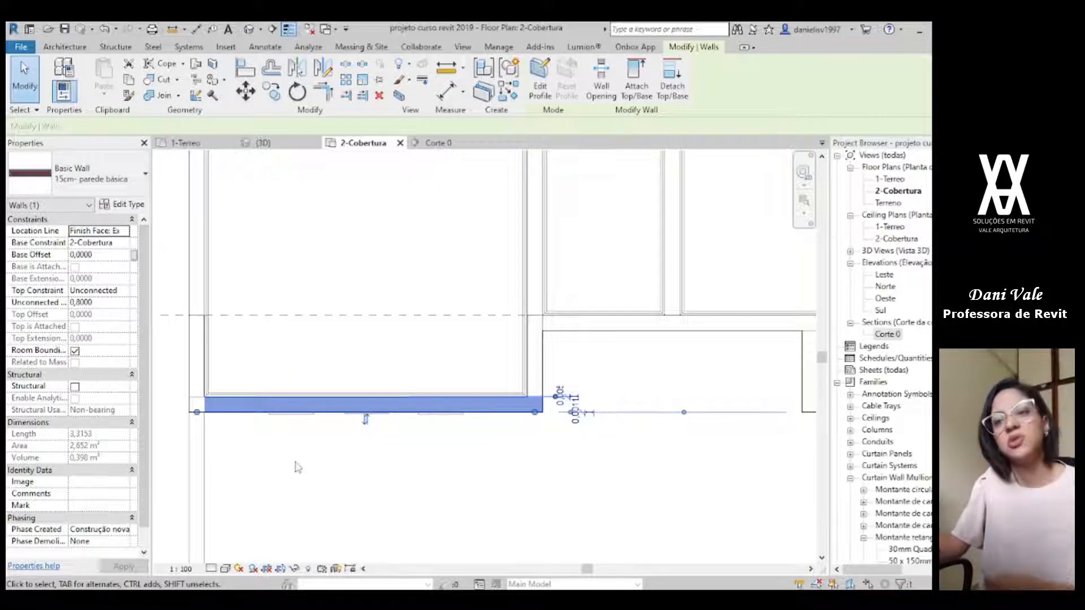
Step: Draw 0.80 m high "3cm- parede básica de pedra" walls along the front-left parapet's outer face and up the adjoining side of the recess
key(w)
key(a)
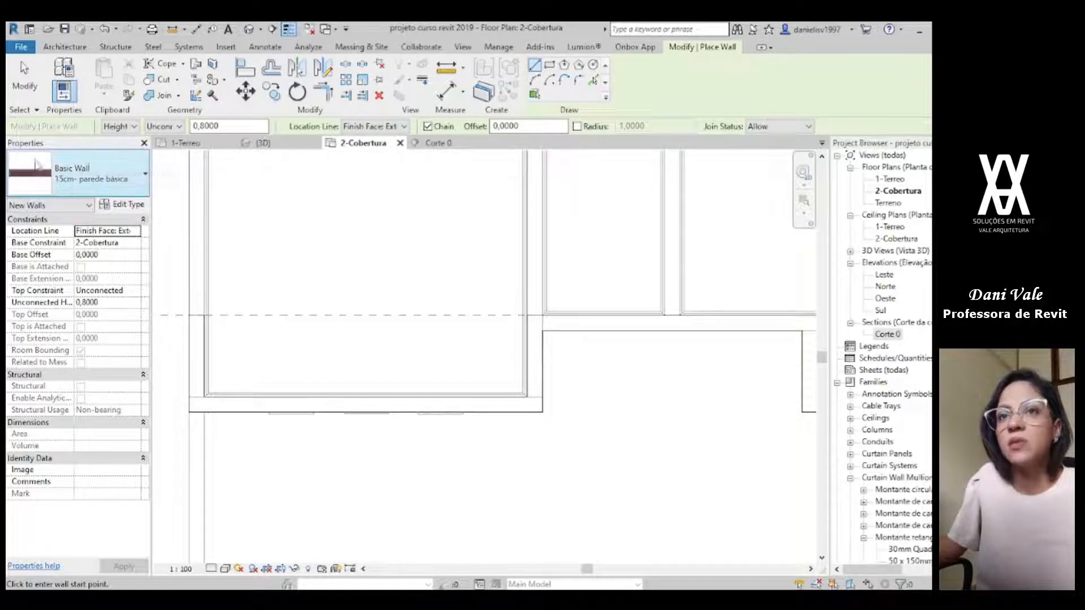
click(59, 177)
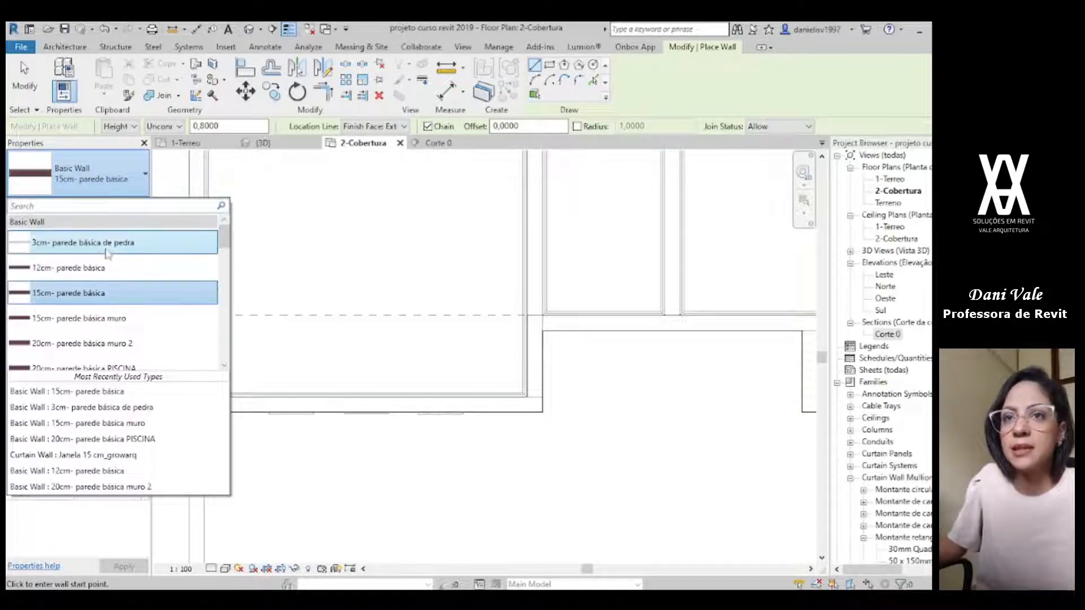
click(64, 244)
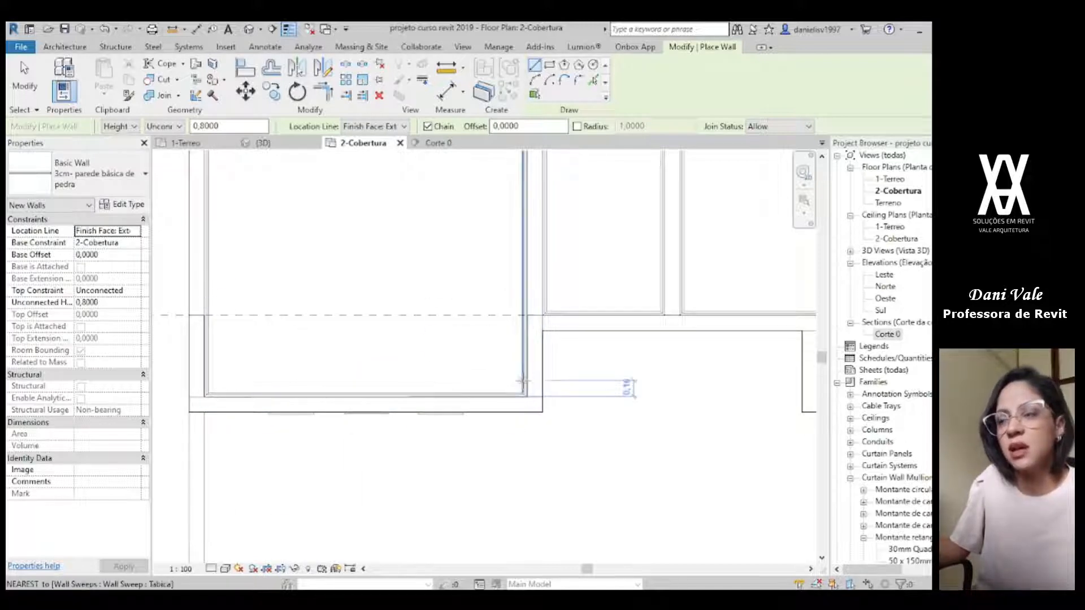
scroll(192, 410, up, 2)
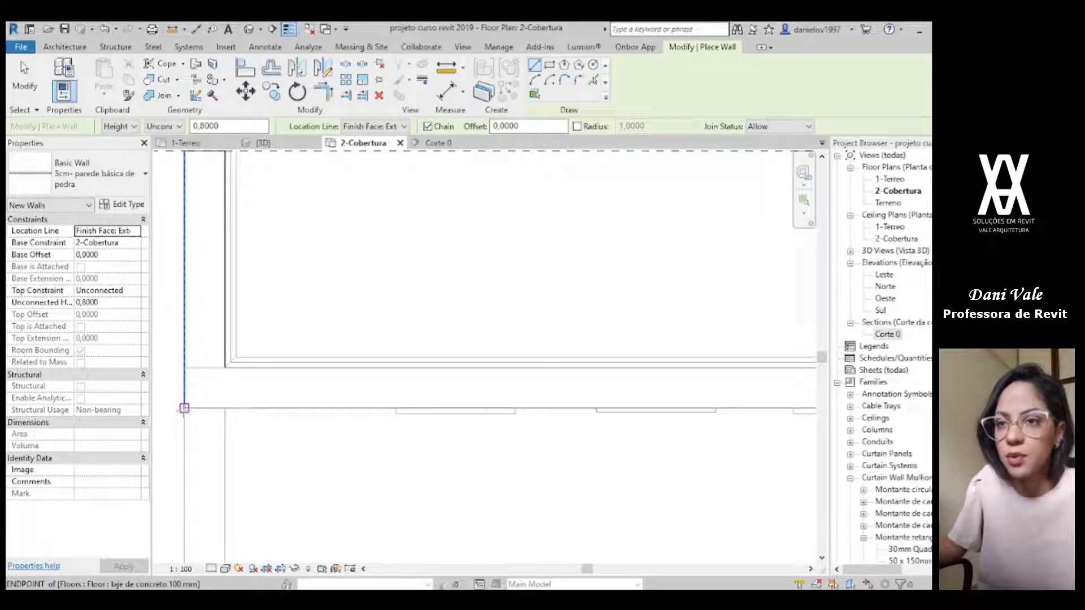
click(184, 408)
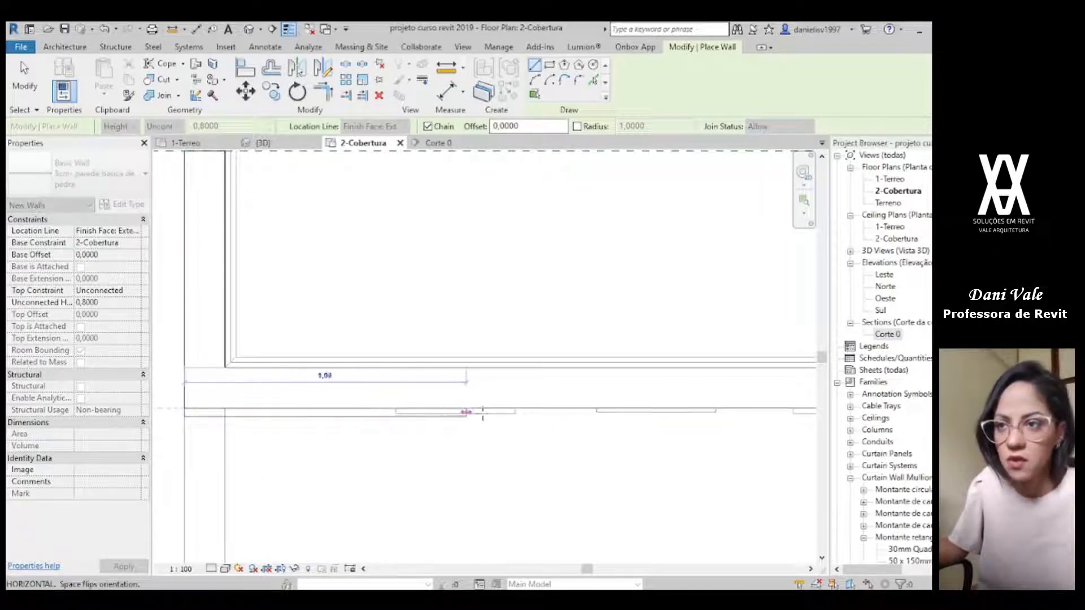
scroll(678, 423, down, 1)
middle_drag(651, 437, 272, 475)
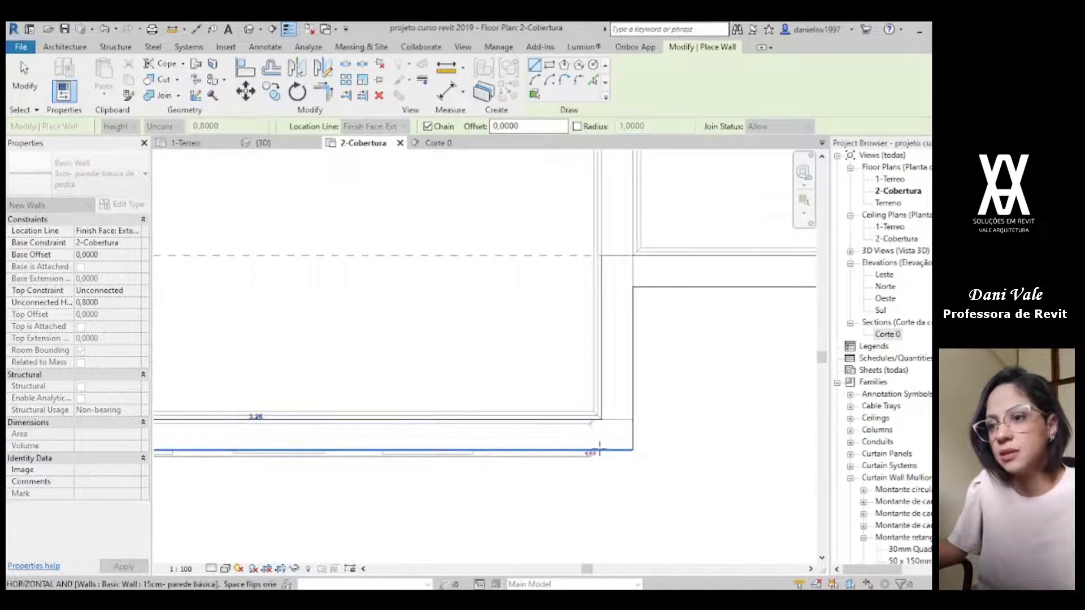
scroll(632, 453, up, 2)
click(633, 452)
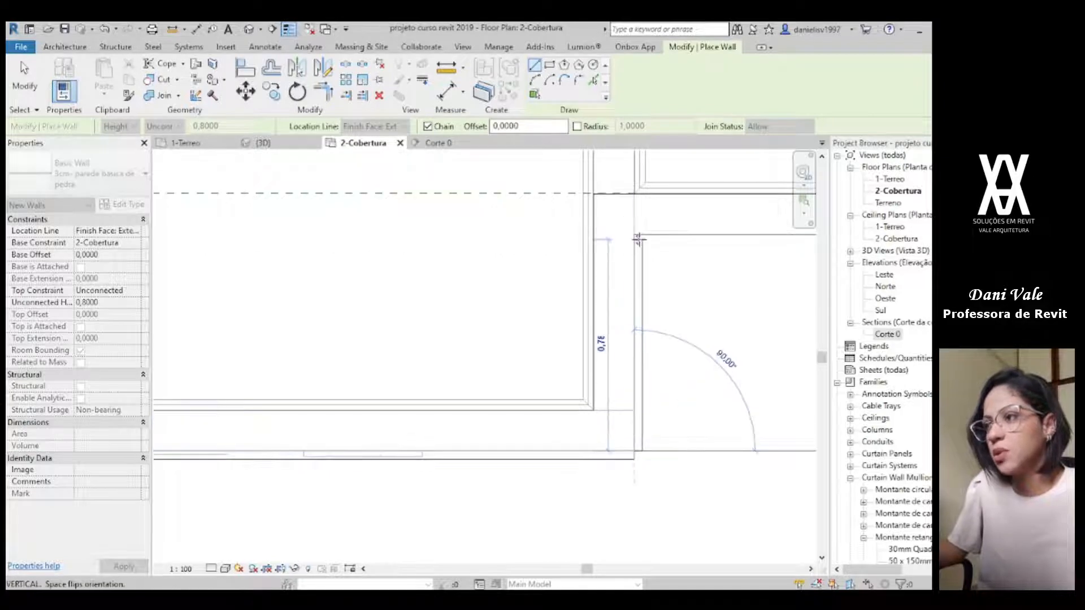
click(634, 236)
Step: Restart the stone wall at the recess's inner corner and draw it along the back face to the opposite inner corner
middle_drag(667, 331, 620, 341)
scroll(620, 341, down, 1)
middle_drag(794, 300, 182, 337)
middle_drag(418, 311, 961, 301)
scroll(606, 286, up, 2)
scroll(613, 279, up, 2)
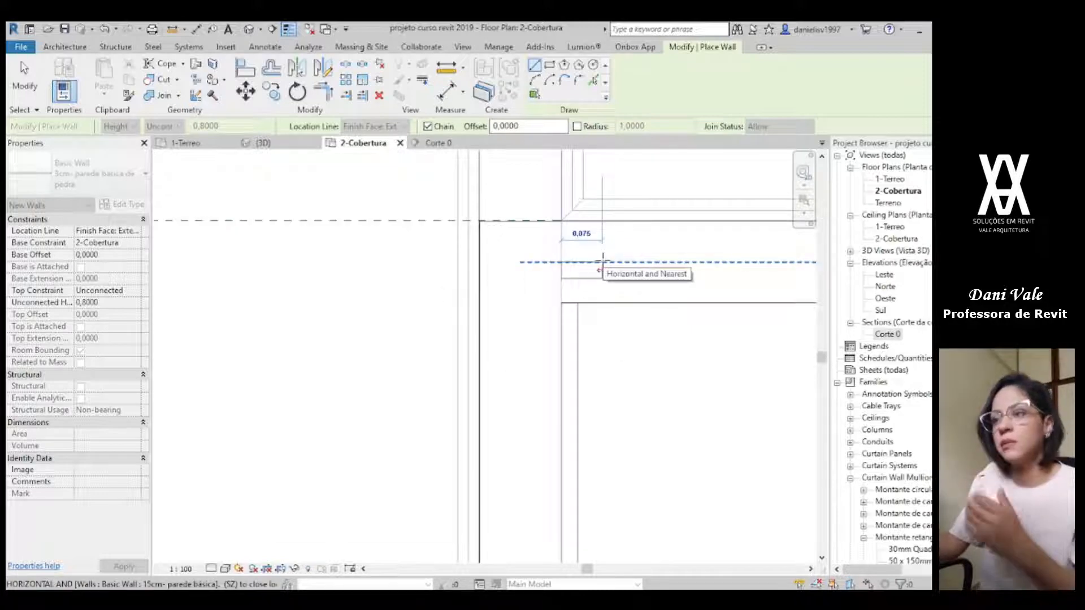
scroll(602, 261, down, 2)
middle_drag(537, 340, 600, 290)
key(Escape)
scroll(642, 235, up, 1)
click(633, 235)
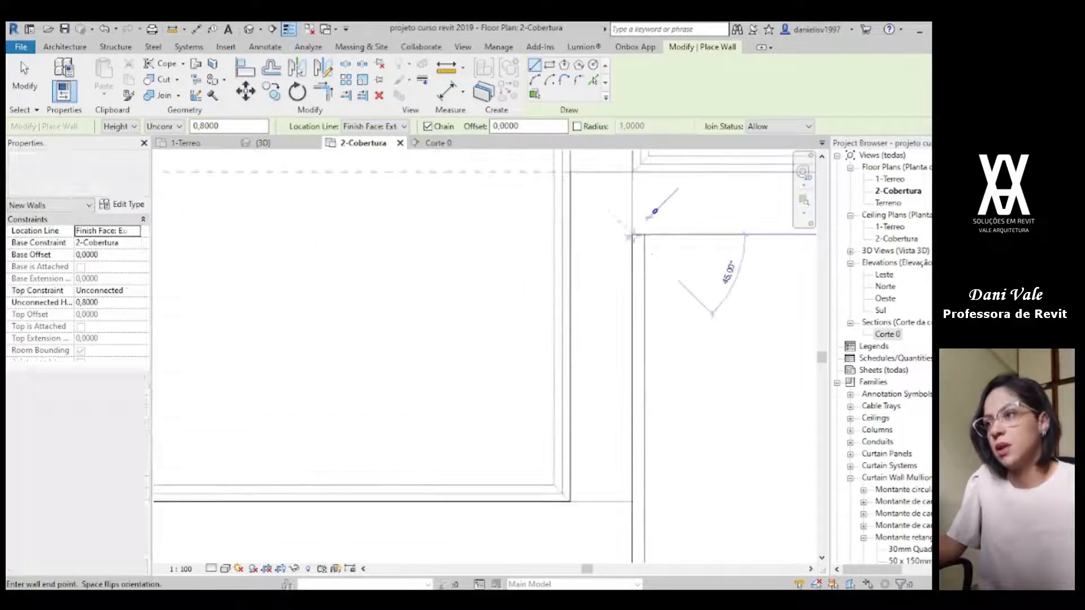
middle_drag(746, 263, 128, 364)
scroll(526, 312, down, 1)
middle_drag(671, 311, 268, 300)
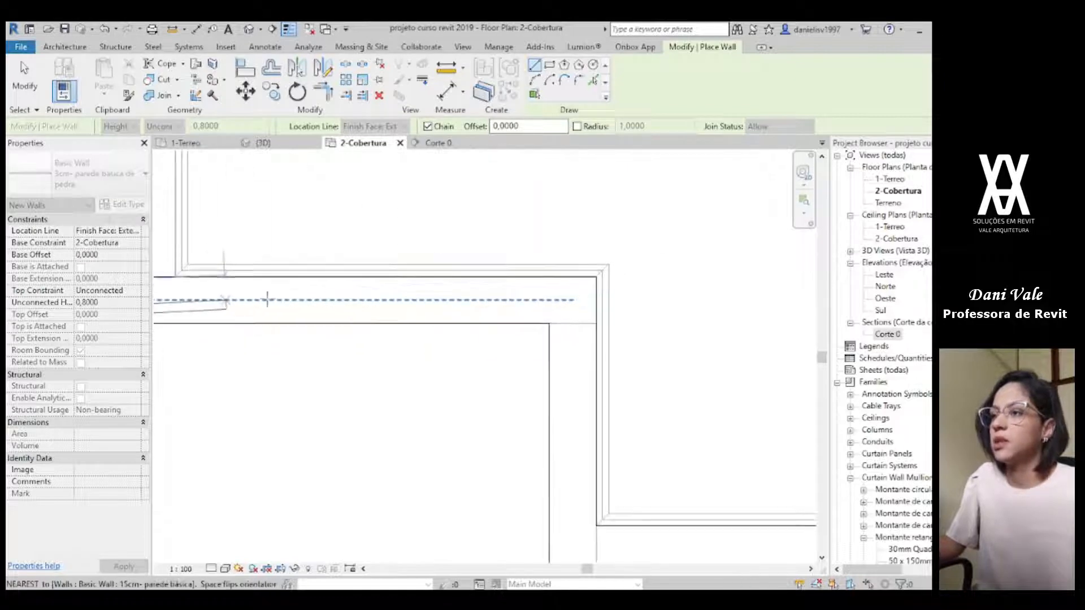
click(552, 323)
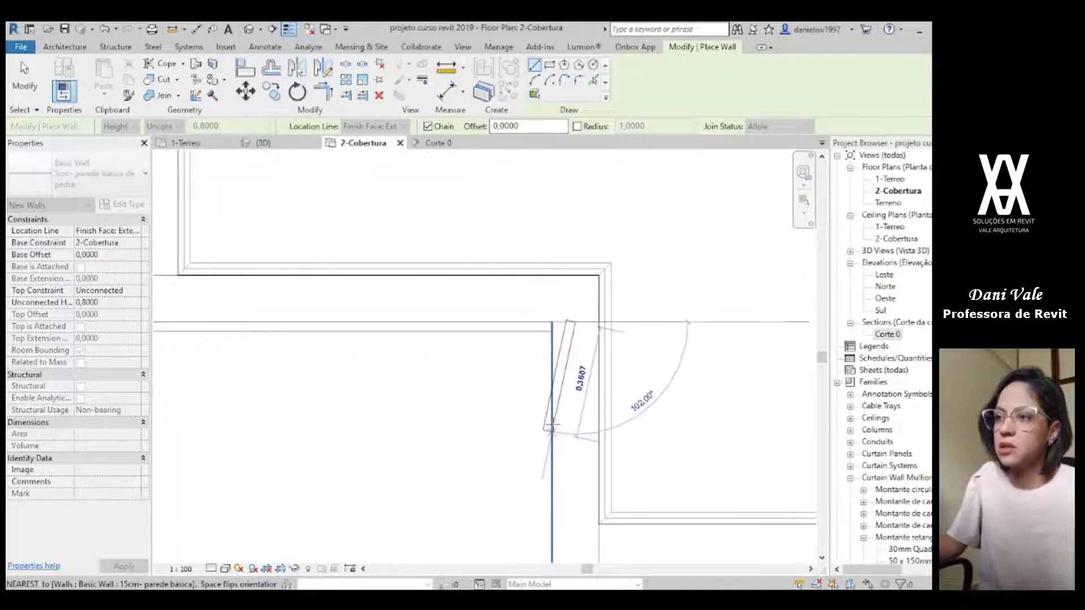
Step: Continue the stone wall along the other side of the recess and the front-right parapet to its far end
middle_drag(559, 441, 496, 177)
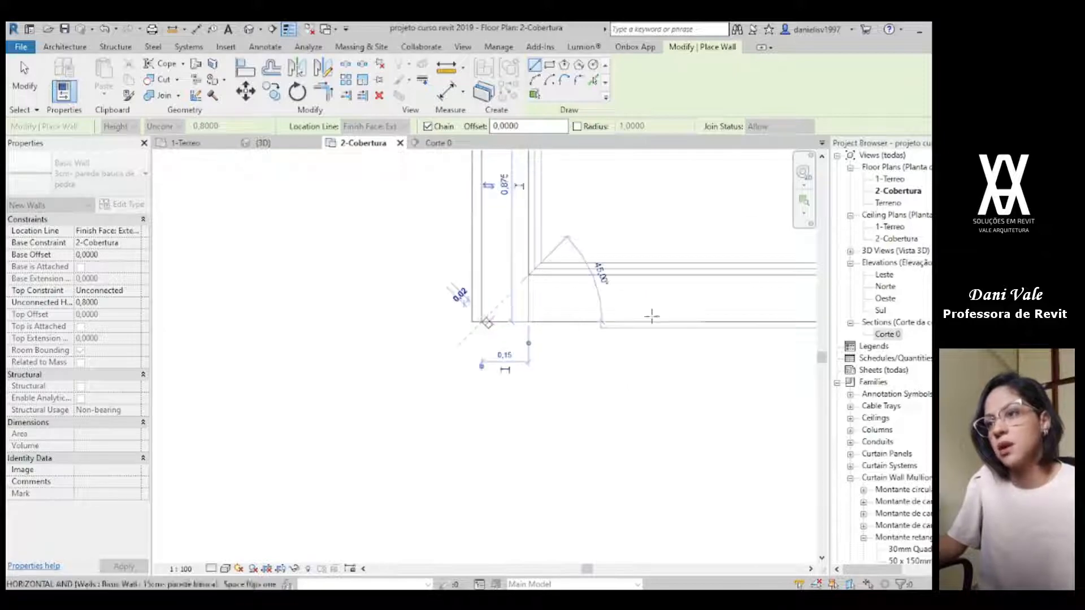
scroll(683, 317, down, 1)
middle_drag(707, 339, 164, 507)
scroll(636, 499, down, 1)
middle_drag(636, 500, 78, 351)
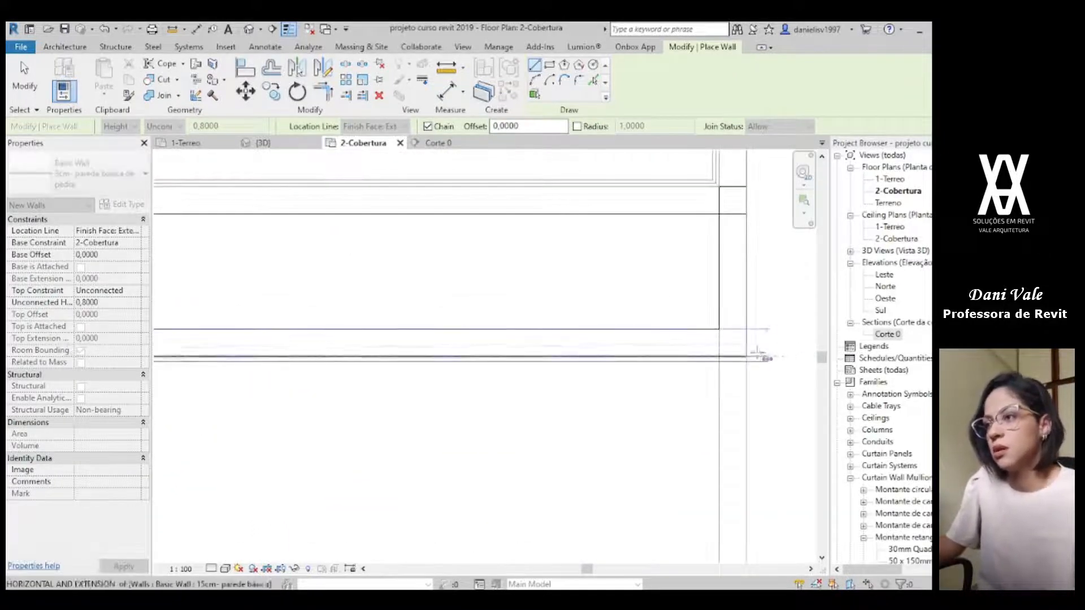
click(746, 357)
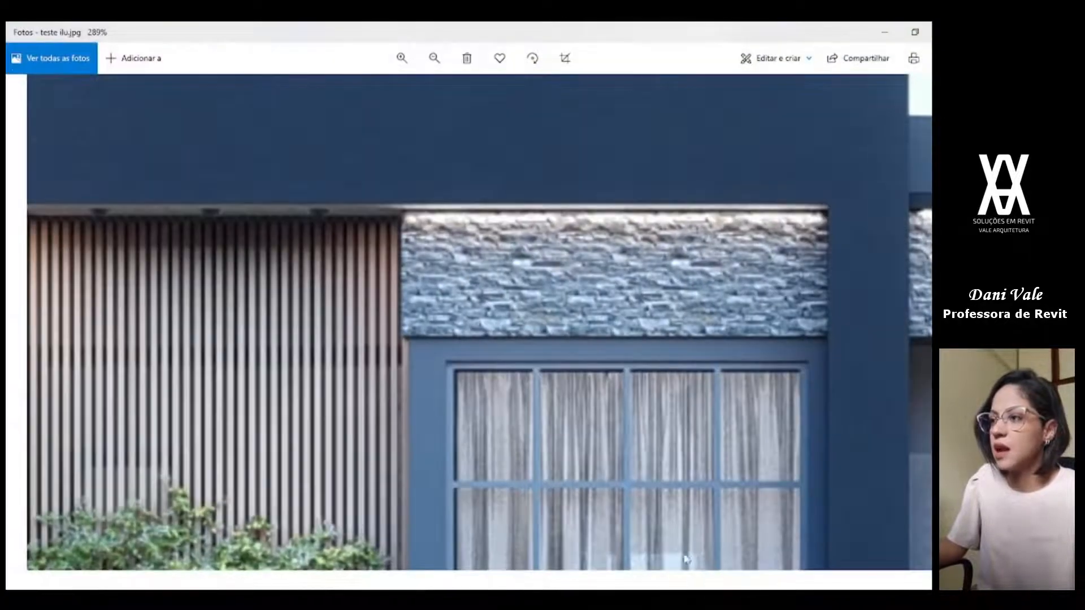
Step: Switch to the facade render and examine how the stone band runs above the garage door and where it ends
scroll(676, 396, down, 5)
drag(755, 389, 266, 392)
scroll(560, 365, up, 1)
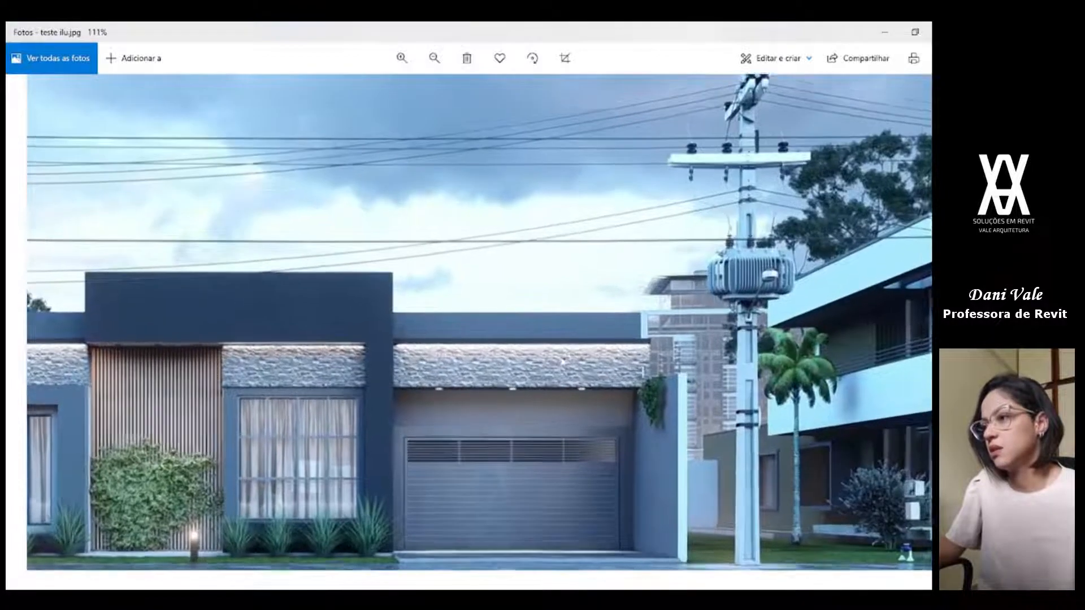
scroll(559, 365, up, 3)
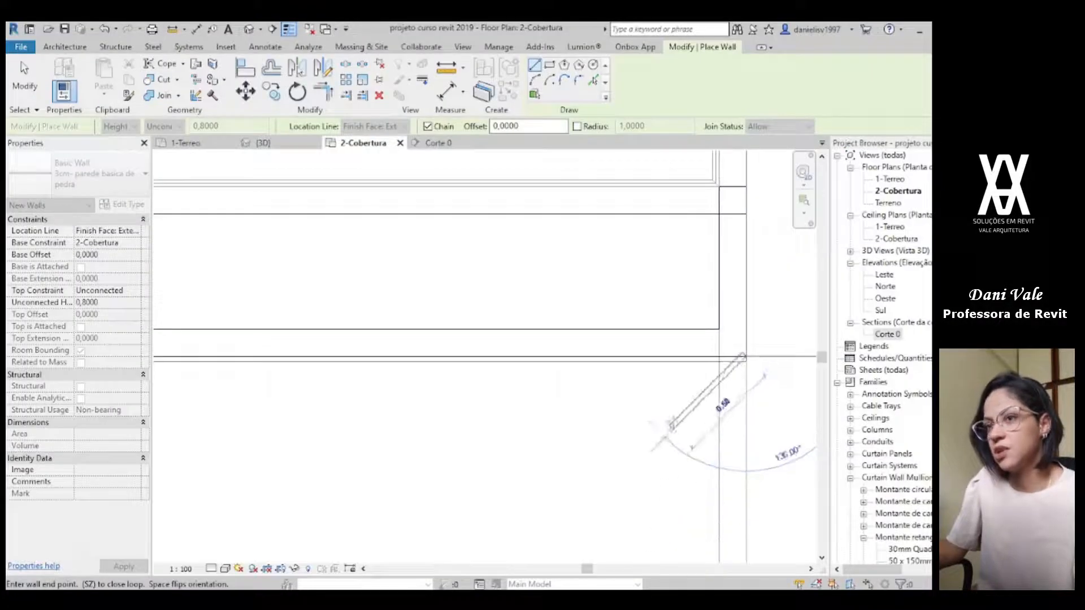
Step: End the wall chain in Revit and inspect the stone walls at the front-left parapet corner in the 3D view
key(Escape)
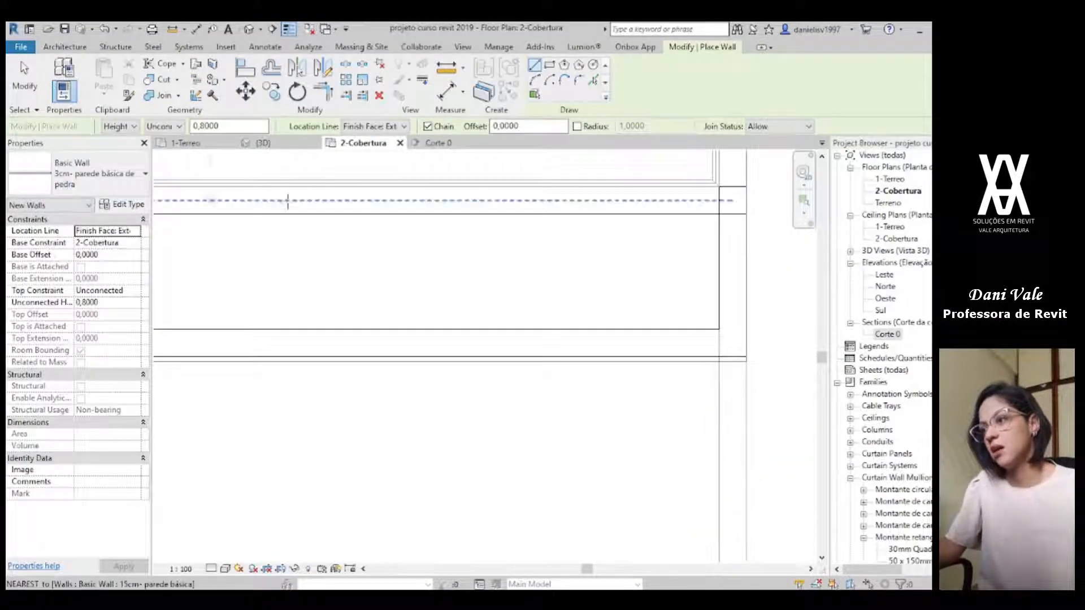
click(304, 144)
scroll(421, 384, down, 1)
scroll(425, 373, up, 2)
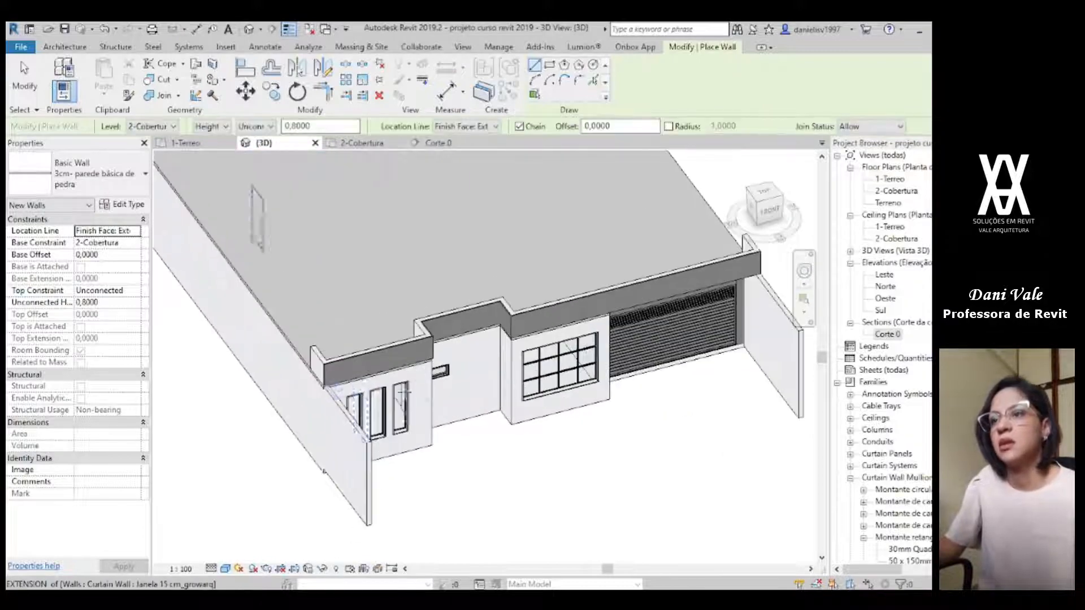
scroll(365, 396, up, 2)
key(Escape)
click(336, 374)
key(Escape)
scroll(320, 370, up, 3)
scroll(320, 368, up, 1)
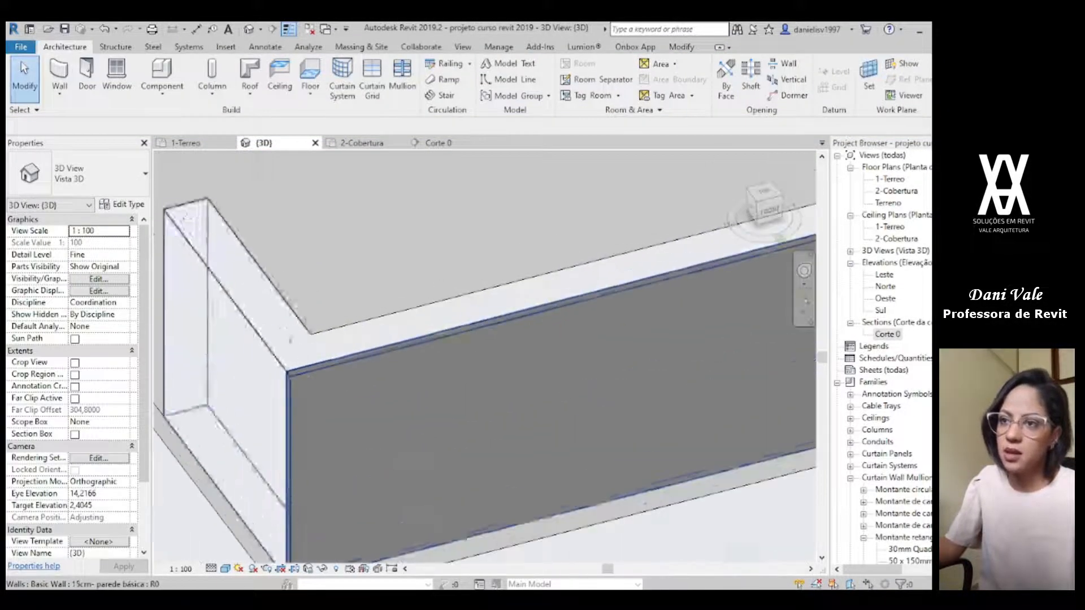
scroll(376, 436, down, 2)
scroll(492, 443, down, 2)
scroll(492, 444, down, 2)
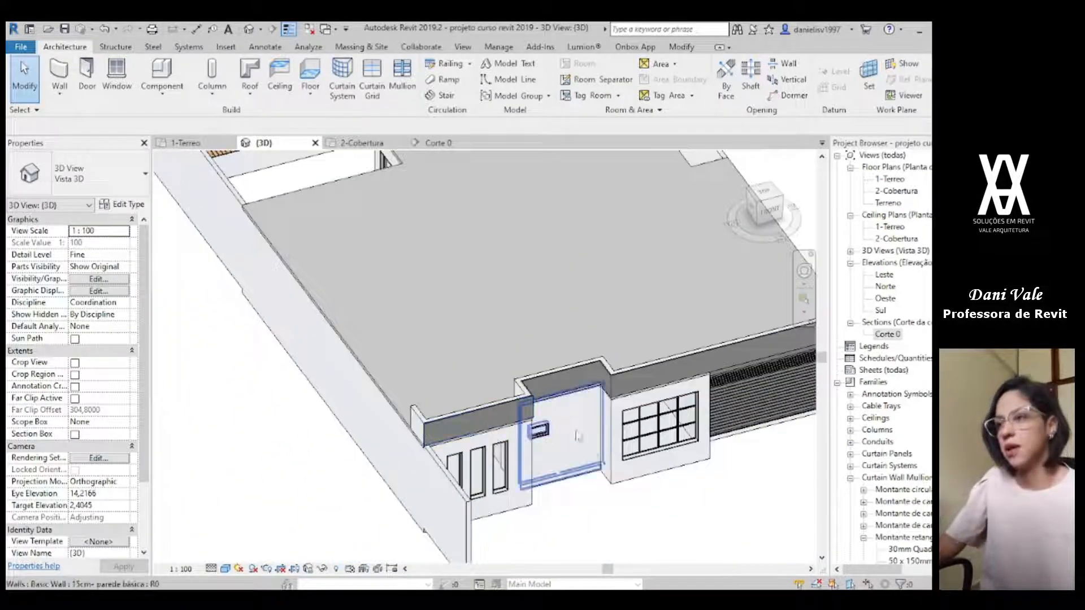
Step: Examine the stone walls around the front recess in 3D and compare them with the stone band and frame in the facade render
middle_drag(591, 452, 472, 418)
click(508, 335)
shift+middle_drag(576, 472, 513, 345)
scroll(491, 325, up, 4)
key(Escape)
mouse_move(499, 383)
shift+middle_down()
mouse_move(460, 368)
mouse_move(501, 344)
mouse_move(474, 329)
mouse_move(494, 376)
shift+middle_up()
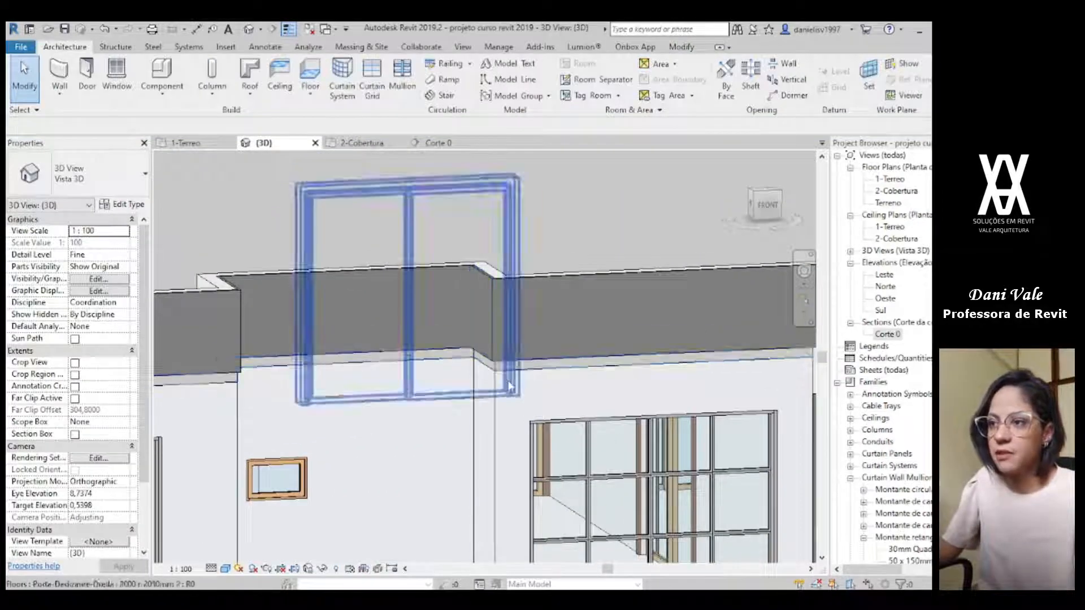
scroll(509, 377, down, 2)
key(alt+Tab)
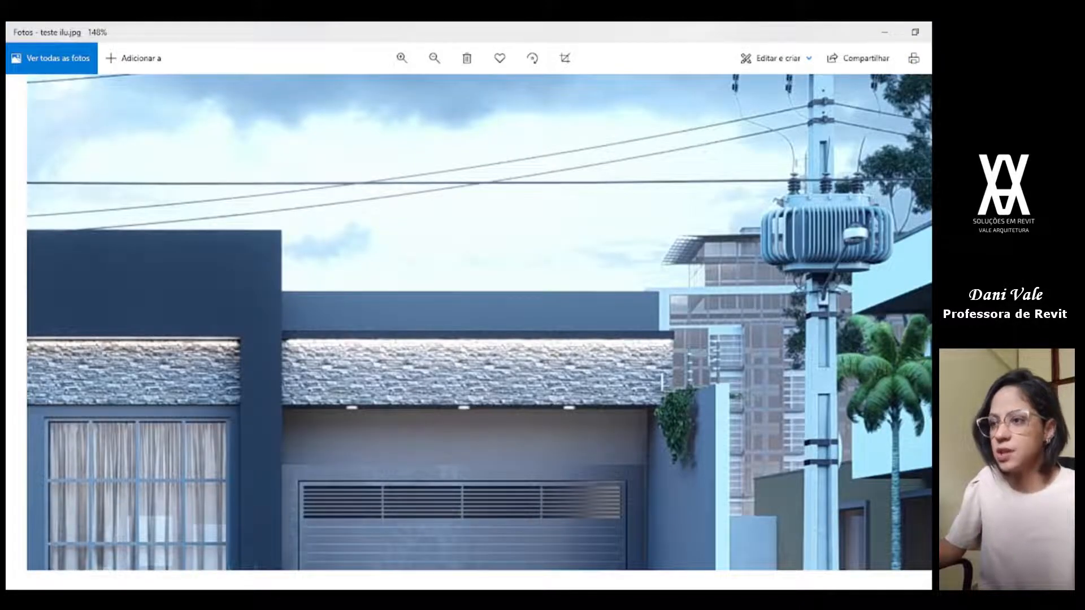
scroll(233, 431, down, 4)
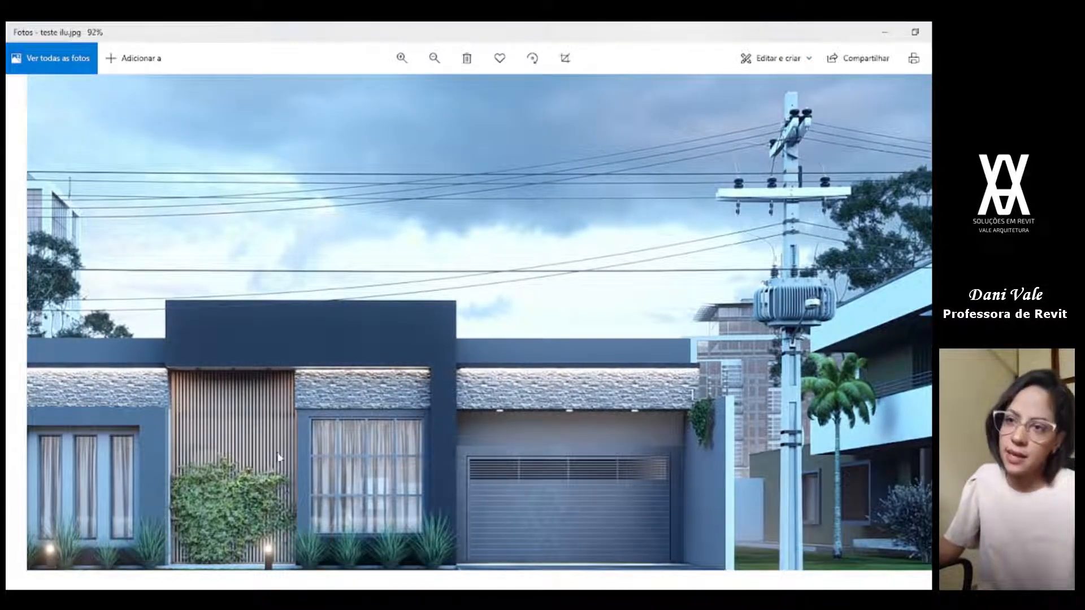
Step: Switch back to Revit and examine the stone wall and the recessed front from several angles in 3D
key(alt+Tab)
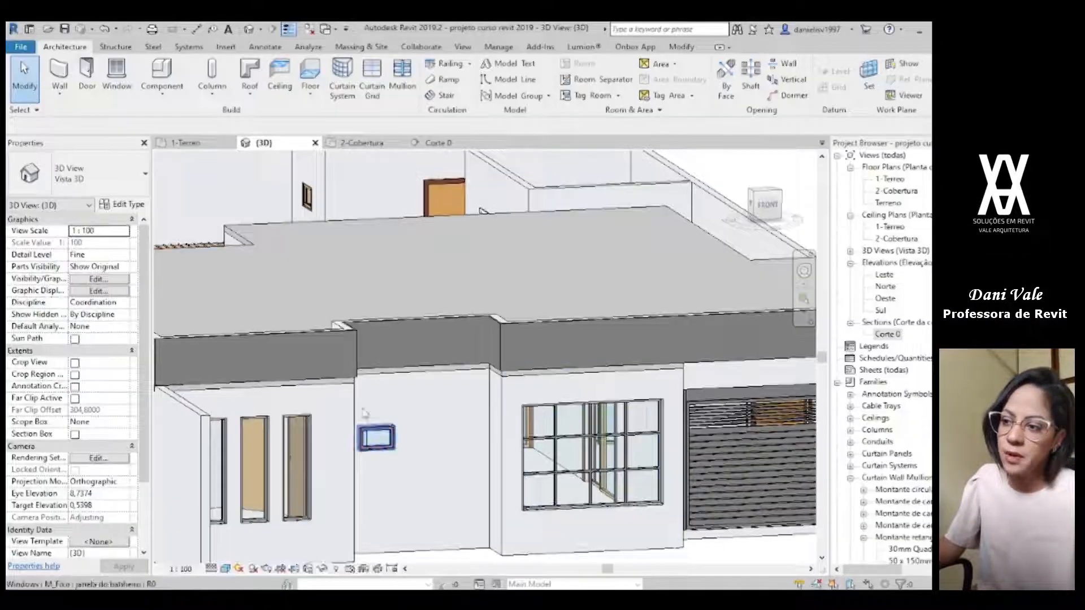
click(410, 343)
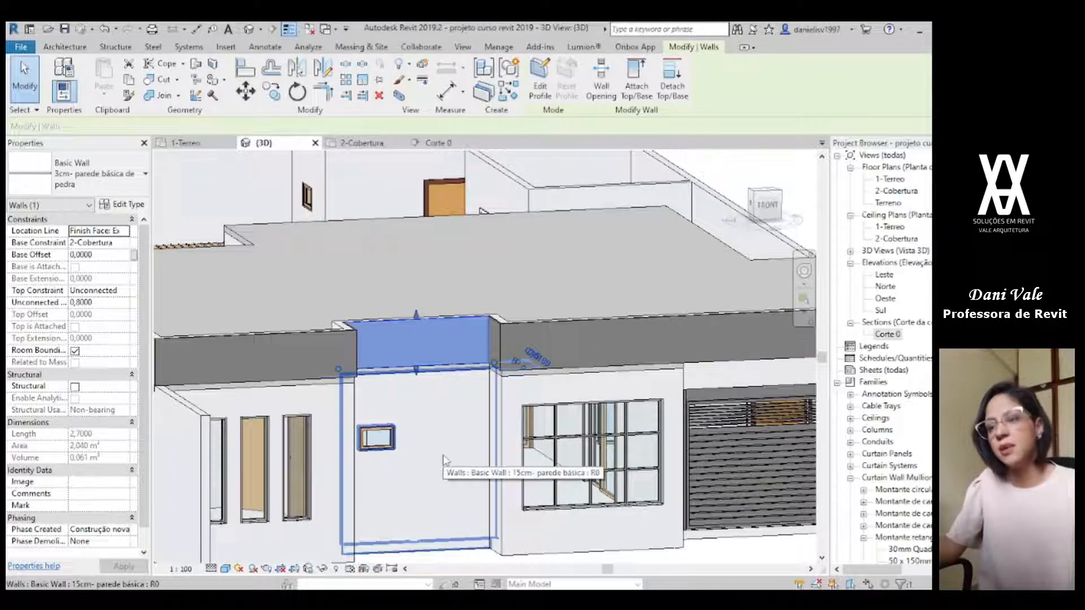
key(Escape)
scroll(443, 461, down, 4)
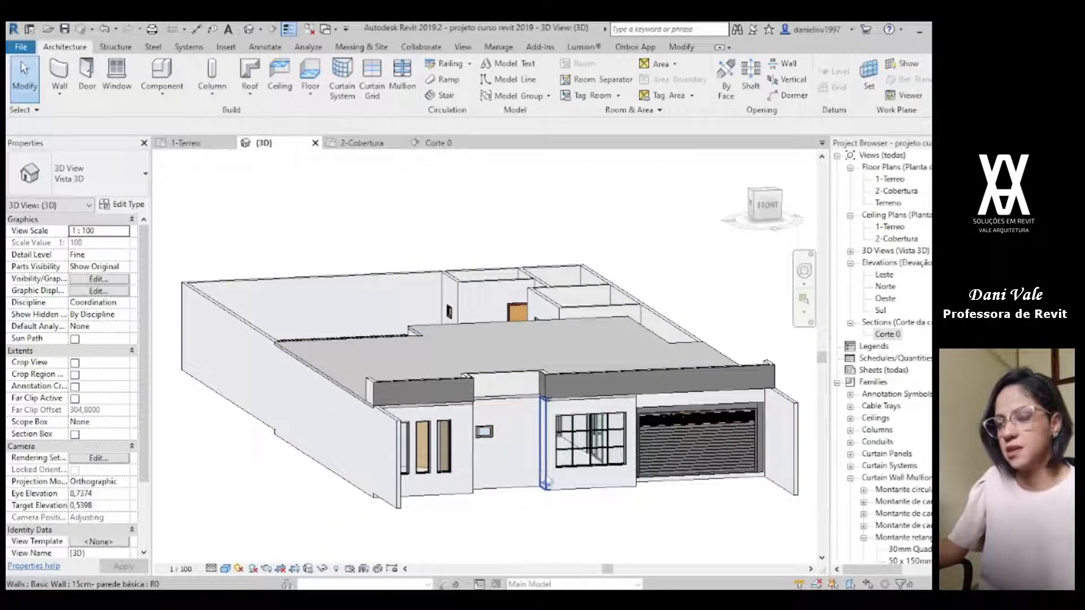
shift+middle_drag(551, 488, 488, 517)
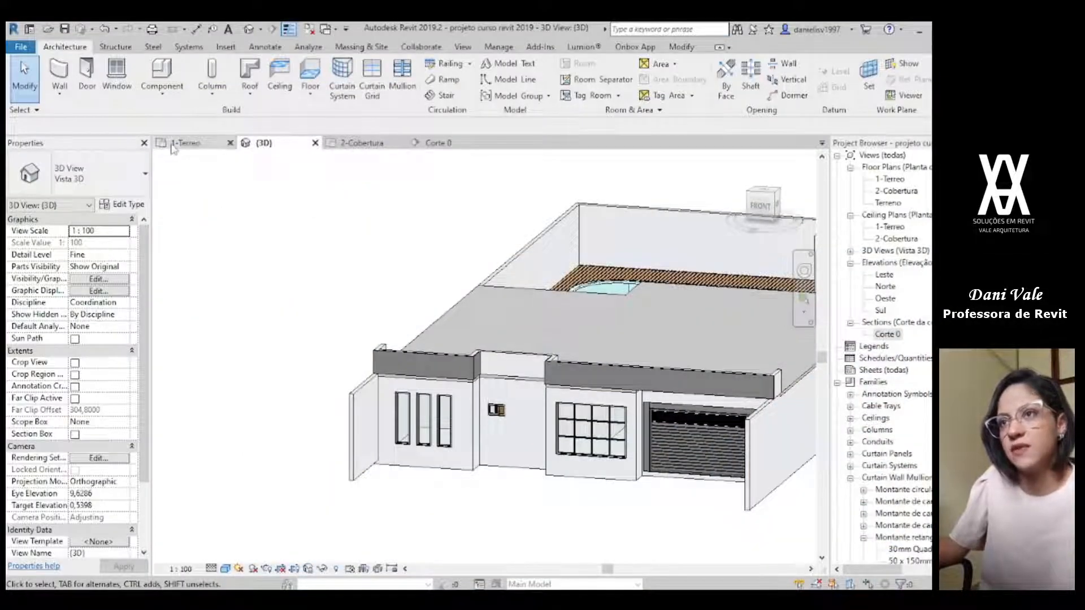
Step: Start a wall on the 1-Terreo plan using the type 15cm- parede básica
click(172, 146)
click(60, 79)
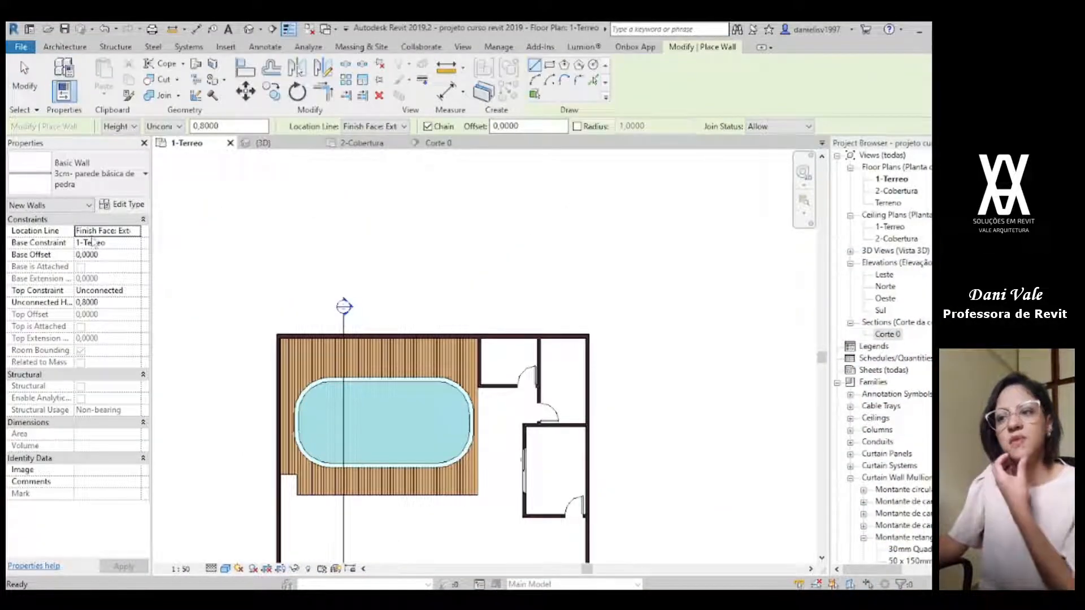
click(95, 180)
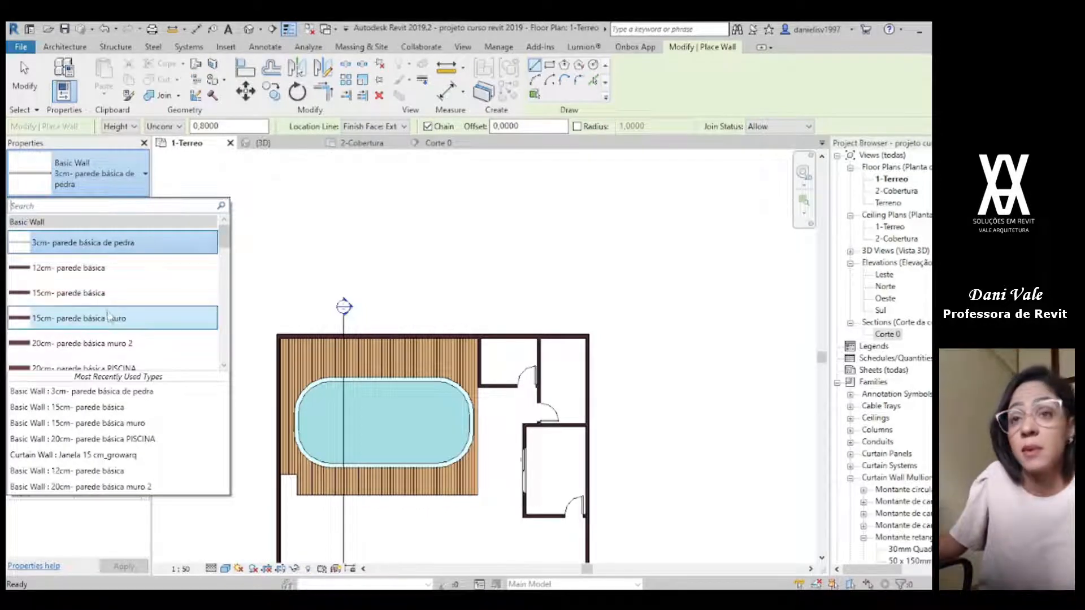
scroll(127, 349, down, 1)
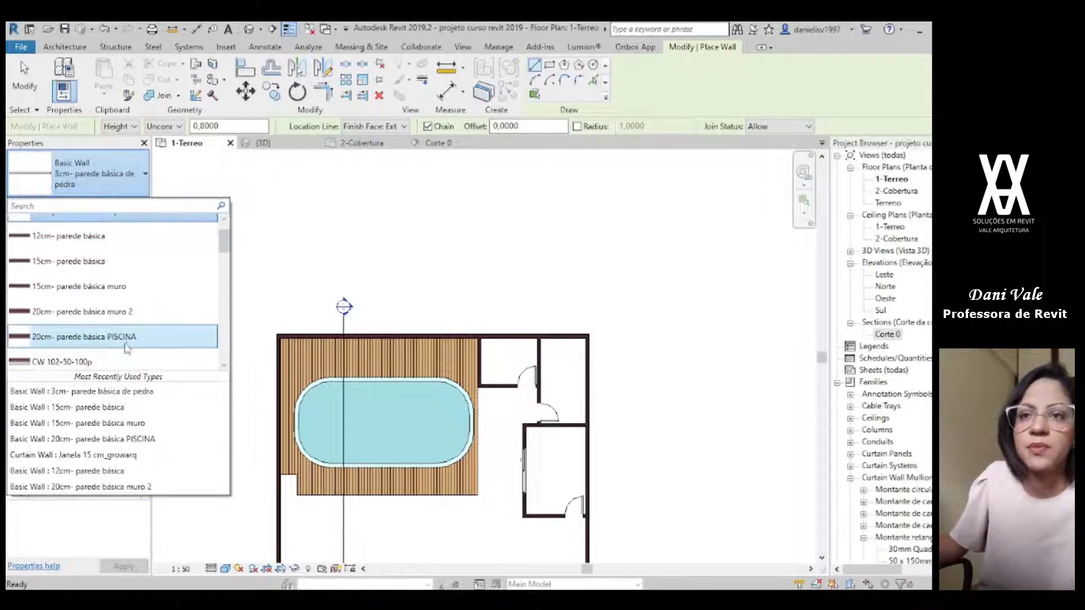
scroll(142, 311, up, 1)
click(137, 296)
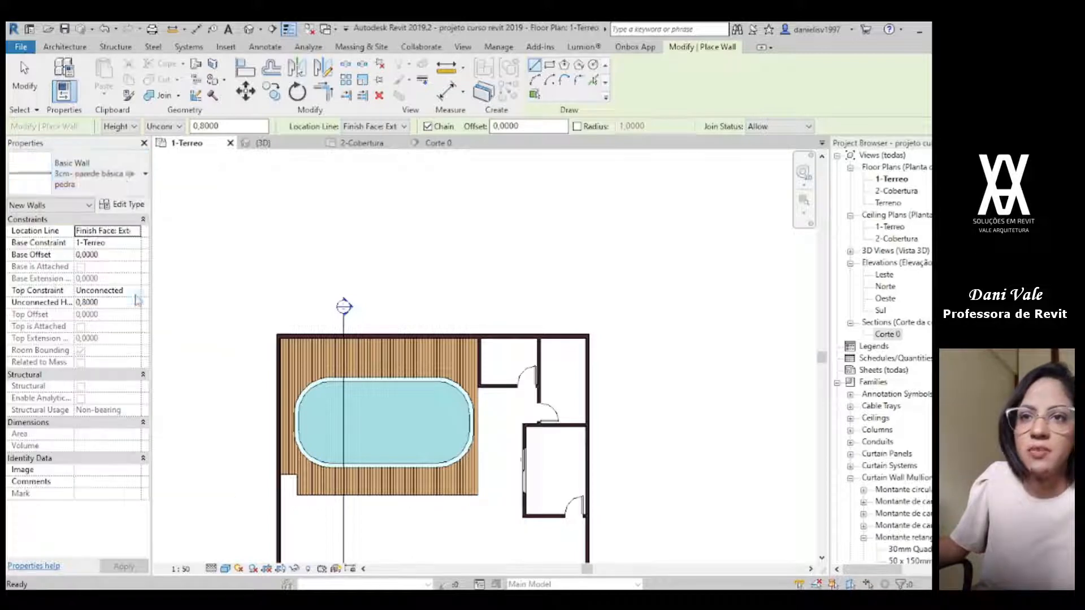
Step: Draw a 0.40 m wall straight out from the outer corner of the three-window front room beside the recess
scroll(569, 356, down, 2)
middle_drag(575, 431, 515, 120)
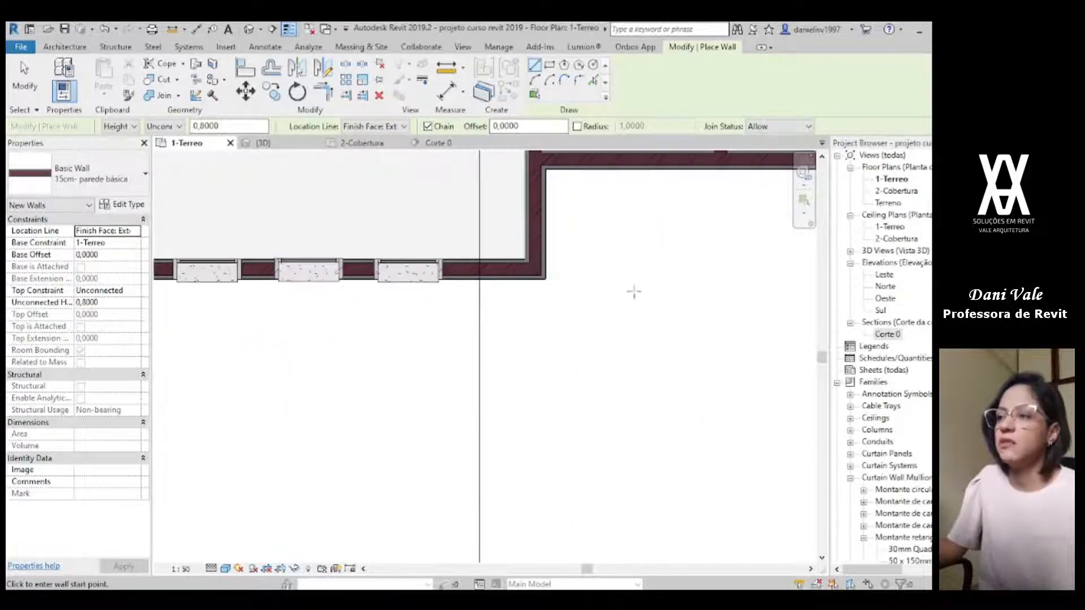
scroll(532, 292, up, 3)
scroll(511, 288, up, 3)
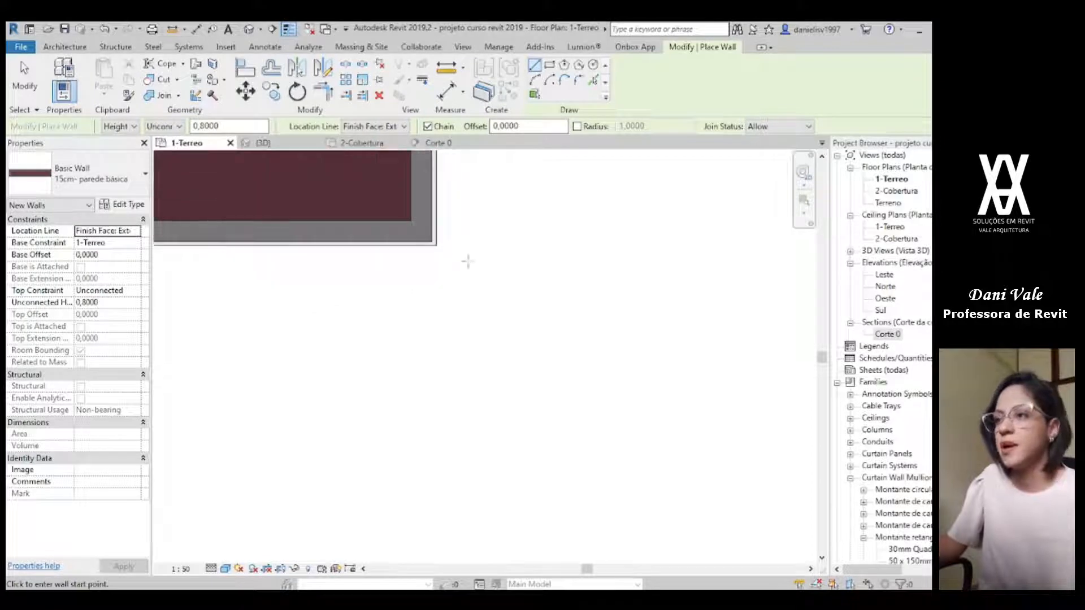
scroll(467, 255, down, 5)
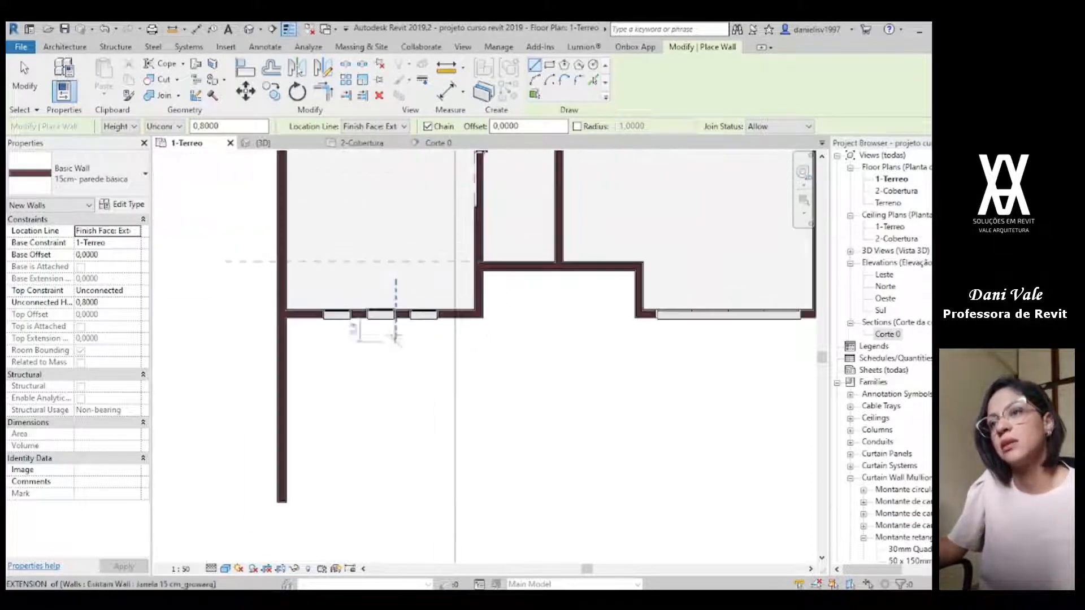
scroll(422, 333, up, 5)
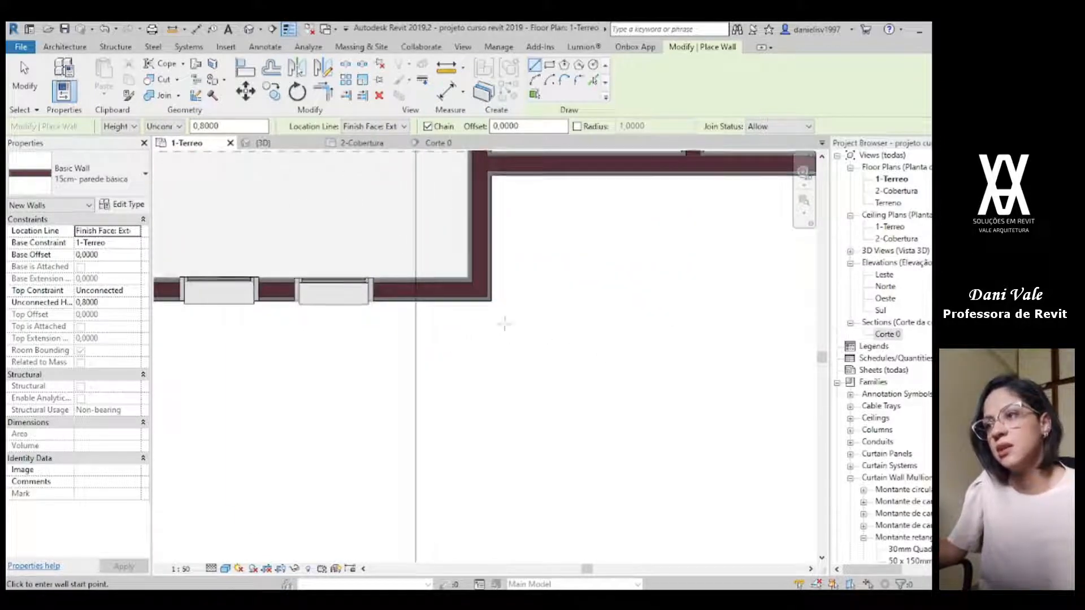
click(472, 258)
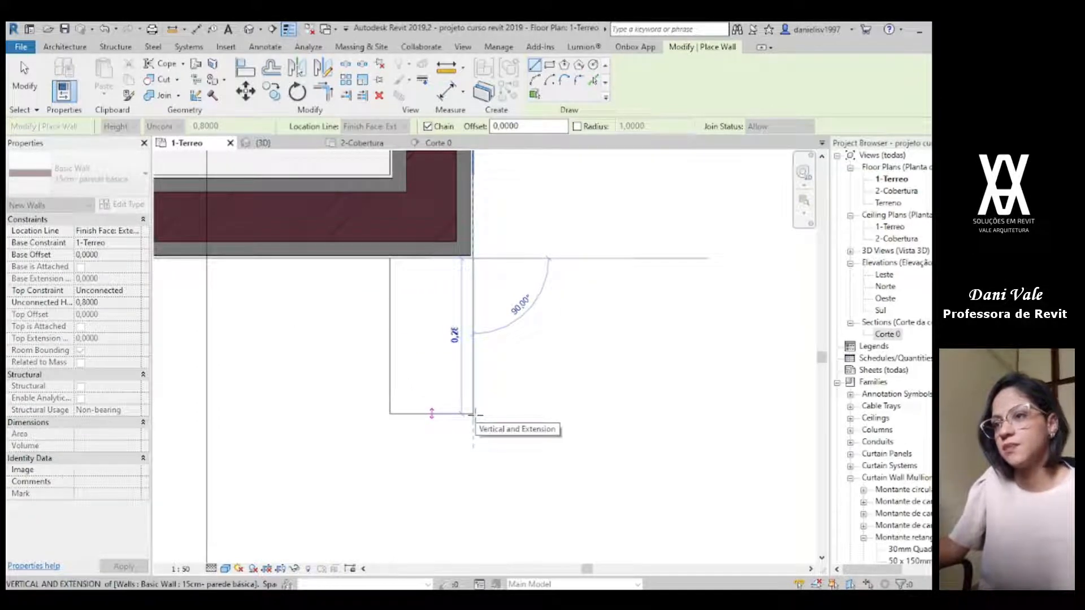
text(,40)
key(Return)
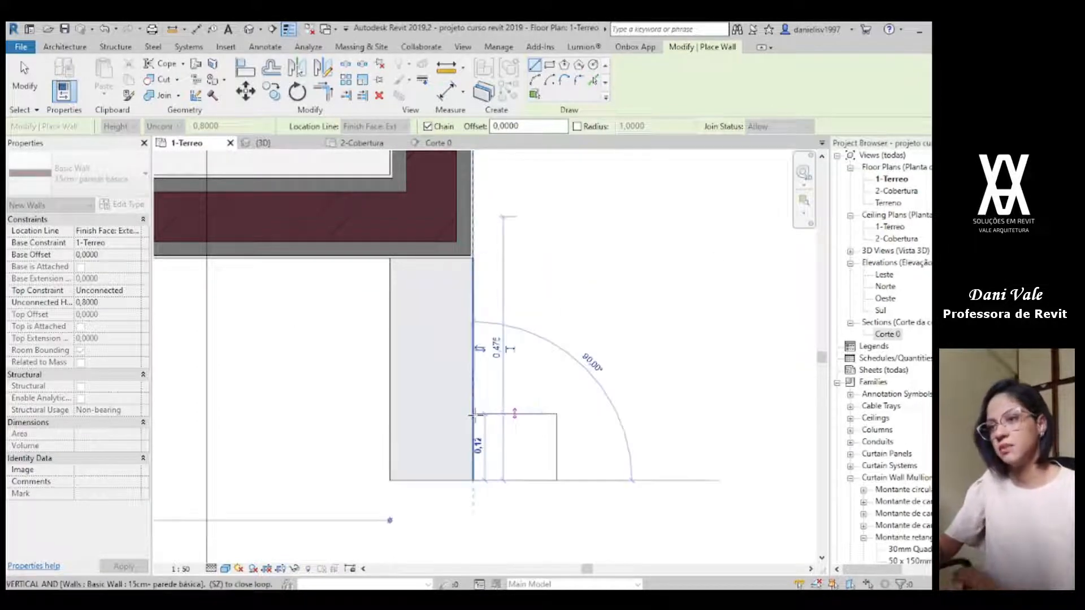
Step: Continue the chain about 0.50 m parallel to the three-window facade, return it to the facade wall, and end the chain
scroll(516, 446, down, 3)
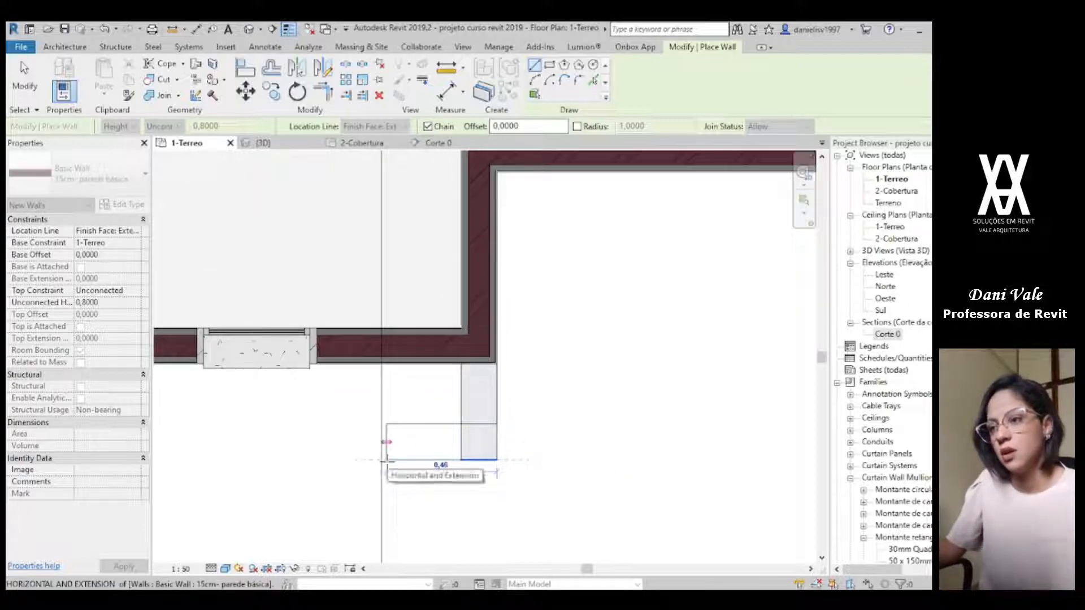
scroll(436, 476, down, 2)
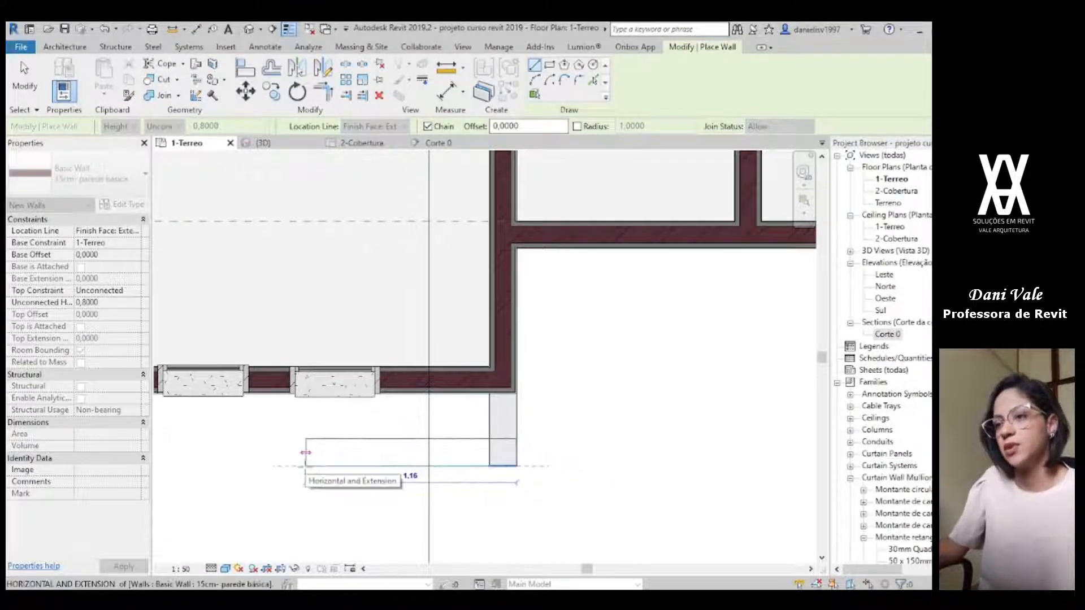
click(305, 452)
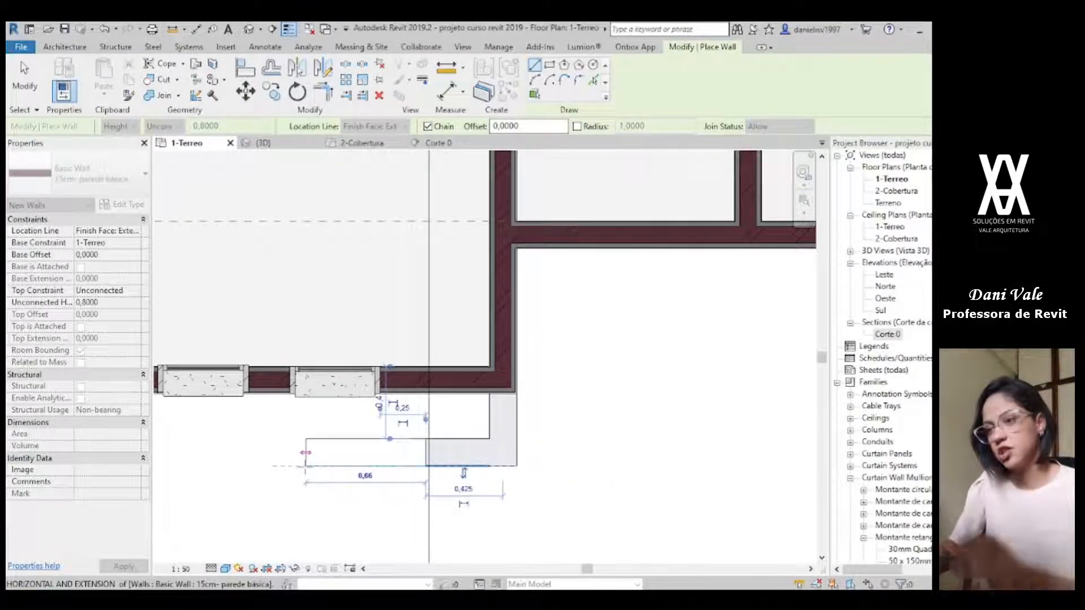
scroll(409, 399, up, 3)
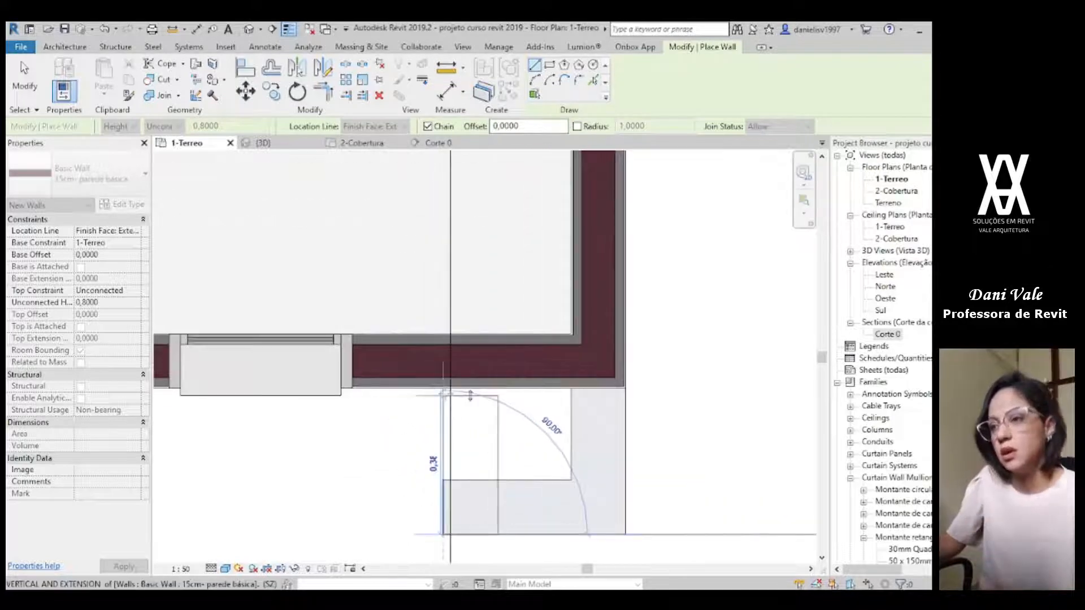
click(446, 390)
key(Escape)
key(Escape)
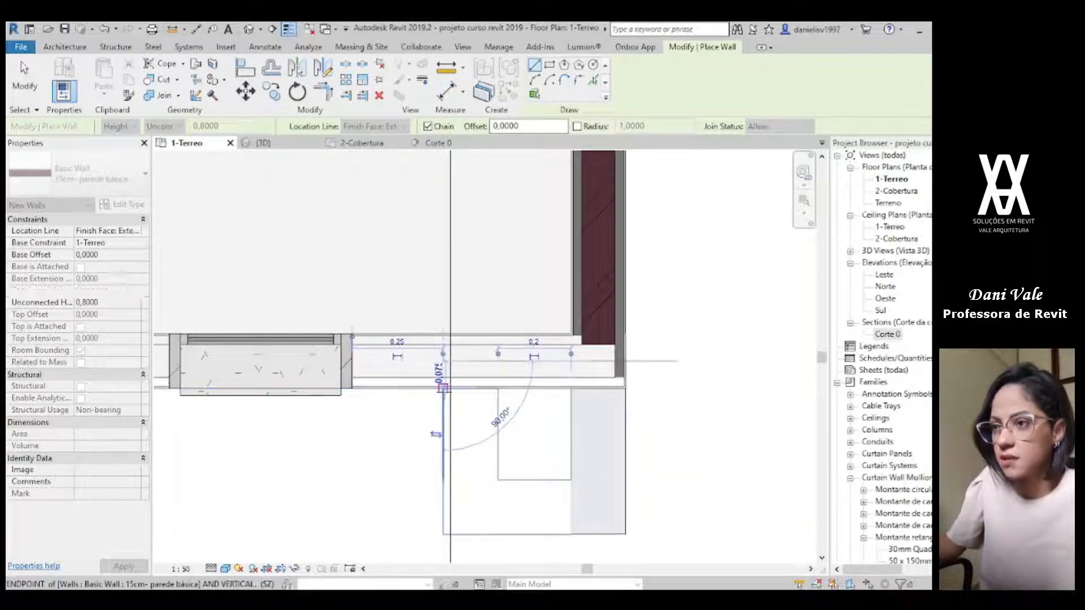
key(w)
key(a)
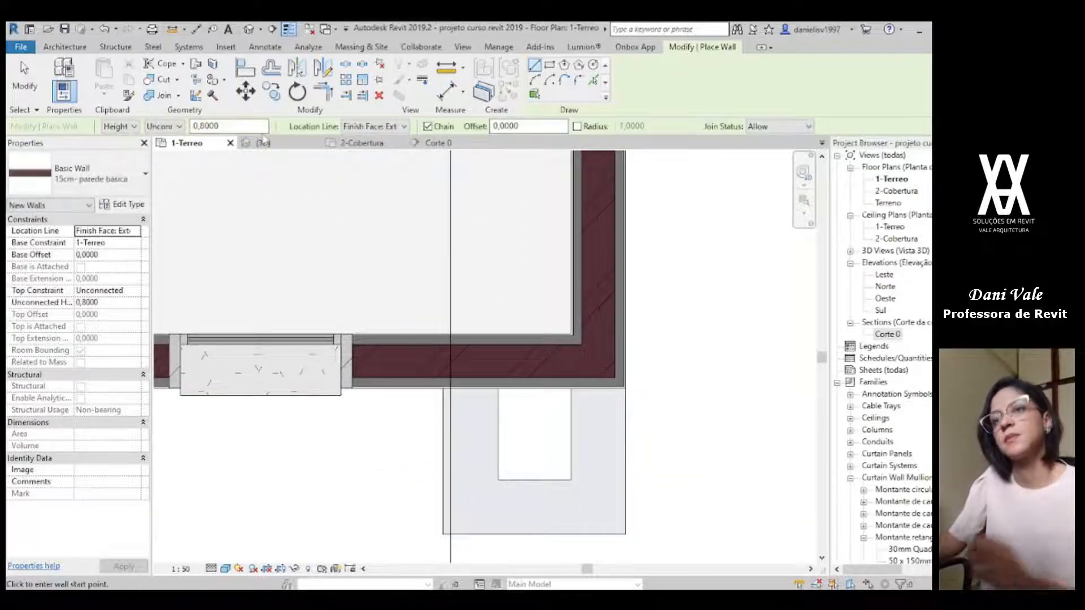
Step: Select the three new pillar walls beside the recess in 3D and open their base offset for editing
click(259, 143)
scroll(537, 350, up, 5)
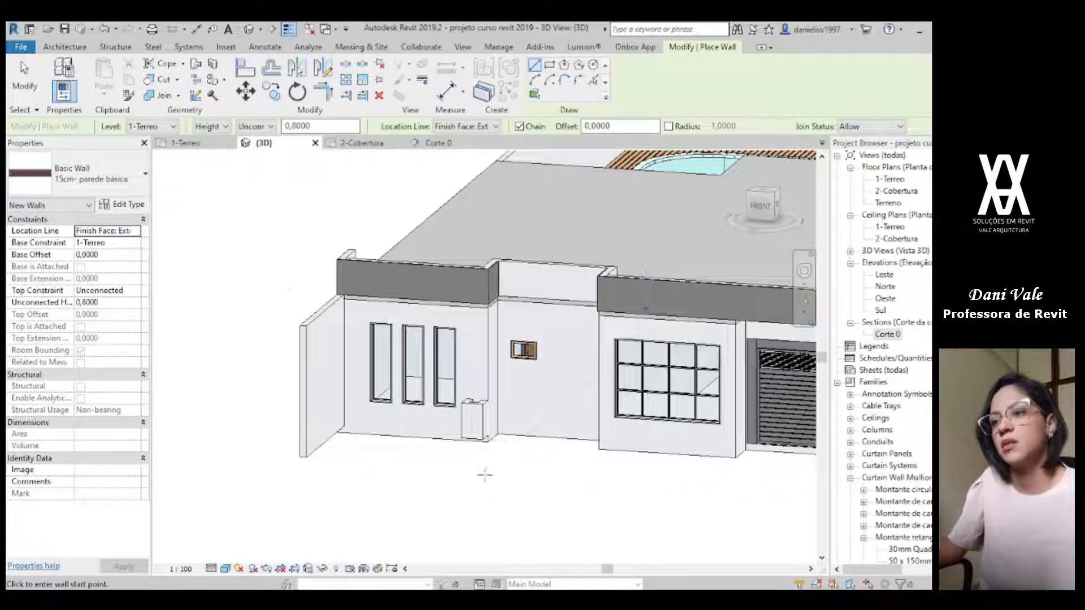
key(Escape)
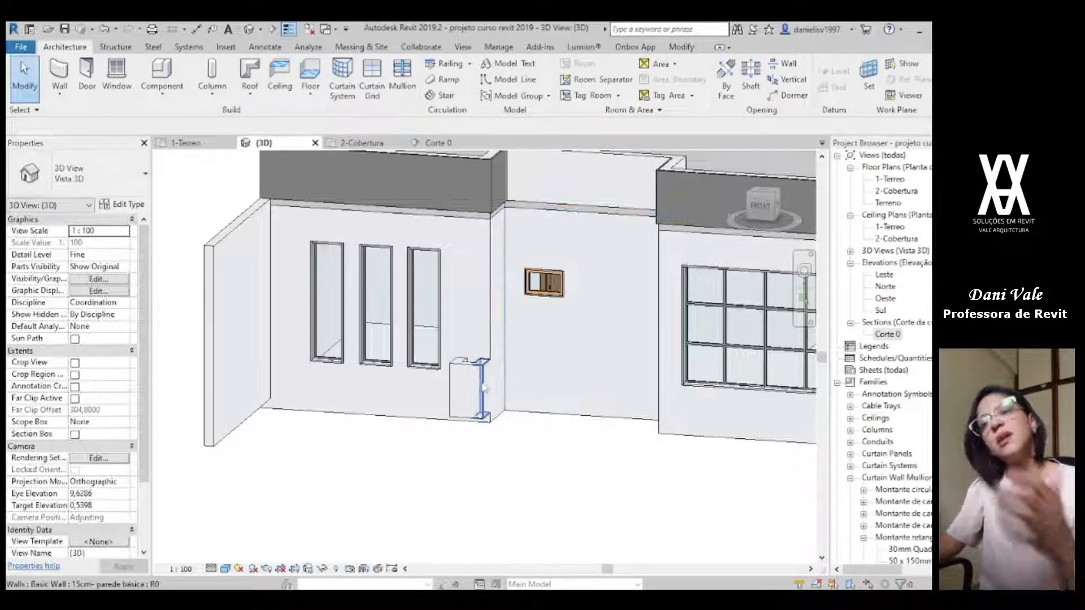
scroll(515, 370, up, 5)
click(431, 500)
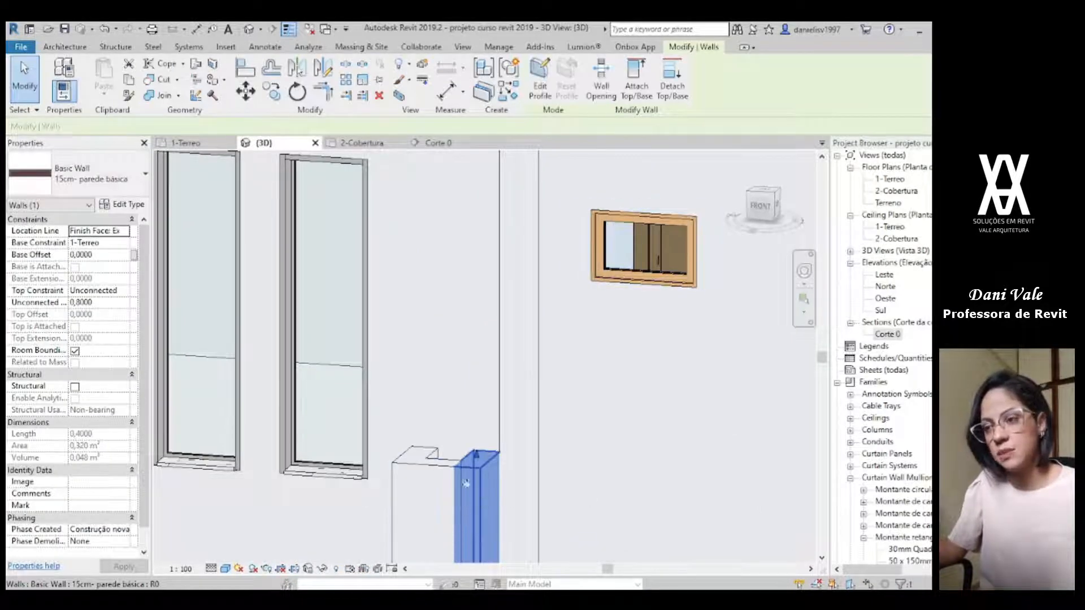
ctrl+click(439, 516)
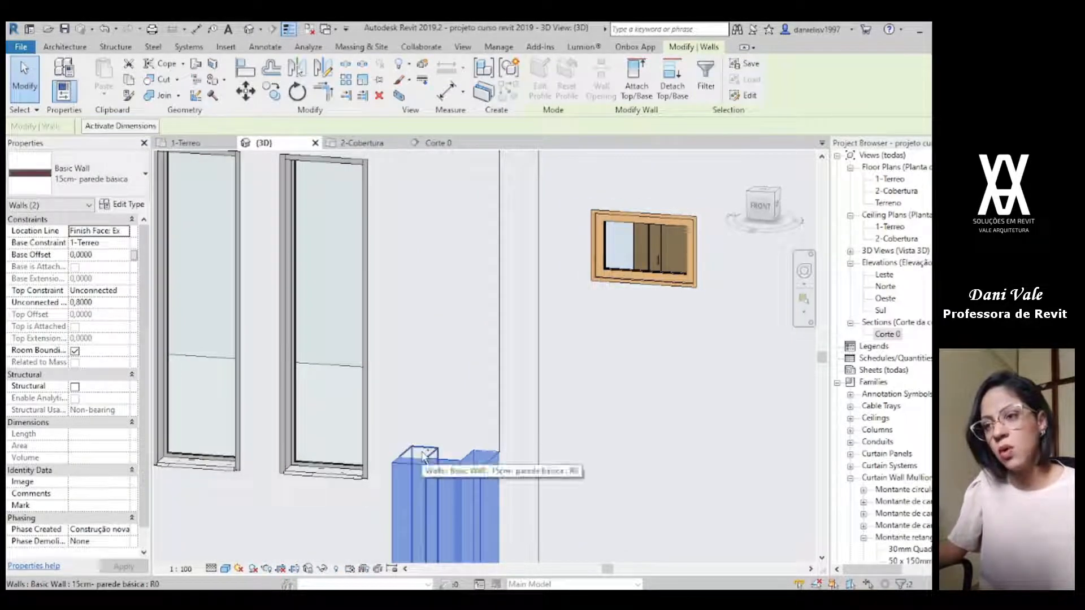
ctrl+click(425, 458)
scroll(425, 458, down, 3)
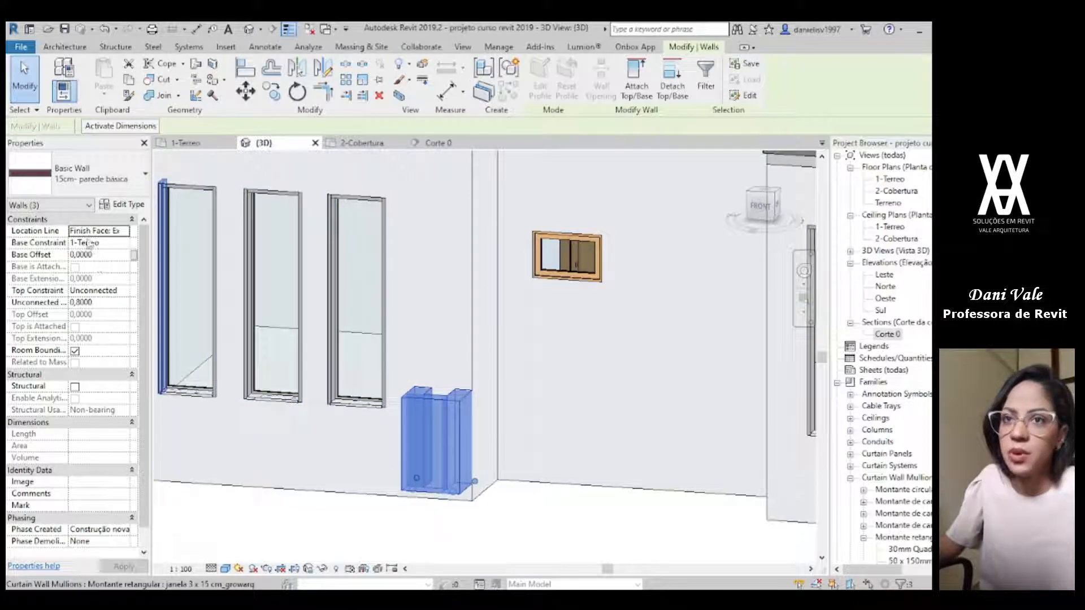
click(104, 256)
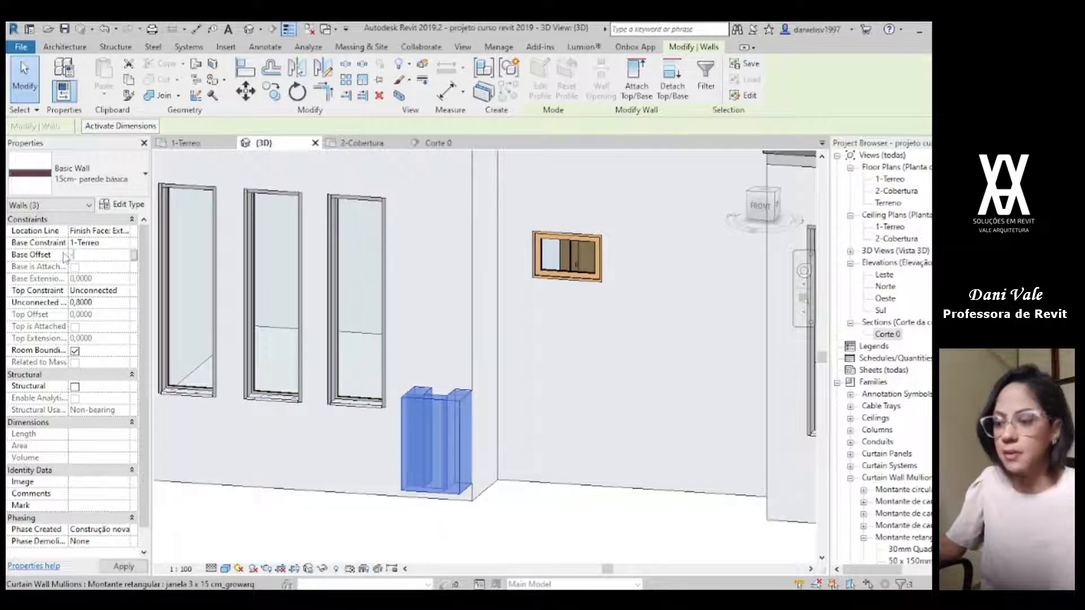
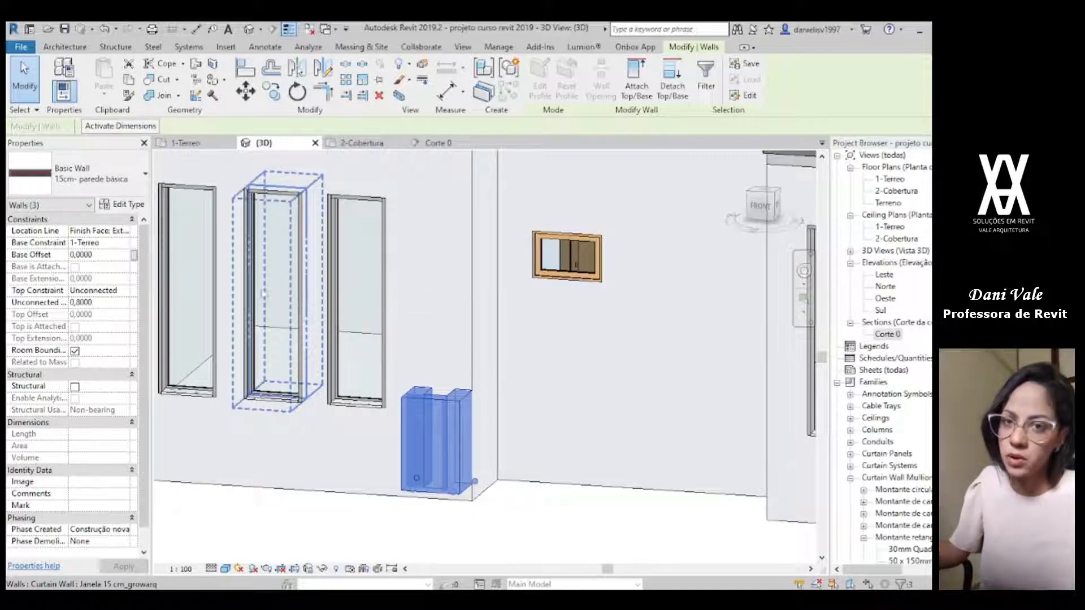
Step: Set the three pillar walls' base offset to -0.15 and constrain their top up to level 2-Cobertura
click(120, 255)
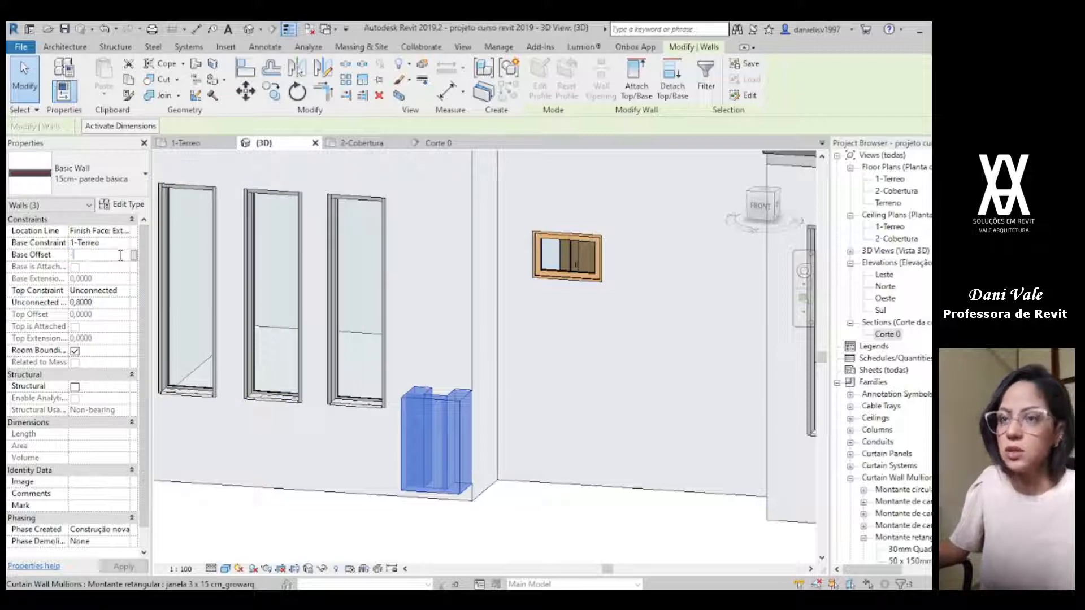
text(-,15)
key(Return)
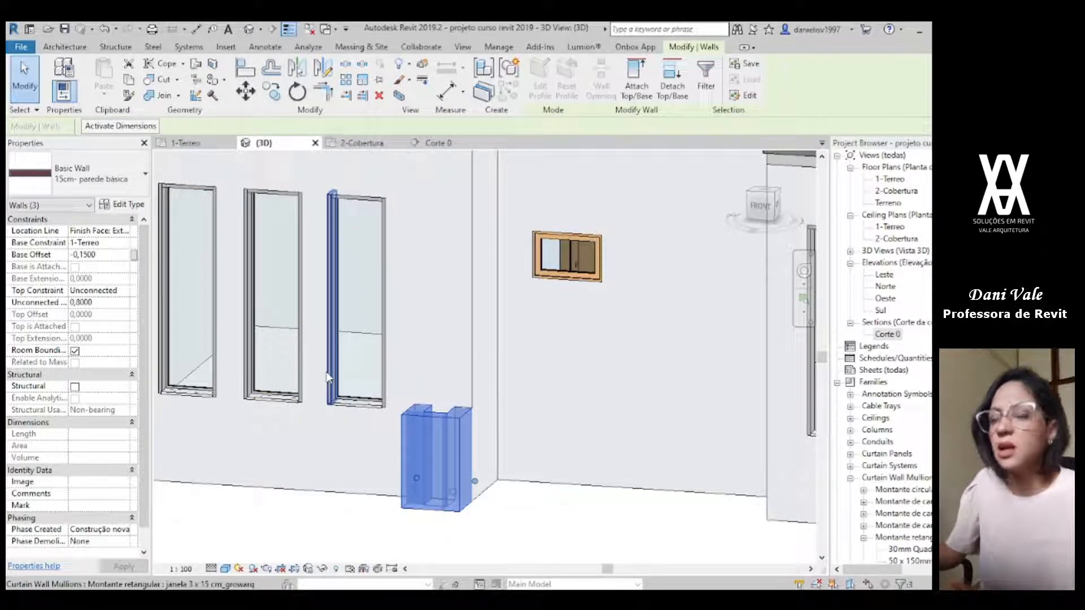
click(125, 291)
click(122, 333)
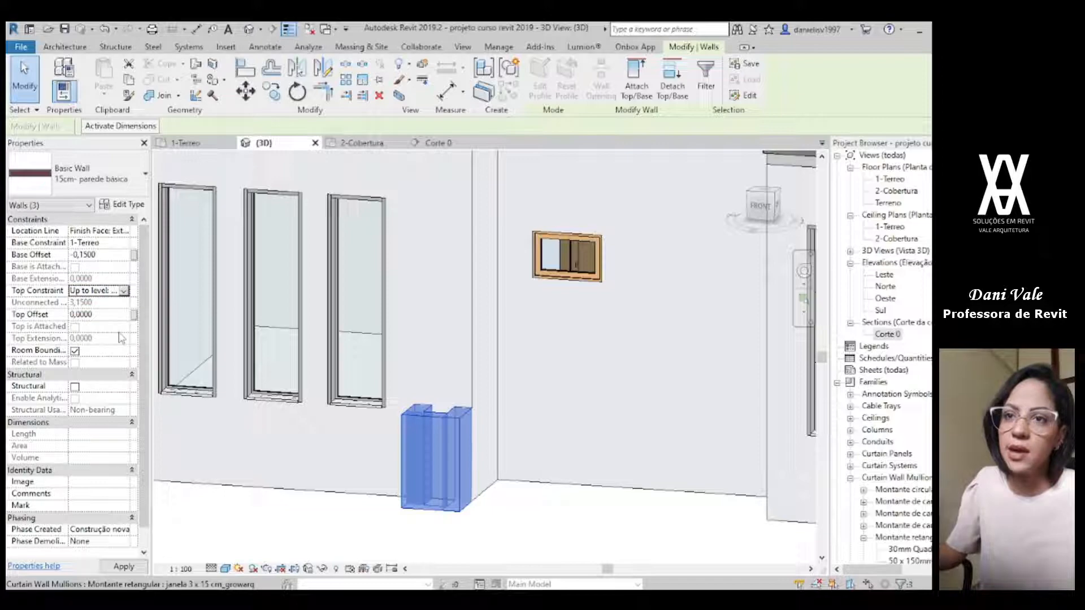
scroll(459, 294, down, 5)
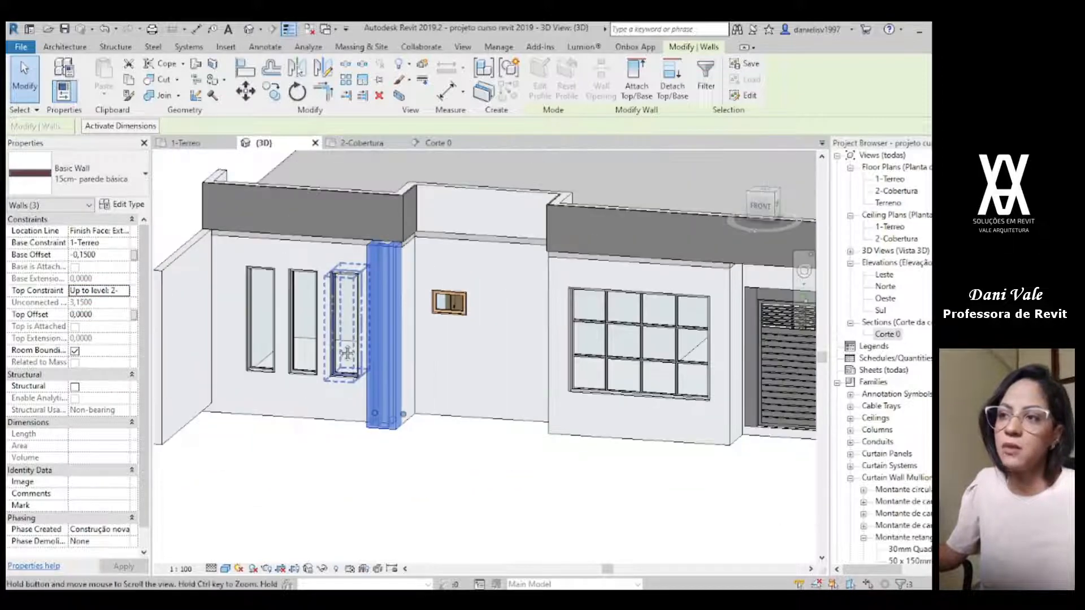
scroll(429, 286, up, 2)
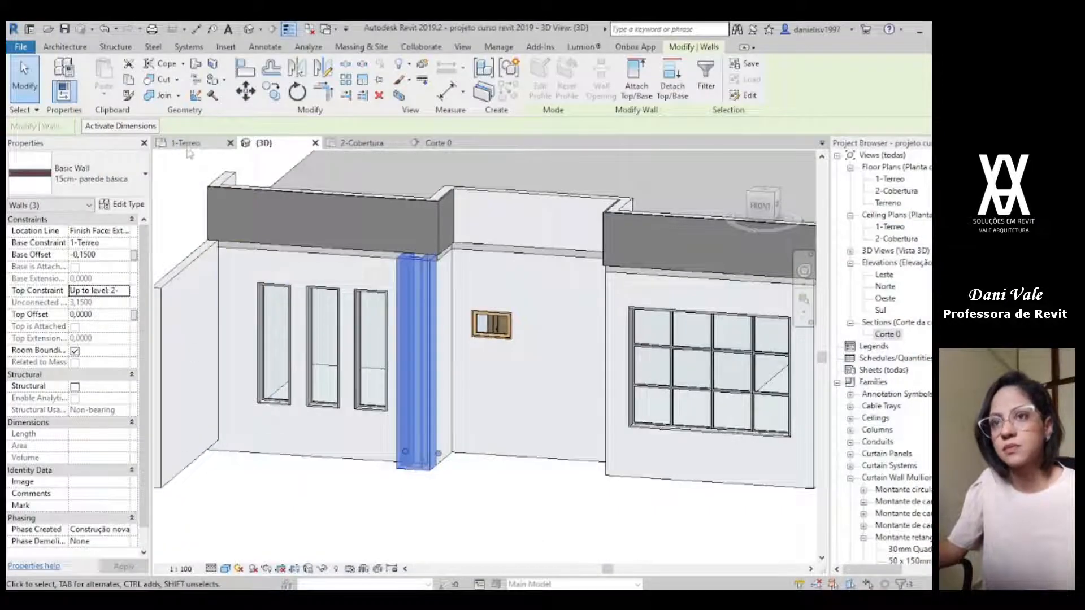
Step: On the 1-Terreo plan, draw a matching wall 0.40 m out from the facade corner beside the boundary wall, similar to the pillar's side wall
click(188, 145)
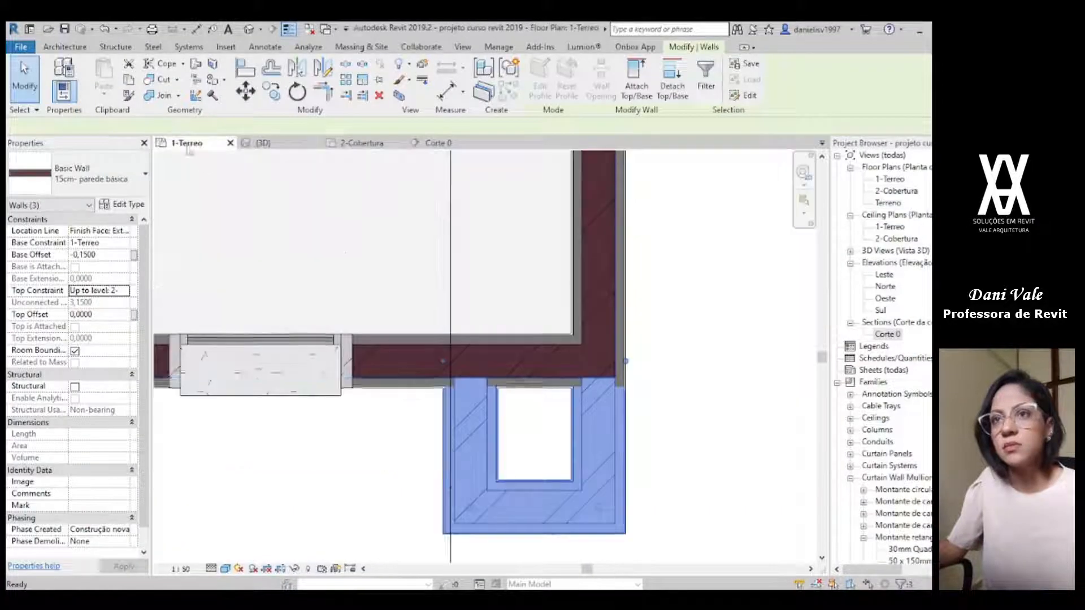
scroll(429, 339, down, 1)
middle_drag(489, 441, 604, 463)
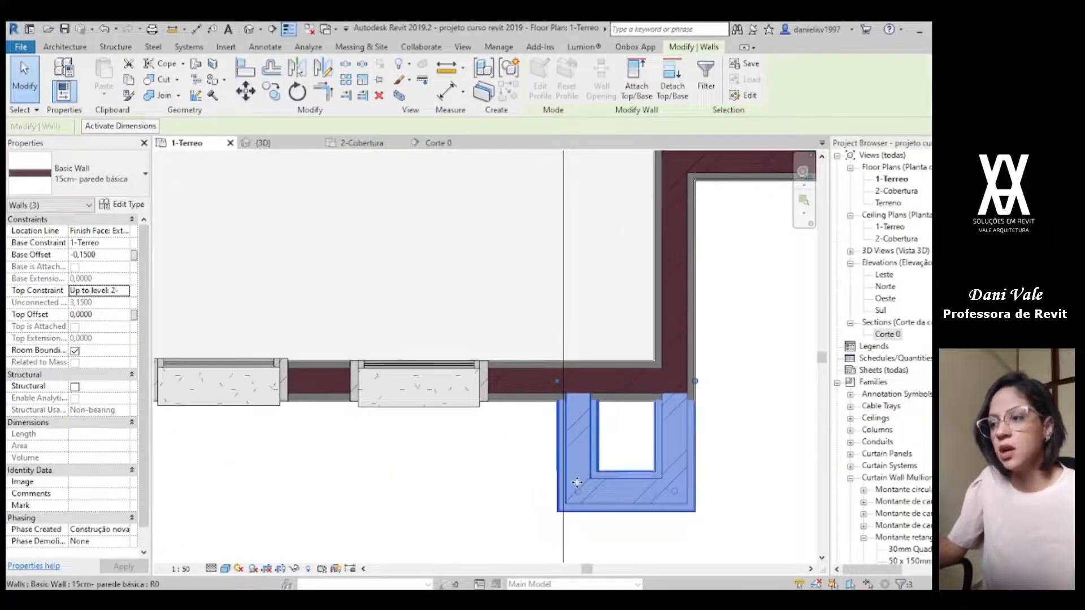
scroll(577, 482, down, 3)
middle_drag(423, 470, 606, 470)
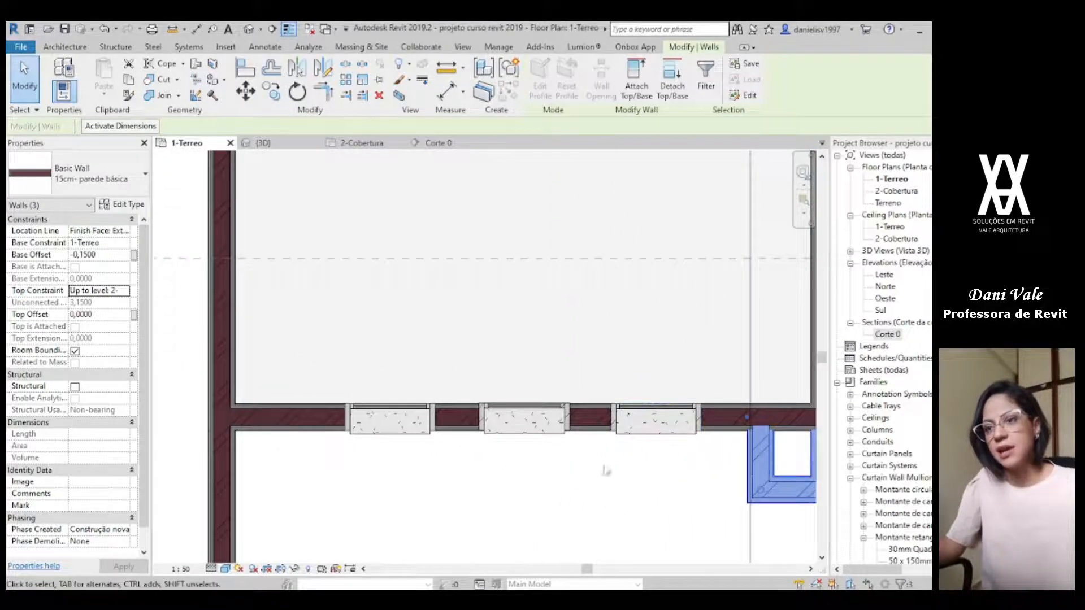
key(Escape)
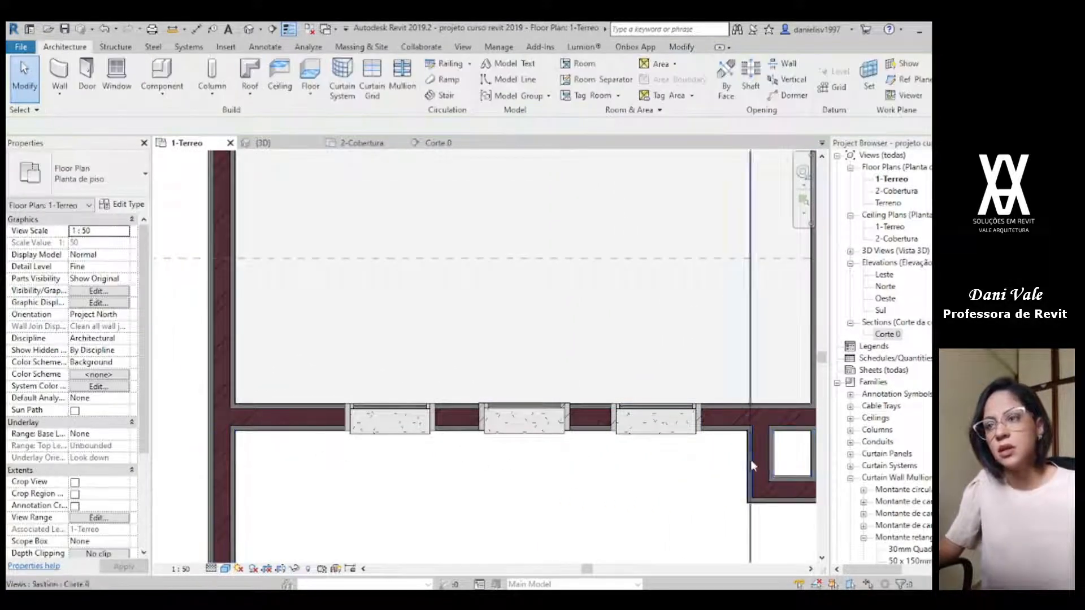
click(767, 453)
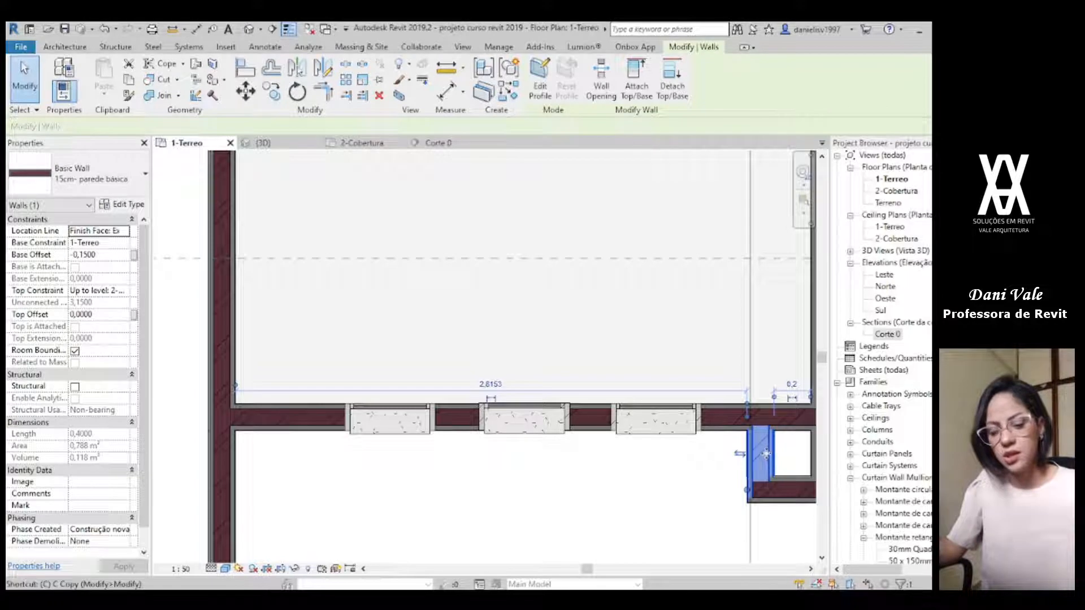
key(cs)
scroll(204, 456, up, 4)
scroll(267, 413, up, 4)
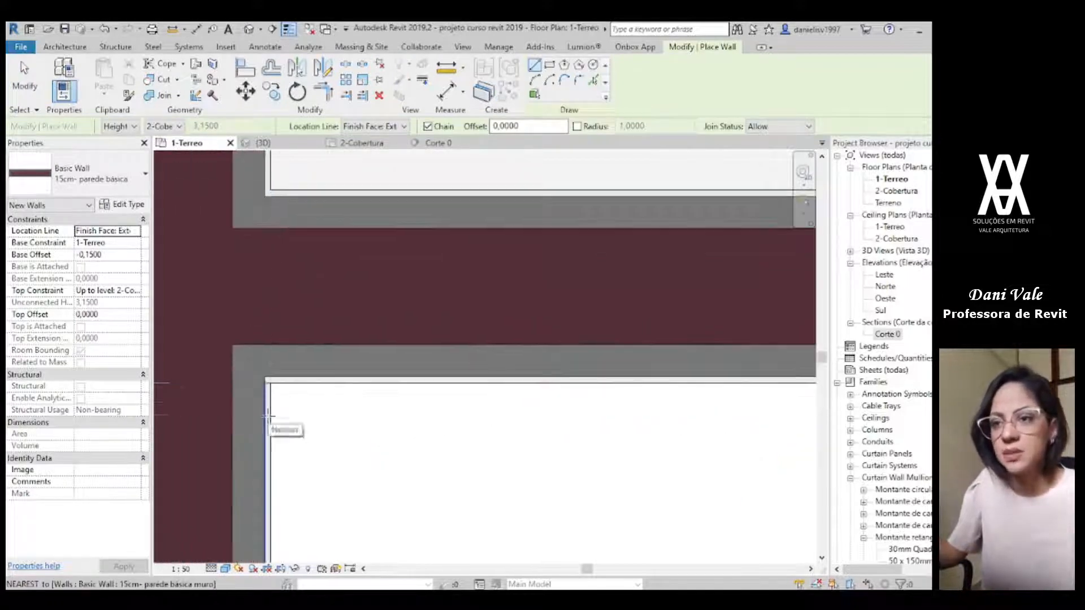
click(268, 383)
scroll(285, 490, down, 5)
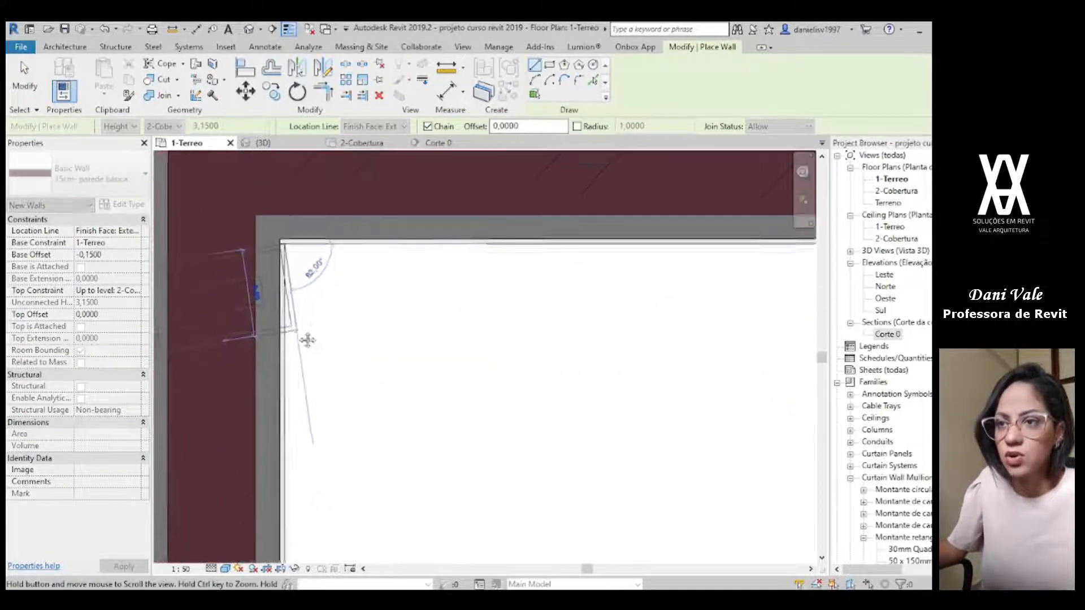
scroll(293, 421, down, 1)
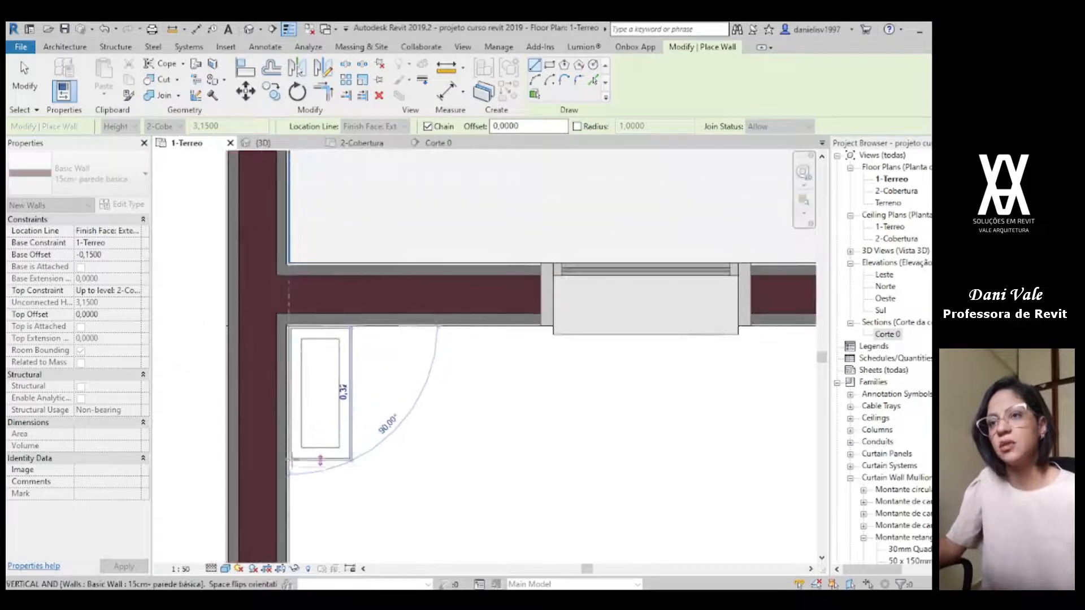
text(,40)
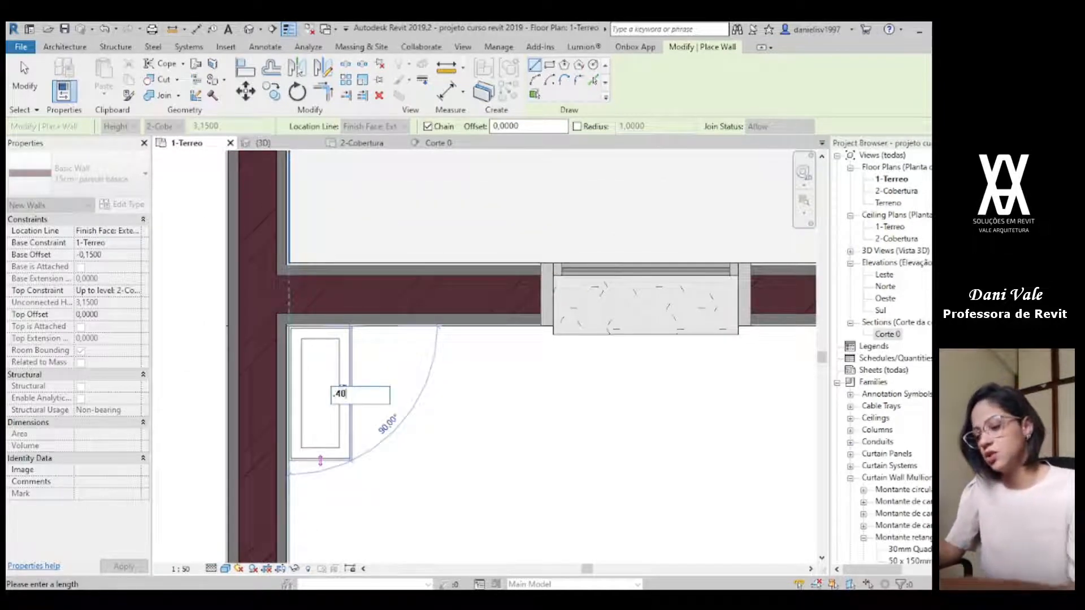
key(Return)
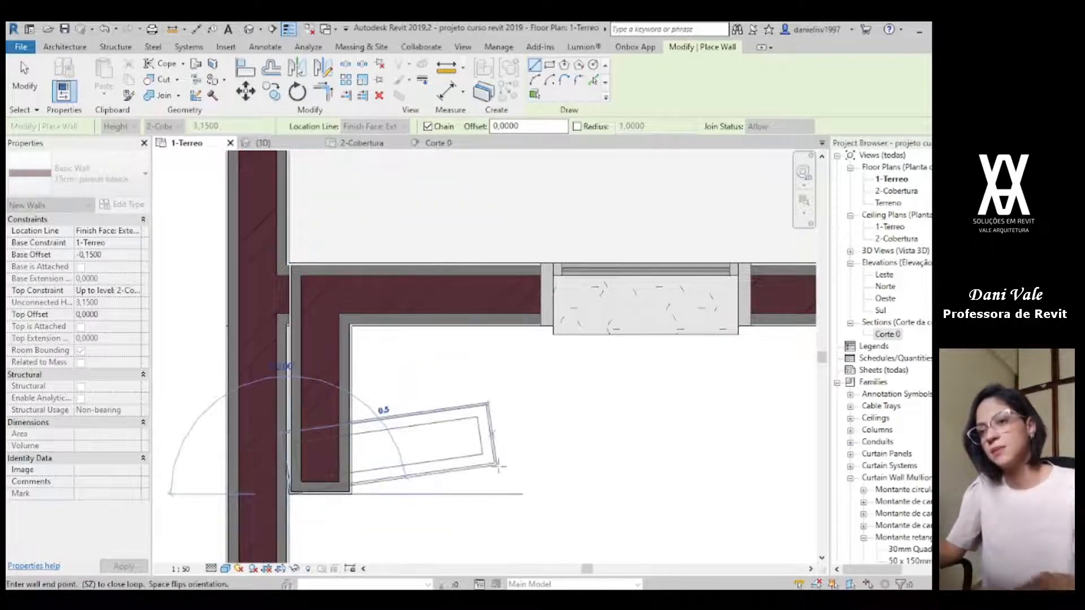
Step: Continue the chain about 0.50 m parallel to the three-window facade, return it 0.40 m to the facade wall, and end the chain
text(,5)
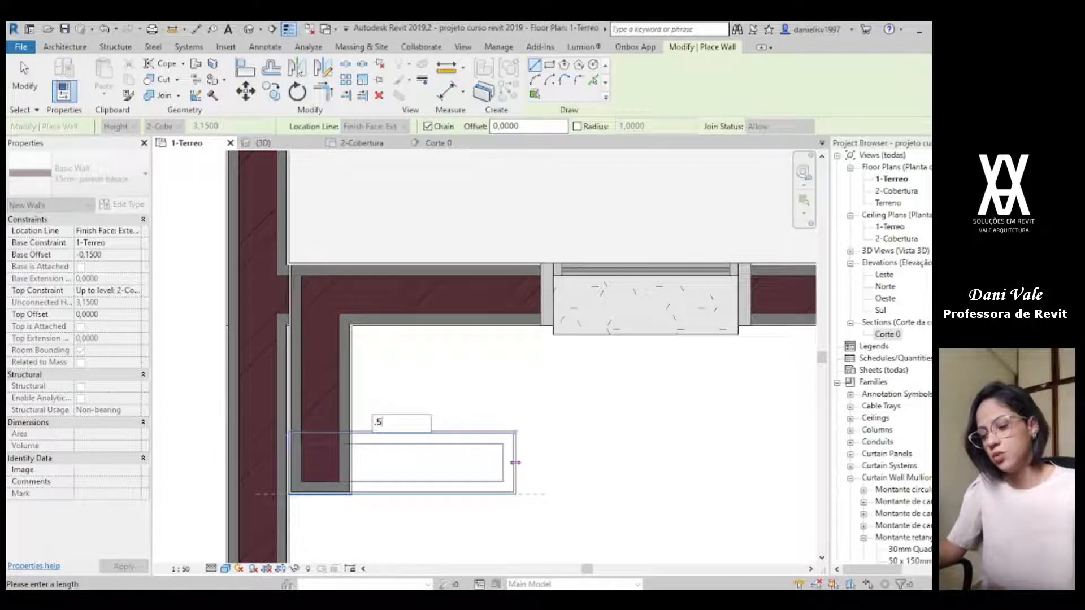
key(Return)
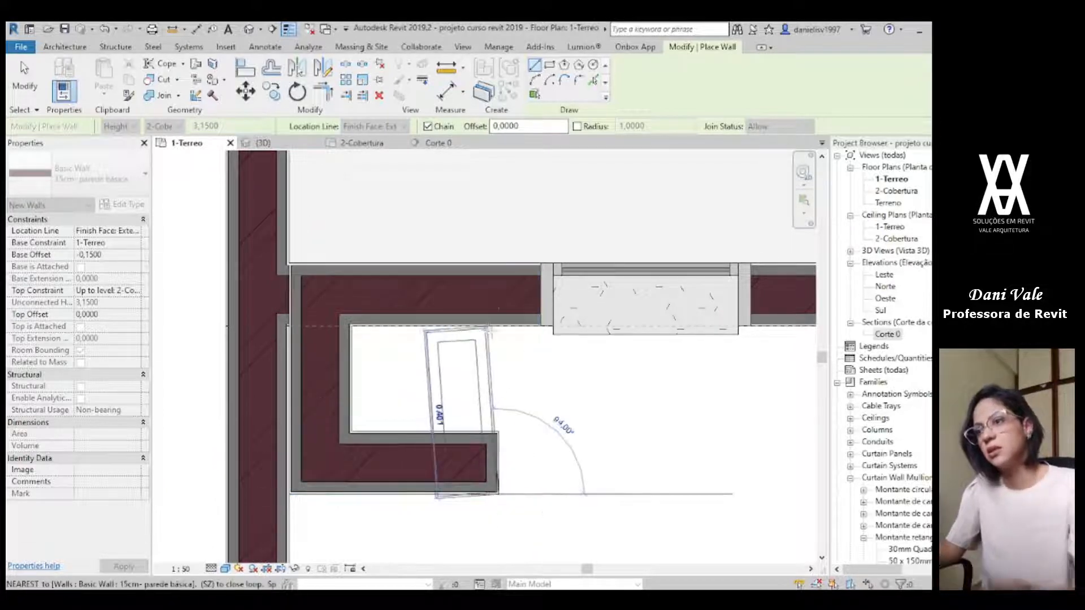
text(,)
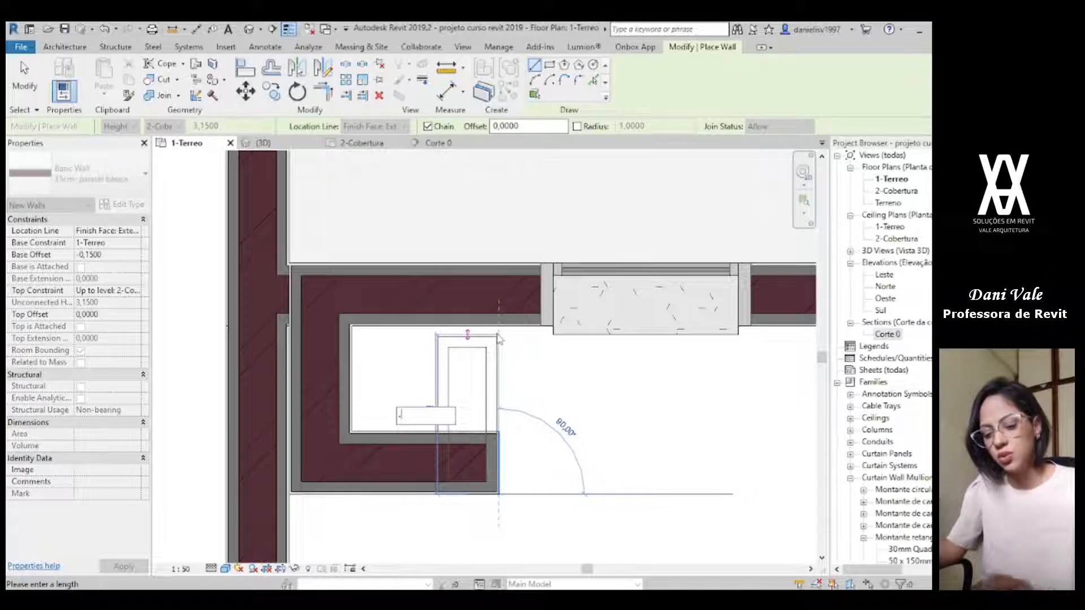
text(4)
key(Return)
key(Escape)
key(Escape)
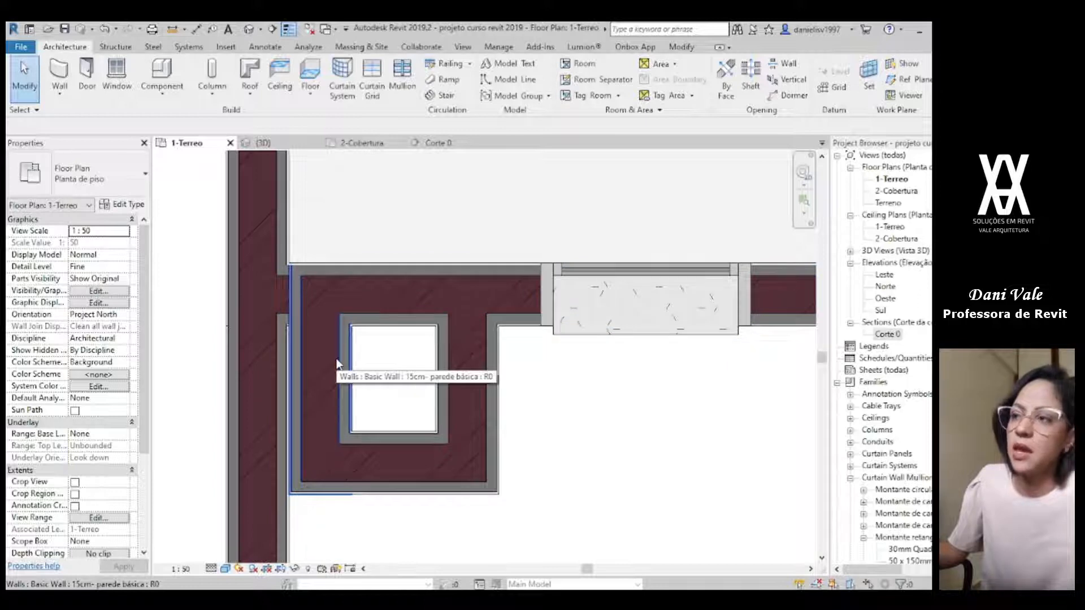
Step: Disallow the join at the facade end of the new pillar wall that runs along the boundary wall
click(377, 291)
click(332, 378)
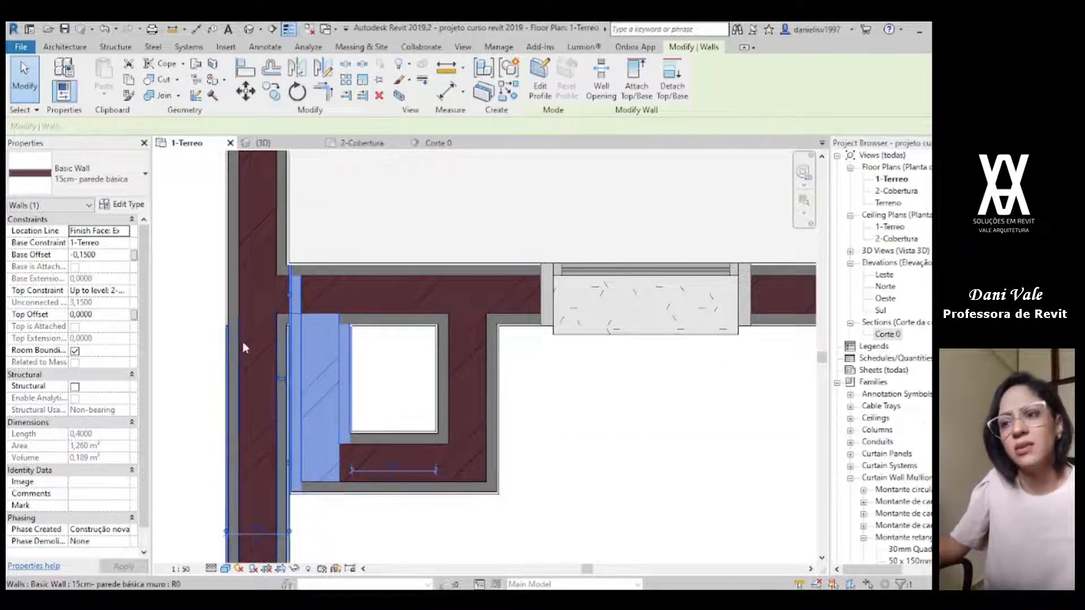
click(340, 294)
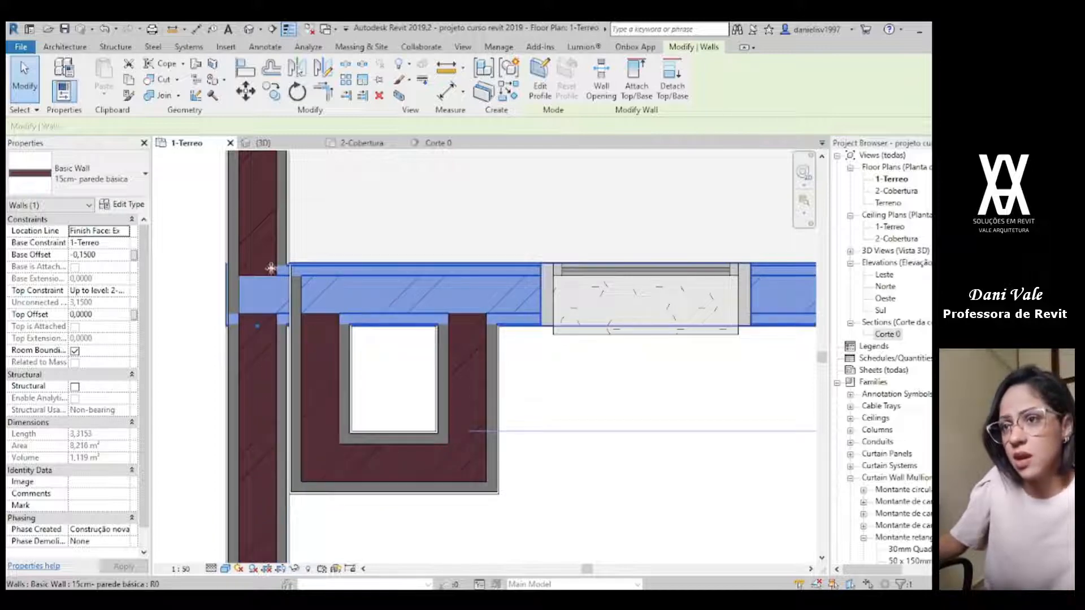
click(299, 373)
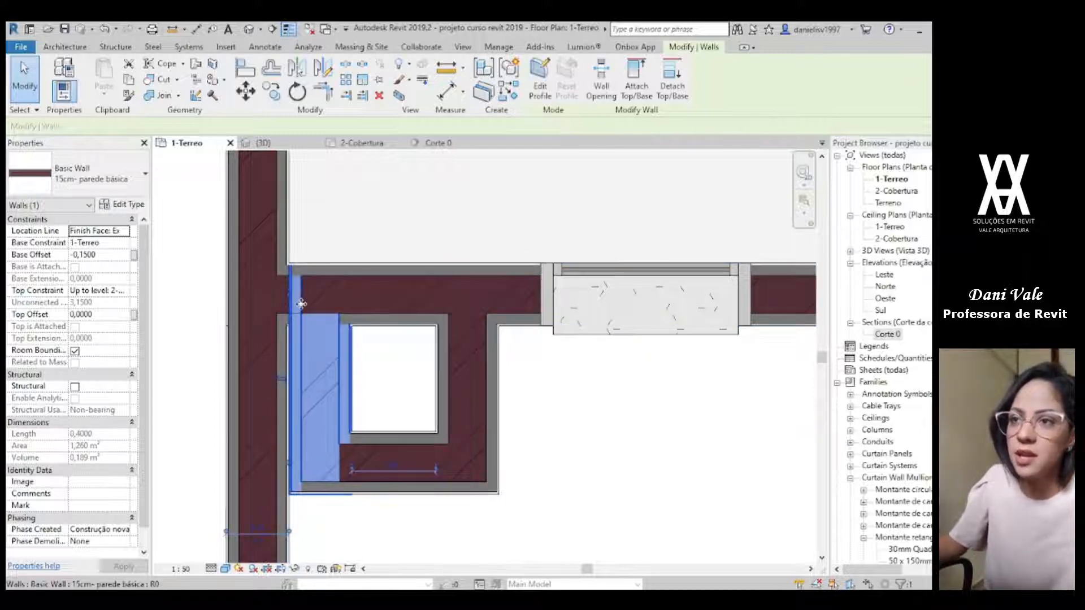
click(415, 398)
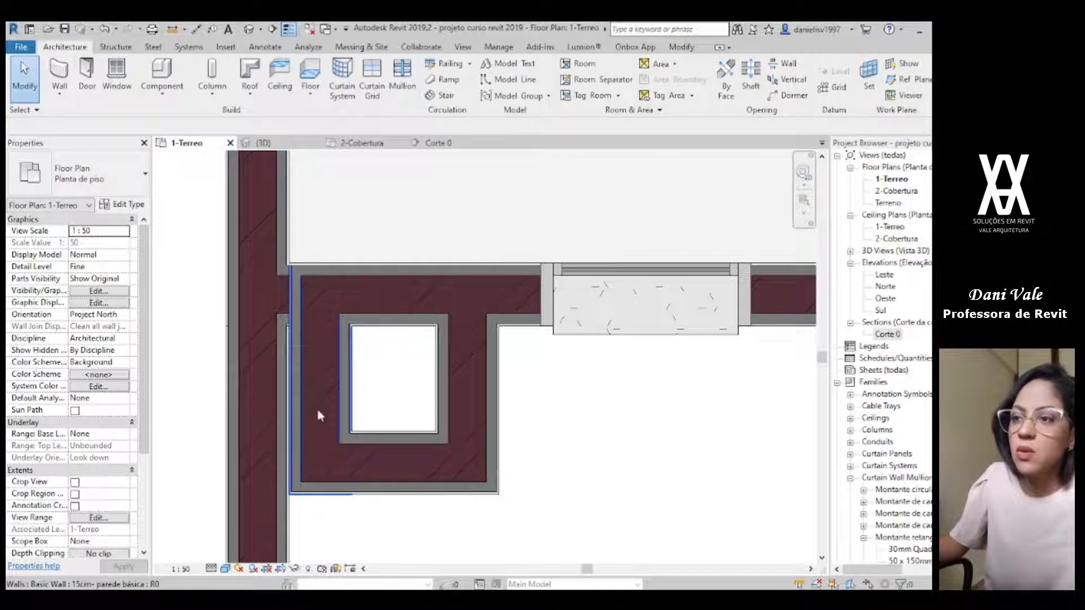
click(340, 378)
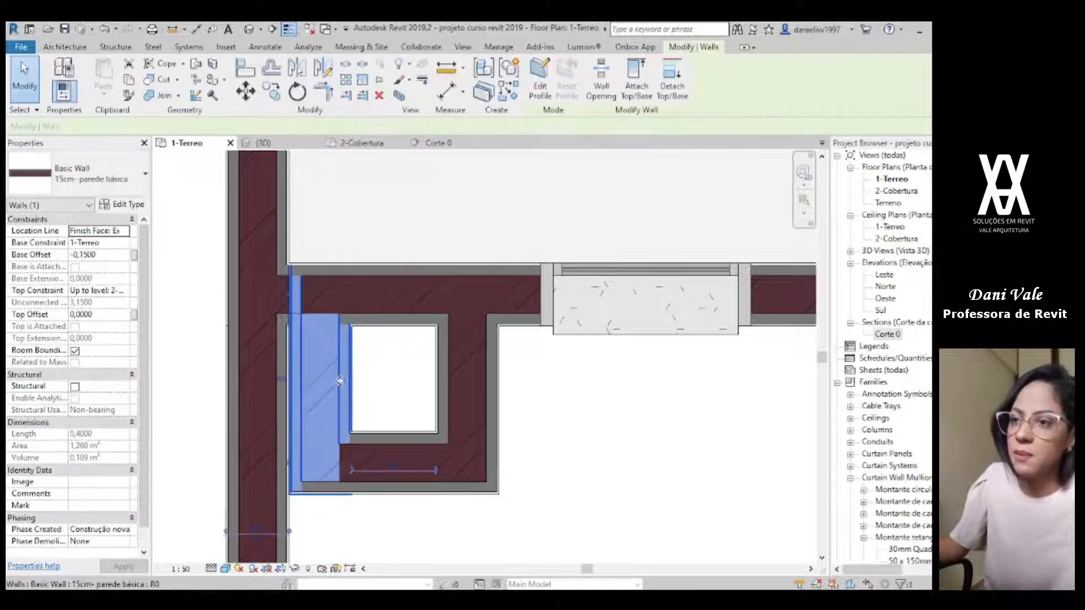
right_click(290, 300)
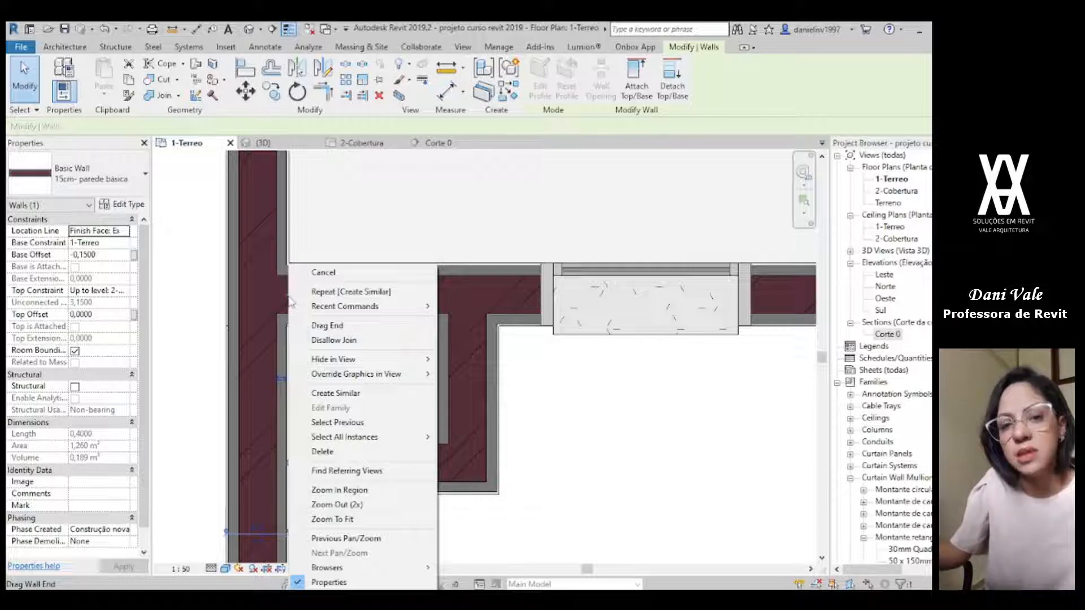
click(325, 341)
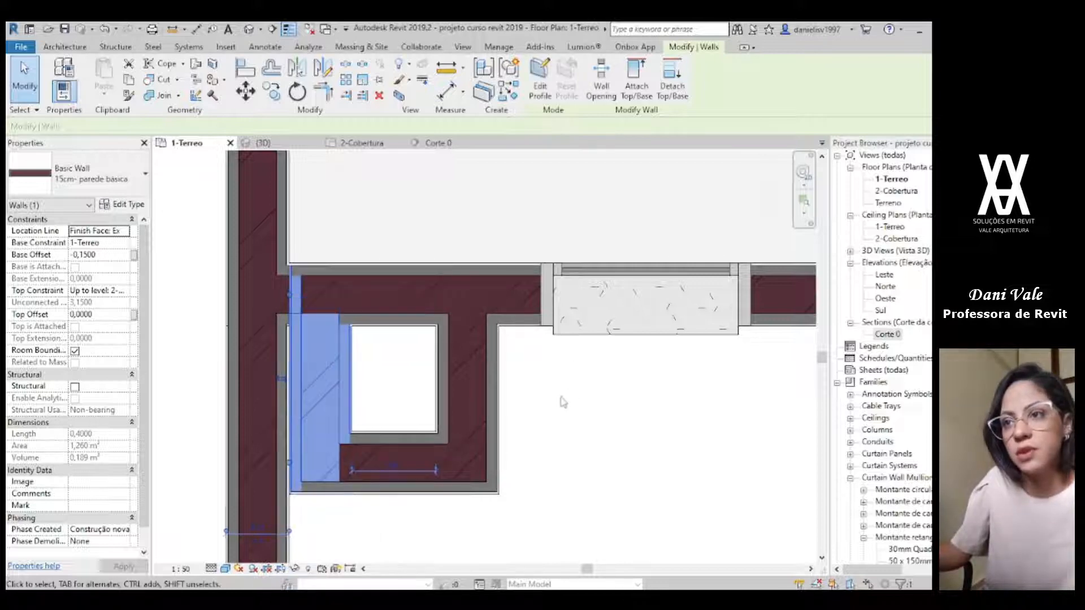
Step: Shorten that pillar wall by pulling its unjoined end back to the outer face of the facade wall
drag(289, 297, 289, 326)
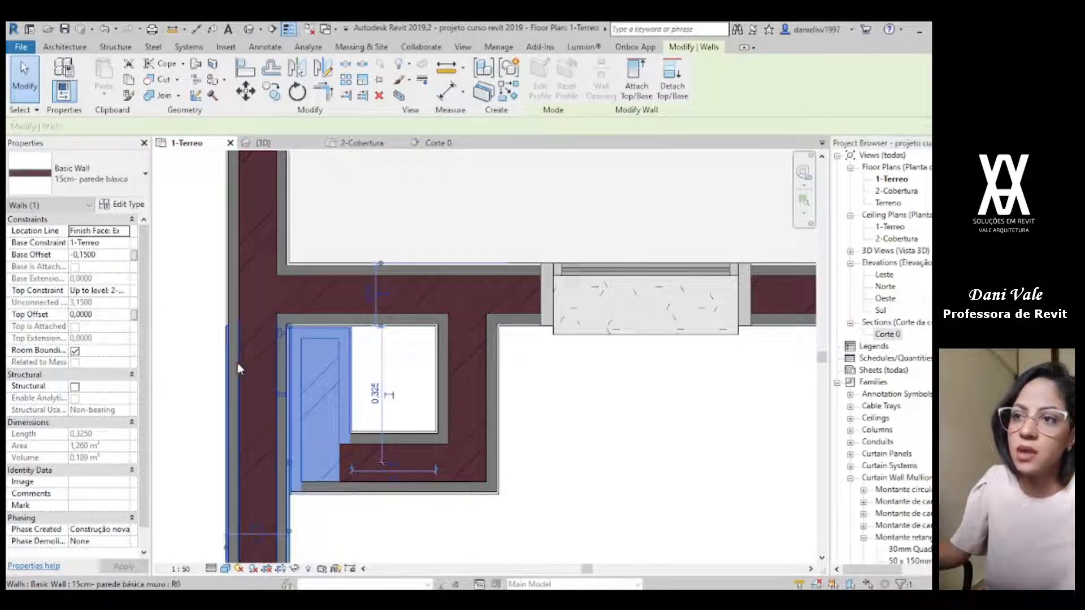
key(Escape)
scroll(332, 351, up, 3)
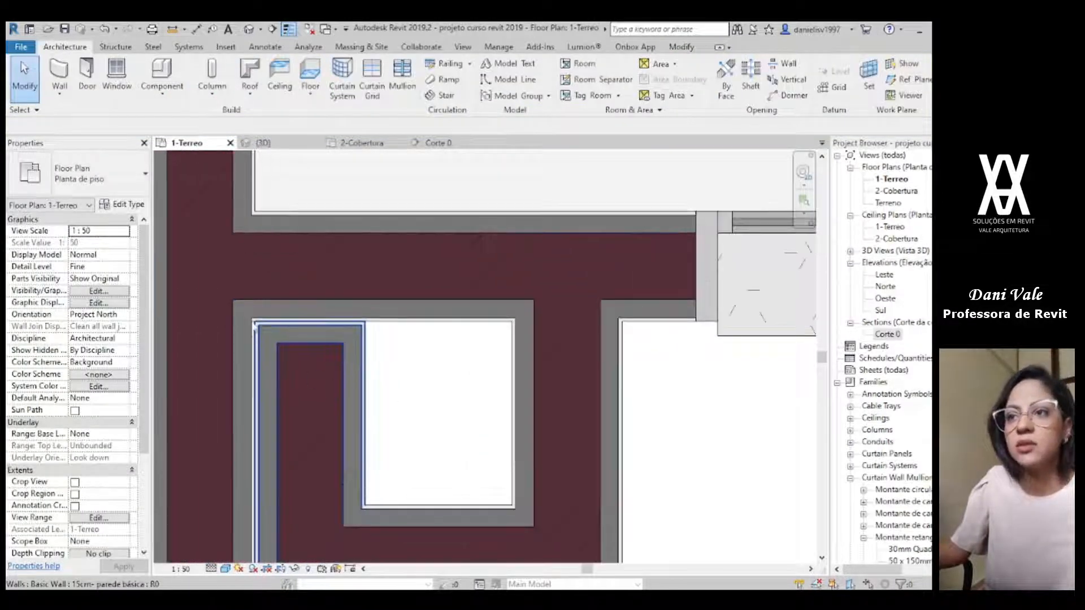
middle_drag(281, 546, 276, 400)
scroll(279, 400, down, 2)
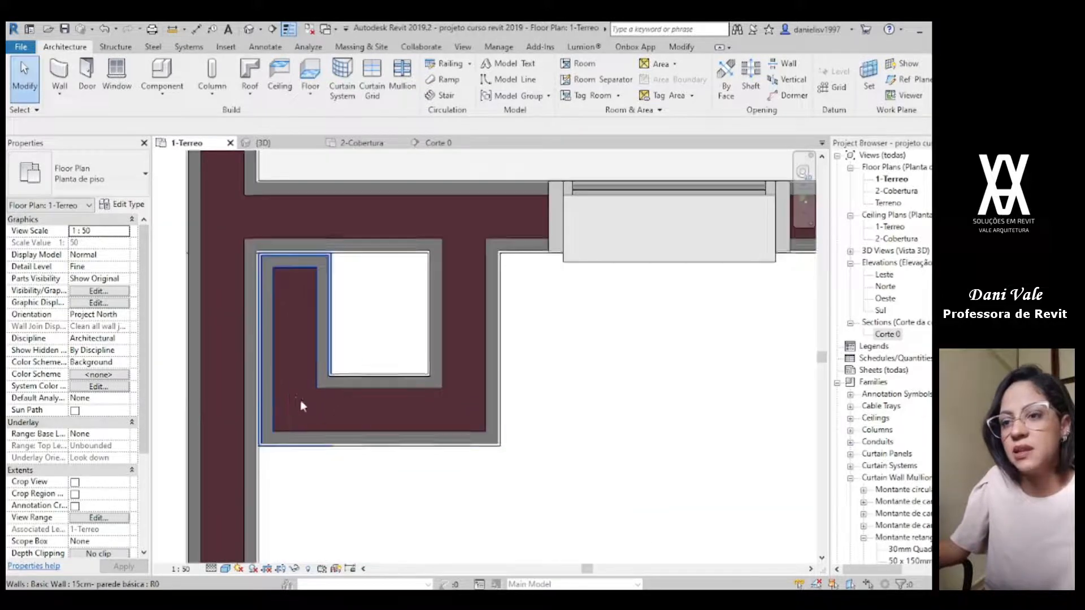
Step: In the 3D view, set the base offset of the boundary wall beside the three-window facade to -0.15 m
scroll(300, 400, down, 2)
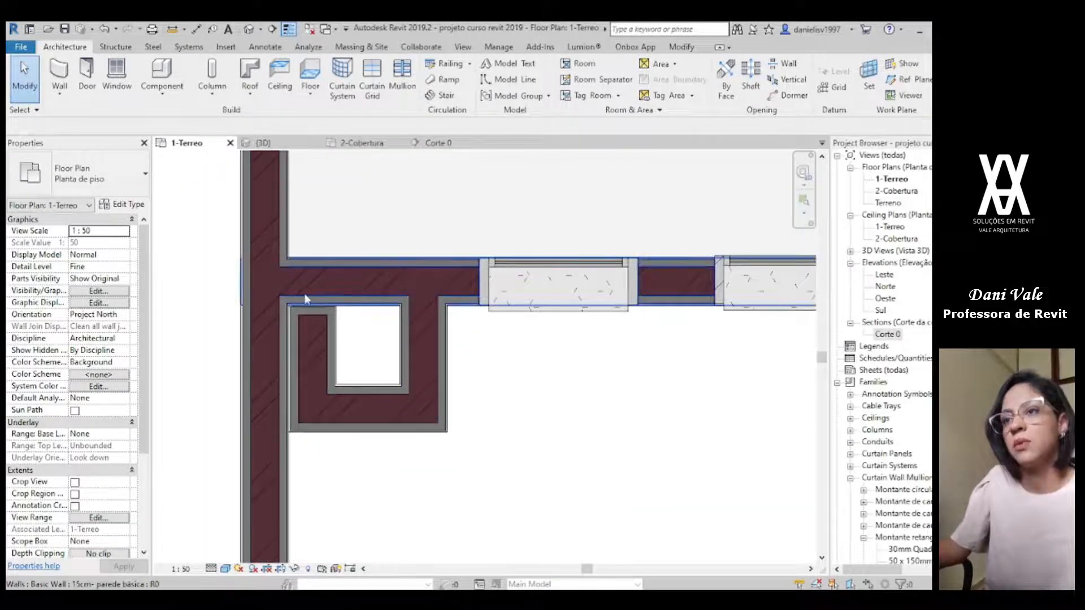
scroll(339, 299, down, 1)
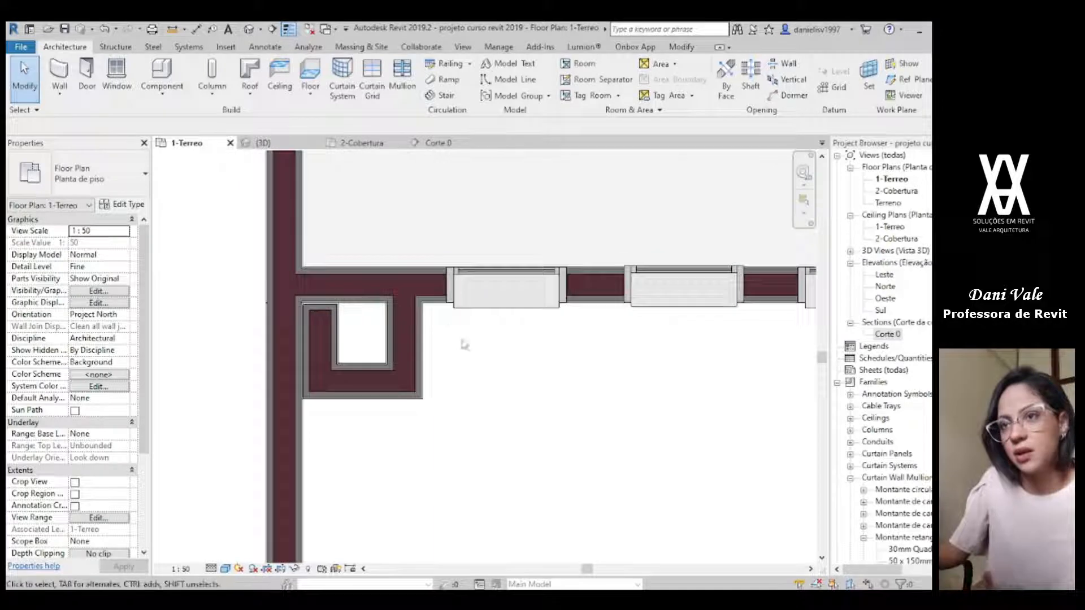
scroll(463, 344, down, 3)
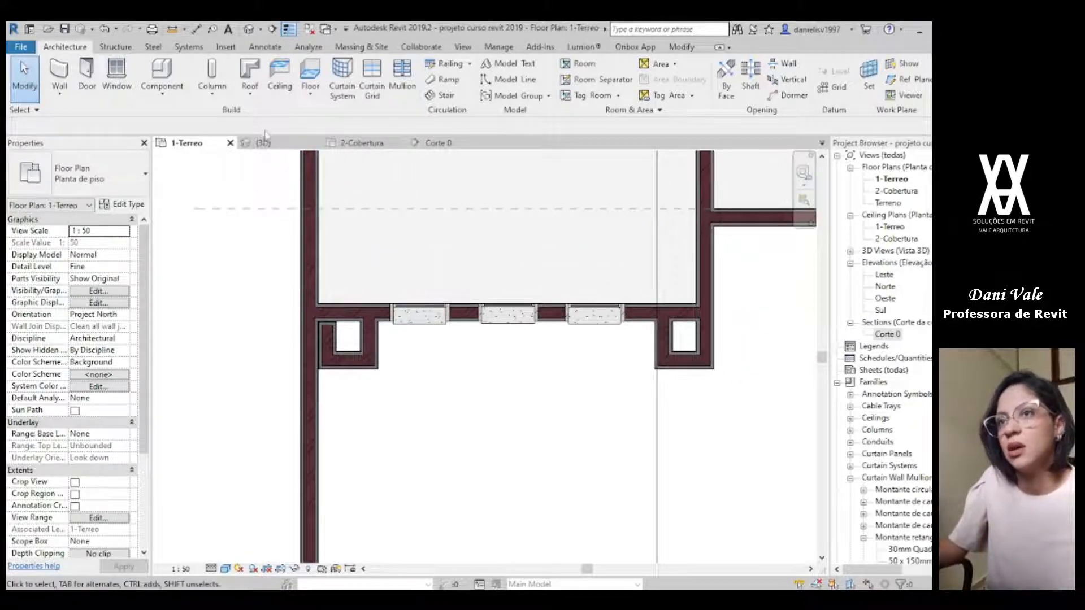
click(263, 142)
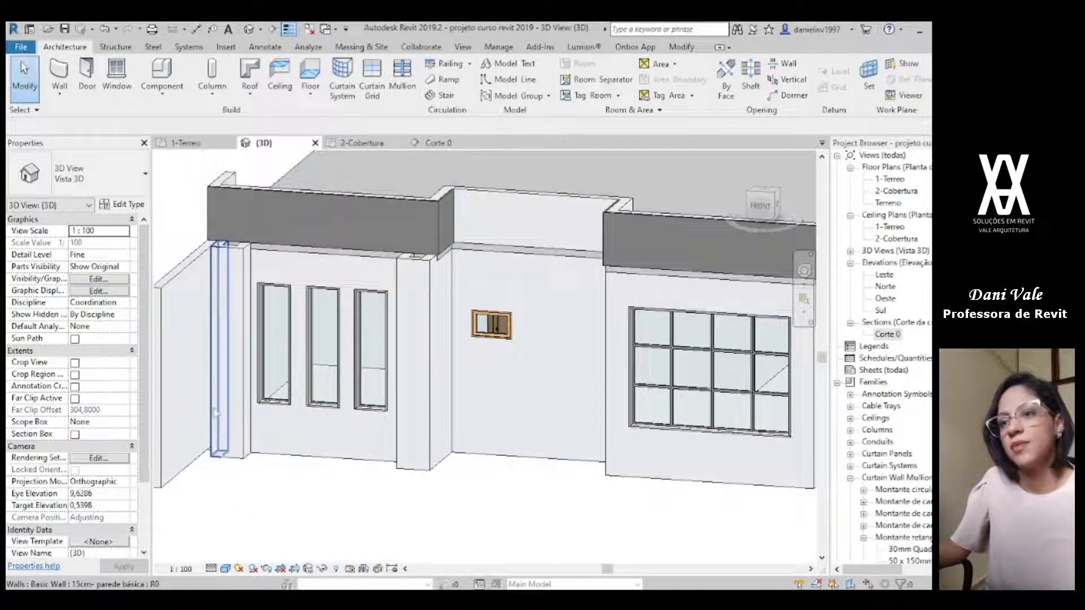
scroll(425, 411, down, 1)
middle_drag(425, 412, 567, 399)
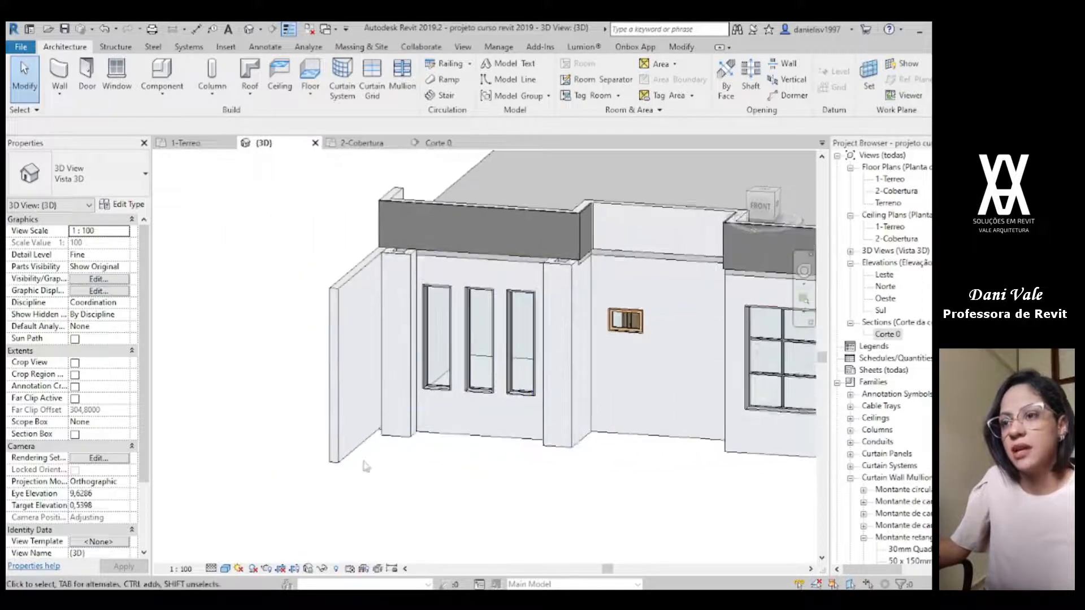
scroll(369, 465, up, 1)
click(362, 428)
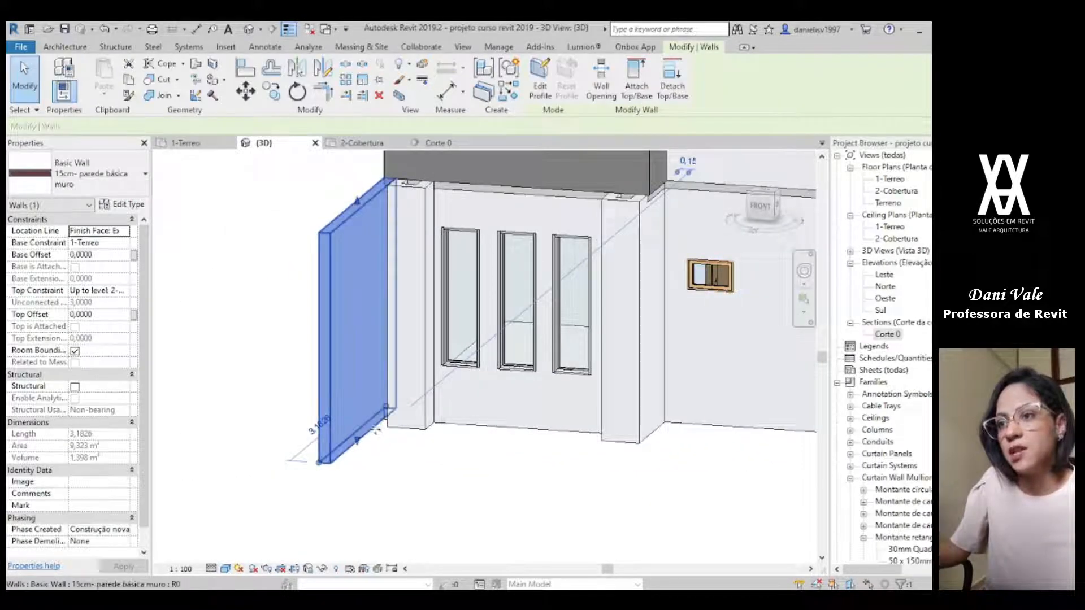
click(102, 255)
text(-.15)
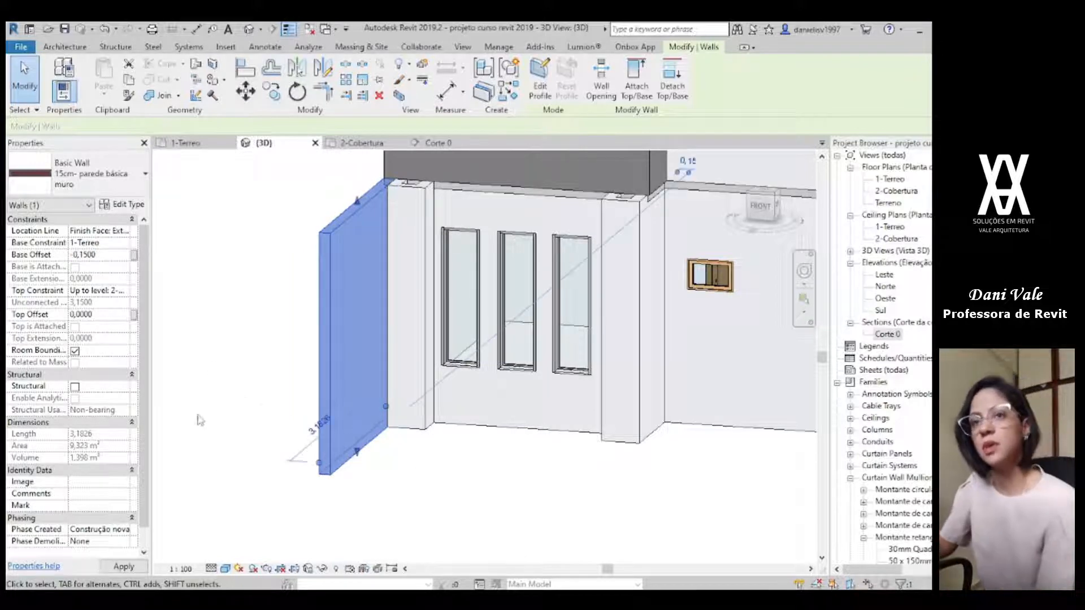
click(383, 510)
Step: Compare the pillars and parapet of the three-window facade with the reference render in the photo viewer
scroll(395, 498, down, 5)
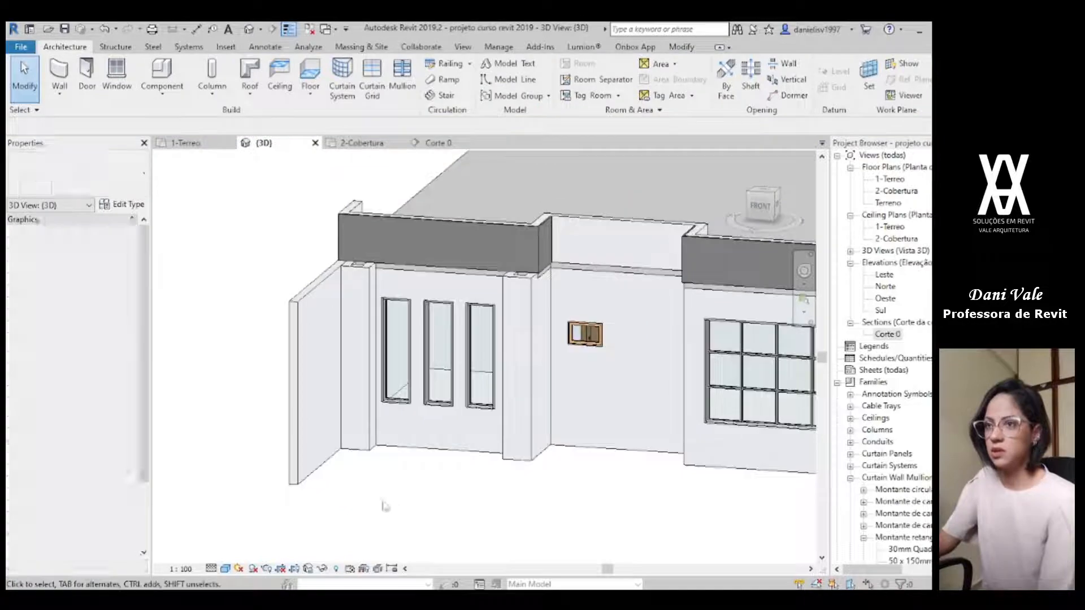
scroll(507, 445, down, 1)
middle_drag(507, 446, 459, 447)
scroll(490, 478, up, 1)
shift+middle_drag(490, 480, 565, 500)
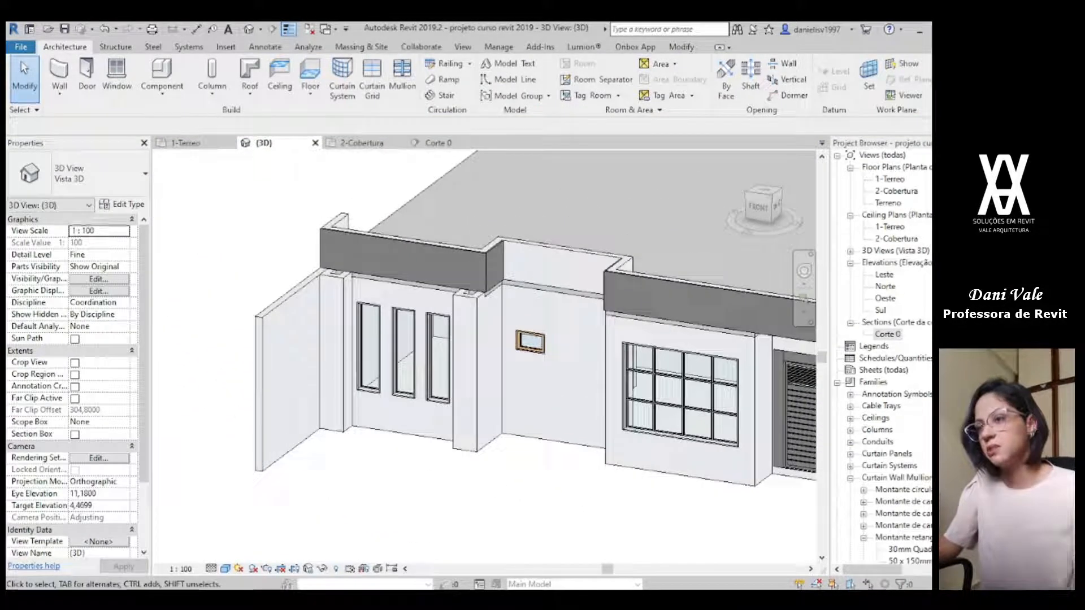
key(alt+Tab)
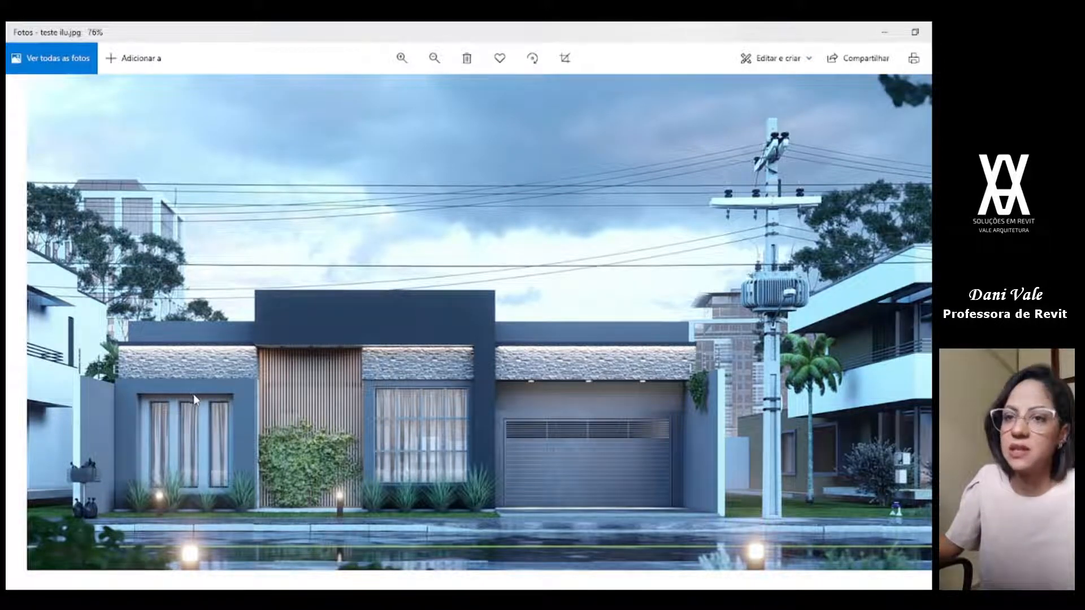
key(alt+Tab)
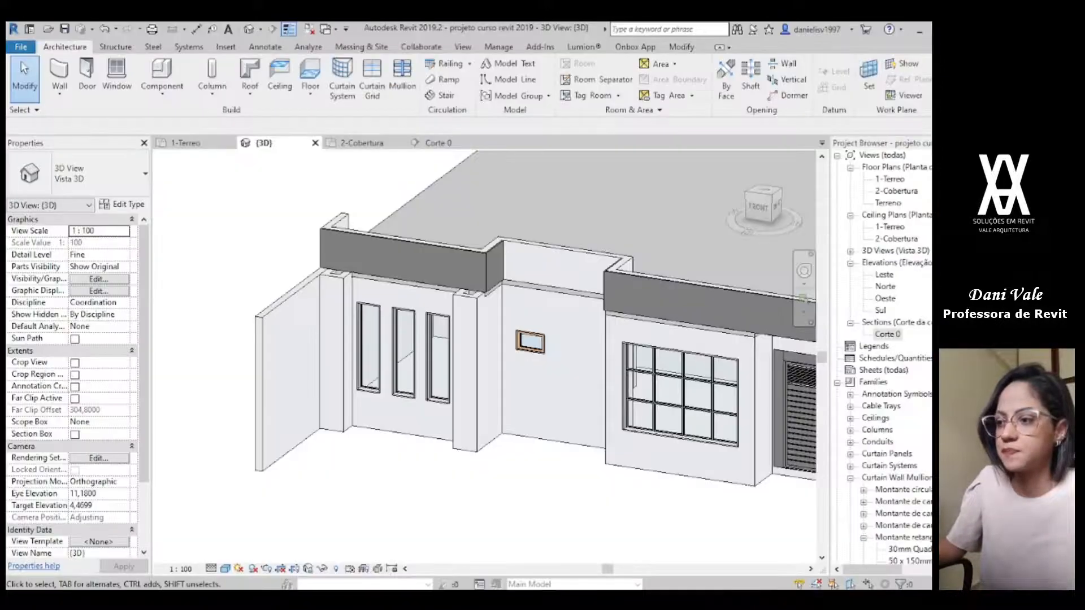
scroll(436, 334, up, 2)
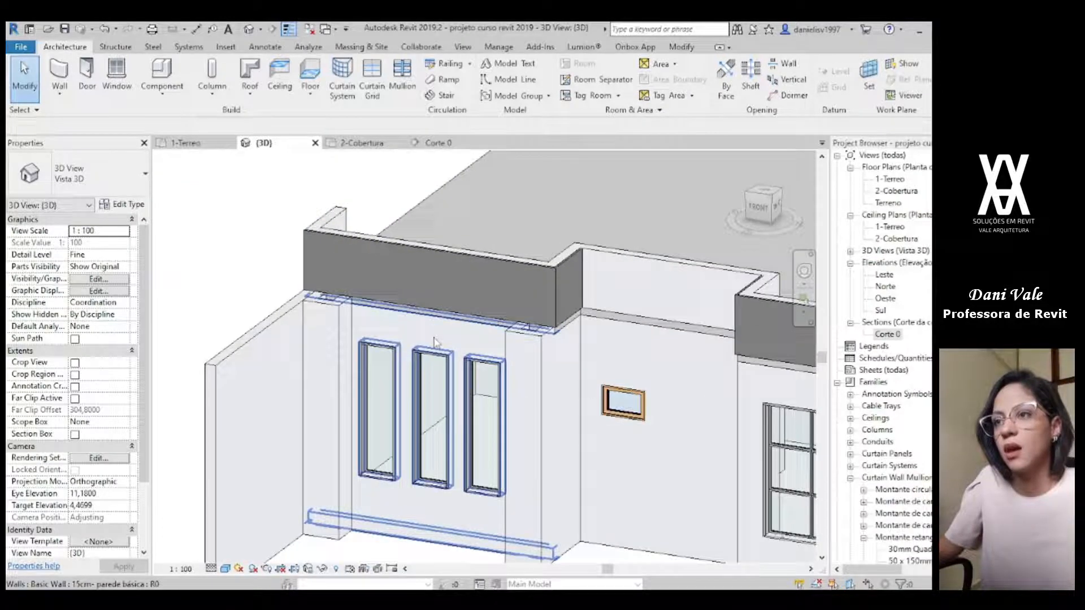
scroll(438, 321, up, 2)
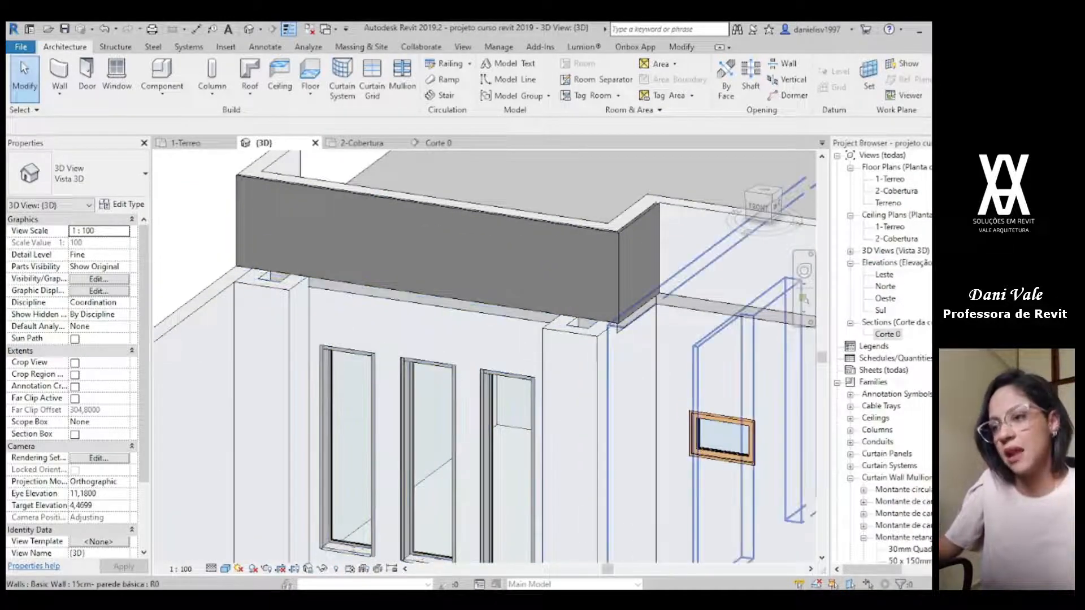
key(alt+Tab)
key(alt+Tab)
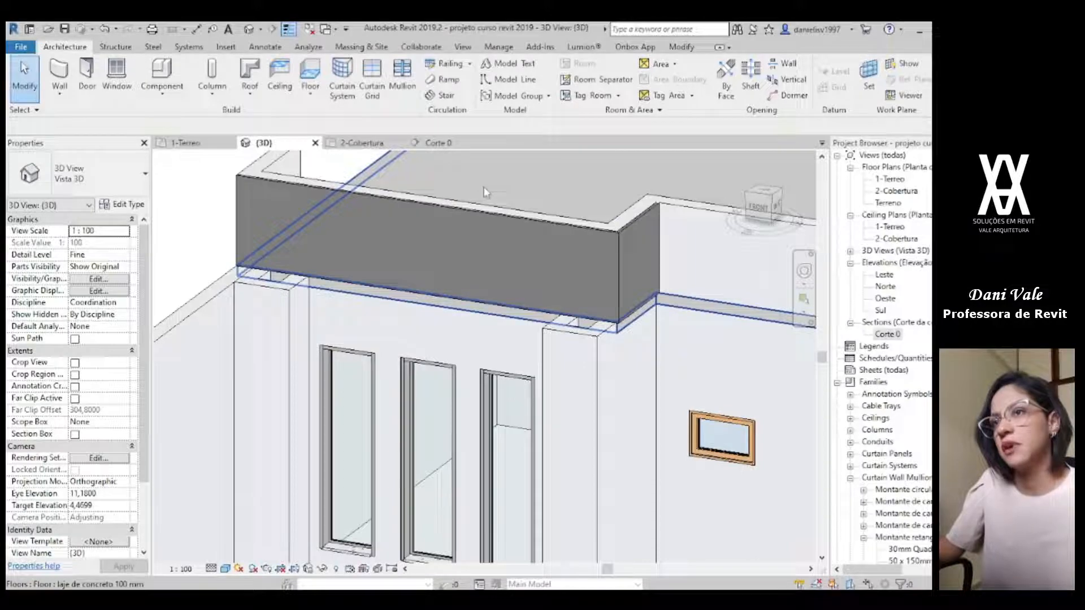
Step: Duplicate the roof slab's floor type under the name laje de concreto 400 mm
click(484, 192)
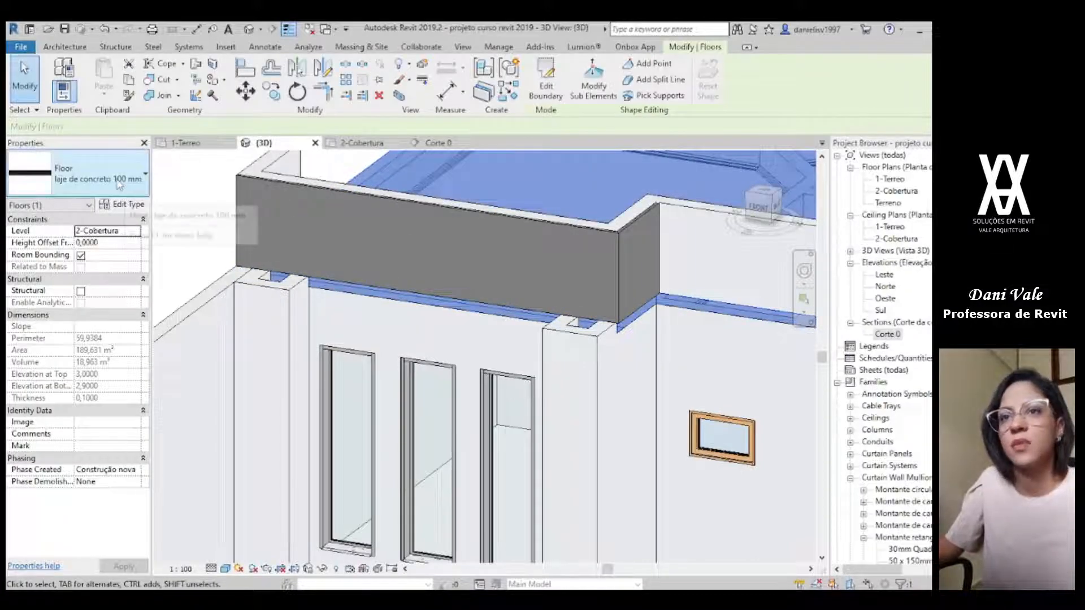
click(123, 204)
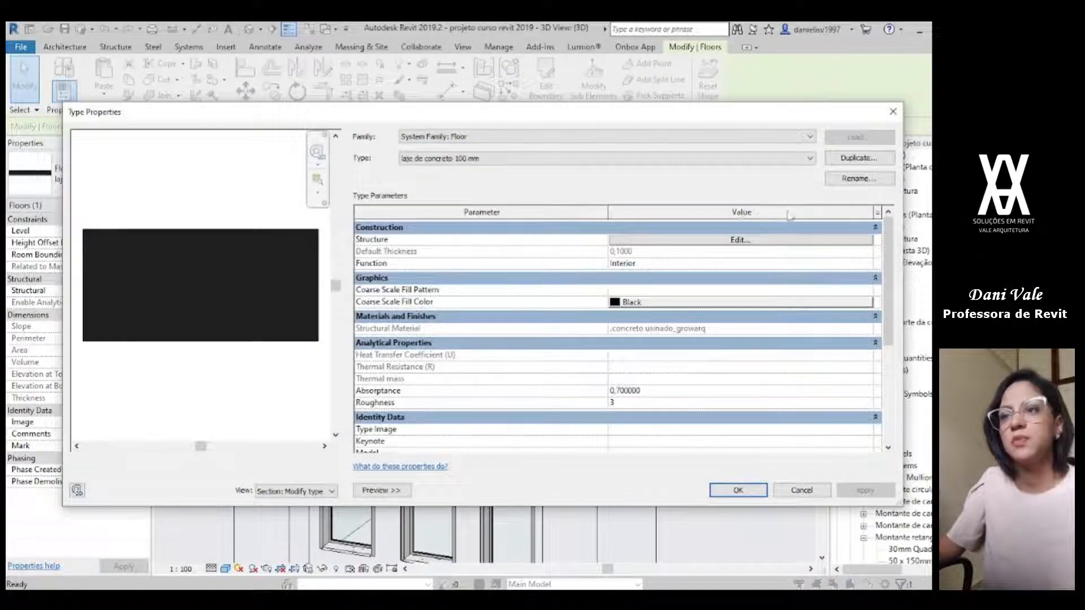
click(856, 159)
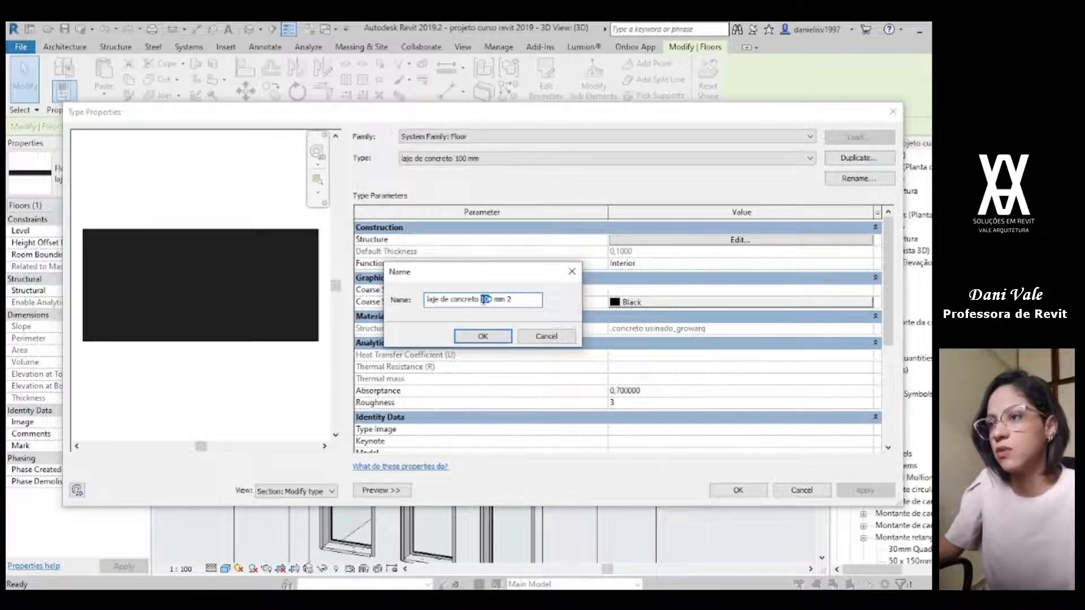
text(40)
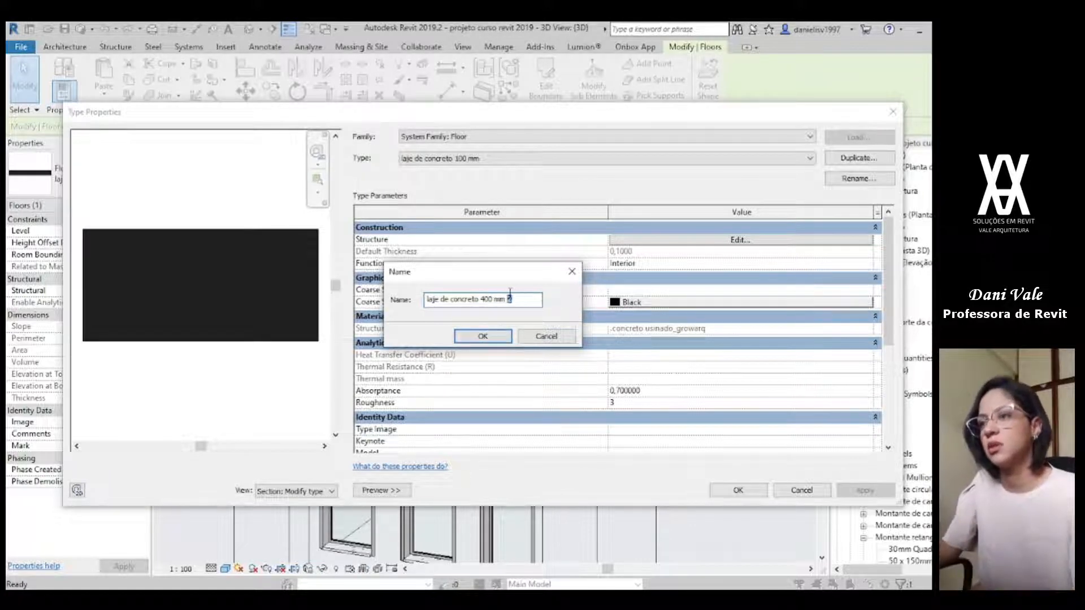
click(488, 337)
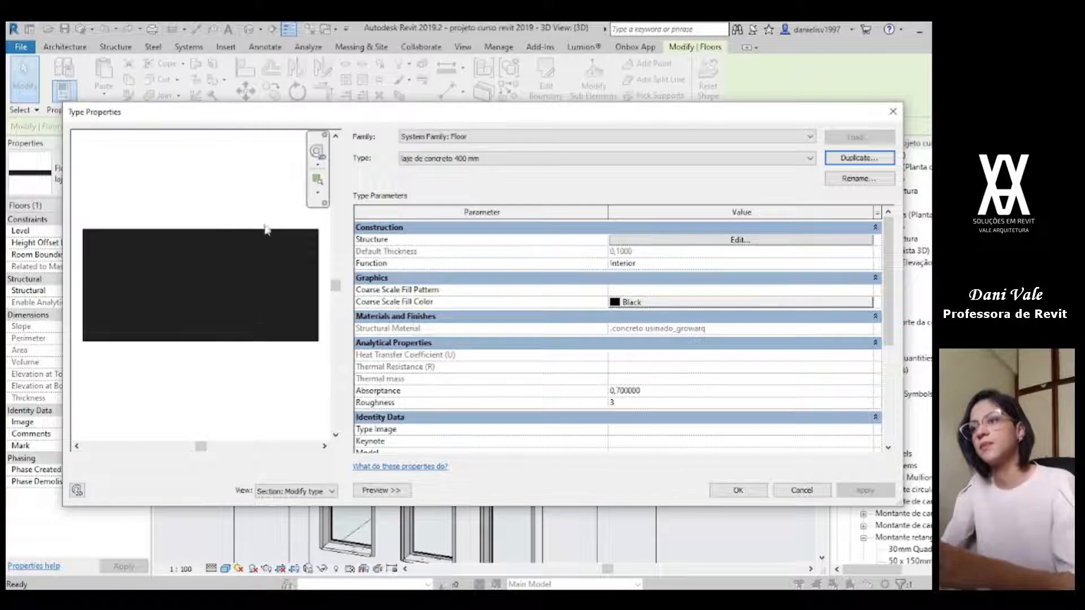
Step: Set the new type's structure layer thickness to 0.40 m, and switch the roof slab back to laje de concreto 100 mm
click(775, 240)
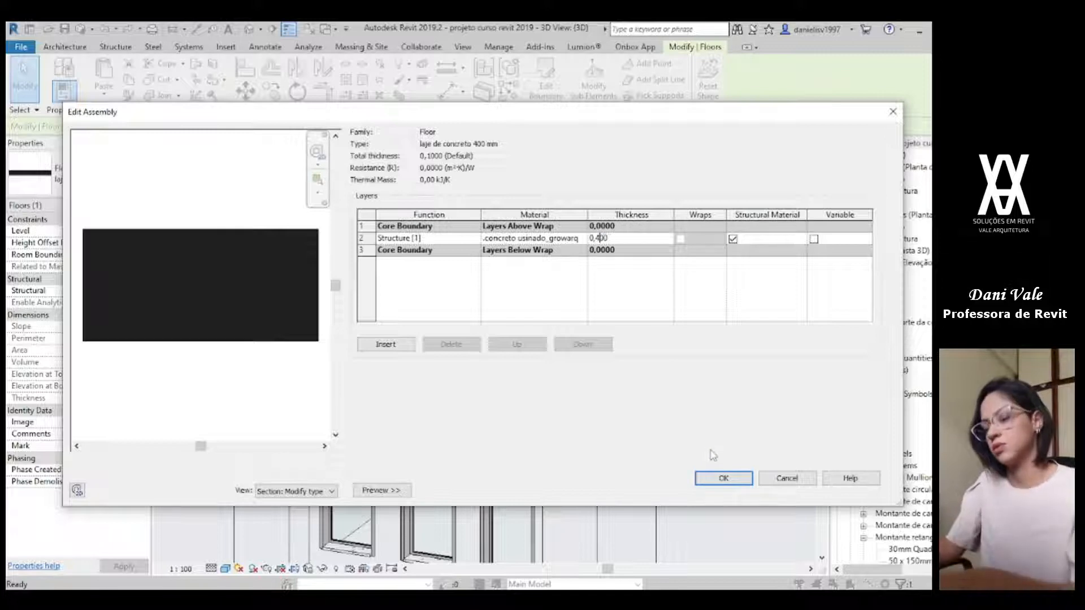
click(724, 478)
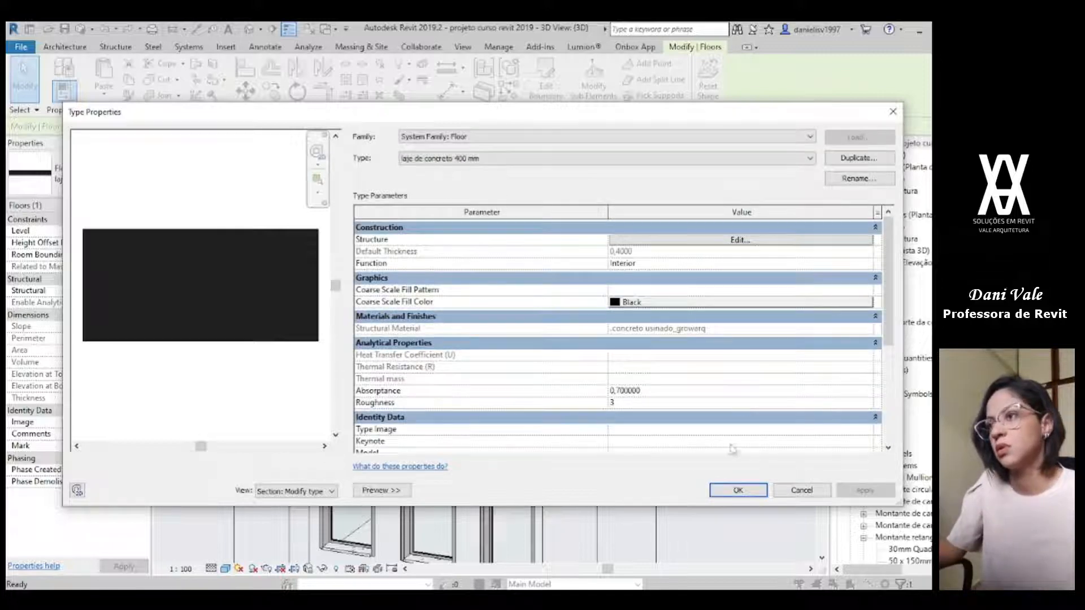
click(738, 490)
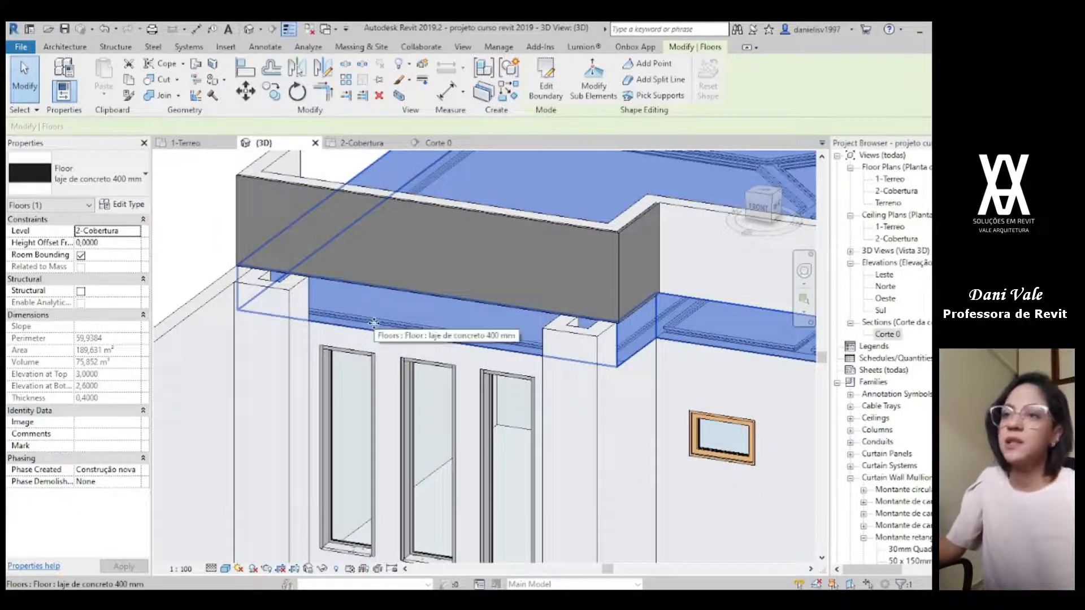
click(102, 175)
click(74, 274)
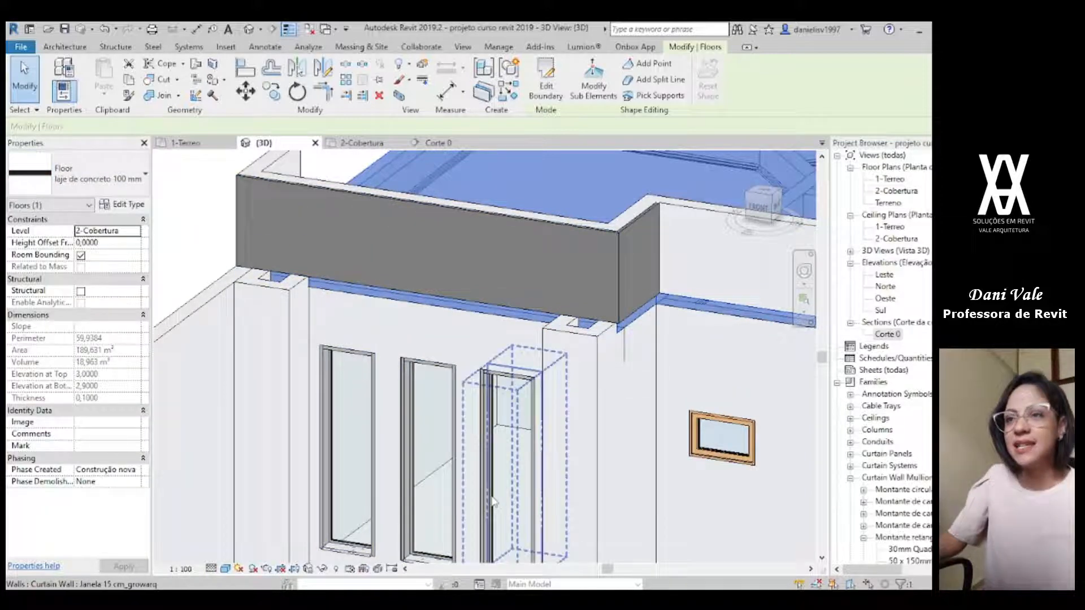
Step: Start a similar floor and, on the 2-Cobertura plan, sketch its rectangular boundary from one pillar's outer corner to the facade wall behind the other pillar
key(c)
key(s)
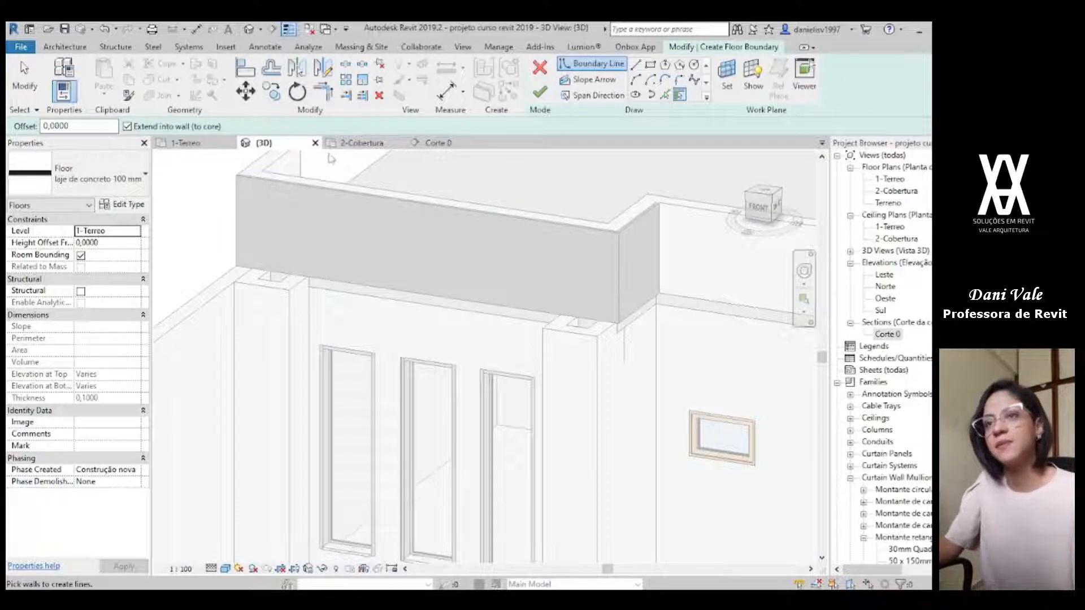
click(346, 143)
scroll(398, 238, up, 5)
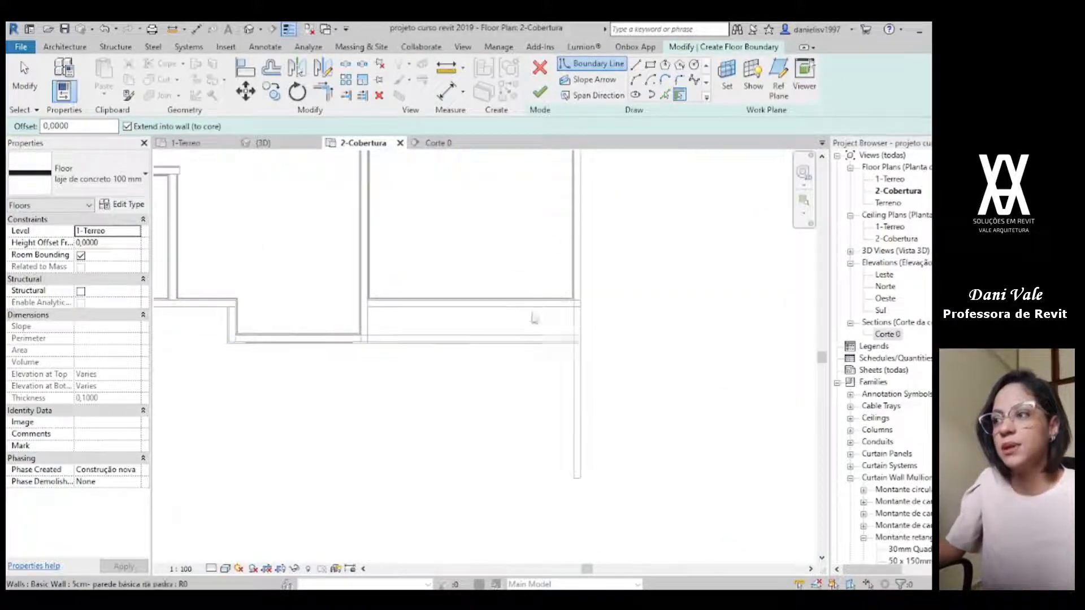
click(651, 65)
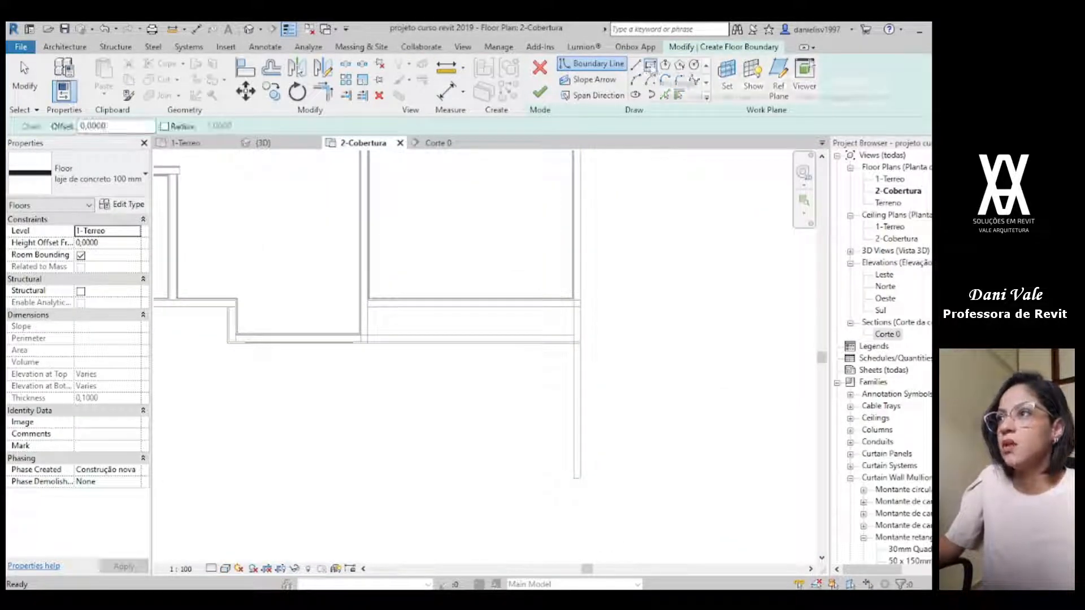
scroll(407, 305, down, 3)
middle_drag(243, 312, 593, 318)
scroll(592, 334, up, 8)
scroll(585, 391, up, 1)
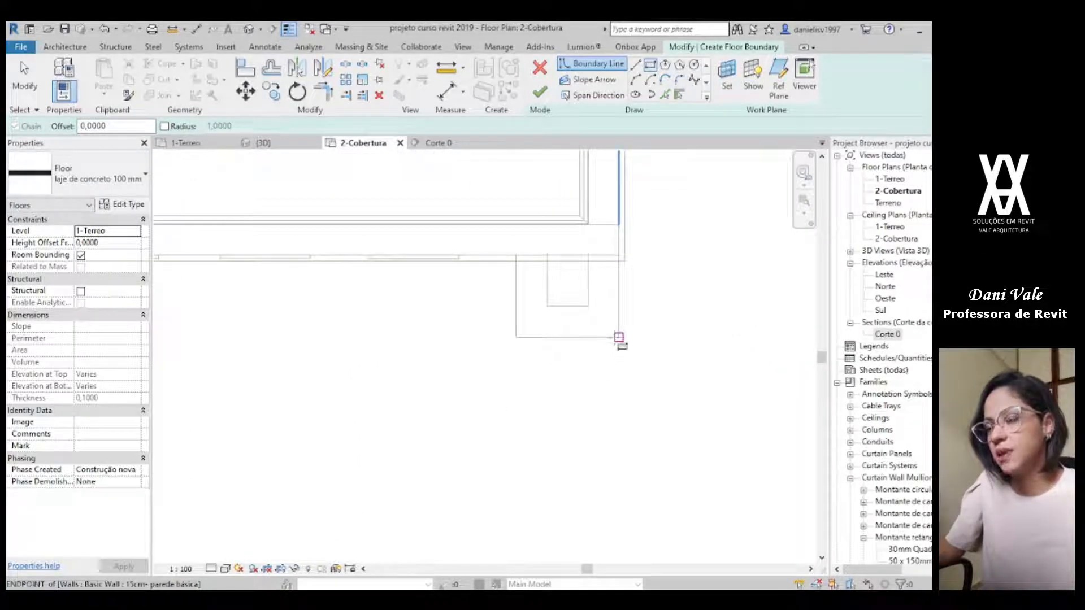
click(619, 337)
scroll(415, 314, down, 2)
middle_drag(353, 322, 567, 333)
scroll(323, 294, up, 2)
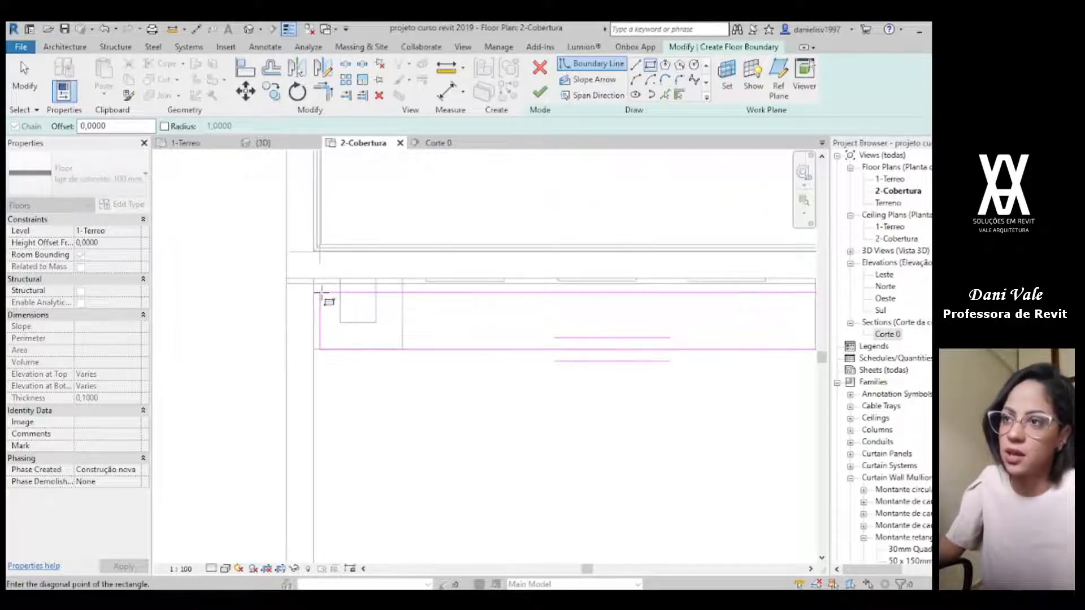
scroll(314, 280, up, 2)
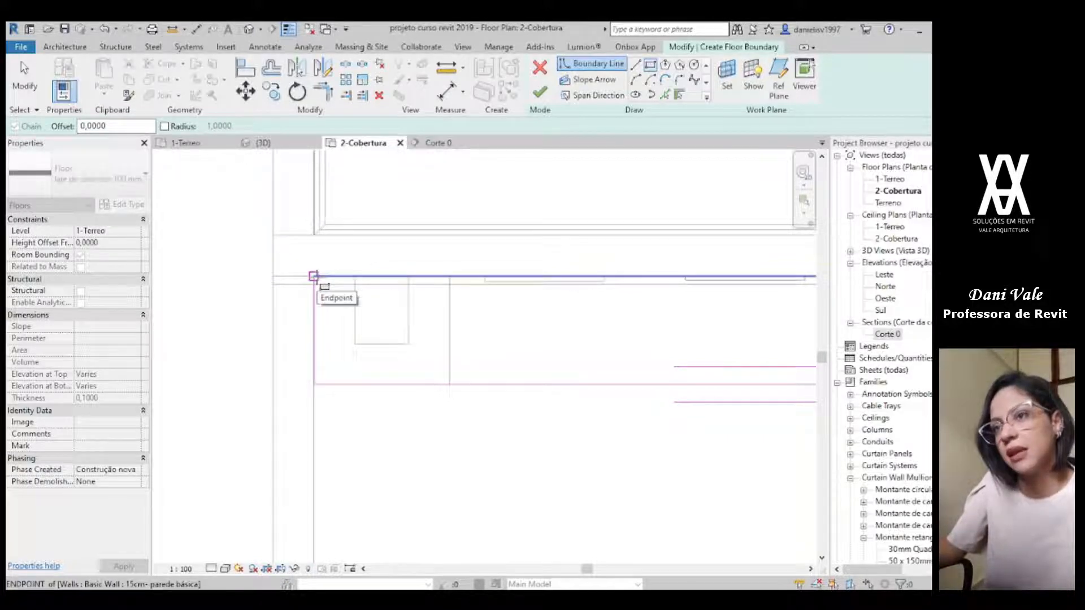
click(313, 277)
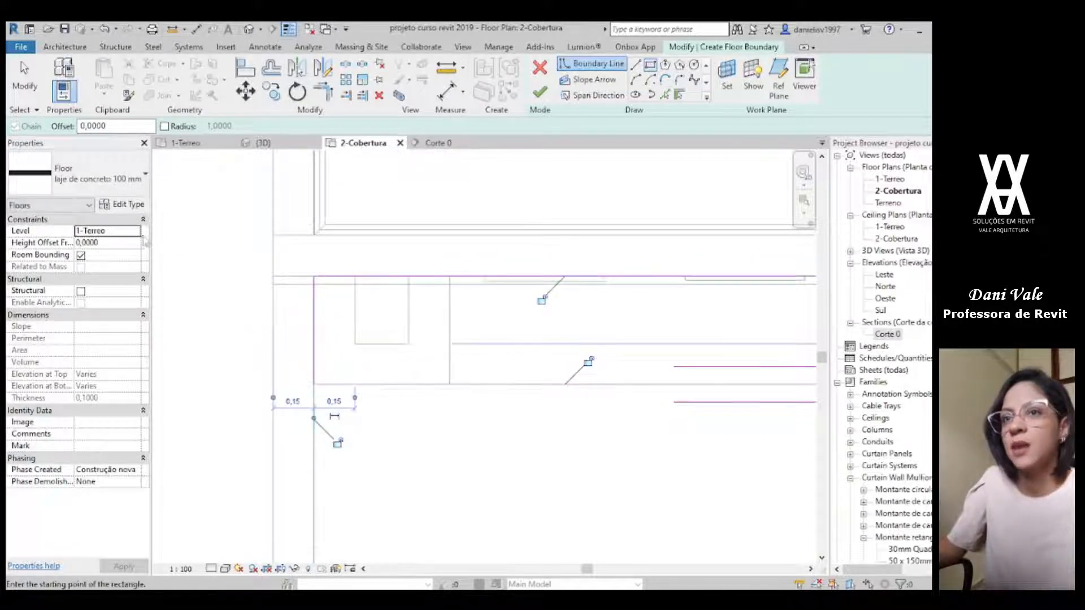
Step: Assign the new slab to level 2-Cobertura, finish its sketch in the 3D view without attaching the walls to its bottom, and select it
click(135, 231)
click(111, 265)
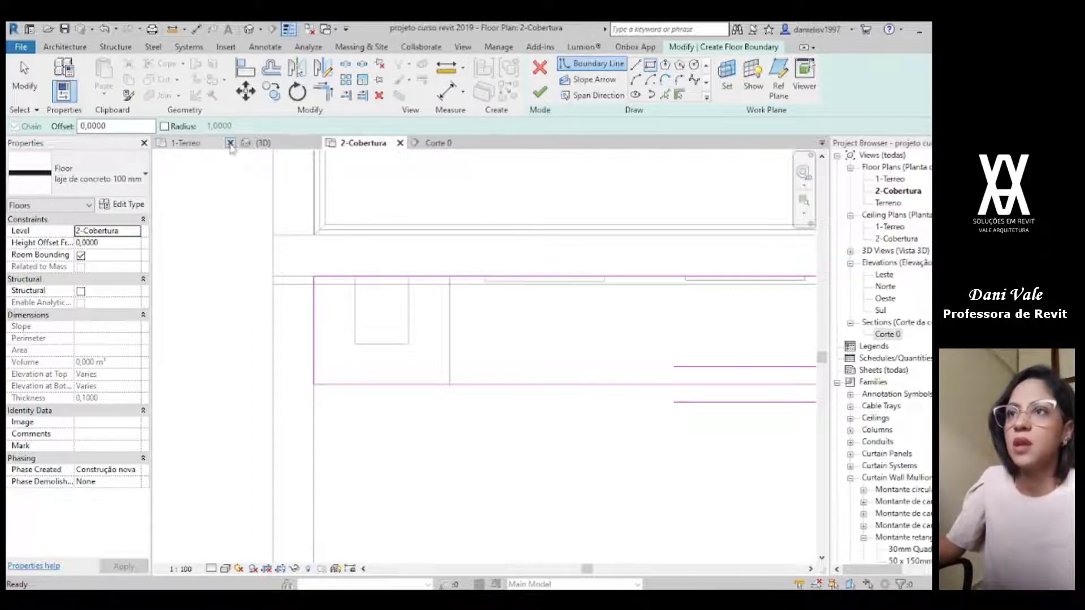
click(260, 142)
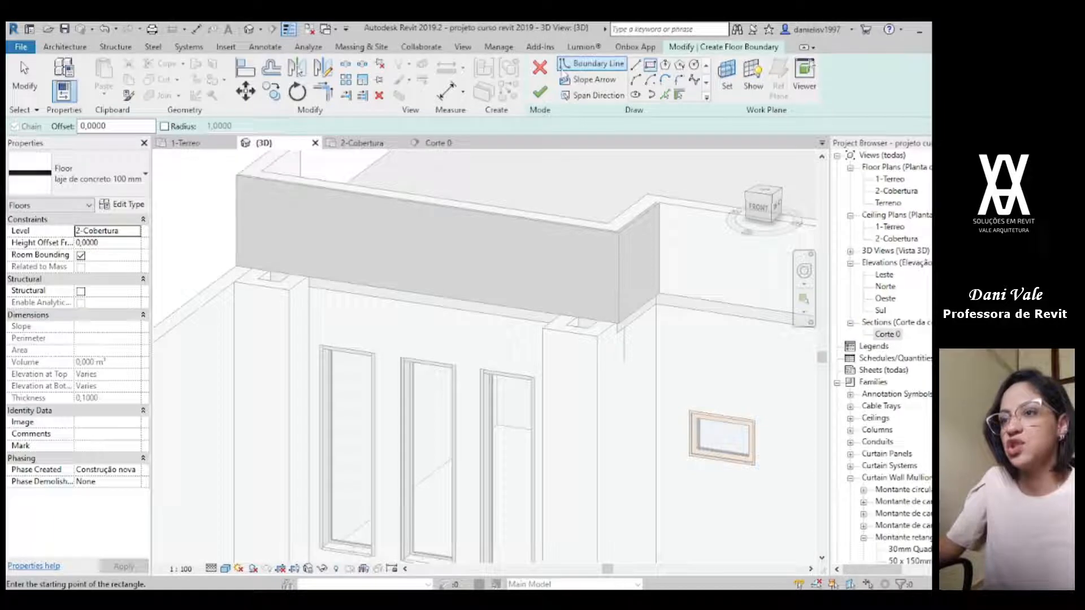
click(541, 96)
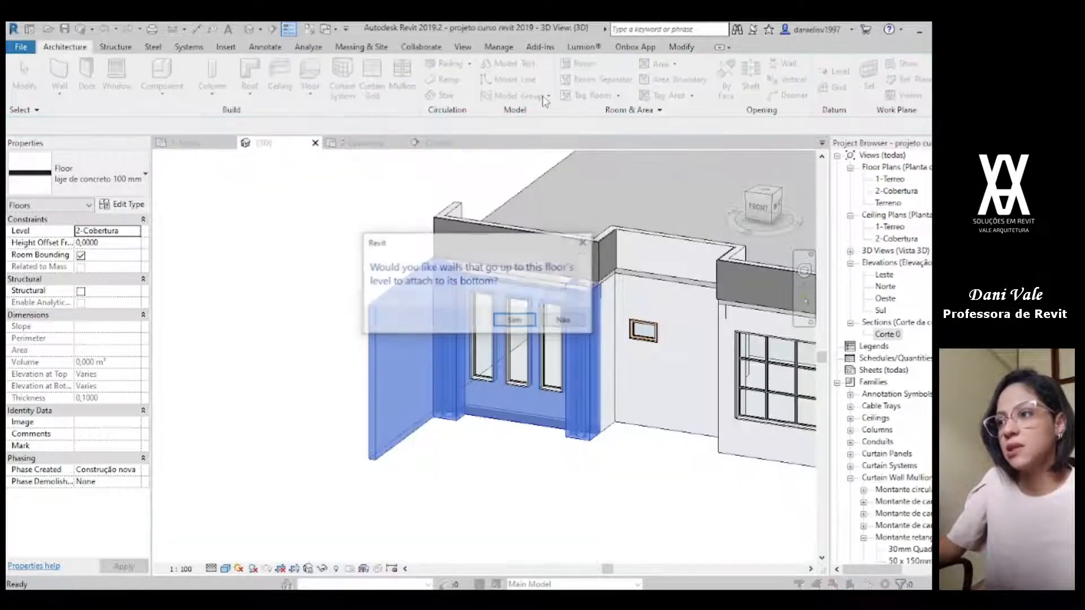
click(563, 321)
scroll(563, 325, up, 4)
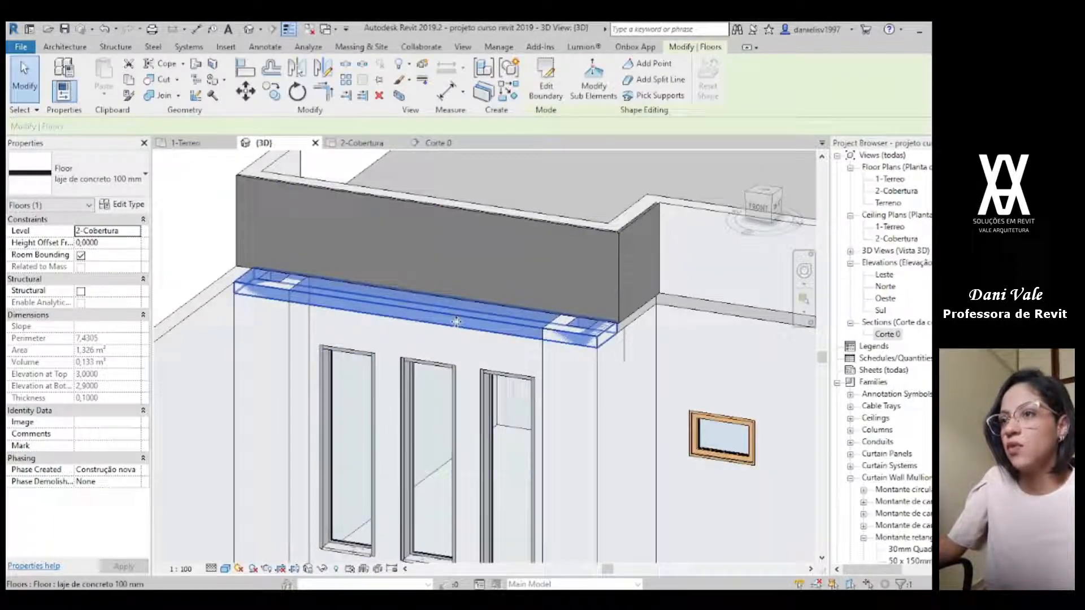
key(Escape)
click(351, 321)
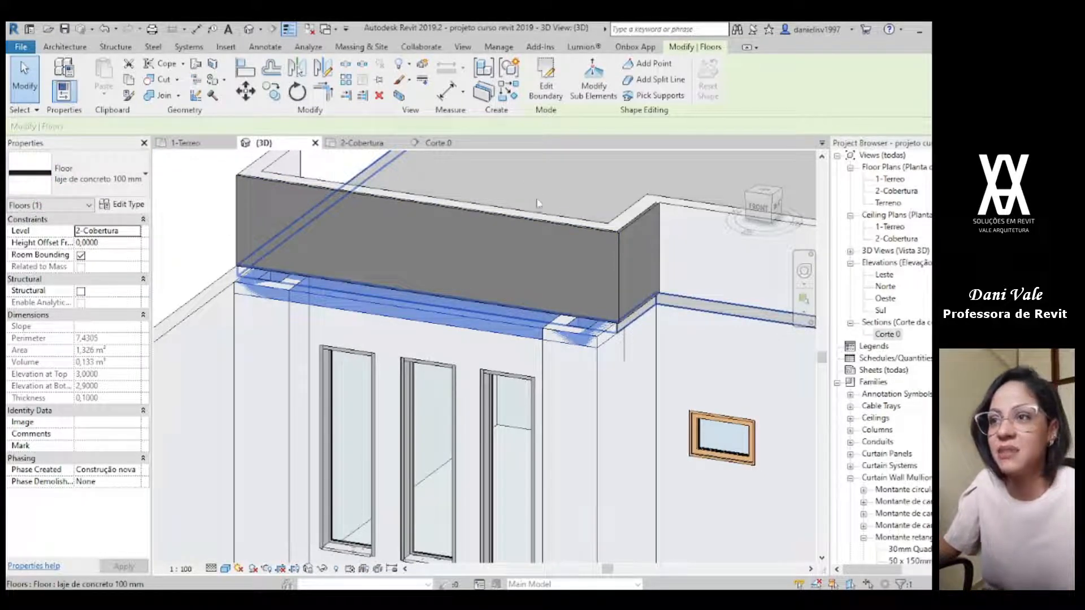
Step: Change the new slab above the three-window facade to the type laje de concreto 400 mm and compare it with the reference render
click(122, 175)
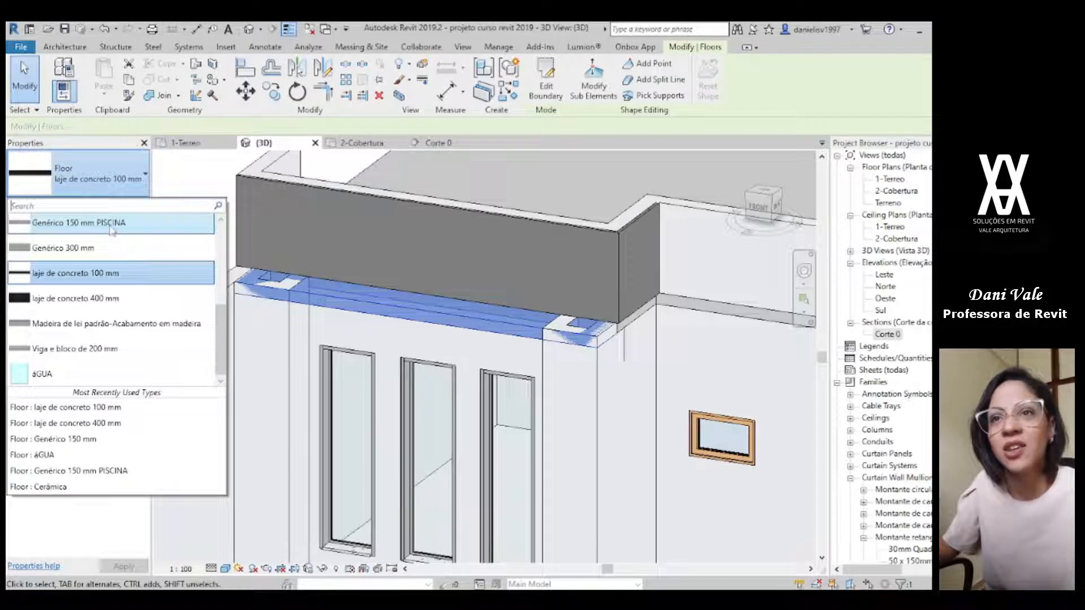
click(85, 296)
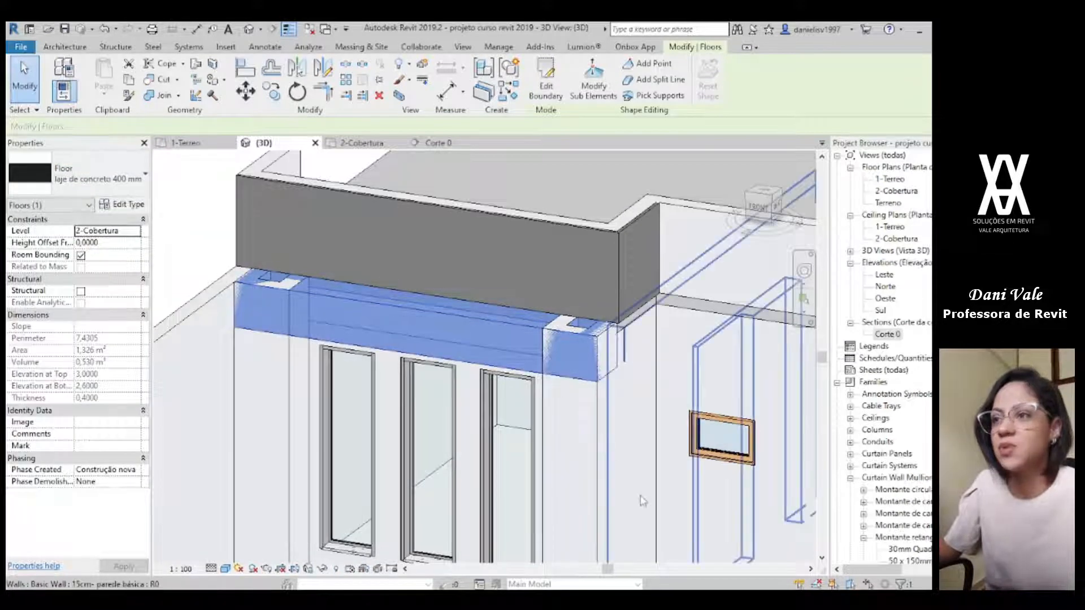
scroll(546, 446, down, 3)
shift+middle_drag(497, 507, 630, 509)
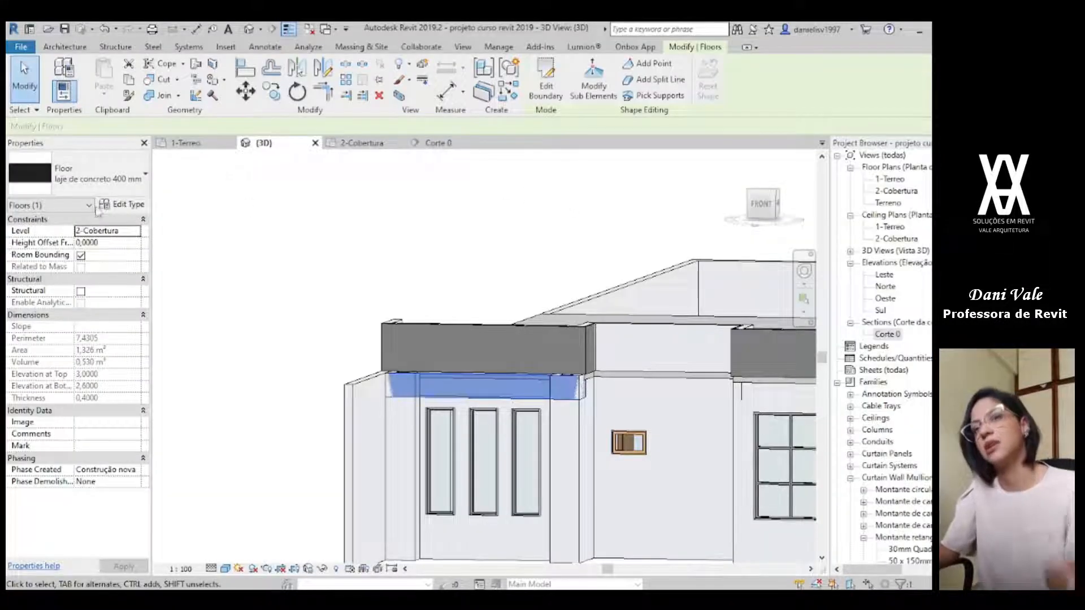
Step: Rename the slab's floor type to laje de concreto 300 mm and set its structure layer thickness to 0.30 m
click(120, 205)
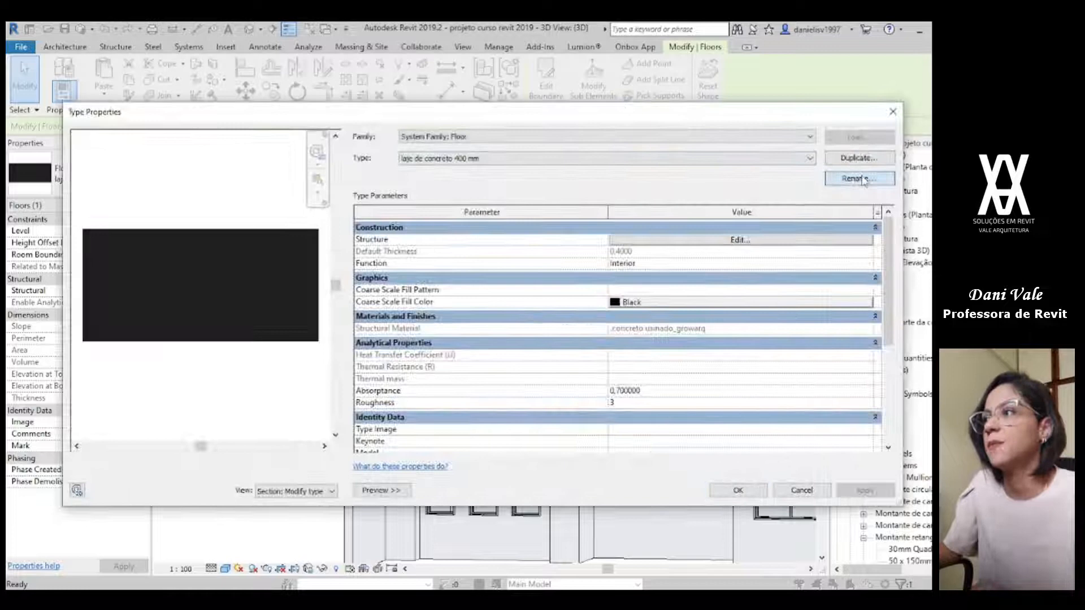
click(856, 178)
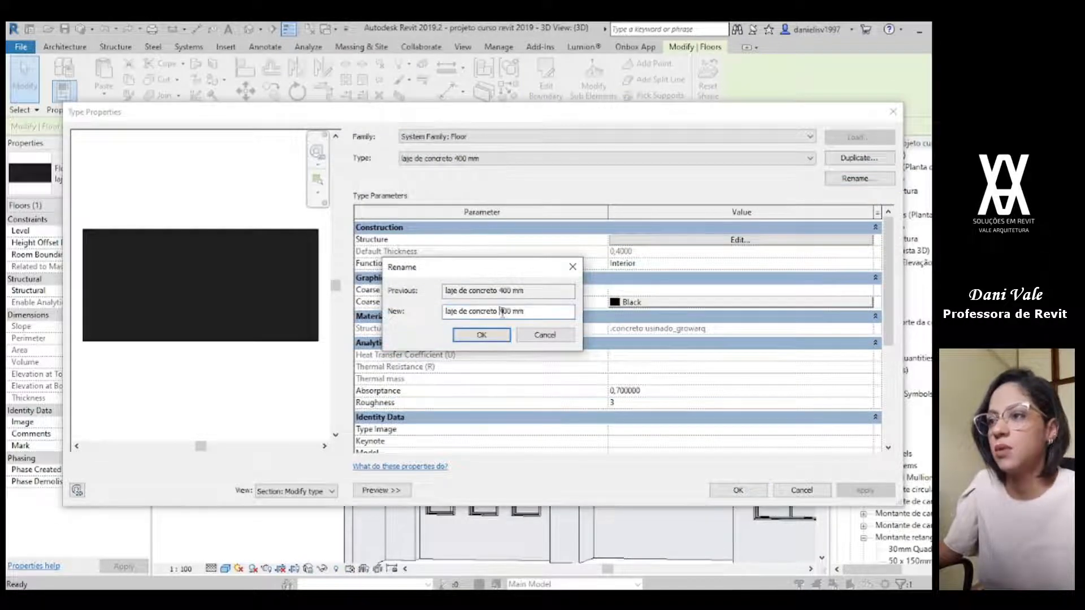
click(488, 338)
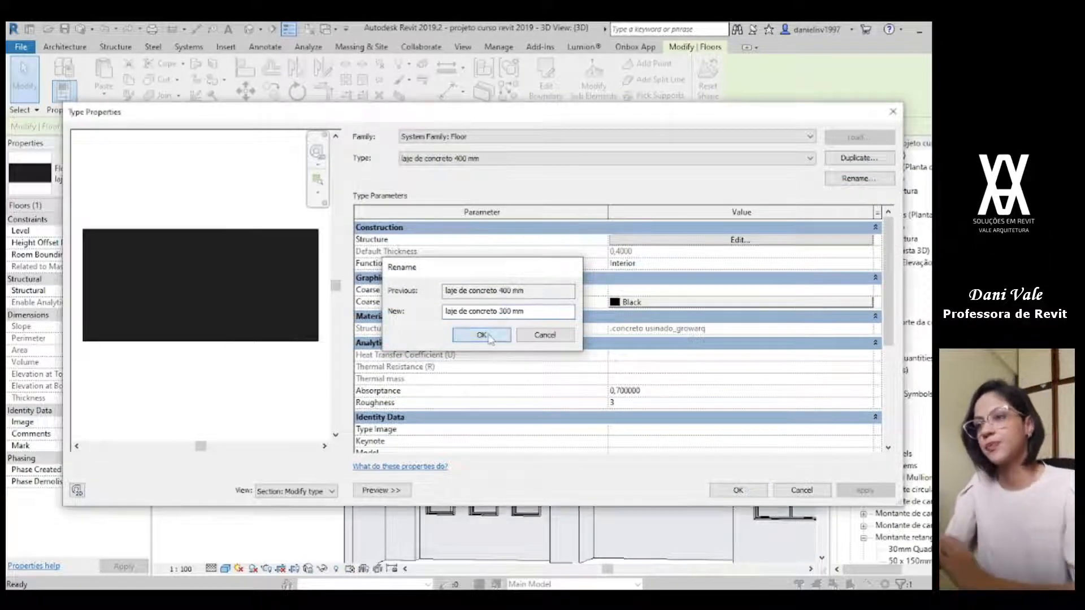
click(757, 230)
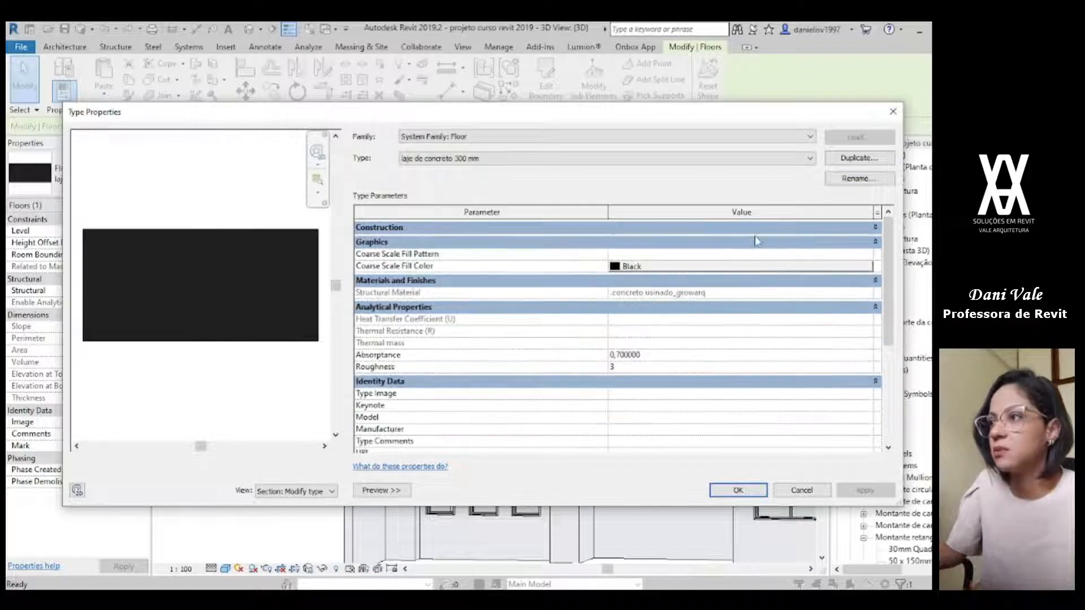
click(757, 227)
click(757, 239)
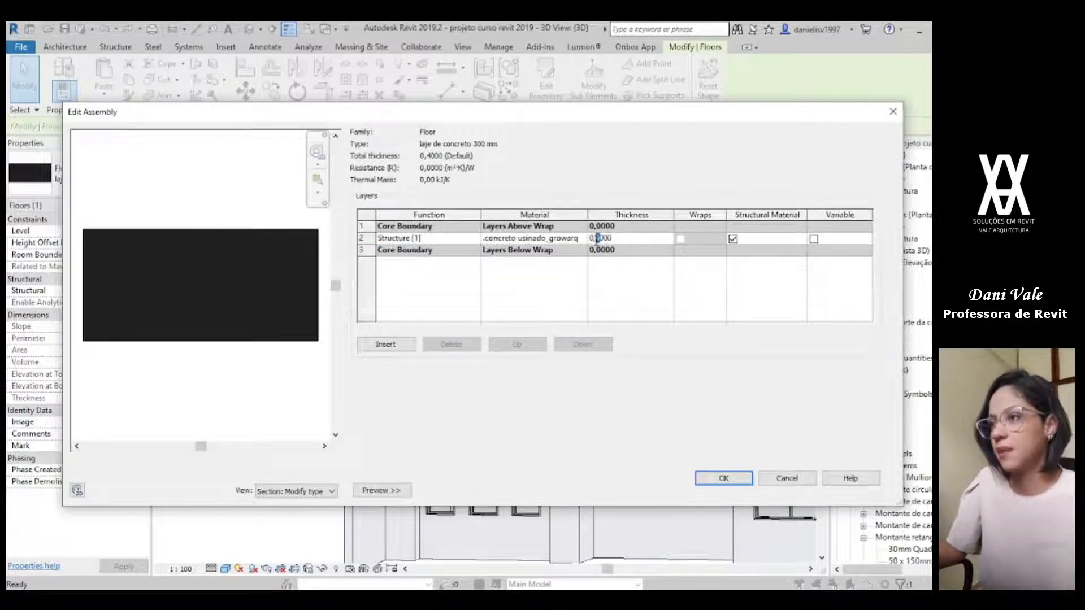
click(718, 478)
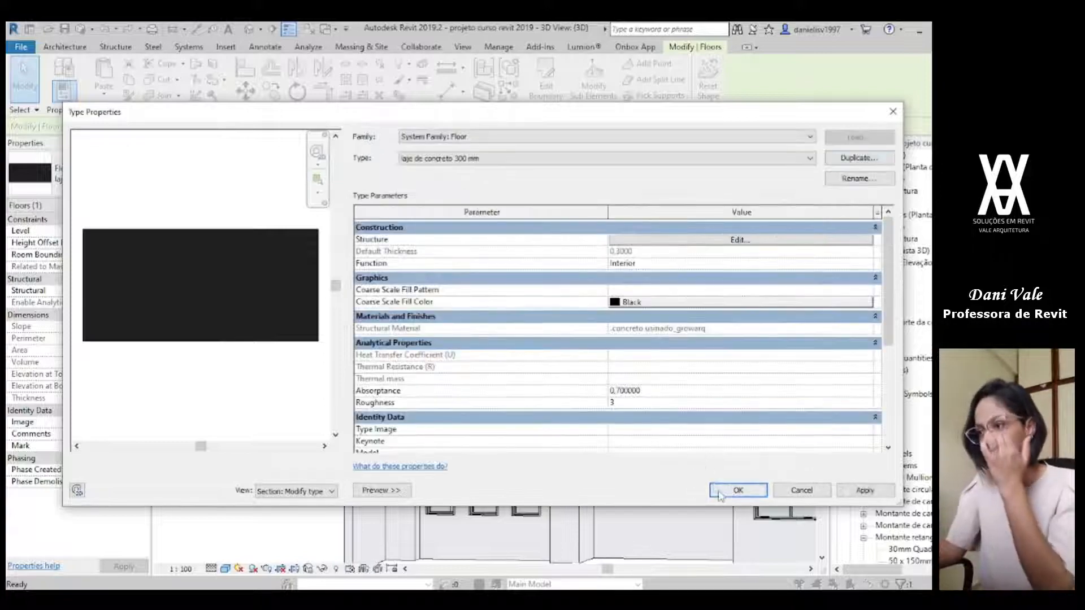
click(738, 490)
click(225, 216)
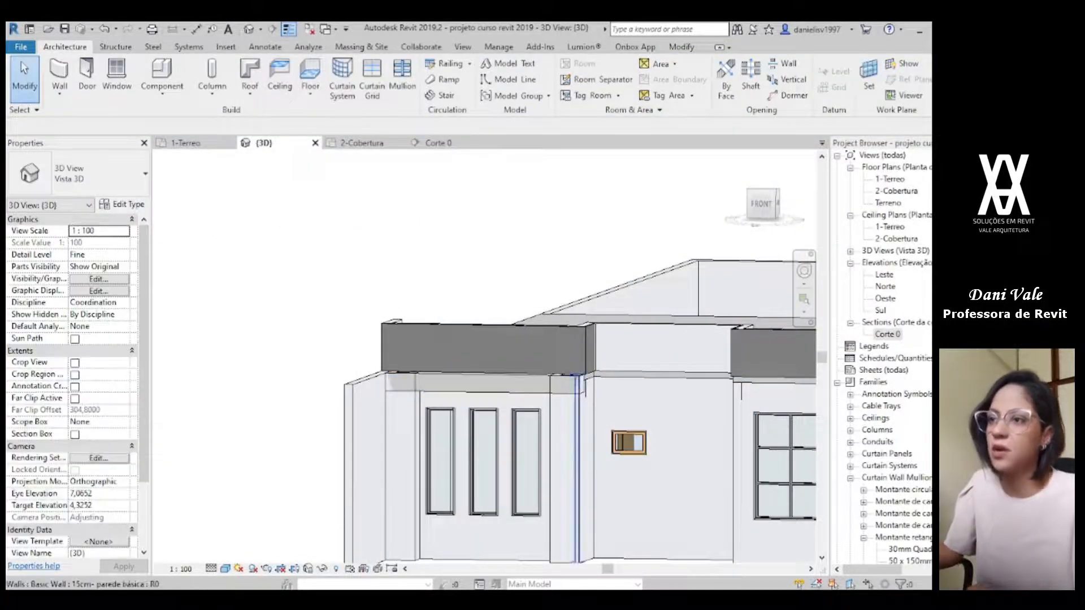
Step: Examine the slab spanning the pillars of the three-window facade from several angles in 3D
click(612, 589)
click(612, 589)
shift+middle_drag(523, 395, 421, 414)
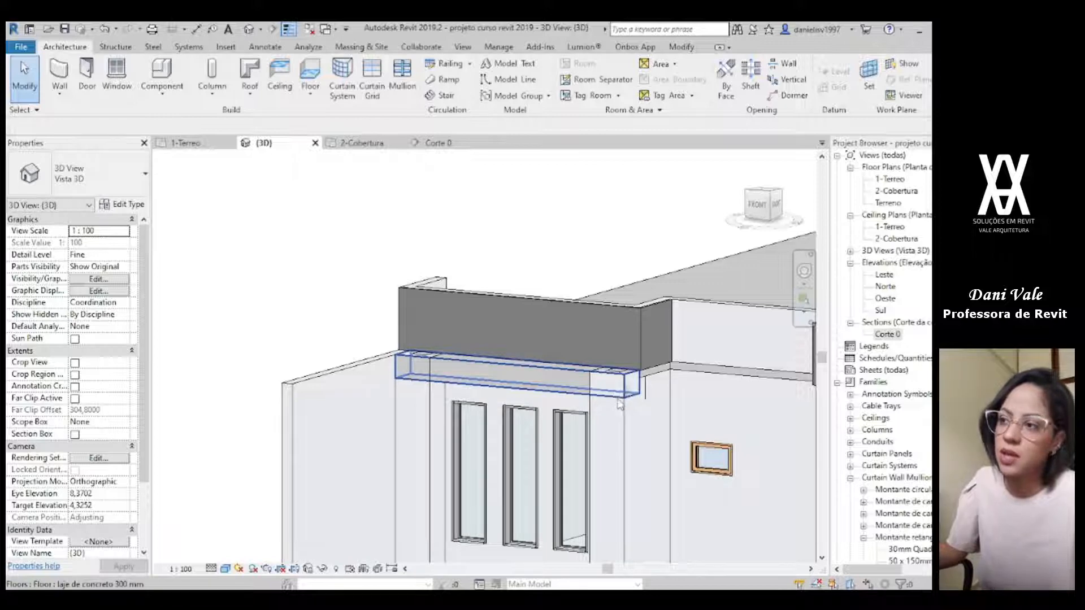
click(548, 393)
scroll(548, 392, down, 1)
middle_drag(547, 392, 501, 290)
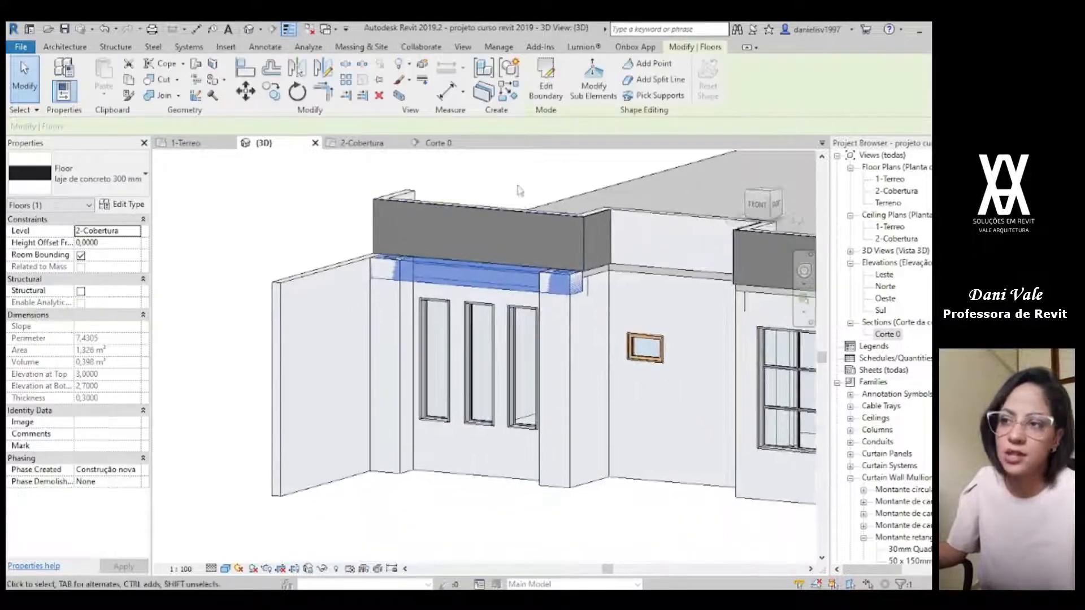
click(519, 186)
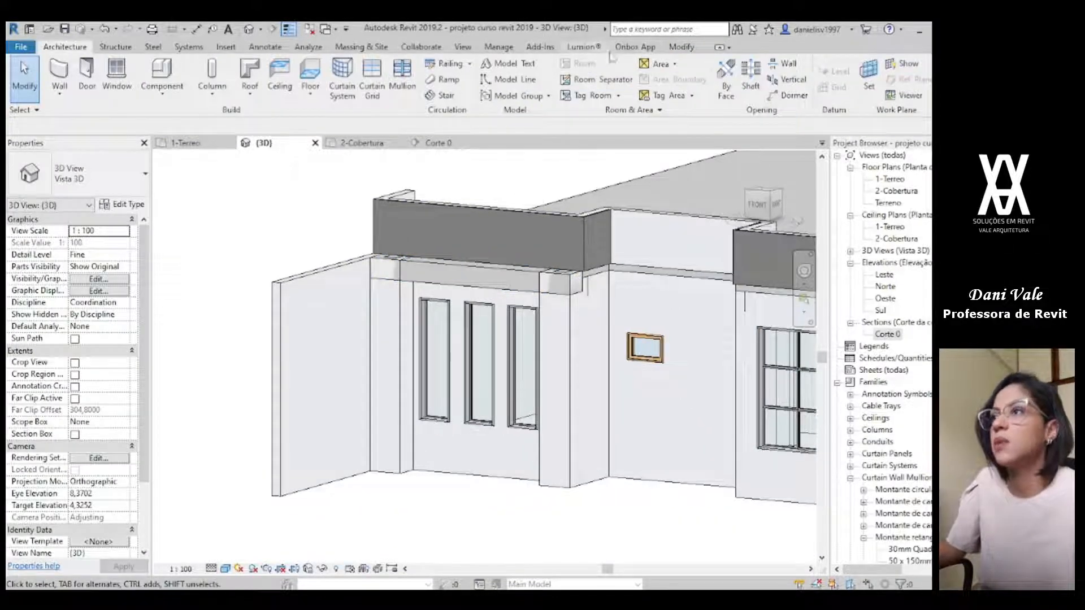
Step: Join the walls with the slabs from level 1-Terreo up to 2-Cobertura with the Onbox Join Elements tool
click(635, 47)
click(377, 78)
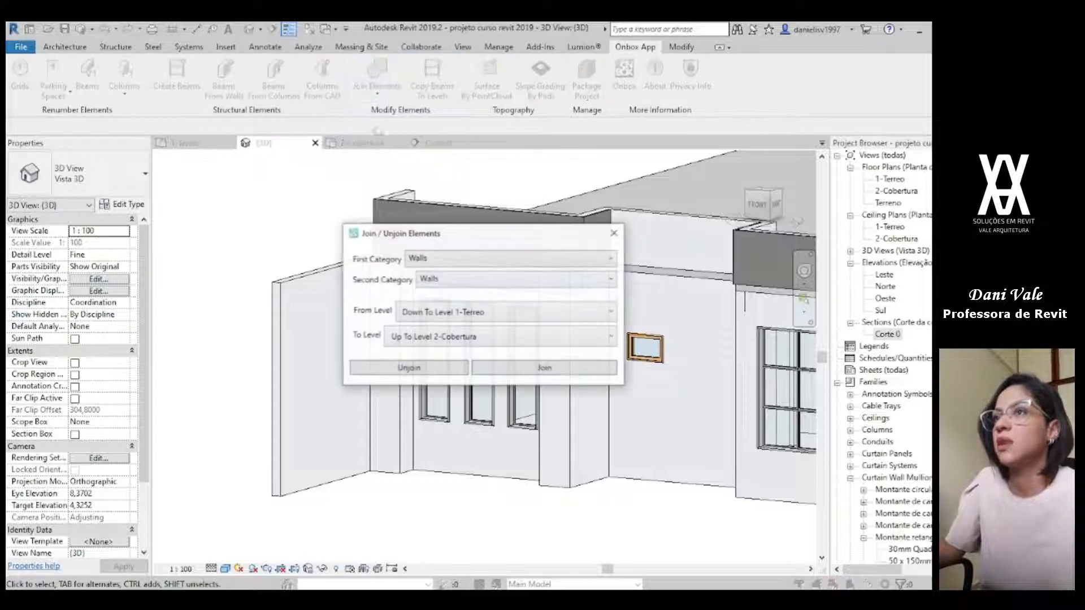
click(430, 279)
click(438, 333)
click(482, 368)
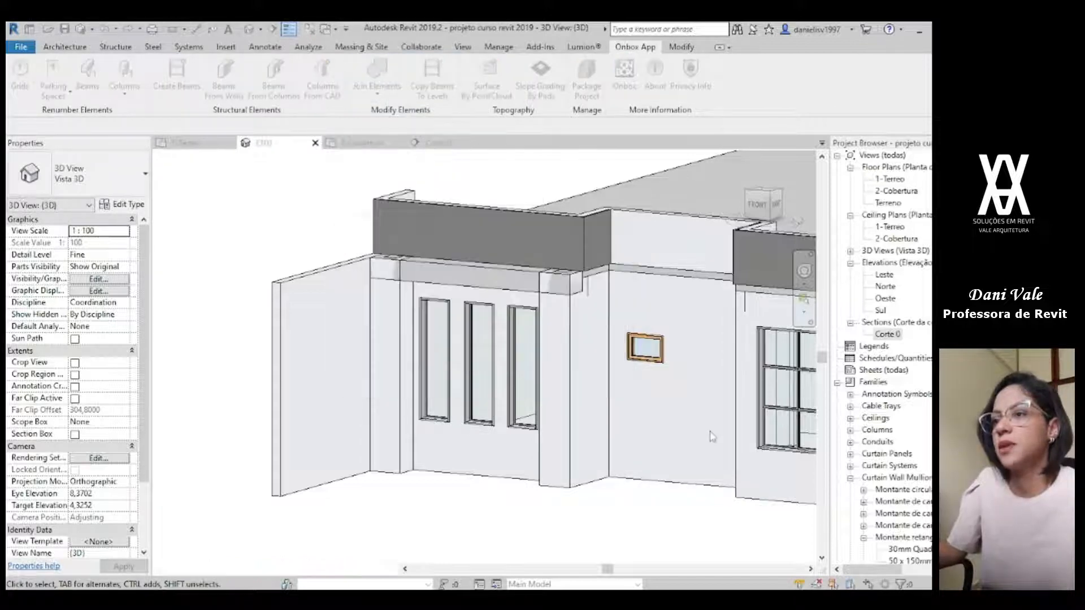
scroll(582, 272, up, 2)
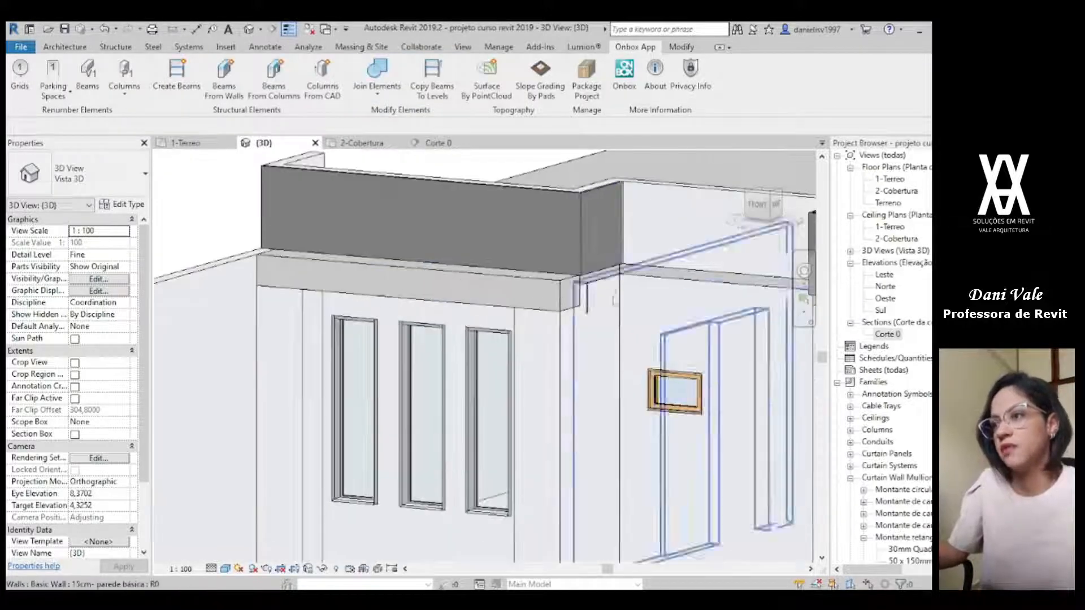
scroll(625, 379, down, 1)
scroll(610, 393, down, 3)
Step: Examine the ground strip along the facade in the reference render, from the three windows to the garage, and compare it with the 3D model
mouse_move(480, 509)
shift+middle_down()
mouse_move(537, 528)
mouse_move(490, 519)
mouse_move(480, 530)
shift+middle_up()
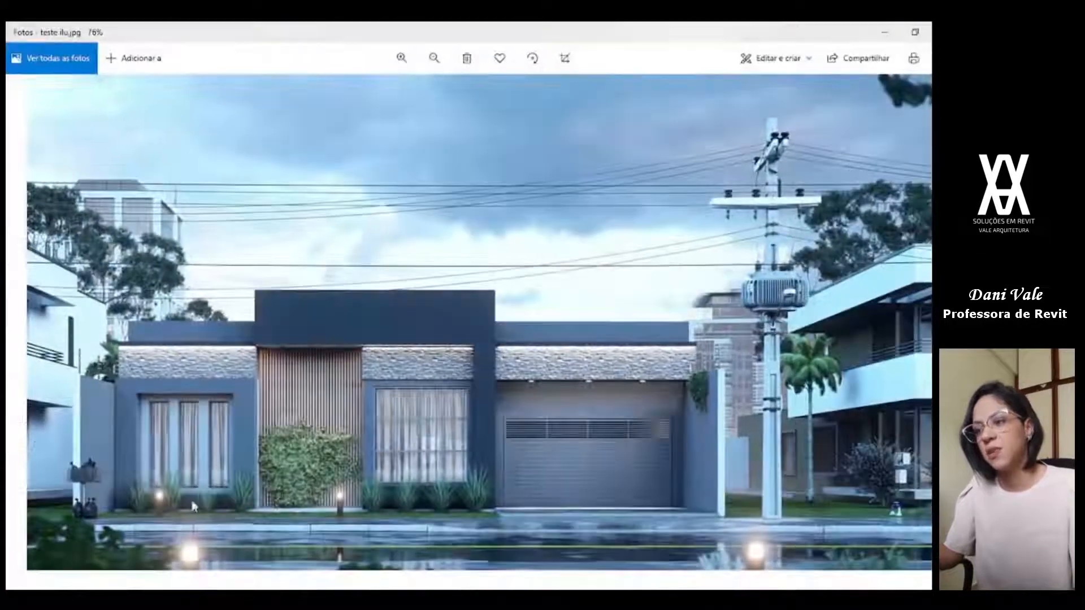
scroll(219, 524, up, 5)
drag(223, 516, 413, 465)
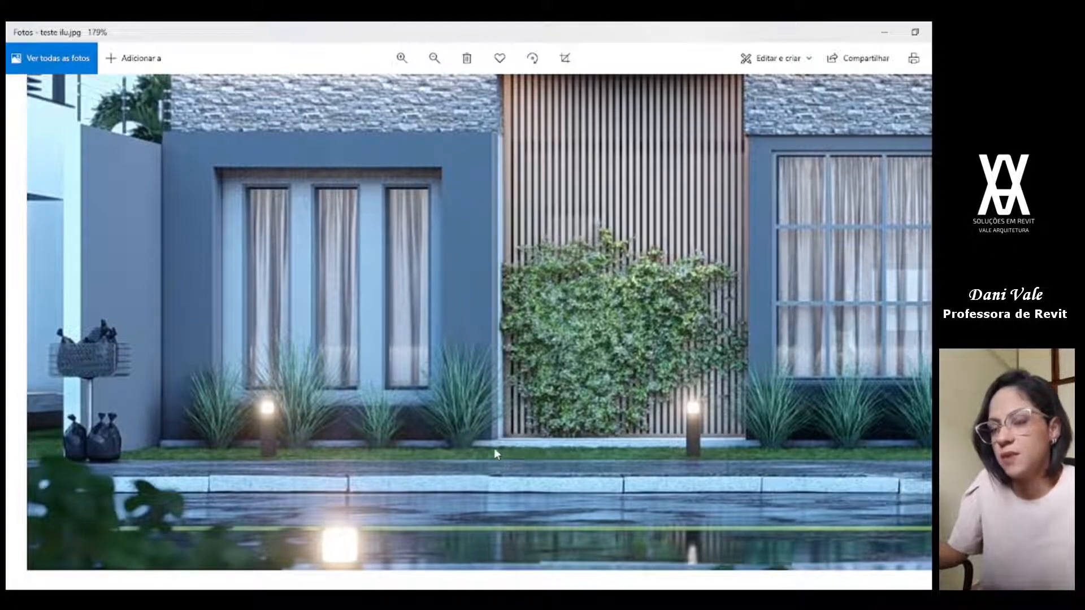
scroll(657, 447, down, 2)
drag(658, 446, 310, 423)
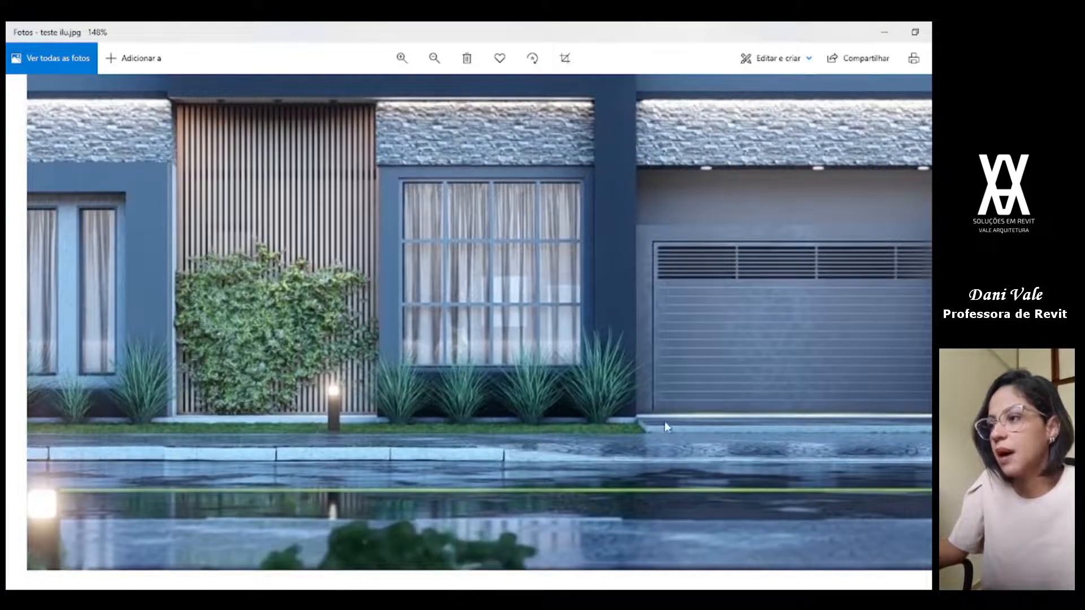
click(624, 597)
scroll(611, 501, down, 1)
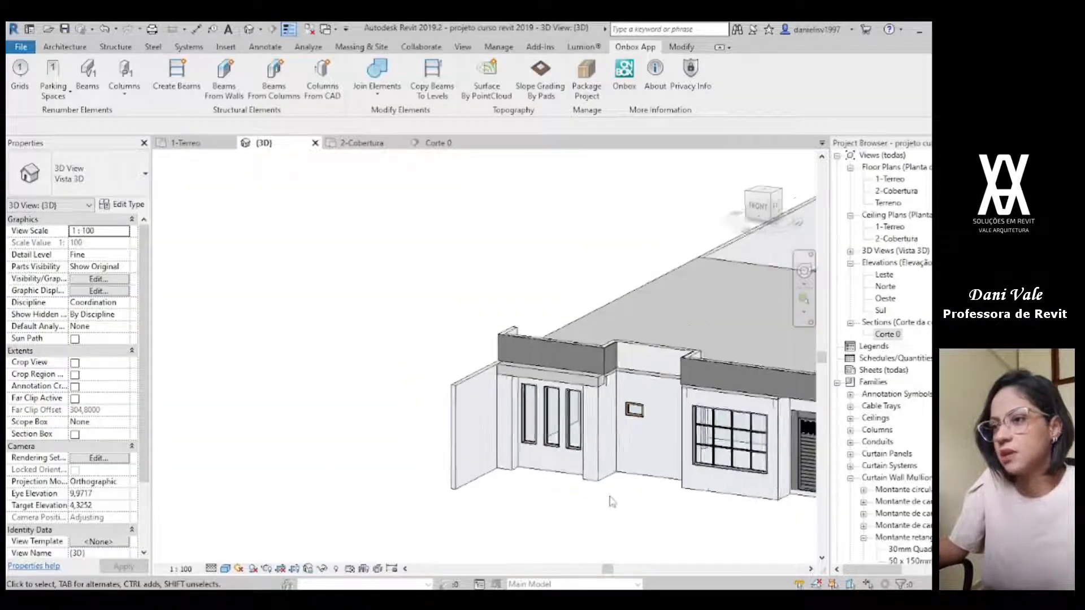
middle_drag(611, 501, 474, 455)
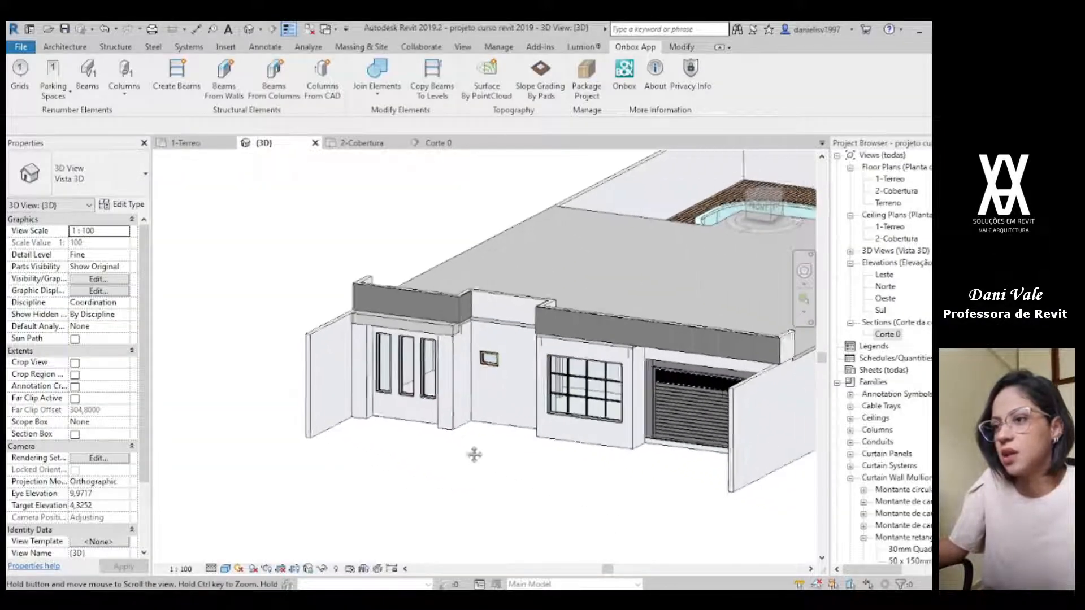
Step: On the 1-Terreo plan, start a similar Genérico 150 mm floor and sketch a rectangular boundary in front of the facade between the two side boundary walls
click(179, 143)
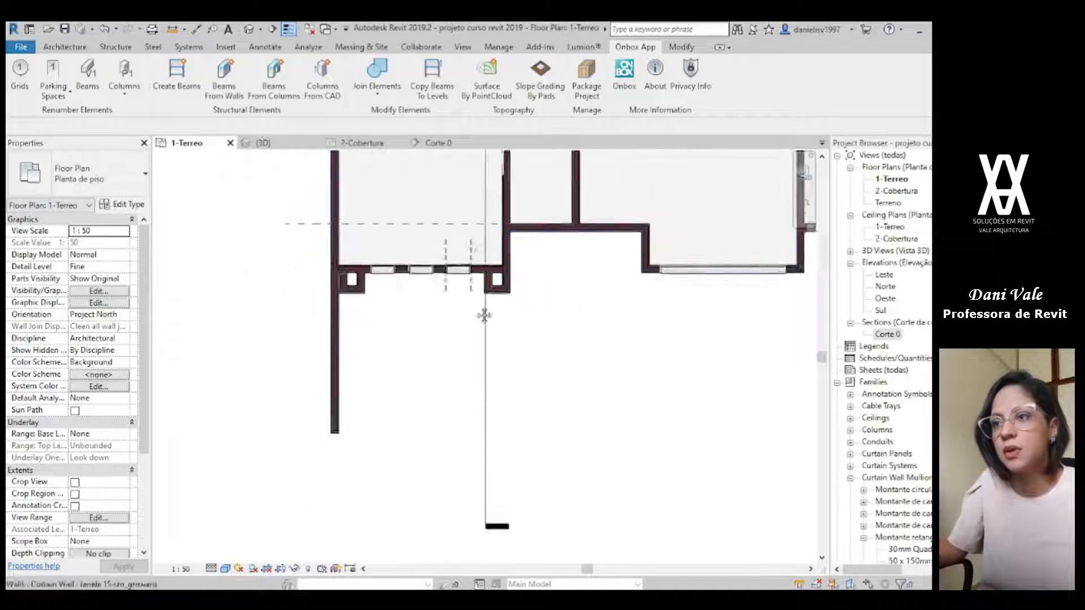
click(299, 233)
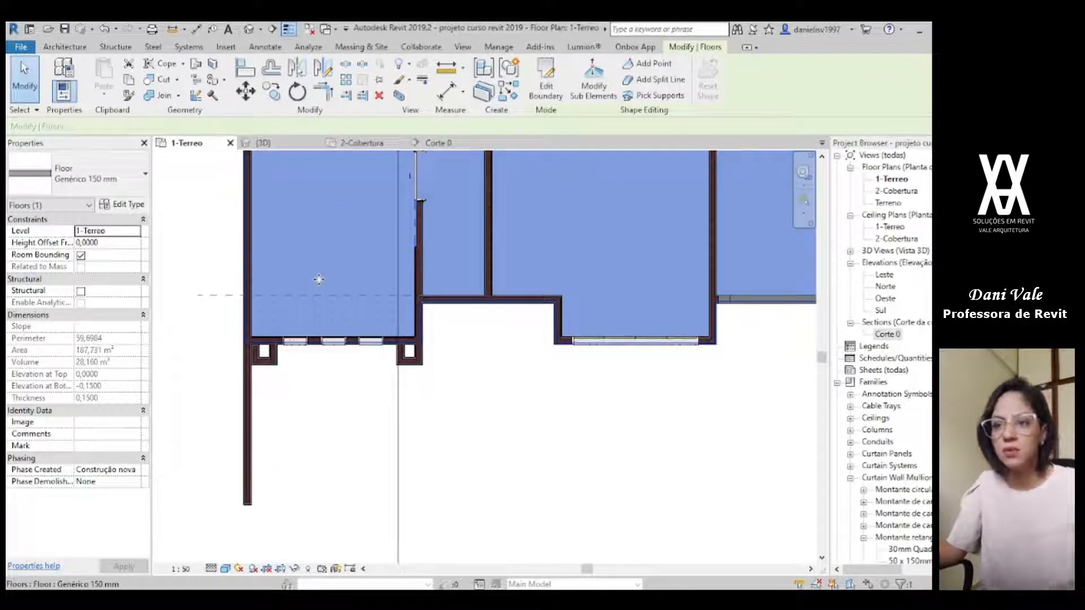
key(c)
double_click(318, 280)
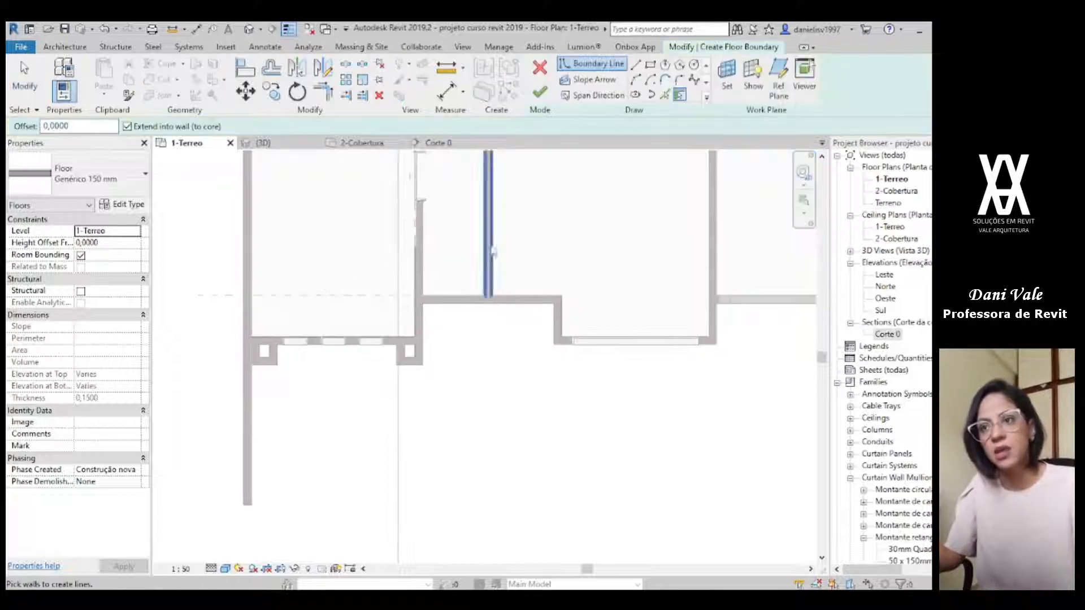
click(651, 65)
scroll(246, 346, up, 6)
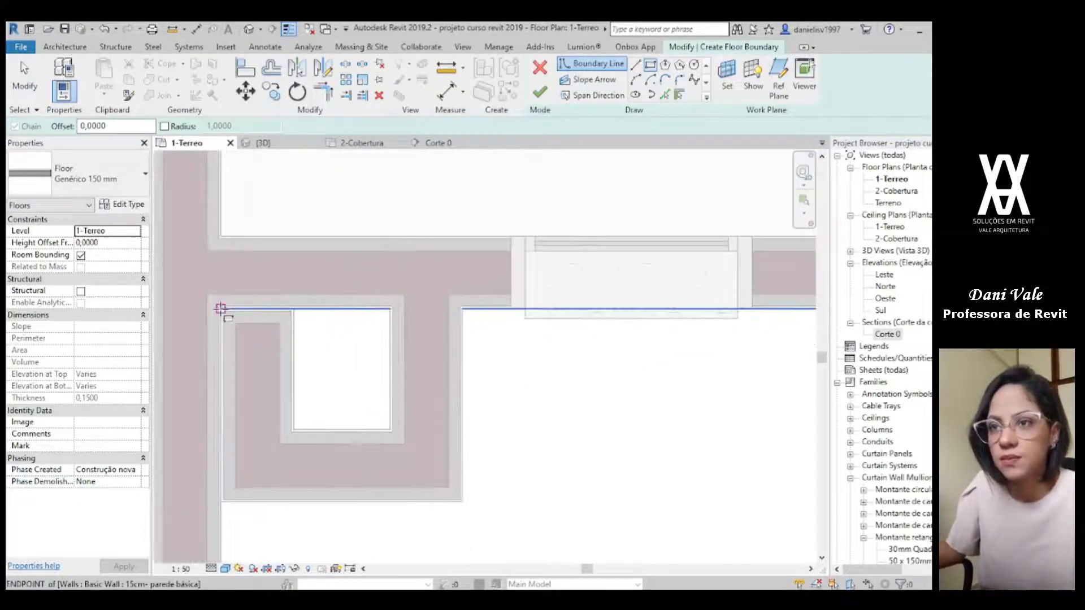
click(220, 308)
scroll(375, 346, down, 5)
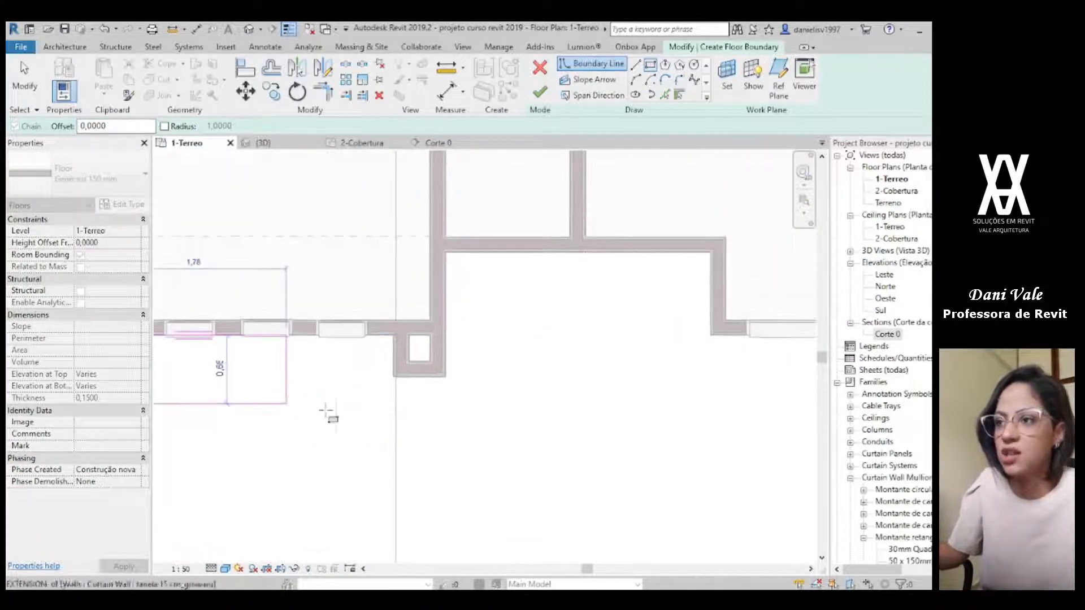
scroll(395, 408, down, 2)
middle_drag(633, 409, 348, 411)
scroll(621, 408, down, 1)
middle_drag(704, 418, 576, 411)
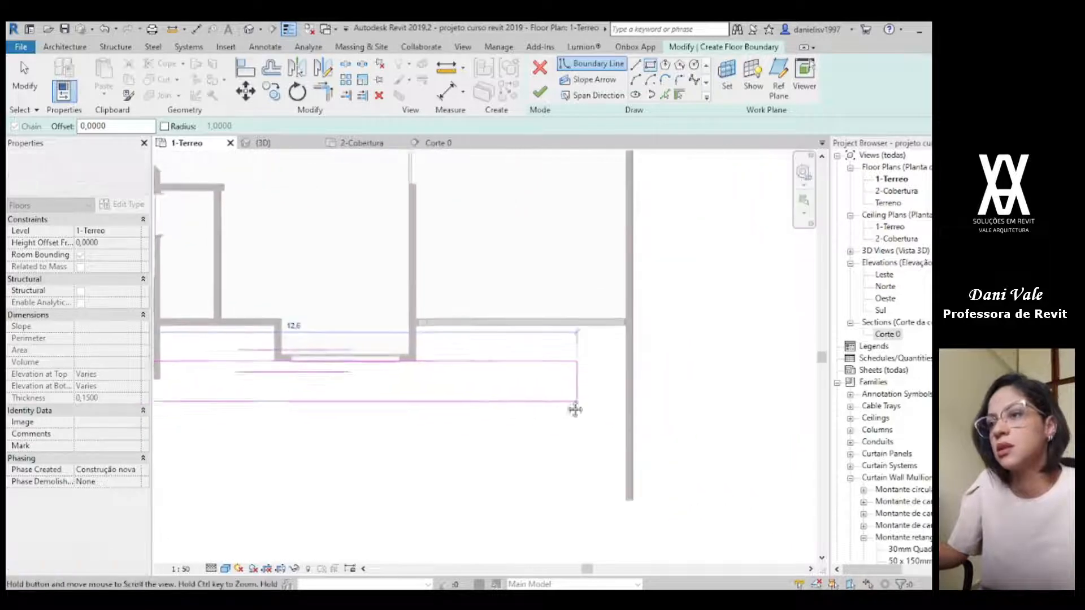
scroll(616, 417, up, 3)
scroll(605, 384, up, 2)
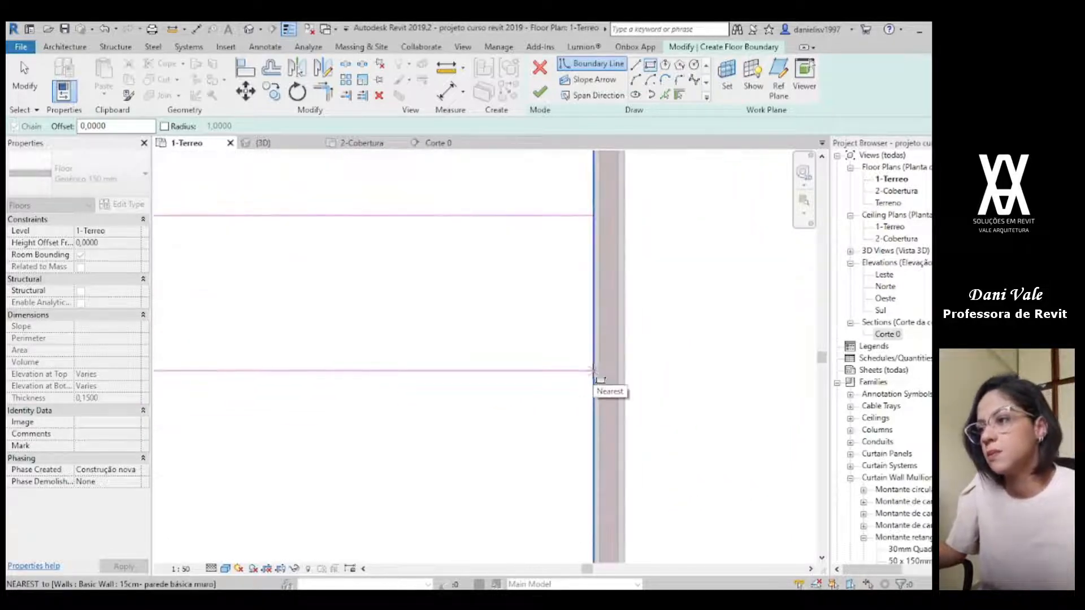
click(593, 371)
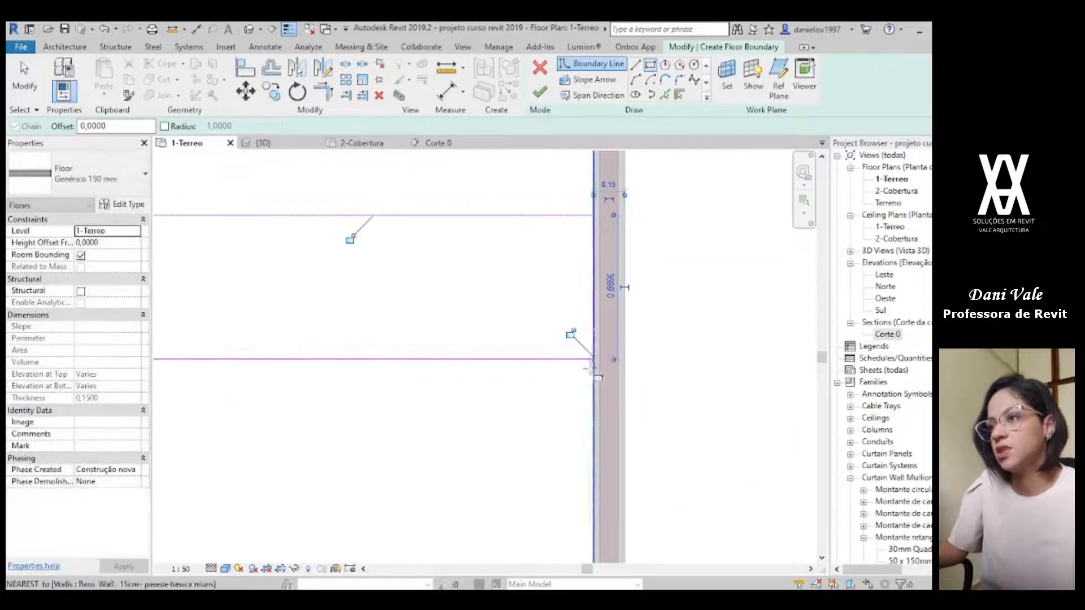
Step: Add boundary lines by picking the garage front edge and the outer face of the adjoining side wall of the large-window room
click(635, 64)
mouse_move(506, 204)
middle_down()
mouse_move(689, 481)
mouse_move(780, 535)
middle_up()
click(665, 94)
scroll(418, 427, down, 3)
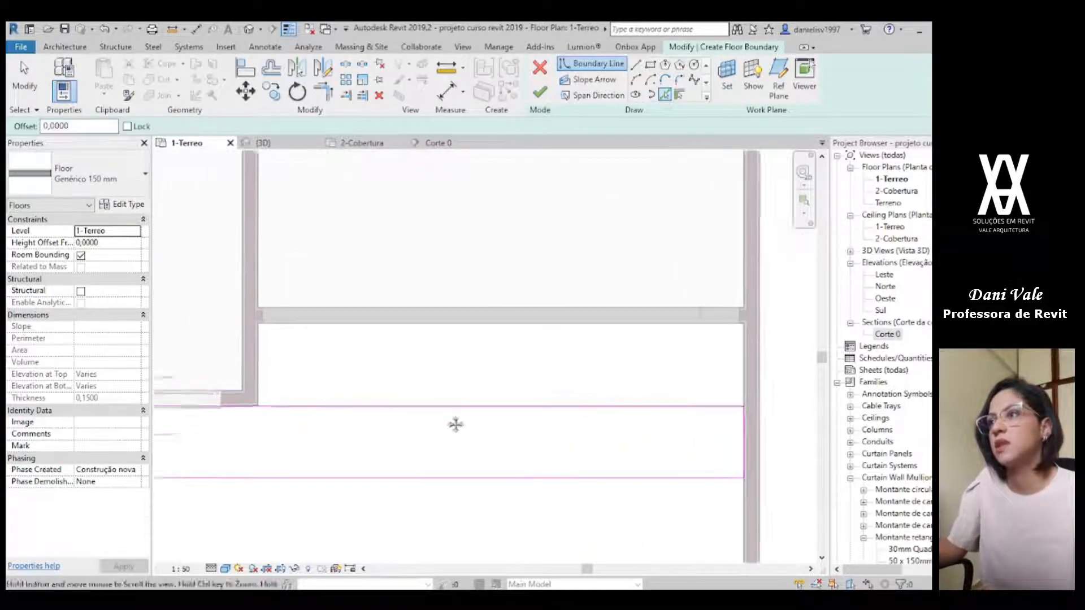
scroll(339, 338, up, 5)
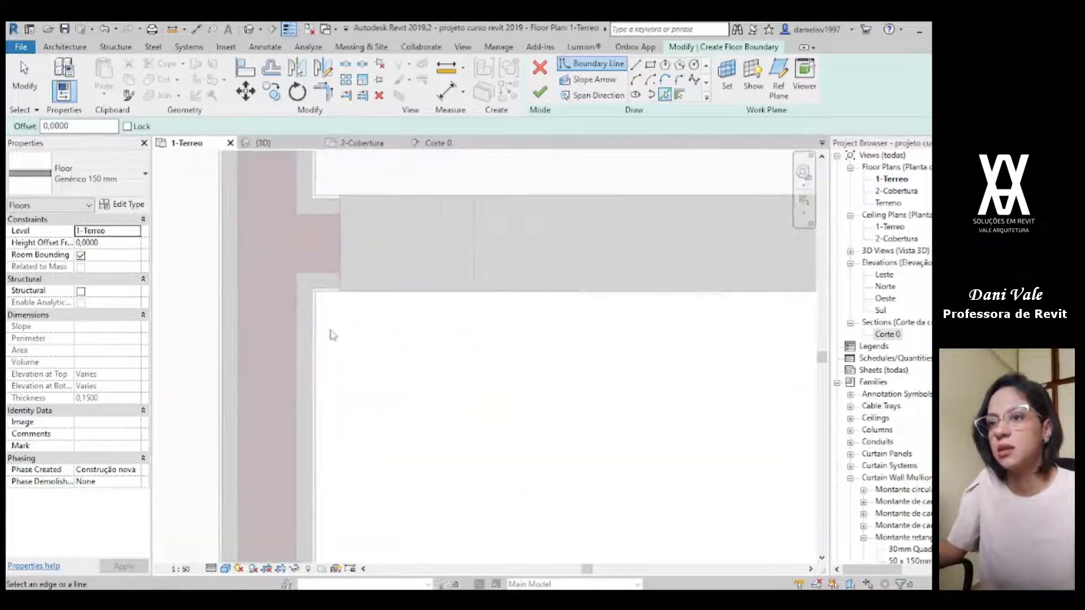
middle_drag(332, 418, 587, 219)
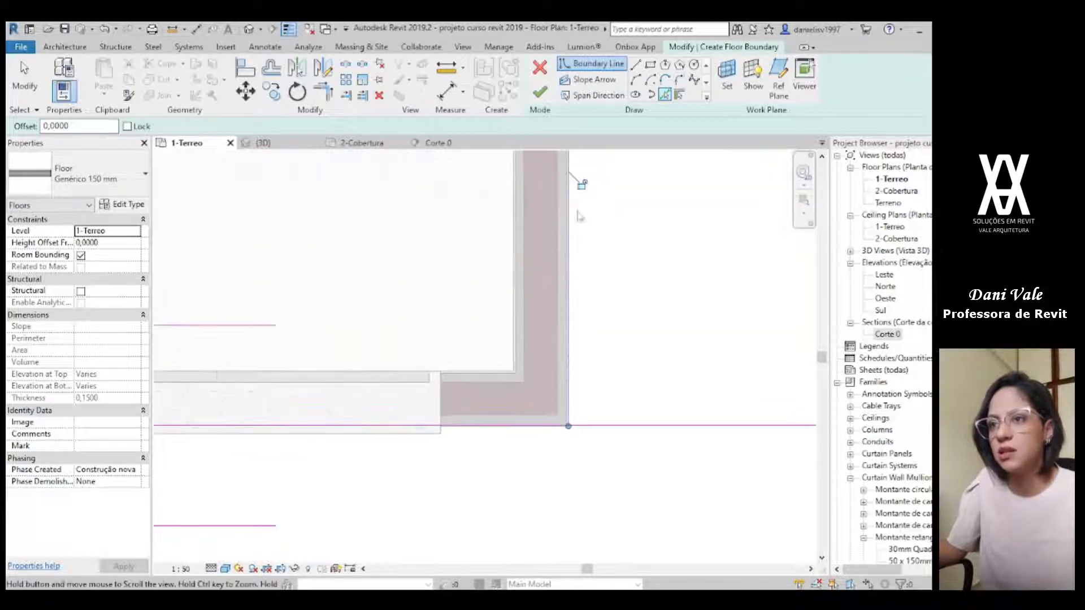
scroll(456, 413, down, 4)
middle_drag(378, 409, 778, 444)
scroll(263, 382, up, 3)
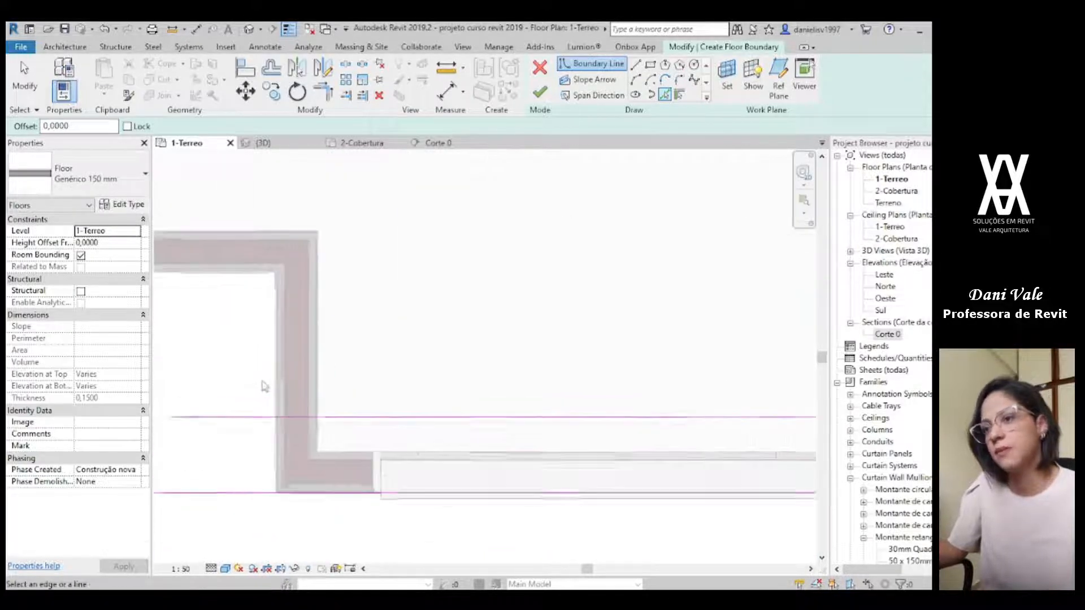
Step: Pick boundary lines along both side walls and the back wall of the recess between the large-window room and the pillar
click(274, 376)
scroll(221, 339, down, 2)
middle_drag(222, 340, 455, 313)
click(418, 260)
middle_drag(397, 287, 798, 198)
click(451, 275)
key(Escape)
key(Escape)
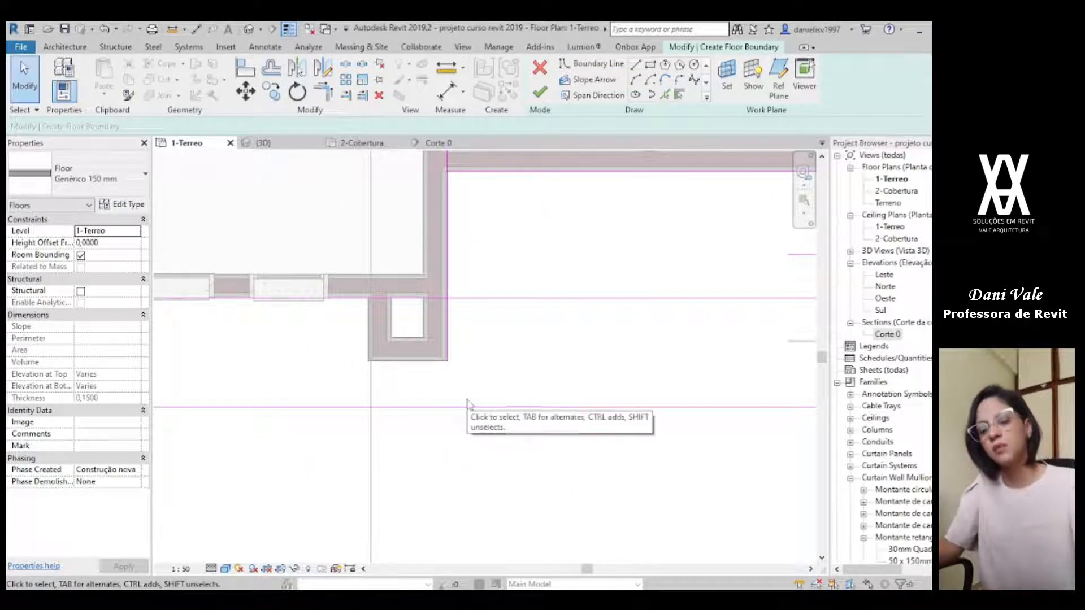
scroll(471, 402, down, 2)
middle_drag(493, 402, 342, 388)
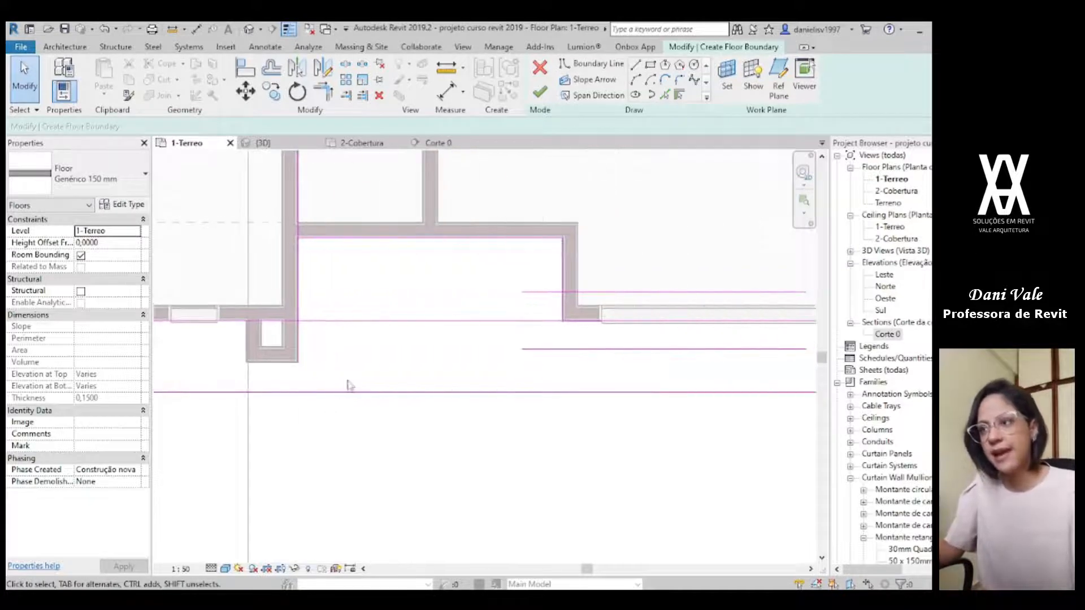
Step: Split the floor boundary line running along the facade at the point where it crosses the recess
key(s)
key(l)
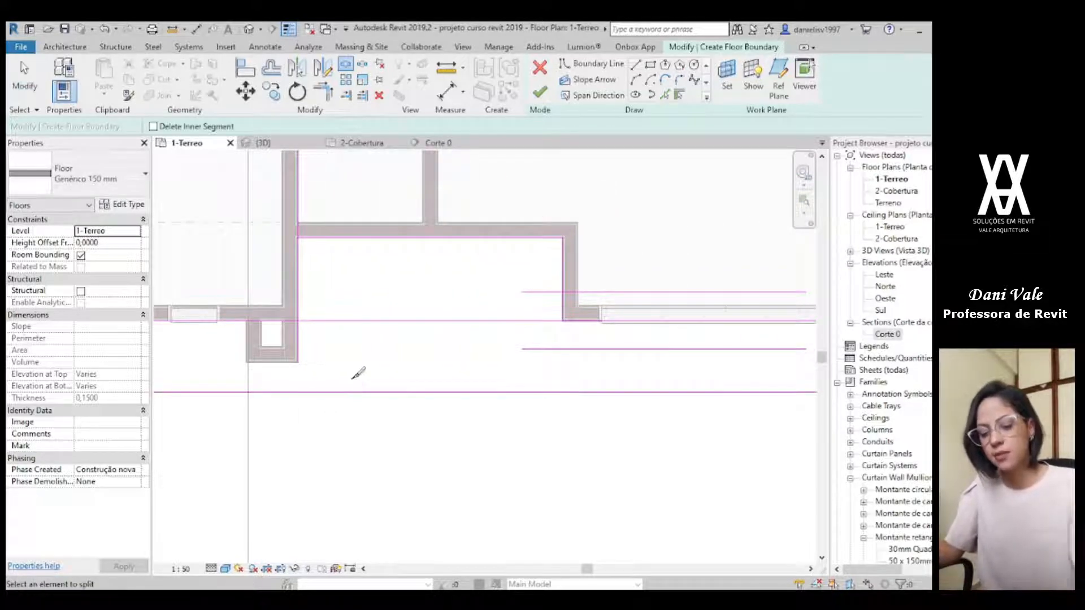
click(380, 321)
scroll(478, 381, down, 2)
middle_drag(476, 383, 189, 388)
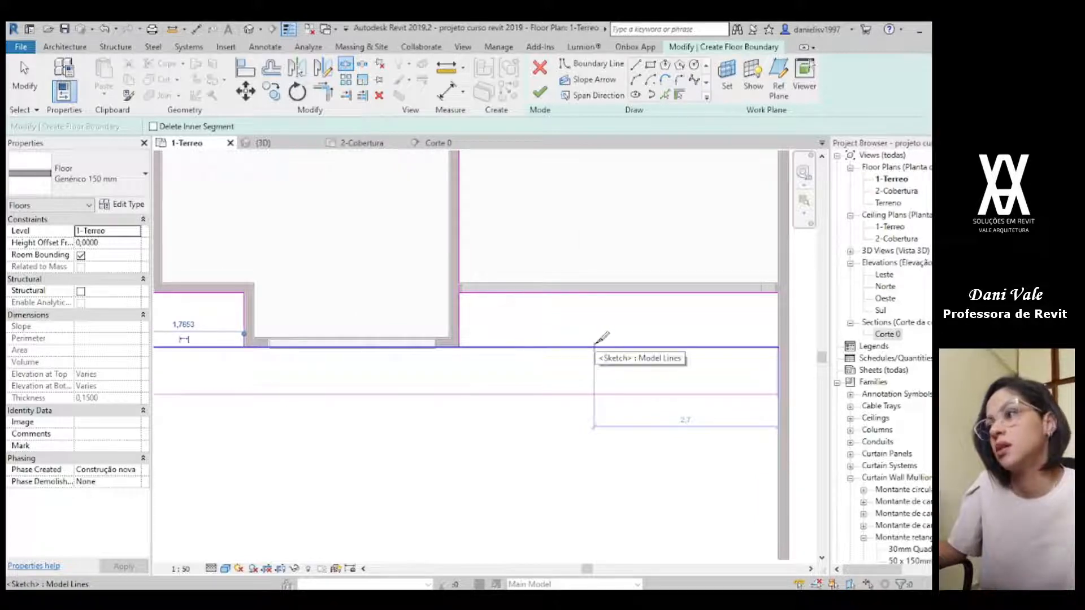
key(Escape)
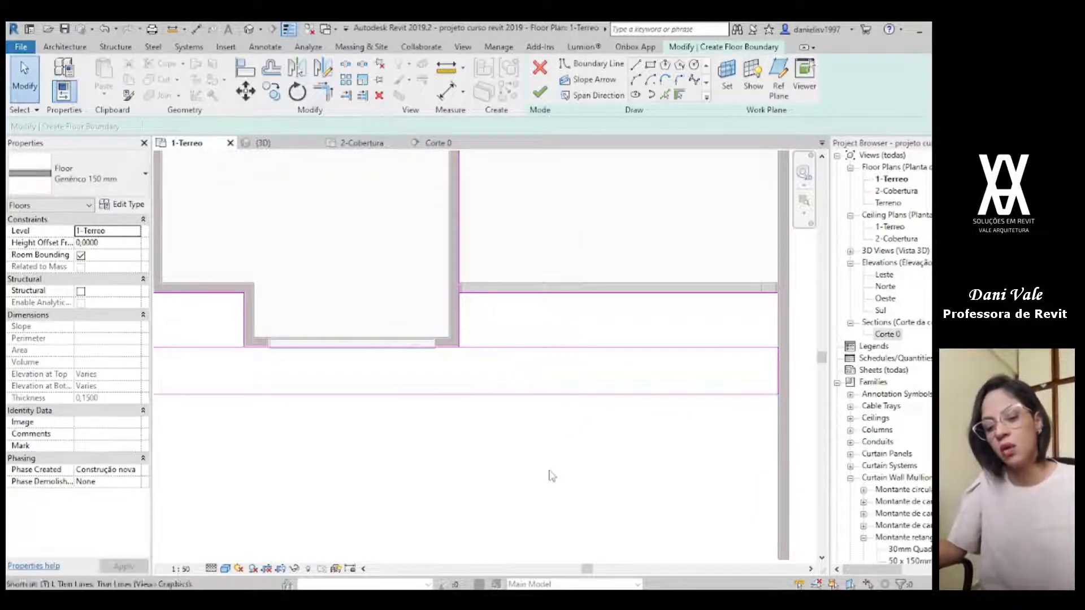
Step: Trim the boundary lines into corners at the garage front, meeting the side boundary wall and the side wall of the large-window room
key(r)
click(730, 296)
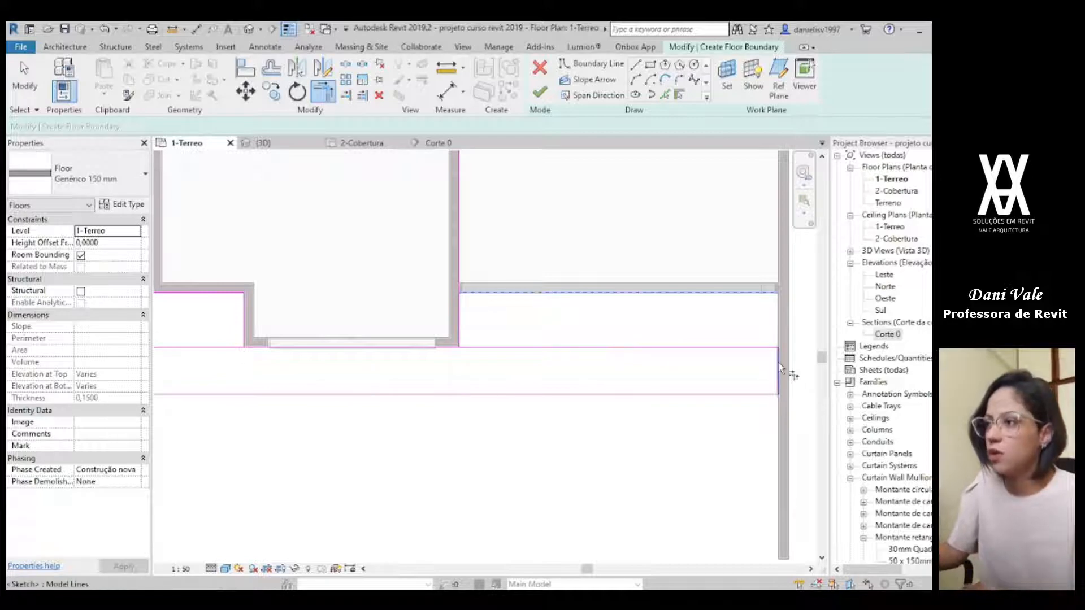
click(448, 348)
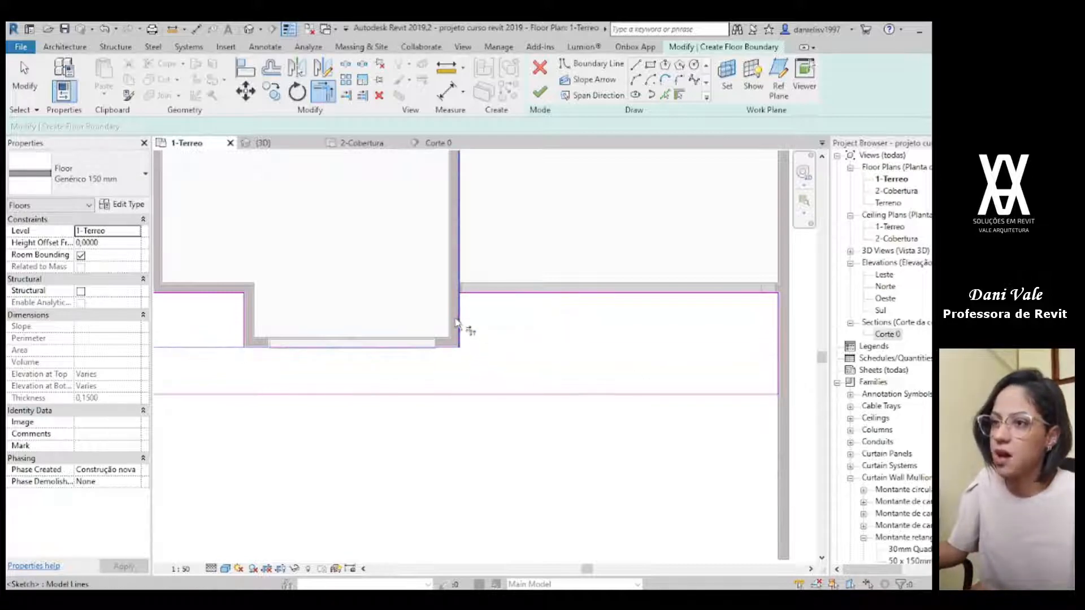
click(462, 294)
Step: Trim the boundary lines into corners around the recess, between the large-window room and the pillar
scroll(220, 340, down, 1)
middle_drag(220, 338, 458, 365)
click(480, 367)
click(491, 375)
click(337, 332)
middle_drag(224, 338, 503, 315)
scroll(566, 432, down, 1)
middle_drag(579, 436, 460, 412)
key(Escape)
Step: Check the distance from the strip's front boundary line to the facade and to the end of the boundary wall
scroll(480, 421, down, 1)
middle_drag(612, 458, 533, 409)
click(440, 382)
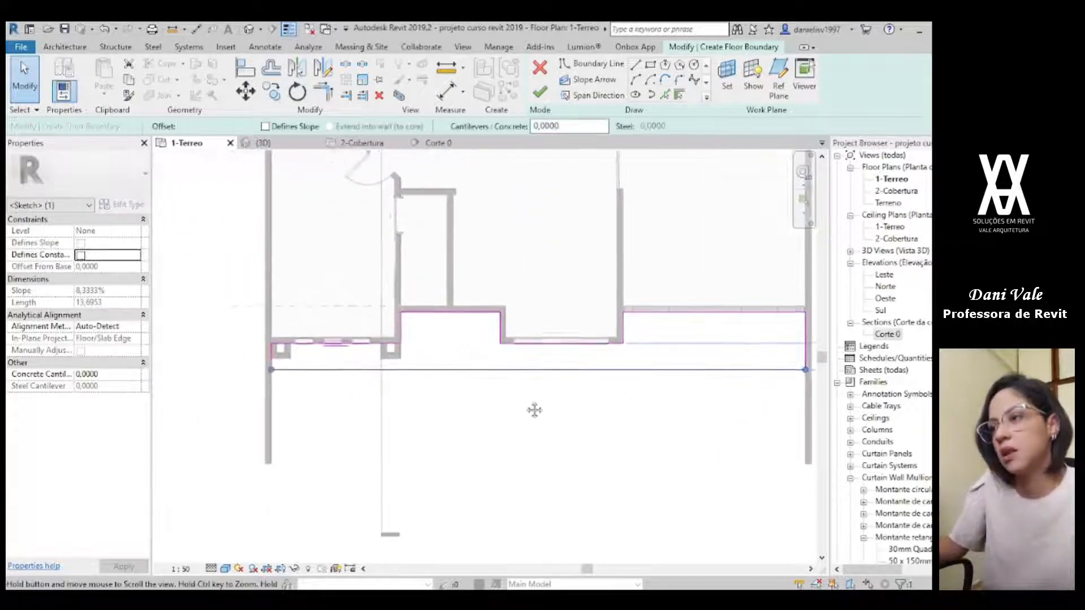
middle_drag(737, 388, 566, 405)
scroll(683, 374, up, 1)
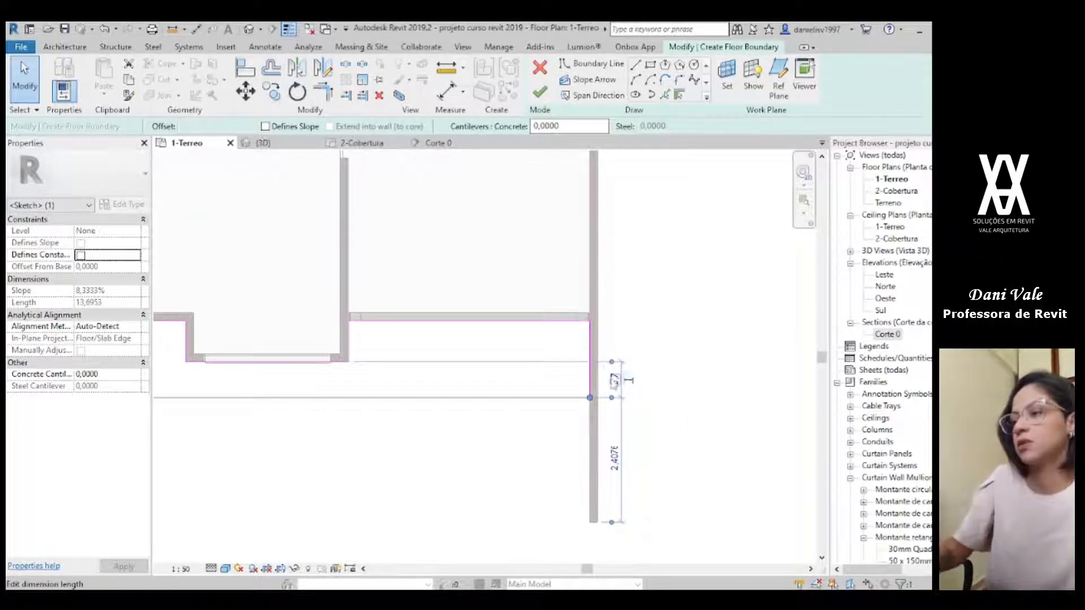
scroll(443, 521, down, 1)
middle_drag(443, 520, 636, 445)
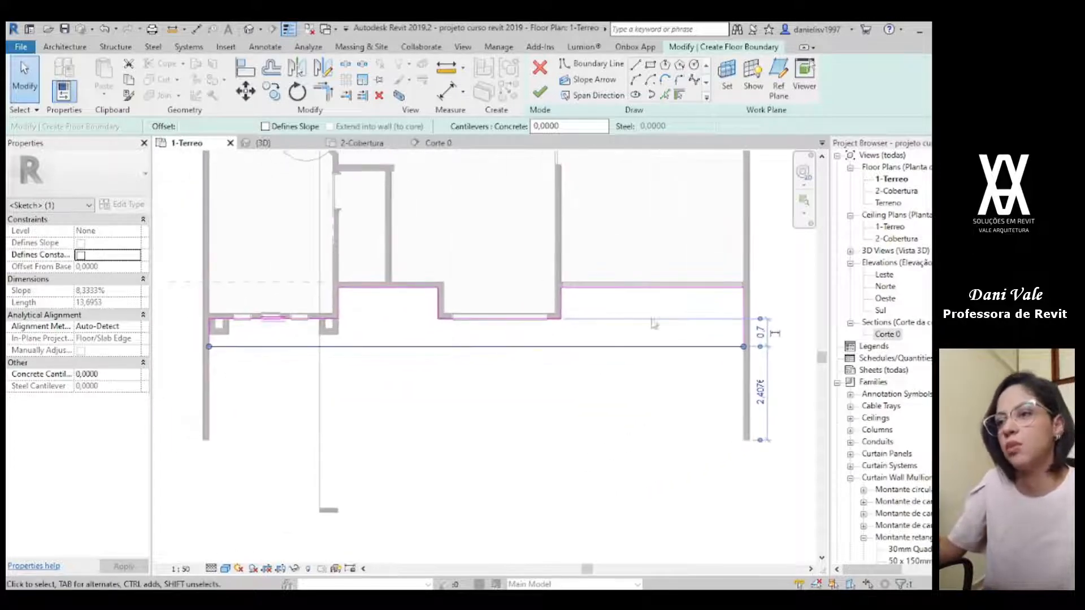
click(635, 235)
Step: Draw boundary lines in front of the garage, out to the end of the side boundary wall and across to that wall
click(651, 64)
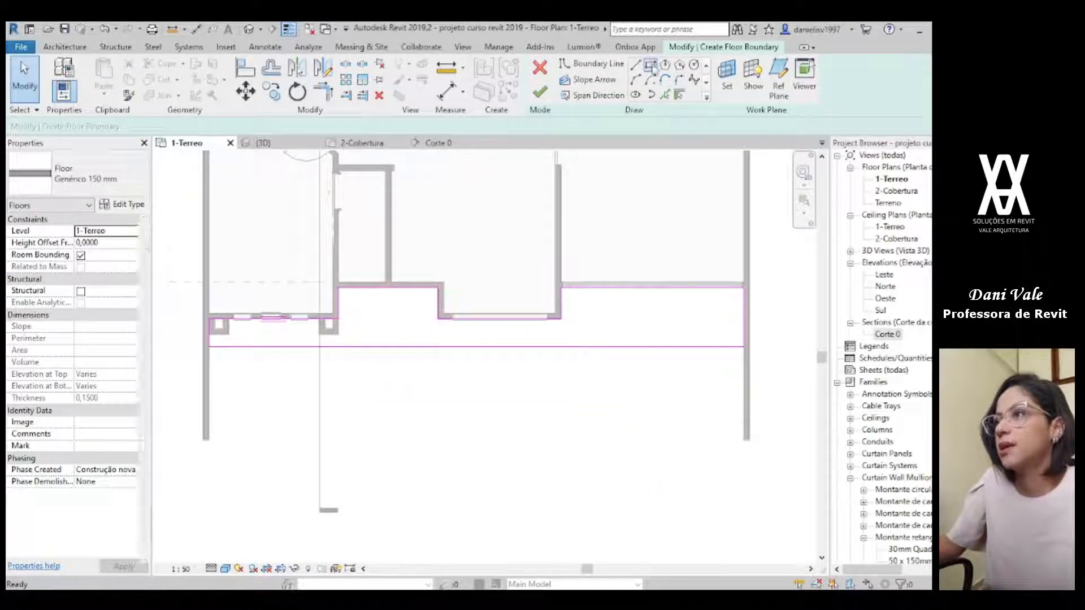
click(635, 64)
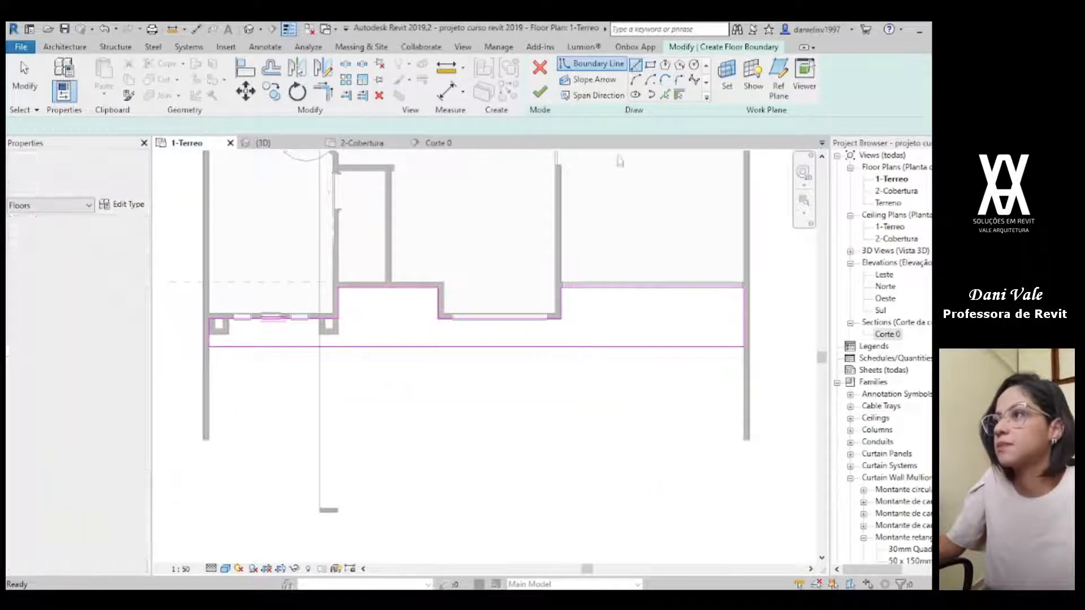
click(563, 346)
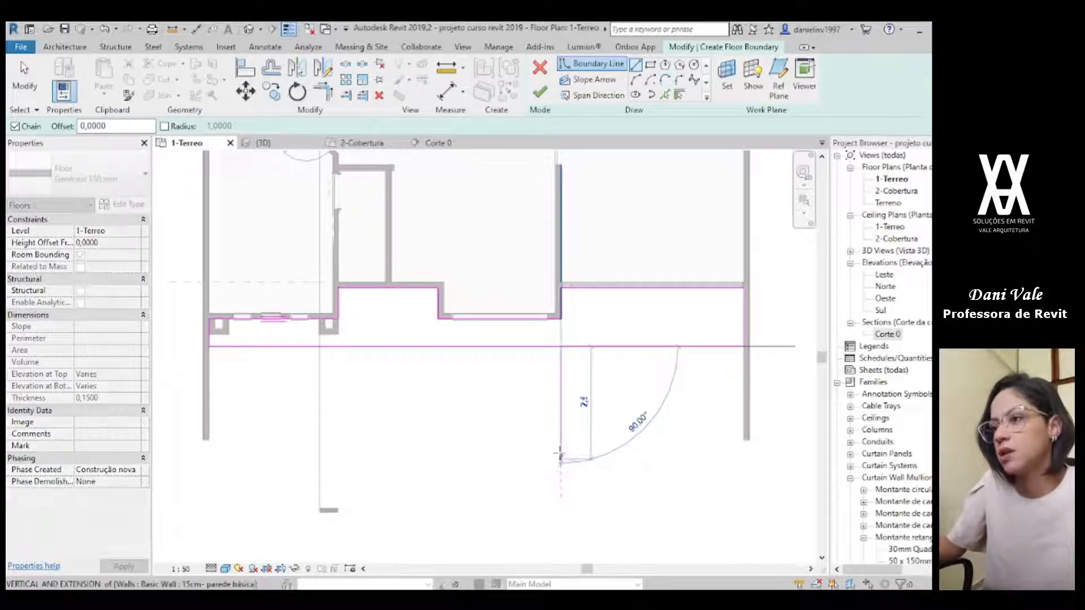
click(561, 441)
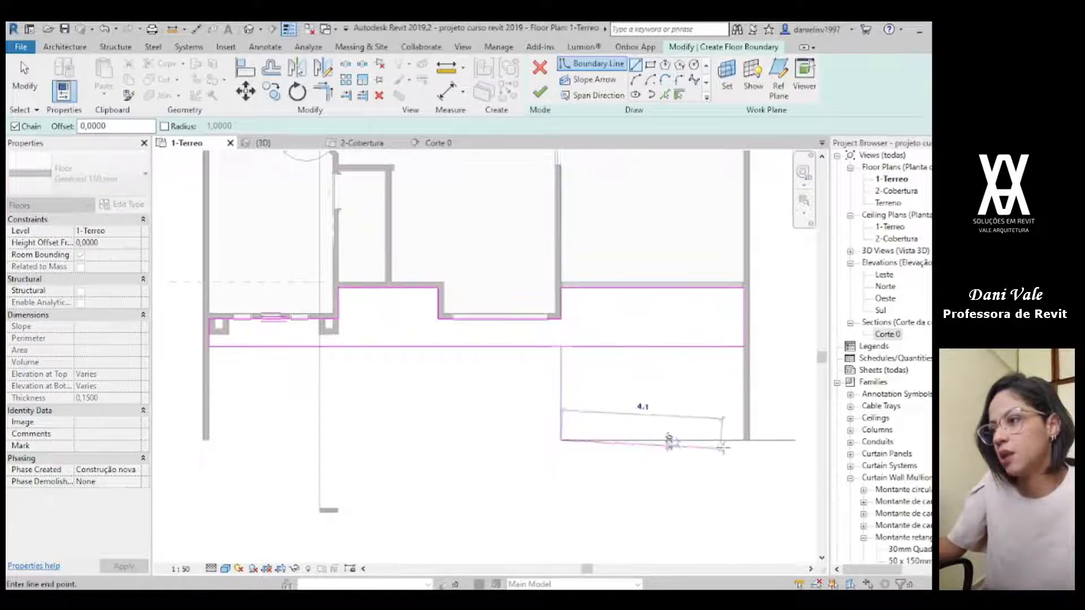
click(743, 440)
key(Escape)
key(Escape)
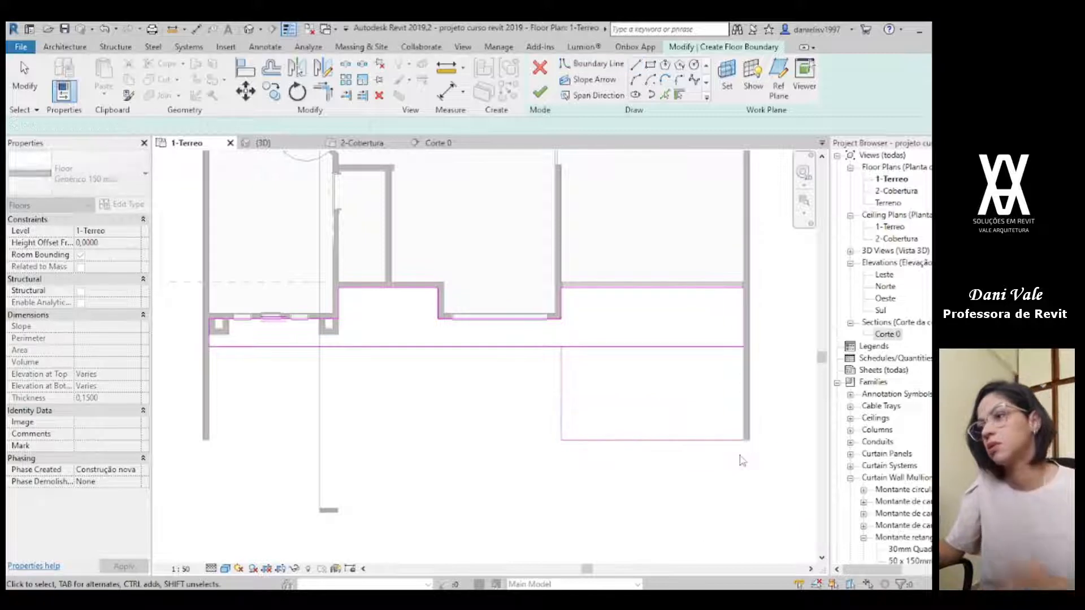
Step: Trim the garage extension's corners with the strip's front line and the side boundary line, and finish the floor
key(t)
key(r)
click(553, 347)
click(561, 375)
click(729, 440)
click(744, 310)
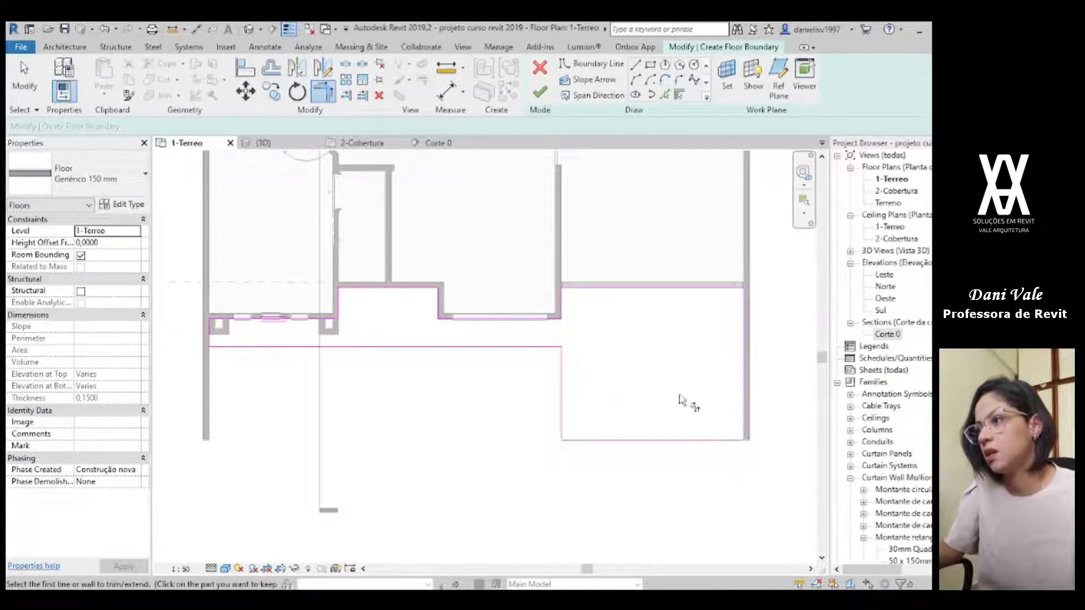
key(Escape)
key(Escape)
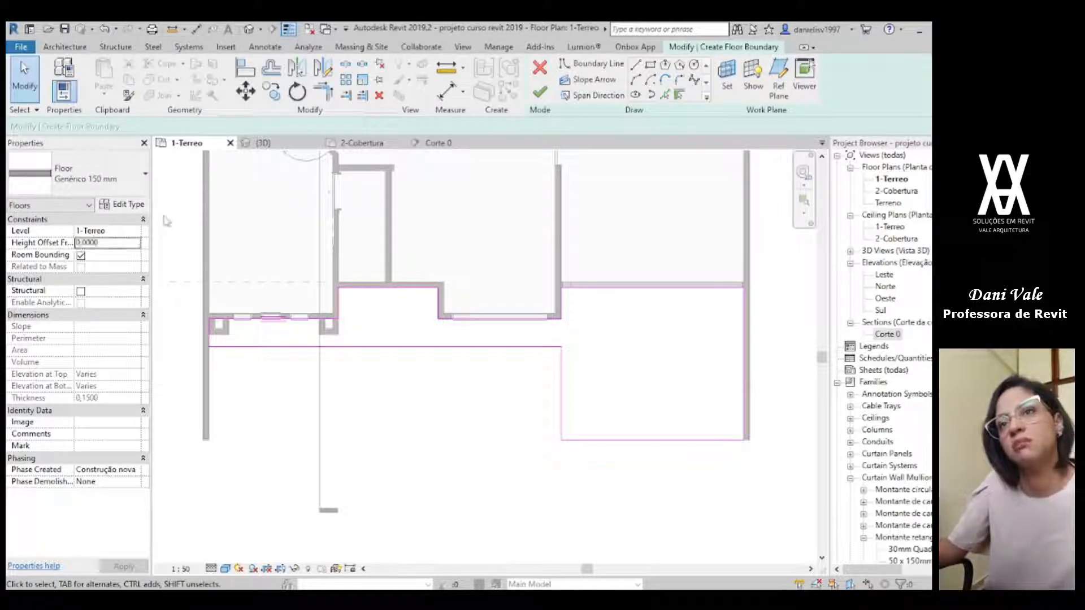
click(540, 92)
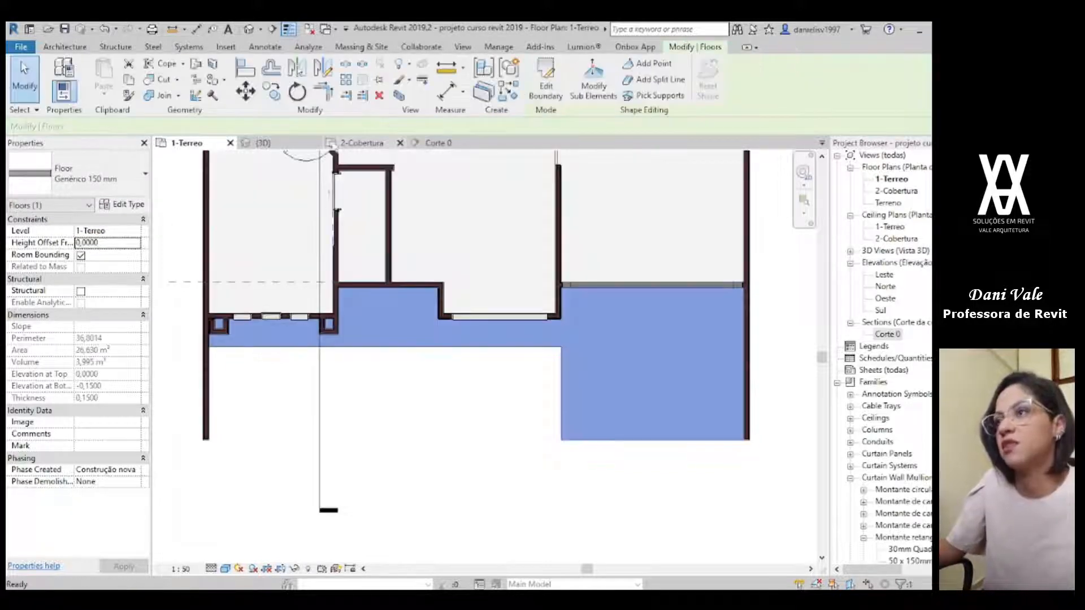
Step: In the 3D view, change the type of the new facade floor to laje de concreto 100 mm
click(291, 143)
click(404, 460)
scroll(424, 444, up, 2)
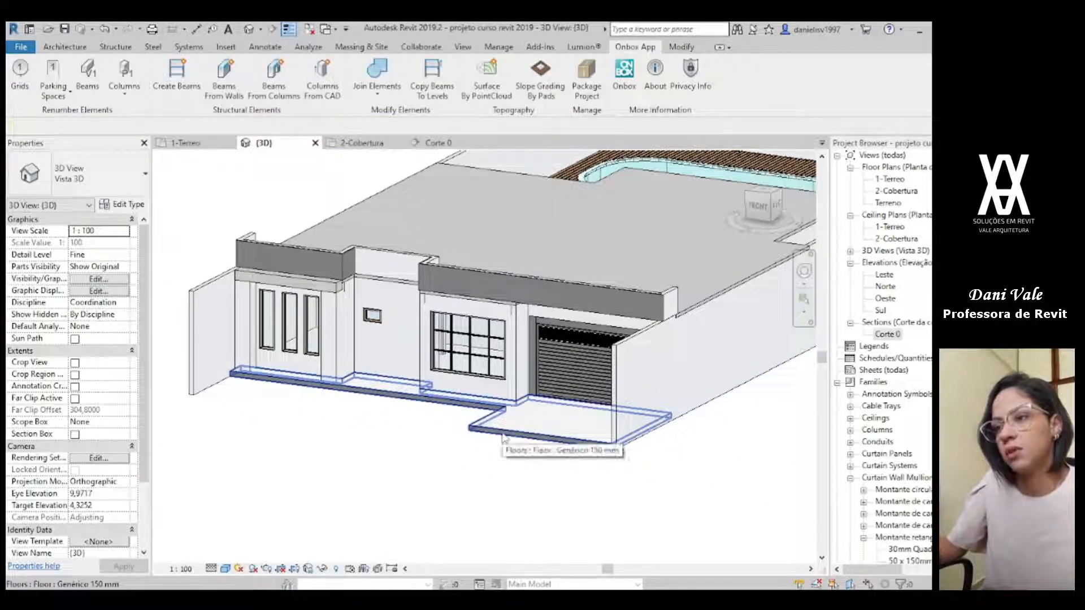
click(503, 438)
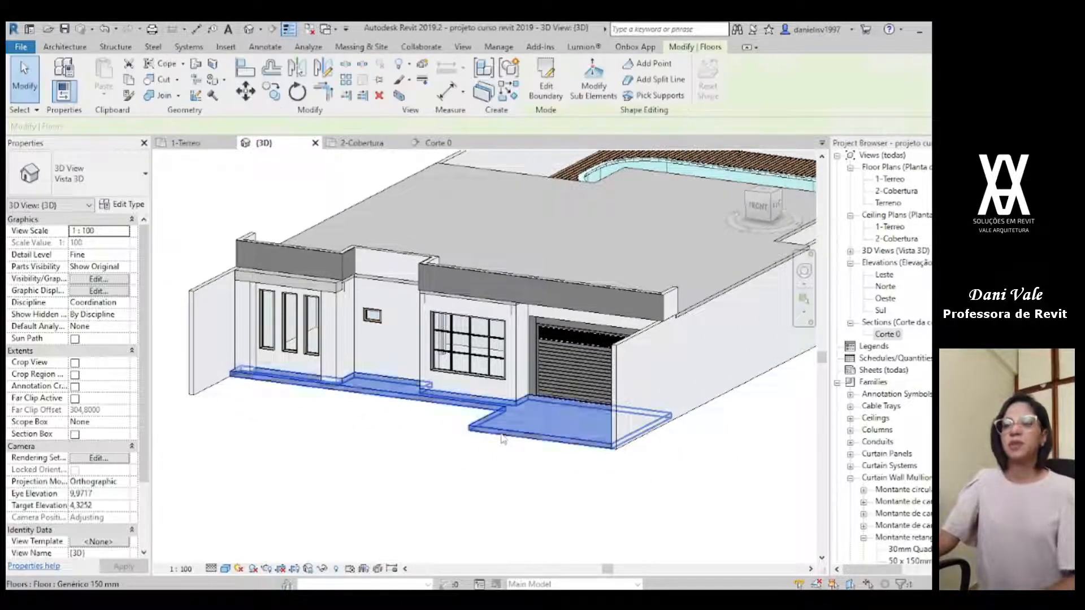
click(85, 173)
scroll(74, 232, up, 2)
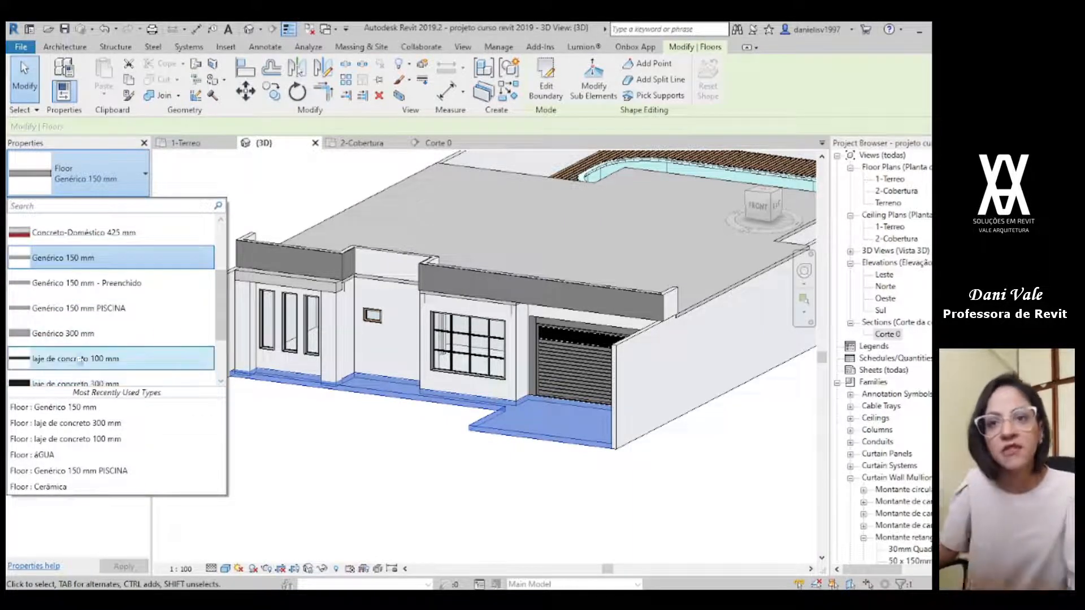
click(83, 360)
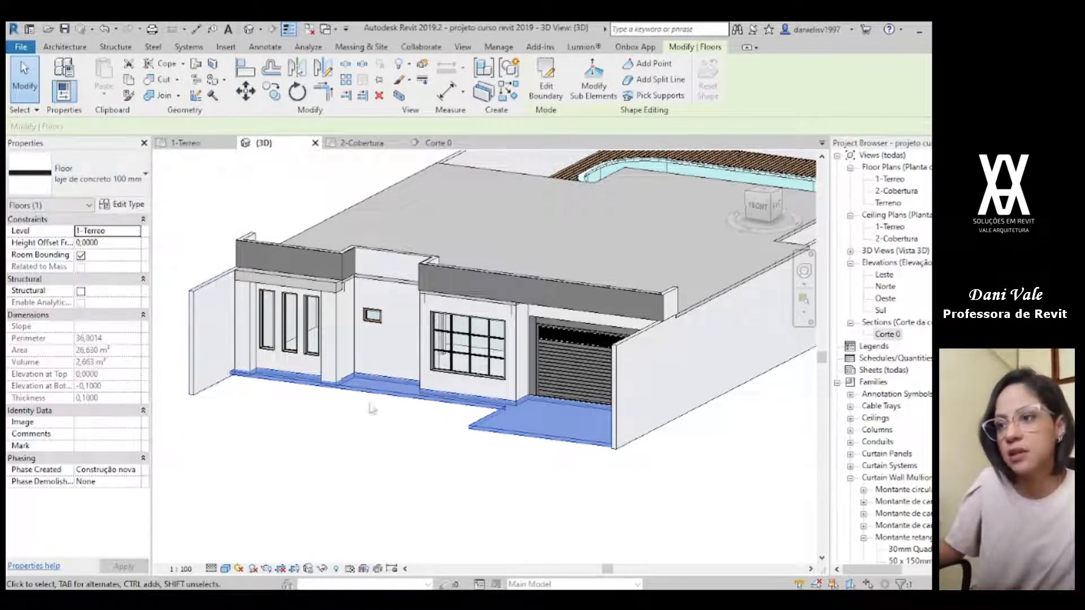
Step: Set the facade floor's height offset from level 1-Terreo to -0,15
click(116, 243)
text(-0,1)
key(Return)
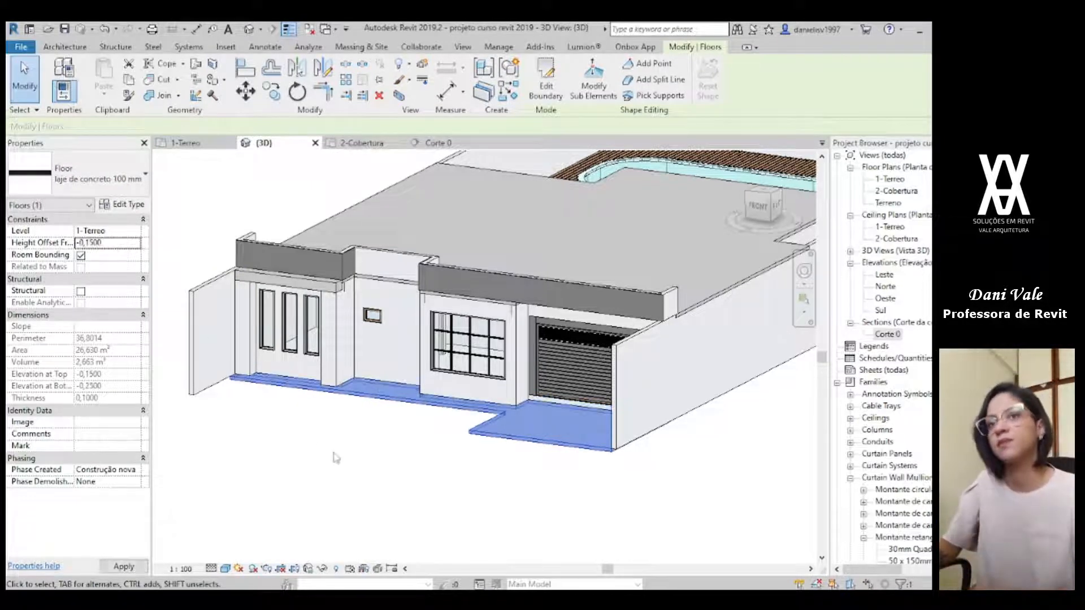
Step: Examine the lowered floor along the facade in 3D, from the three windows to the garage
click(405, 457)
shift+middle_drag(425, 482, 473, 517)
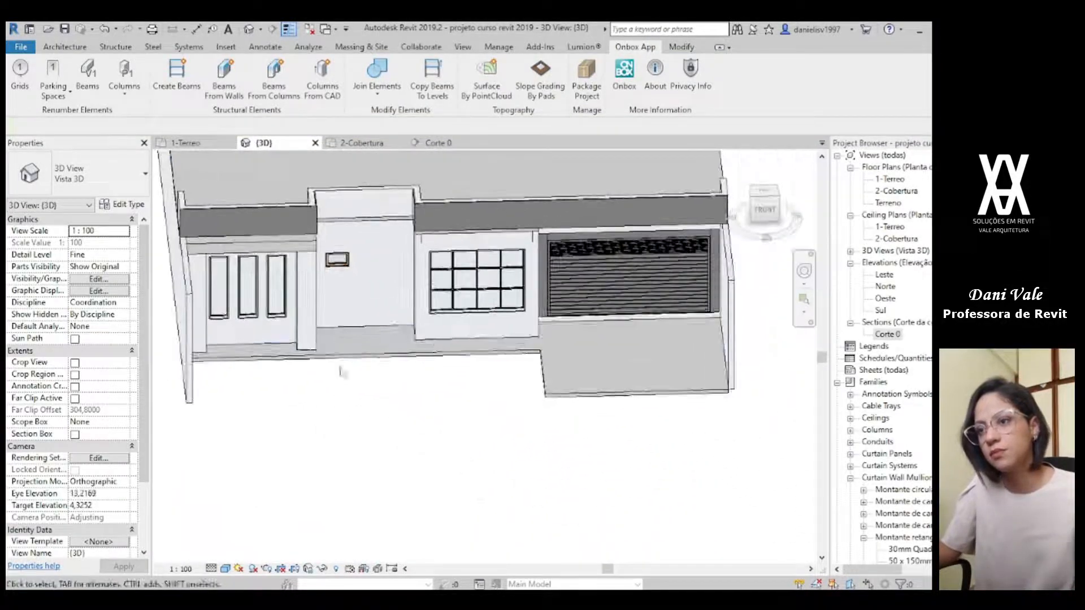
click(331, 358)
scroll(331, 364, up, 3)
click(366, 419)
scroll(368, 420, down, 3)
middle_drag(374, 405, 483, 402)
shift+middle_drag(514, 471, 379, 395)
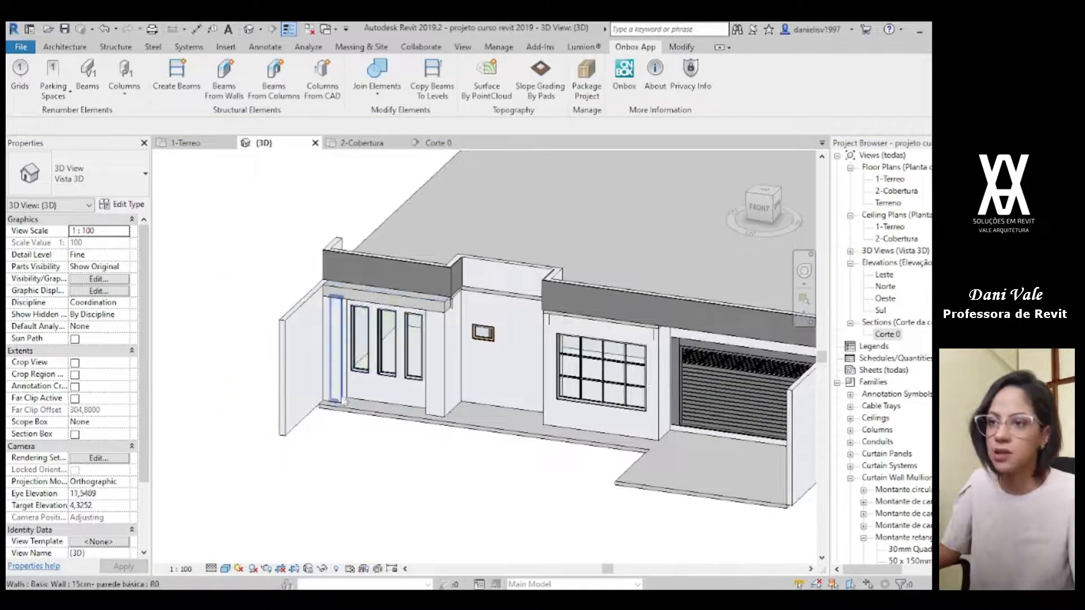
Step: Start a floor similar to the 300 mm slab above the three windows, with a rectangular boundary on the 1-Terreo plan
click(368, 303)
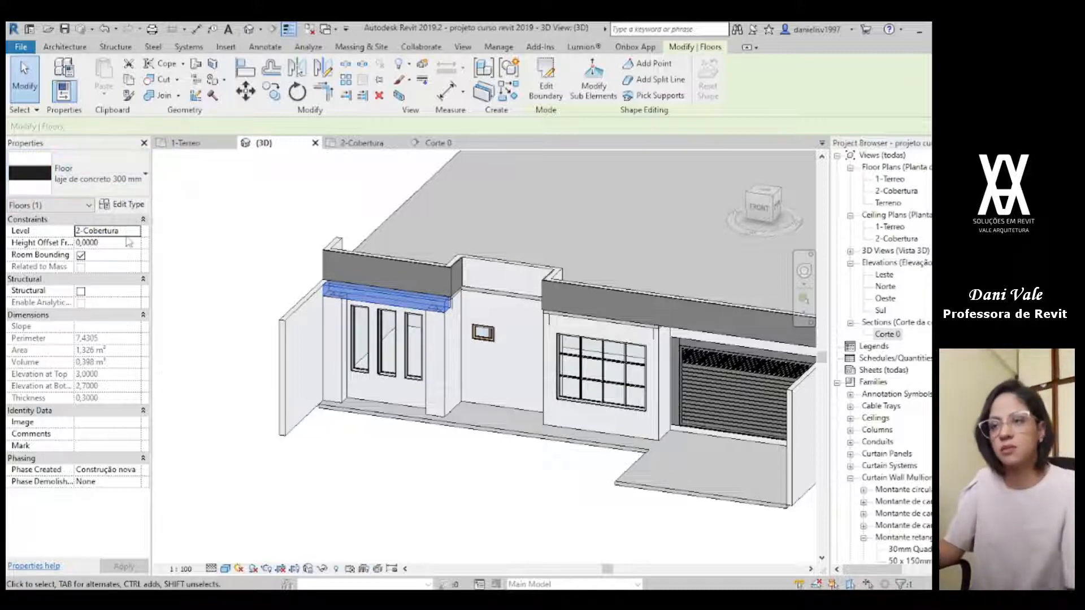
key(e)
key(b)
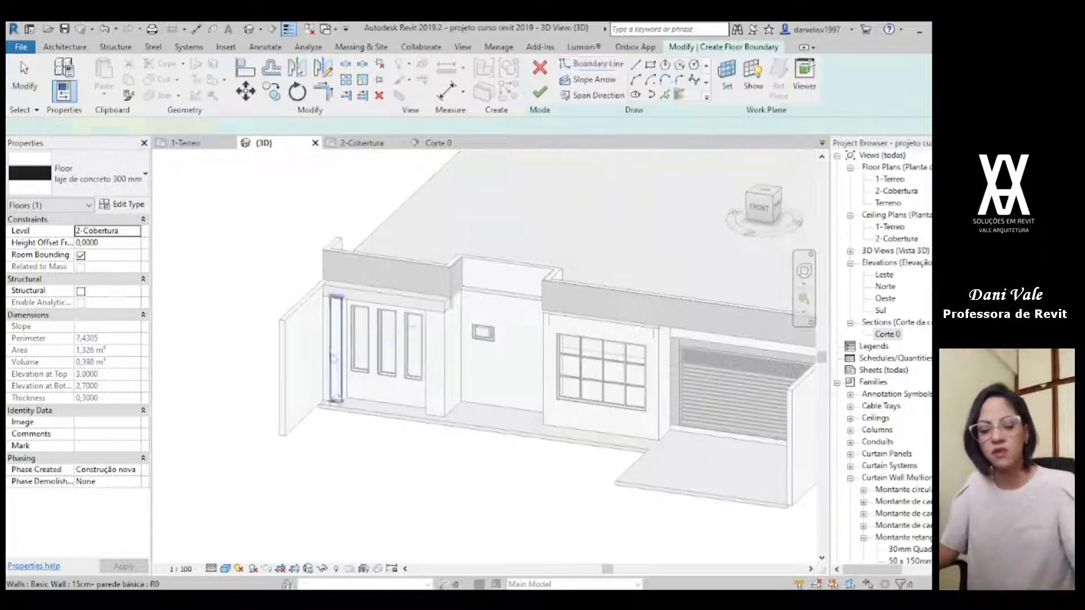
click(186, 143)
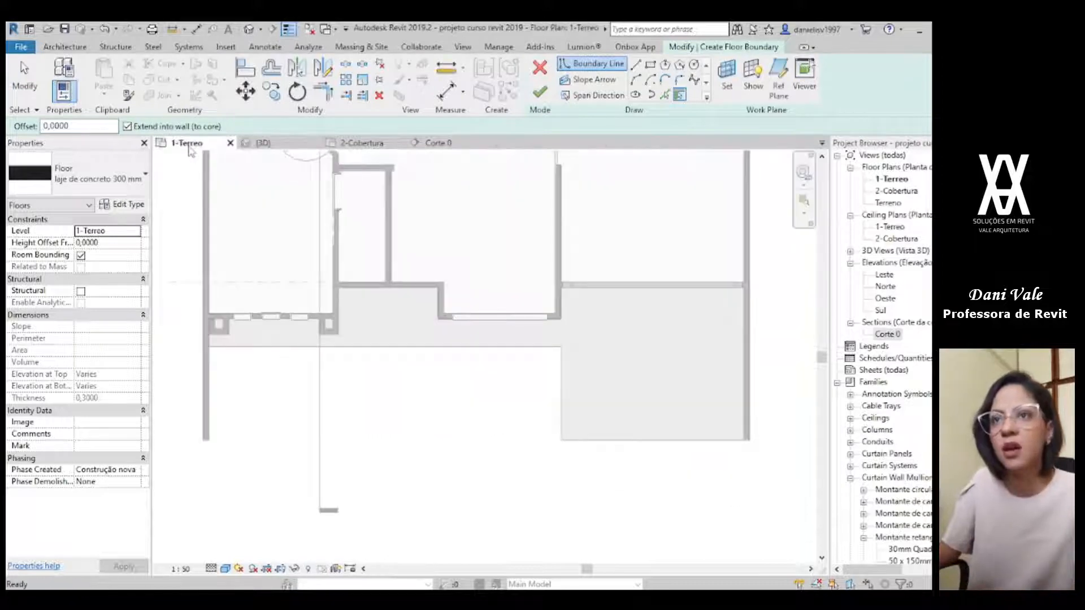
click(650, 65)
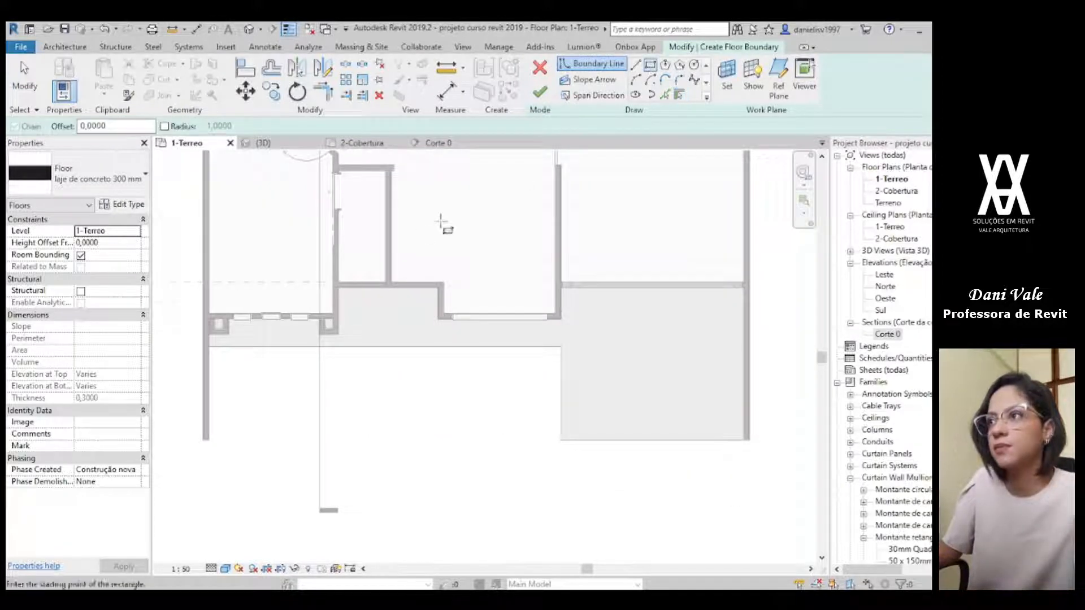
Step: Sketch the rectangle from the outer corner of one pillar to the wall corner behind the other pillar, and finish the floor
scroll(260, 415, up, 5)
scroll(410, 318, up, 4)
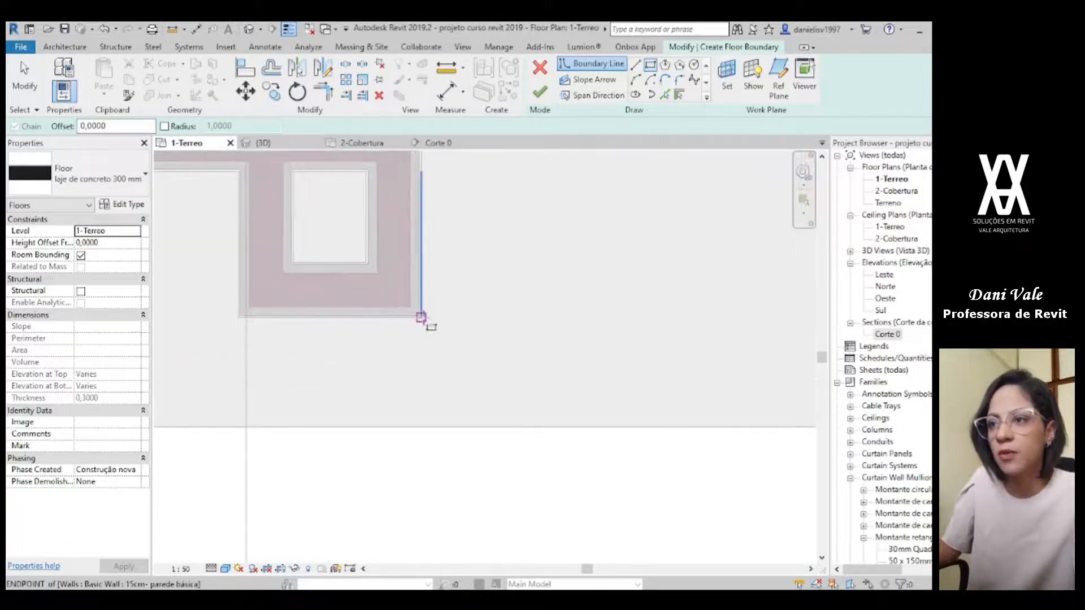
click(421, 317)
scroll(332, 310, down, 3)
middle_drag(390, 311, 853, 448)
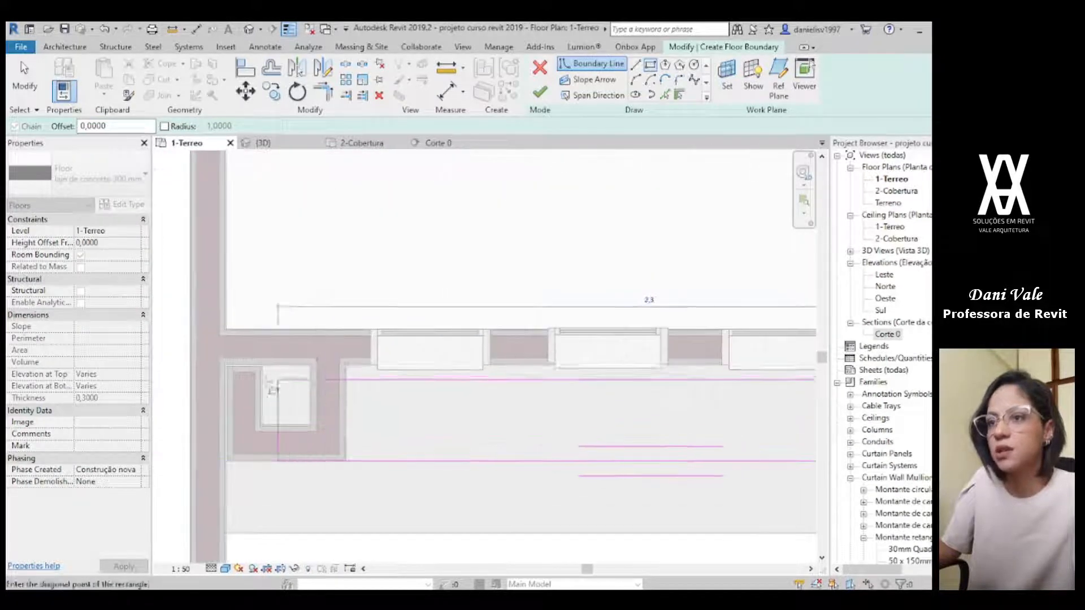
scroll(237, 384, up, 5)
click(170, 331)
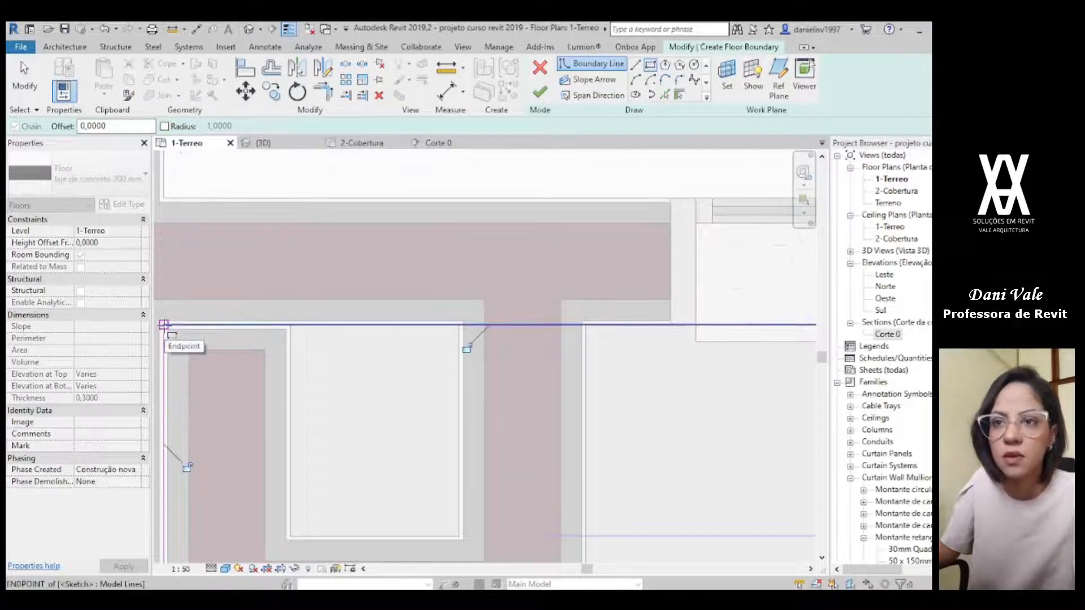
scroll(347, 369, down, 4)
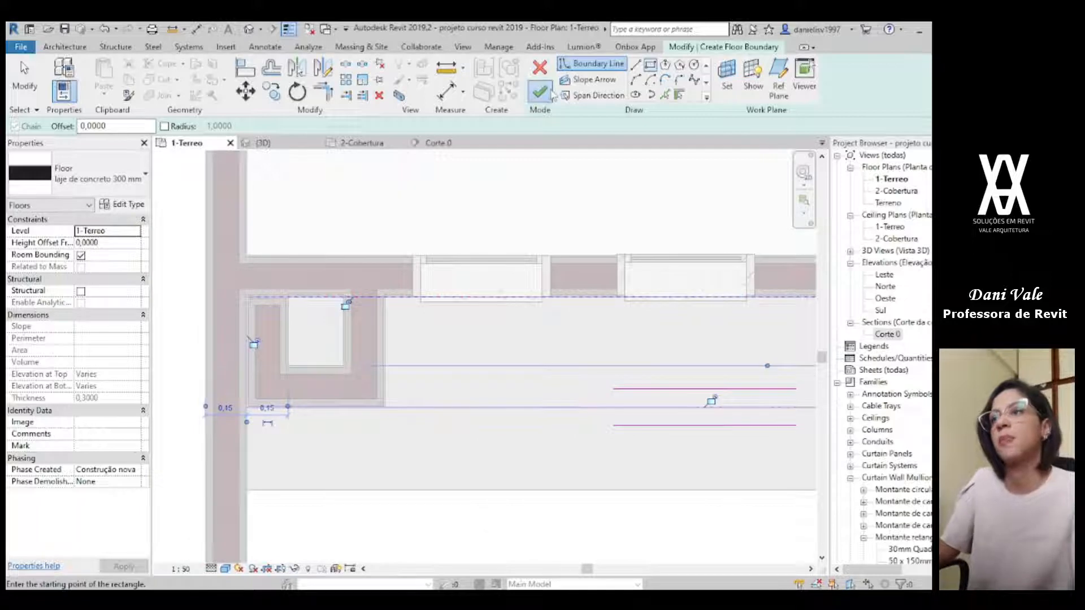
click(547, 93)
Step: In the 3D view, set the height offset of the 300 mm slab between the pillars below the three windows to 0,15
click(279, 145)
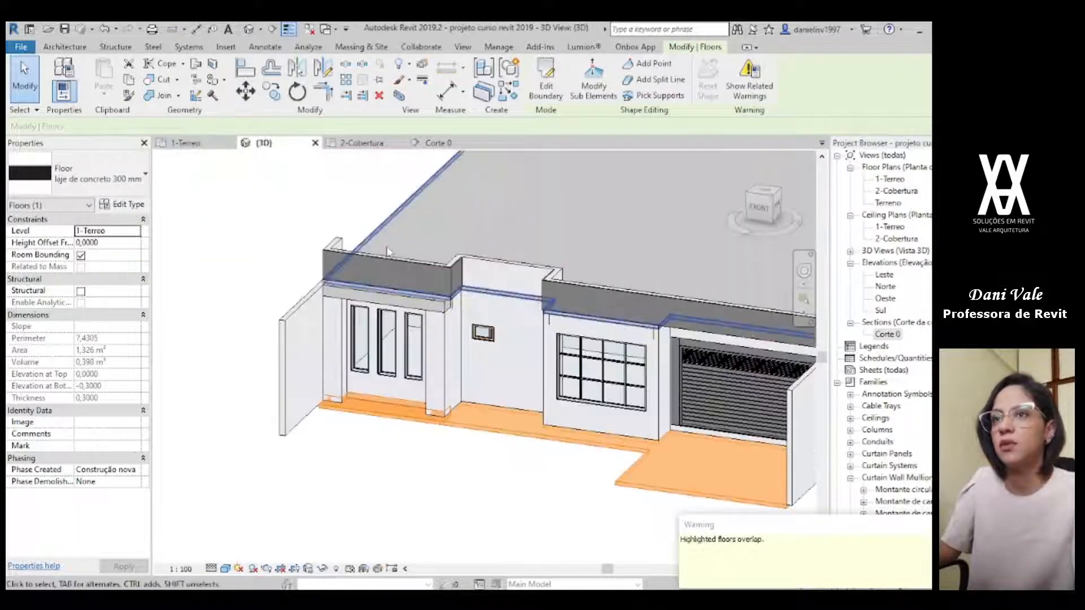
click(416, 493)
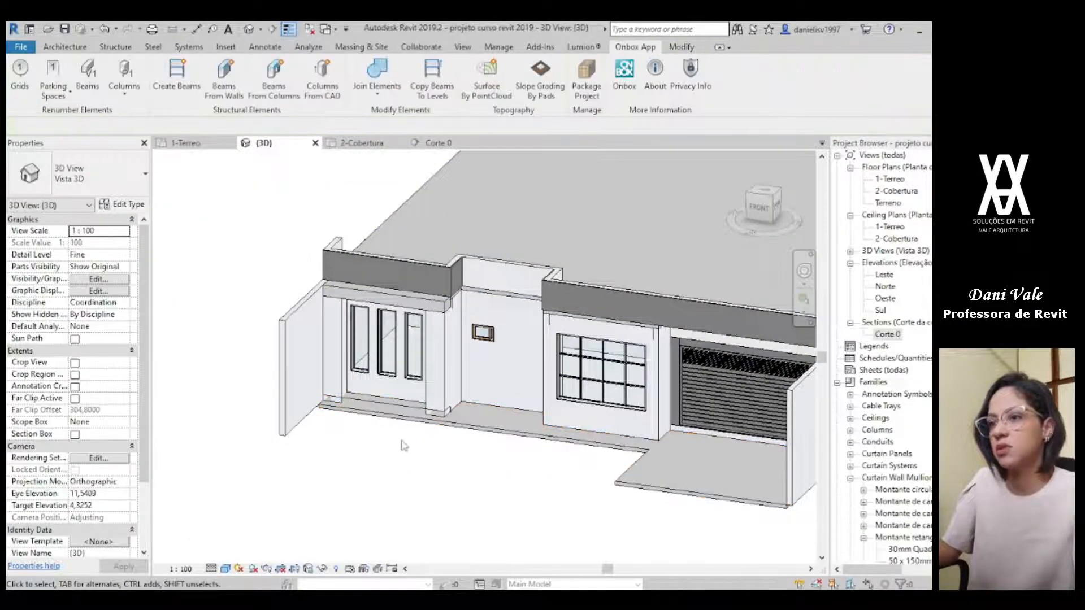
scroll(390, 418, up, 3)
click(356, 394)
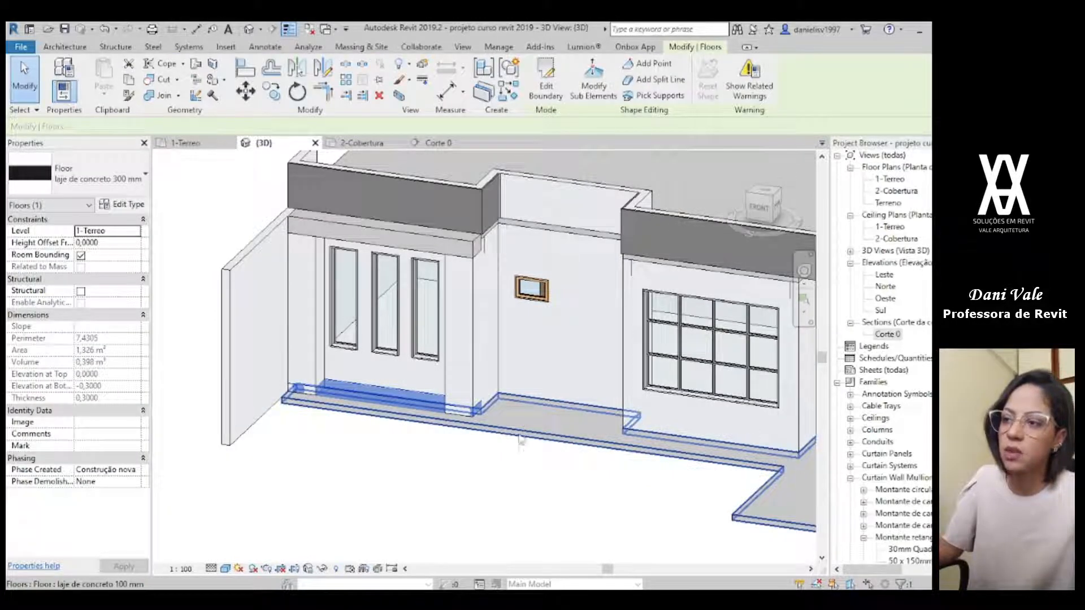
scroll(352, 479, up, 3)
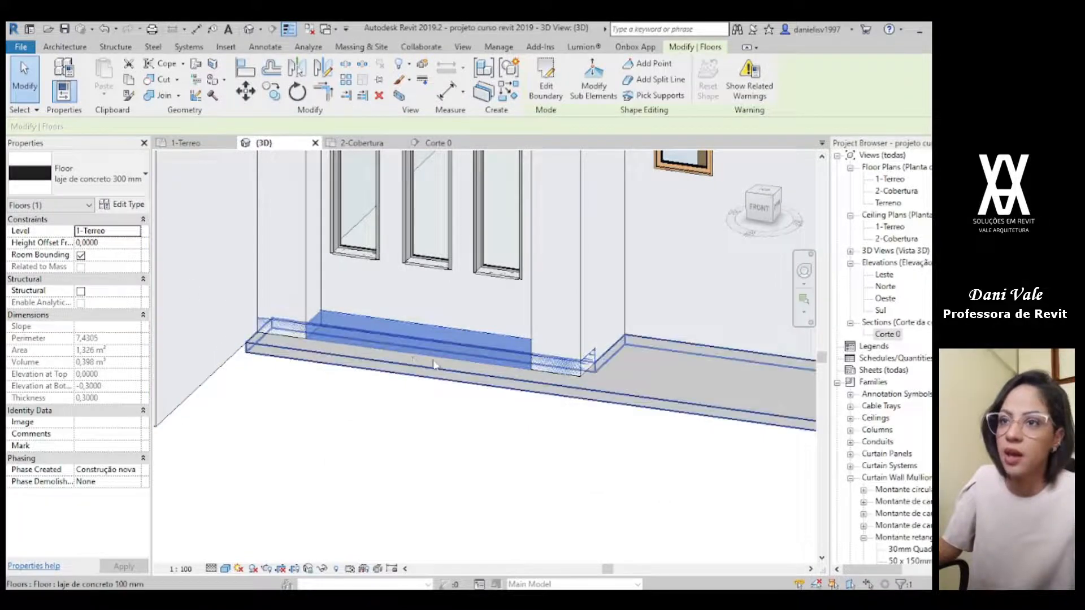
click(121, 244)
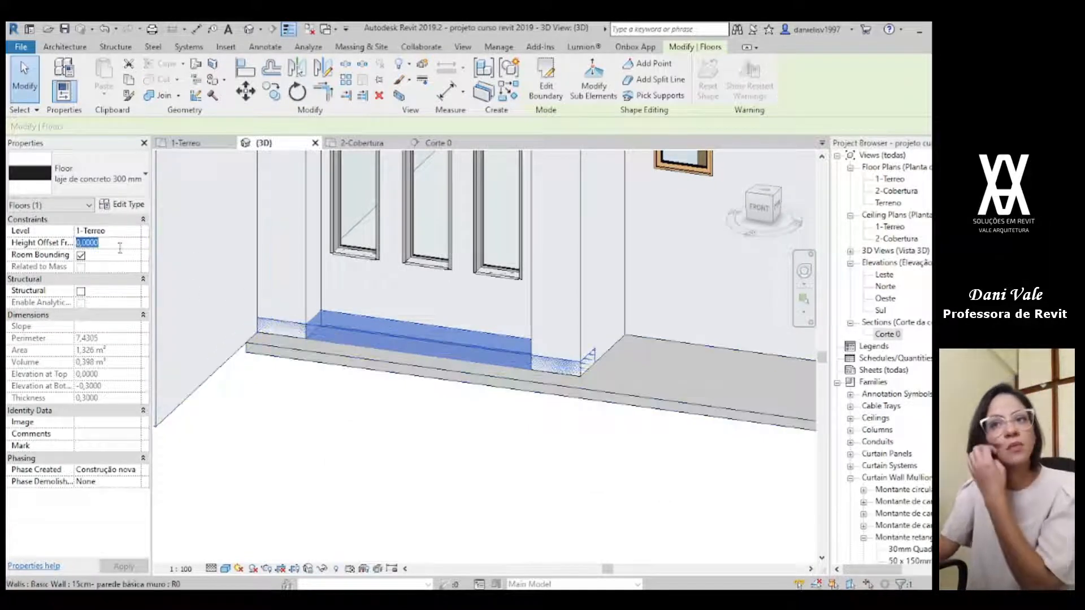
drag(89, 243, 83, 243)
text(15)
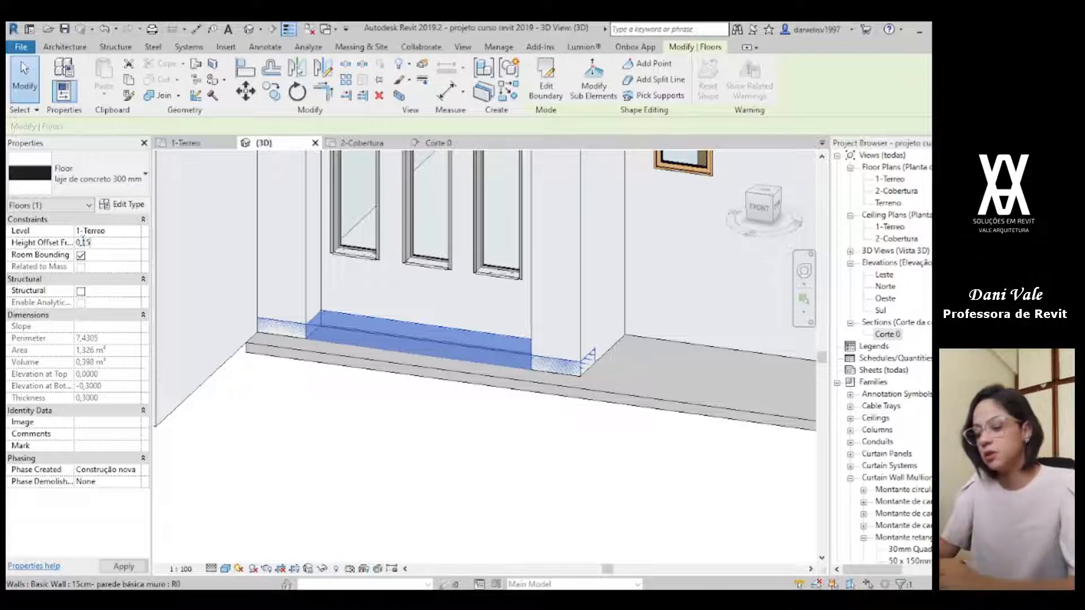
click(385, 460)
click(447, 354)
click(490, 468)
shift+middle_drag(491, 468, 406, 475)
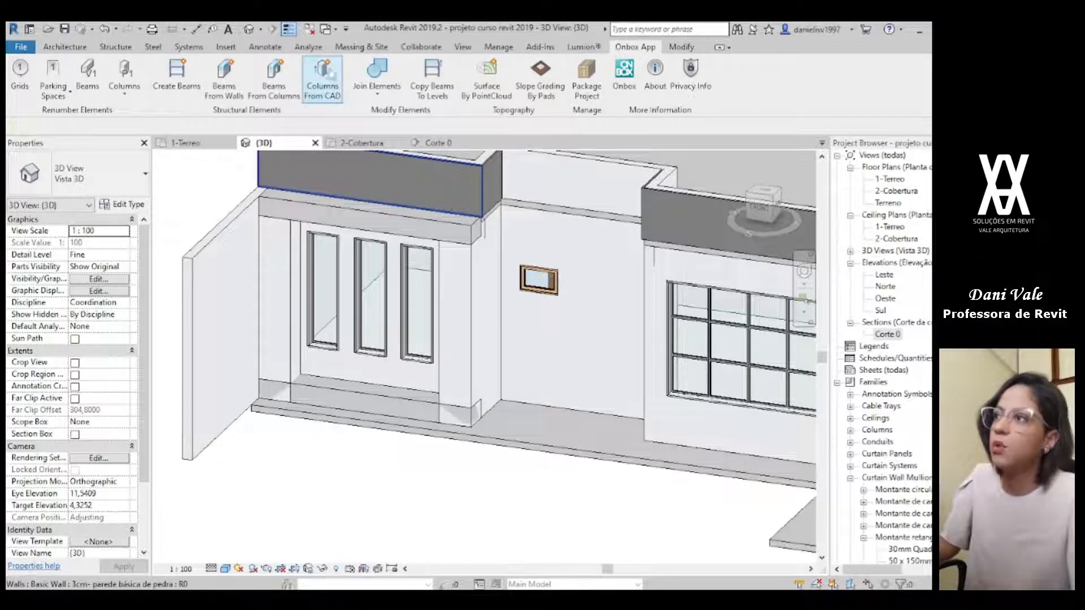
Step: Join all walls with the floors from level 1-Terreo up to level 2-Cobertura
click(379, 76)
click(461, 287)
click(451, 335)
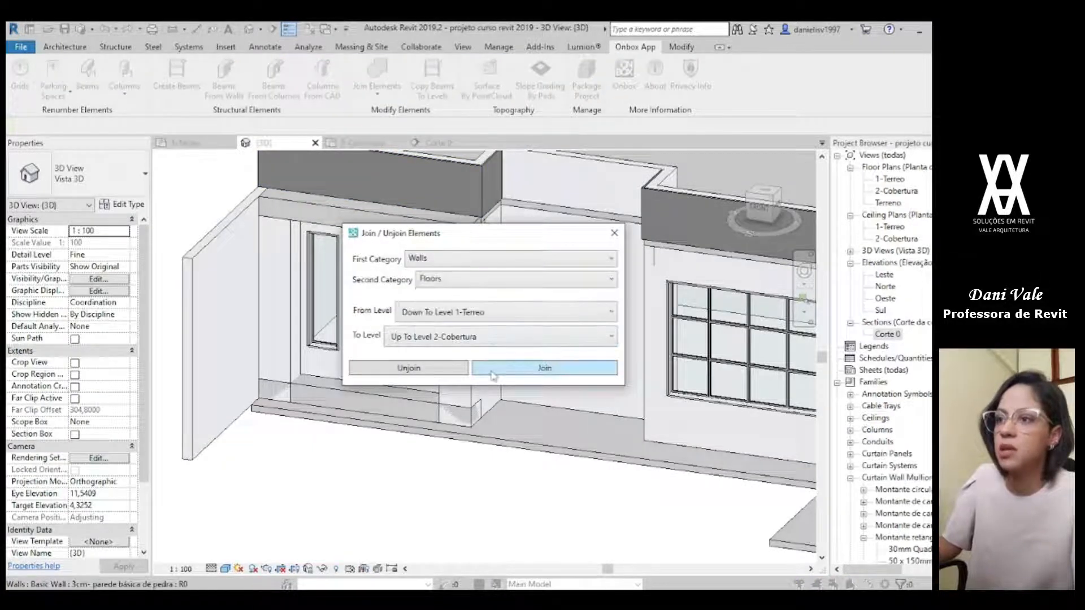
click(486, 369)
scroll(458, 533, down, 4)
mouse_move(458, 533)
shift+middle_down()
mouse_move(484, 479)
mouse_move(625, 503)
mouse_move(637, 495)
mouse_move(464, 533)
shift+middle_up()
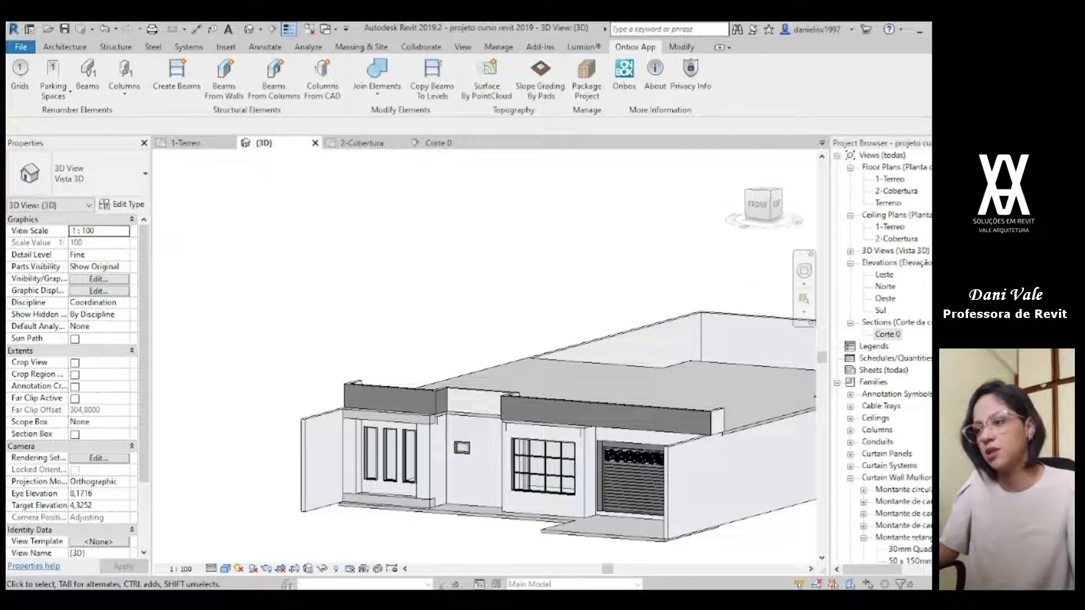
Step: Switch to the Photos app and check the roofline and parapets in the facade render
key(alt+Tab)
scroll(633, 461, down, 5)
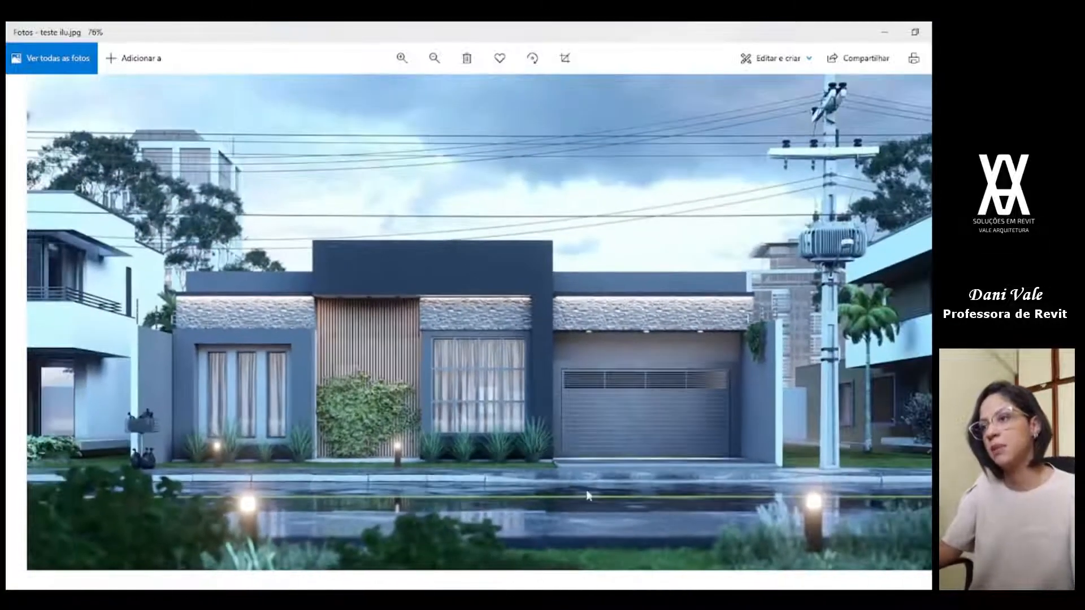
scroll(530, 482, down, 2)
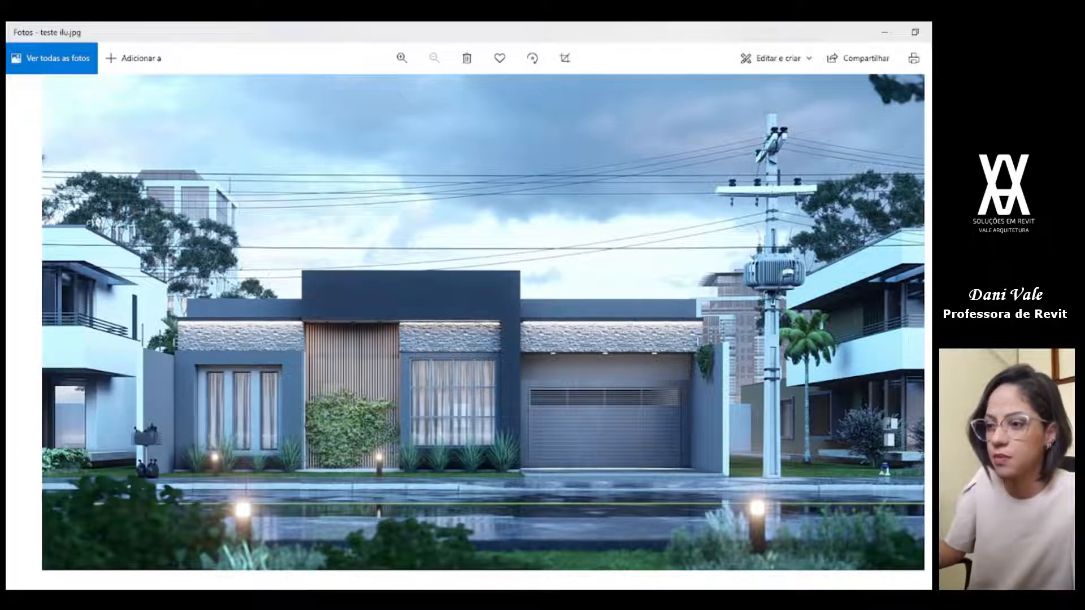
key(alt+Tab)
Step: Start a wall similar to the recessed parapet wall on the 2-Cobertura plan, with an unconnected height of 1,5
scroll(399, 334, down, 5)
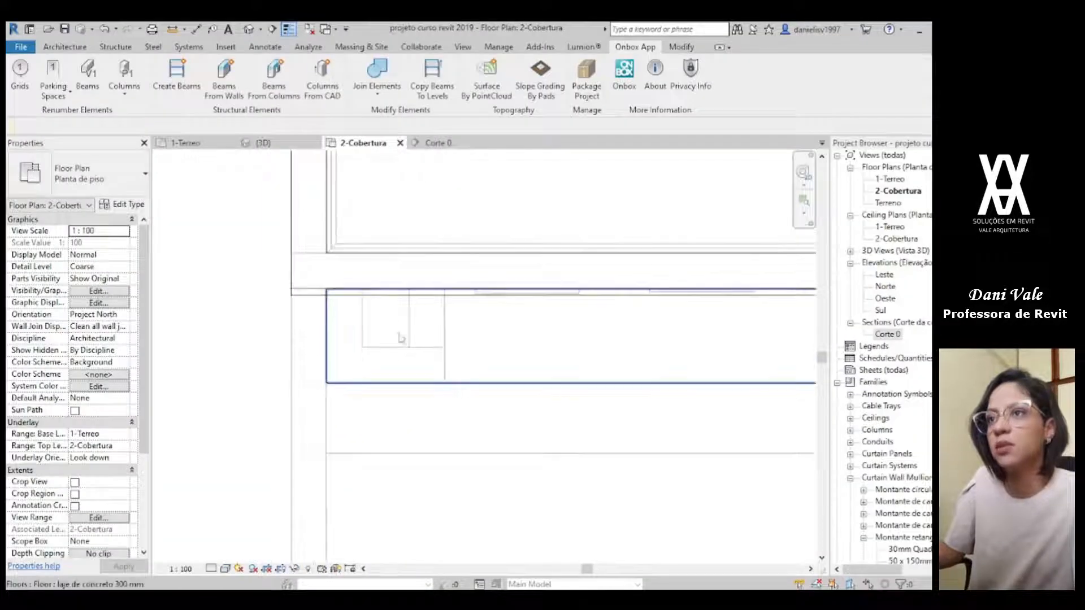
middle_drag(626, 349, 554, 402)
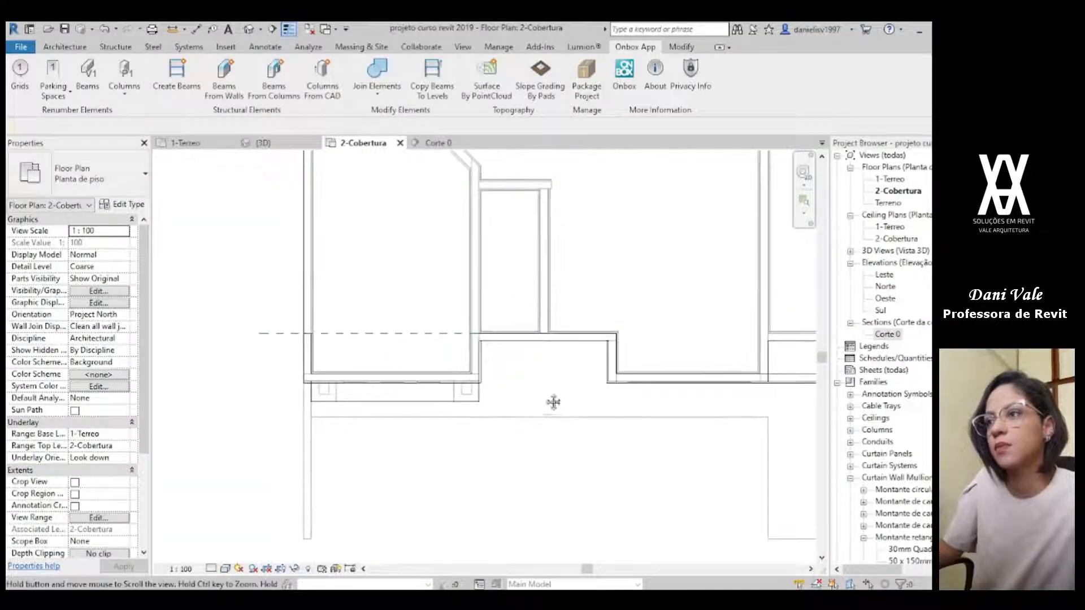
click(559, 339)
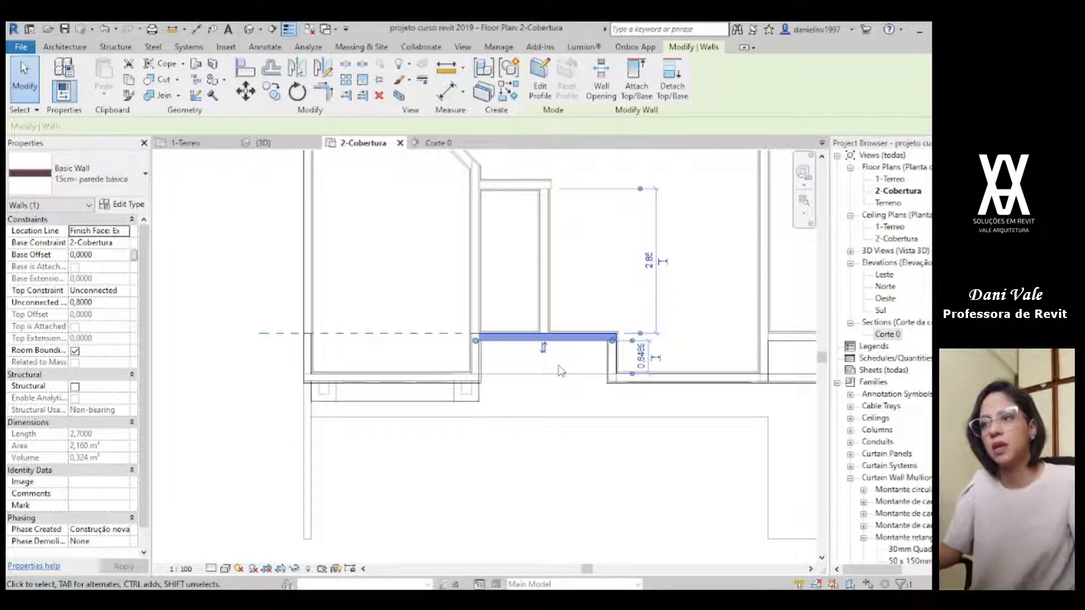
key(c)
key(s)
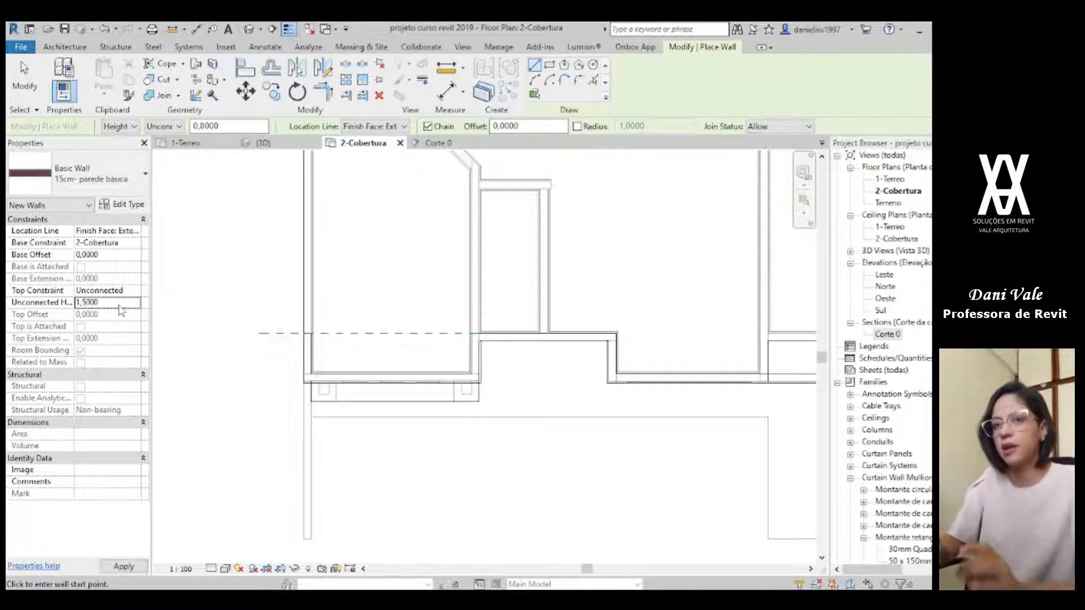
scroll(214, 309, up, 4)
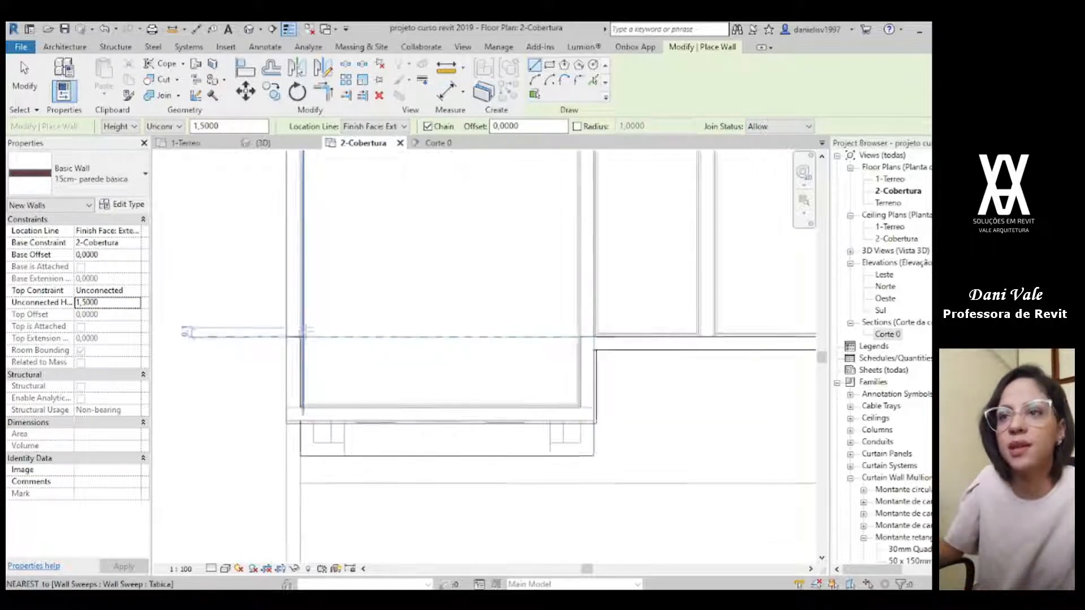
click(268, 345)
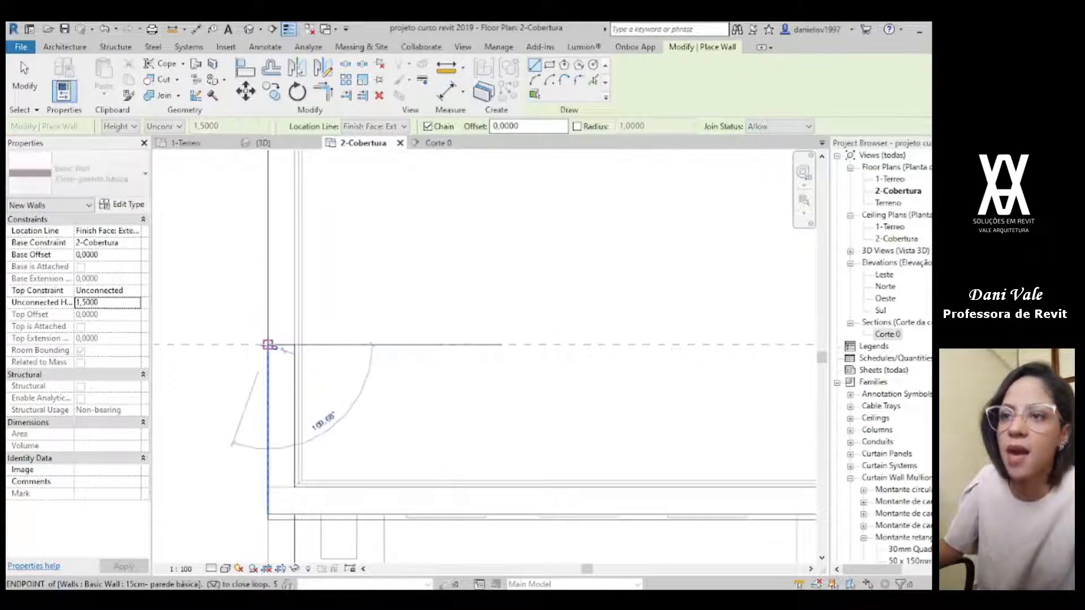
key(Escape)
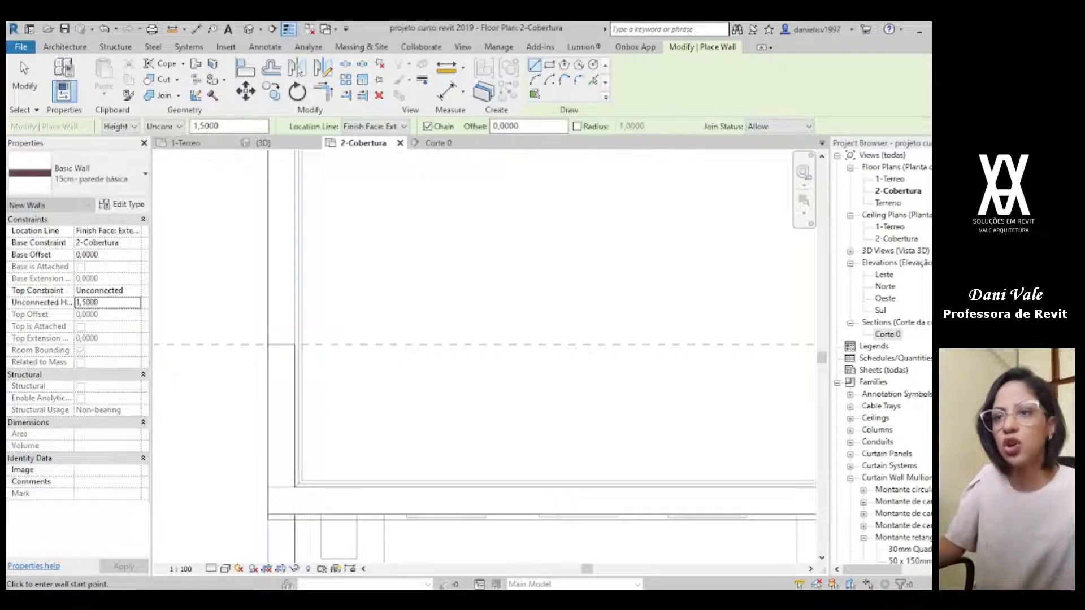
Step: Show the 2-Cobertura plan in Consistent Colors with a finer detail level
click(226, 568)
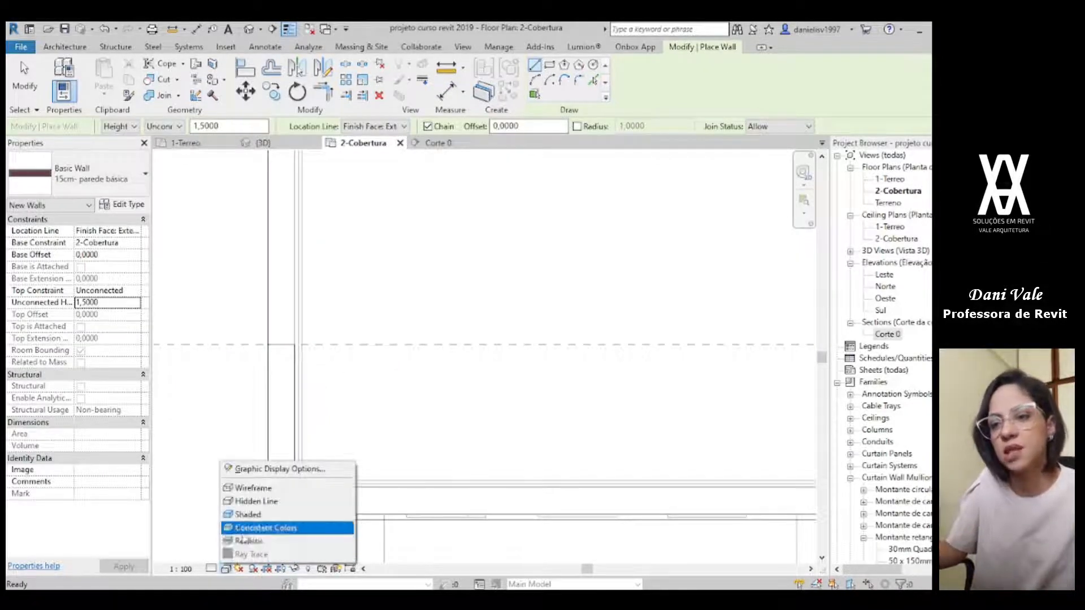
click(248, 527)
click(215, 569)
click(230, 554)
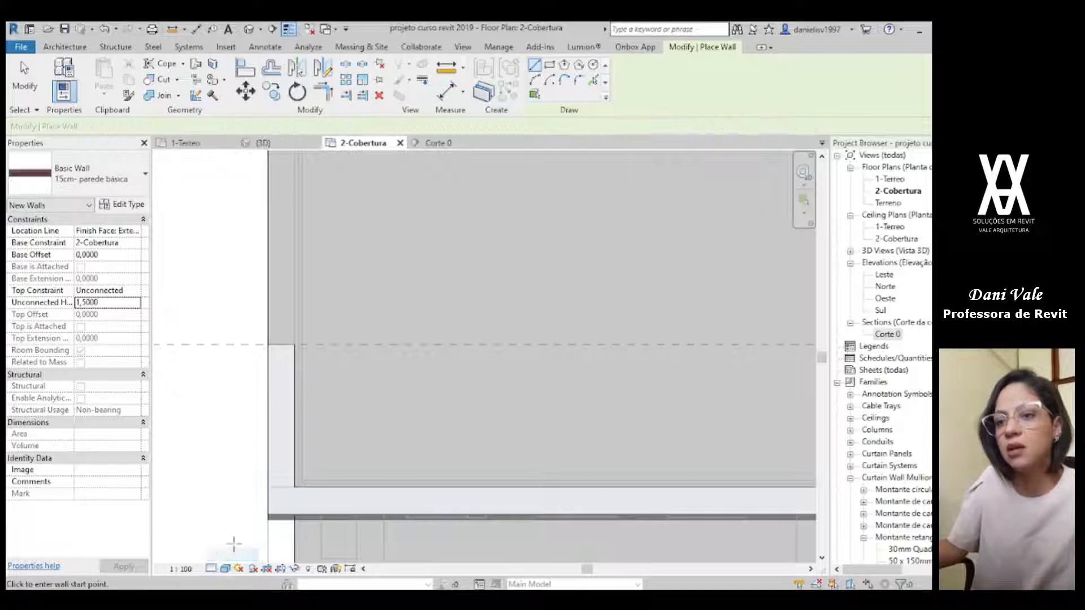
Step: Draw the 1,5 high wall straight across the front, from the outer side wall's face to the outer corner on the garage side
scroll(342, 364, down, 4)
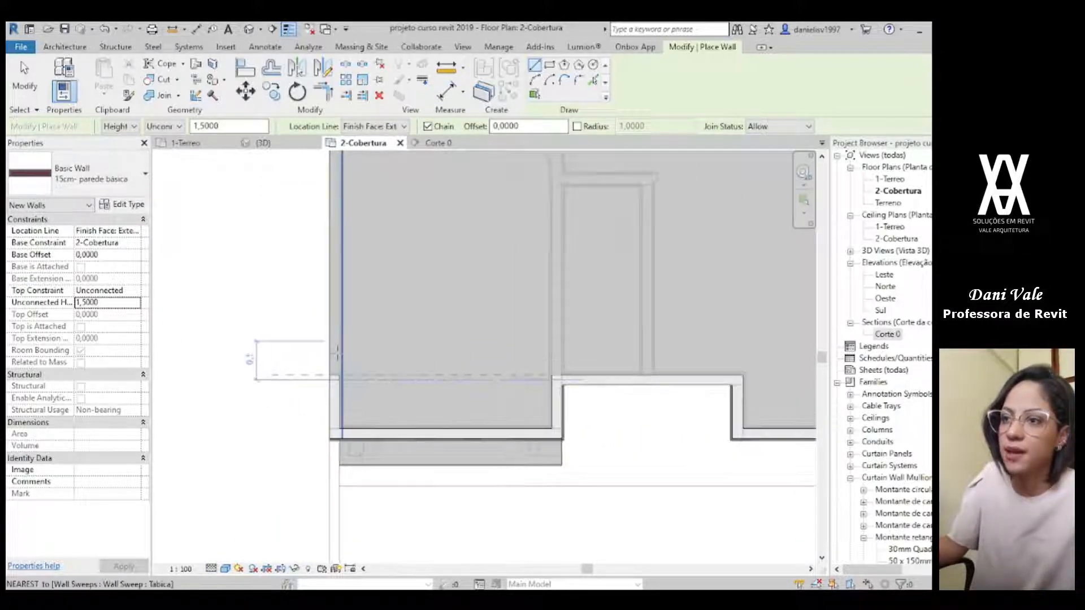
scroll(331, 385, up, 3)
click(330, 388)
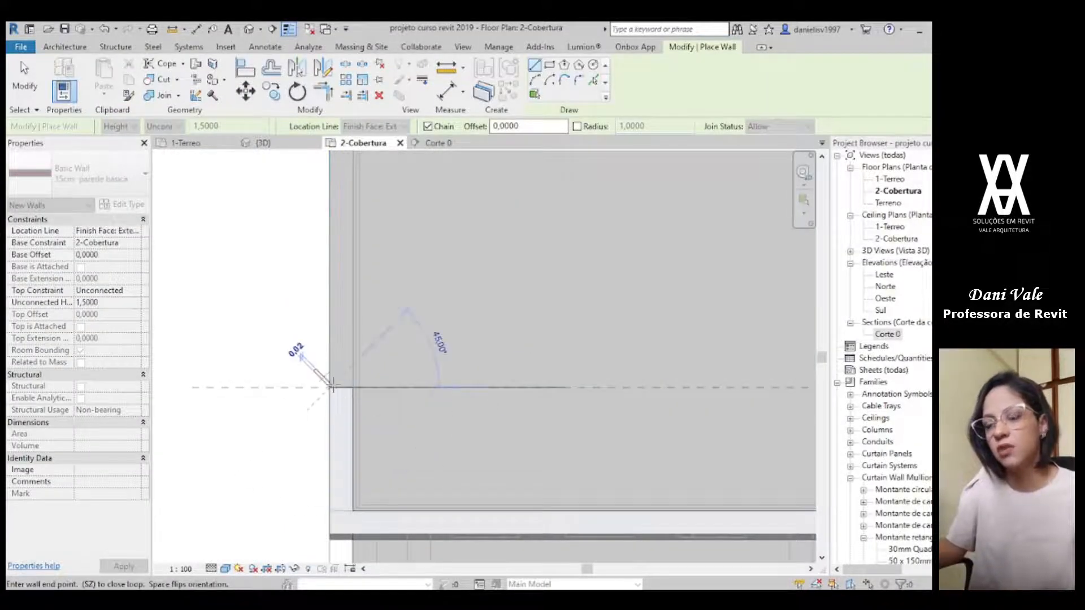
scroll(518, 375, down, 2)
middle_drag(661, 380, 322, 402)
scroll(496, 390, down, 1)
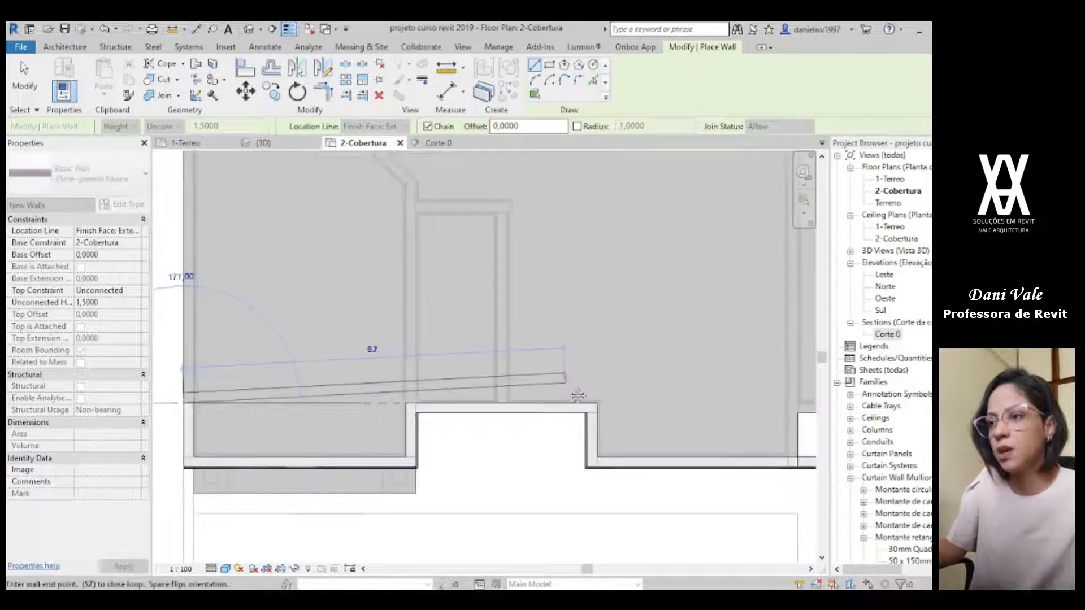
middle_drag(572, 390, 192, 344)
middle_drag(613, 355, 430, 361)
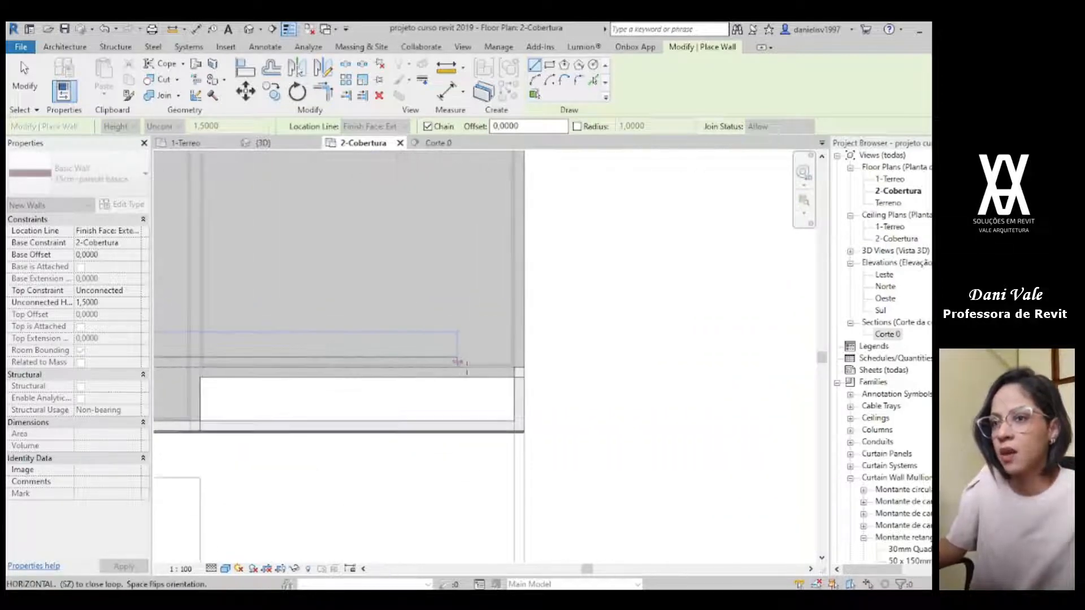
scroll(527, 368, up, 2)
scroll(536, 369, up, 2)
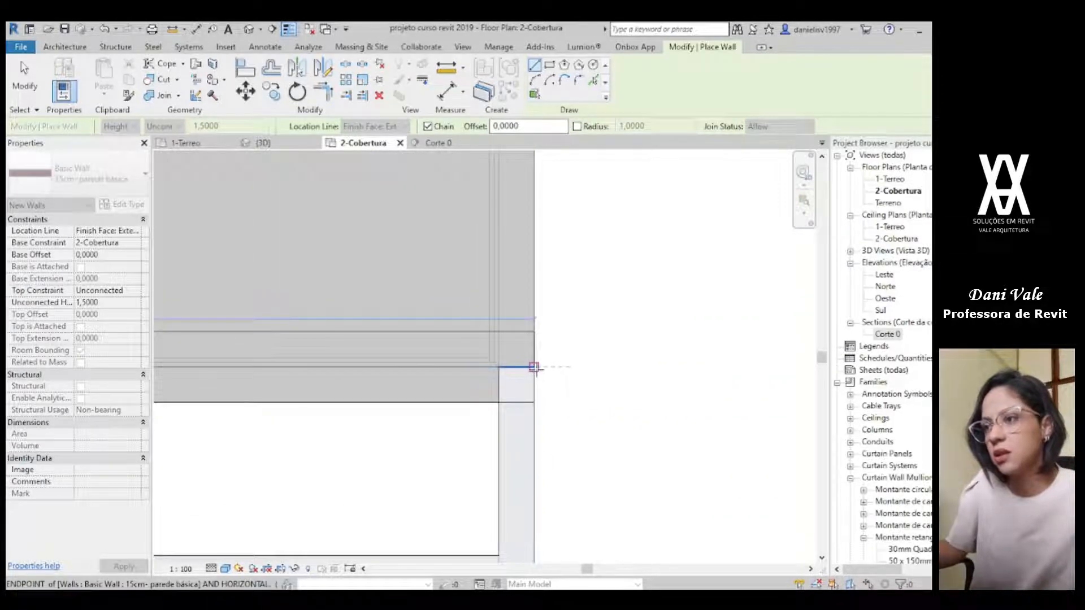
click(533, 368)
scroll(526, 356, down, 6)
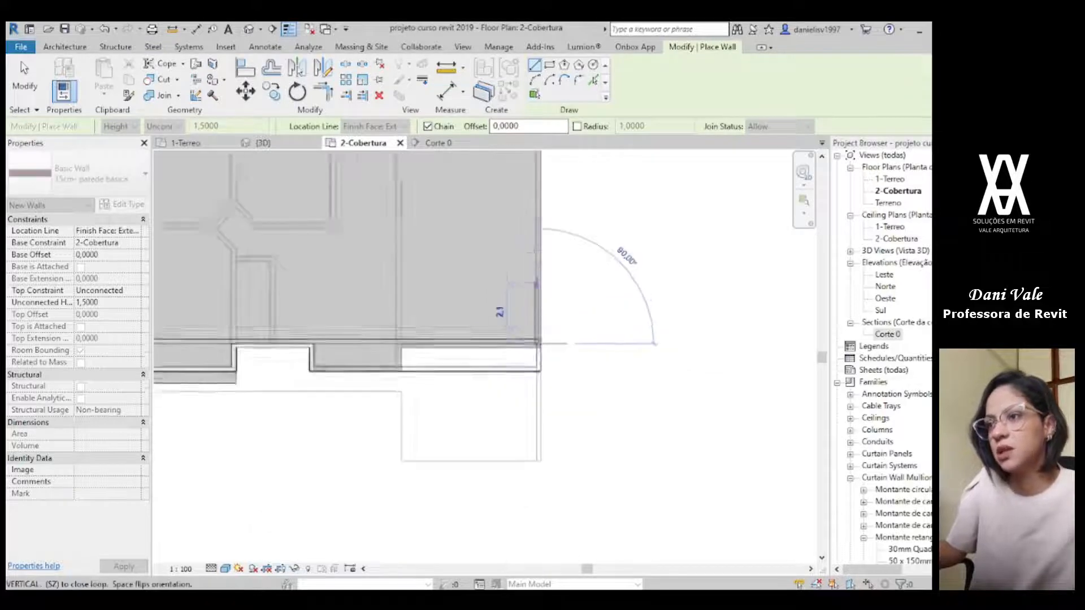
scroll(547, 300, up, 3)
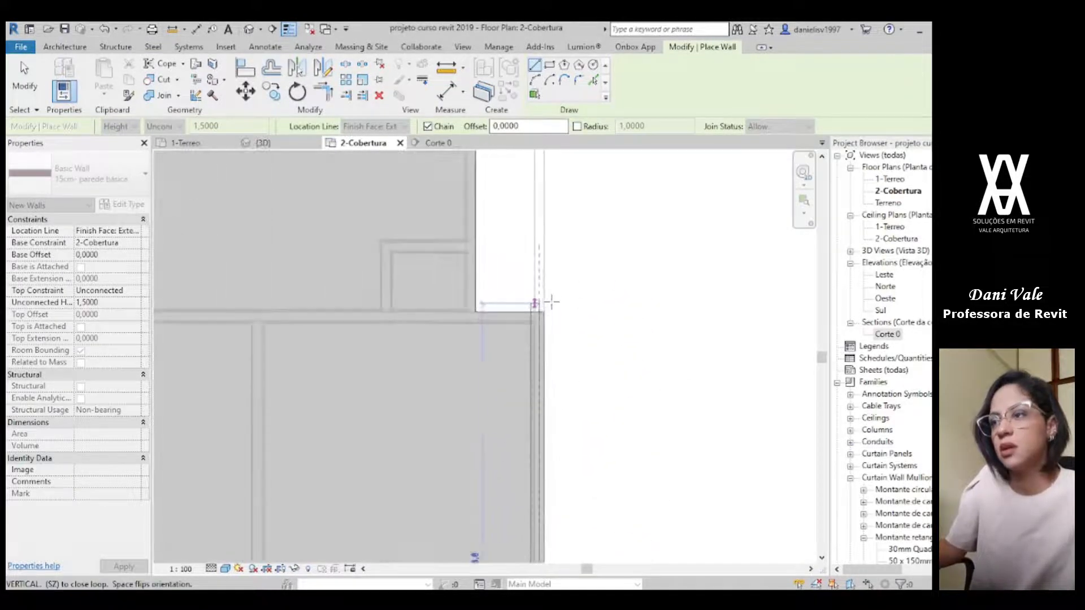
scroll(546, 311, up, 4)
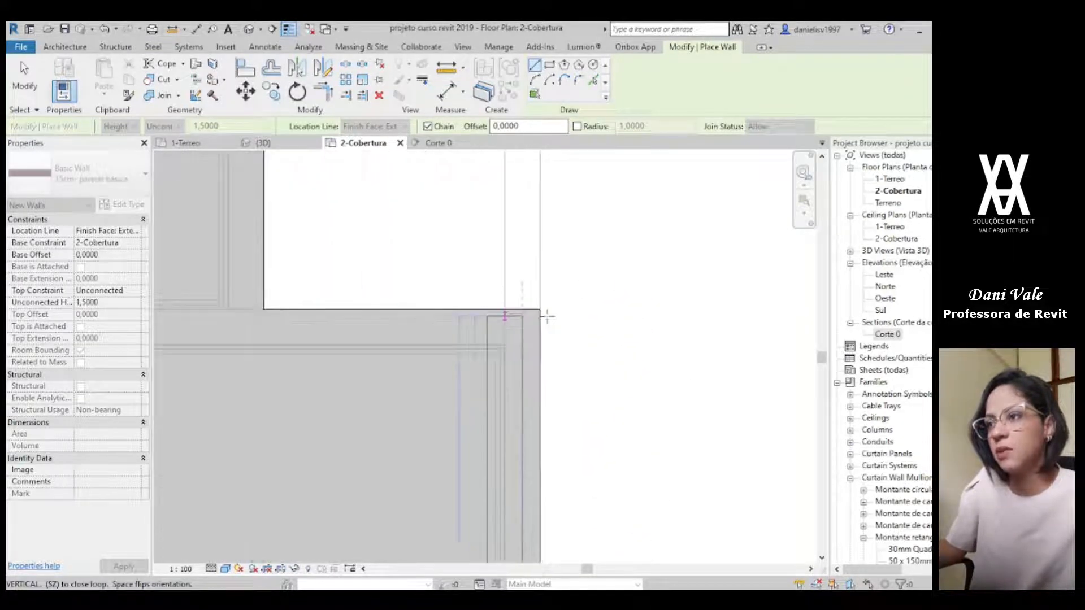
scroll(547, 316, down, 4)
middle_drag(585, 477, 511, 208)
scroll(465, 194, down, 3)
scroll(412, 254, up, 5)
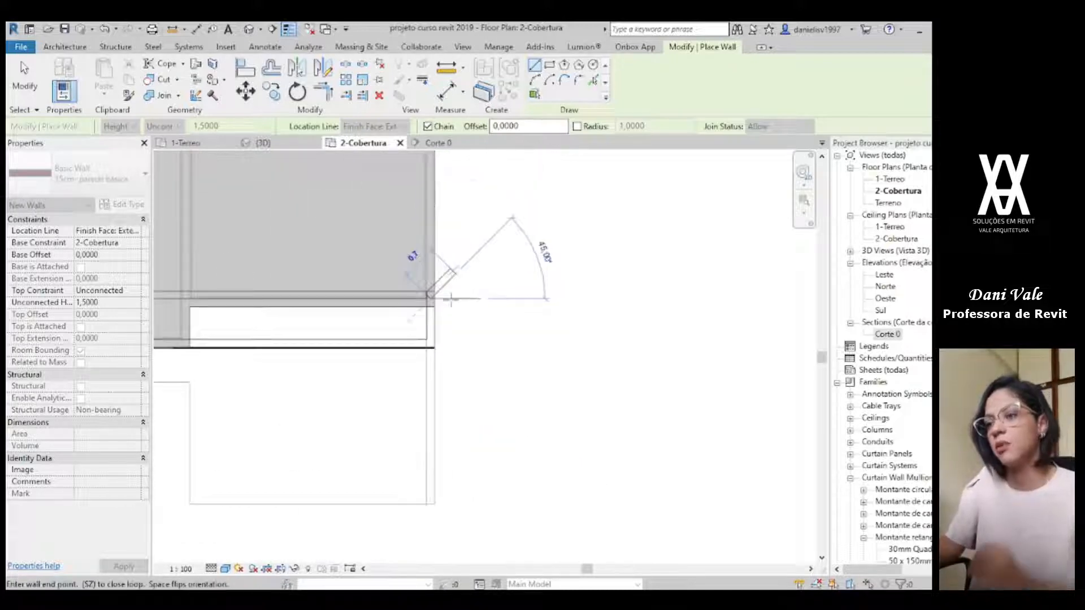
scroll(416, 272, up, 1)
middle_drag(416, 273, 508, 324)
key(Escape)
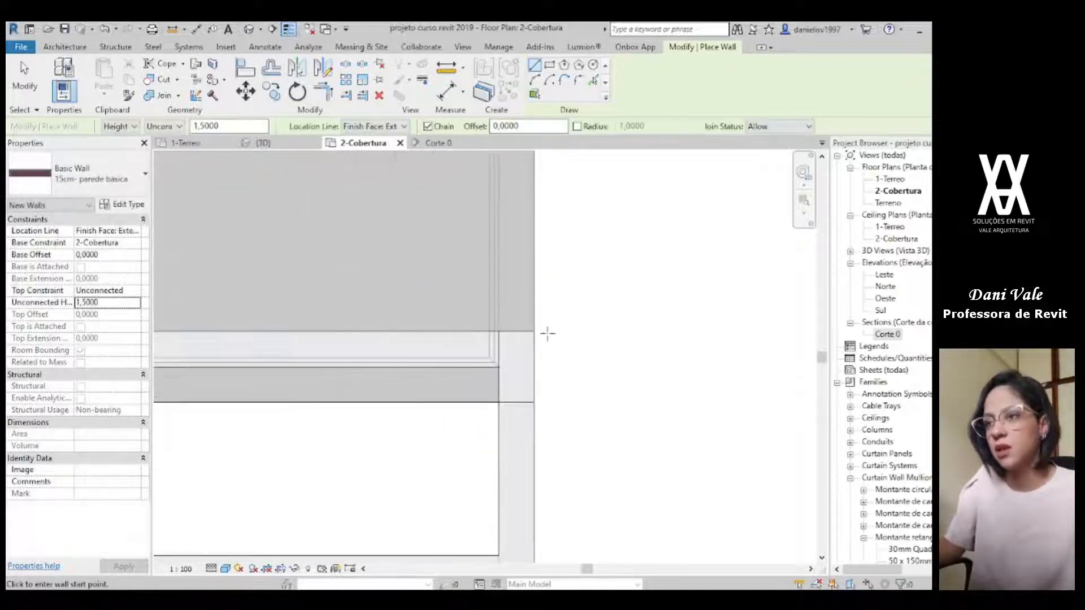
Step: Draw walls from the front wall's garage-side end back along the roof edge, and inward along the roof's step to its inner corner
click(540, 327)
scroll(538, 300, down, 4)
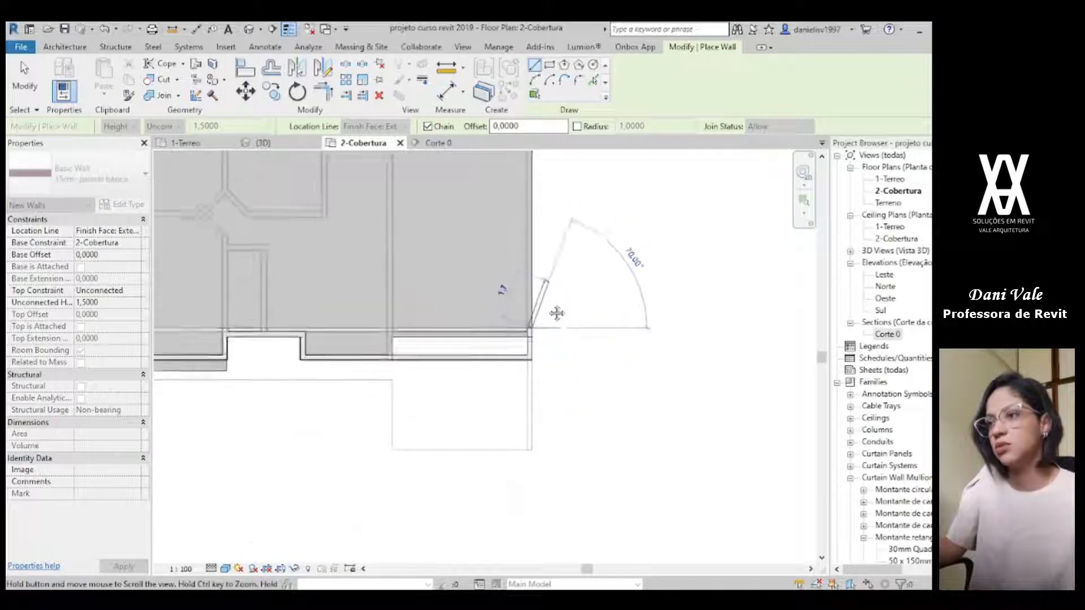
scroll(488, 211, up, 4)
scroll(490, 243, up, 3)
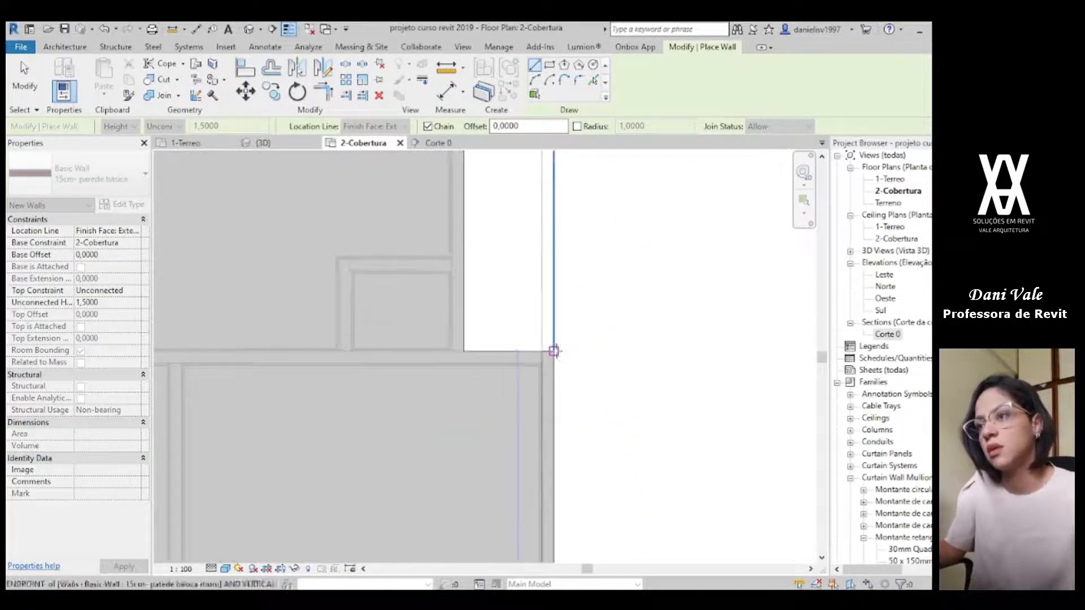
click(554, 351)
click(464, 352)
Step: Continue the wall chain from the step's inner corner to the rear roof corner, and across the full rear edge
middle_drag(477, 236, 525, 410)
middle_drag(525, 283, 554, 466)
scroll(540, 299, up, 2)
click(535, 296)
scroll(419, 342, down, 1)
middle_drag(418, 341, 809, 341)
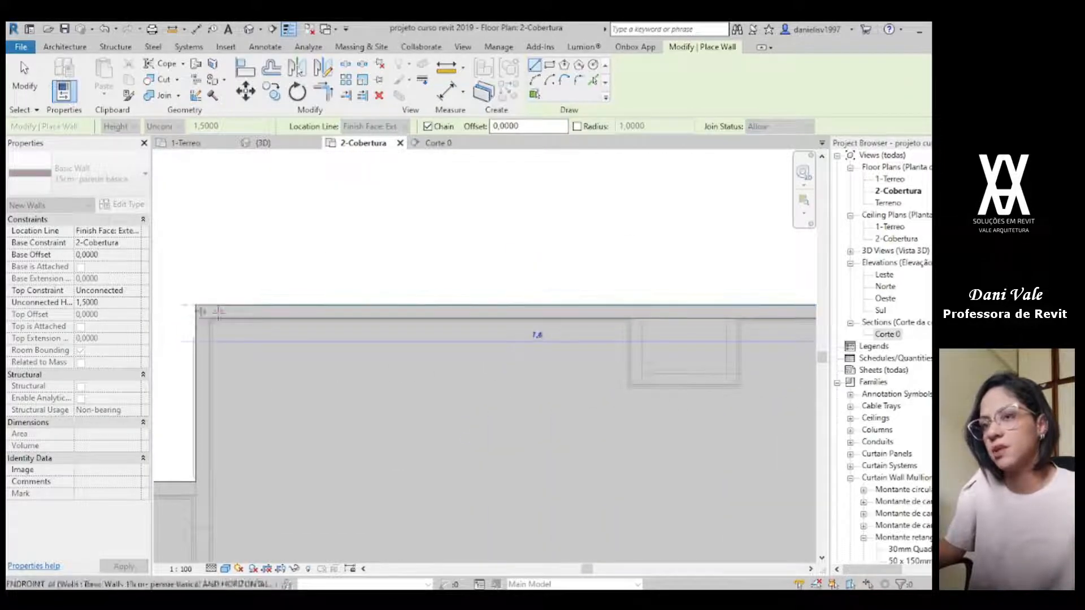
click(197, 305)
Step: Continue the wall chain from the rear edge's end forward to the roof's step corner, and across to the outer side corner
scroll(186, 502, up, 2)
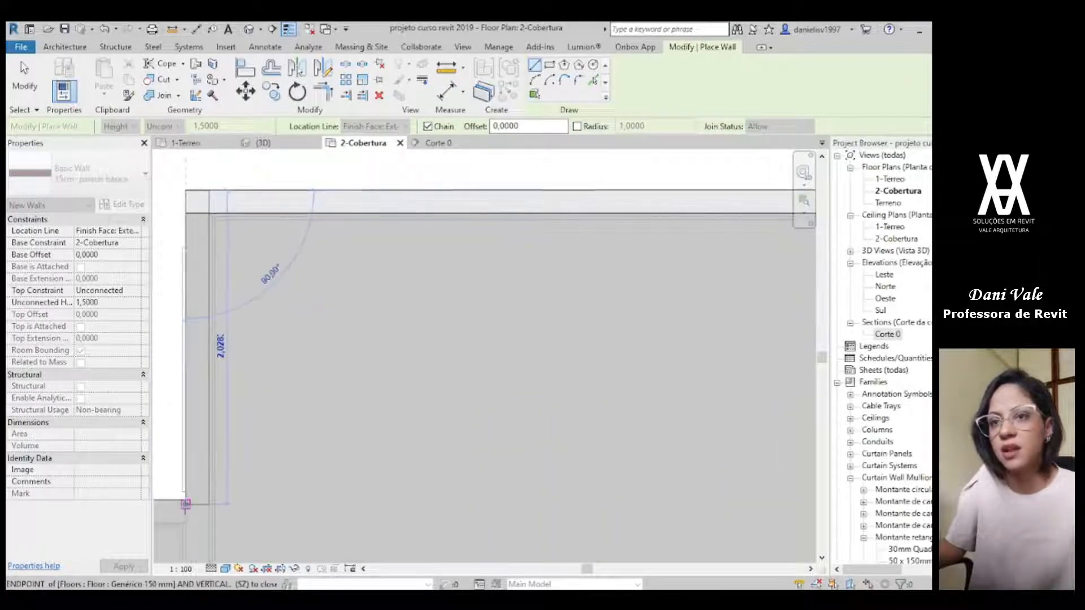
click(186, 500)
scroll(186, 500, down, 2)
middle_drag(186, 500, 601, 451)
middle_drag(187, 450, 650, 451)
click(511, 442)
Step: Run the last parapet wall along the roof's outer side edge down to the front wall, and end the wall chain
scroll(613, 522, down, 2)
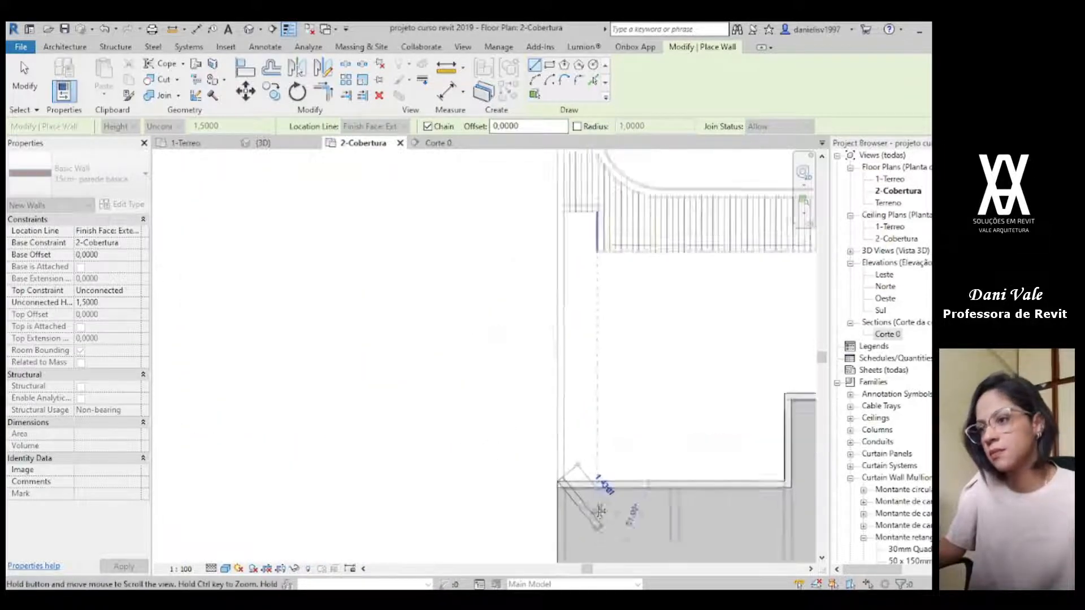
middle_drag(615, 528, 432, 164)
scroll(459, 339, down, 2)
middle_drag(460, 347, 456, 226)
scroll(405, 335, up, 3)
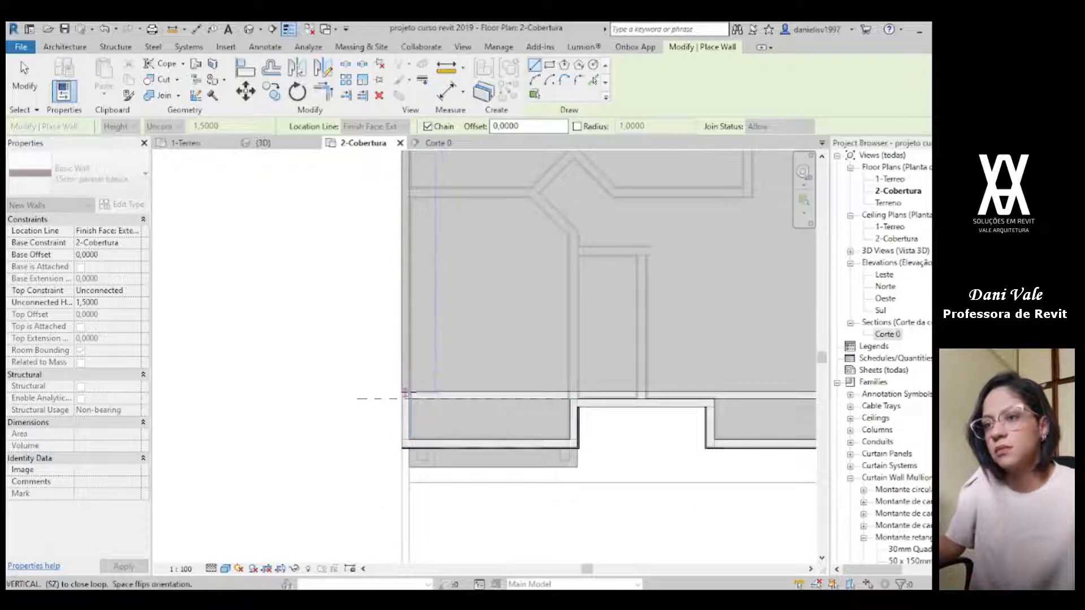
click(403, 391)
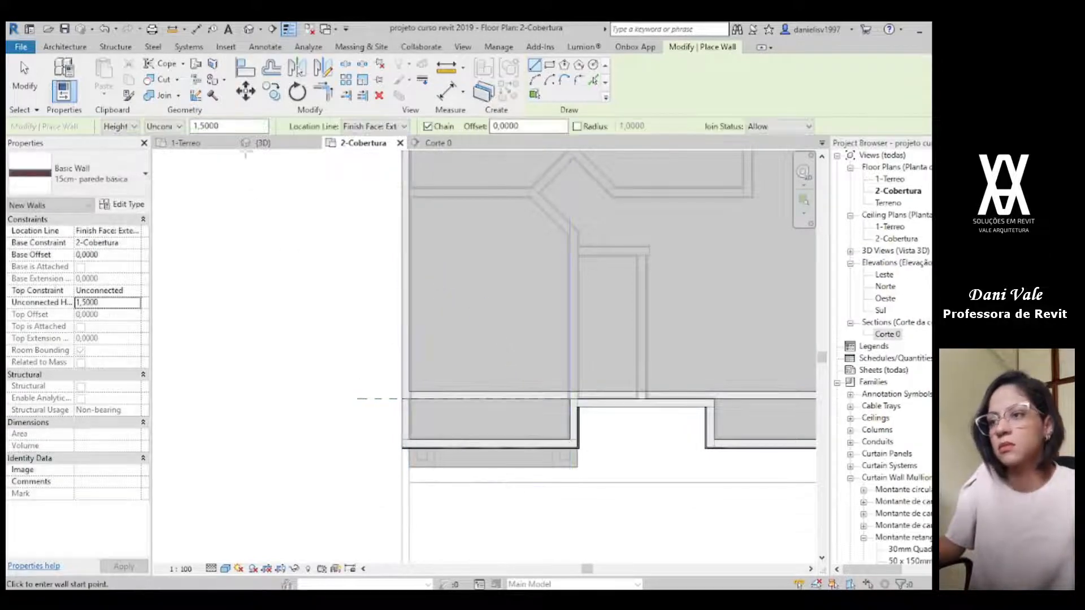
Step: Examine the finished roof parapet from several sides in the 3D view
click(256, 144)
key(Escape)
scroll(470, 375, down, 1)
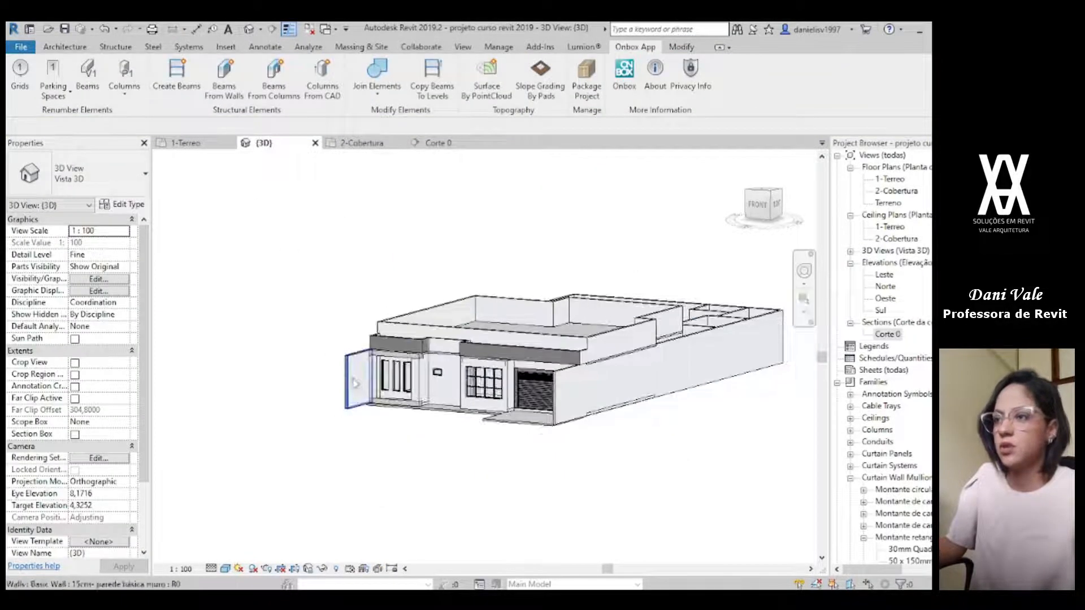
scroll(367, 387, up, 2)
shift+middle_drag(419, 367, 449, 359)
scroll(451, 316, up, 3)
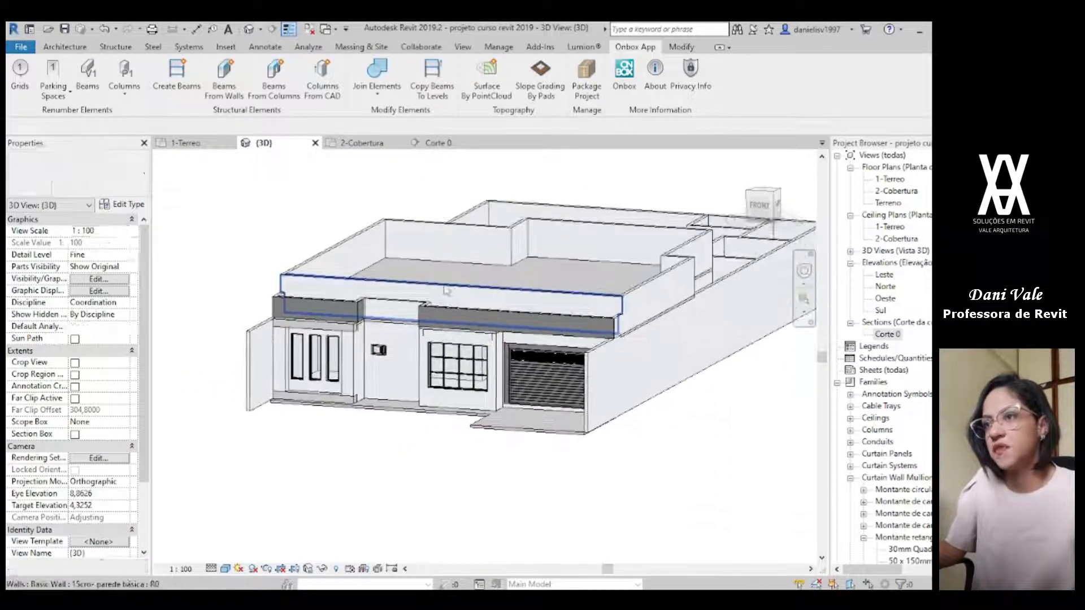
scroll(453, 311, down, 3)
shift+middle_drag(452, 311, 519, 377)
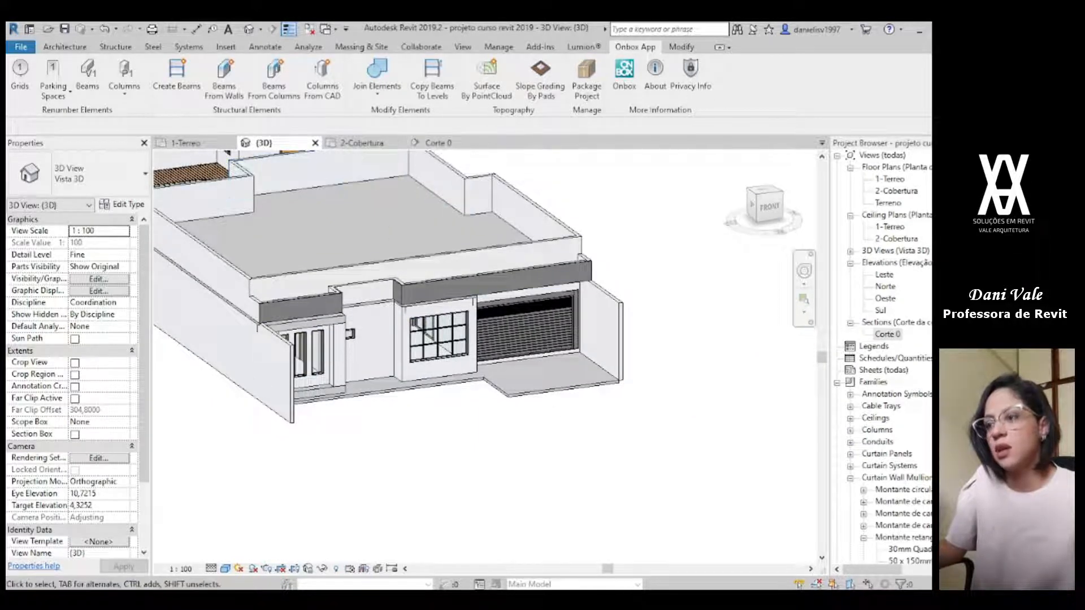
Step: Compare the 3D model with the reference render in Fotos, examining the planted strip beneath the large front window
key(alt+Tab)
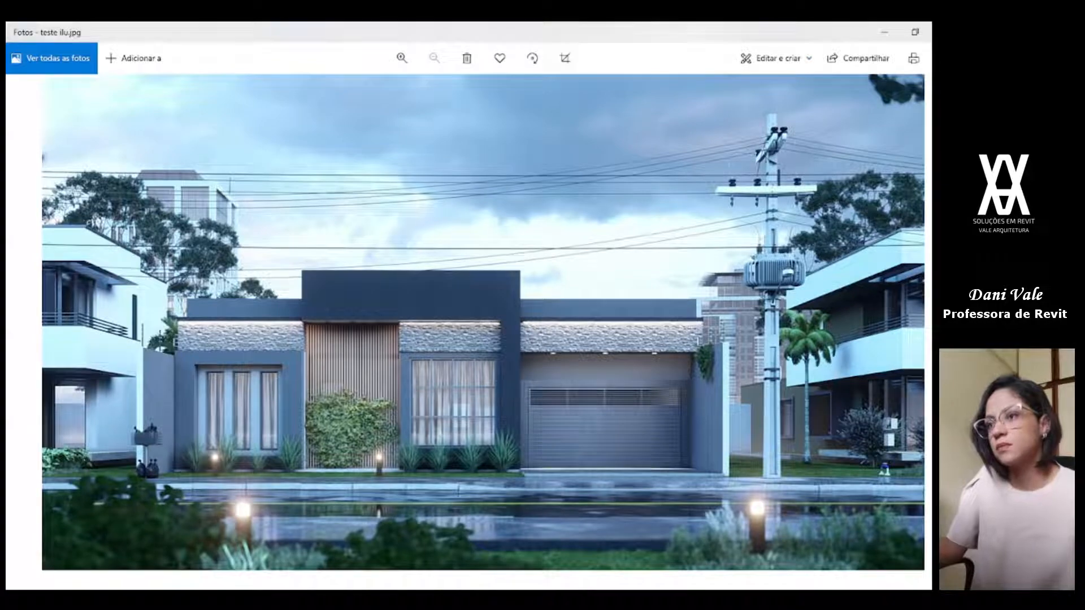
key(alt+Tab)
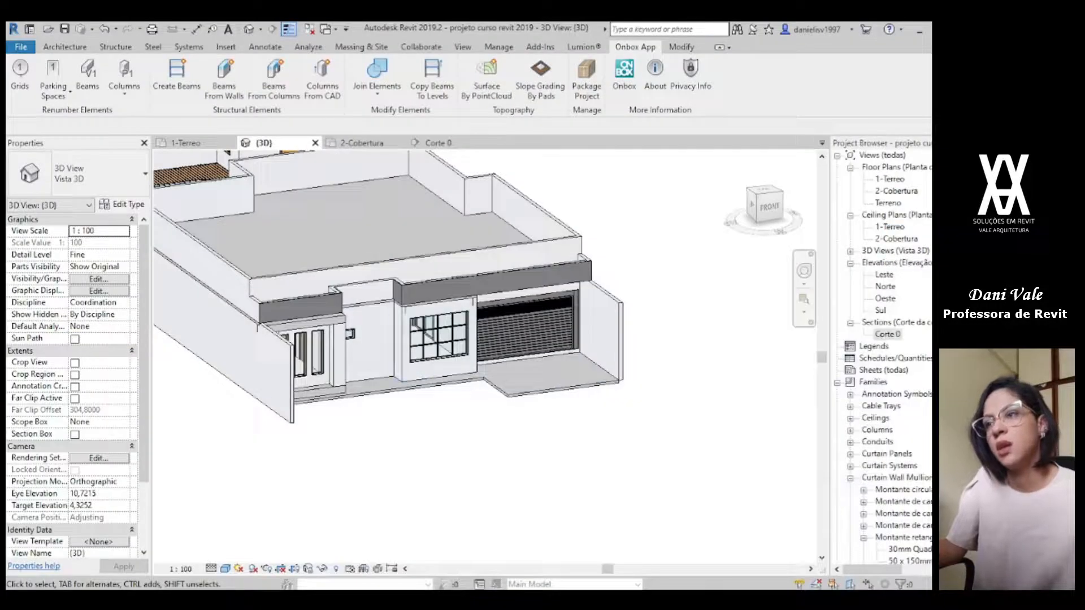
key(alt+Tab)
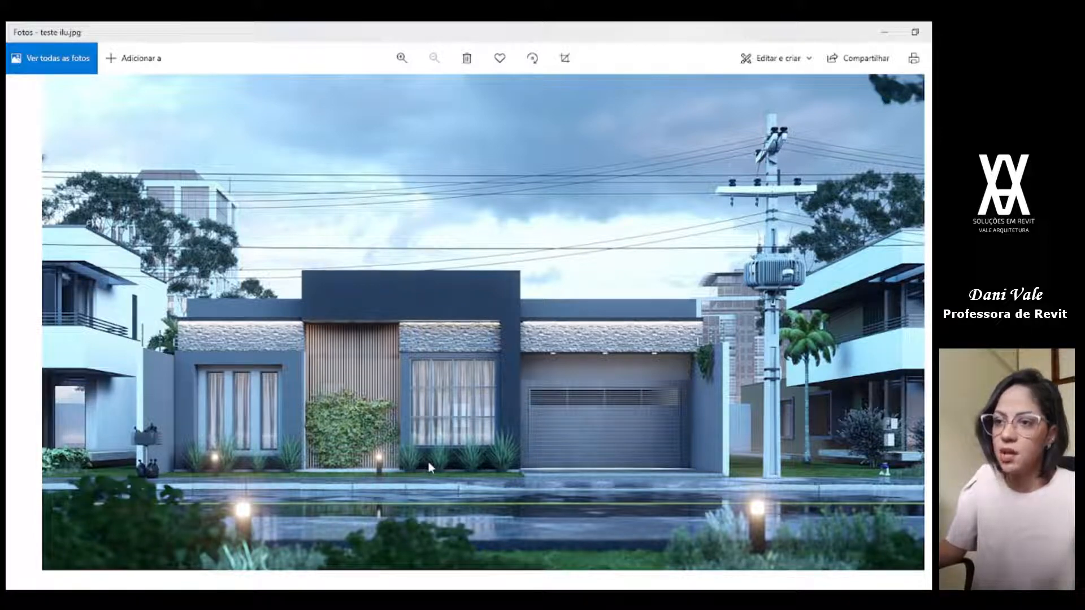
scroll(428, 459, up, 5)
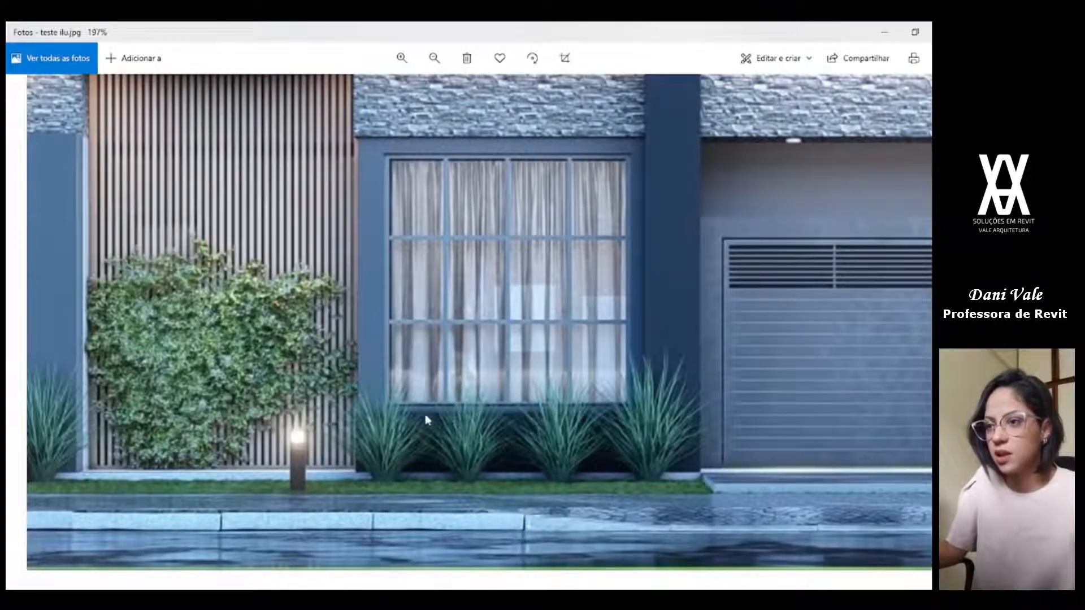
key(alt+Tab)
scroll(444, 277, up, 3)
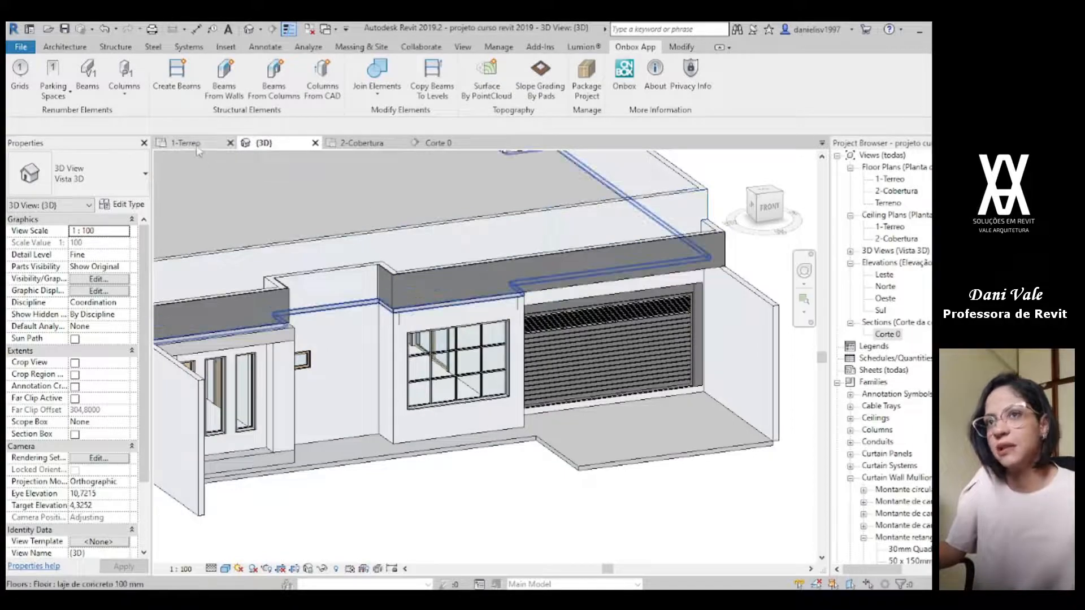
key(alt+Tab)
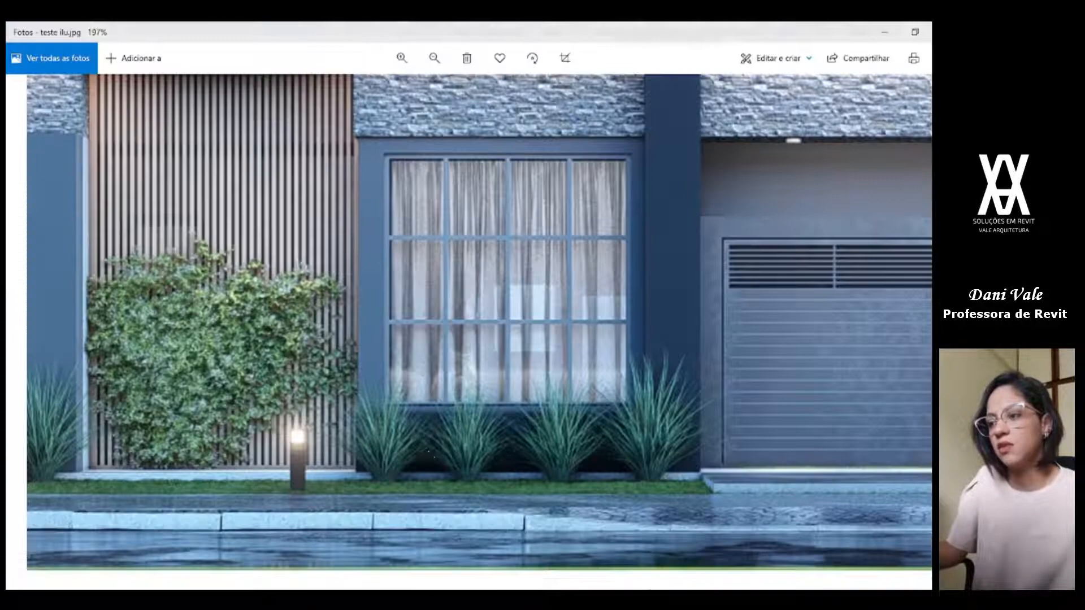
key(alt+Tab)
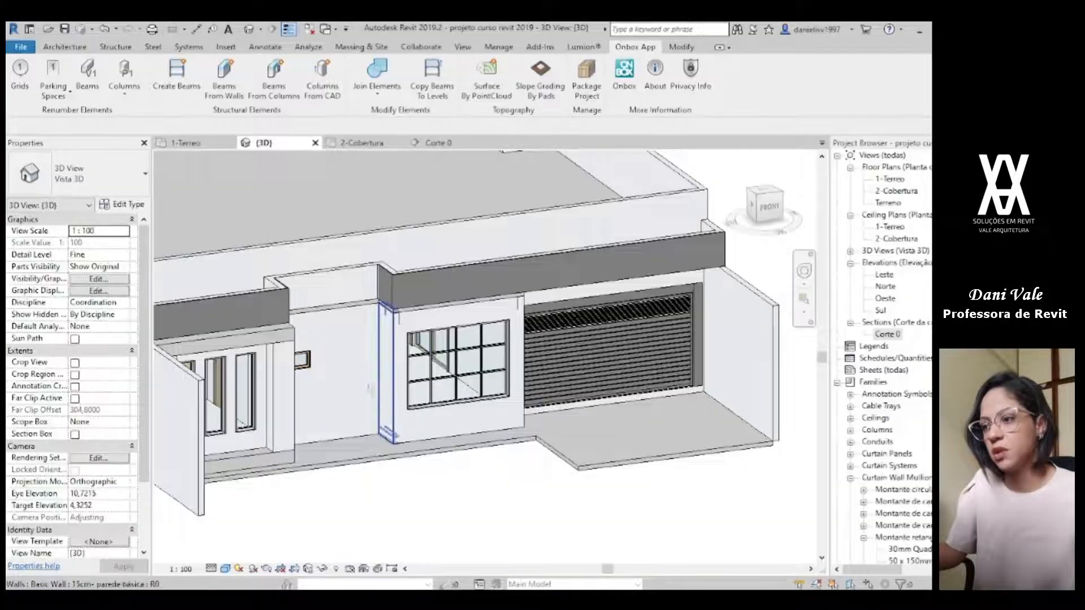
Step: Start a 15cm parede básica wall in the 1-Terreo plan with base offset 0, an unconnected top and a height of 0,5
click(225, 144)
scroll(451, 319, down, 1)
scroll(481, 339, down, 6)
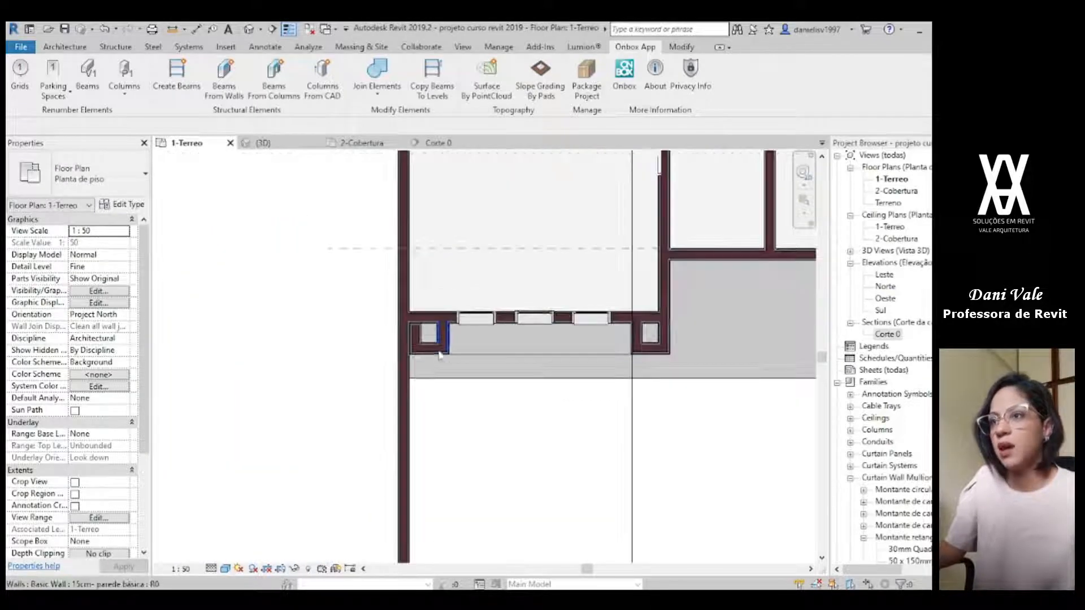
scroll(444, 347, up, 4)
click(445, 349)
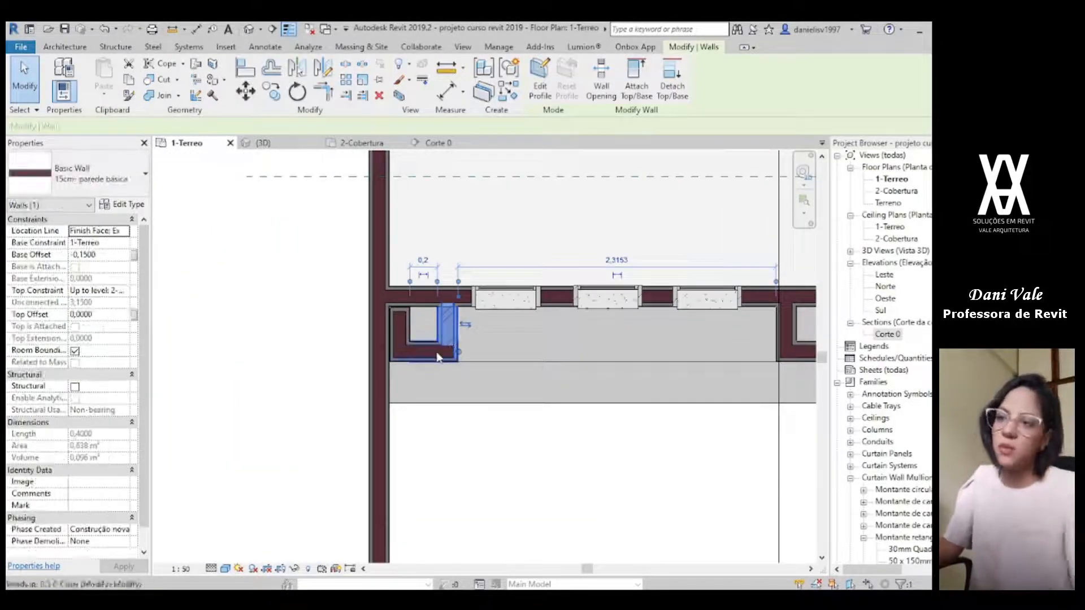
key(w)
key(a)
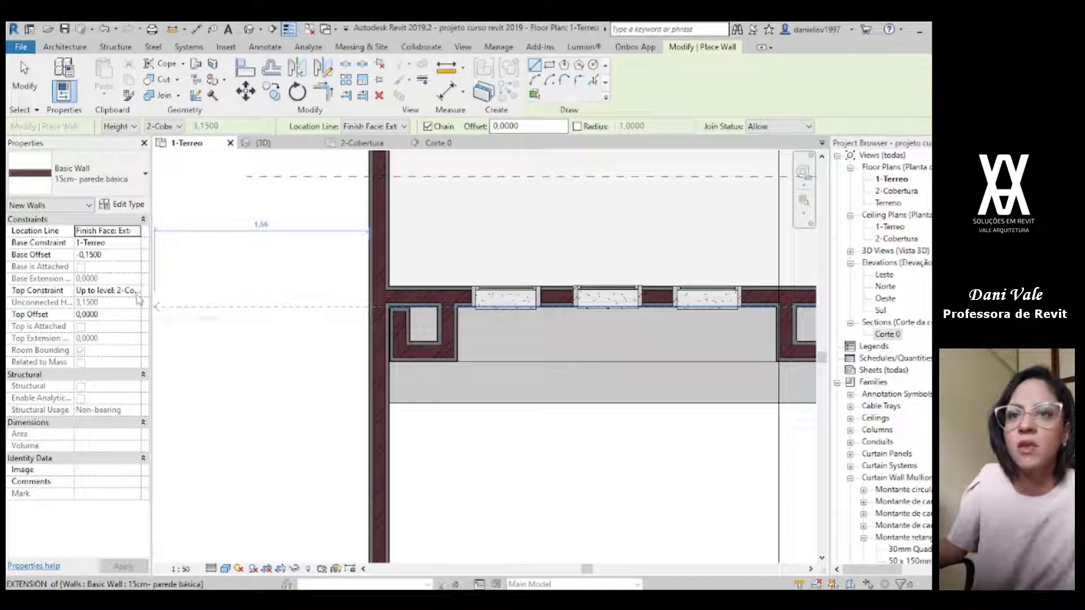
click(137, 292)
click(90, 302)
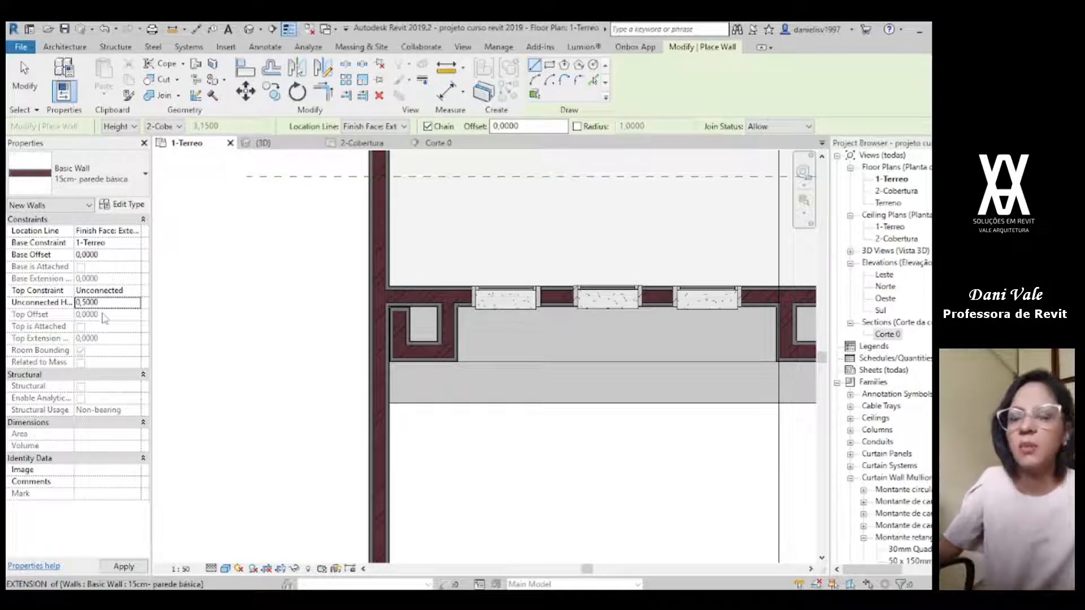
Step: Draw a 0,4 long low wall straight out from the outer corner of the large front window's wall, checking the render for its position
scroll(500, 420, down, 4)
middle_drag(650, 443, 340, 428)
scroll(585, 317, up, 5)
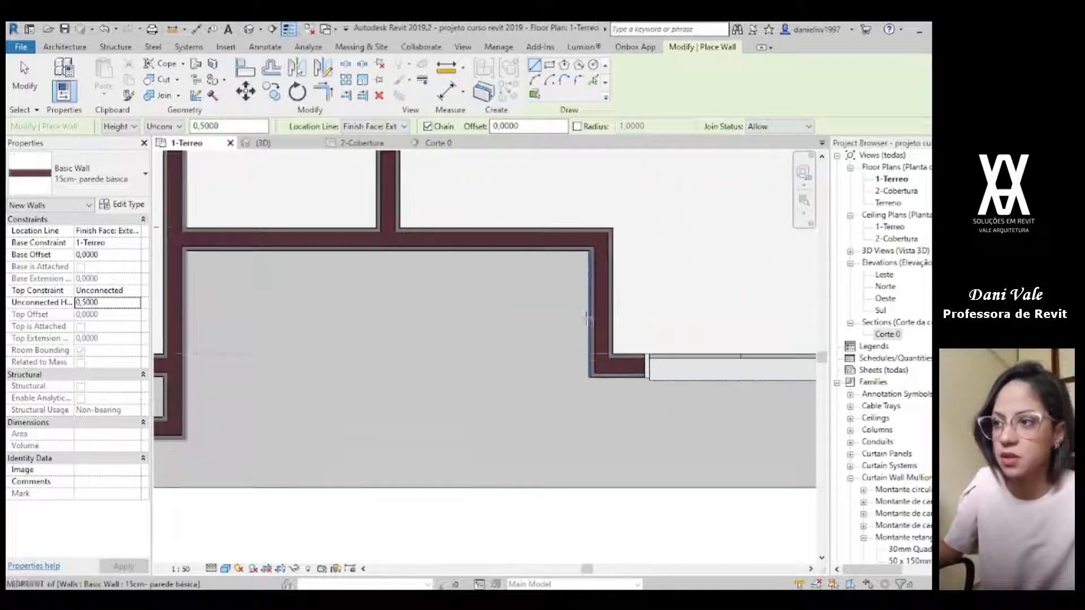
scroll(618, 371, down, 4)
middle_drag(620, 413, 577, 397)
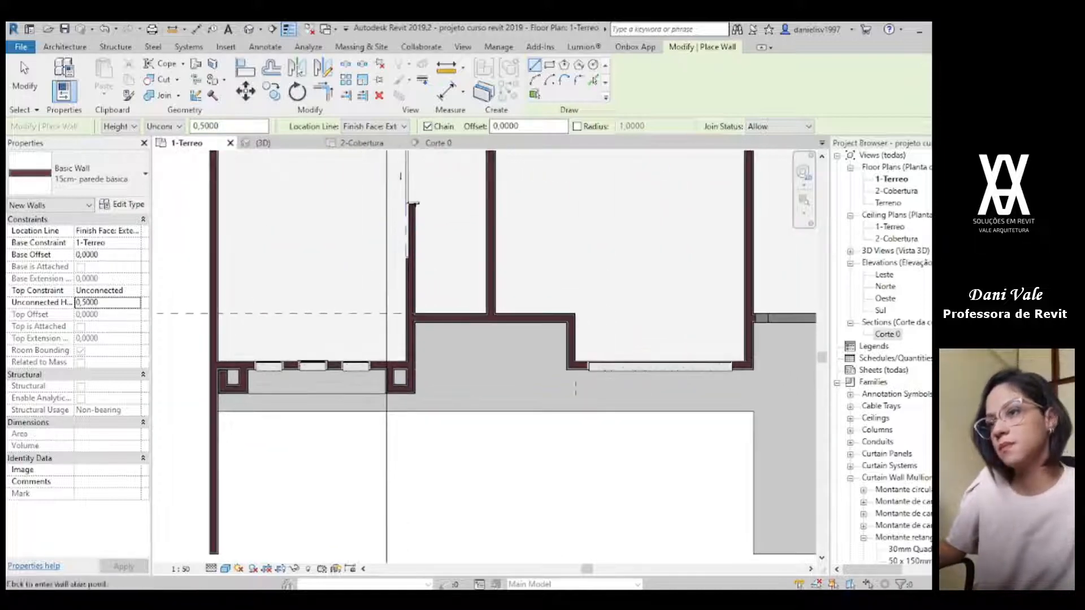
scroll(575, 389, up, 6)
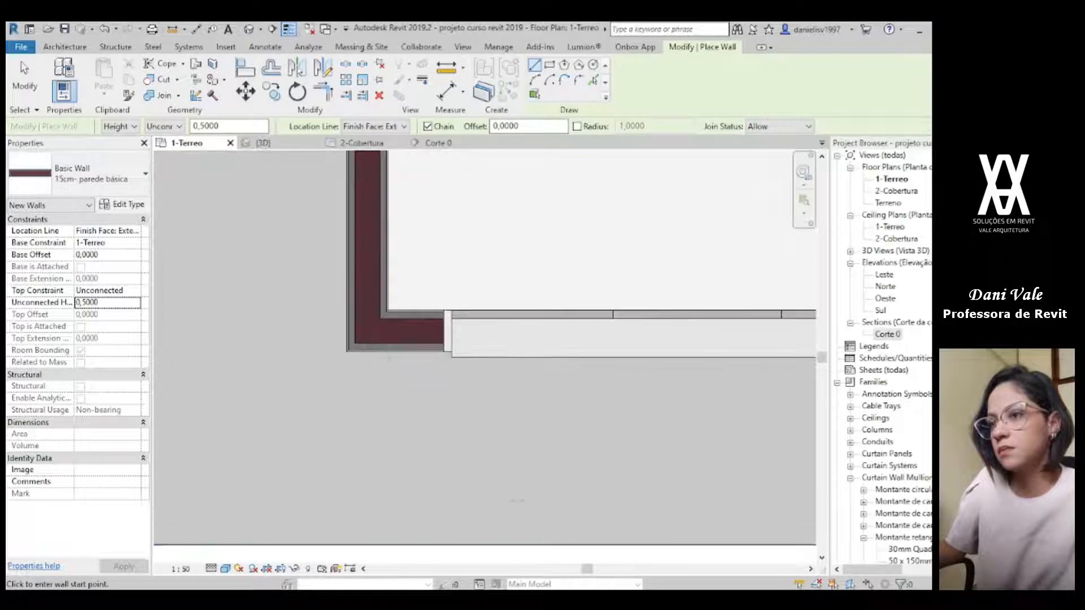
key(alt+Tab)
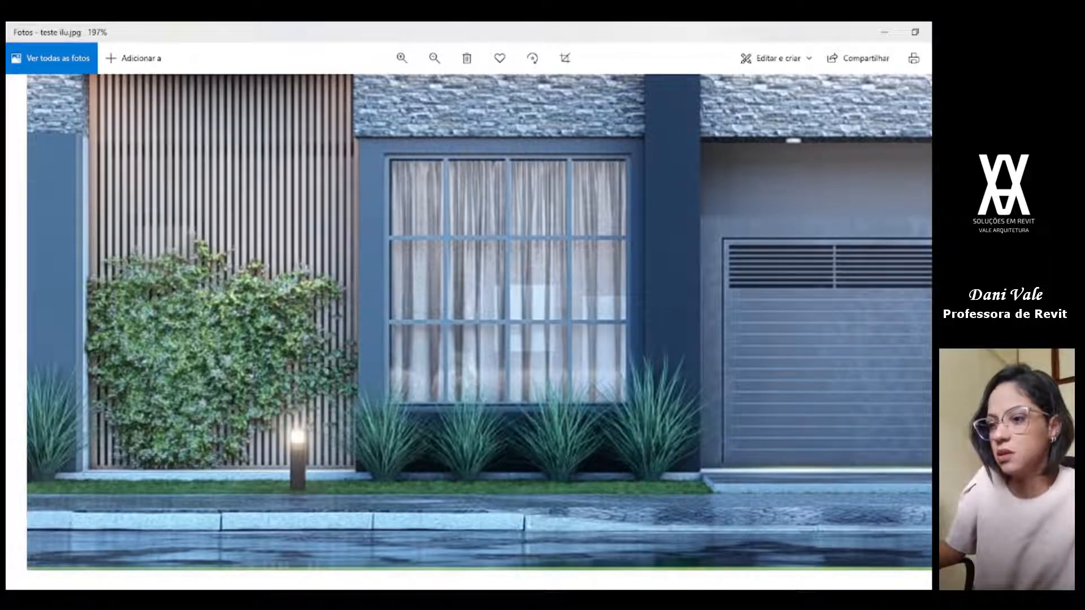
click(640, 599)
scroll(362, 340, up, 2)
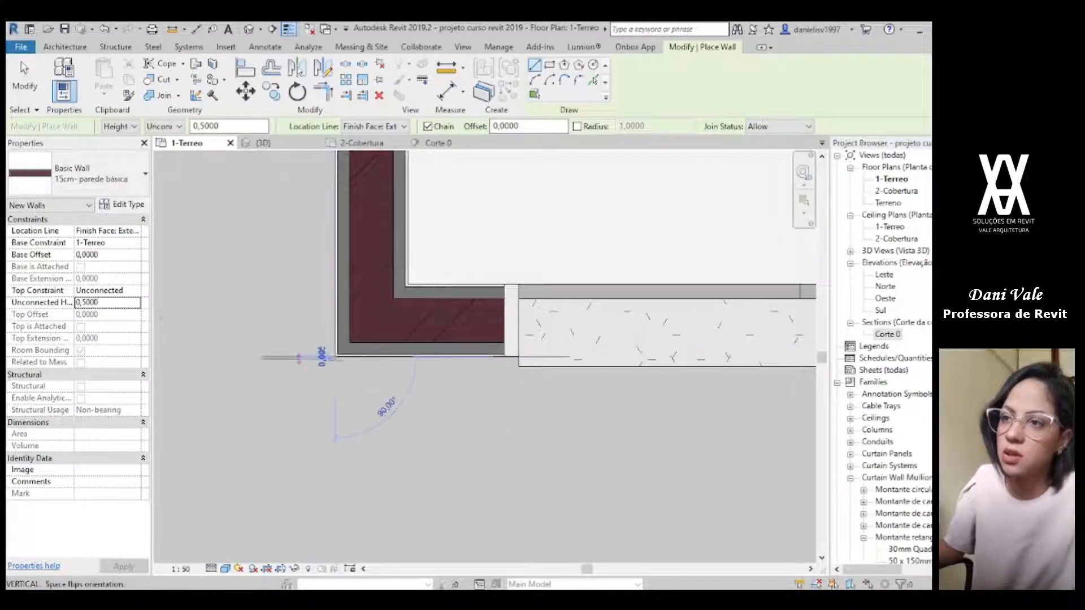
click(336, 356)
scroll(388, 431, down, 5)
middle_drag(387, 431, 496, 403)
scroll(484, 425, down, 2)
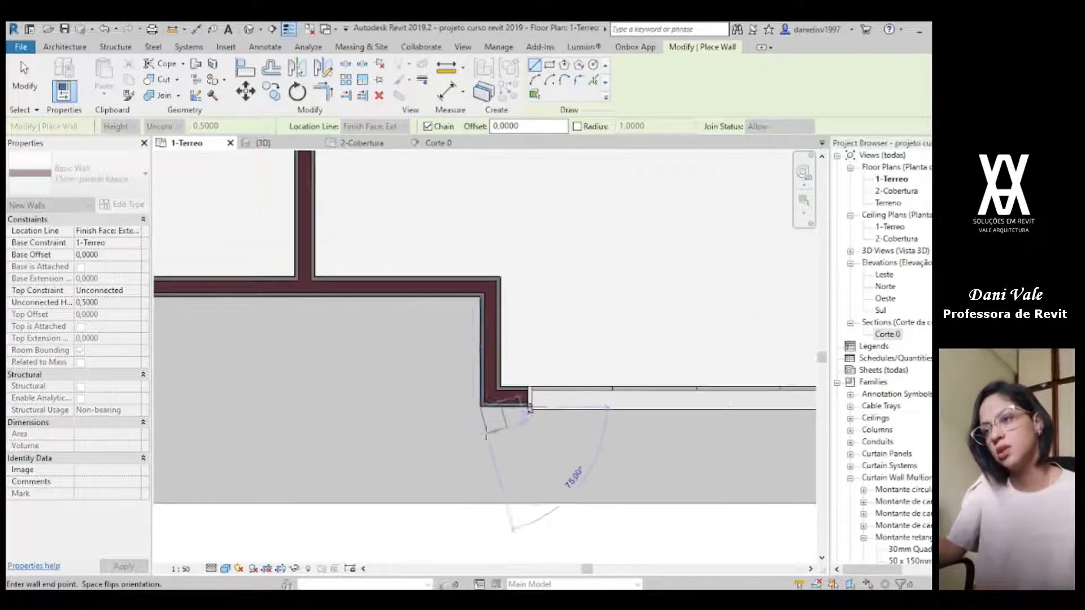
text(,)
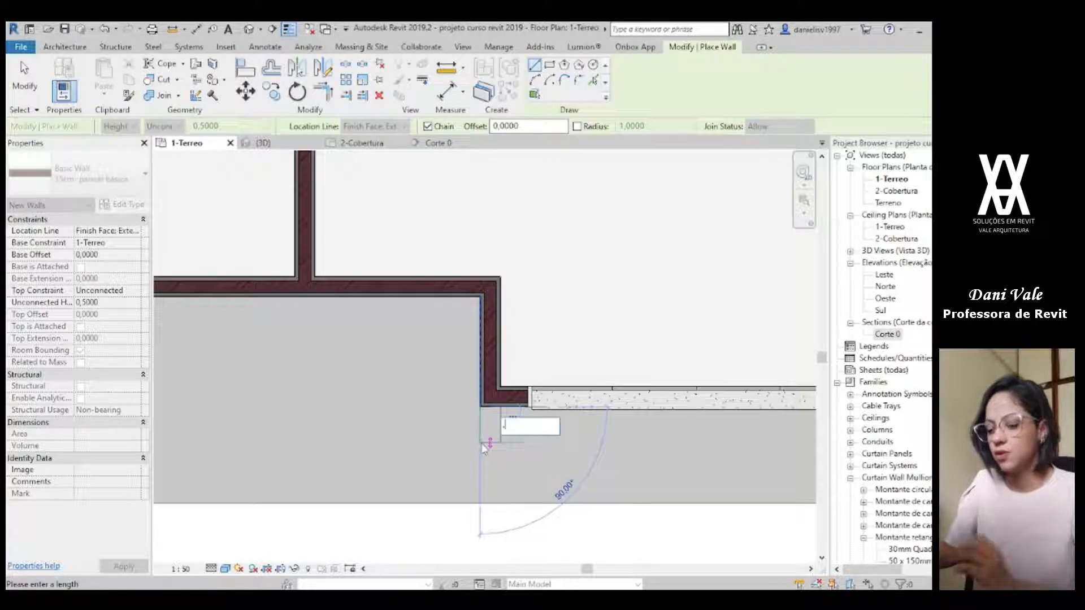
key(Return)
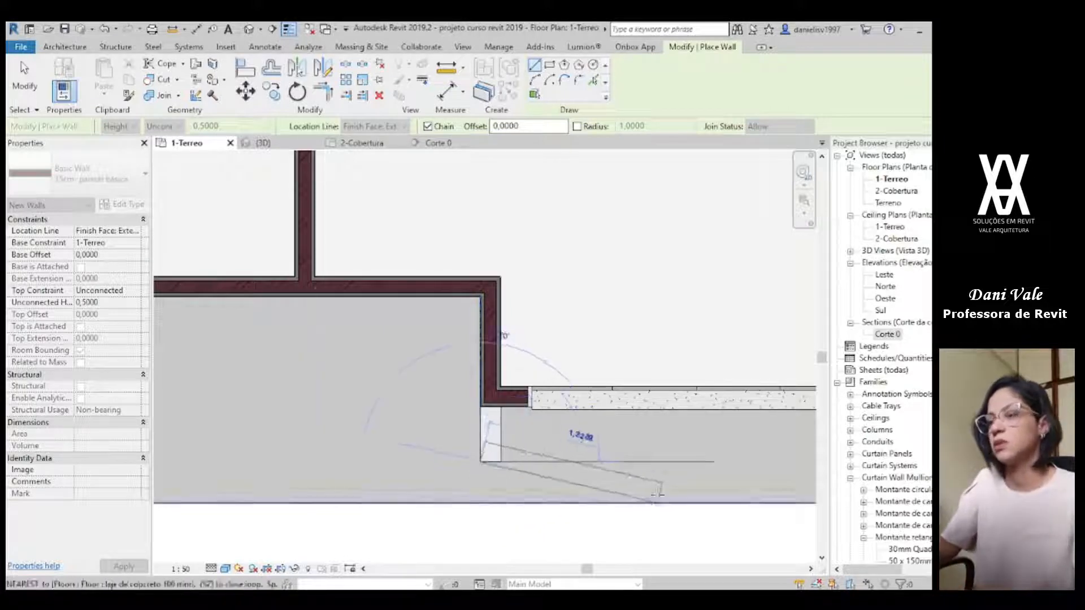
Step: Continue the low wall parallel to the large window up to the garage-side face, and return it to the house wall's corner
scroll(678, 481, down, 1)
middle_drag(681, 465, 530, 465)
scroll(690, 460, up, 2)
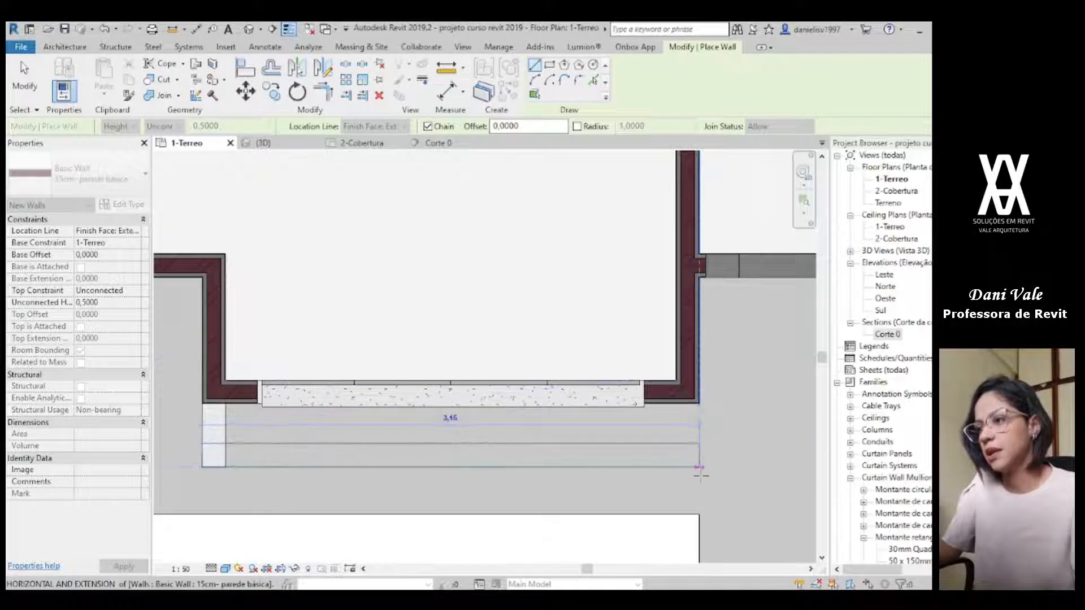
click(699, 467)
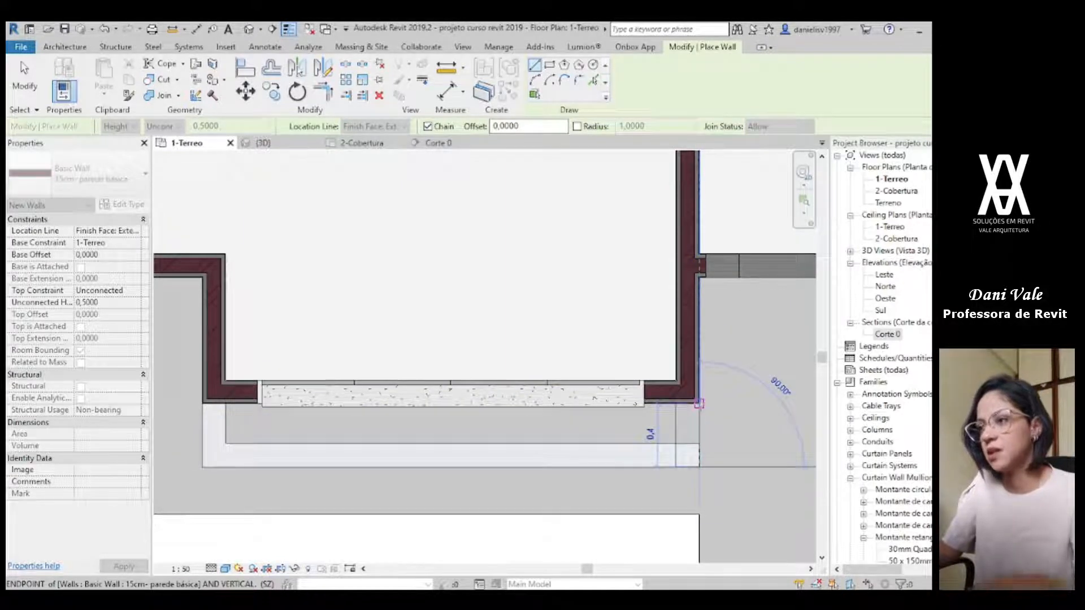
click(700, 403)
key(Escape)
key(Escape)
Step: Set the base offset of the three low planter walls to -0,15 in the 3D view
click(266, 144)
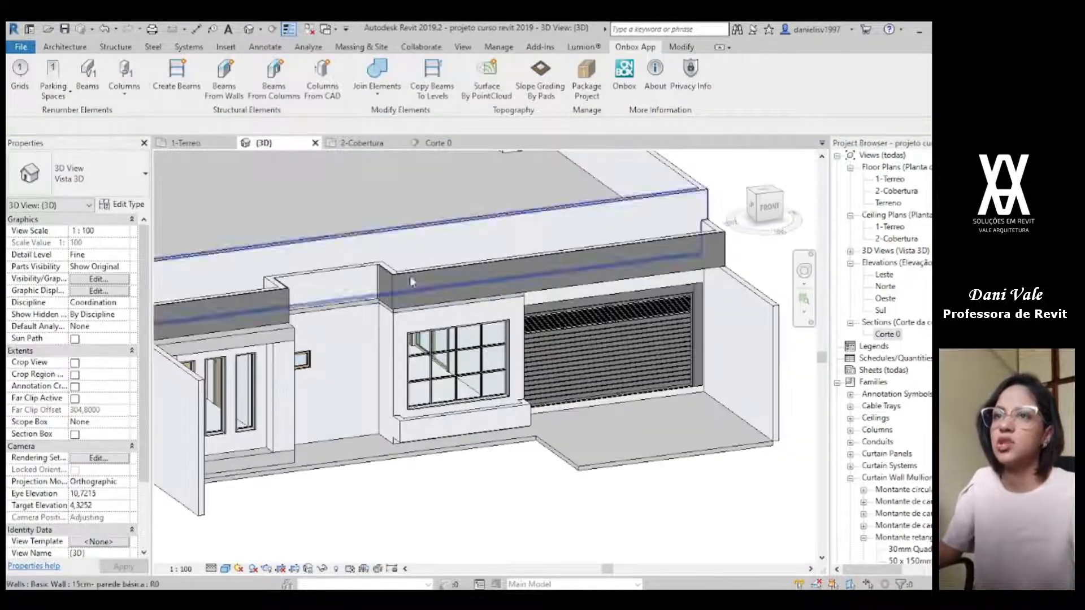
scroll(480, 465, up, 3)
shift+middle_drag(543, 439, 488, 450)
scroll(397, 455, down, 1)
middle_drag(398, 455, 487, 363)
scroll(488, 363, up, 3)
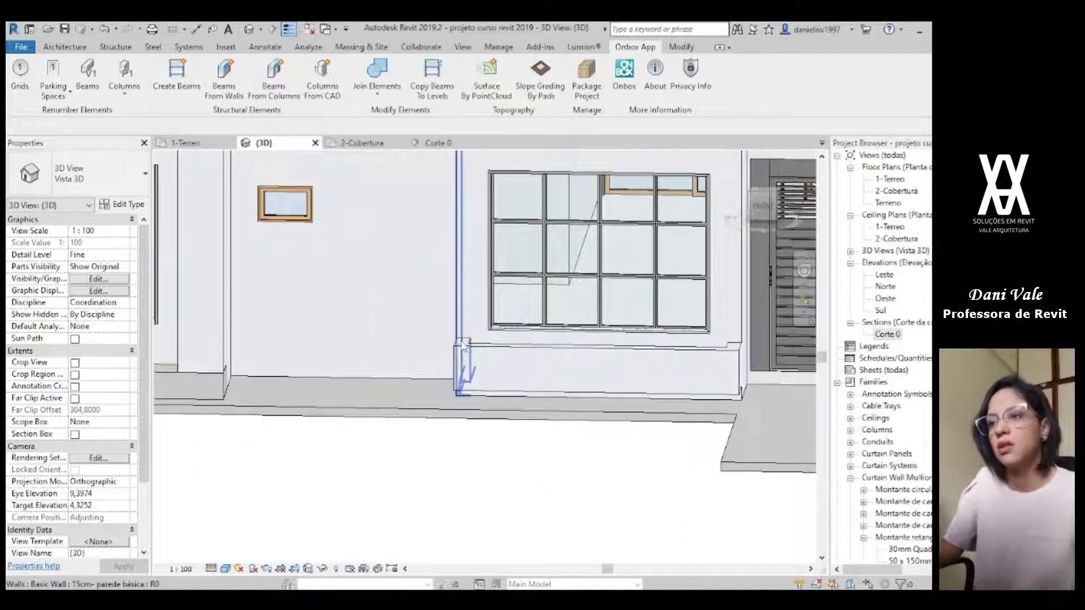
click(467, 352)
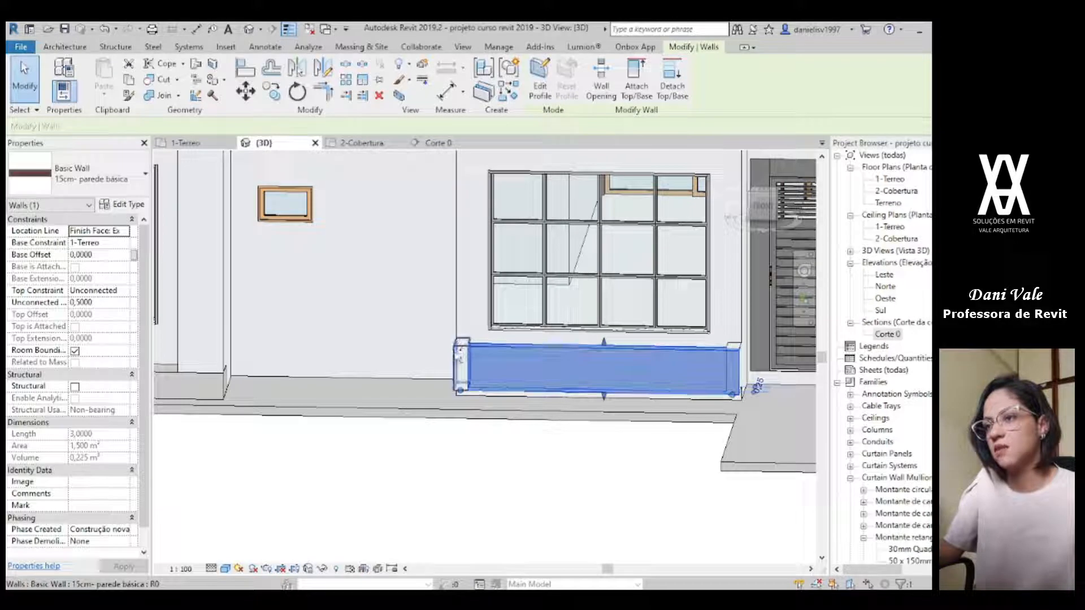
ctrl+click(470, 356)
ctrl+click(742, 357)
text(-1)
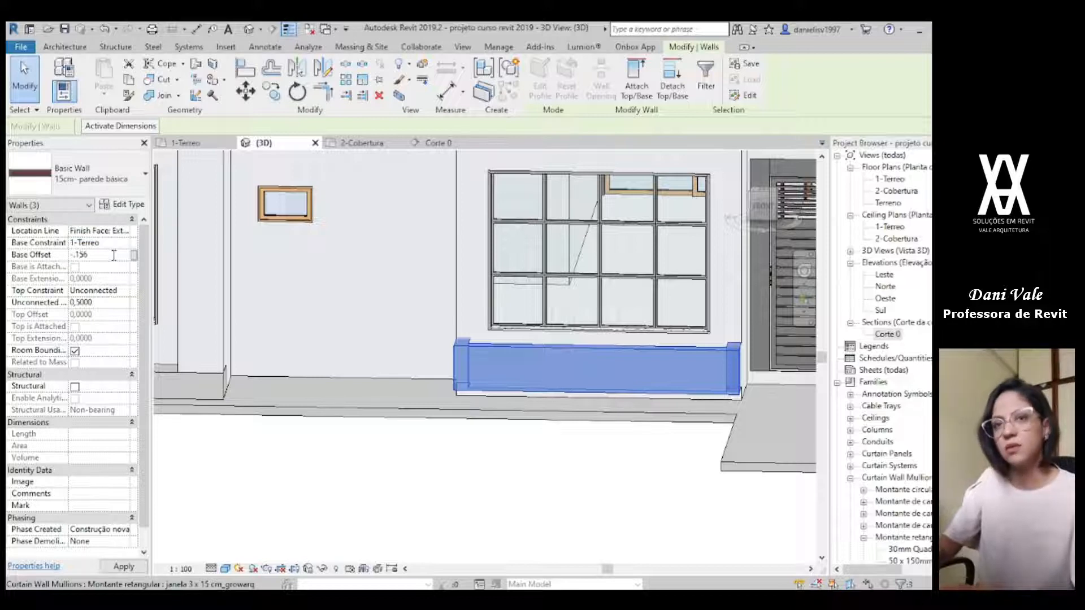
scroll(738, 453, down, 4)
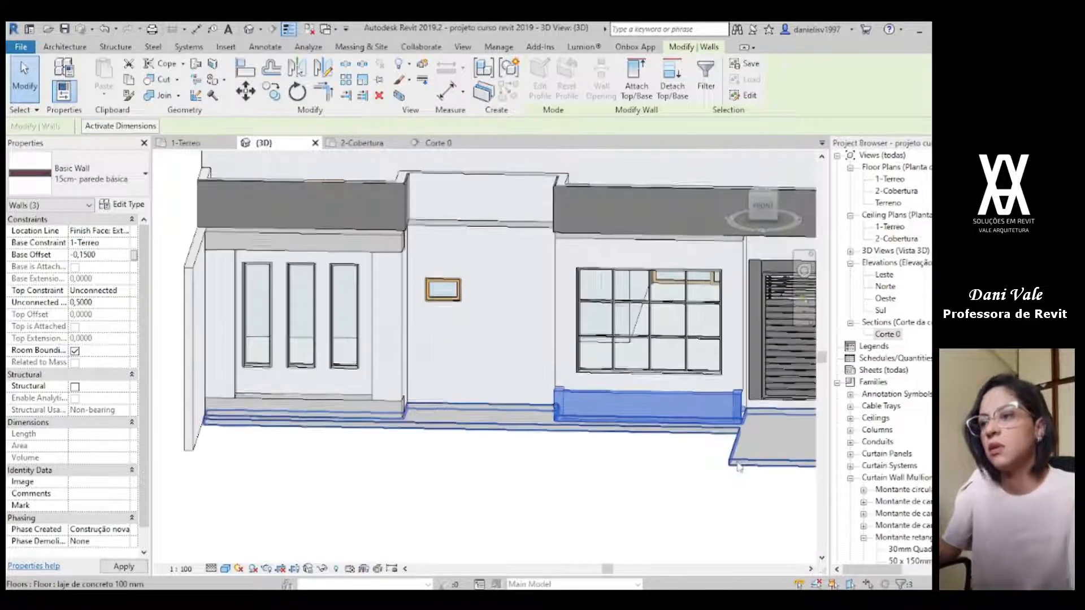
middle_drag(683, 484, 563, 458)
shift+middle_drag(449, 482, 569, 497)
click(569, 497)
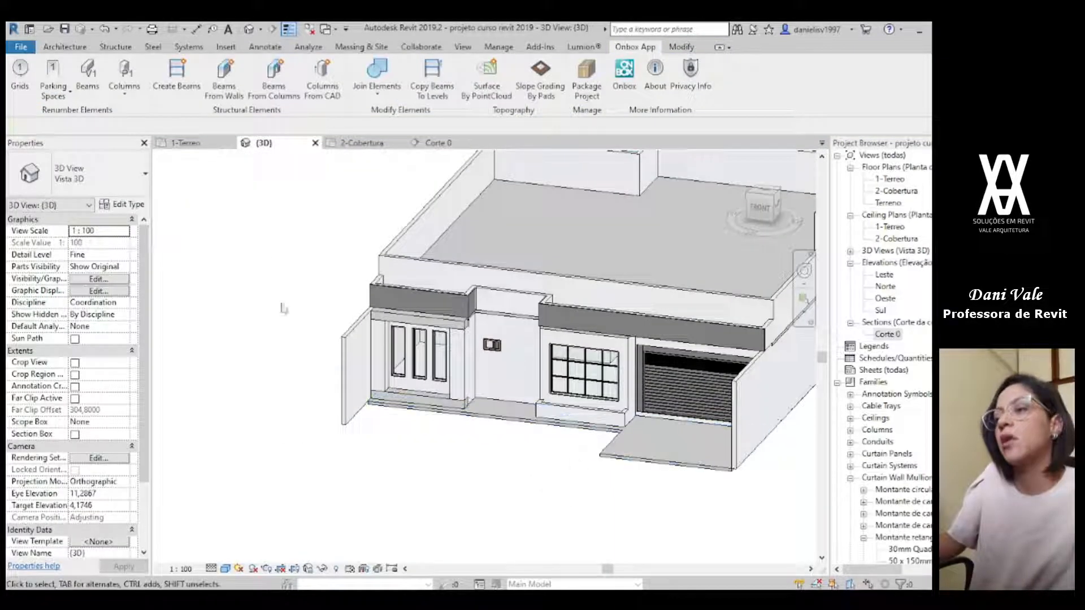
Step: Start a 15cm parede básica wall in the 1-Terreo plan, with its top up to level 2-Cobertura and a top offset of 2,0
click(186, 143)
scroll(684, 362, up, 2)
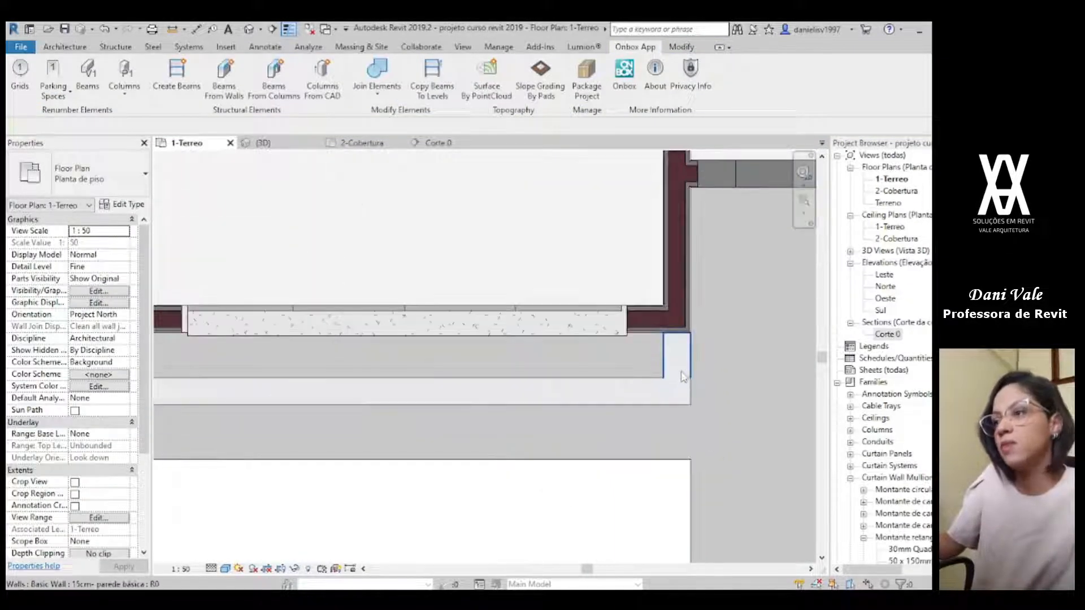
key(w)
key(a)
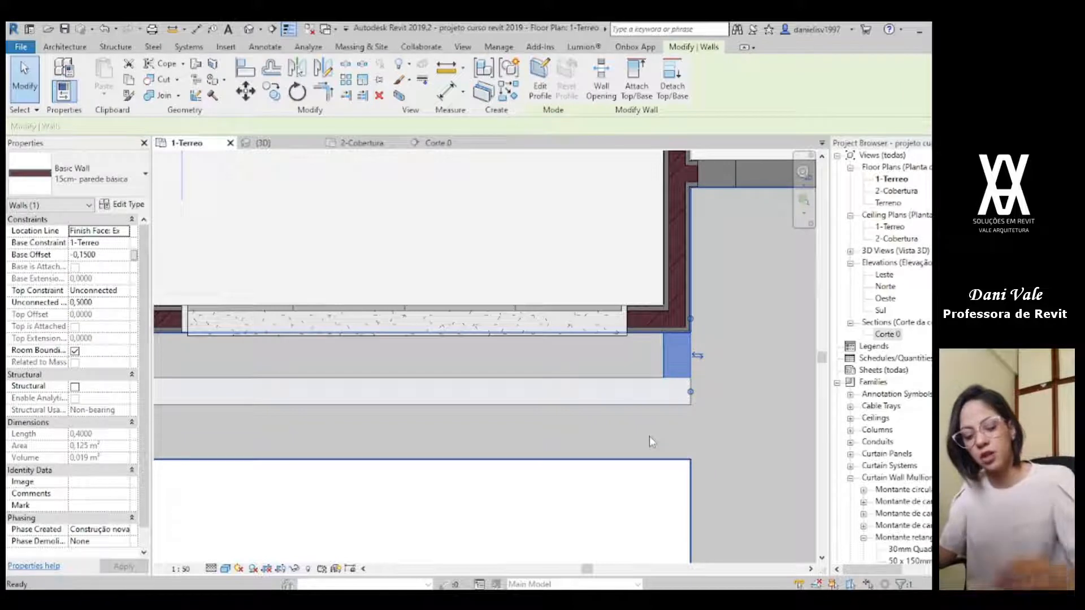
click(108, 291)
click(135, 290)
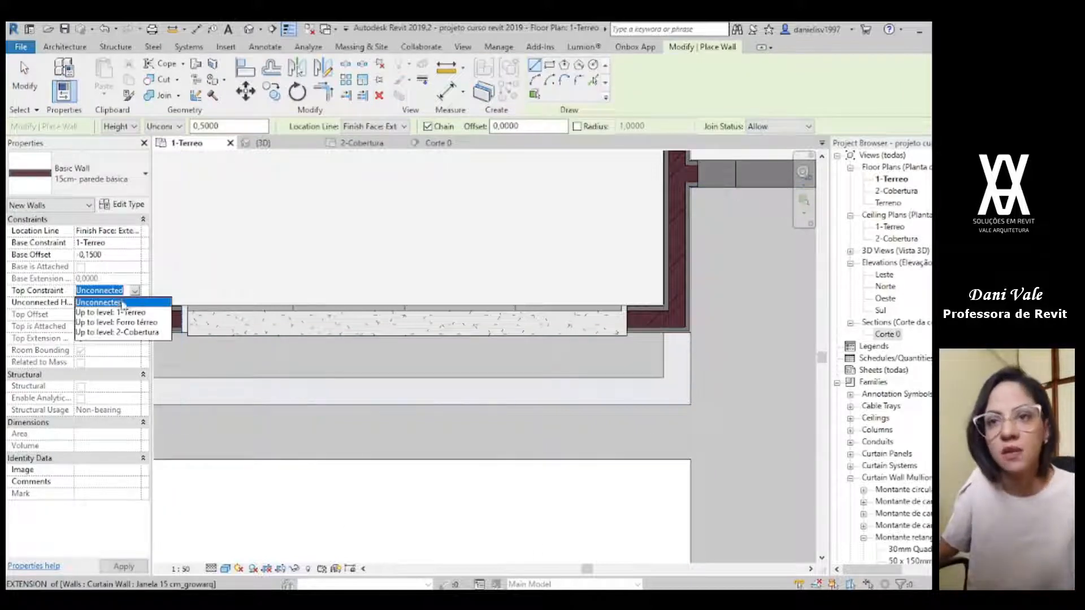
click(133, 333)
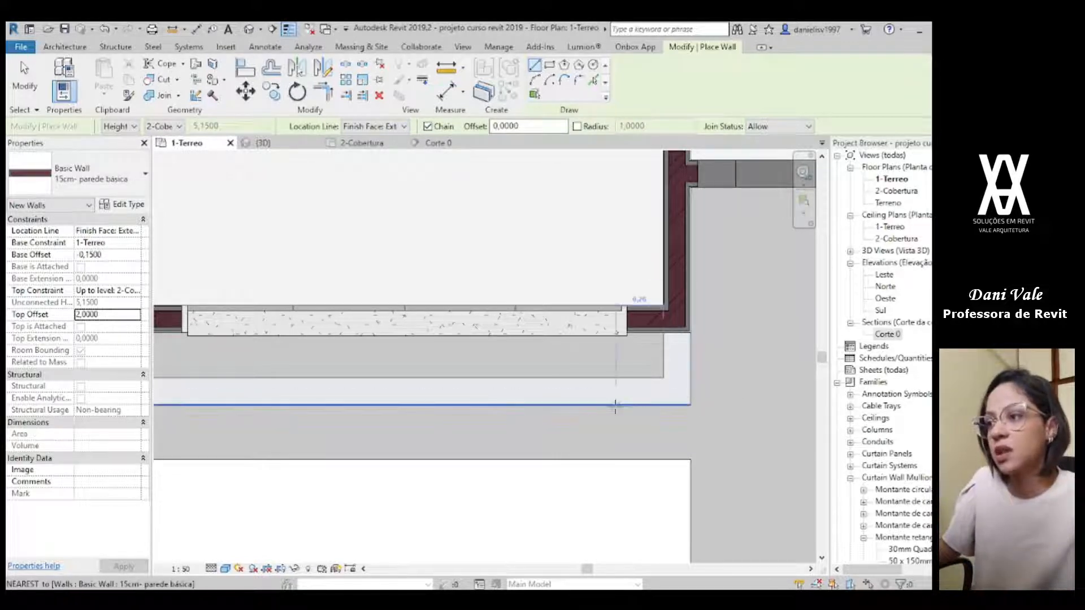
Step: Draw a tall wall about 0,25 long from the low planter wall to the house wall, near the large window's garage-side end
click(558, 379)
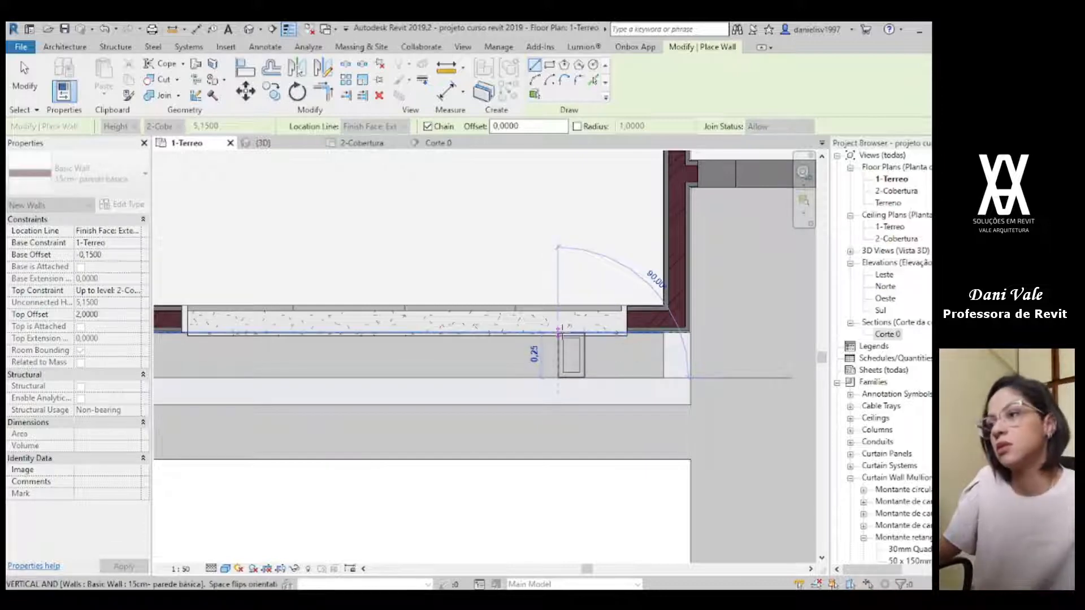
click(559, 333)
key(Escape)
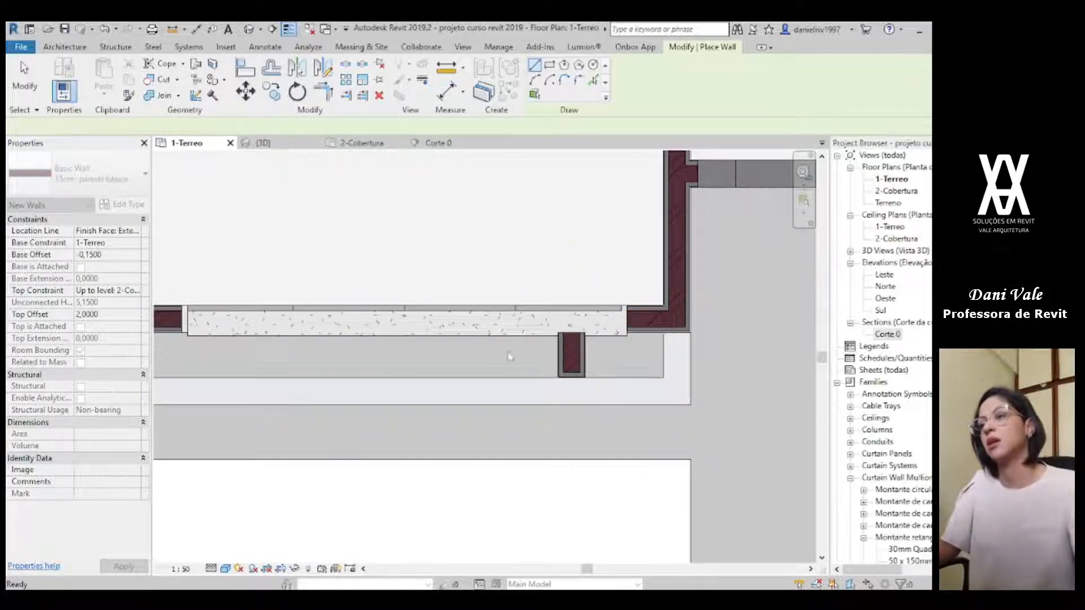
key(Escape)
Step: Inspect the tall wall against the large window in the 3D view and compare its position with the render in Photos
click(267, 144)
scroll(634, 419, down, 1)
shift+middle_drag(632, 421, 612, 498)
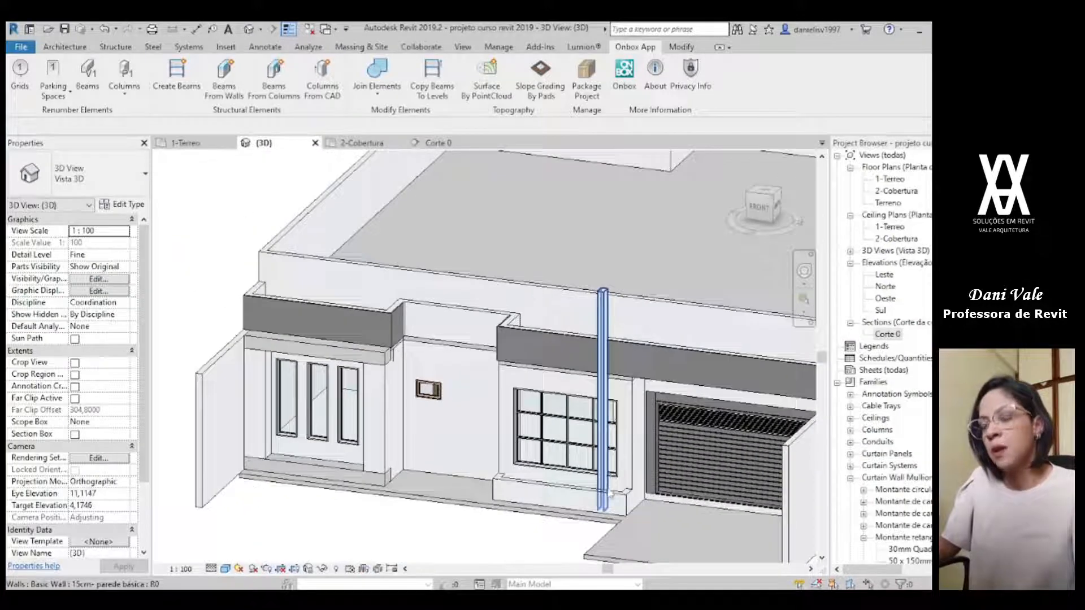
scroll(612, 498, up, 4)
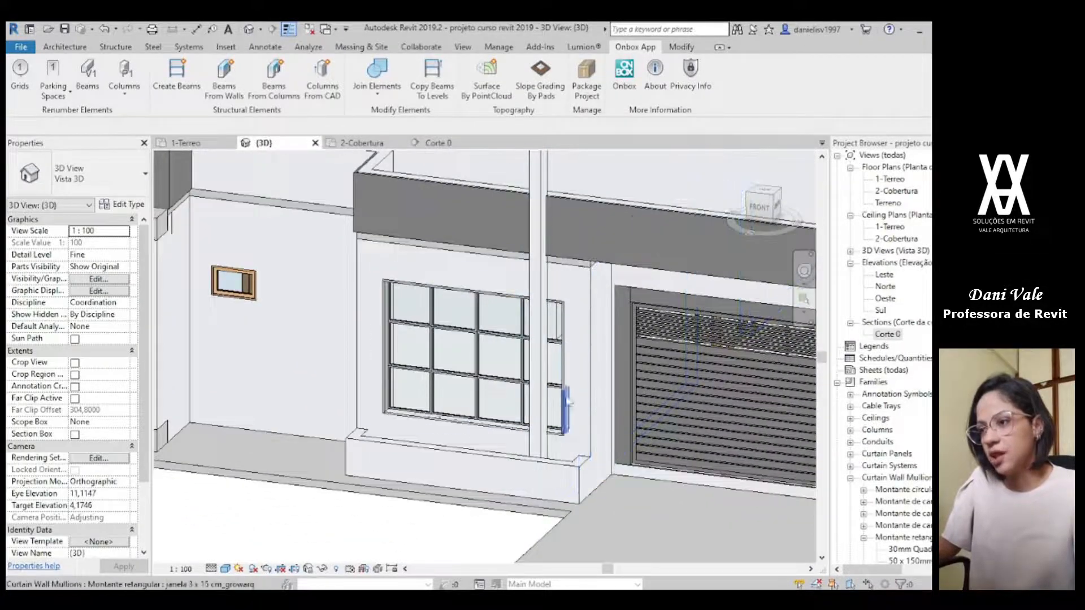
click(671, 599)
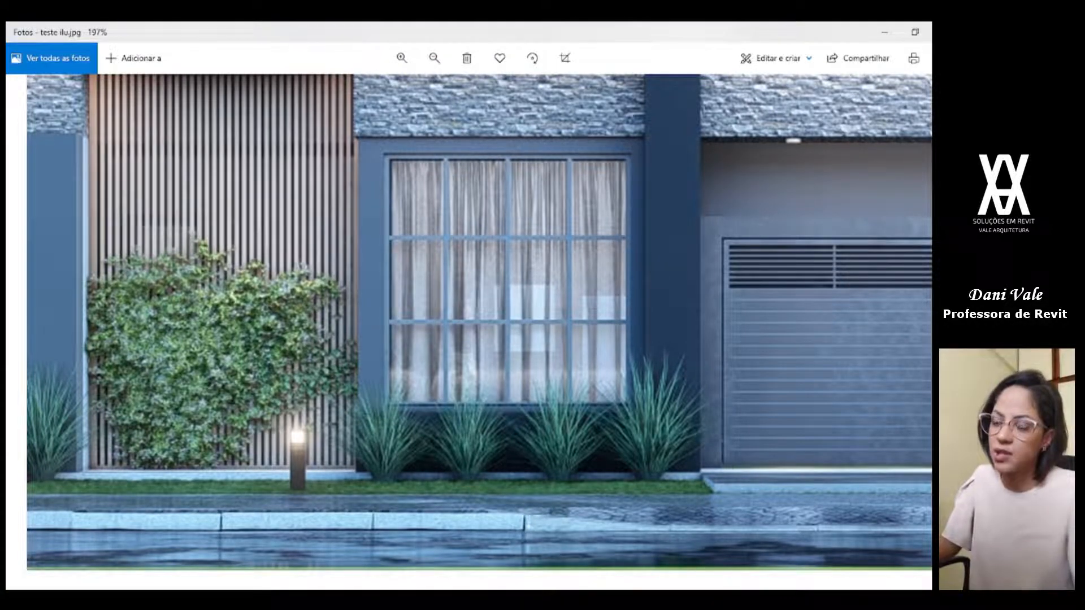
key(alt+Tab)
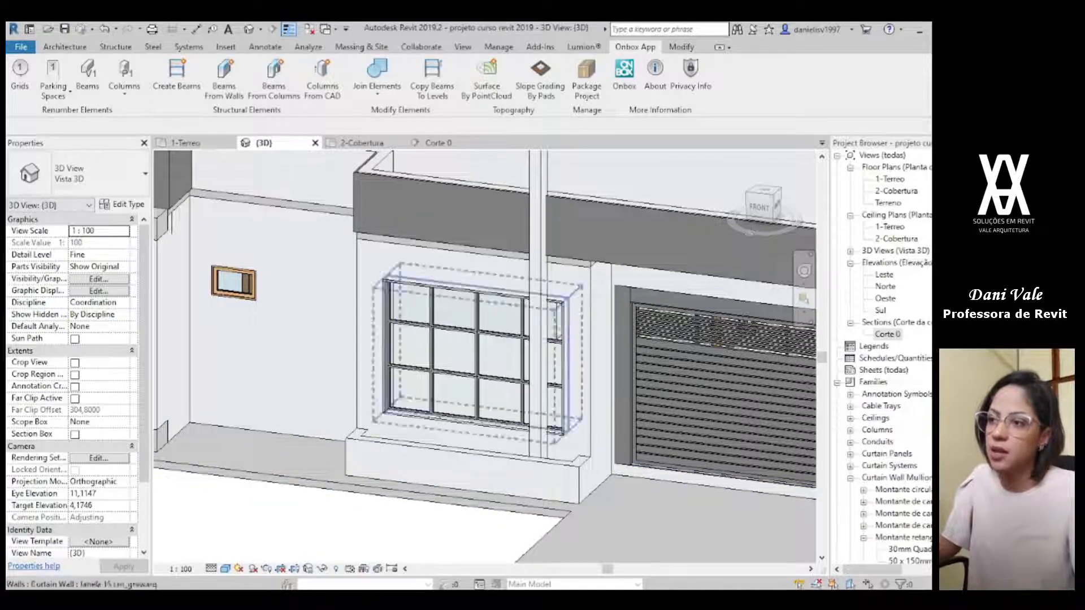
Step: Save the project and, in the 1-Terreo plan, measure the distance from the house's outer corner to the tall wall
click(189, 142)
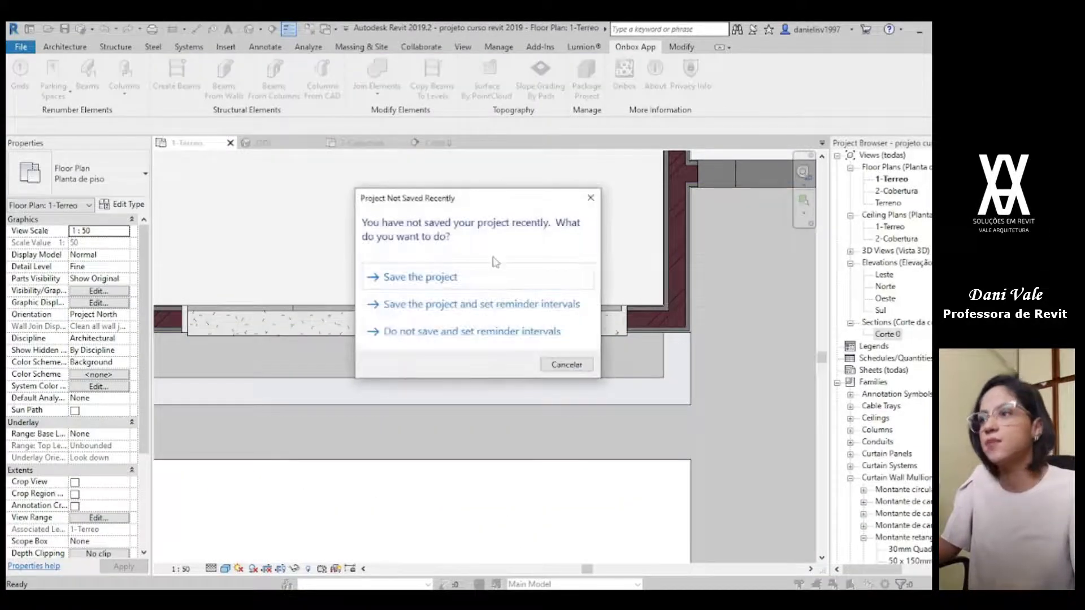
click(495, 278)
click(173, 29)
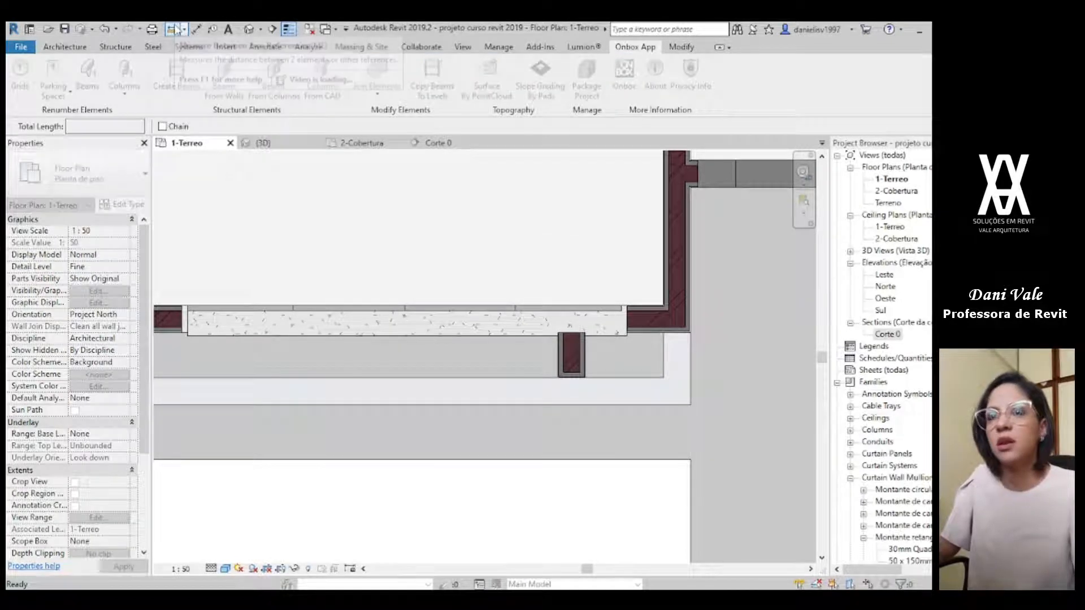
scroll(557, 331, up, 2)
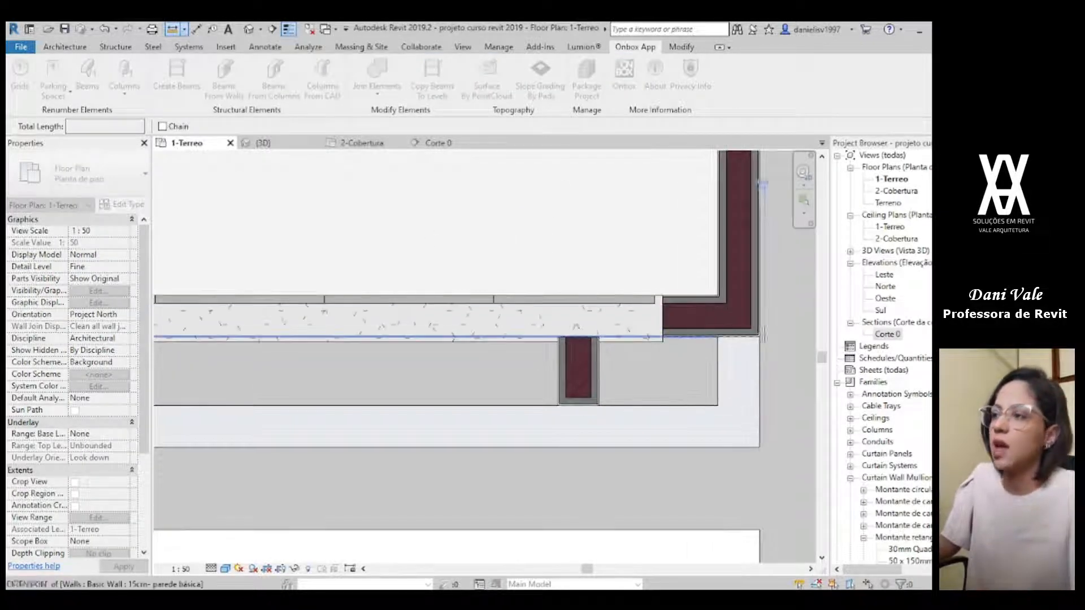
click(759, 338)
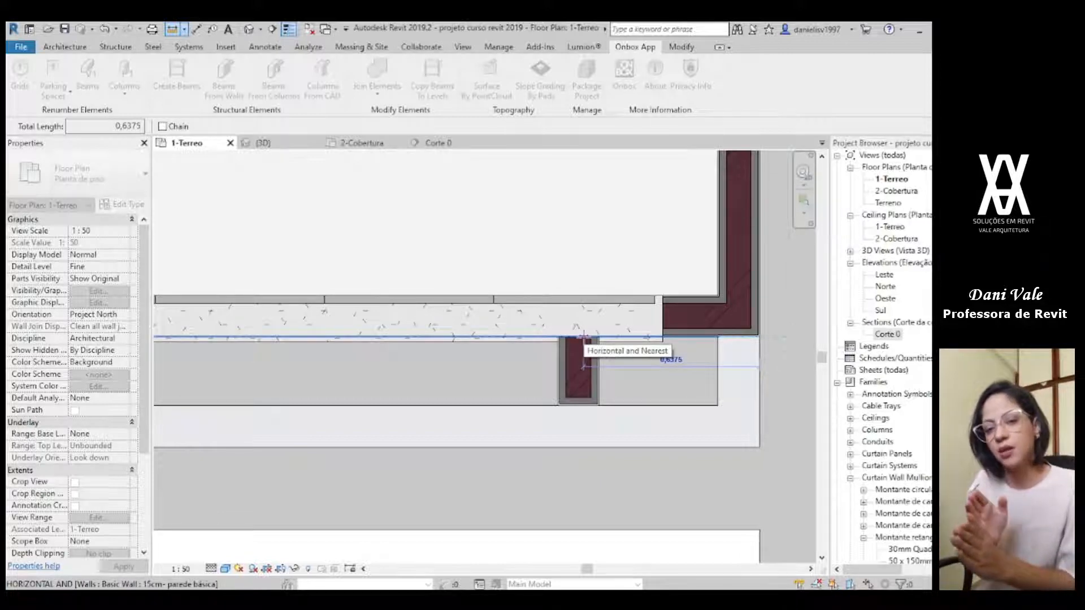
key(Escape)
key(Escape)
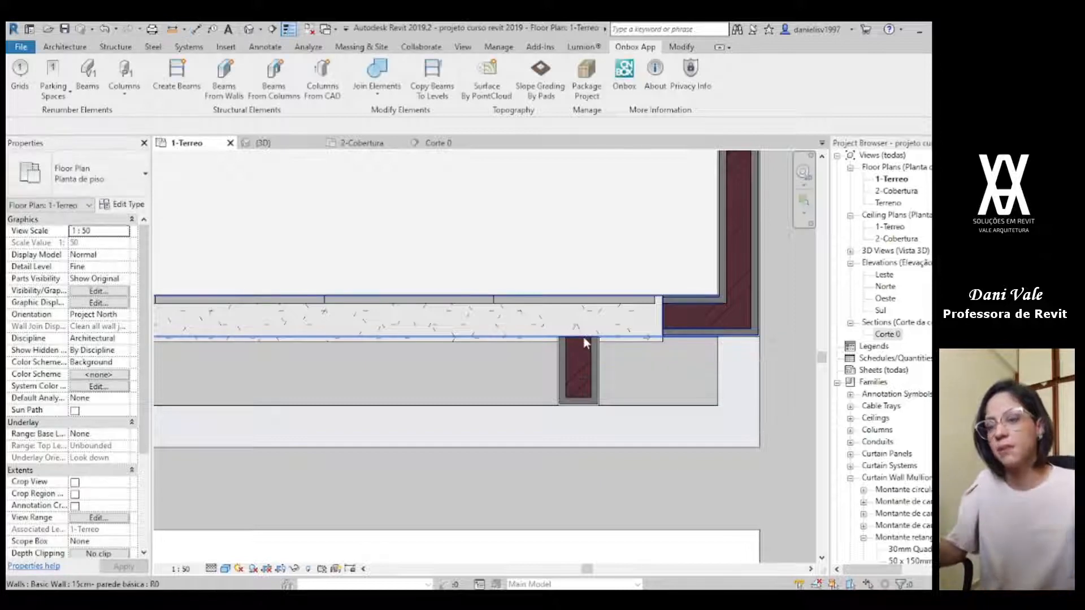
Step: Shorten the large front window to a length of 2,0 by pulling back its garage-side end
click(632, 306)
scroll(632, 306, down, 1)
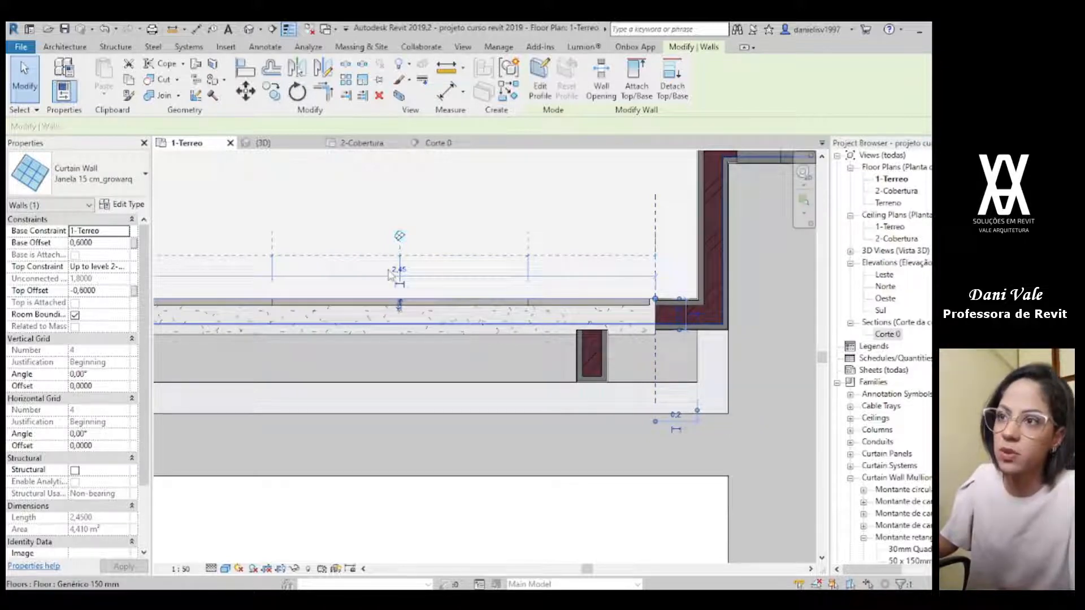
click(399, 270)
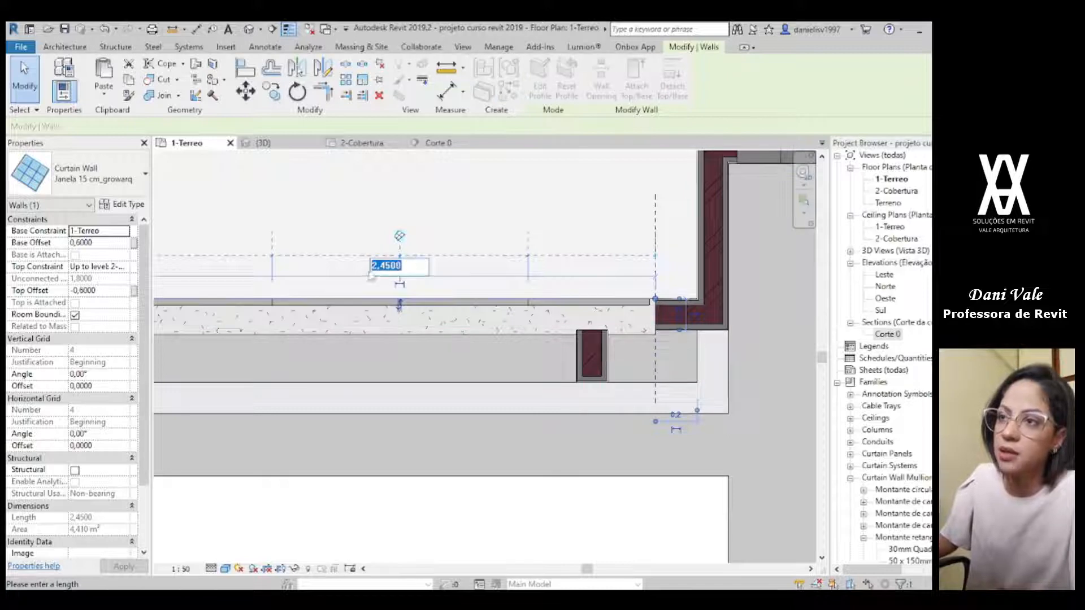
scroll(383, 305, down, 1)
middle_drag(376, 312, 437, 360)
click(435, 391)
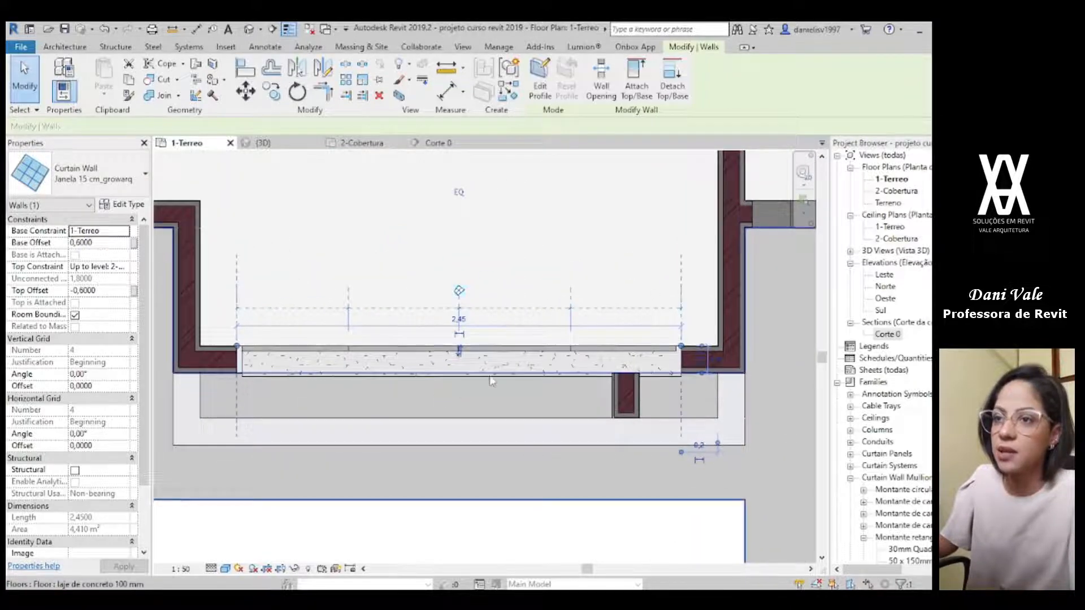
drag(682, 346, 600, 346)
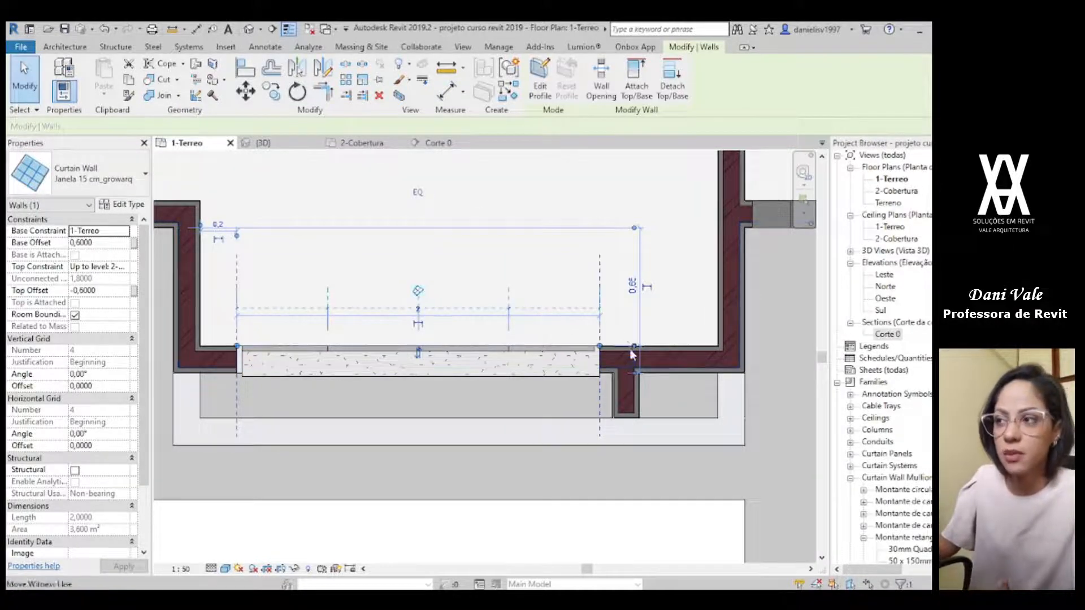
Step: Shorten the large window to 1,9 from its garage-side end and check the gap to the tall wall in 3D
click(627, 415)
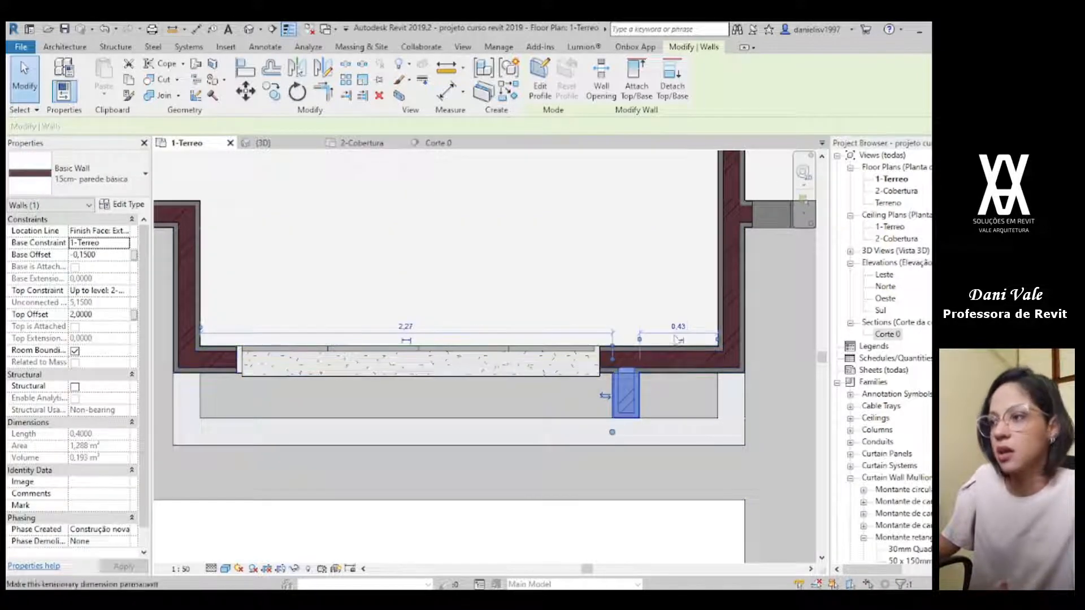
click(599, 351)
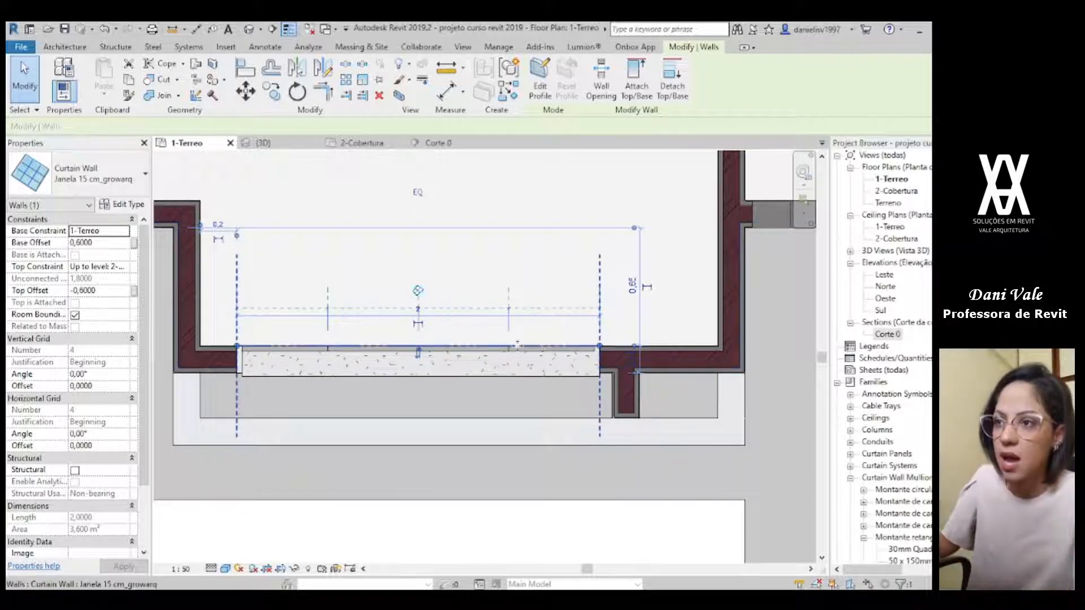
drag(600, 349, 582, 345)
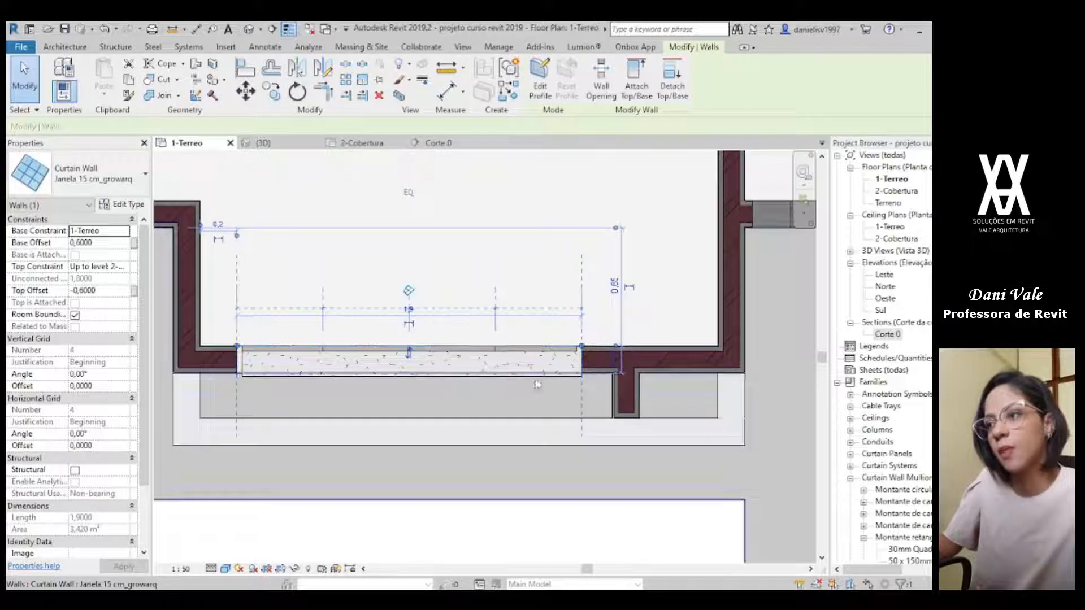
click(260, 143)
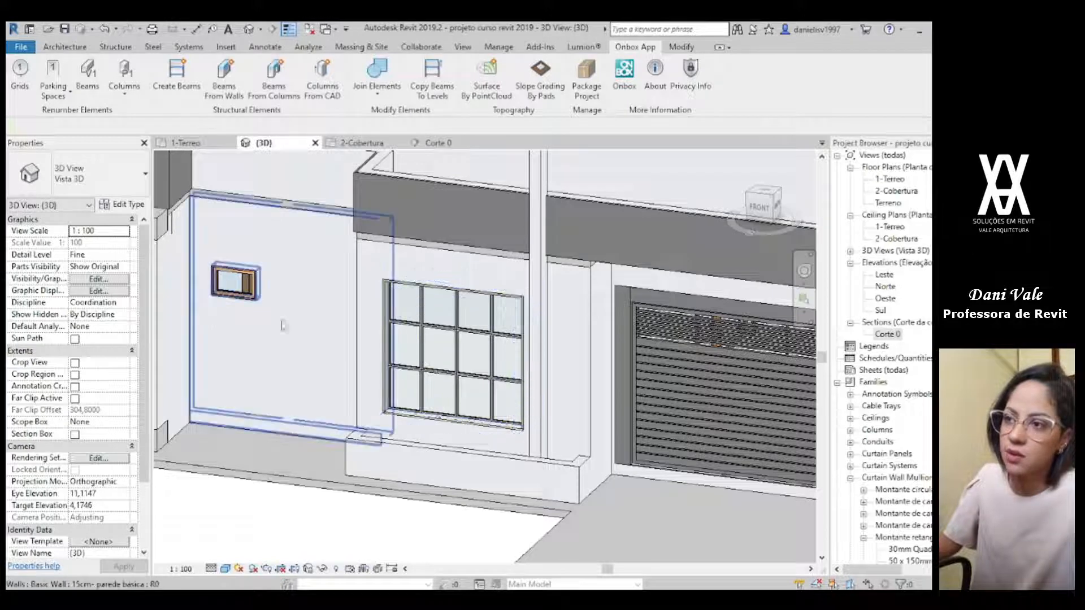
Step: Position the tall wall with its window-side face 0,5 from the outer face of the garage-side house wall in the 1-Terreo plan
click(187, 144)
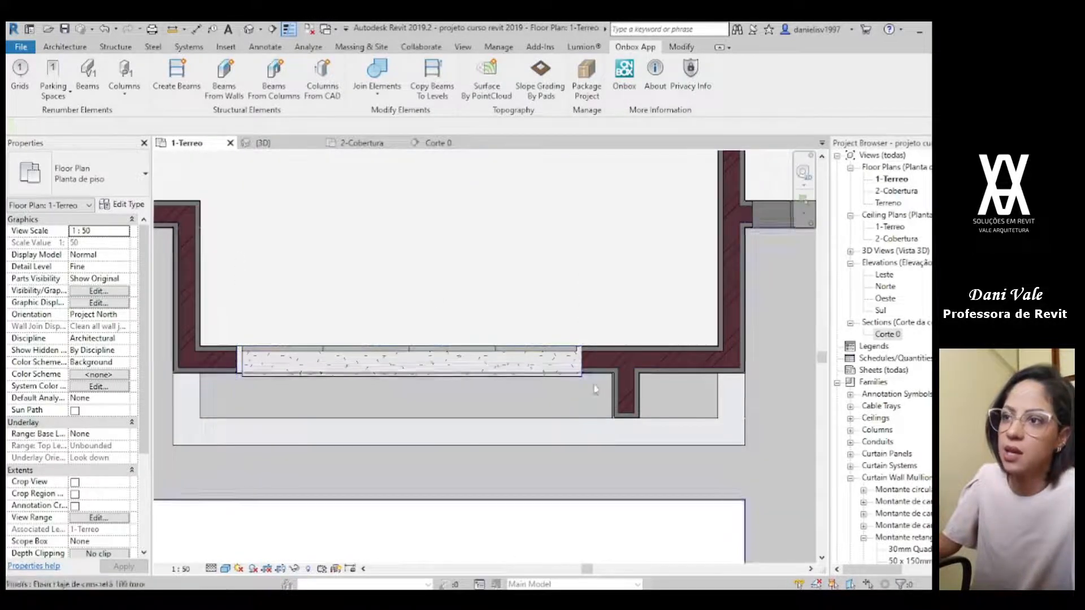
click(624, 402)
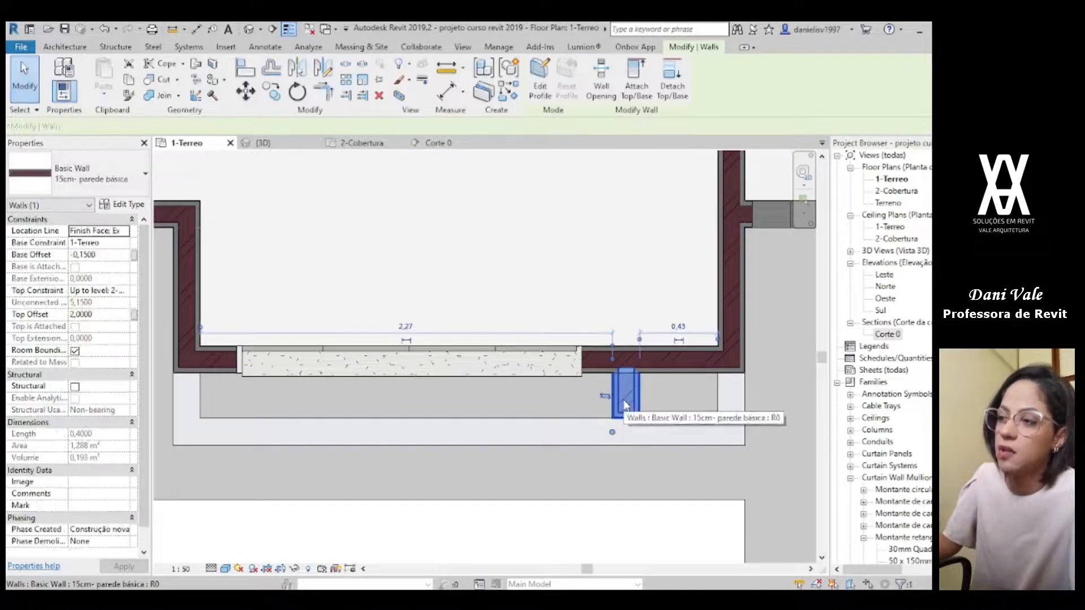
drag(639, 340, 613, 412)
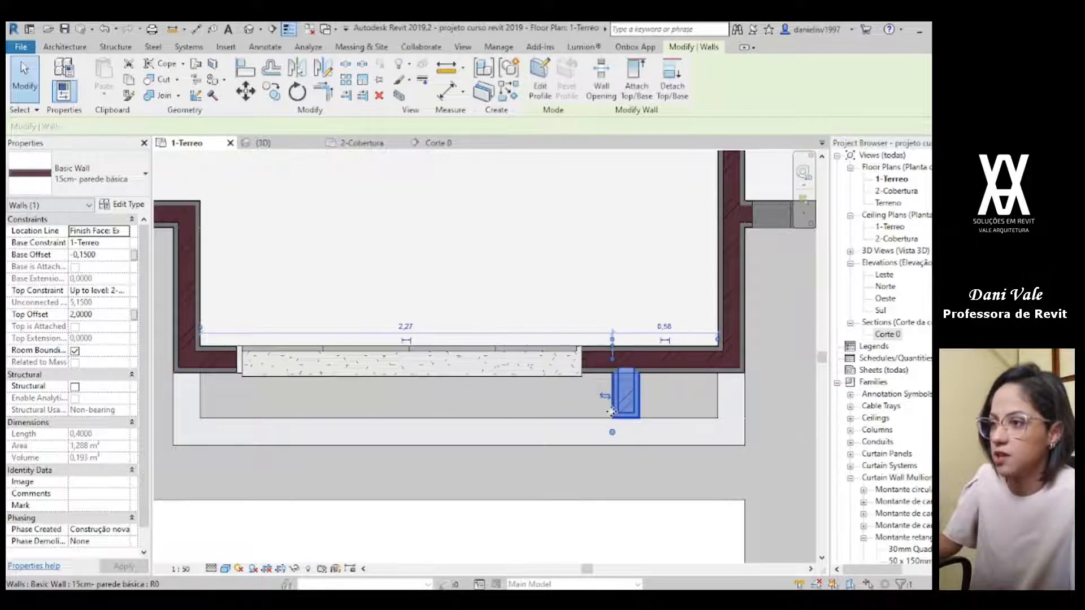
drag(719, 341, 747, 369)
click(678, 326)
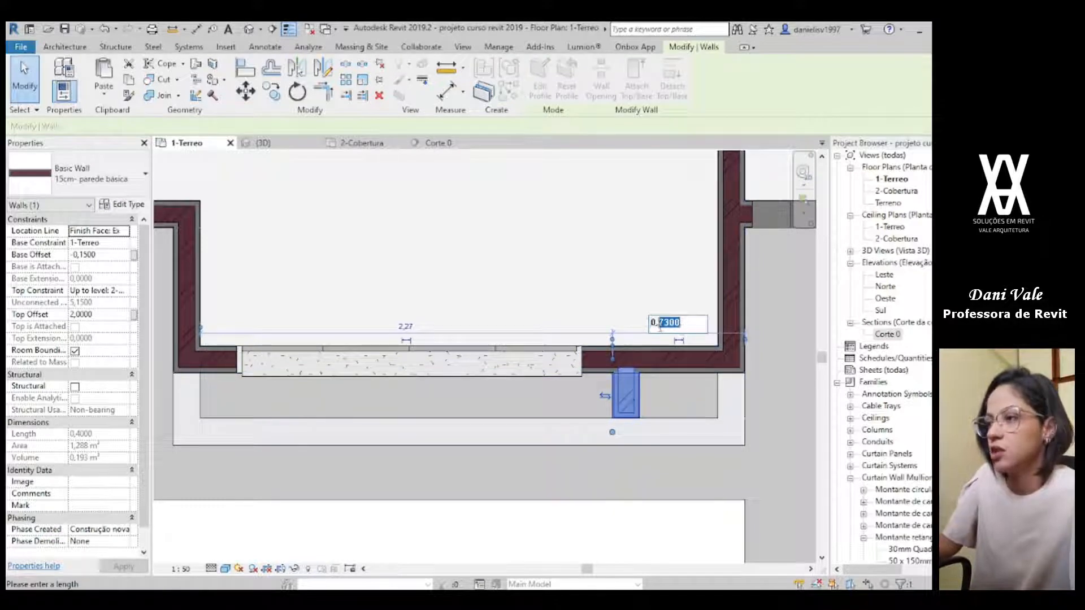
text(5)
key(Return)
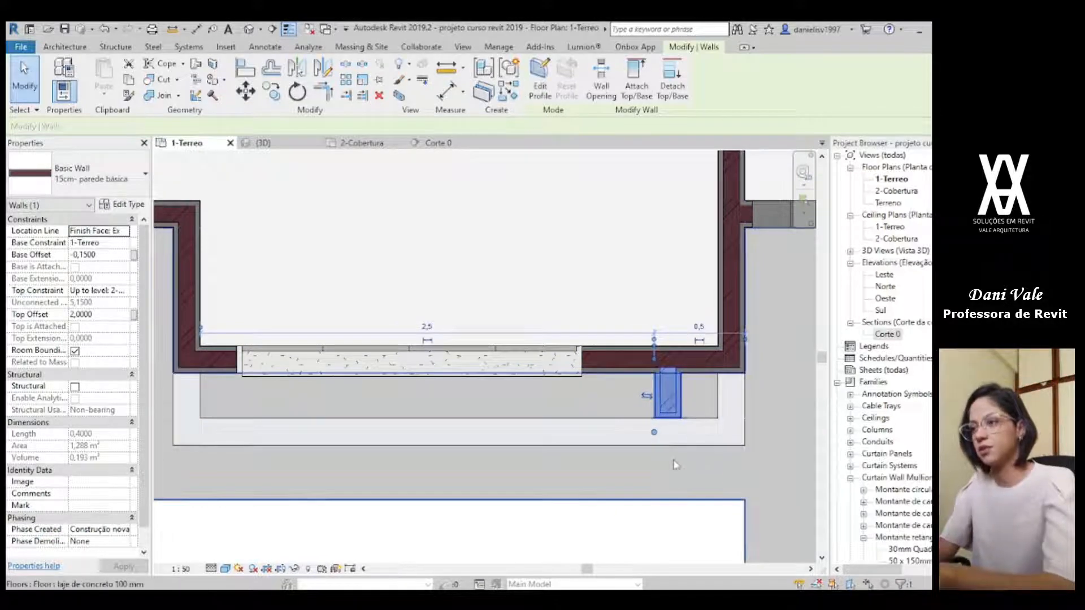
Step: Extend the garage-side end of the large window to a length of 2,0, and check it with the tall wall in 3D
click(581, 362)
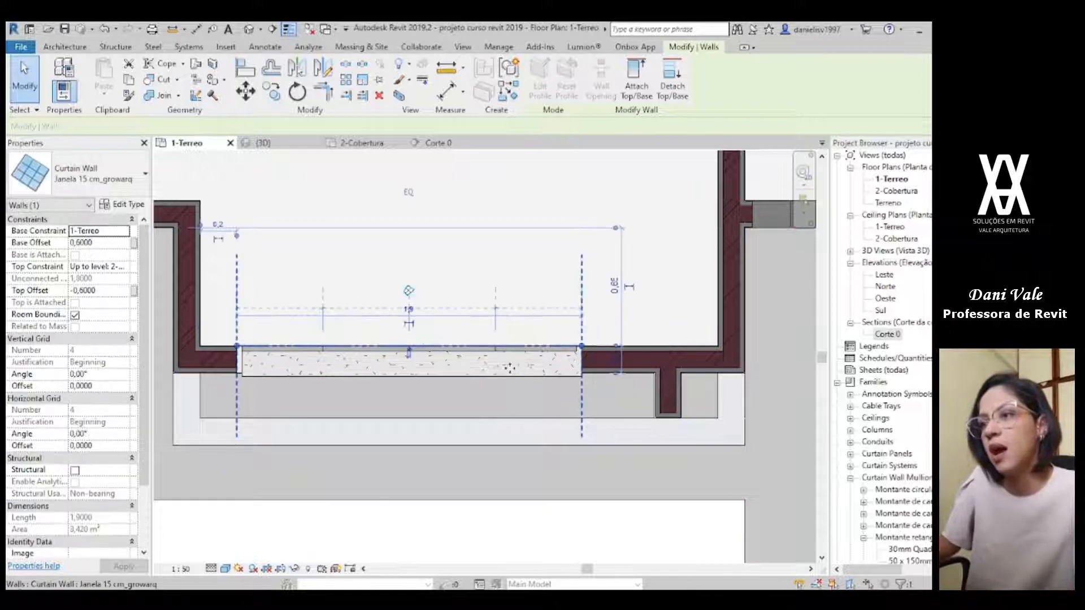
drag(582, 346, 607, 345)
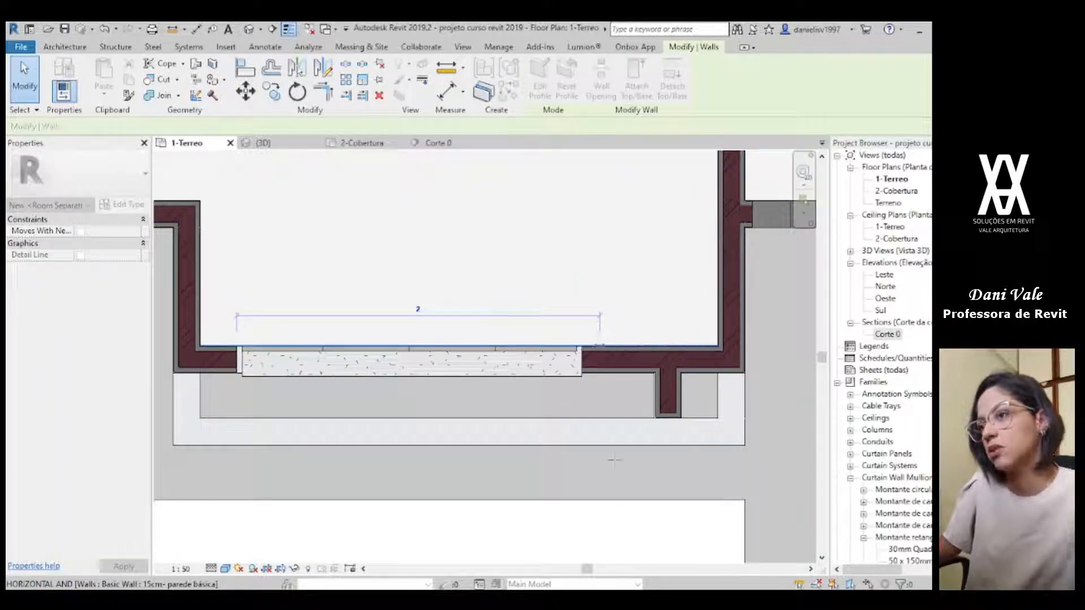
click(668, 409)
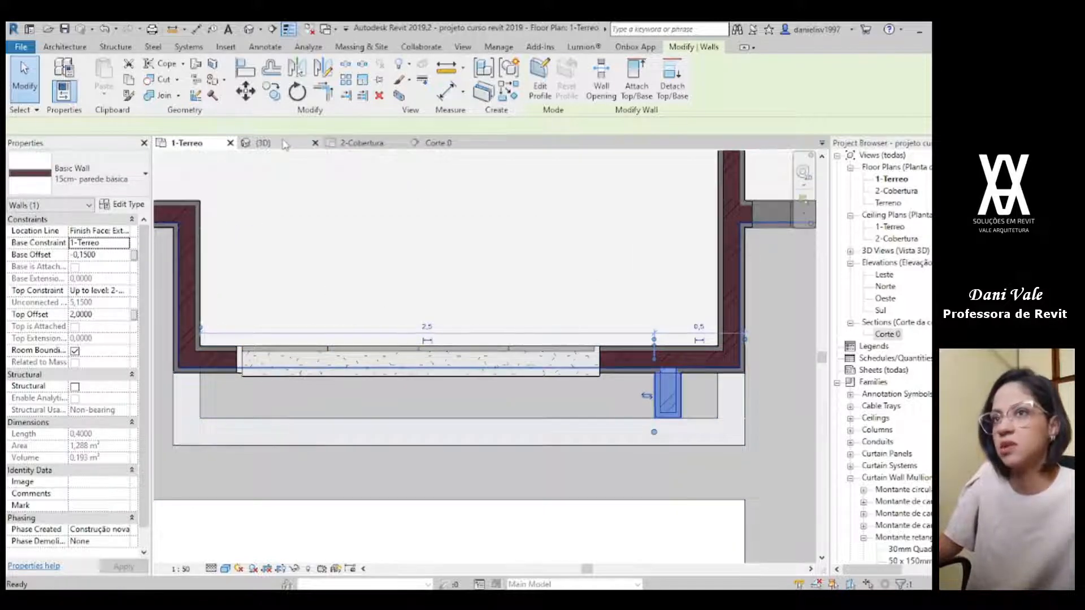
click(286, 144)
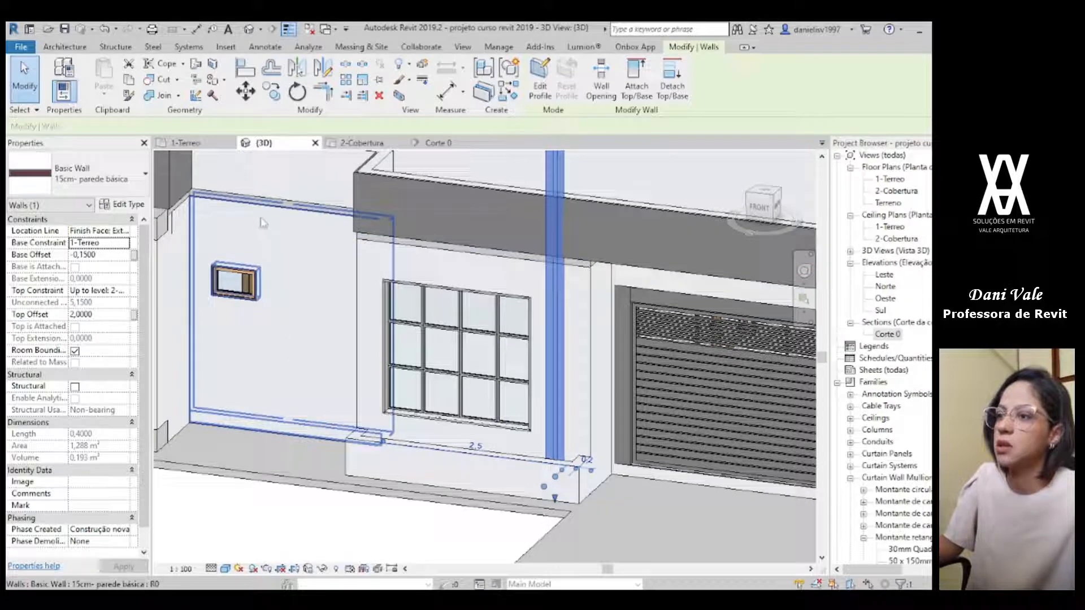
Step: In the 1-Terreo plan, raise the garage-side end wall of the planter up to level 2-Cobertura with a top offset of 2,0
click(187, 143)
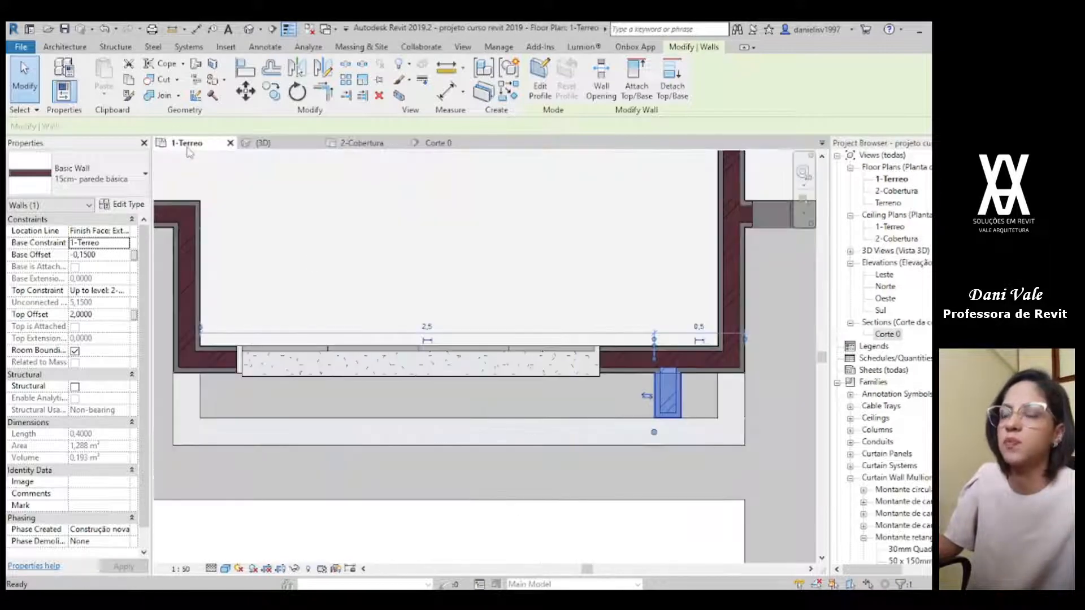
click(727, 409)
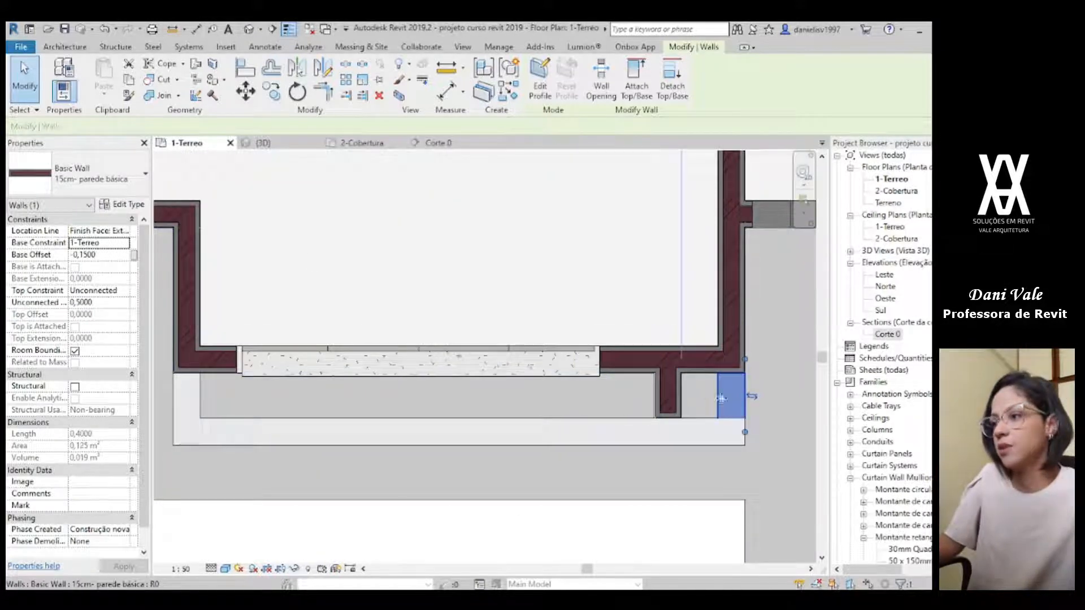
click(677, 394)
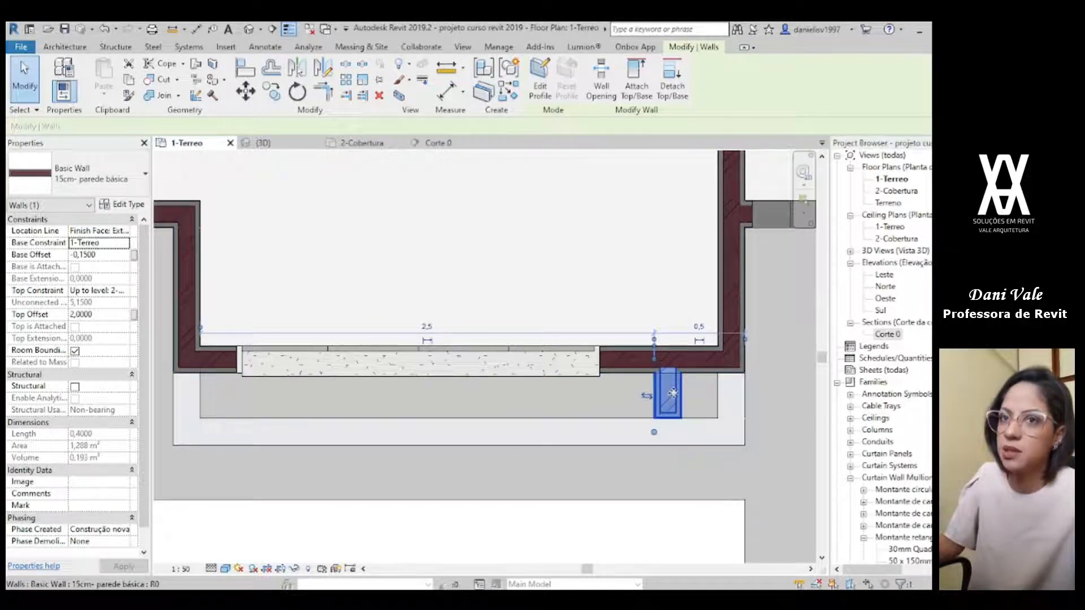
click(731, 395)
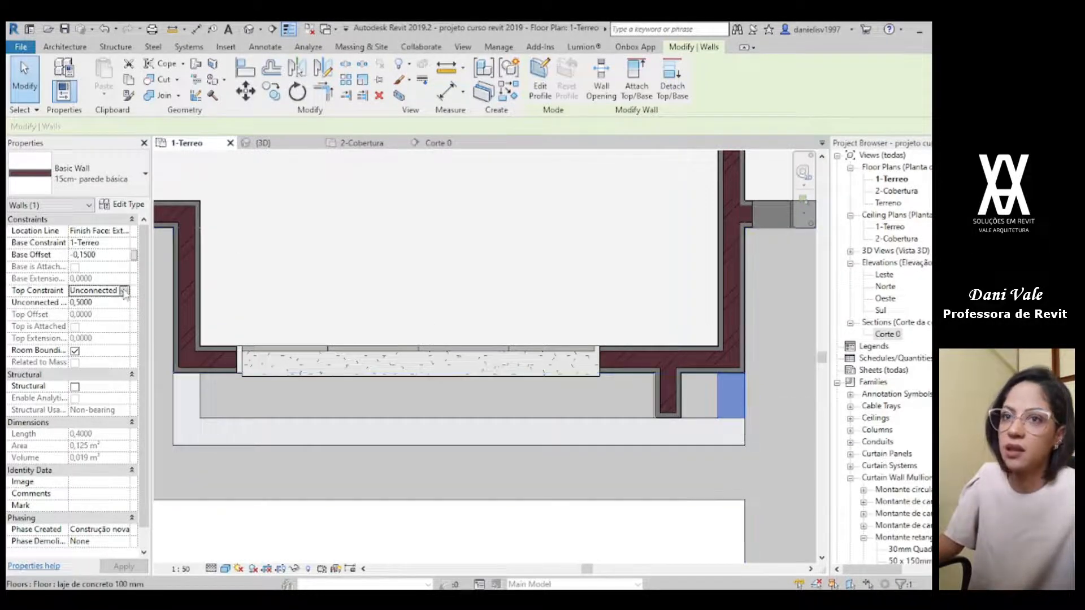
click(124, 291)
click(107, 333)
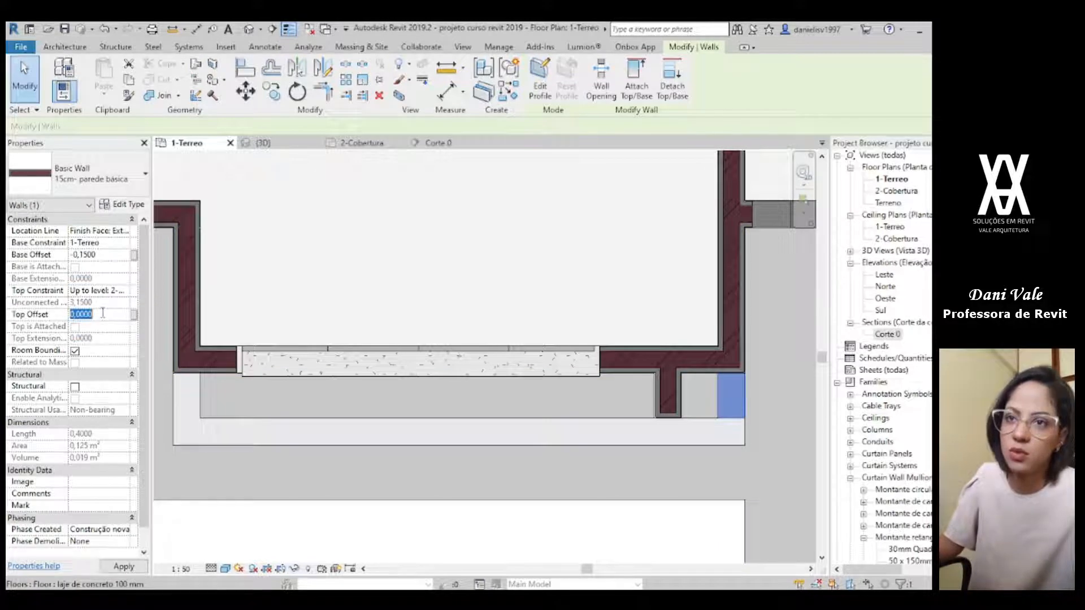
text(2)
key(Return)
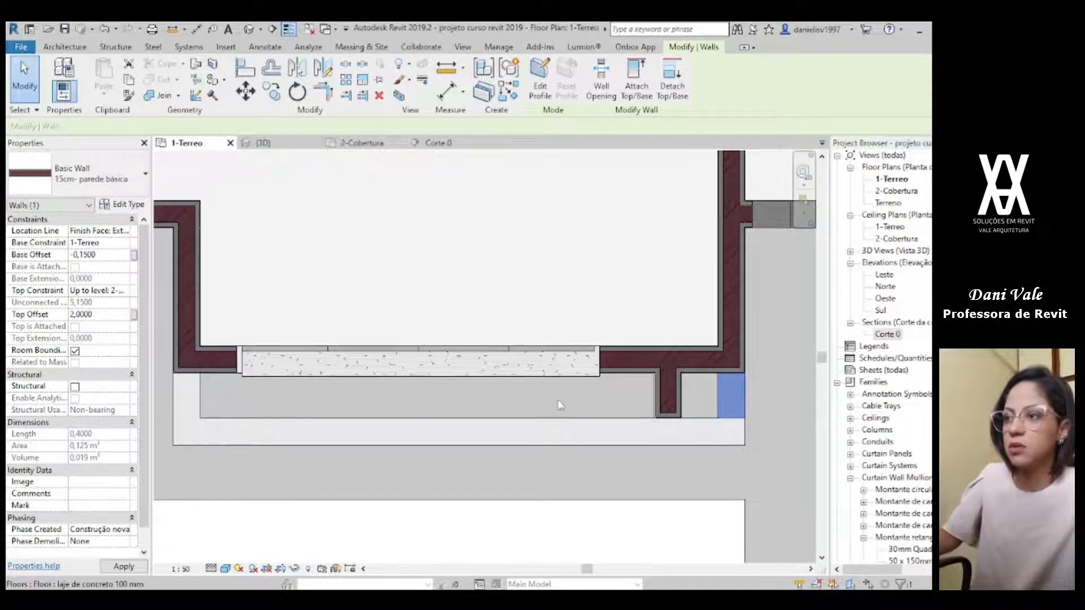
Step: Split the planter's long front wall in line with the window-side face of the tall wall
click(518, 432)
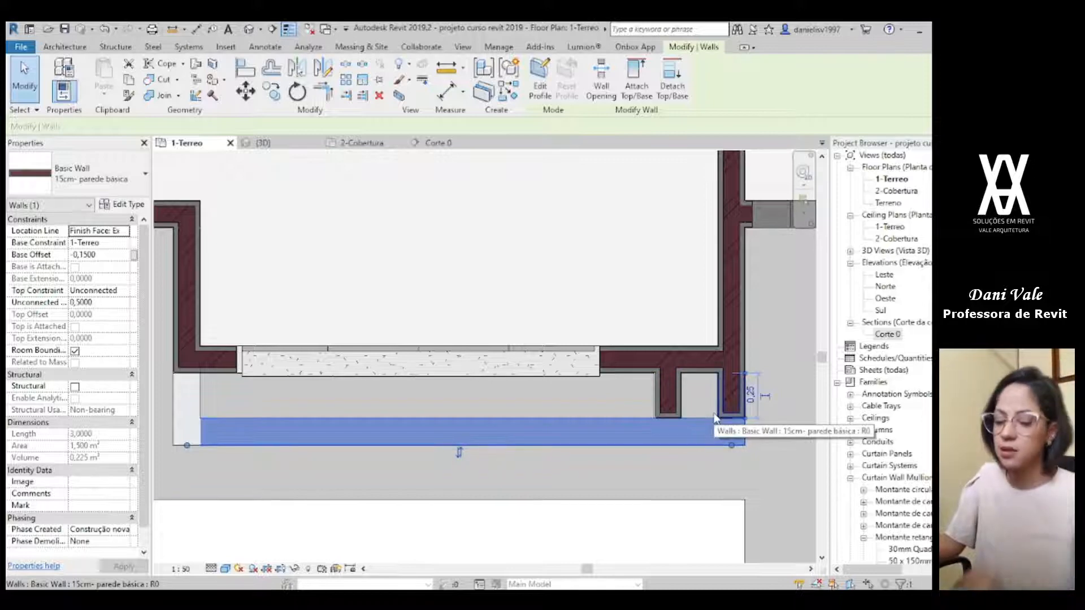
key(Escape)
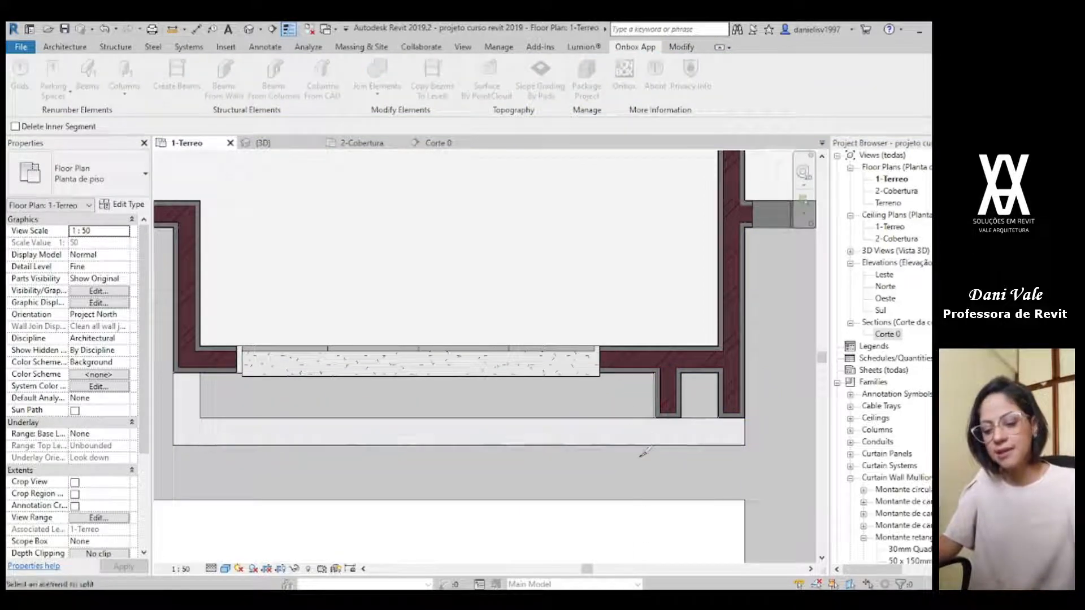
key(l)
scroll(667, 424, up, 4)
click(659, 415)
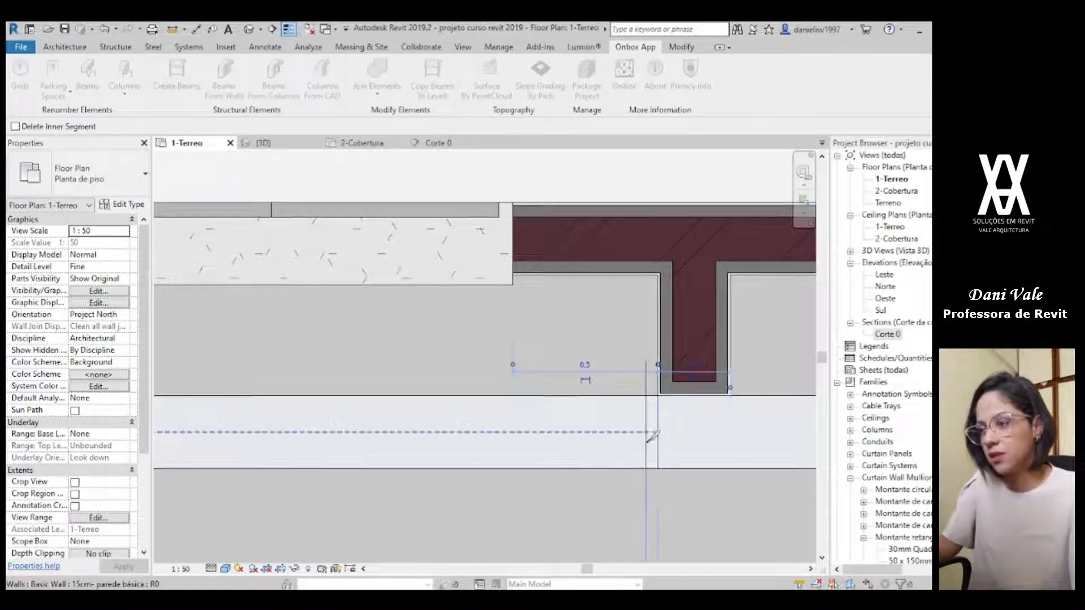
key(Escape)
Step: Raise the short front wall segment enclosing the tall element up to level 2-Cobertura with a top offset of 2,0
scroll(638, 476, down, 2)
click(592, 452)
click(592, 452)
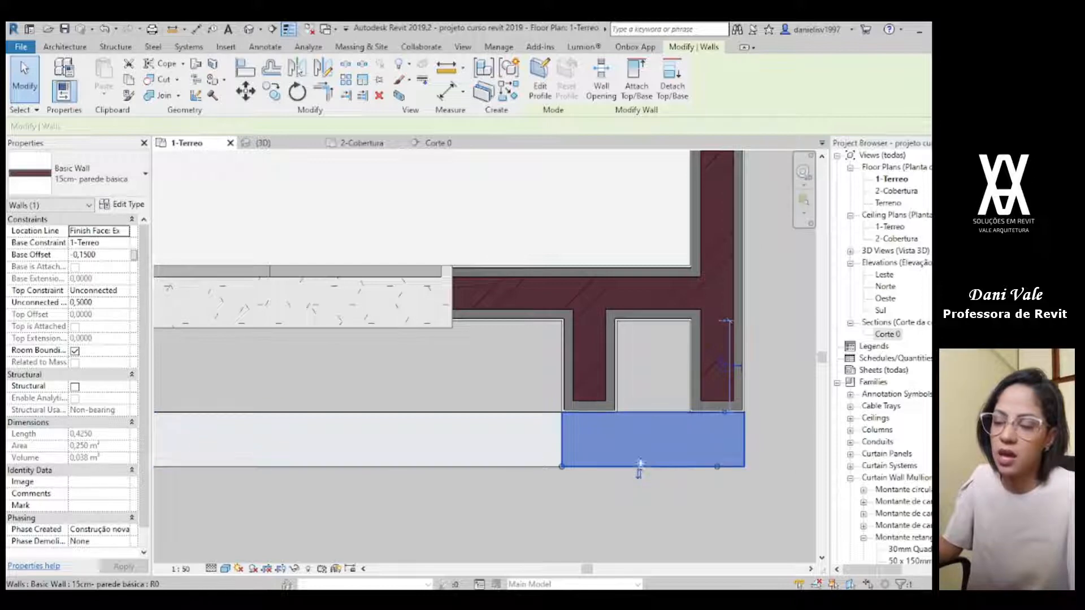
click(126, 294)
click(103, 327)
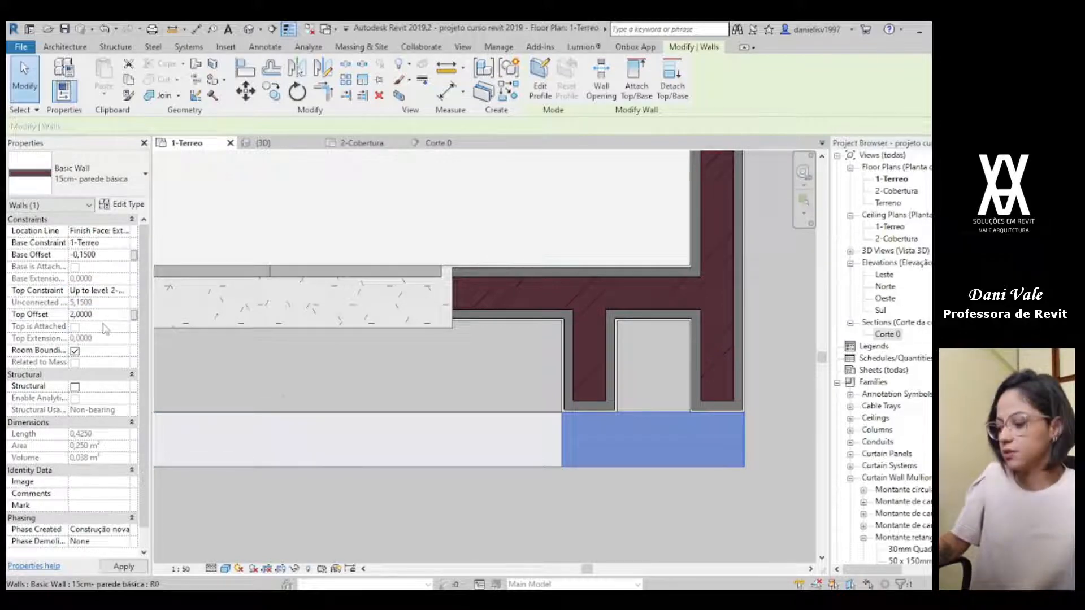
key(Escape)
Step: Examine the tall facade element in 3D from several angles and compare it with the reference render
scroll(582, 420, up, 1)
click(287, 143)
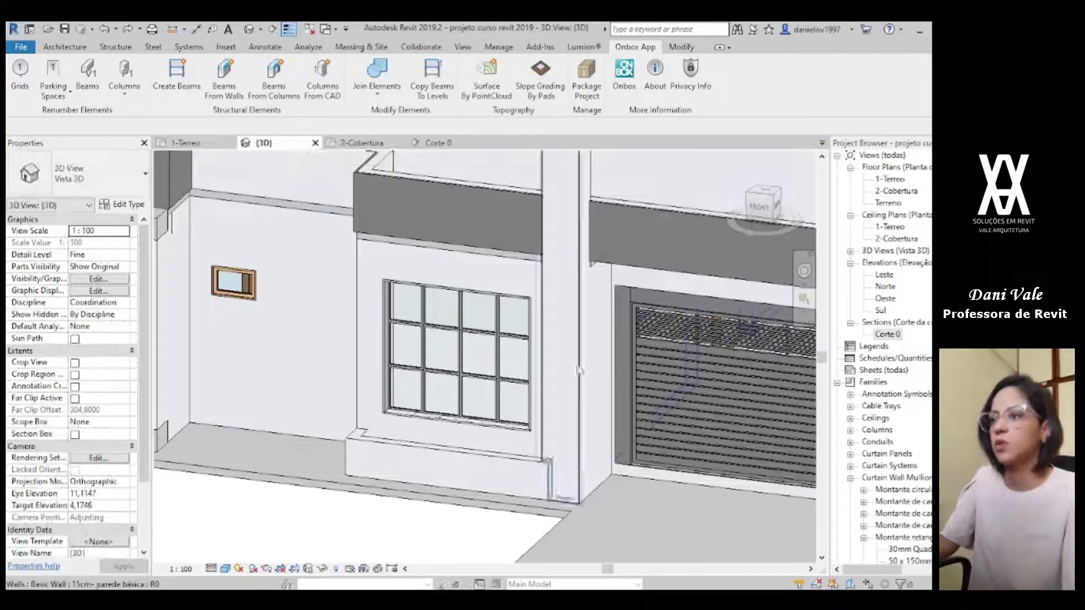
scroll(579, 371, down, 3)
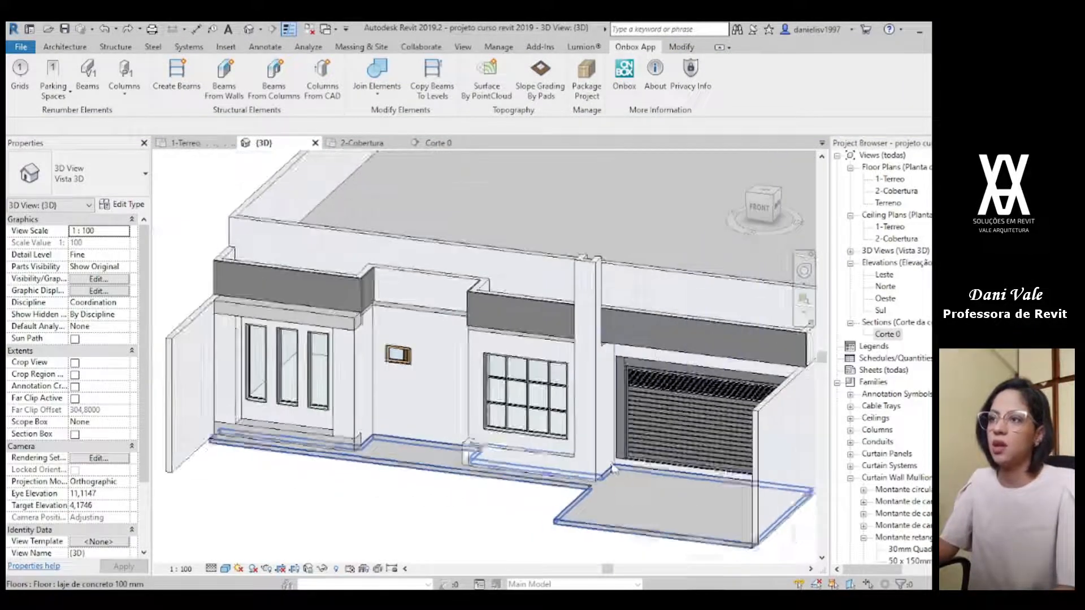
shift+middle_drag(613, 469, 734, 479)
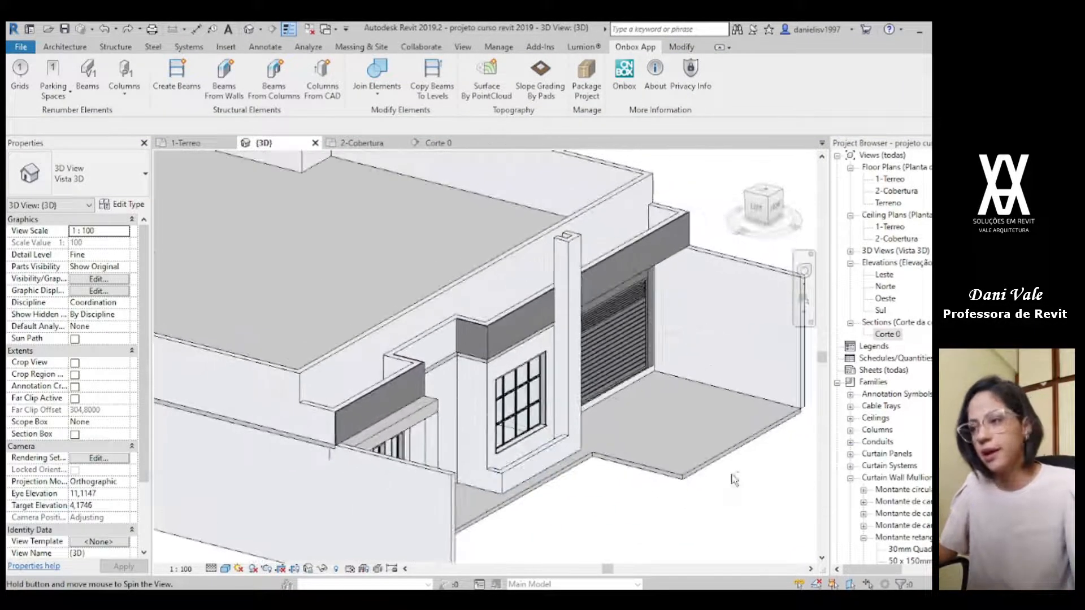
shift+middle_drag(495, 482, 612, 550)
key(alt+Tab)
scroll(569, 364, down, 5)
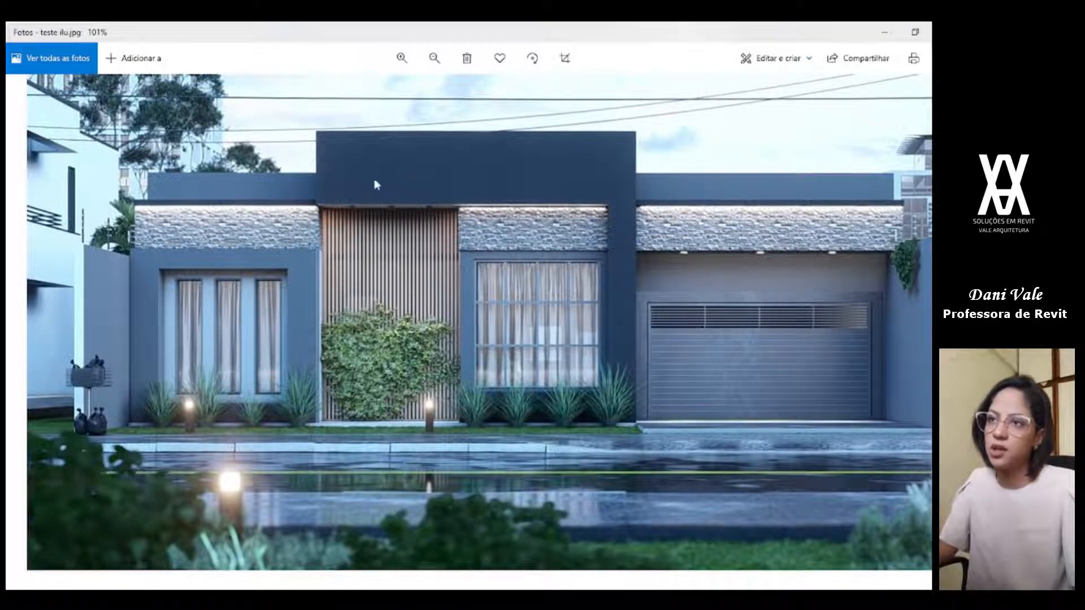
key(alt+Tab)
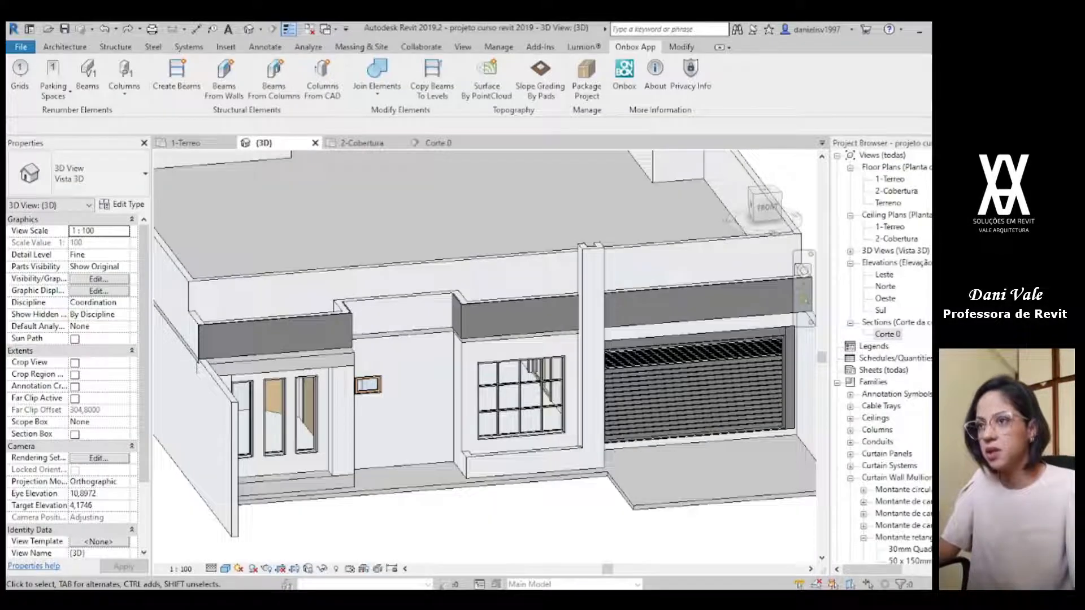
scroll(594, 367, down, 2)
shift+middle_drag(608, 373, 351, 161)
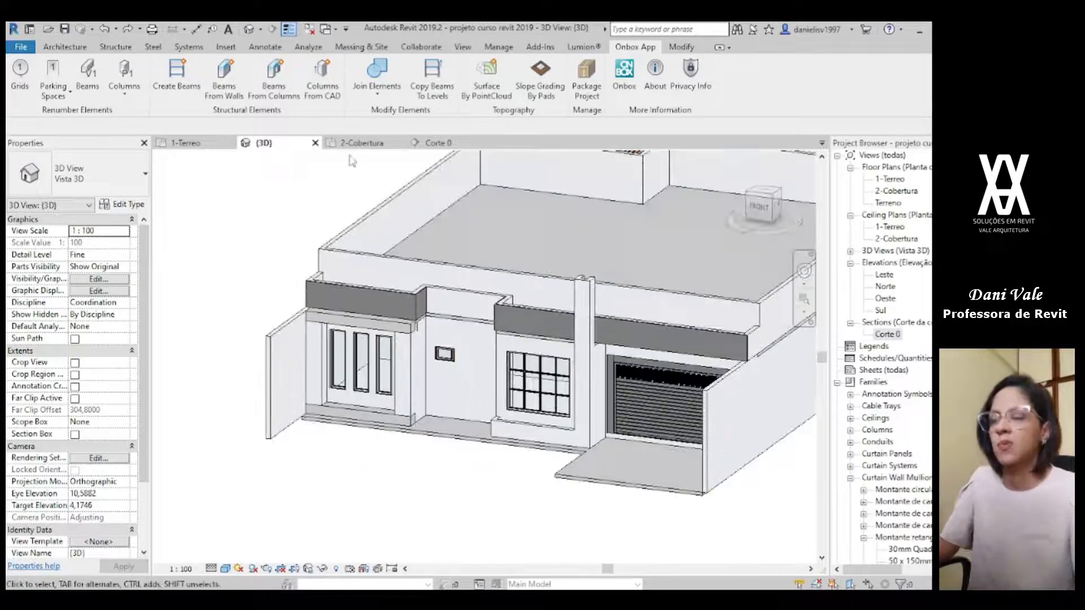
Step: In the 2-Cobertura plan, start a new wall similar to the front parapet wall, with a base offset of 0,8
click(362, 143)
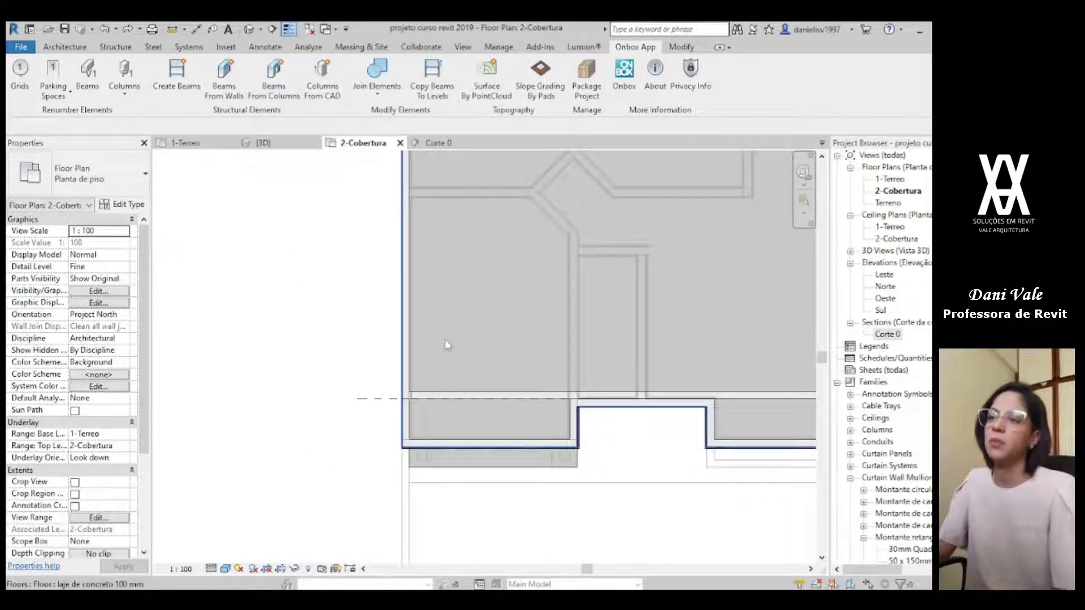
middle_drag(574, 421, 566, 429)
scroll(566, 430, up, 4)
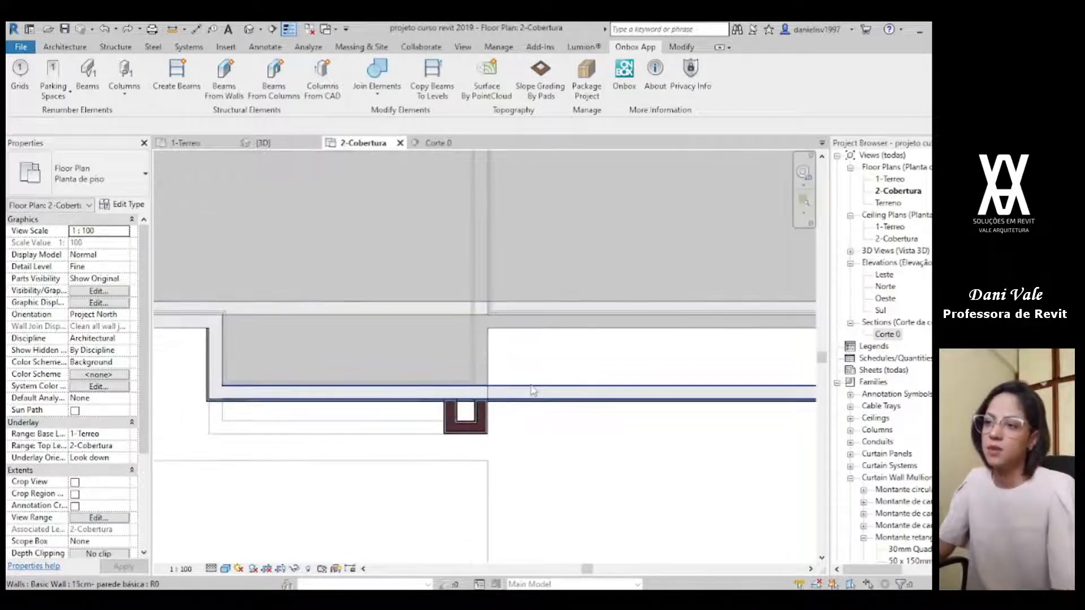
click(532, 390)
scroll(531, 390, down, 2)
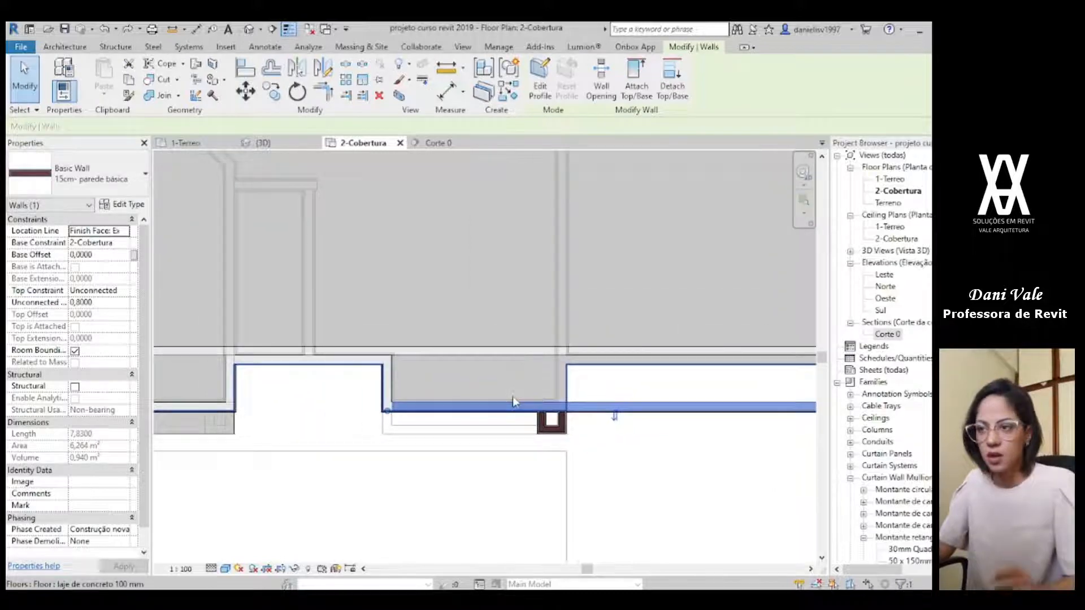
key(s)
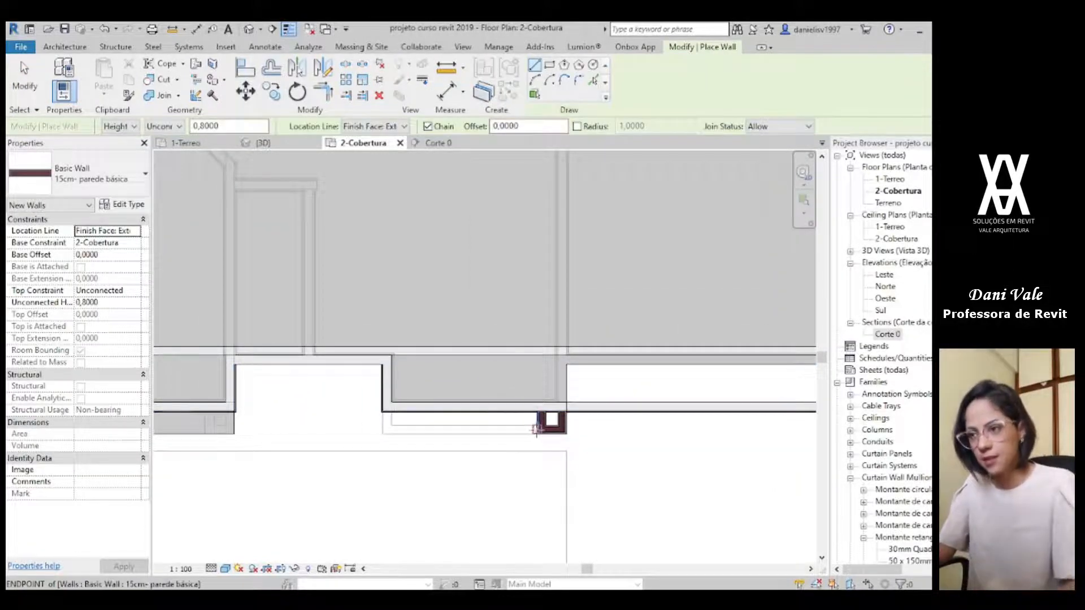
click(545, 419)
scroll(429, 455, up, 2)
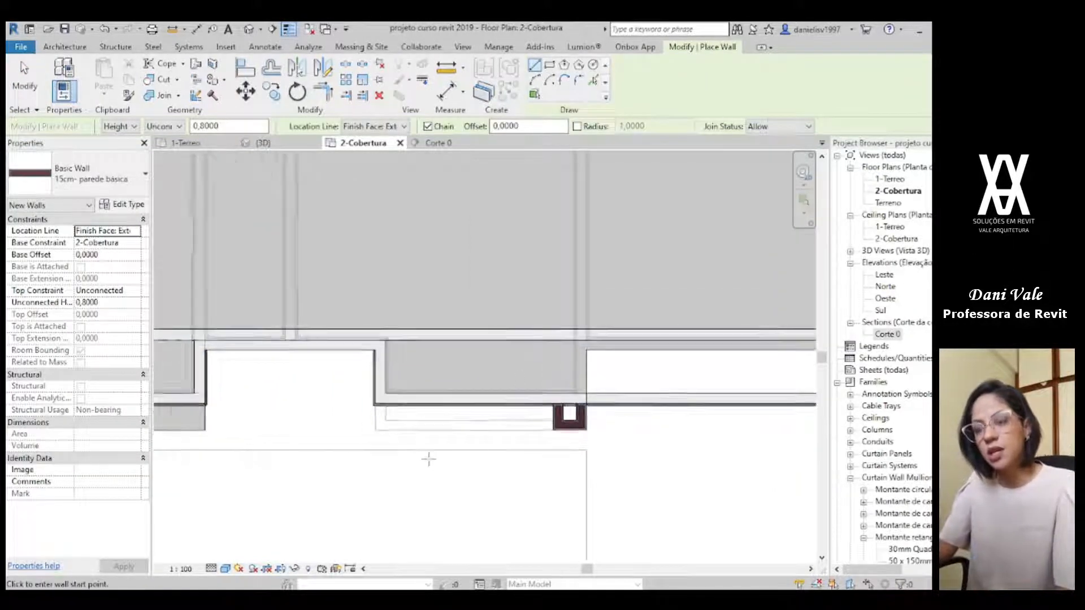
click(373, 420)
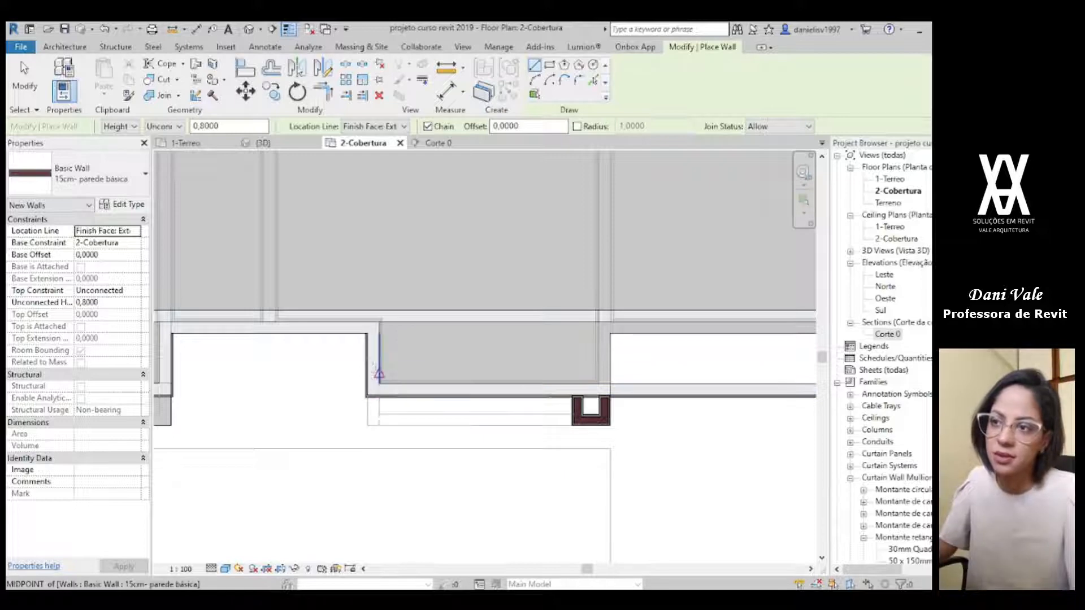
scroll(376, 342, up, 3)
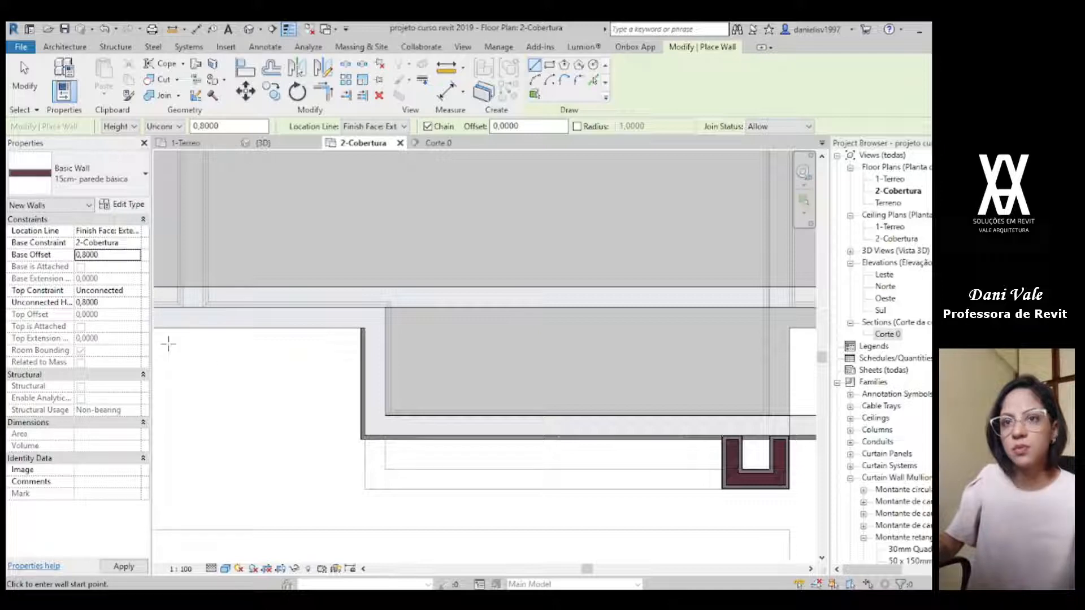
Step: Compare the 3D facade with the render, and set the new wall's unconnected height to 2,0 in the 2-Cobertura plan
click(300, 144)
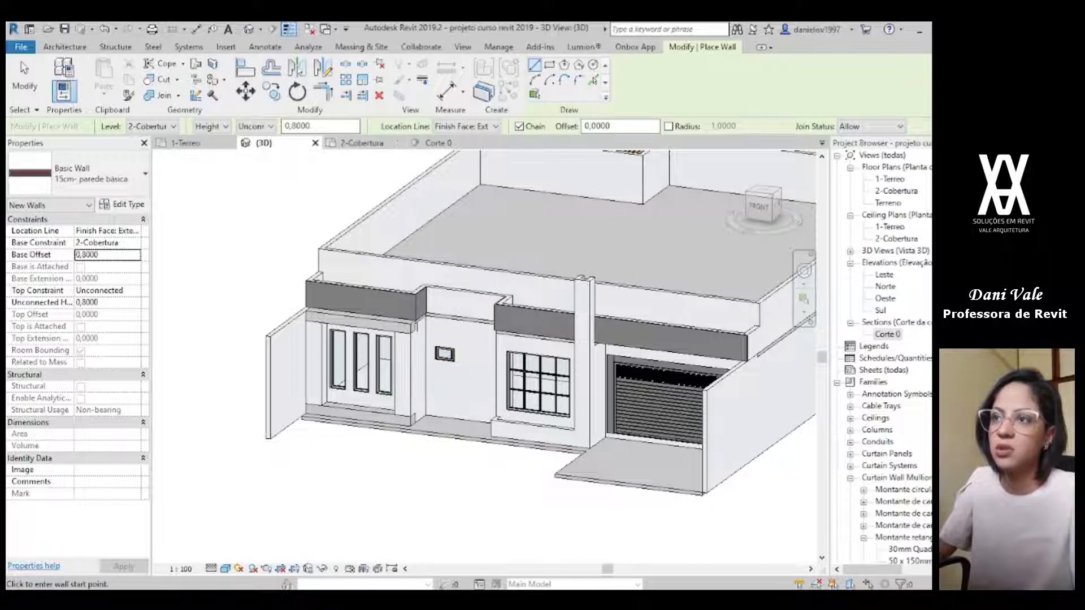
key(alt+Tab)
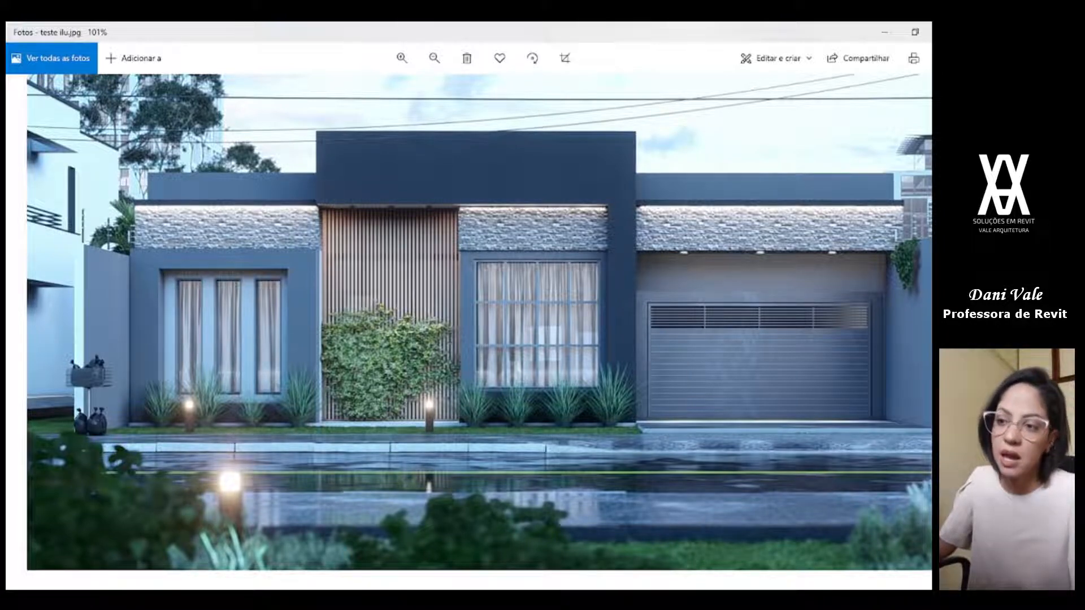
key(alt+Tab)
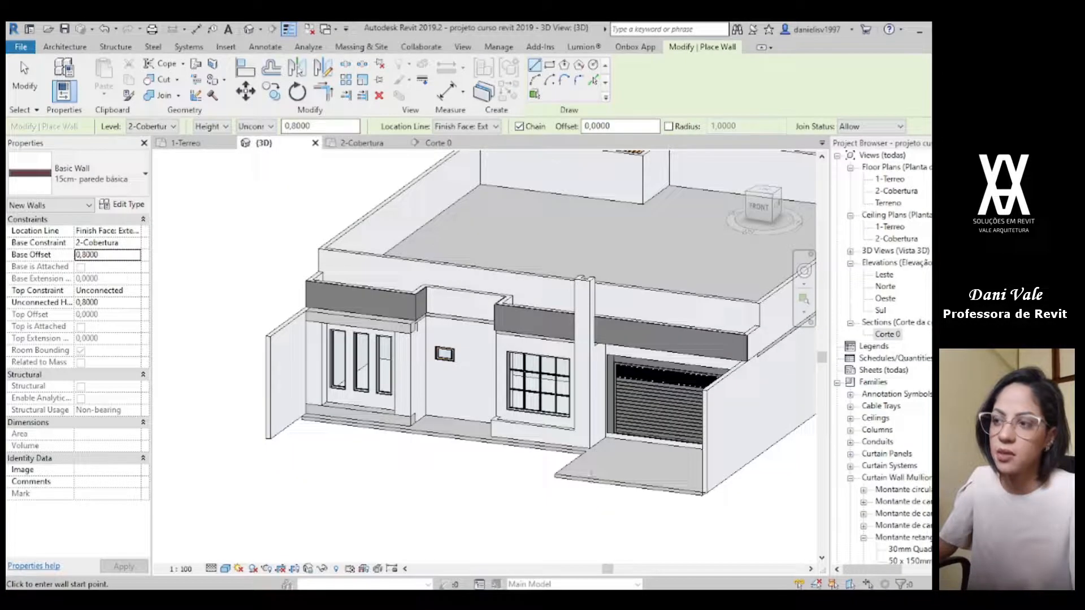
click(347, 146)
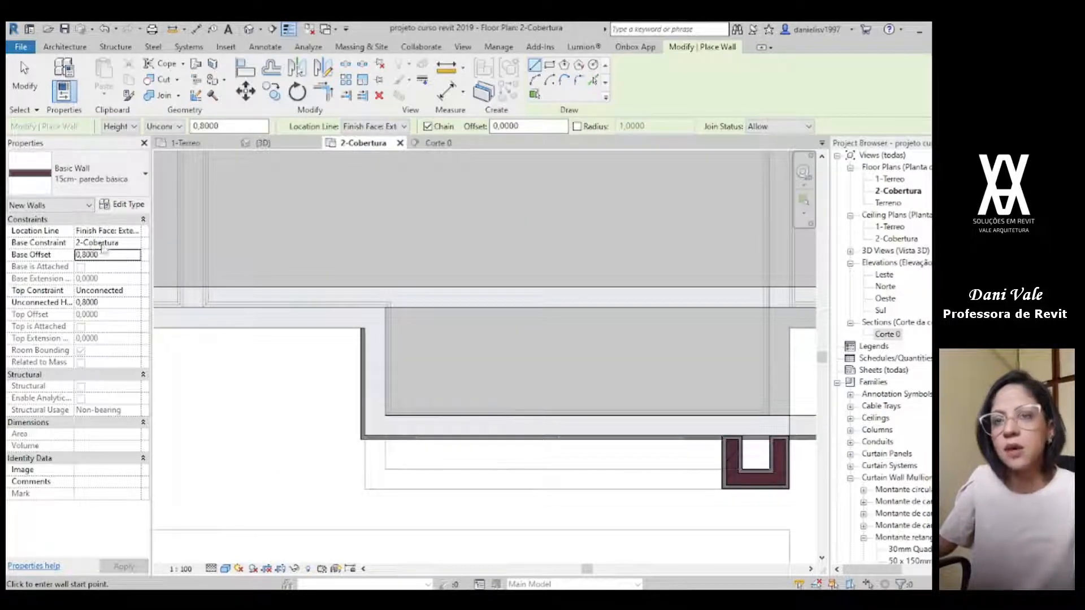
click(141, 296)
click(124, 305)
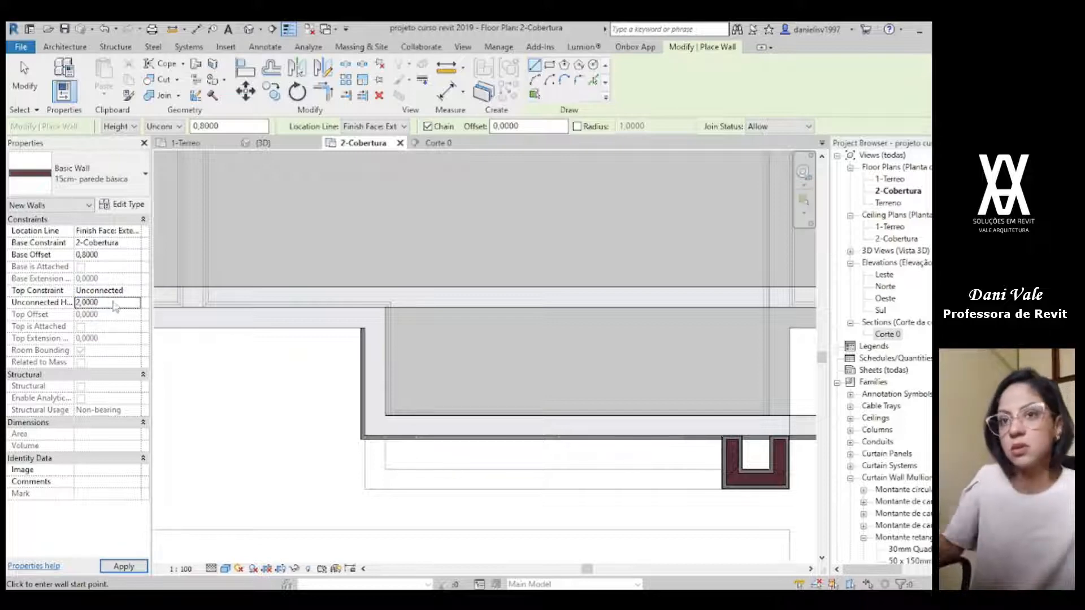
Step: Draw the side wall from the recessed back wall straight out to the planter's outer corner, with its body on the window side
scroll(423, 329, down, 1)
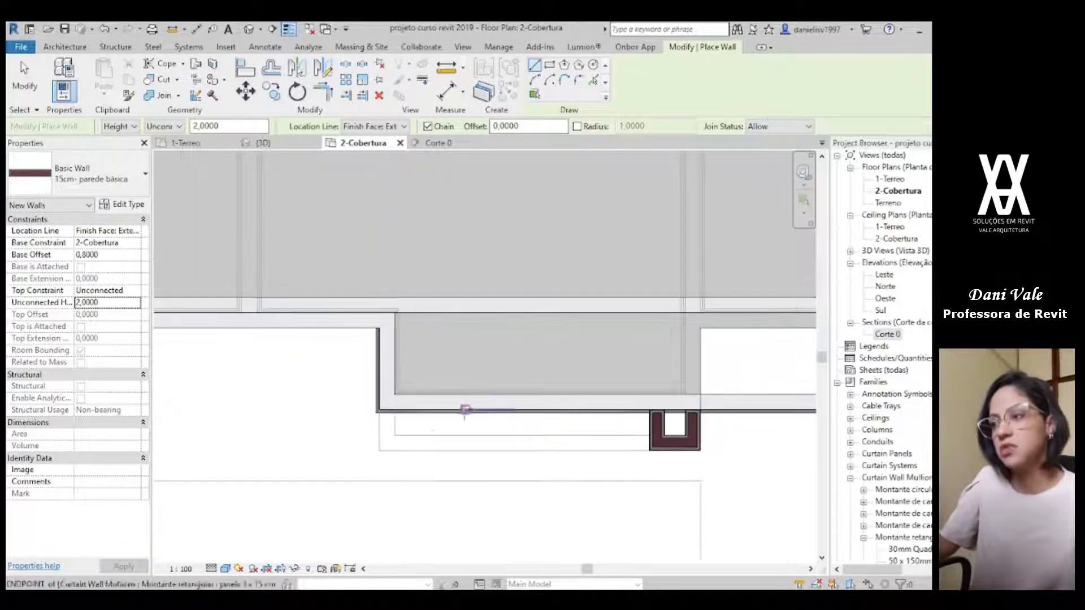
scroll(390, 444, up, 1)
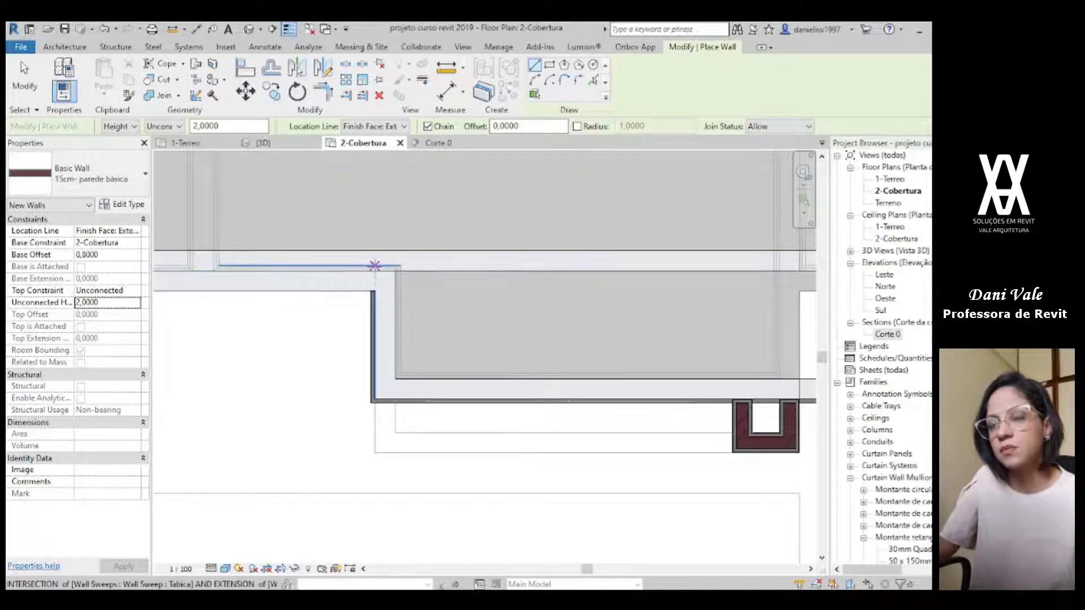
scroll(376, 277, down, 2)
middle_drag(375, 281, 432, 308)
scroll(437, 300, up, 2)
scroll(445, 320, up, 1)
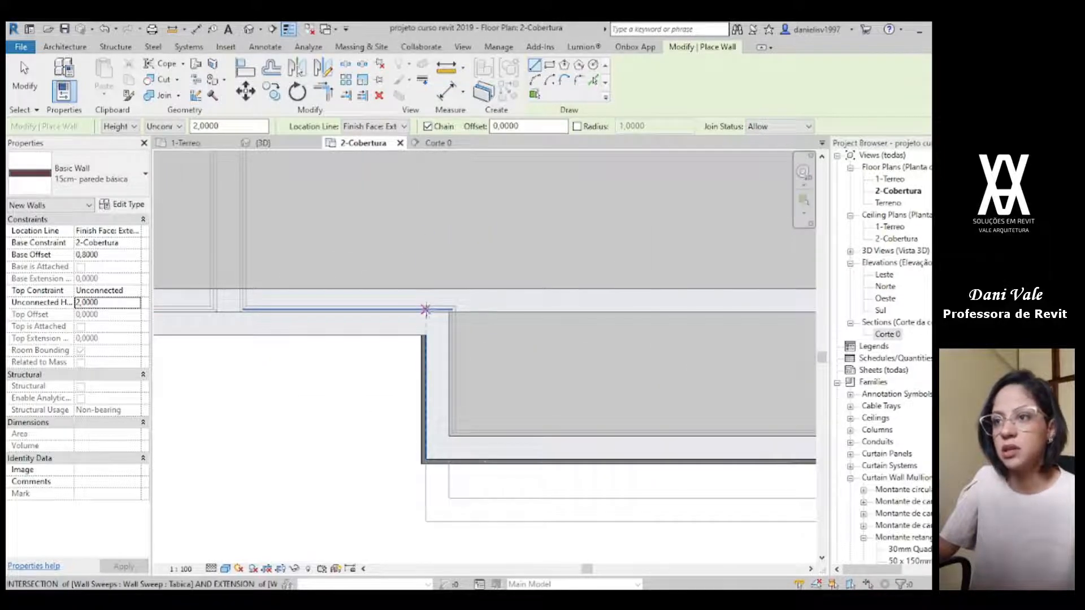
click(426, 312)
key(space)
scroll(434, 438, down, 1)
middle_drag(434, 438, 392, 402)
scroll(390, 407, up, 2)
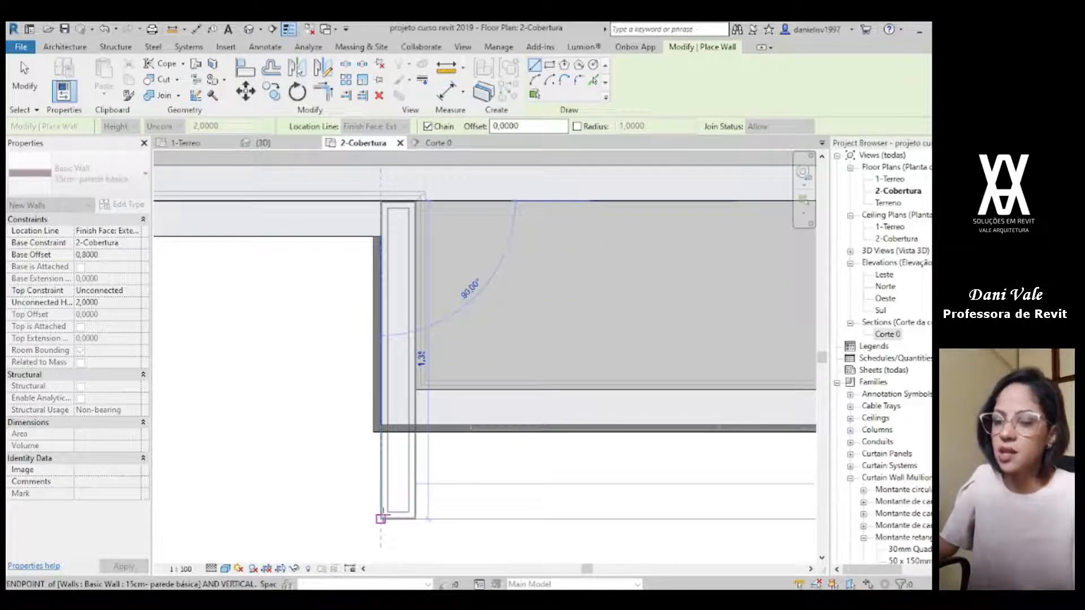
click(380, 518)
Step: Draw the box's front wall from the planter's outer corner straight along the front to the outer corner of the tall element
scroll(381, 518, down, 1)
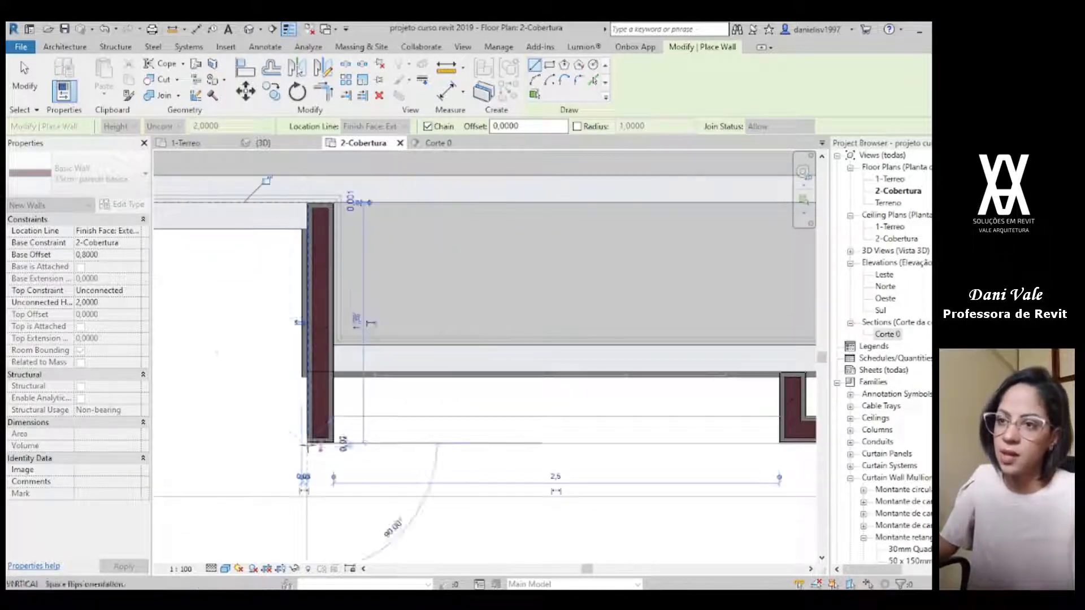
scroll(472, 451, down, 1)
middle_drag(509, 456, 299, 442)
scroll(549, 437, up, 2)
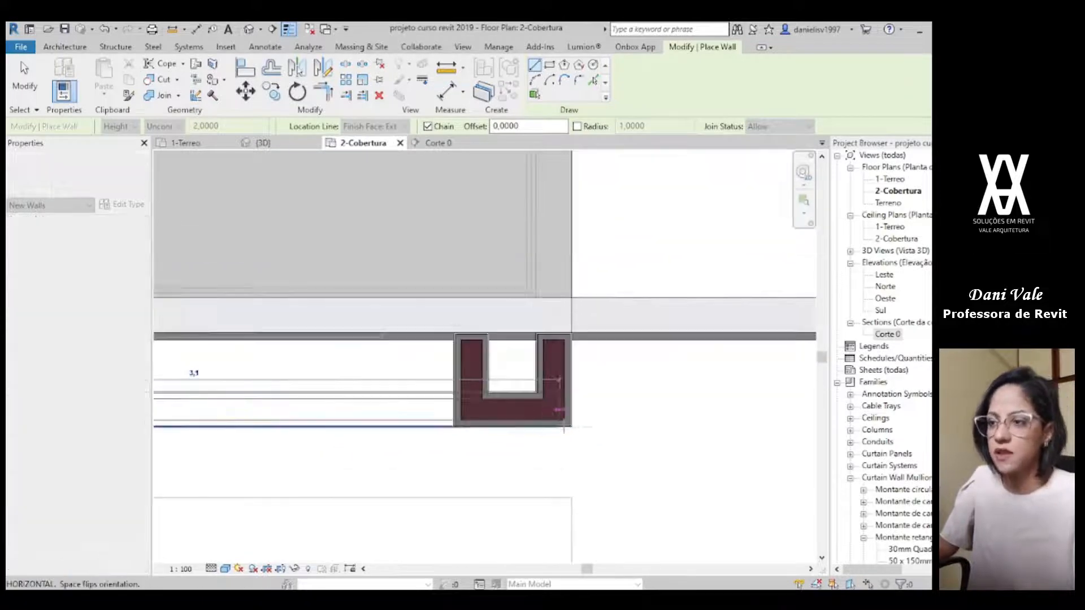
click(571, 427)
scroll(575, 273, down, 1)
middle_drag(573, 198, 488, 226)
scroll(547, 370, down, 1)
key(ctrl+z)
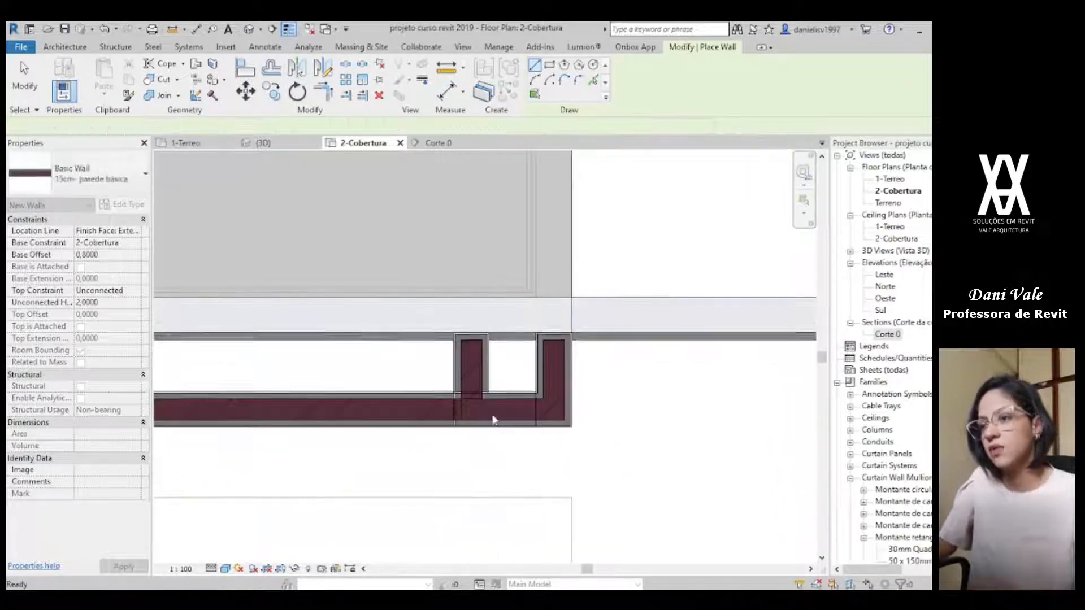
Step: Draw the opposite side wall from the tall element's outer front corner straight back to the recessed wall, with its body on the window side
scroll(493, 420, up, 3)
click(613, 434)
scroll(618, 260, down, 2)
middle_drag(620, 243, 568, 507)
key(space)
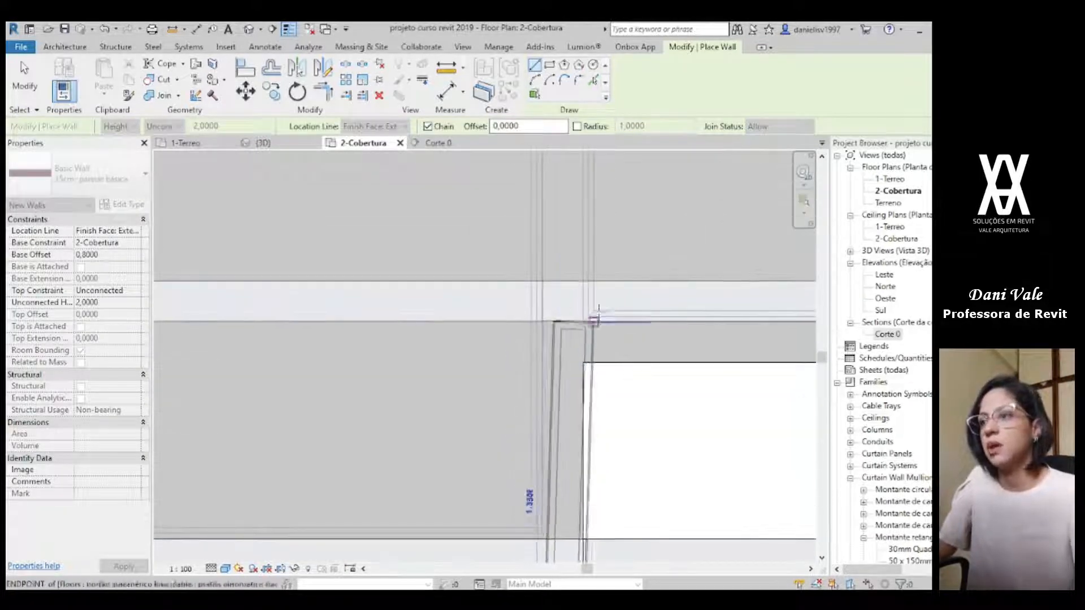
scroll(584, 321, down, 2)
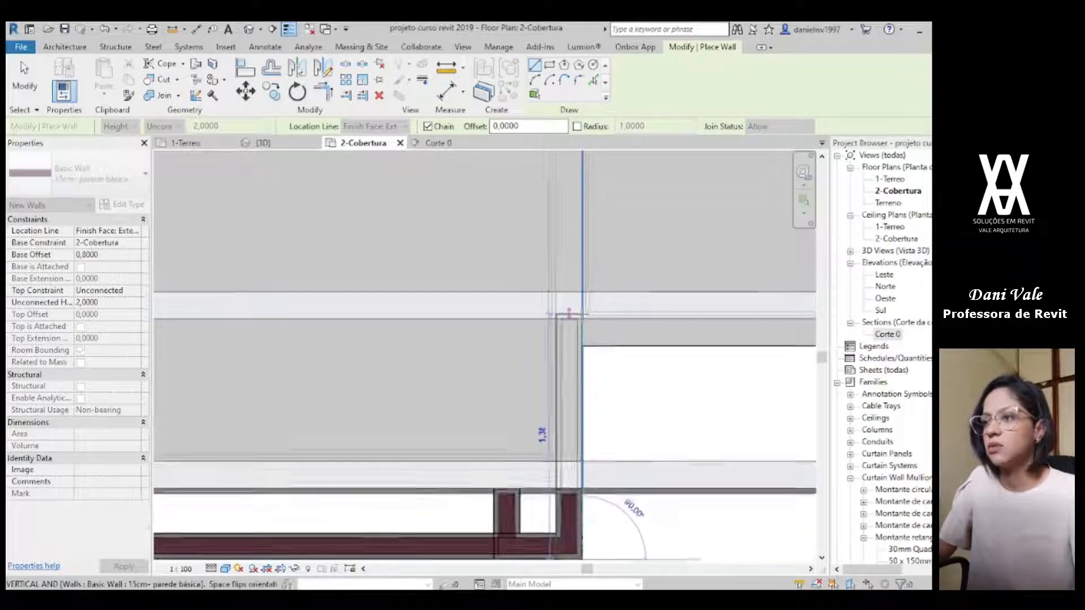
click(584, 320)
key(Escape)
key(Escape)
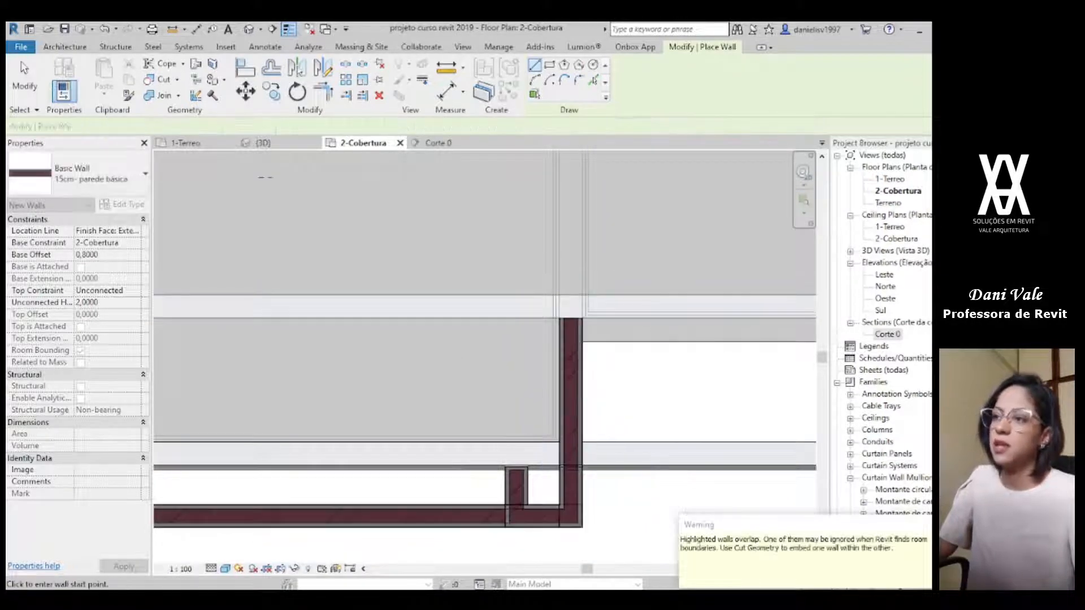
Step: Open the 3D view and examine how the raised wall box meets the tall element beside the window
click(263, 143)
key(Escape)
shift+middle_drag(565, 410, 586, 367)
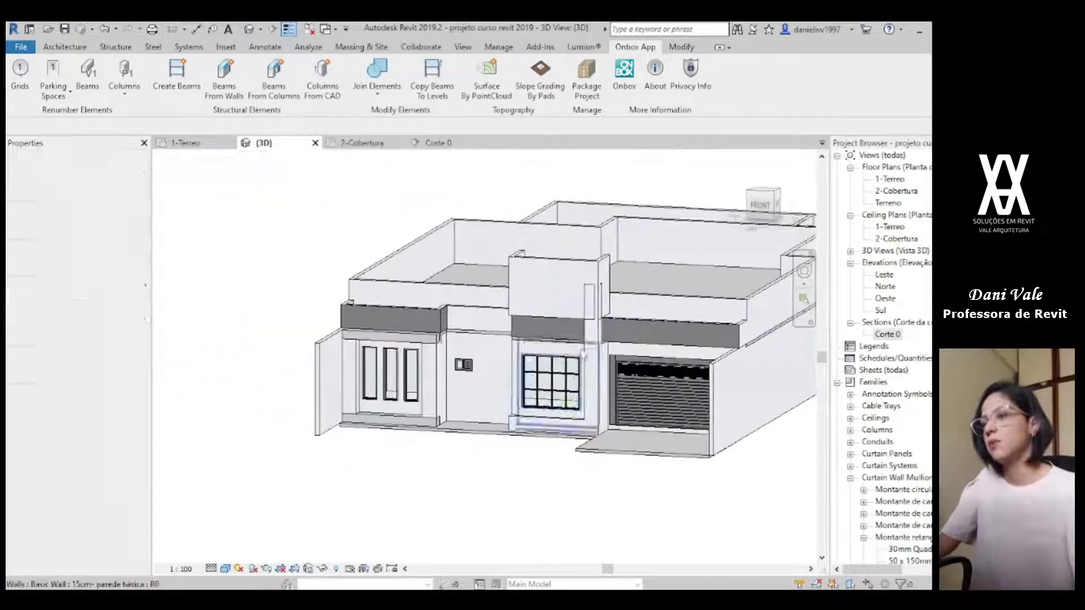
scroll(583, 351, up, 2)
click(596, 317)
click(570, 249)
key(Escape)
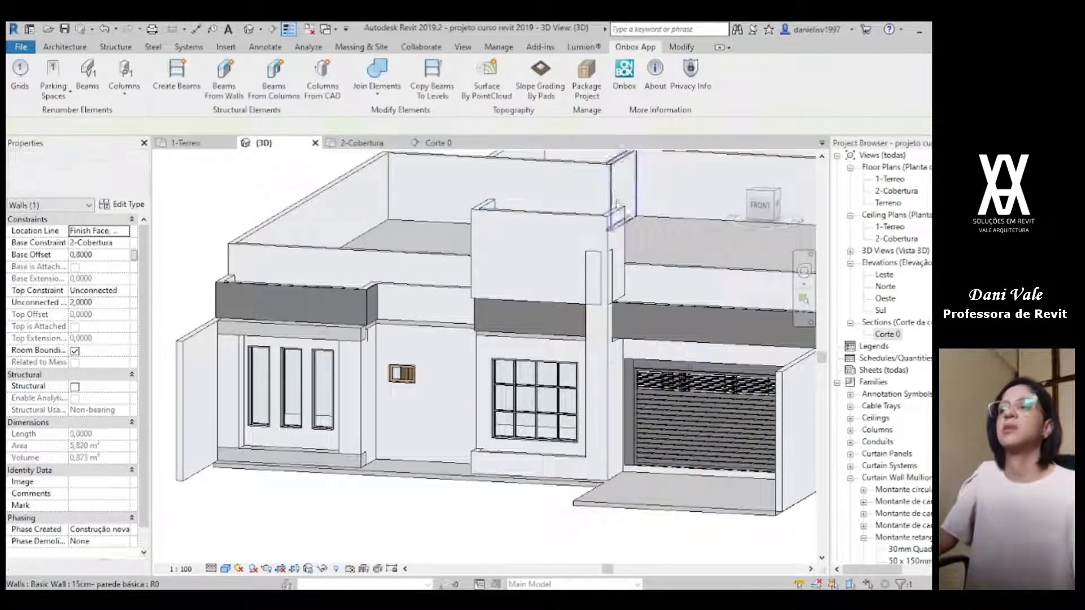
Step: Lower the top of the tall element's front wall to the underside of the raised box, a top offset of 0,8
scroll(618, 314, up, 4)
click(588, 310)
drag(574, 174, 575, 234)
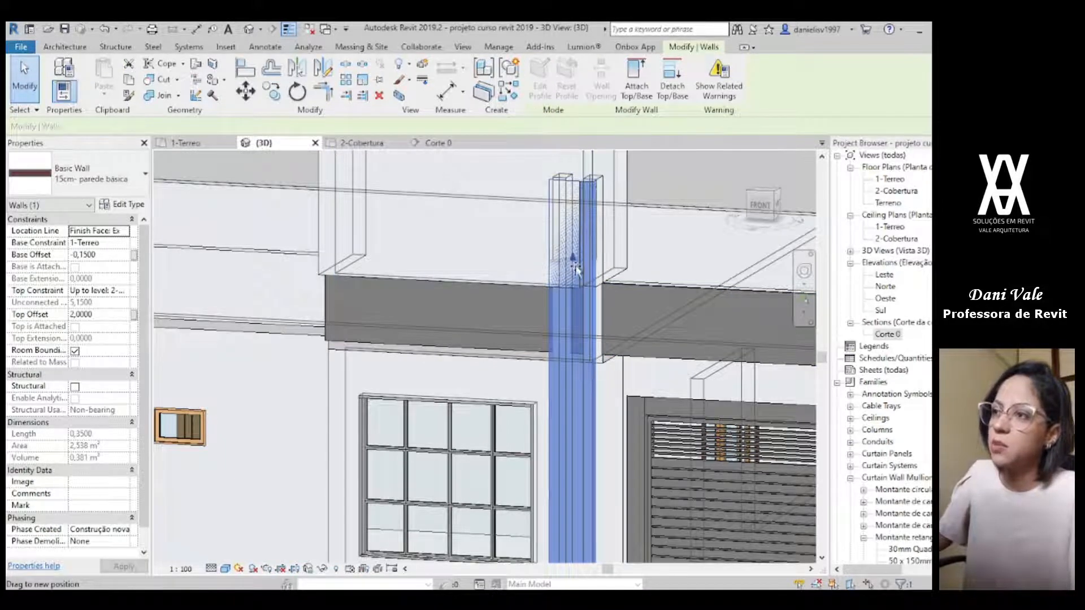
drag(573, 286, 575, 291)
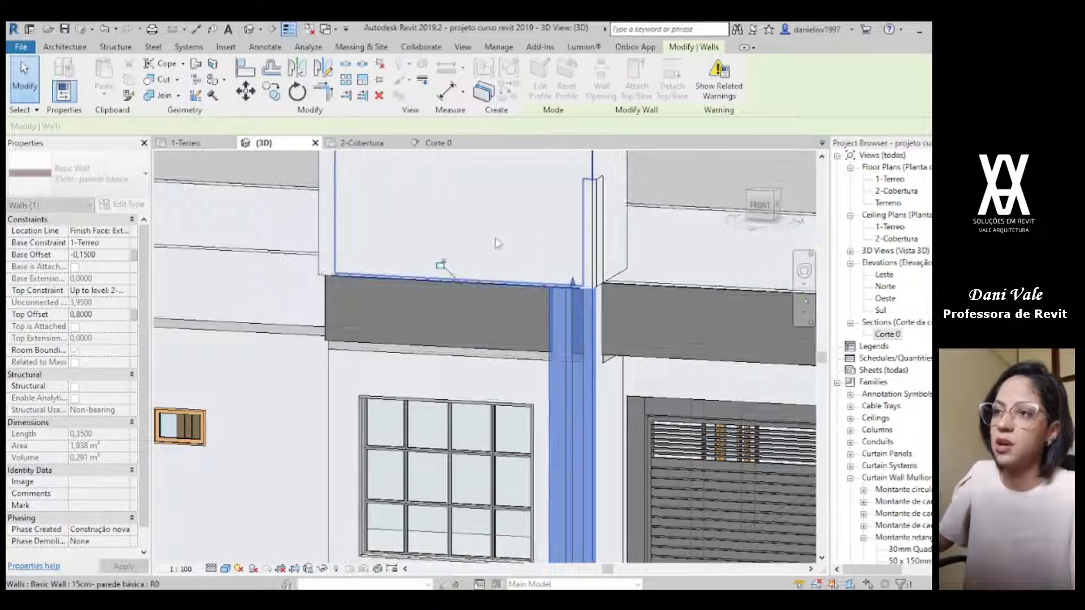
Step: Lower the top of the tall element's side wall to the underside of the raised box, a top offset of 0,8
scroll(729, 509, down, 2)
shift+middle_drag(729, 509, 635, 507)
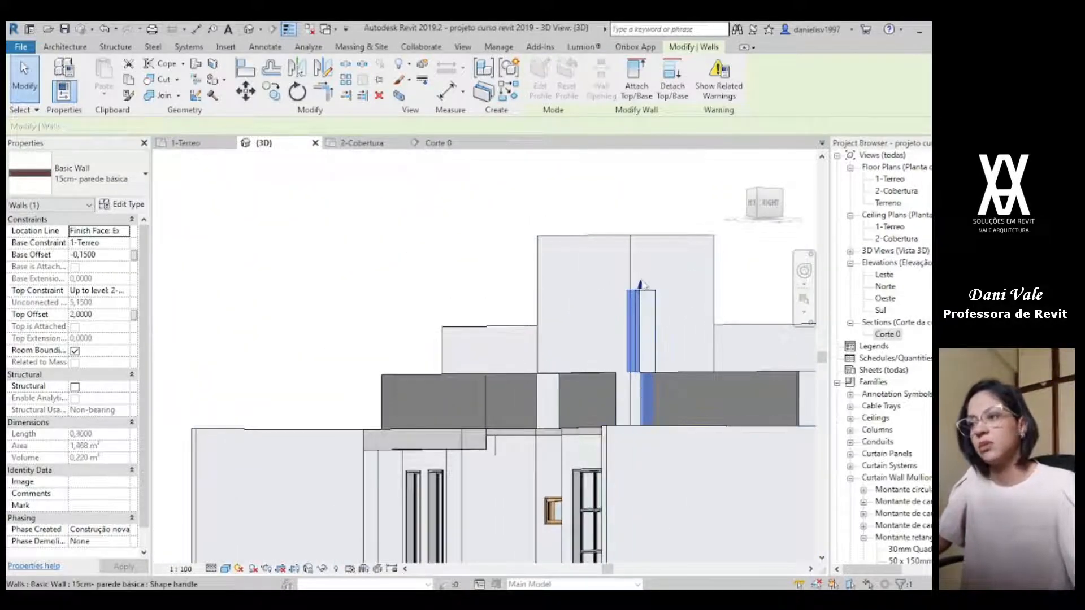
drag(647, 381, 646, 372)
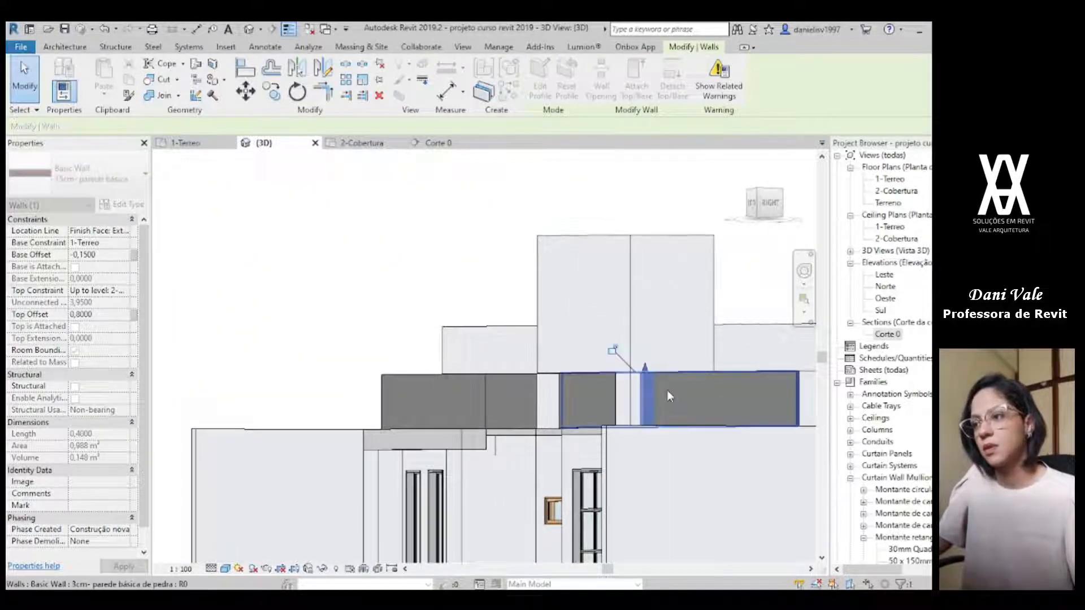
key(Escape)
shift+middle_drag(633, 400, 780, 497)
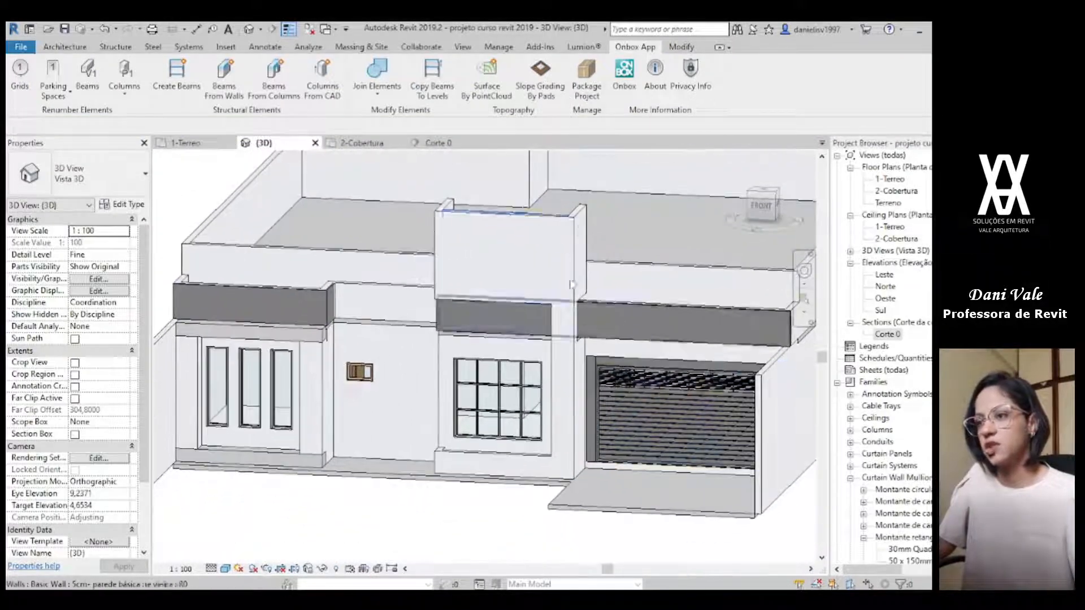
Step: Compare the facade with the reference render and set the unconnected height of the three box walls to 1,5
click(724, 599)
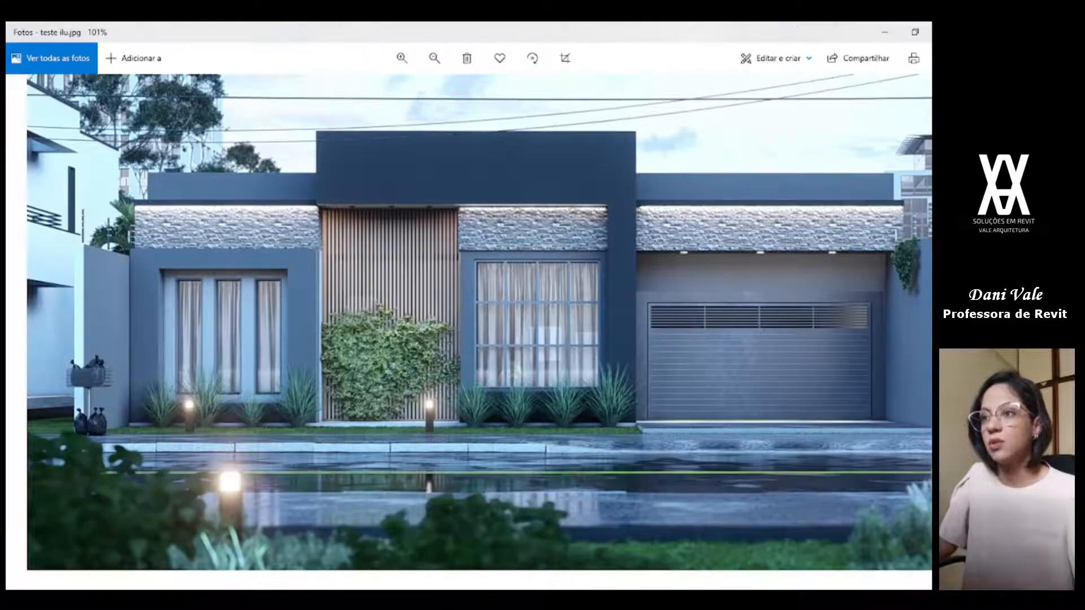
key(alt+Tab)
click(472, 258)
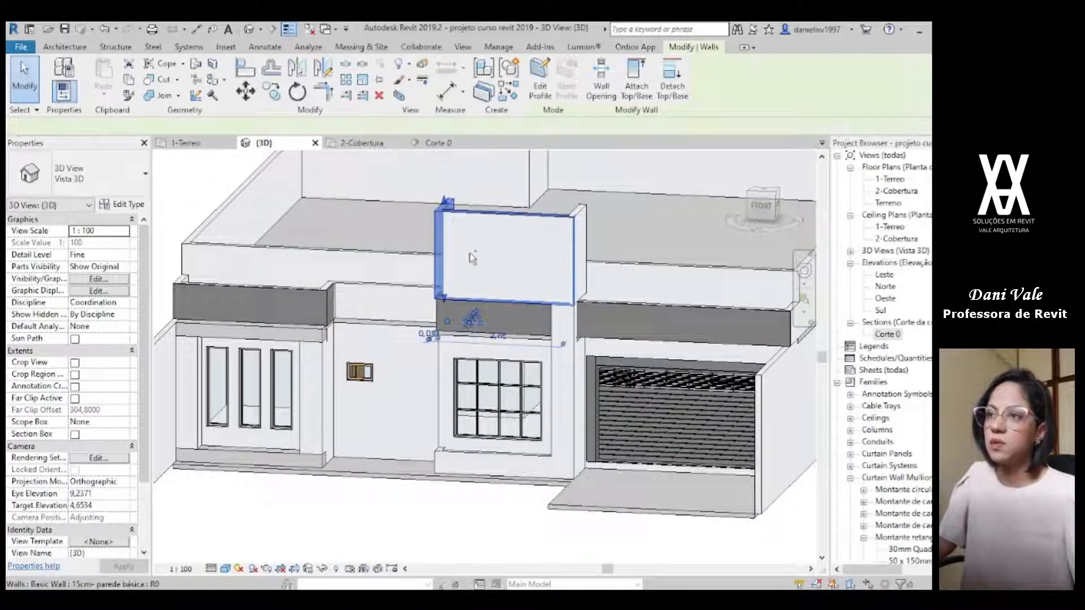
ctrl+click(472, 258)
ctrl+click(587, 218)
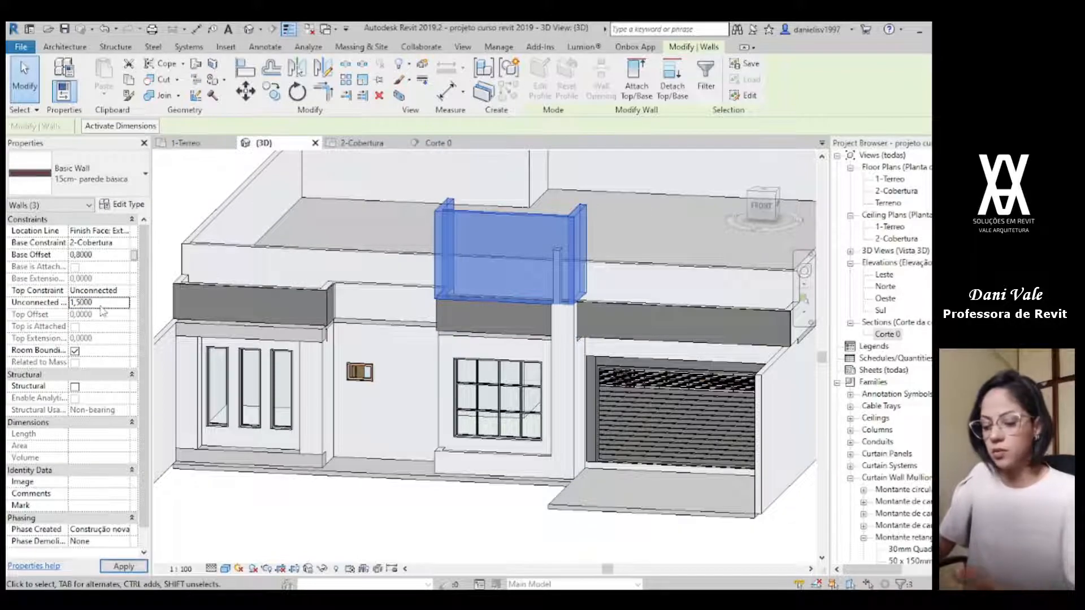
click(451, 545)
Step: Set the unconnected height of the three raised box walls to 1,2
scroll(453, 493, down, 2)
shift+middle_drag(453, 493, 599, 472)
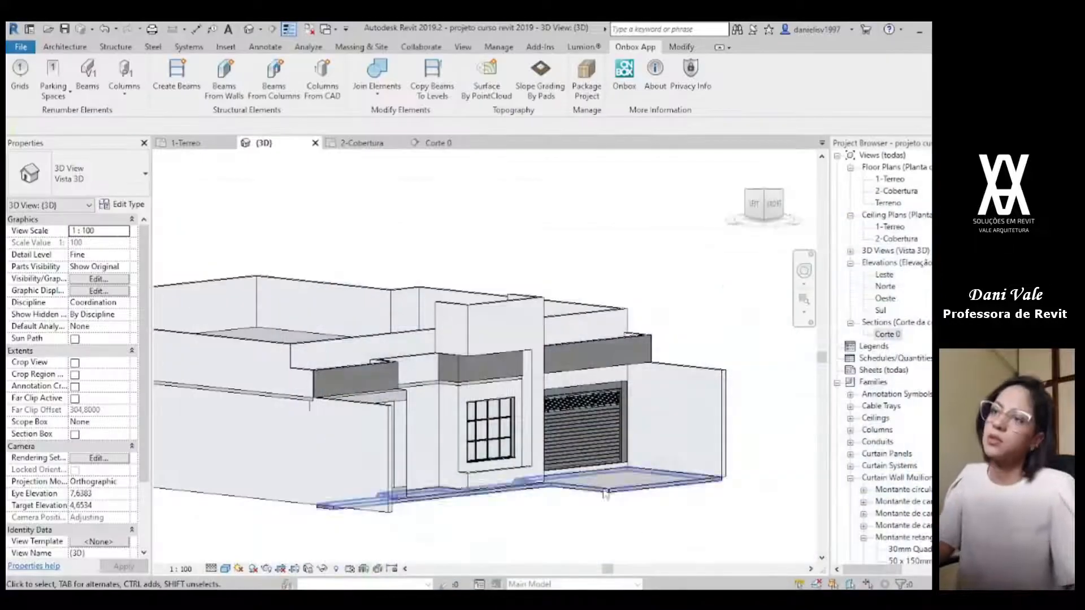
click(494, 326)
shift+middle_drag(495, 326, 540, 323)
ctrl+click(539, 324)
ctrl+click(540, 323)
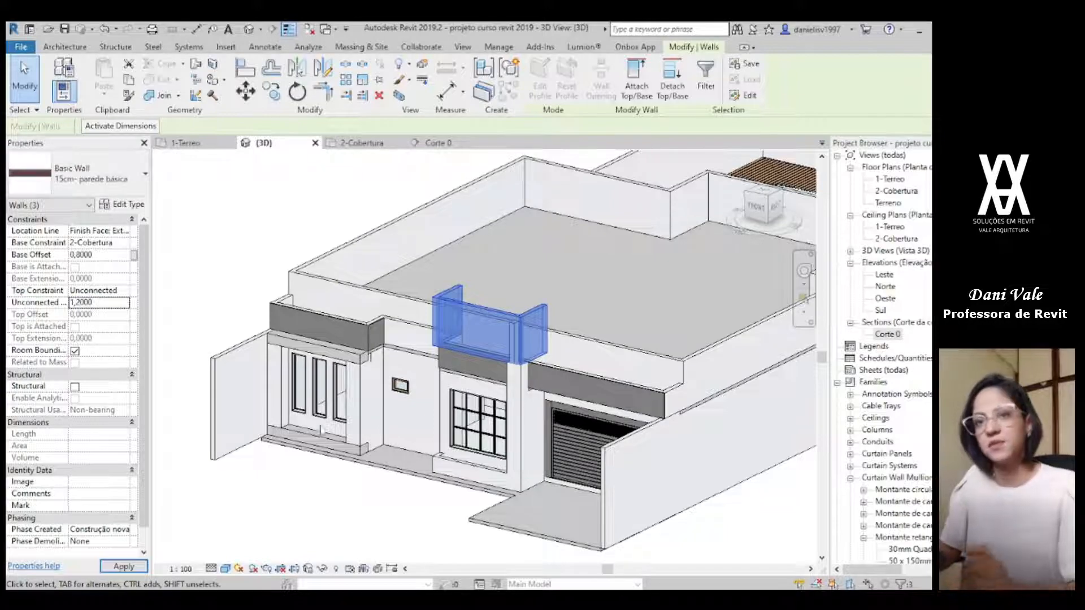
click(368, 527)
Step: Examine the raised box and its proportions against the rest of the front facade from several angles in 3D
shift+middle_drag(390, 478, 686, 556)
scroll(503, 359, up, 4)
click(498, 339)
drag(497, 339, 508, 390)
click(692, 444)
shift+middle_drag(692, 444, 475, 397)
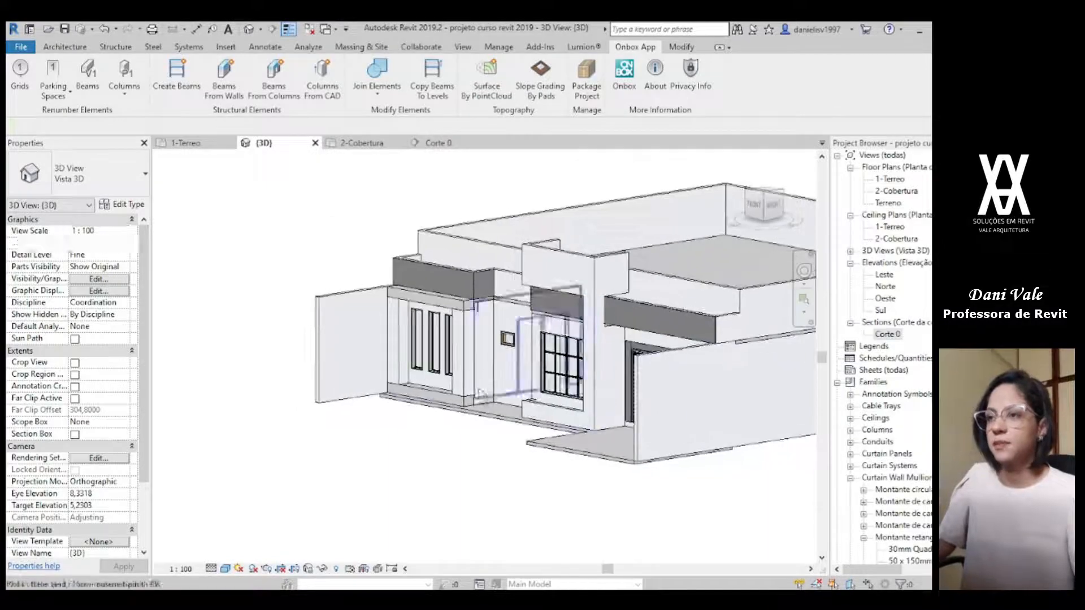
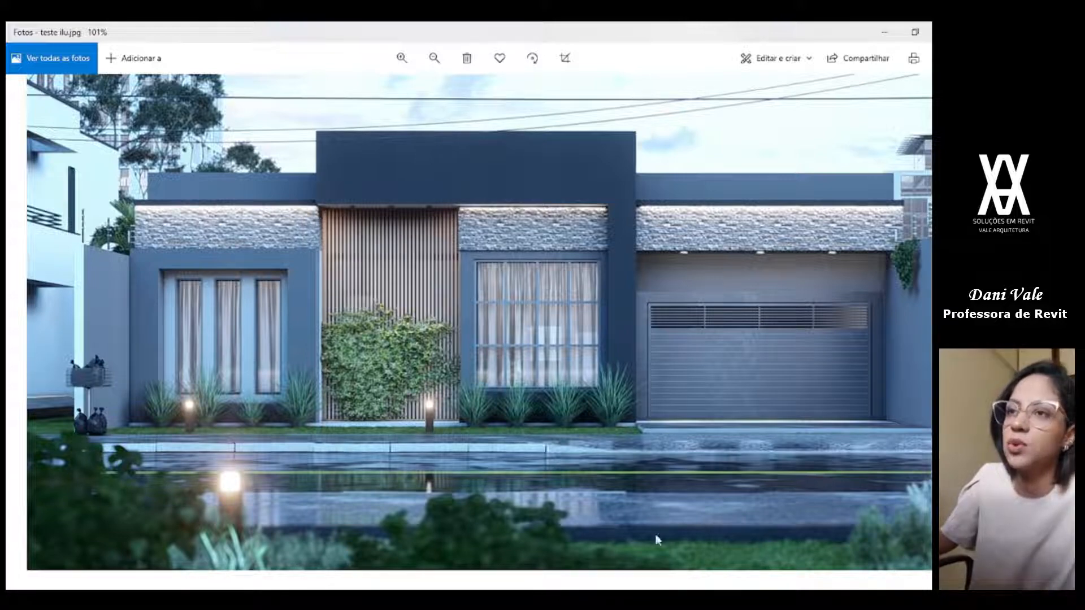
Step: Compare the raised box and the front facade with the reference render from several angles in 3D
key(alt+Tab)
scroll(615, 370, up, 2)
mouse_move(475, 330)
shift+middle_down()
mouse_move(521, 323)
mouse_move(486, 316)
shift+middle_up()
click(482, 220)
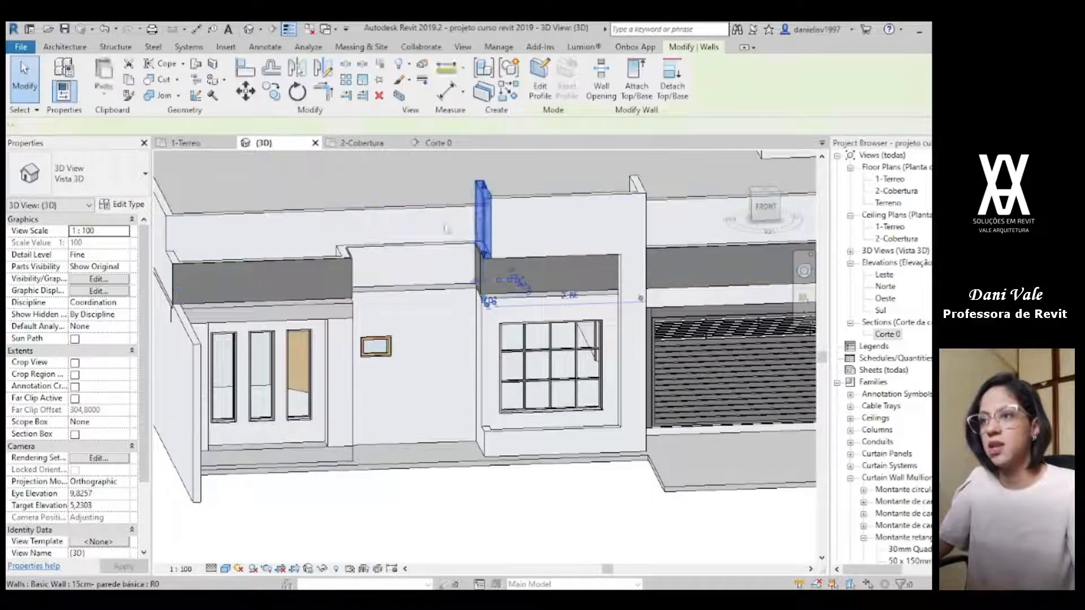
key(Escape)
shift+middle_drag(325, 263, 433, 382)
key(alt+Tab)
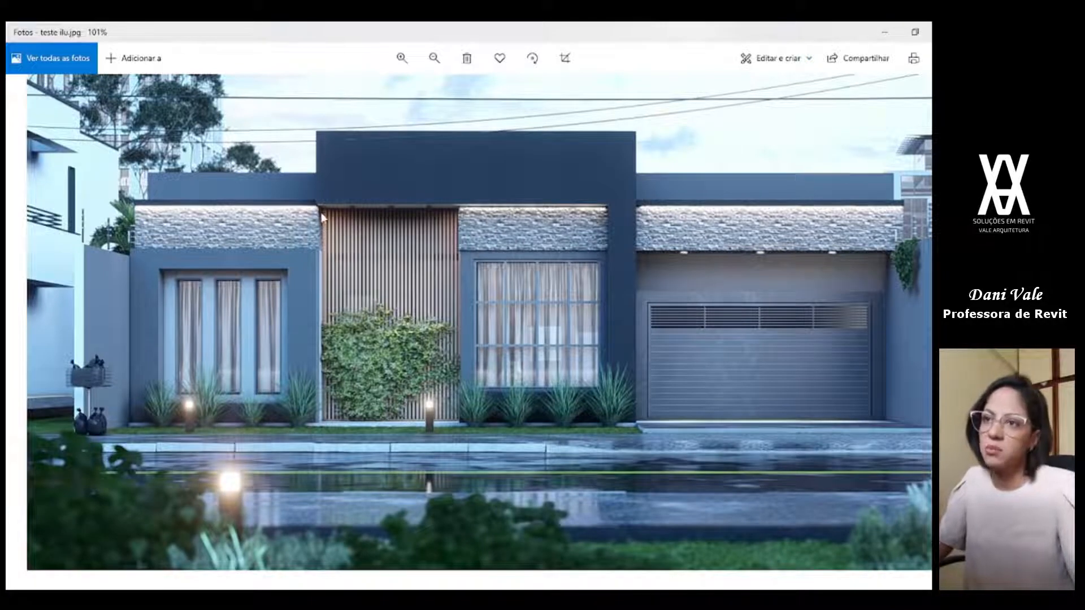
key(alt+Tab)
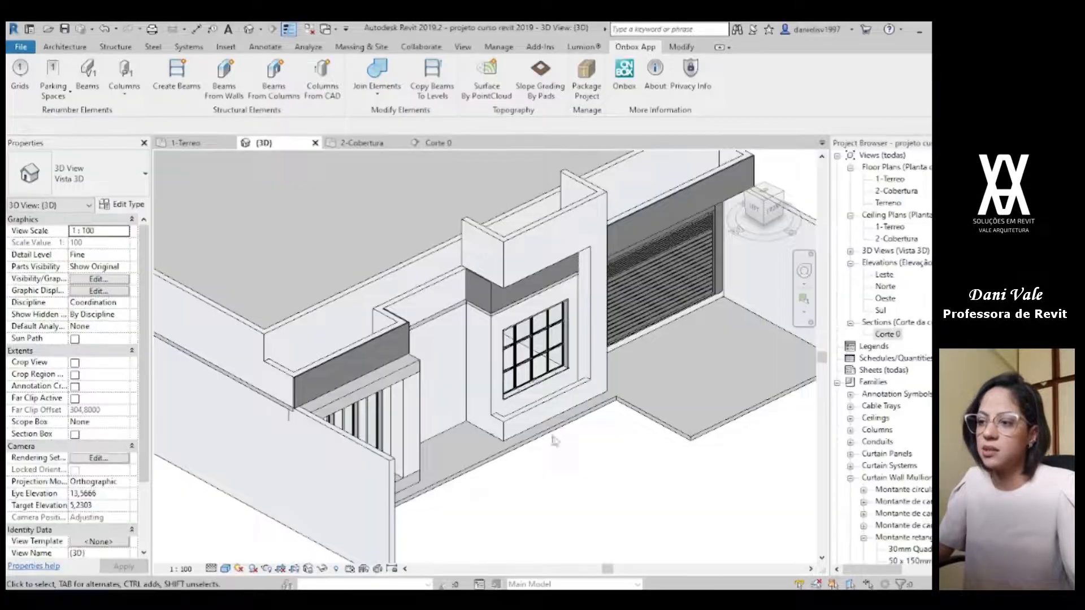
shift+middle_drag(534, 421, 379, 396)
middle_drag(397, 285, 441, 350)
key(a)
key(l)
scroll(433, 291, up, 2)
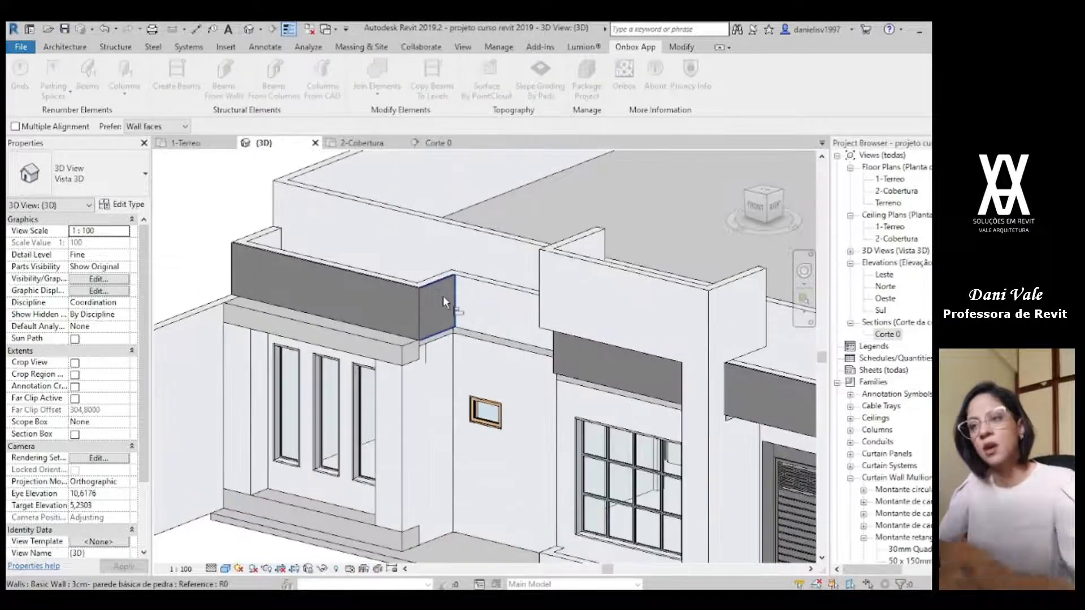
scroll(442, 292, down, 1)
shift+middle_drag(408, 382, 589, 359)
click(560, 338)
scroll(640, 380, down, 2)
key(Escape)
key(Escape)
Step: Close the back of the raised box in the 2-Cobertura plan with a matching 15 cm wall between its two side walls
click(670, 411)
shift+middle_drag(669, 411, 624, 387)
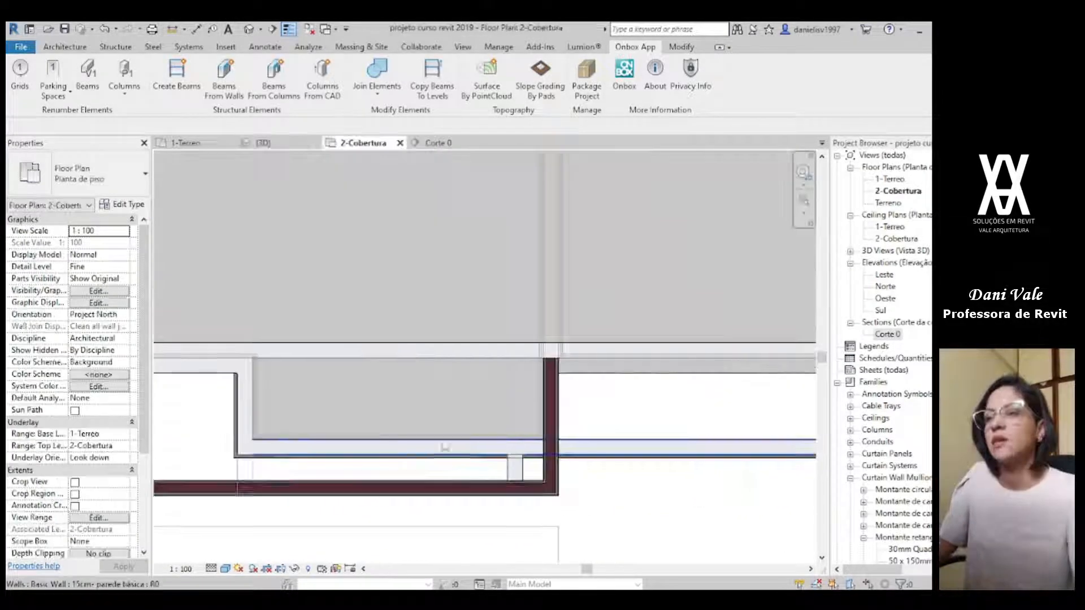
scroll(445, 447, down, 1)
middle_drag(445, 448, 605, 414)
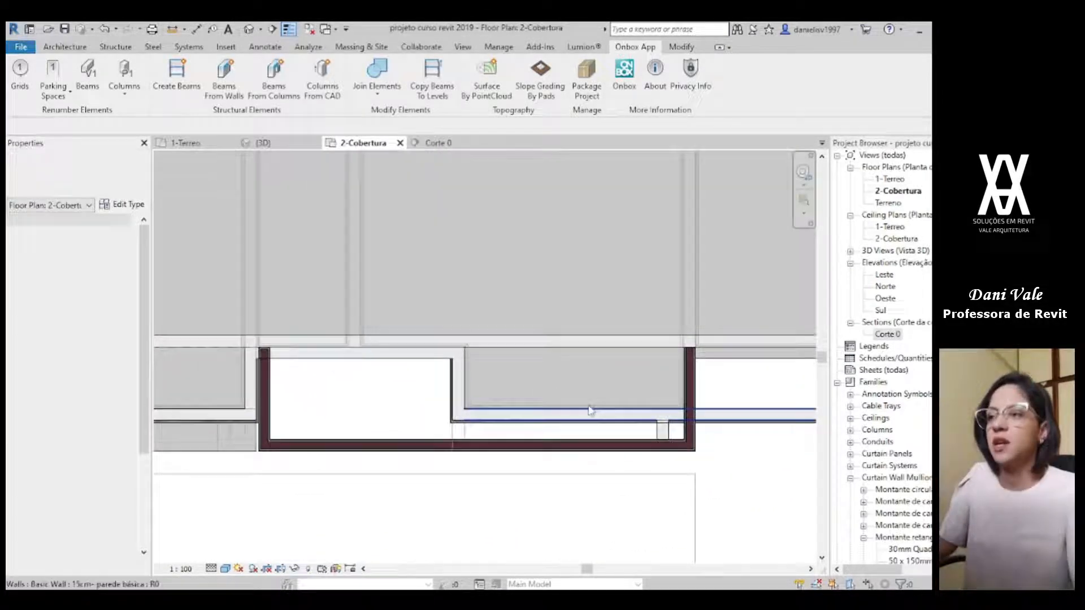
click(692, 388)
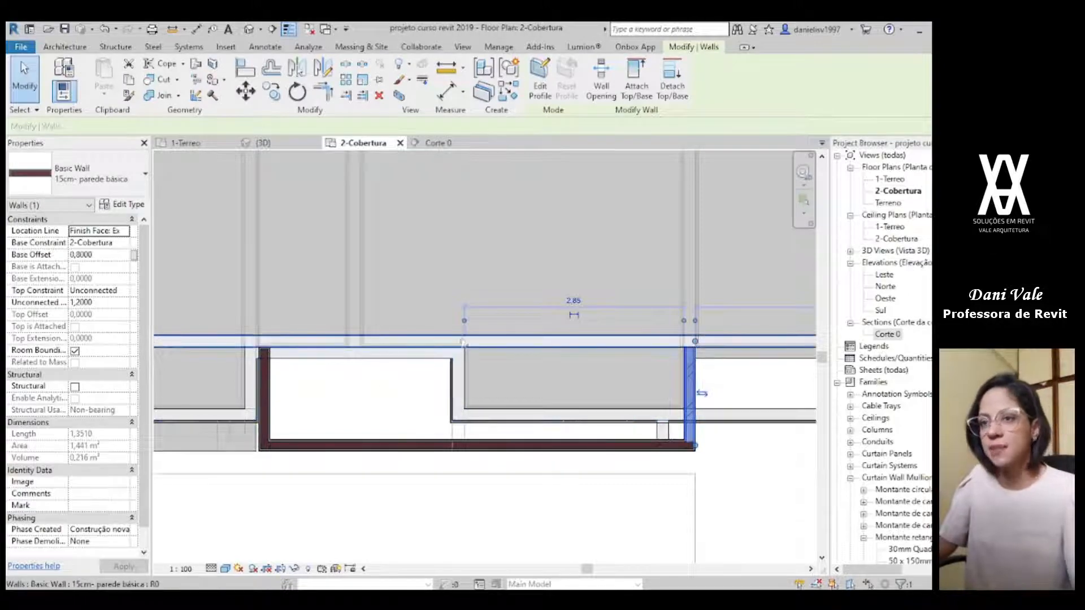
click(261, 143)
shift+middle_drag(489, 346, 654, 334)
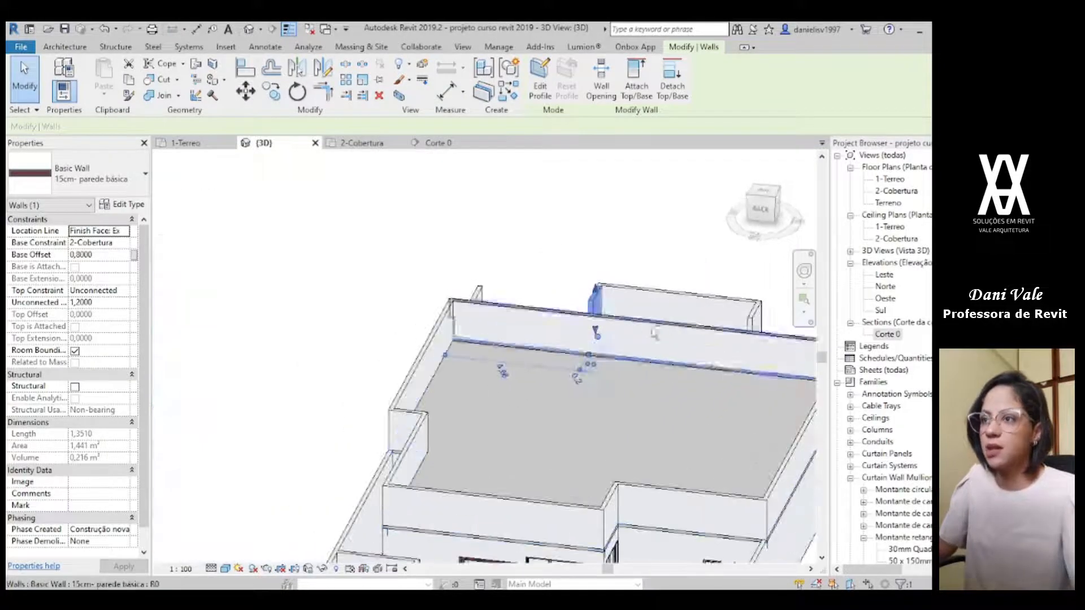
shift+middle_drag(720, 339, 472, 506)
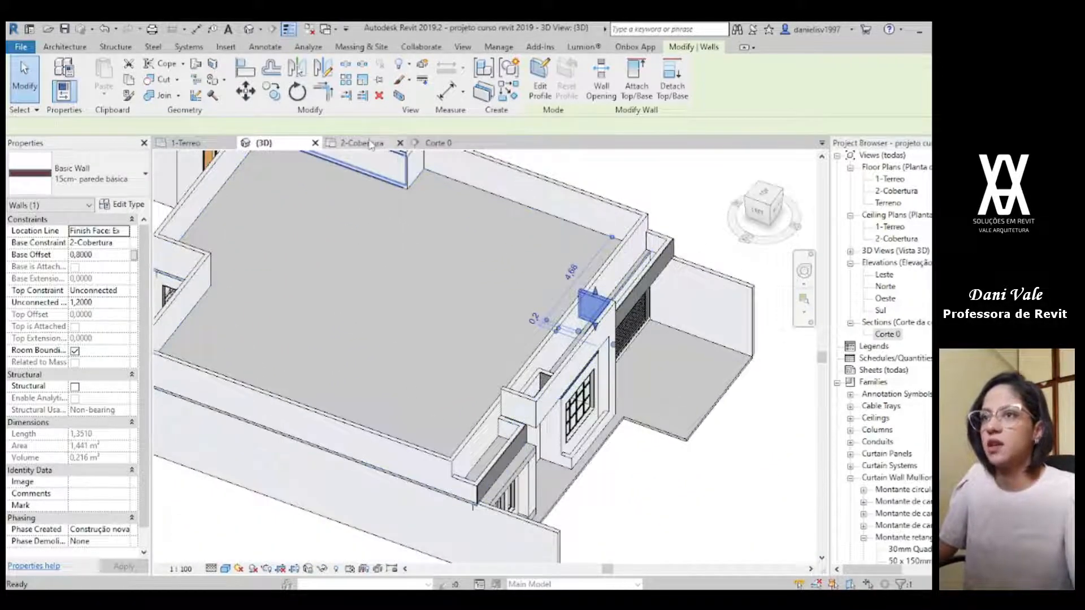
click(370, 144)
key(c)
key(s)
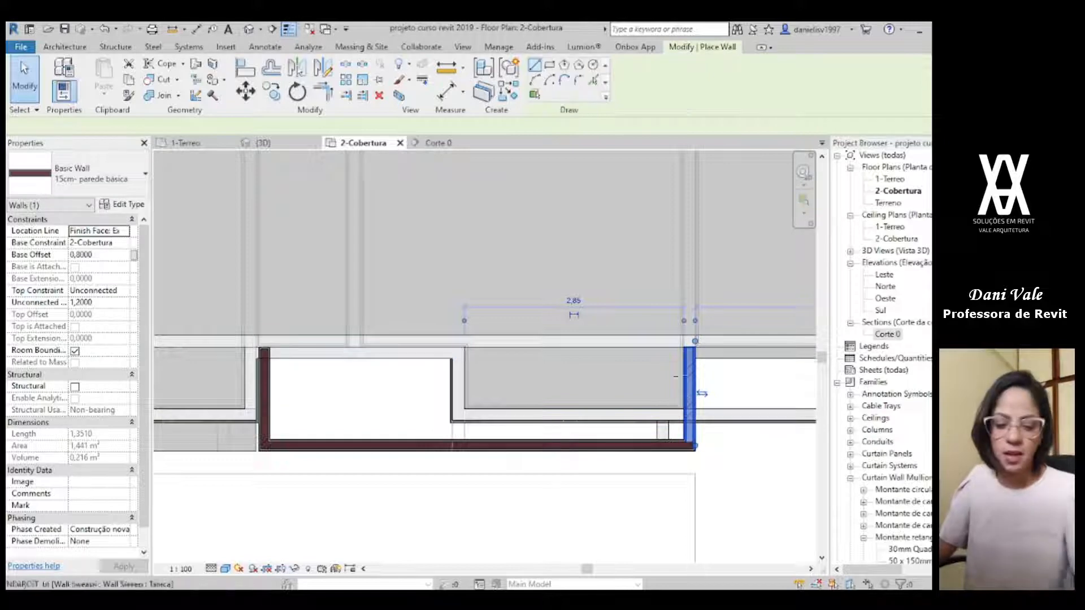
scroll(696, 345, up, 3)
click(696, 350)
scroll(361, 353, down, 1)
middle_drag(362, 354, 690, 346)
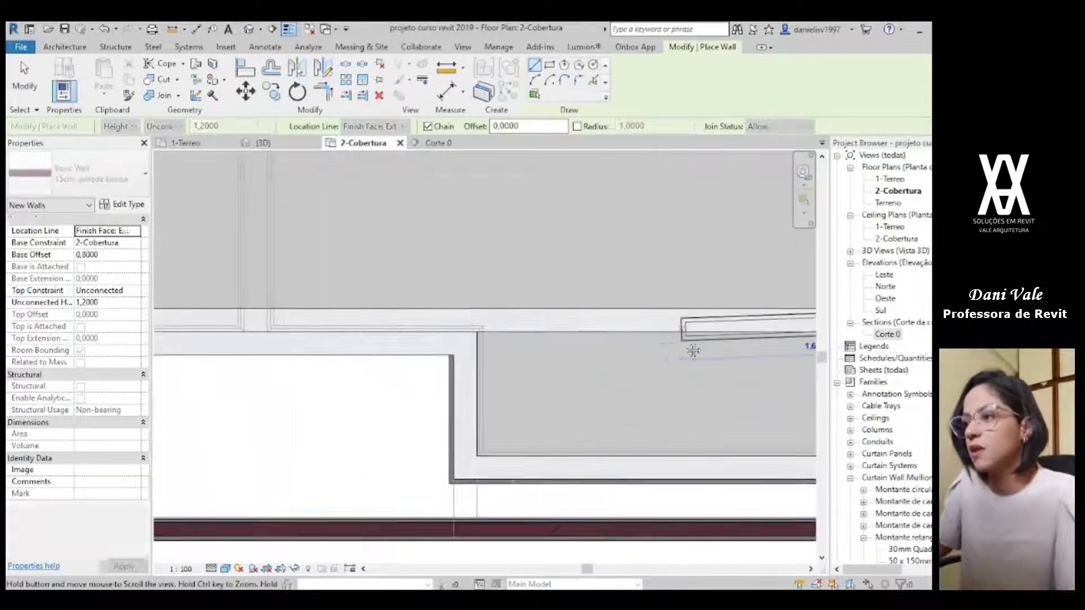
scroll(172, 361, down, 1)
middle_drag(172, 361, 452, 342)
scroll(388, 335, up, 1)
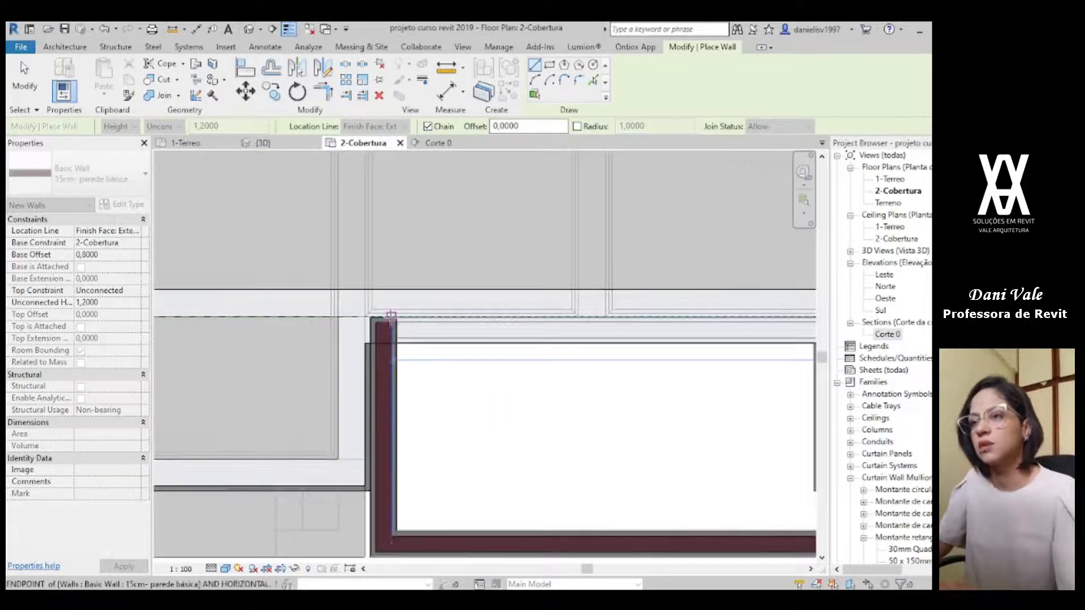
click(393, 326)
key(Escape)
key(Escape)
scroll(469, 404, down, 3)
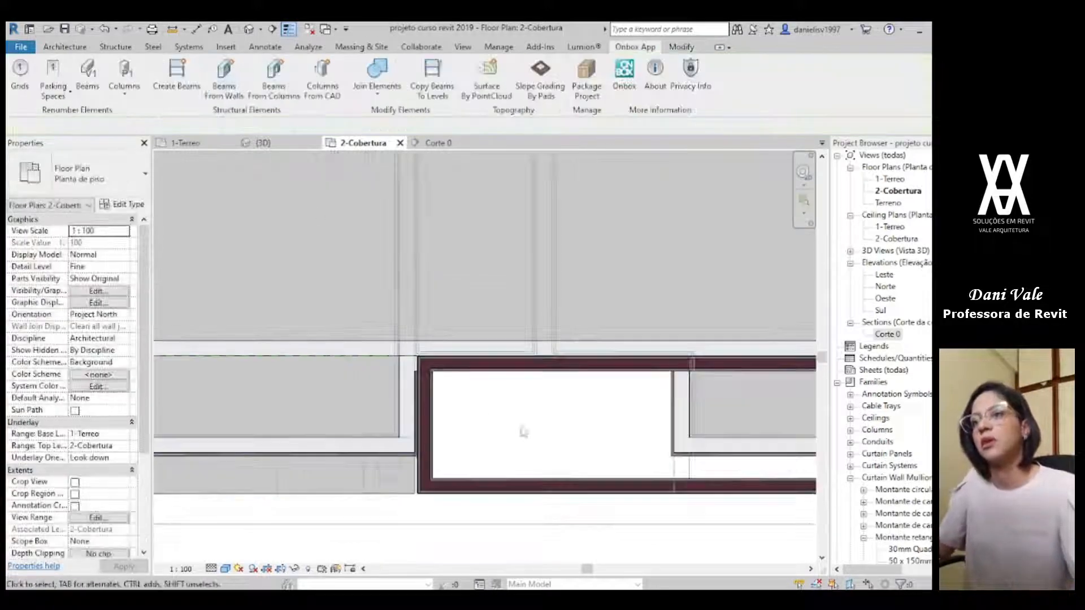
Step: Examine the raised box in 3D, checking its back and its underside above the recessed wall
middle_drag(472, 407, 339, 366)
click(262, 145)
scroll(582, 432, down, 1)
shift+middle_drag(581, 432, 435, 164)
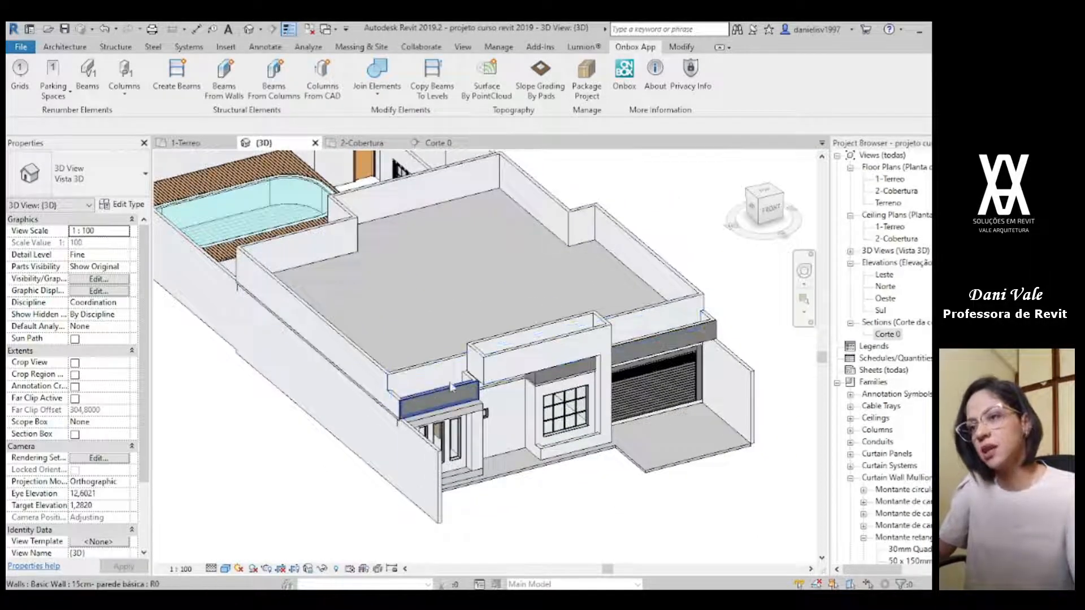
shift+middle_drag(666, 425, 563, 294)
shift+middle_drag(507, 339, 472, 412)
scroll(472, 411, up, 5)
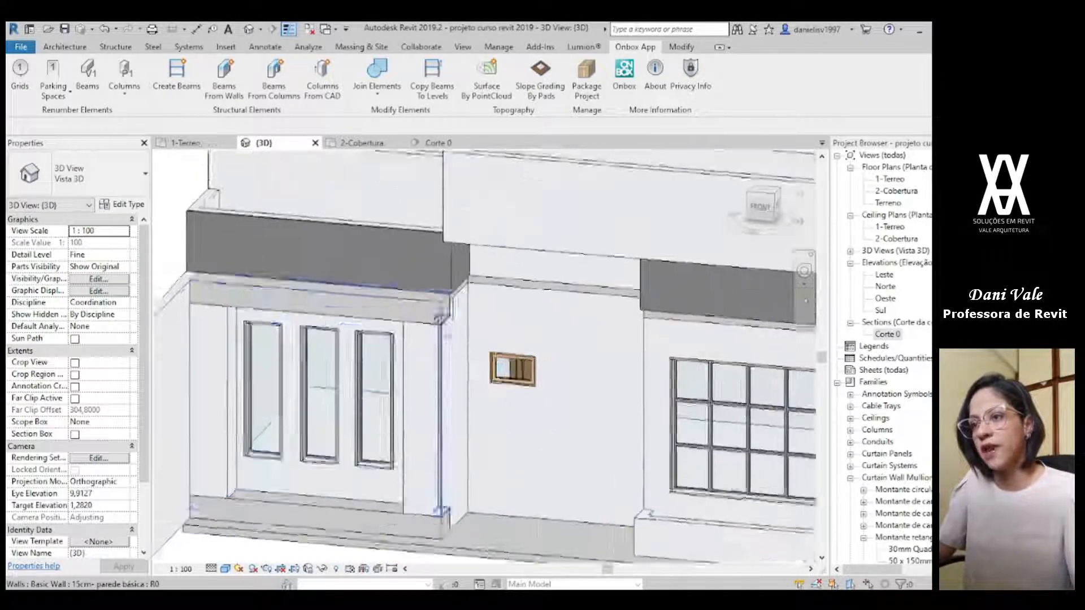
click(464, 312)
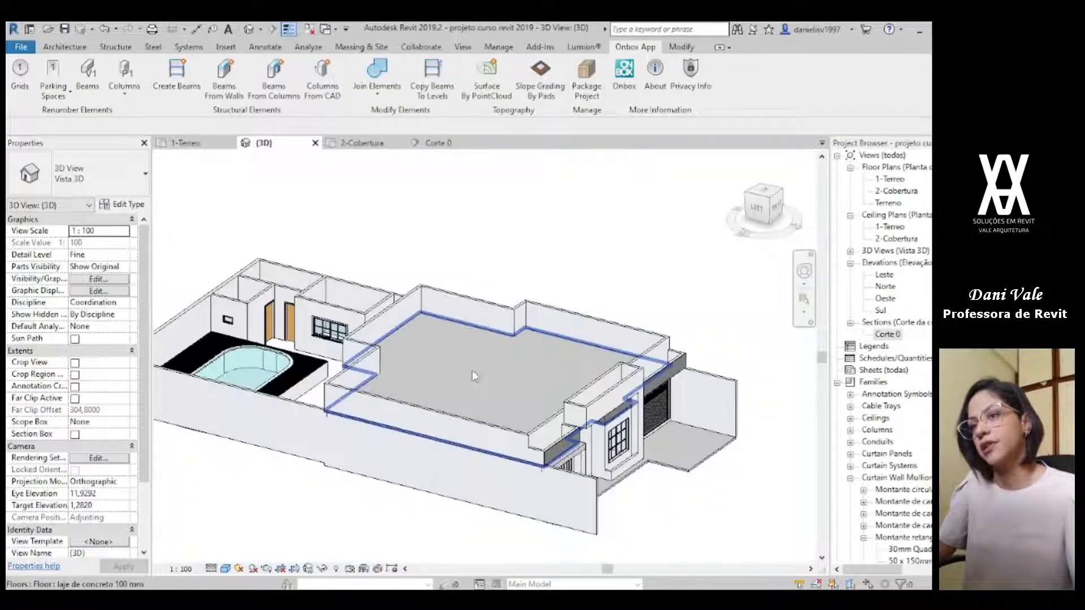
Step: Start a floor like the roof slab, type laje de concreto 100 mm, and sketch its rectangular boundary along the raised box's outer faces
click(473, 403)
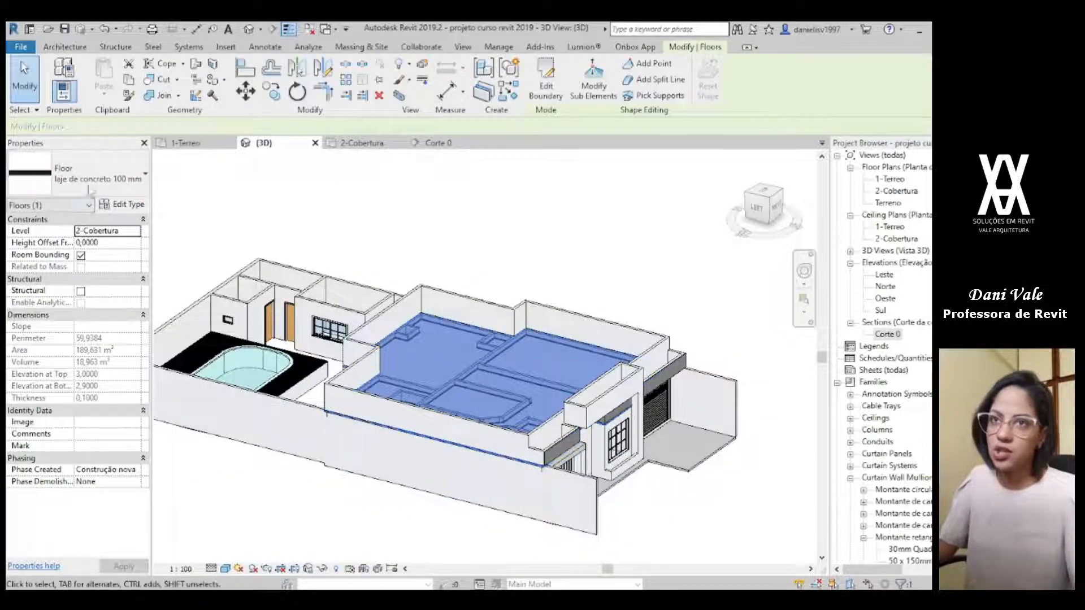
key(c)
key(s)
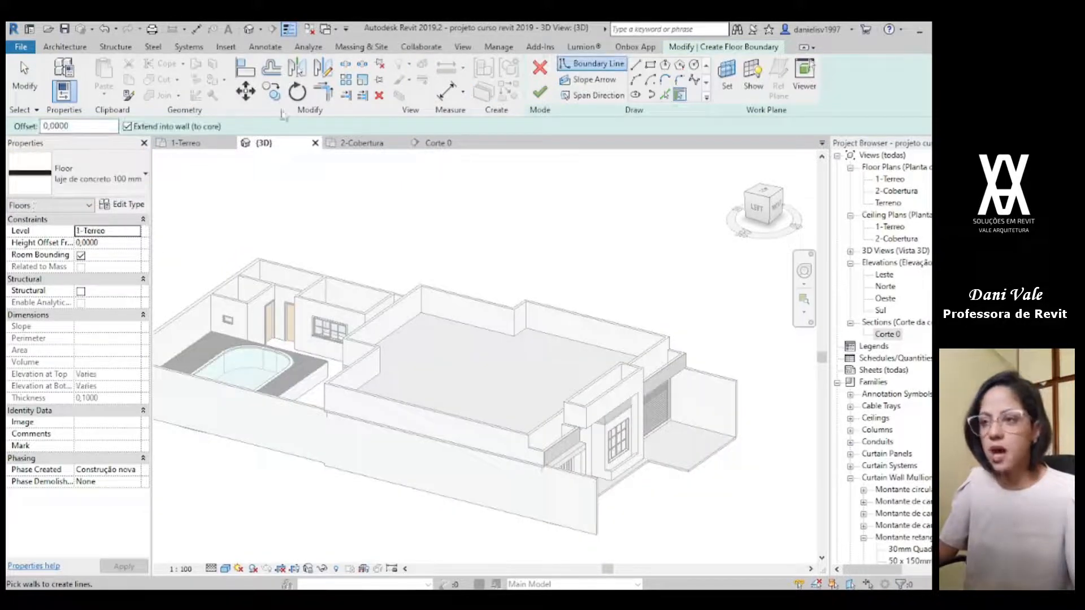
click(377, 145)
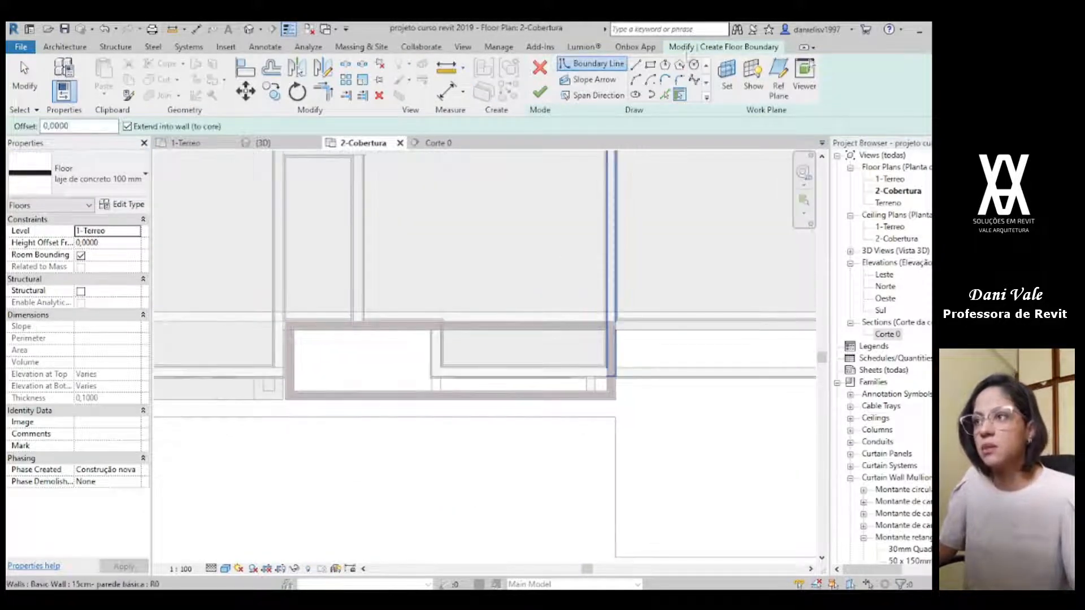
click(651, 67)
scroll(320, 383, up, 5)
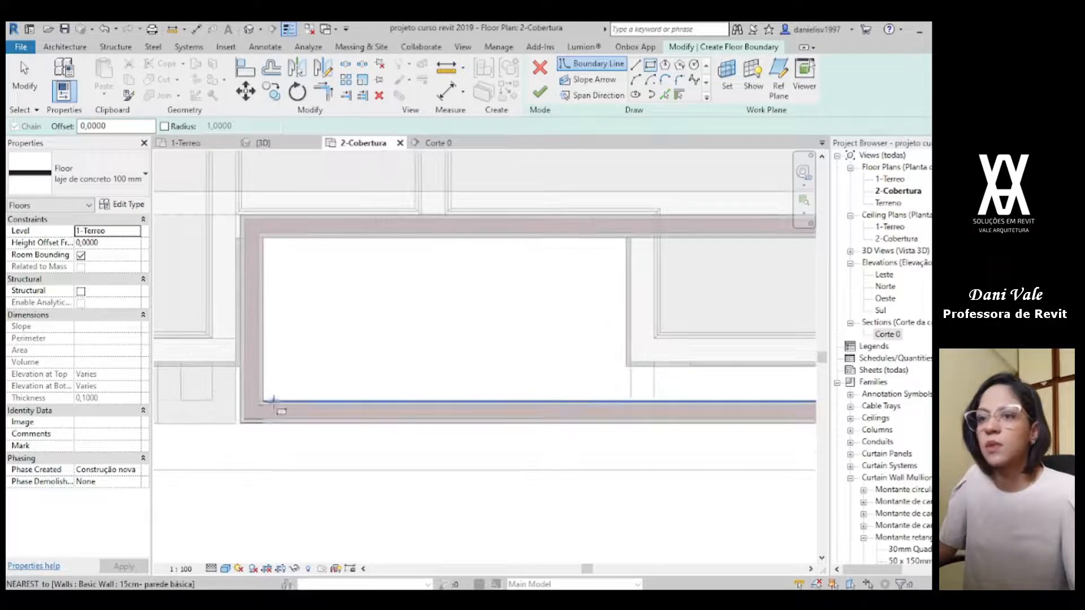
click(240, 424)
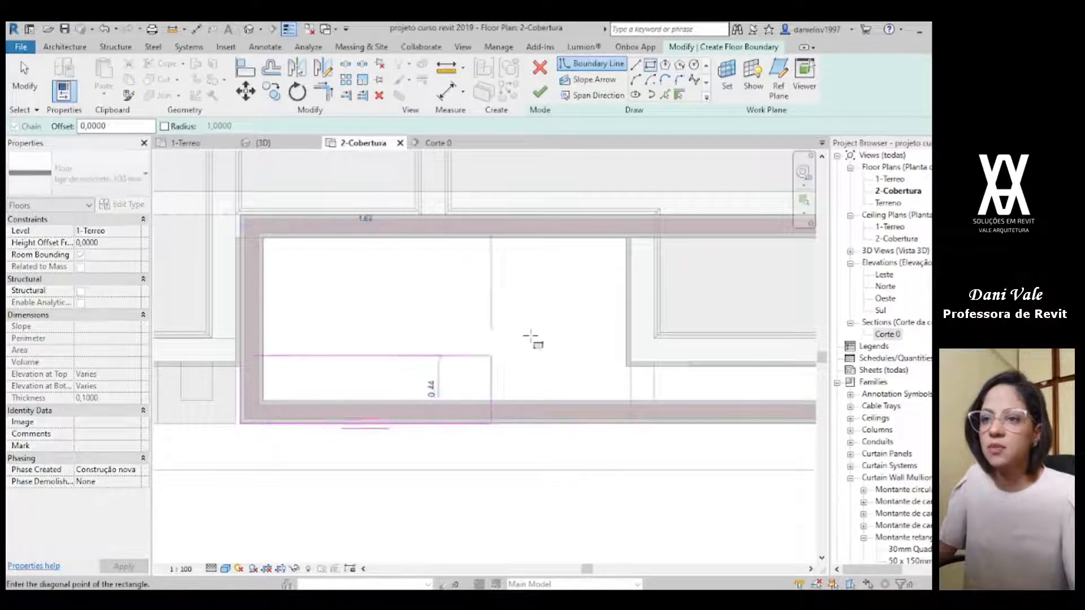
scroll(575, 333, up, 6)
scroll(493, 370, up, 3)
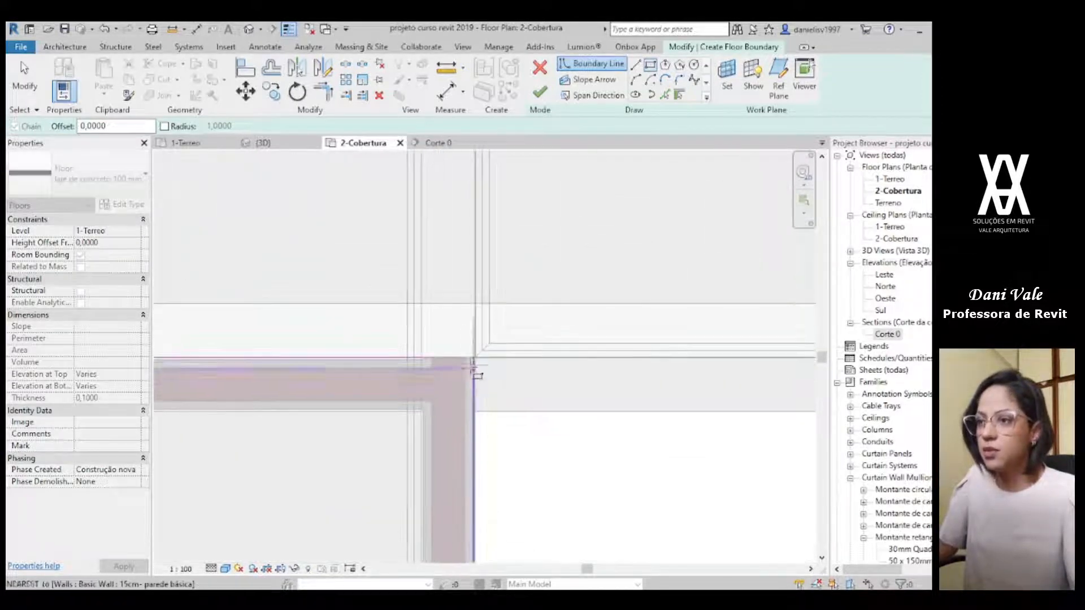
click(475, 359)
key(Escape)
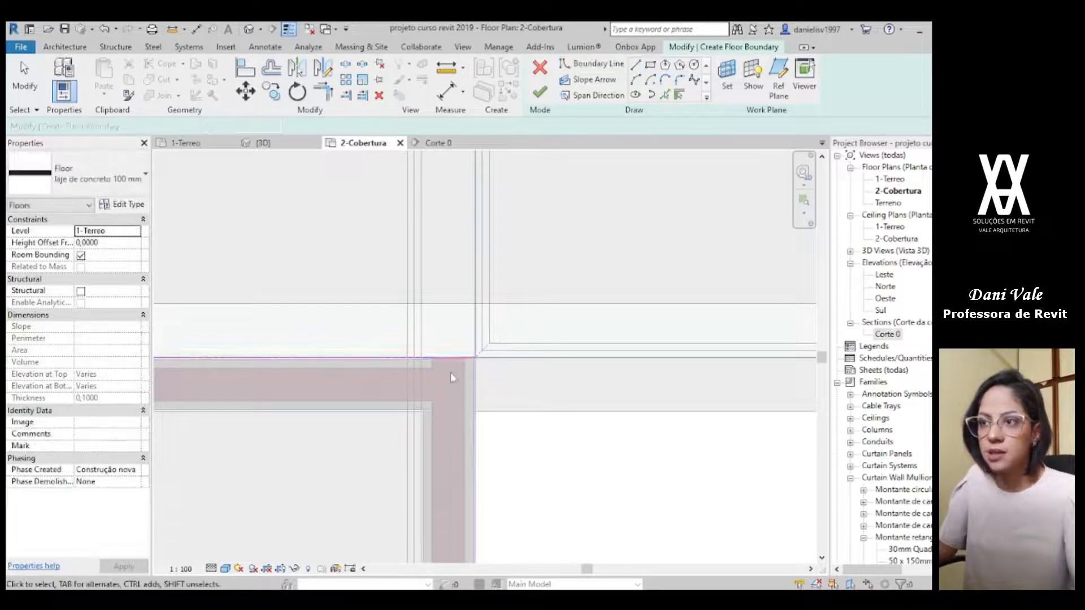
Step: Set the new slab's level to 2-Cobertura and finish it without attaching the walls to its underside
scroll(449, 379, down, 2)
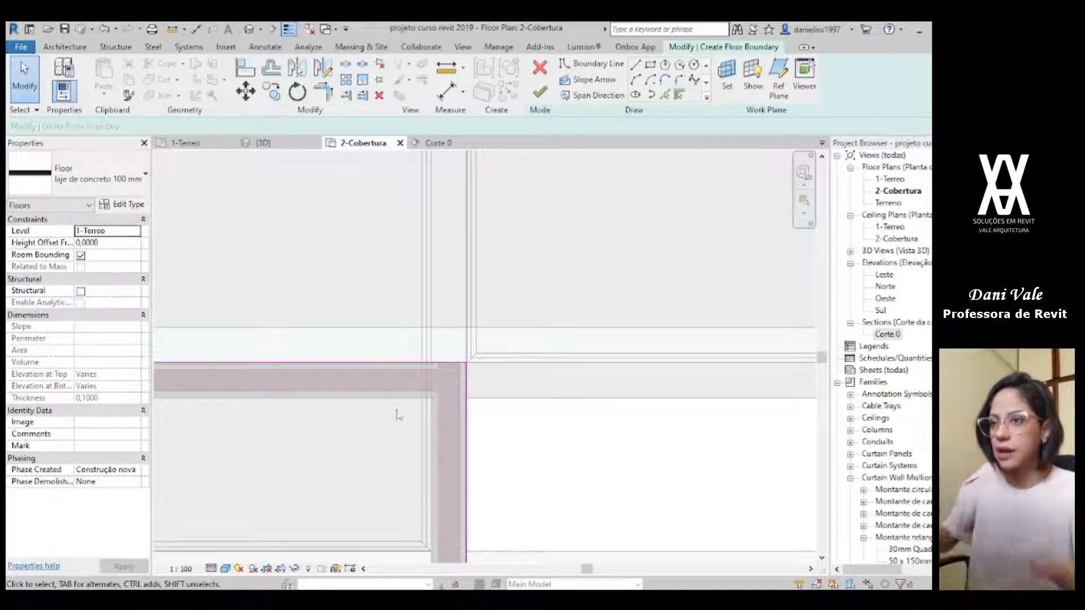
scroll(392, 419, down, 3)
middle_drag(352, 416, 662, 305)
scroll(507, 351, down, 1)
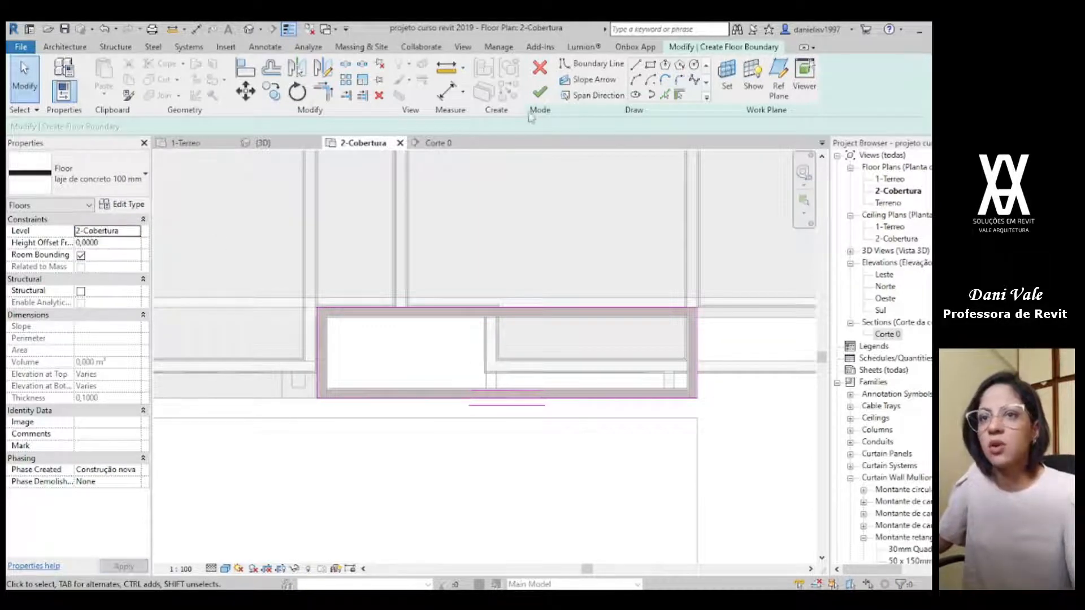
click(540, 92)
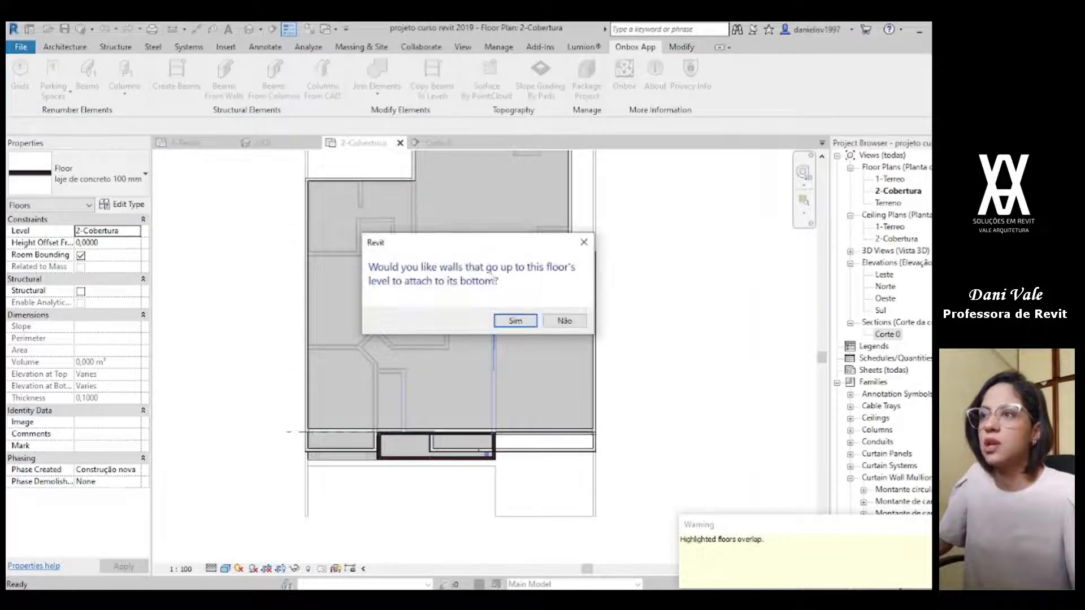
click(563, 321)
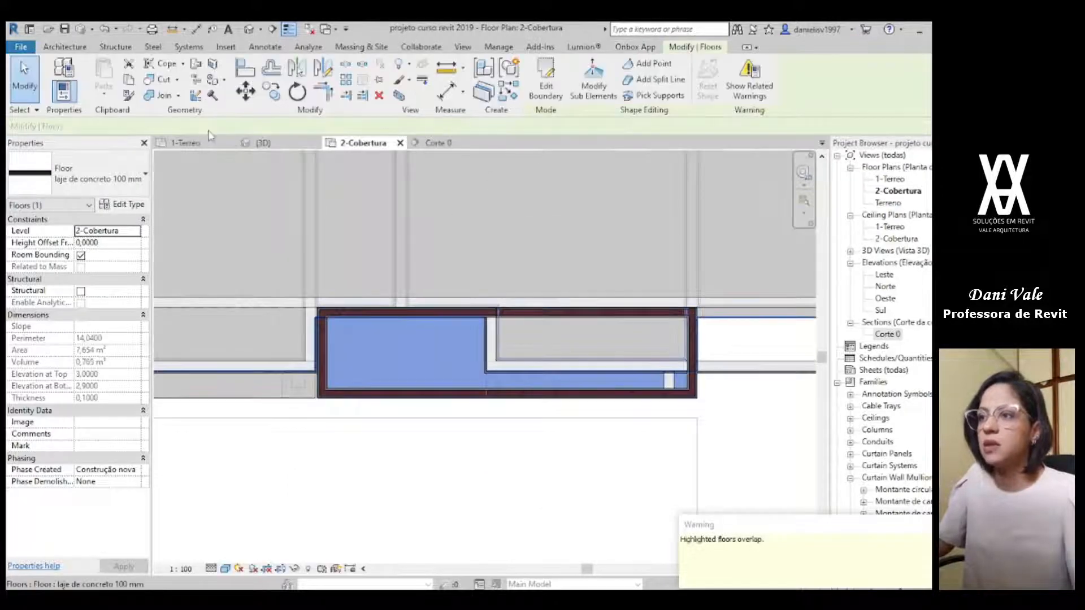
Step: Set the height offset of the raised box's slab to 0,8 in the 3D view
click(251, 145)
click(646, 490)
scroll(624, 444, up, 1)
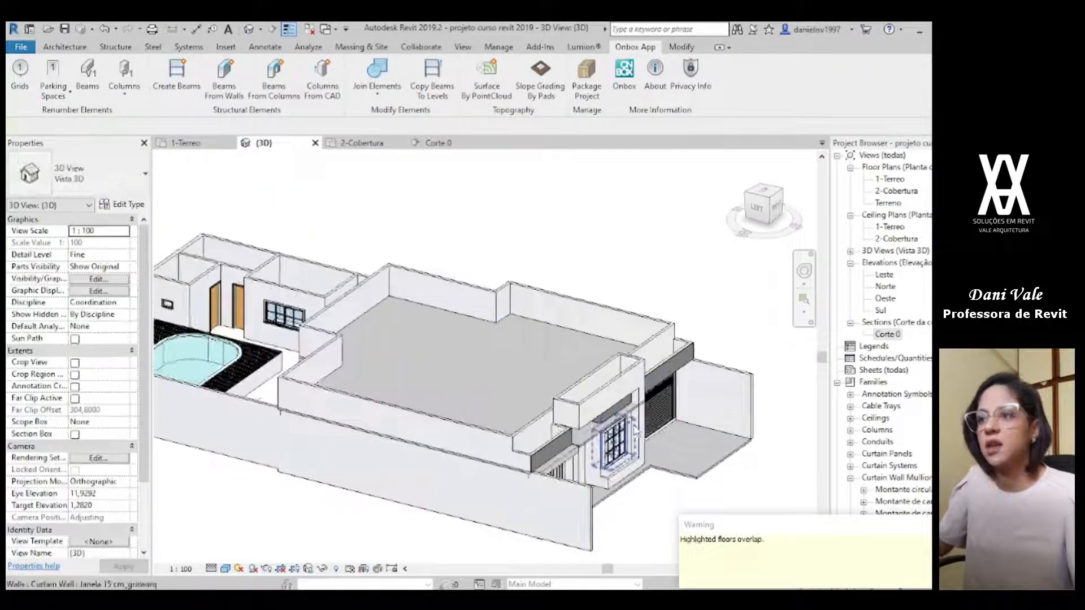
shift+middle_drag(624, 443, 541, 376)
scroll(540, 376, up, 5)
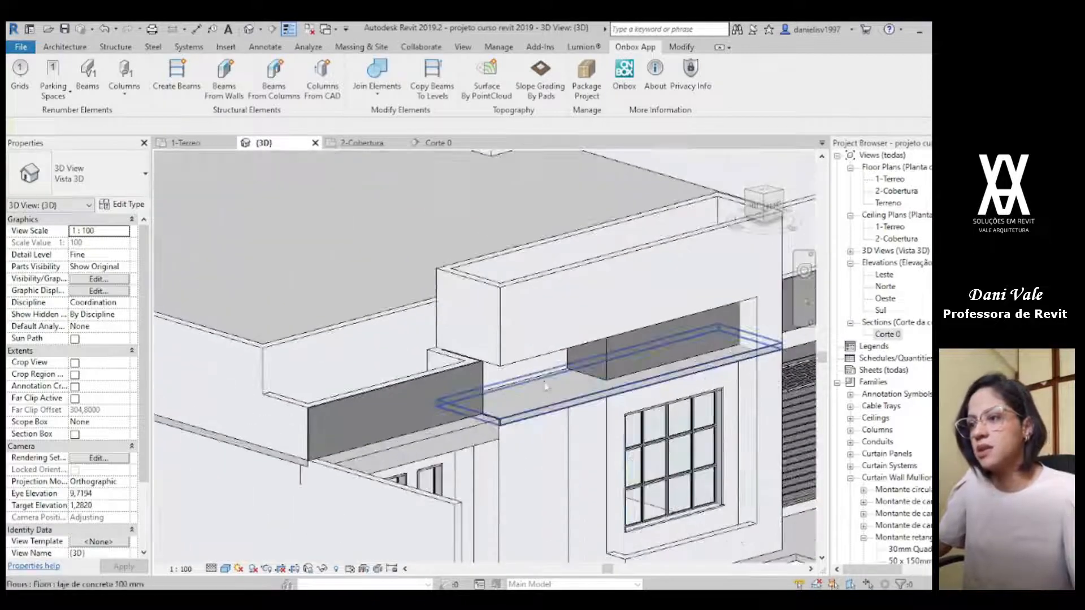
shift+middle_drag(642, 416, 260, 296)
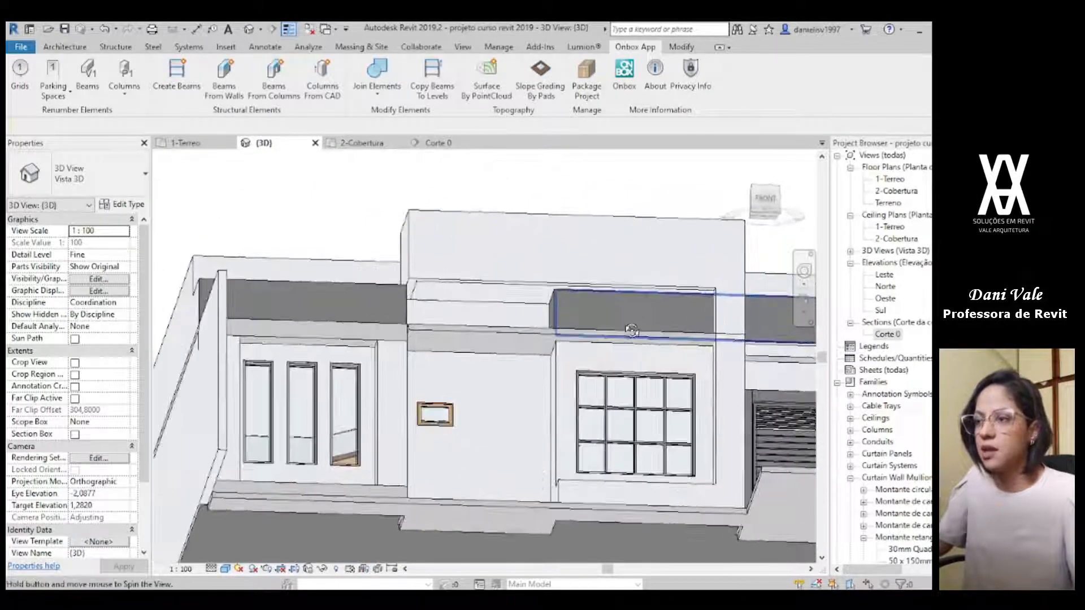
click(255, 298)
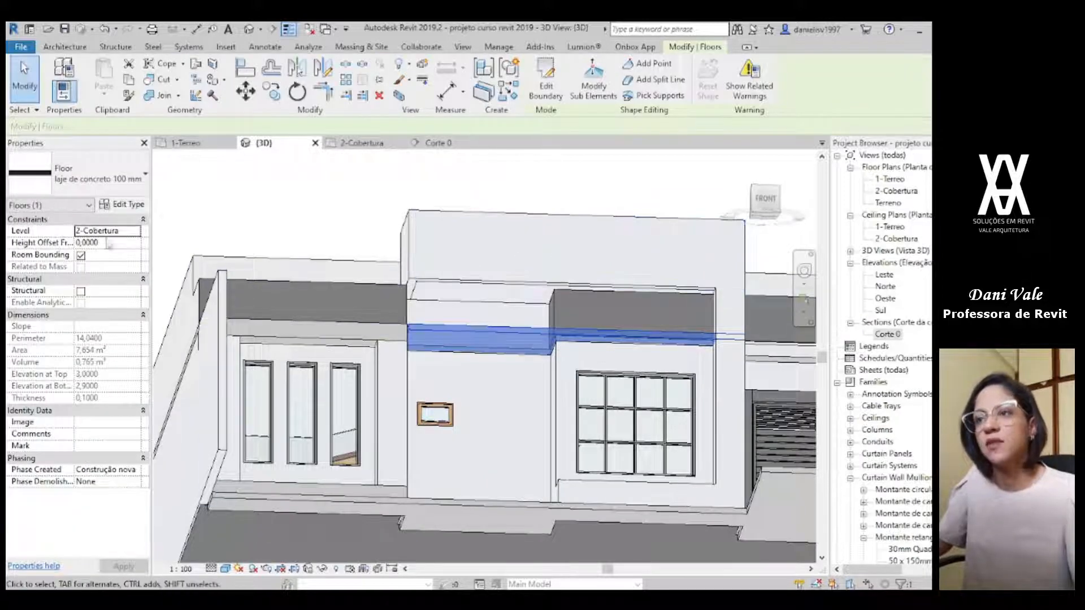
click(475, 239)
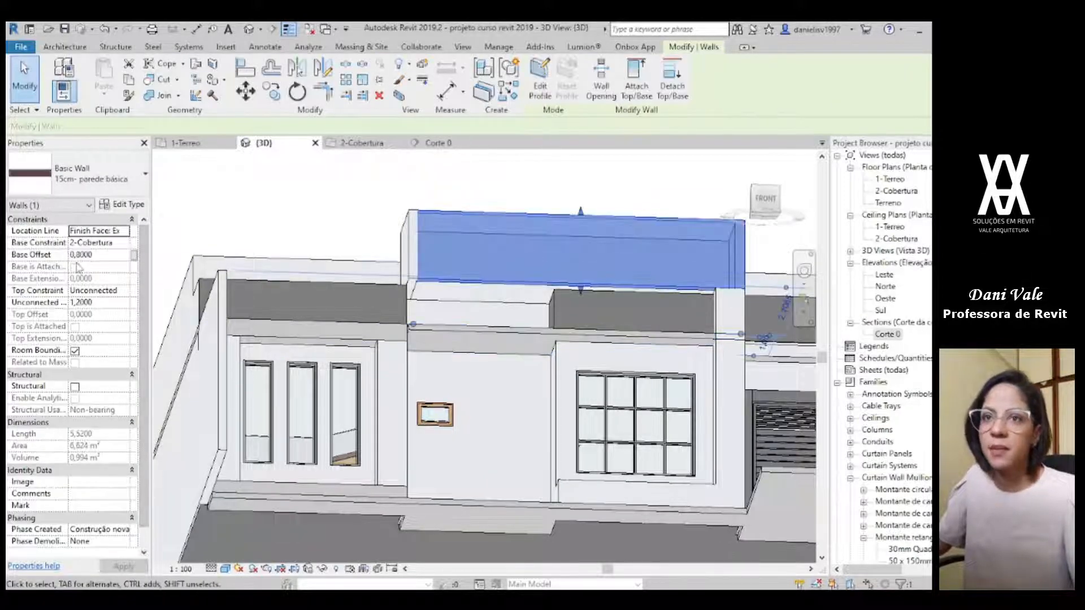
click(453, 340)
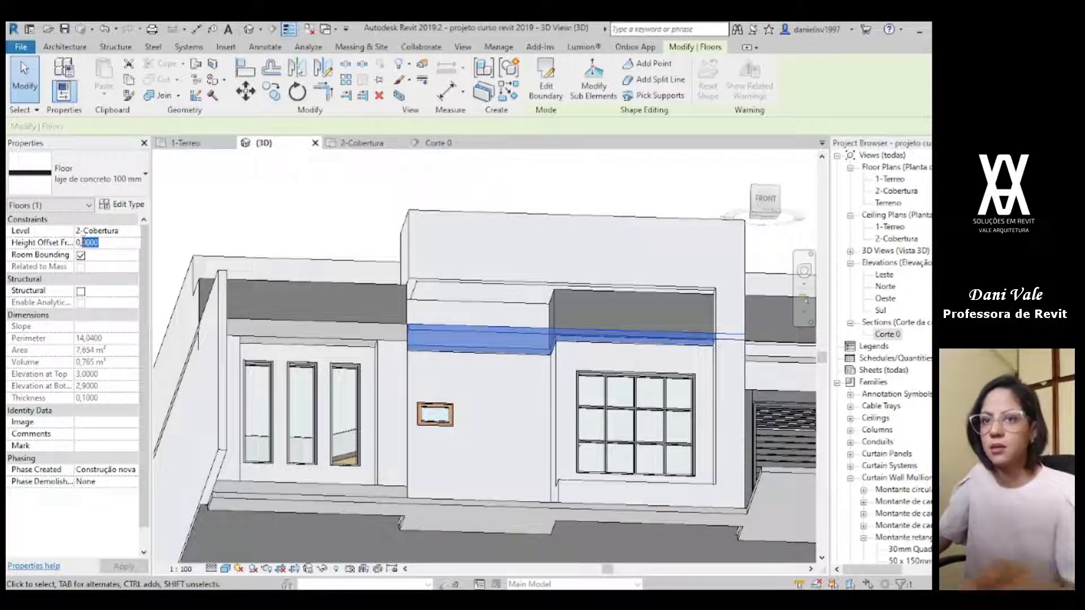
key(Return)
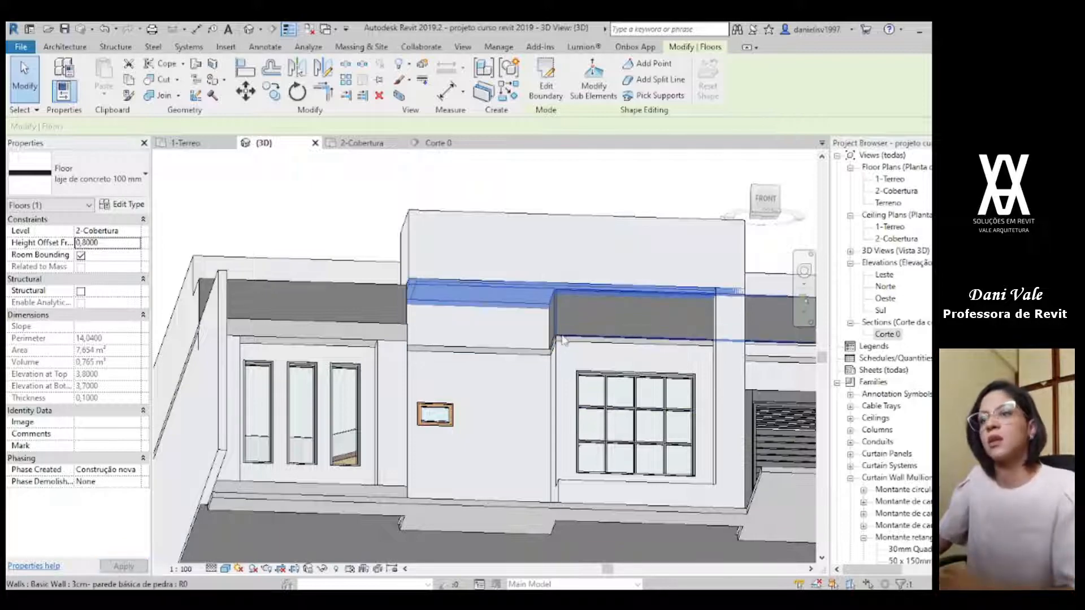
Step: Set the height offset of the raised box's slab to 0,9 so that its underside meets the base of the box walls
scroll(554, 306, up, 2)
key(Escape)
shift+middle_drag(605, 302, 531, 317)
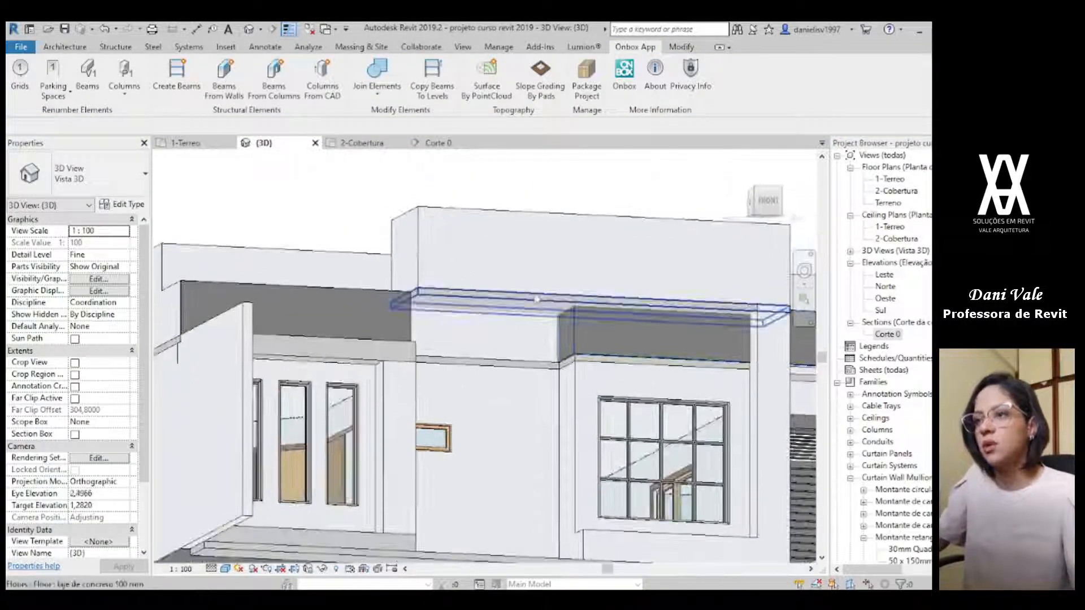
click(531, 305)
click(95, 243)
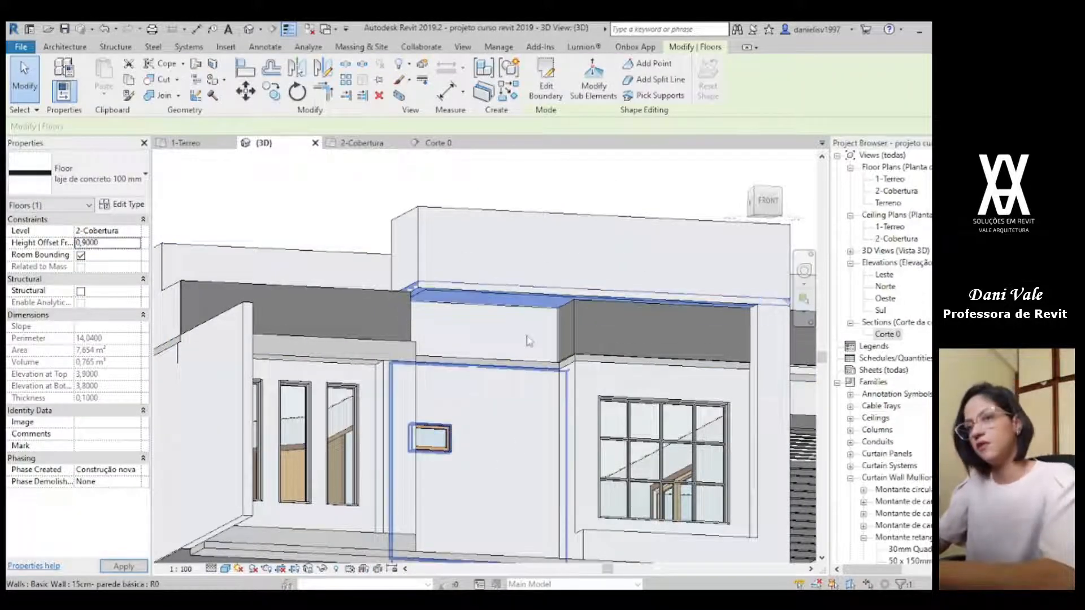
Step: Join the walls with the floors using Join Elements so that the raised box's base slab merges with its walls
click(642, 47)
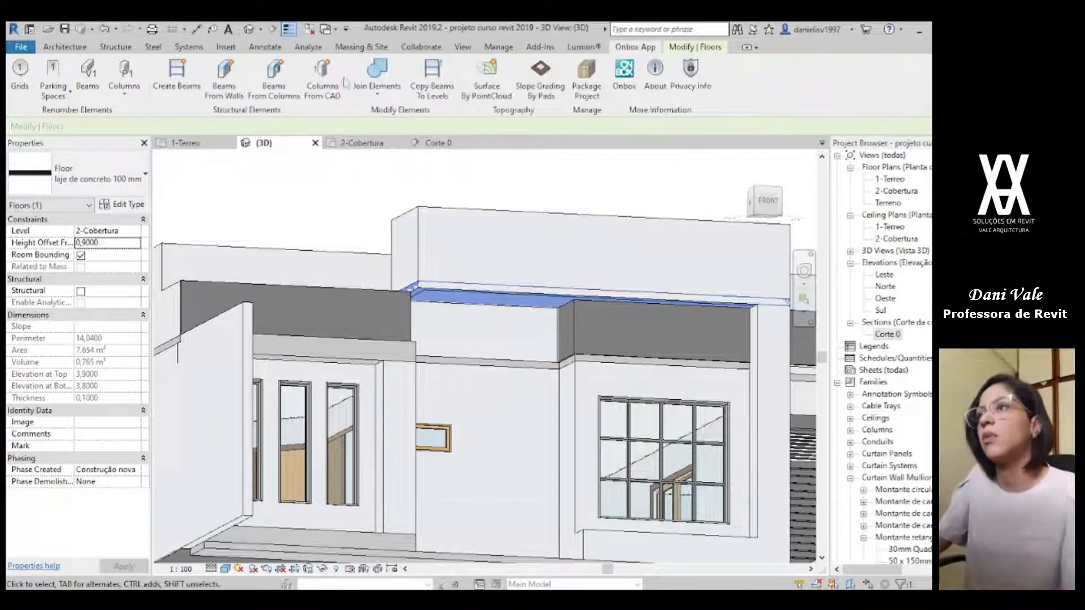
click(378, 72)
click(428, 278)
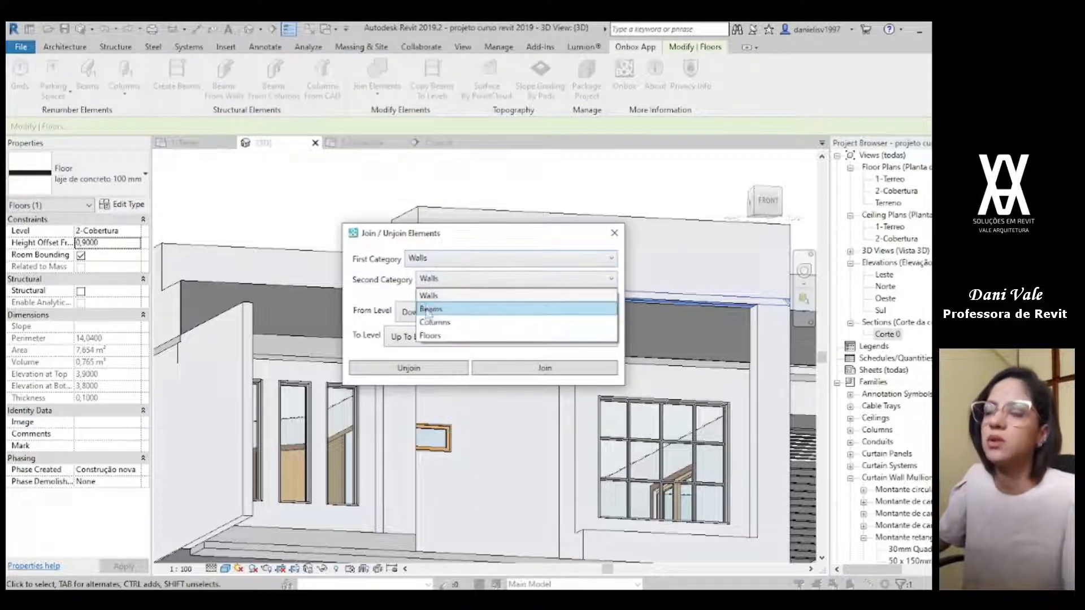
click(429, 308)
click(491, 369)
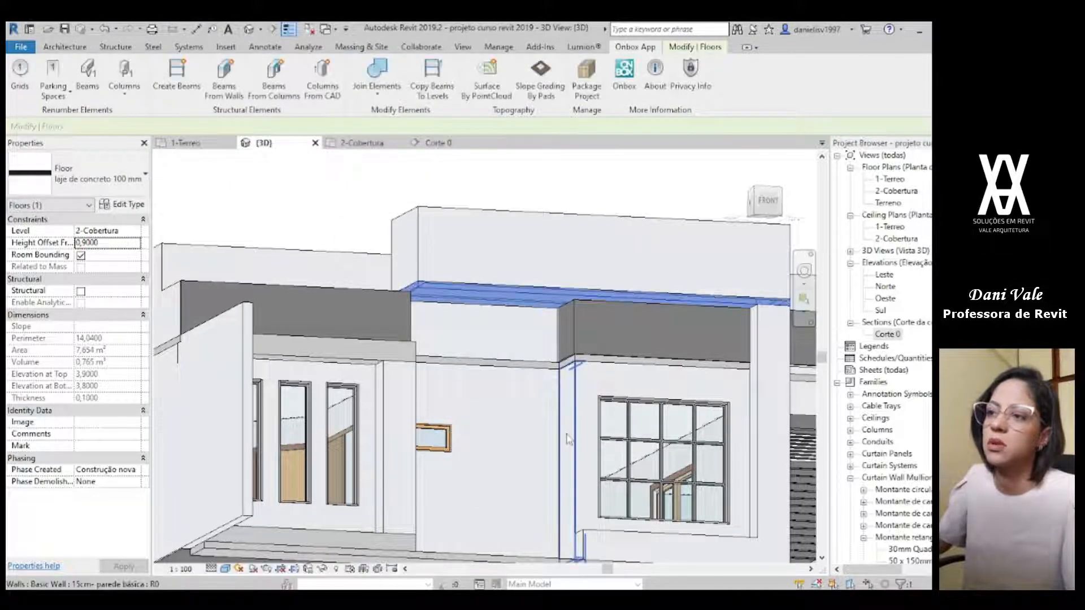
scroll(650, 449, down, 2)
middle_drag(666, 438, 496, 249)
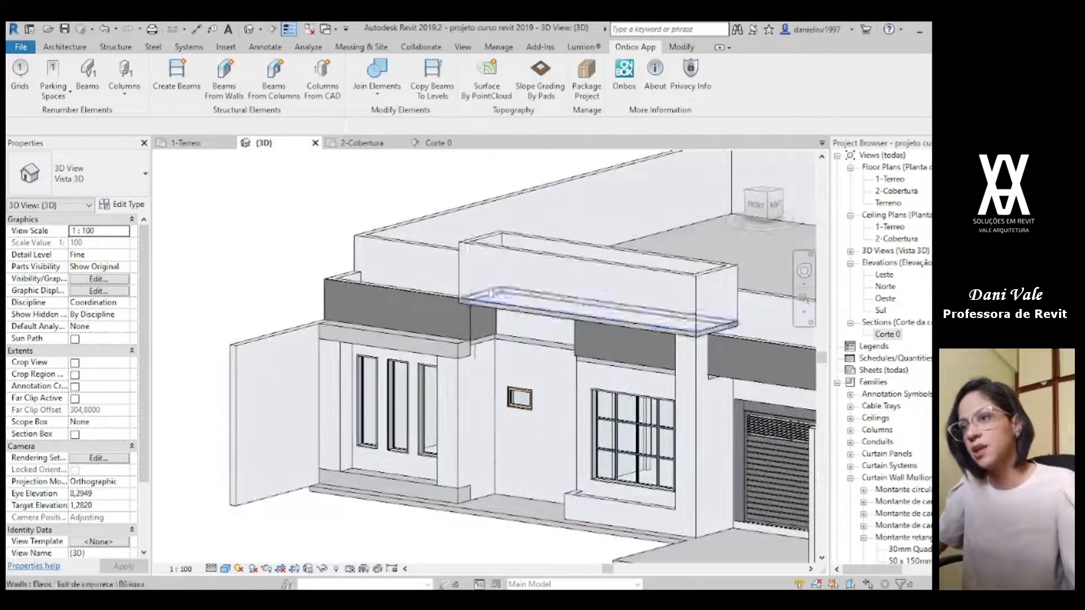
Step: Start a floor like the box's base slab, laje de concreto 100 mm, and sketch its rectangular boundary along the box's outer faces in plan 2-Cobertura
click(504, 265)
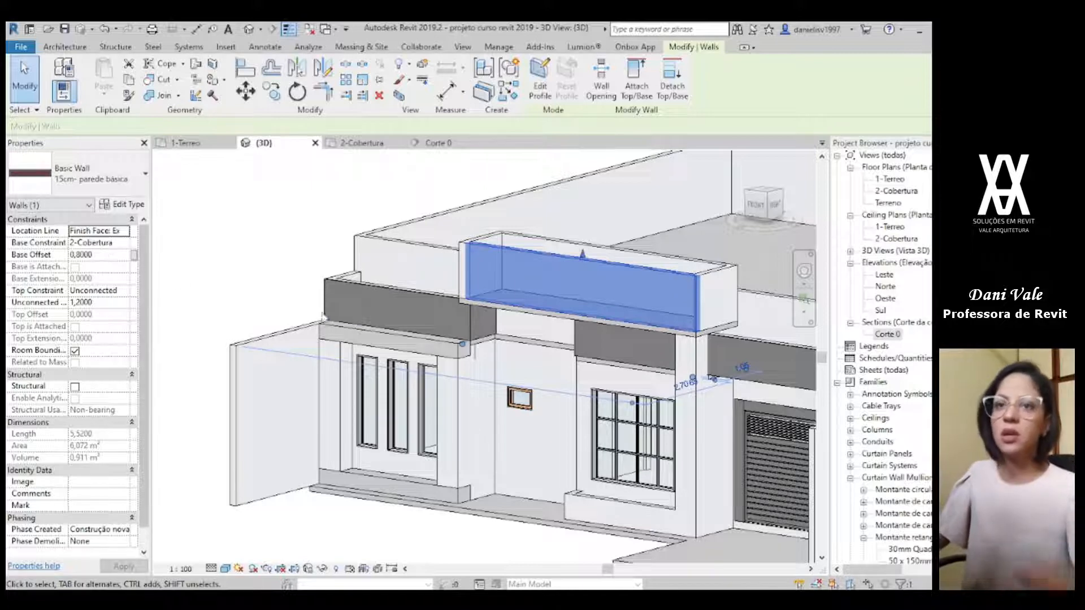
click(298, 317)
click(482, 307)
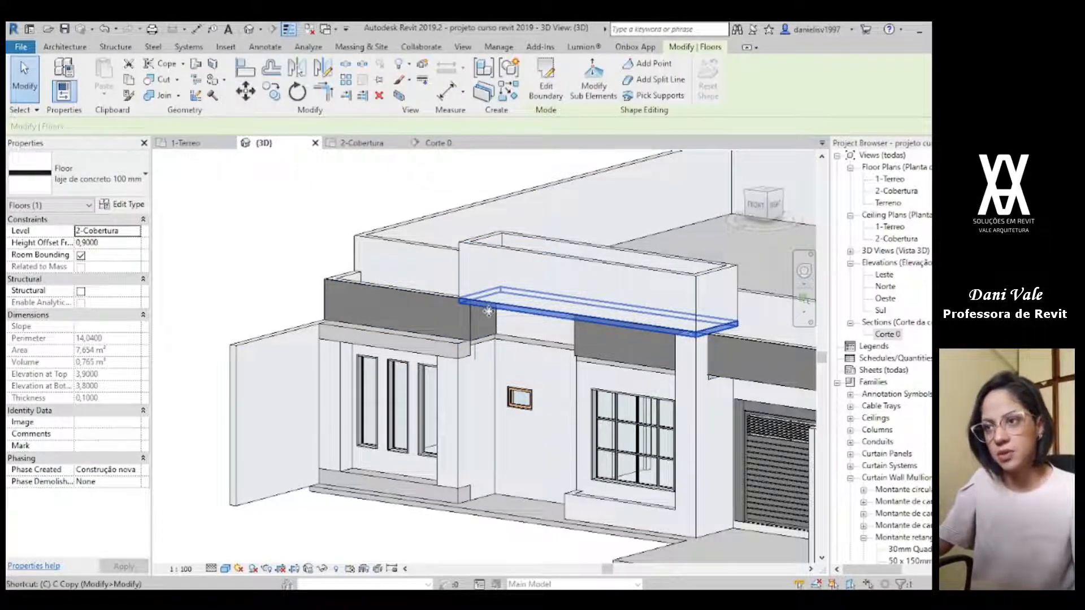
double_click(489, 311)
click(361, 143)
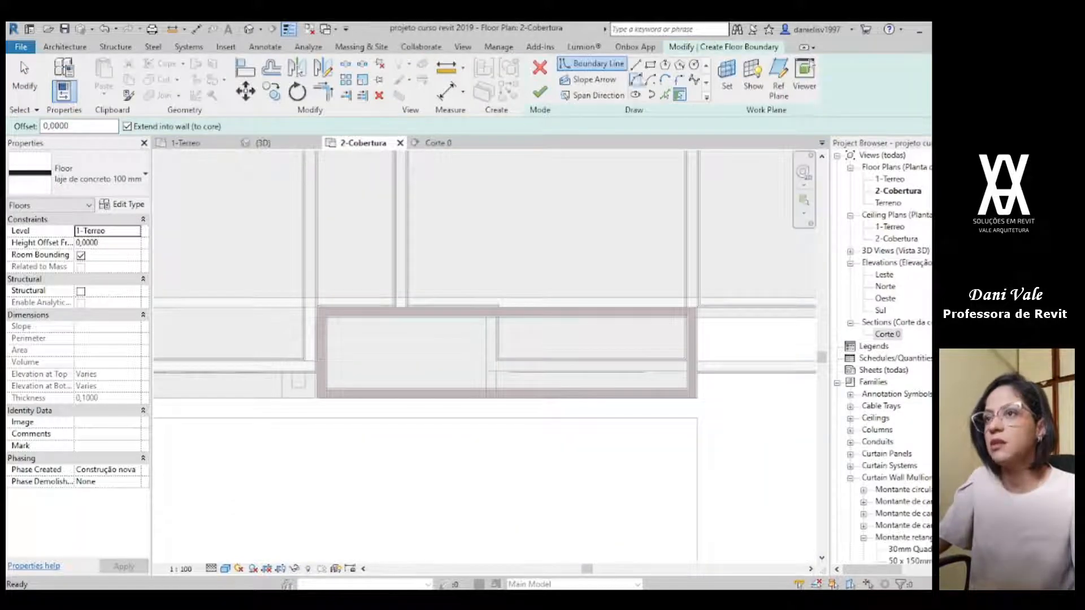
click(651, 65)
scroll(318, 402, up, 4)
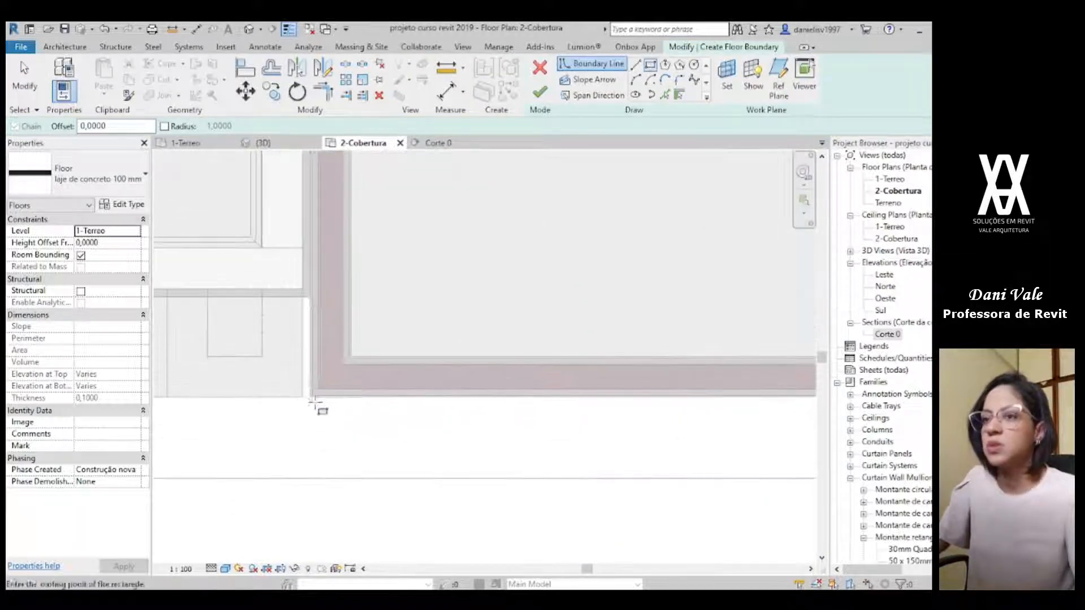
click(311, 399)
scroll(577, 331, down, 2)
middle_drag(815, 316, 229, 472)
middle_drag(785, 362, 143, 359)
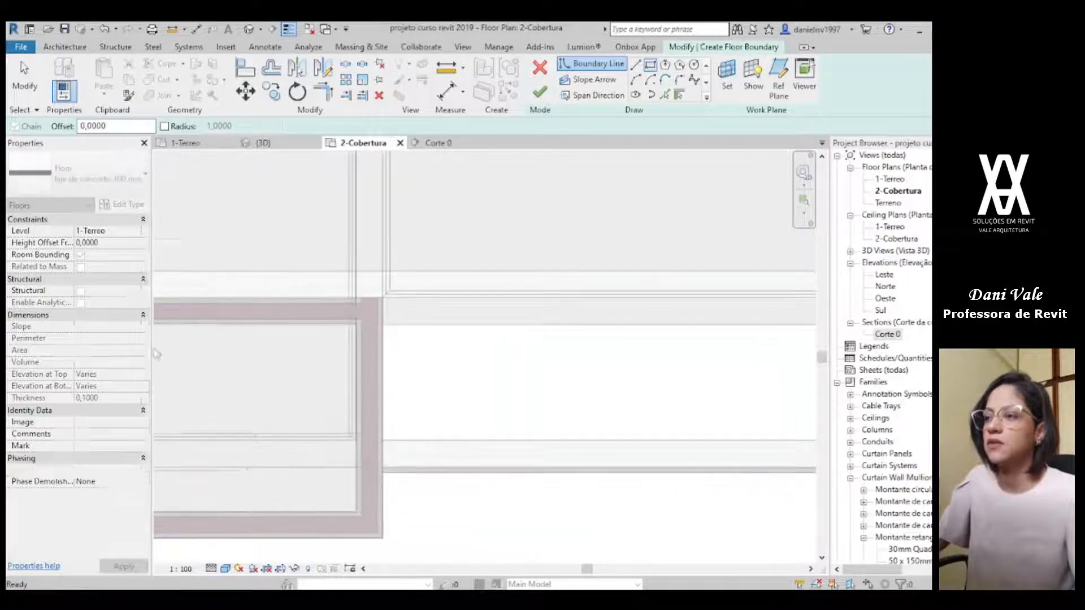
scroll(317, 323, up, 2)
scroll(390, 298, up, 1)
click(462, 277)
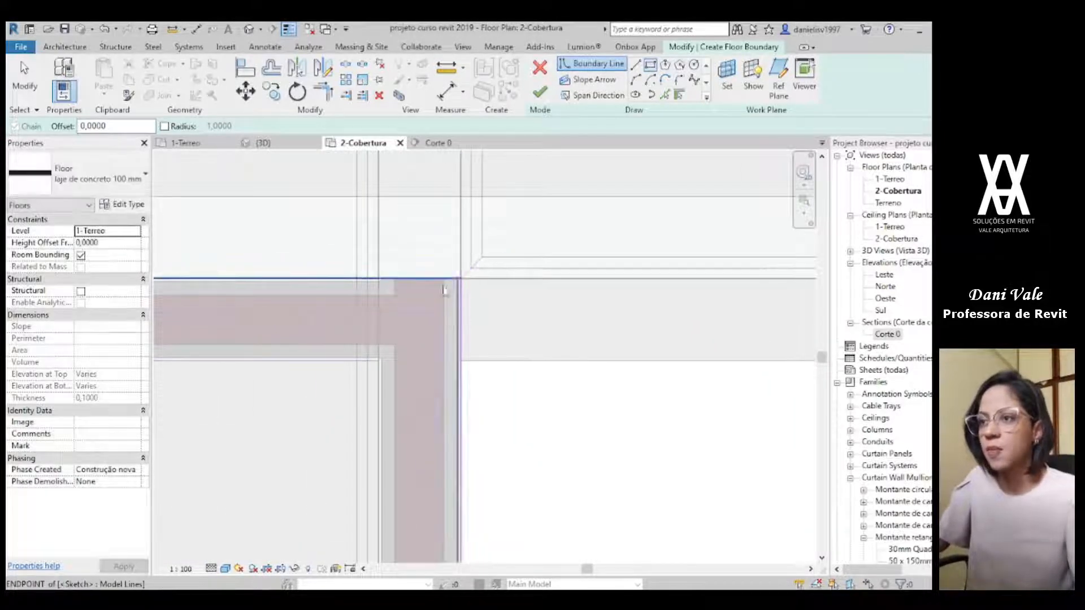
key(Escape)
Step: Place the box's closing slab on level 2-Cobertura with a height offset of 2,0 and finish it
middle_drag(300, 317, 515, 327)
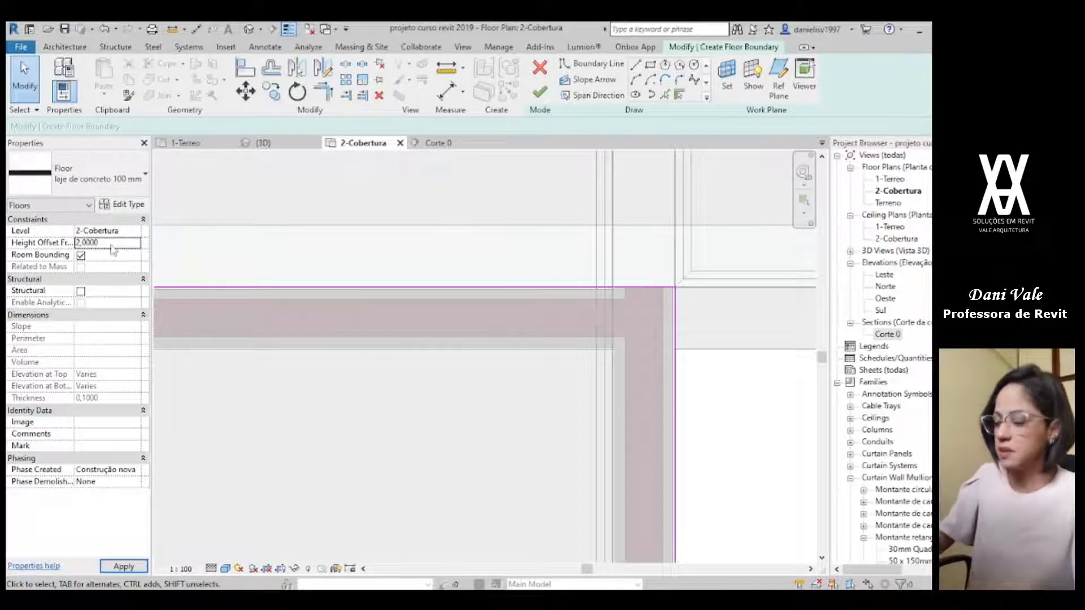
click(540, 92)
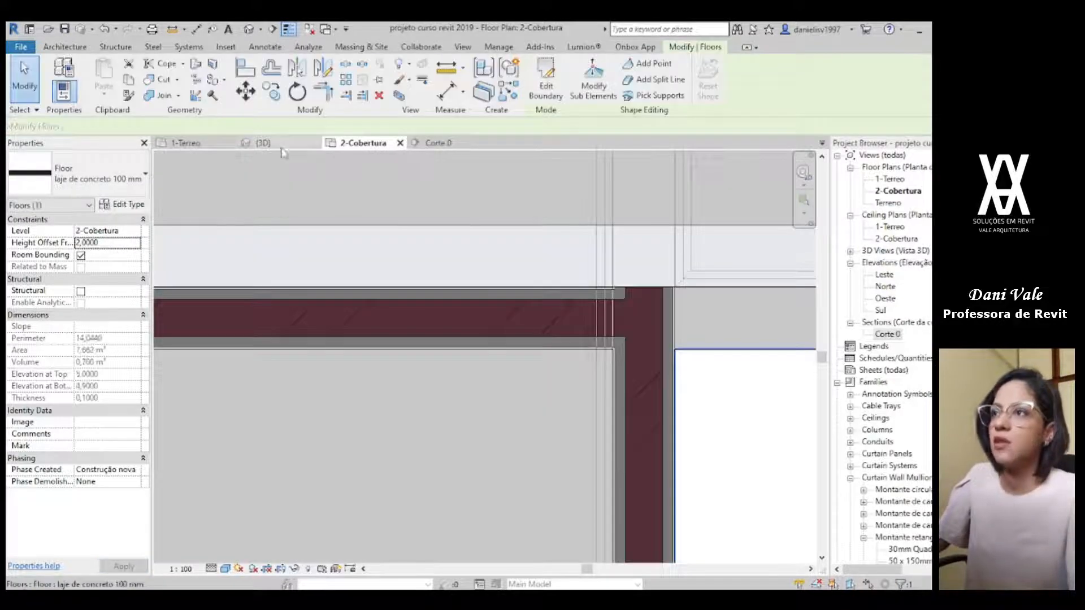
click(263, 143)
scroll(551, 285, up, 3)
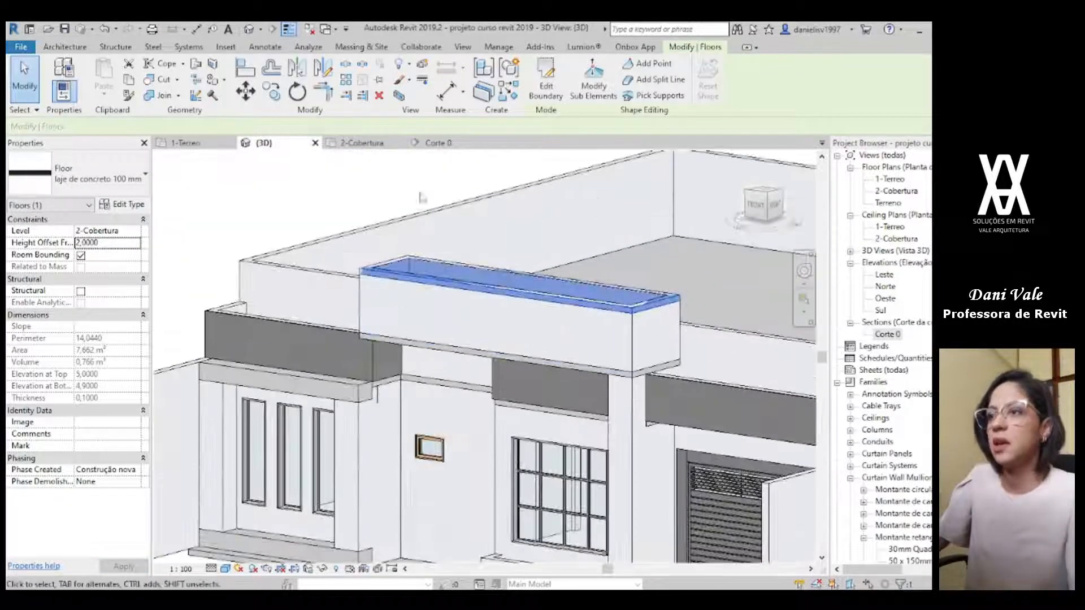
key(Escape)
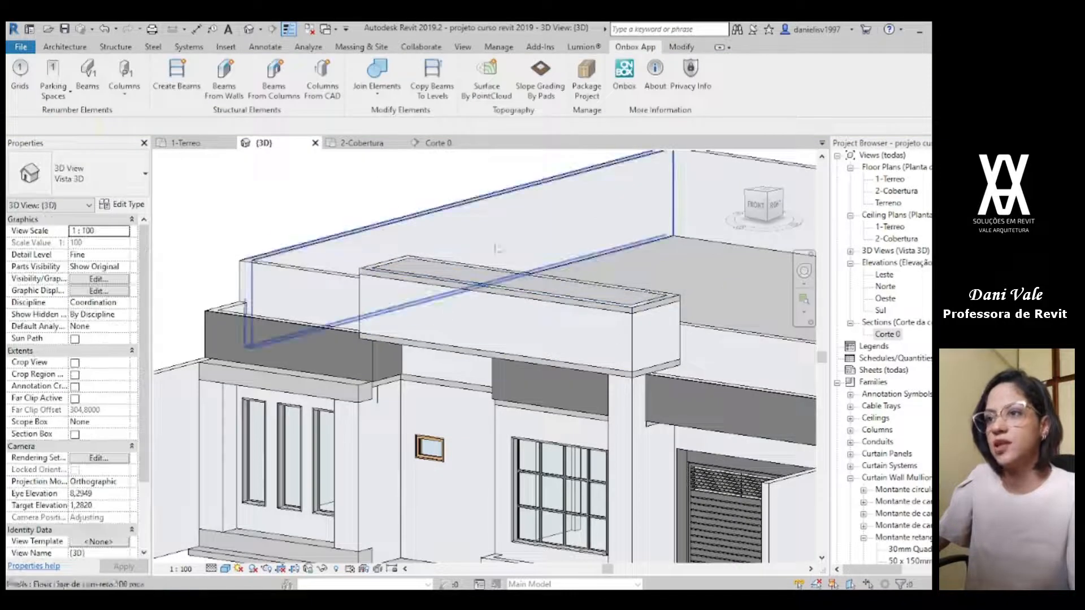
Step: Join walls with floors from level 1-Terreo up to 2-Cobertura so that the box's top slab merges with its walls
click(376, 73)
click(433, 279)
click(433, 295)
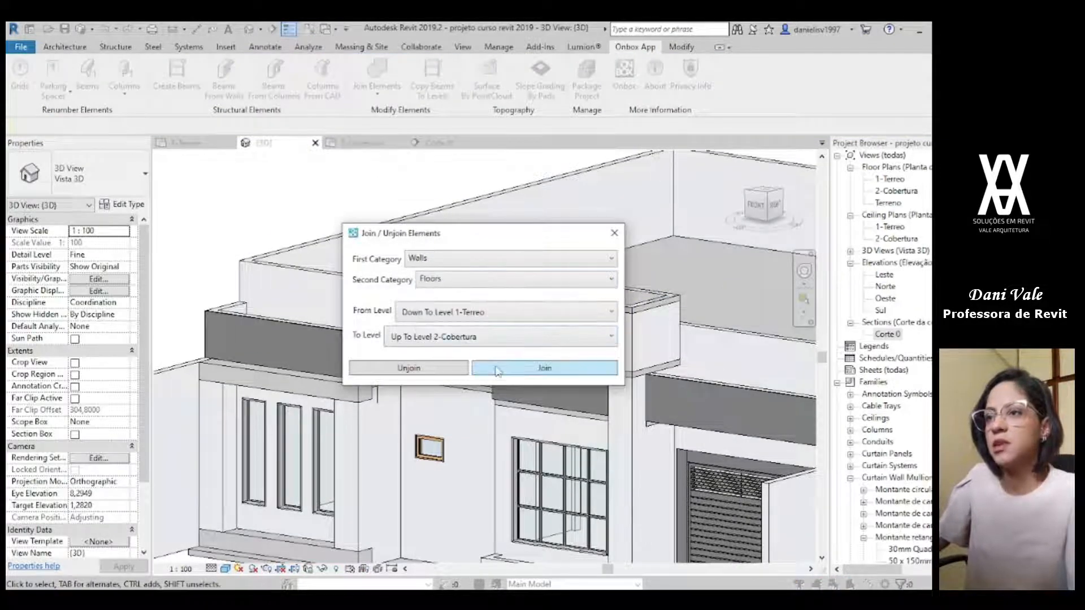
click(497, 371)
scroll(474, 296, down, 3)
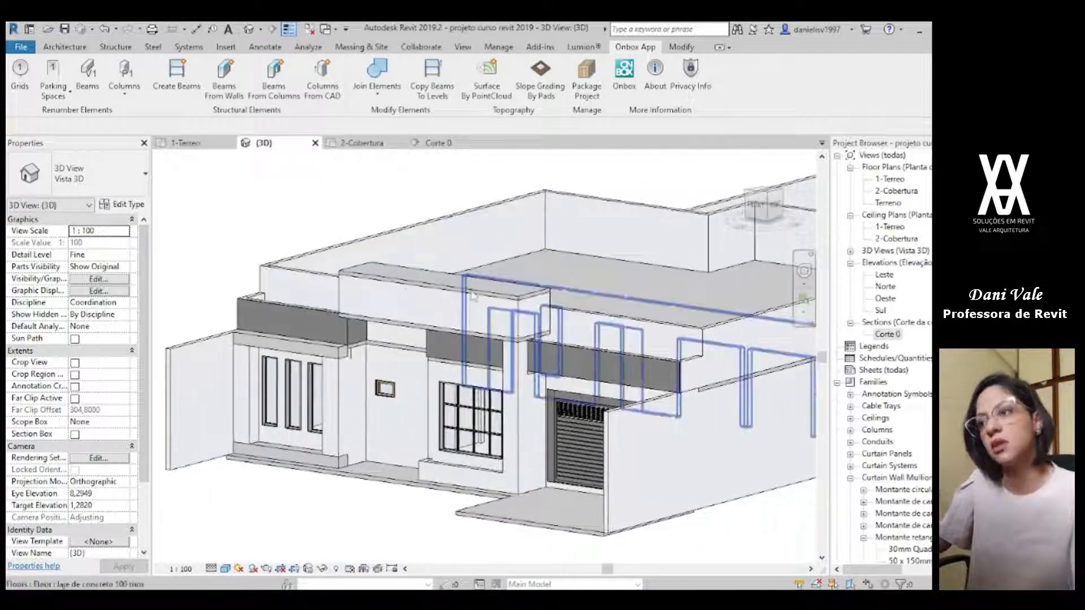
shift+middle_drag(421, 438, 438, 298)
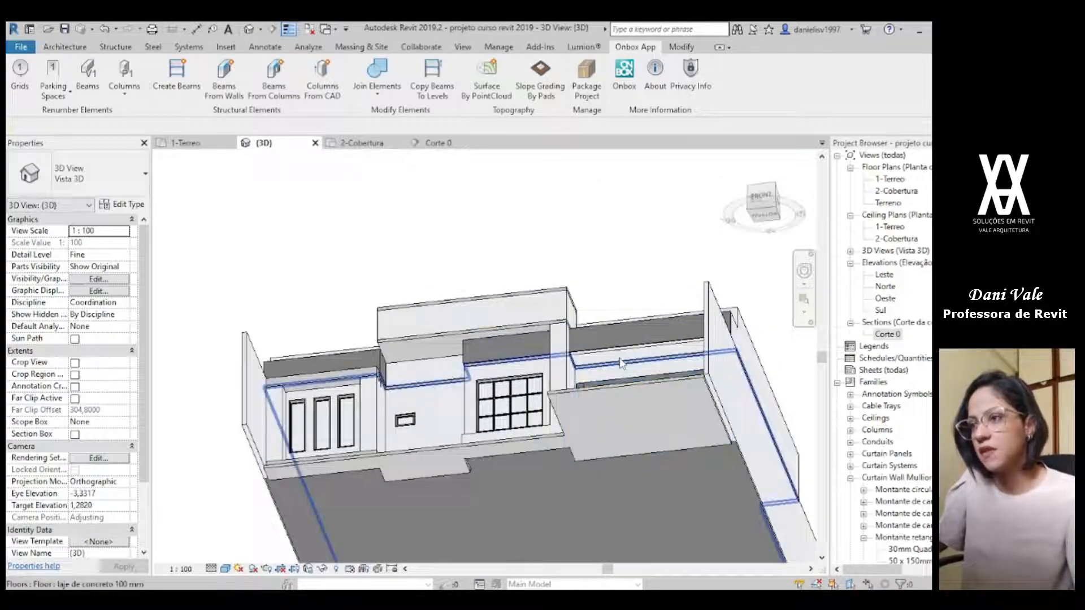
Step: Start another laje de concreto 100 mm floor and sketch its rectangular boundary above the garage, from the outer side wall to the raised box's rear corner
scroll(620, 362, up, 4)
shift+middle_drag(515, 363, 485, 334)
click(441, 354)
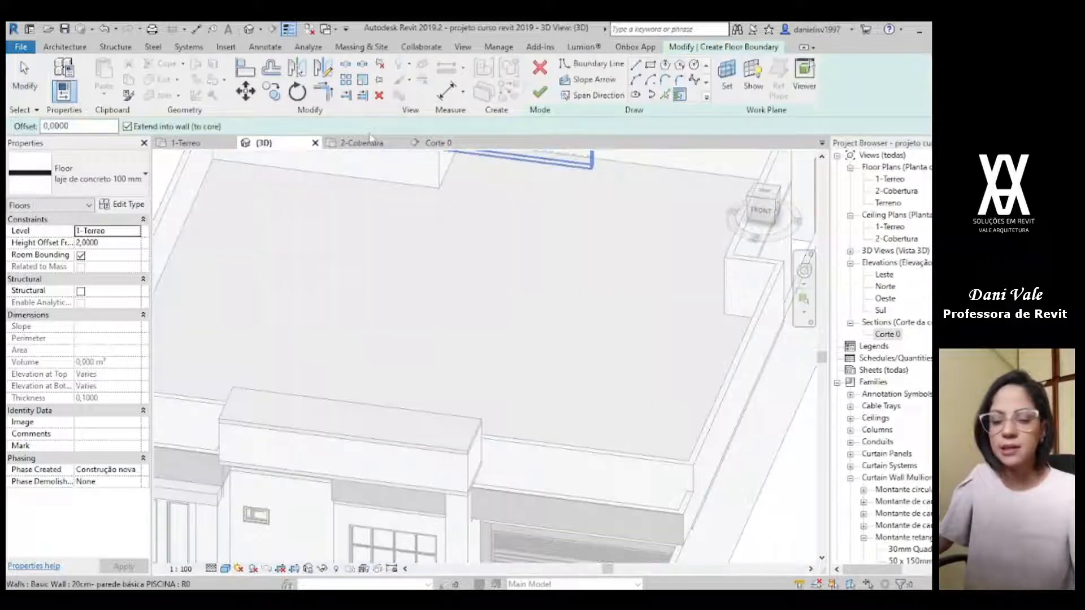
click(327, 146)
middle_drag(653, 291, 547, 258)
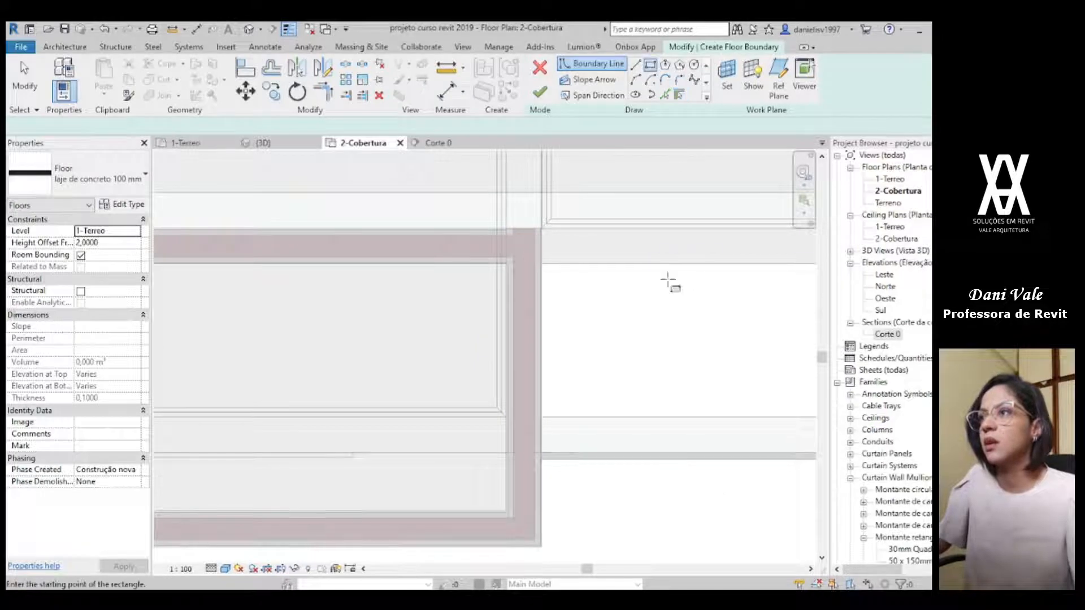
scroll(681, 276, down, 1)
middle_drag(630, 299, 255, 230)
scroll(362, 246, down, 3)
scroll(600, 291, up, 2)
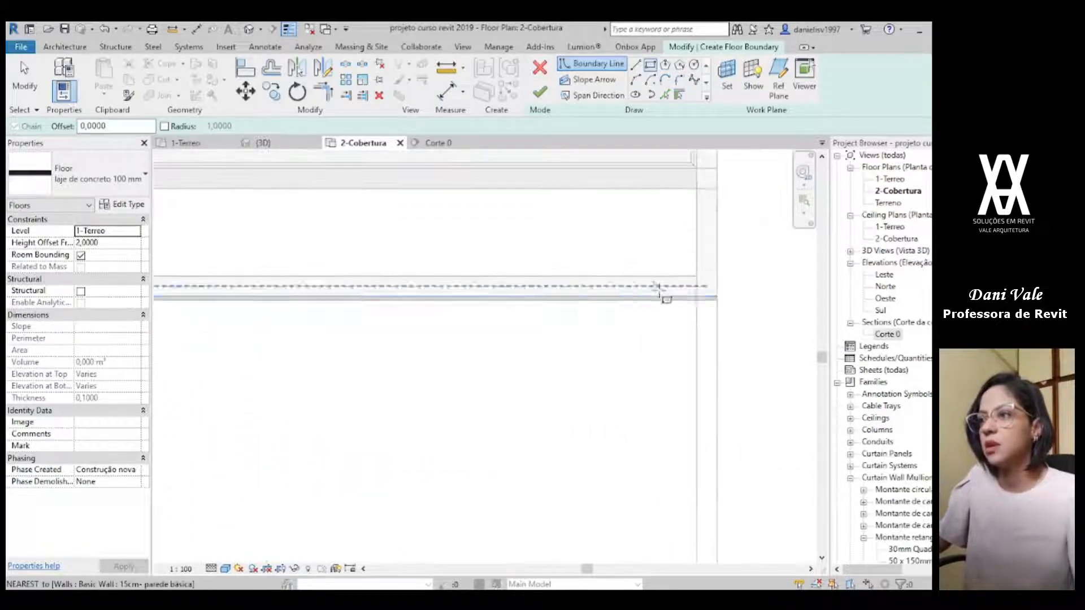
click(718, 296)
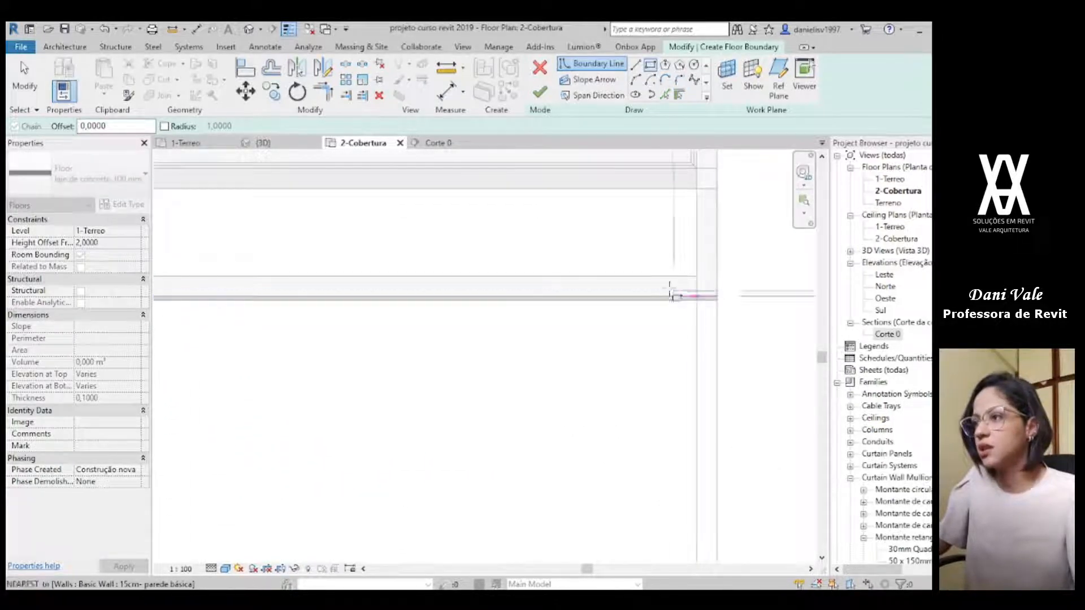
scroll(653, 283, down, 1)
middle_drag(453, 273, 667, 332)
scroll(436, 298, up, 3)
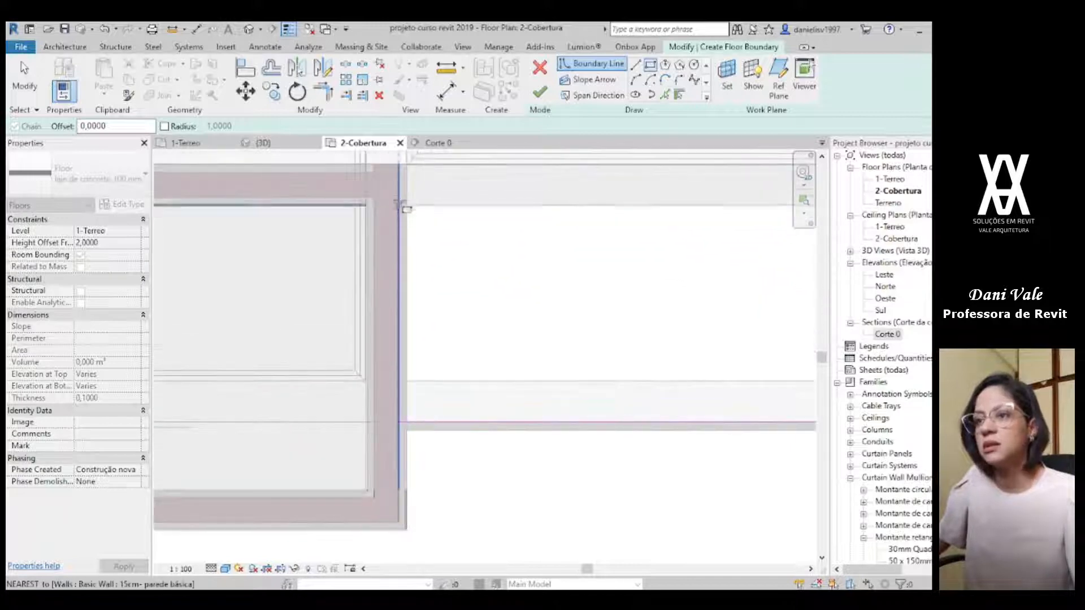
click(407, 165)
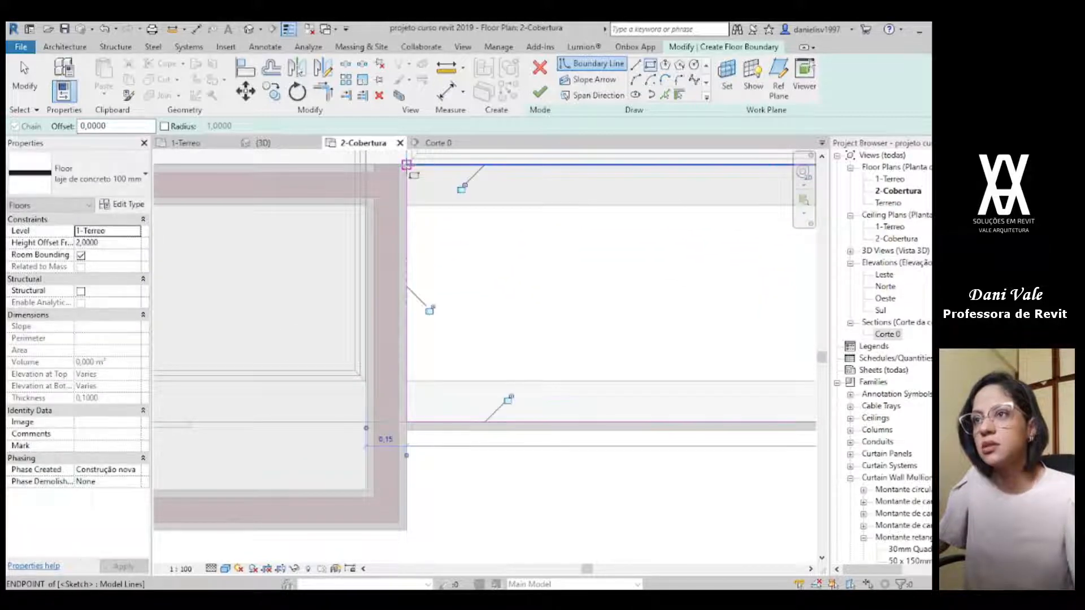
key(Escape)
Step: Try shifting the garage slab's front boundary line to the outer face of the thin stone wall
scroll(415, 440, up, 2)
click(417, 418)
drag(417, 418, 424, 429)
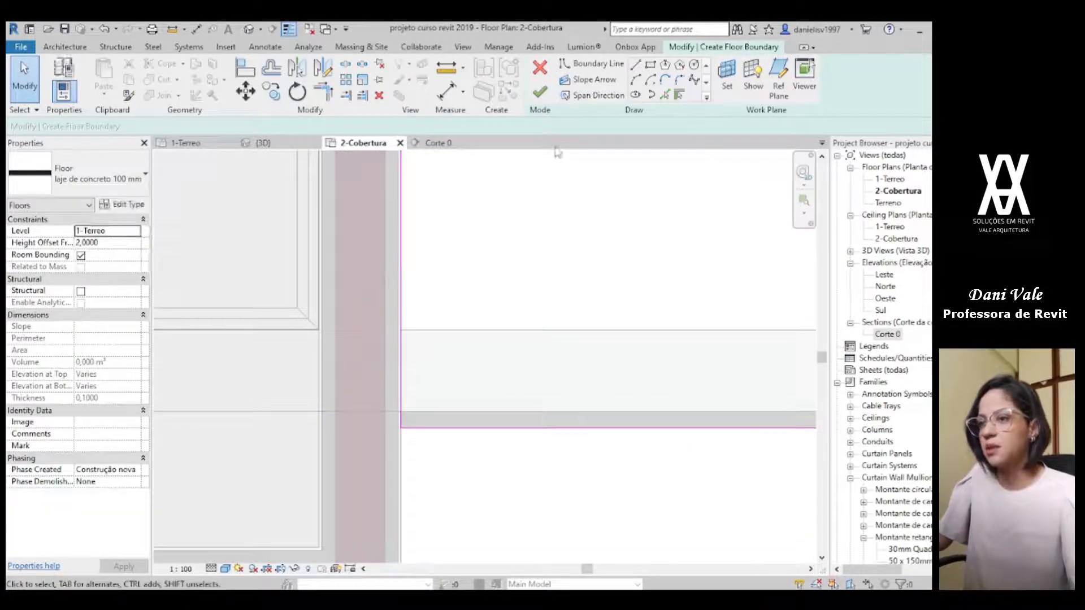
click(478, 429)
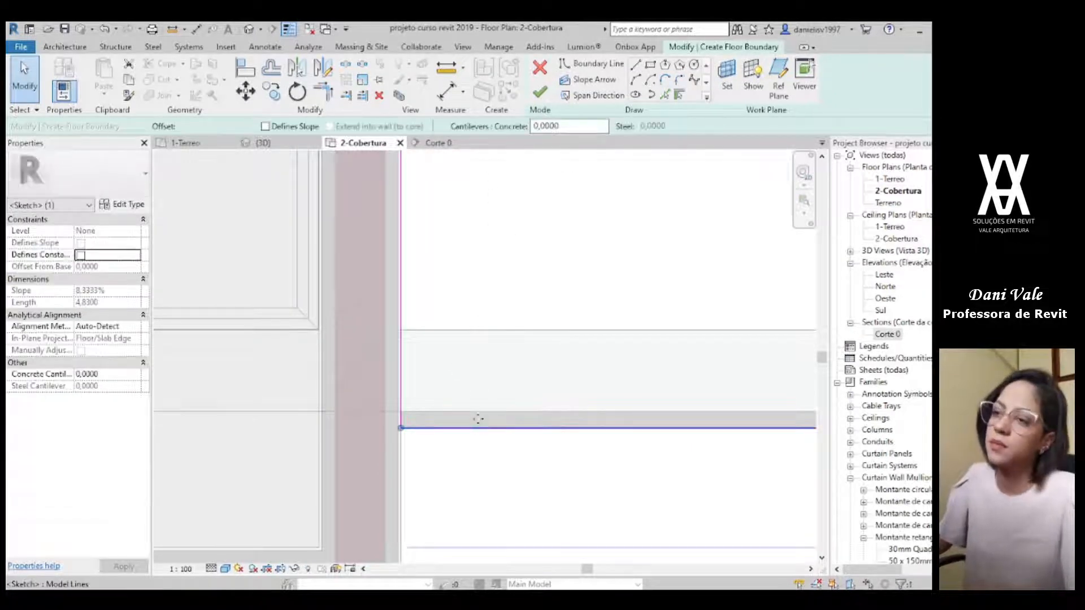
scroll(539, 354, down, 2)
scroll(539, 354, down, 2)
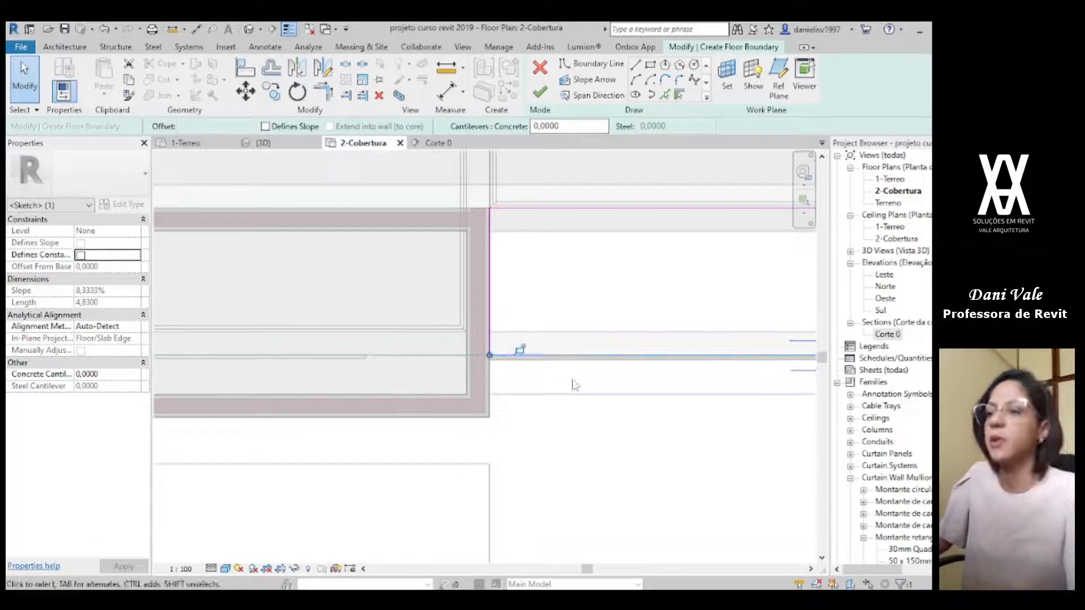
click(574, 385)
Step: Set the garage slab's level to 2-Cobertura and its height offset to 0, and finish the floor
scroll(574, 354, down, 1)
middle_drag(595, 340, 353, 364)
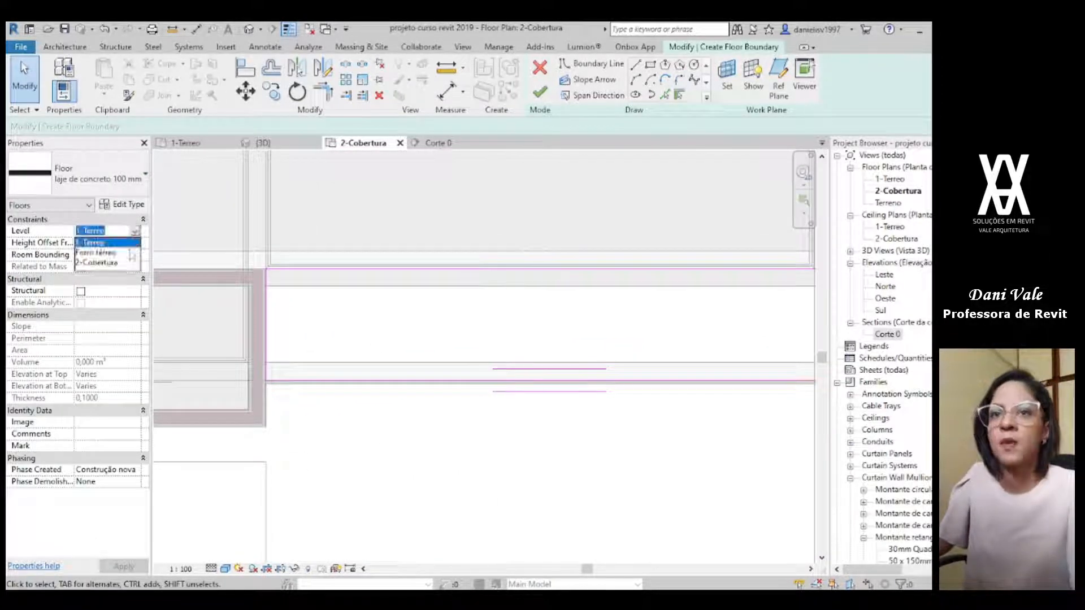
click(107, 263)
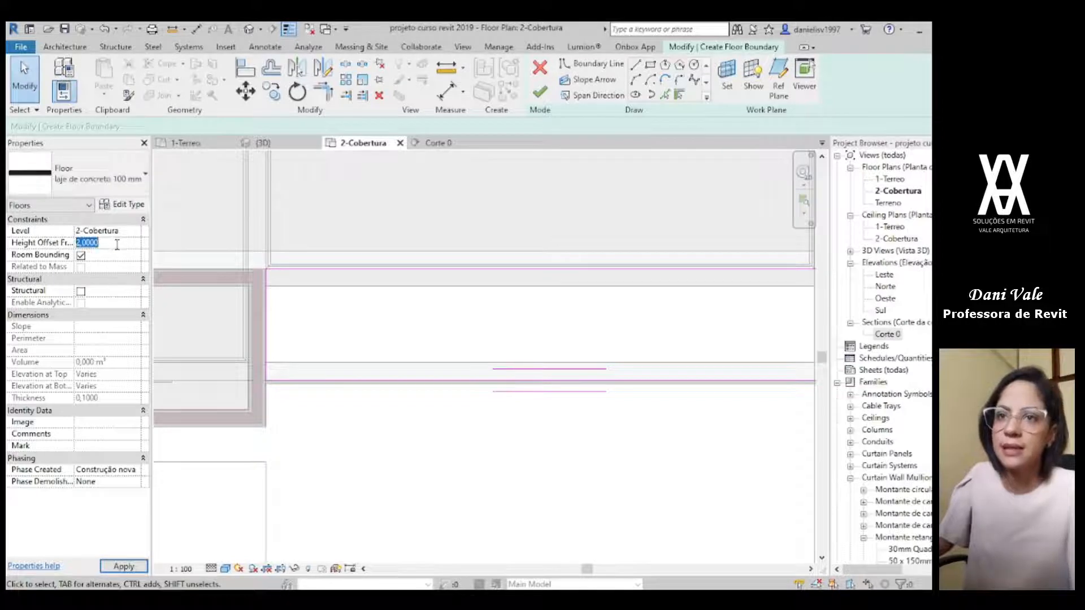
text(0)
click(540, 92)
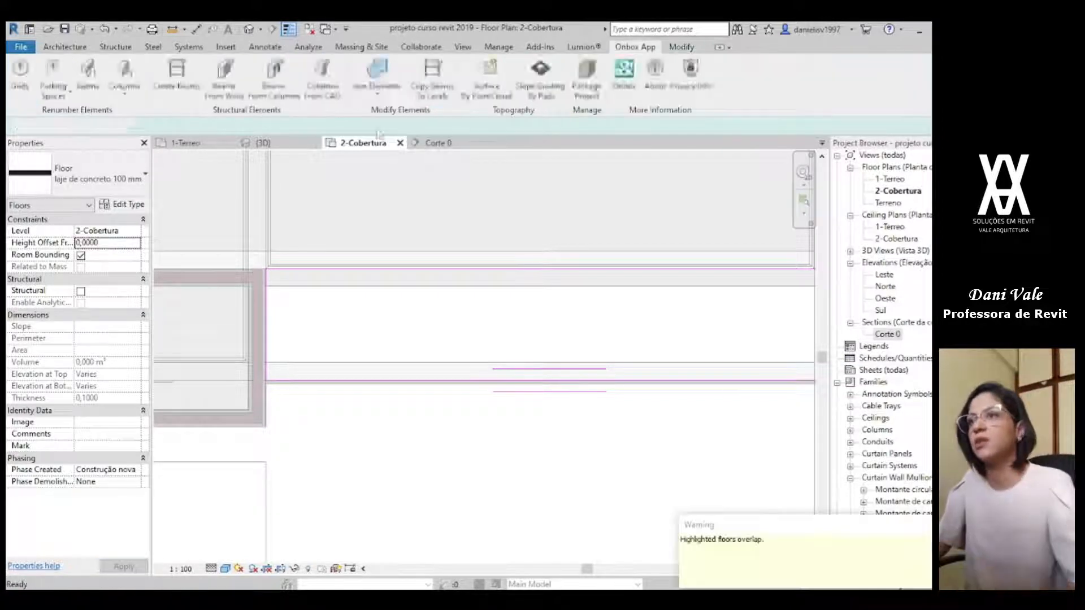
click(564, 321)
Step: Set the height offset of the garage slab to 0,1 in the 3D view
click(260, 143)
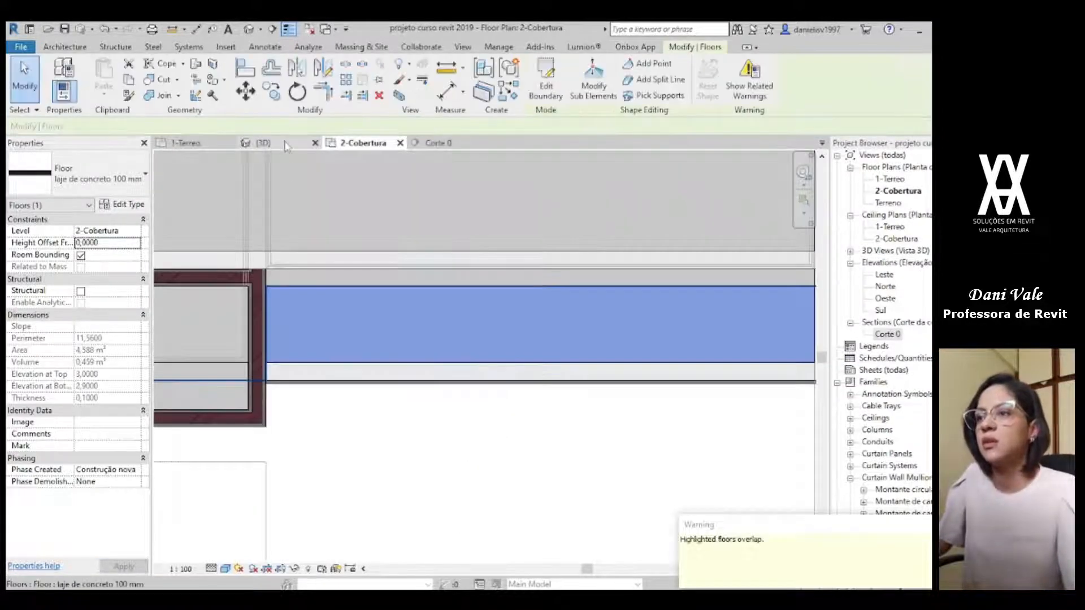
shift+middle_drag(605, 517, 525, 517)
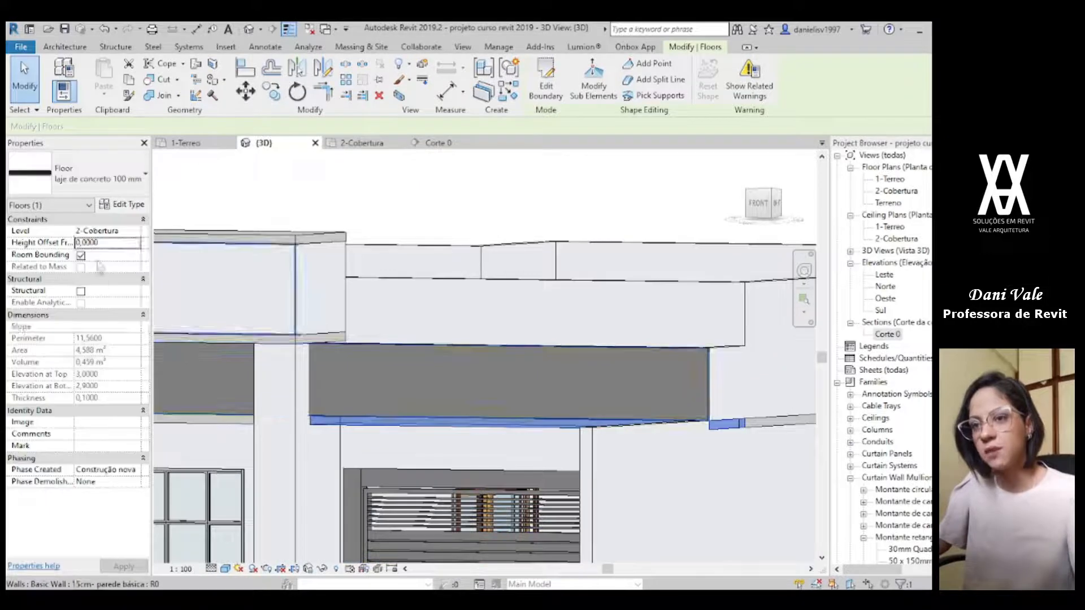
click(106, 243)
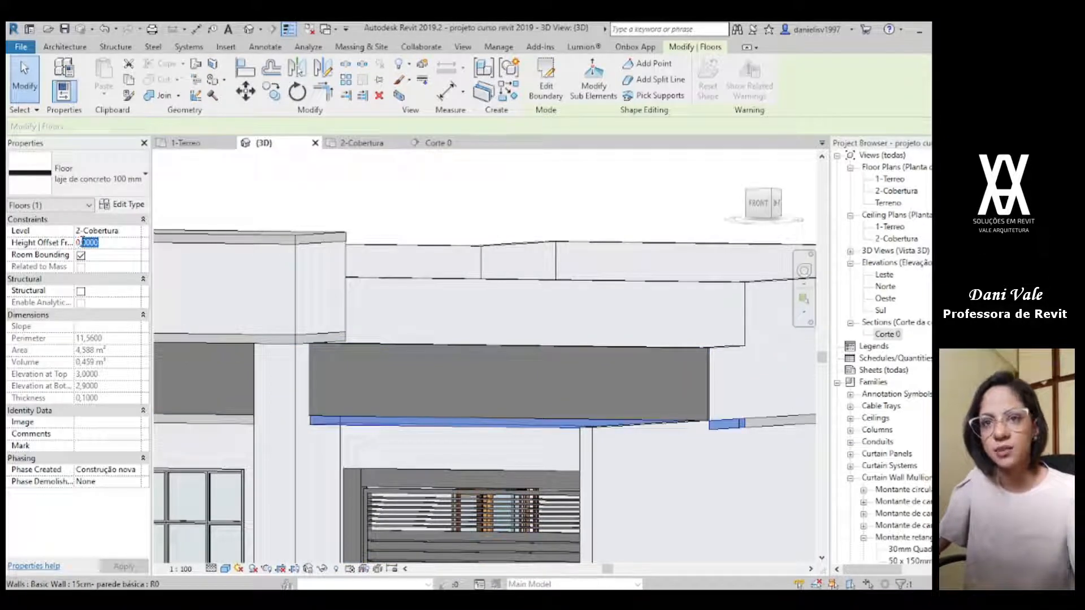
text(0,1)
key(Return)
key(Escape)
Step: Examine in 3D how the new garage slab meets the roof slab and the base of the stone wall
shift+middle_drag(448, 456, 363, 459)
click(363, 459)
scroll(363, 459, up, 5)
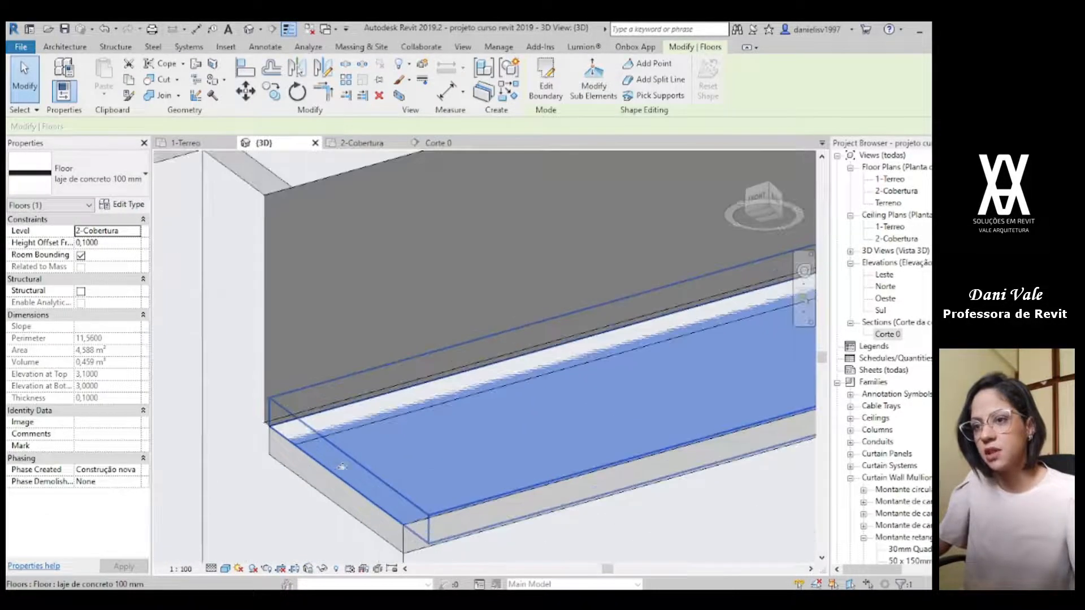
middle_drag(499, 432, 509, 401)
key(Escape)
click(361, 416)
scroll(361, 415, down, 2)
shift+middle_drag(361, 414, 343, 433)
key(Escape)
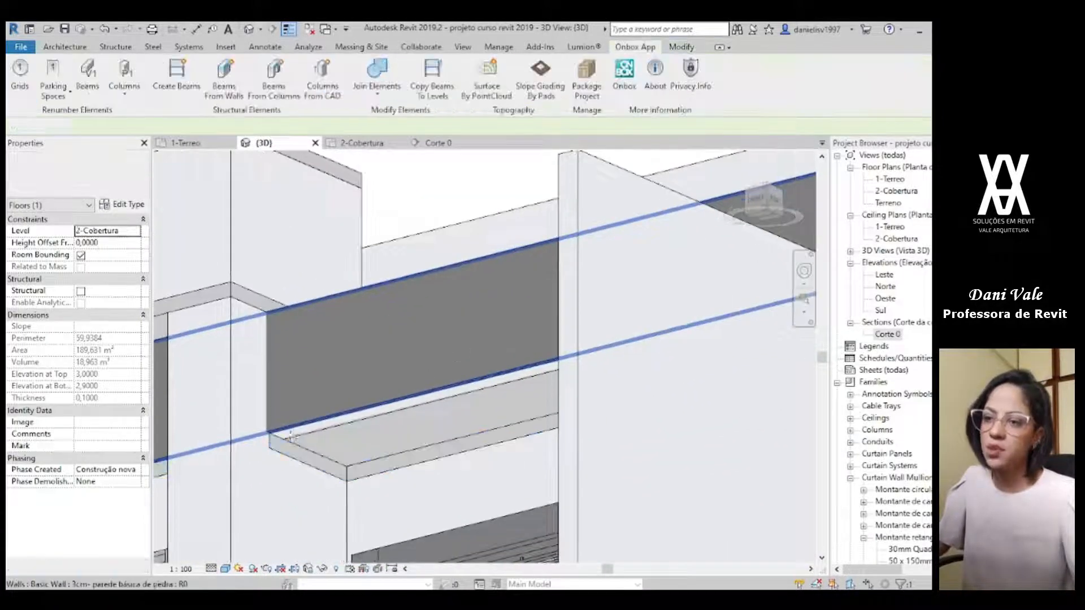
scroll(334, 446, up, 2)
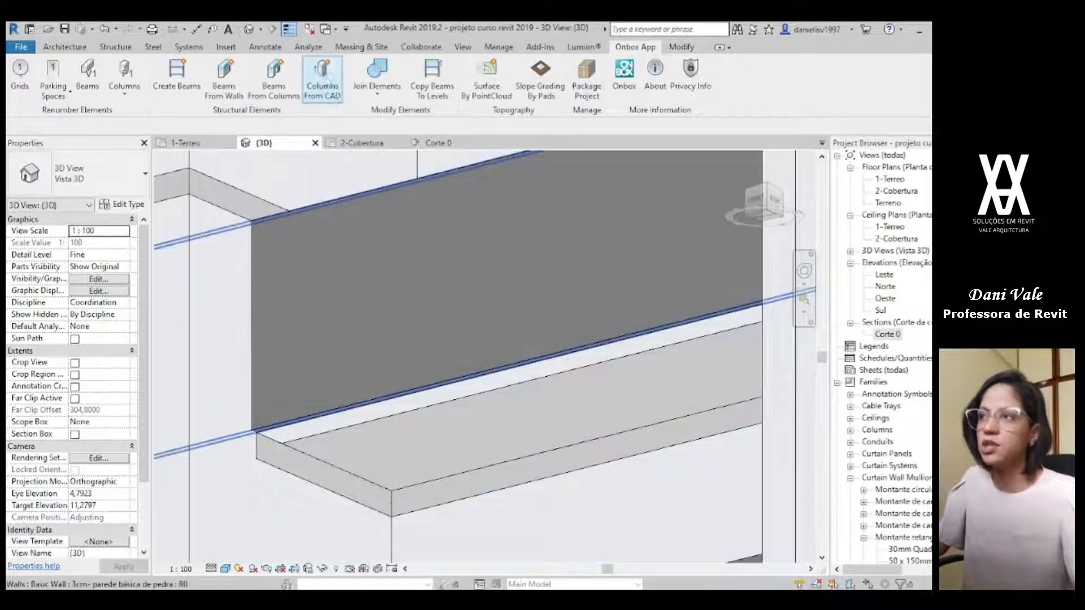
Step: Join the garage slab with the stone wall and the wall behind it where they meet at the slab's inner edge
click(394, 78)
click(476, 286)
click(450, 334)
click(480, 371)
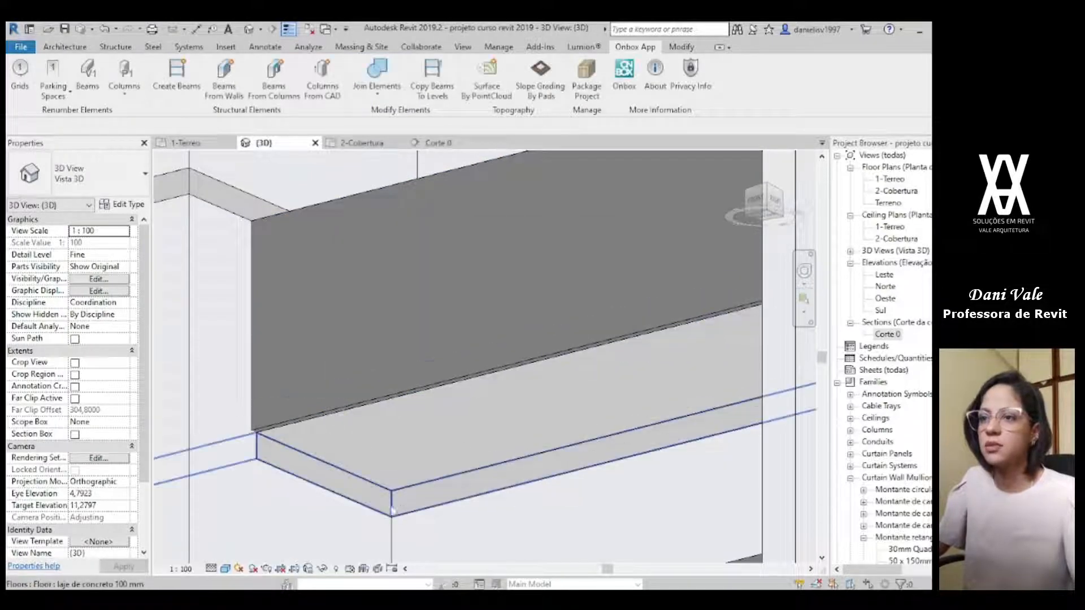
scroll(328, 448, down, 3)
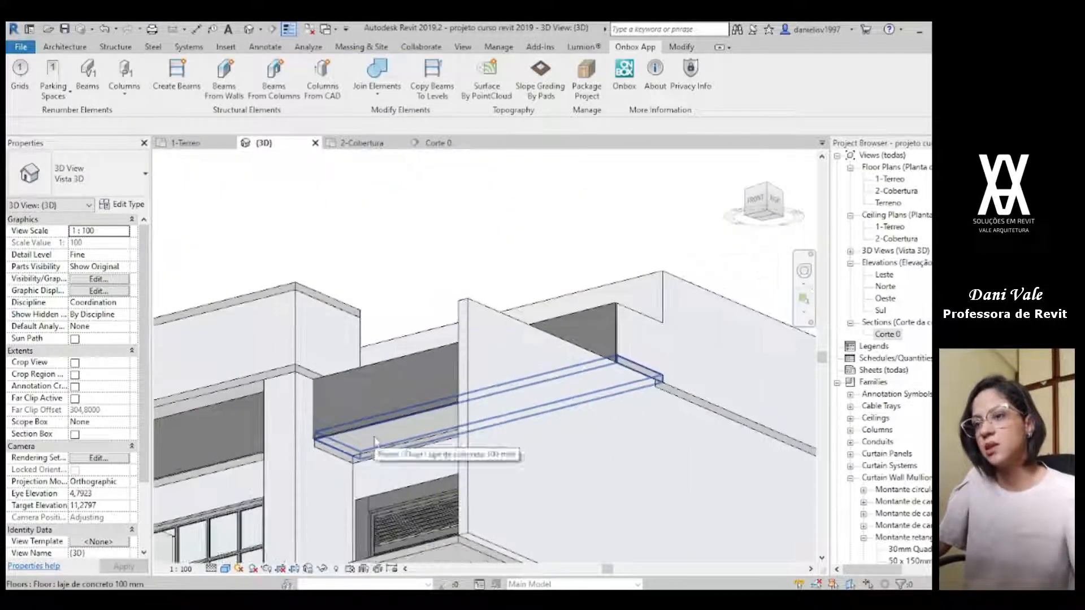
Step: Examine the garage slab and the raised wall box from several sides in 3D and compare the facade with the reference render
click(333, 443)
scroll(334, 444, up, 6)
shift+middle_drag(681, 416, 694, 417)
scroll(262, 365, down, 1)
middle_drag(255, 365, 611, 364)
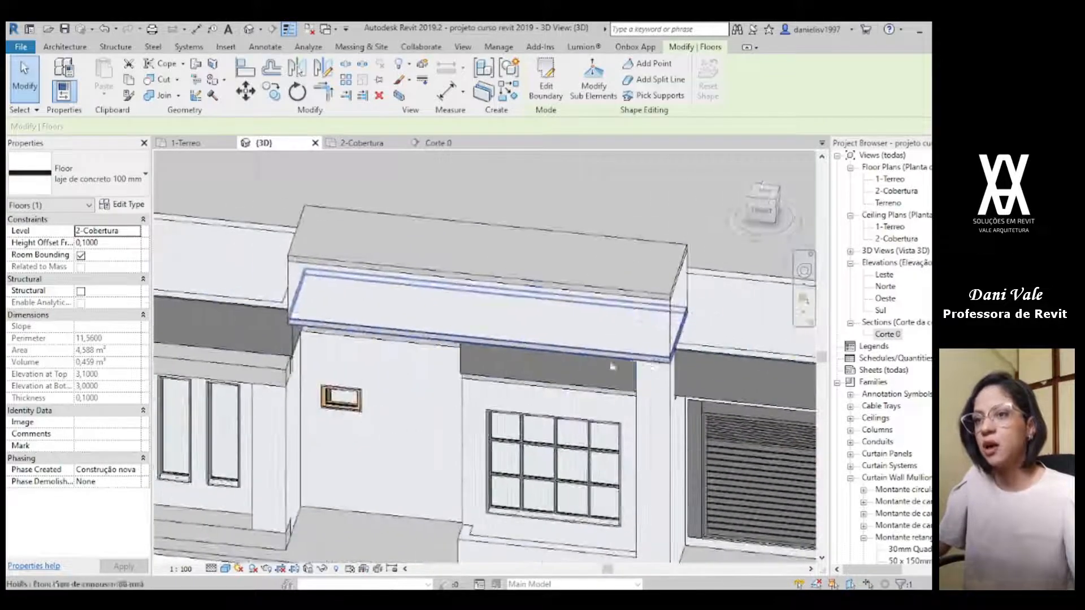
middle_drag(308, 296, 474, 345)
middle_drag(589, 372, 209, 299)
scroll(492, 328, down, 2)
key(Escape)
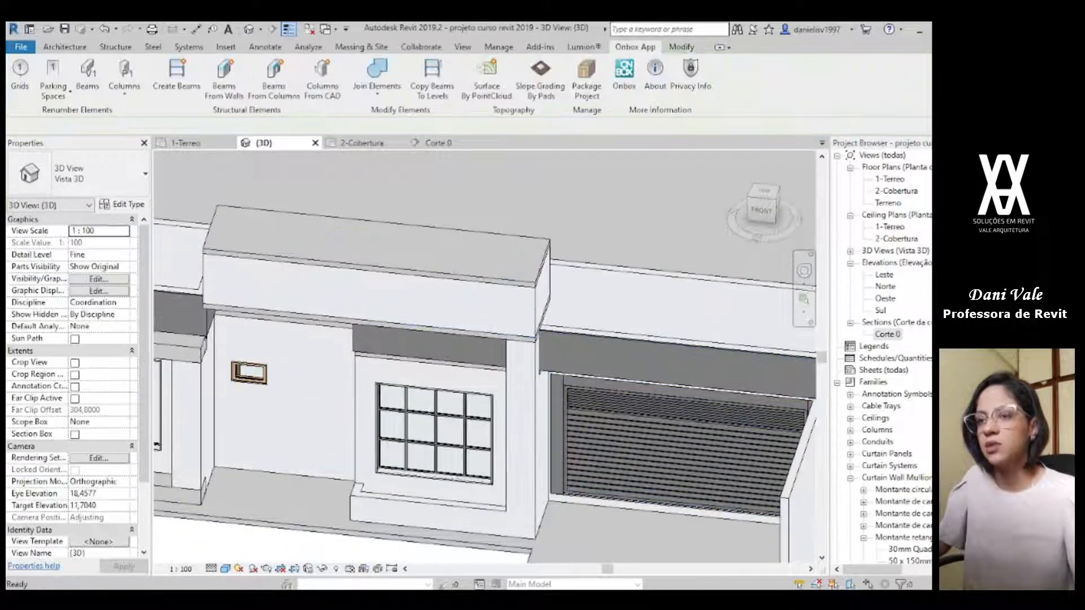
key(alt+Tab)
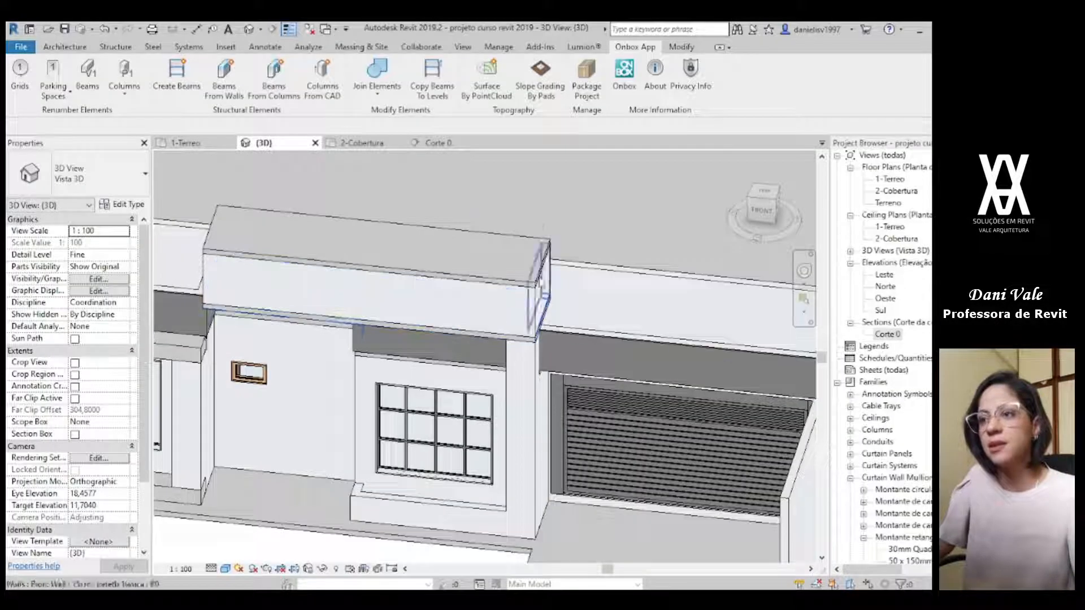
Step: Create a floor of the same type as the raised box's top slab, sketching a rectangular boundary over the garage fascia in the 2-Cobertura plan
click(508, 249)
scroll(508, 251, down, 2)
middle_drag(509, 251, 485, 314)
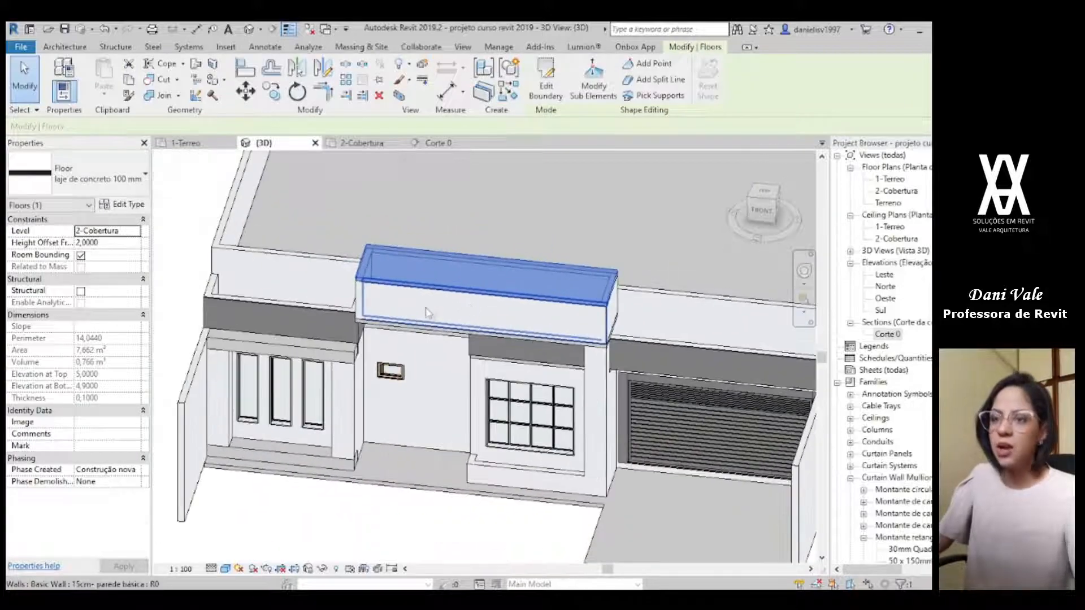
key(c)
key(s)
click(360, 143)
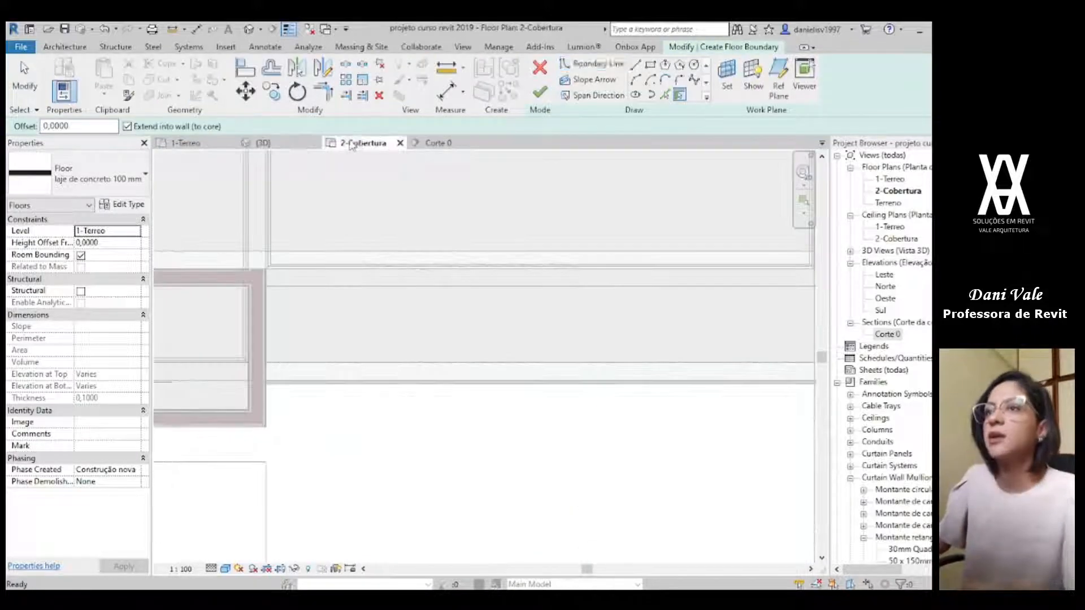
key(l)
key(i)
scroll(266, 363, up, 3)
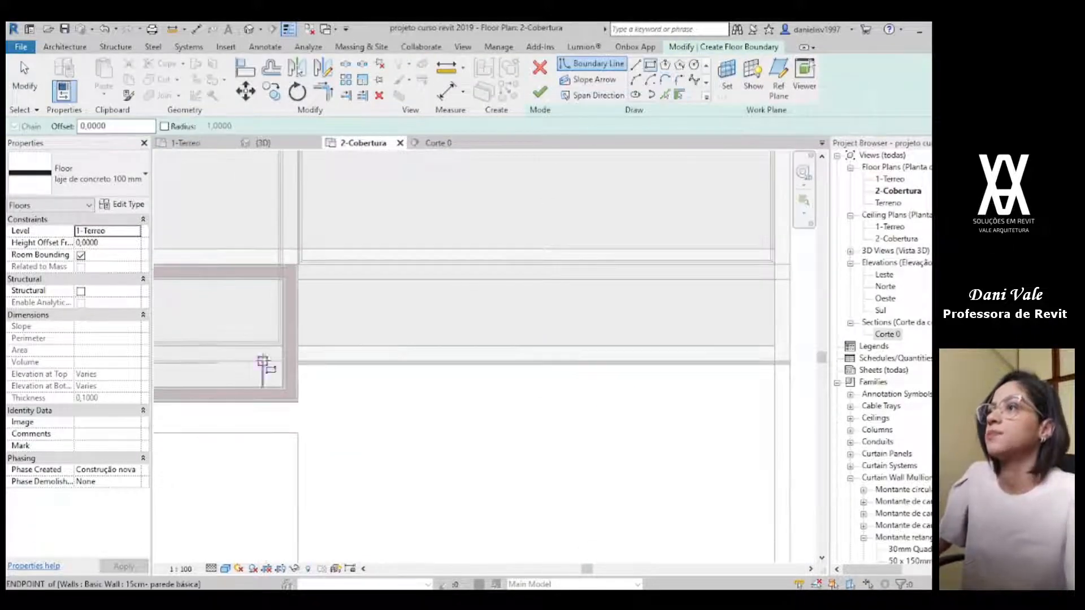
click(321, 363)
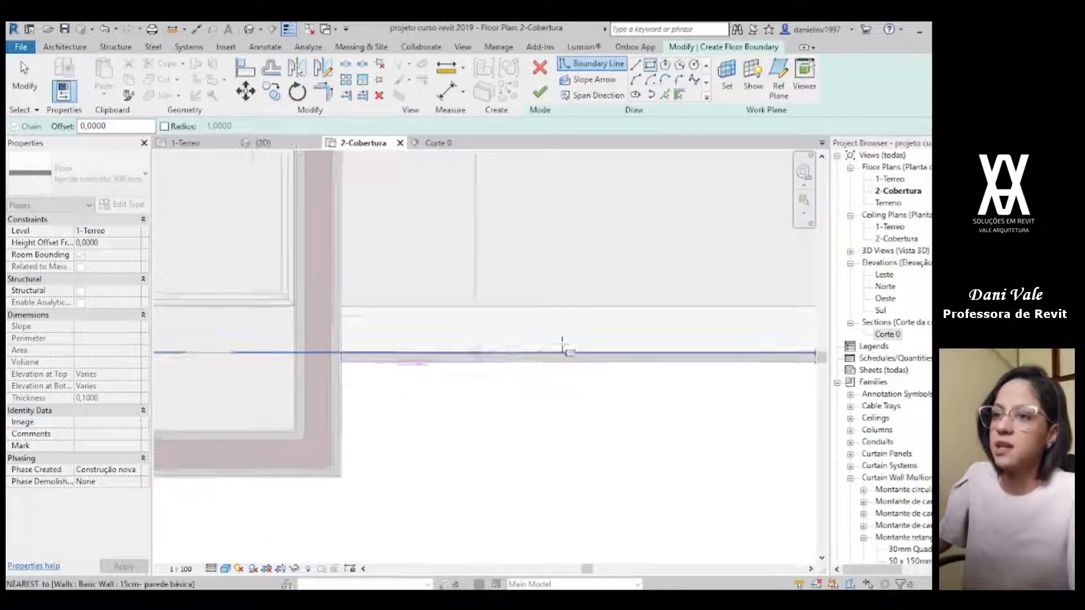
middle_drag(562, 347, 330, 412)
scroll(698, 327, down, 4)
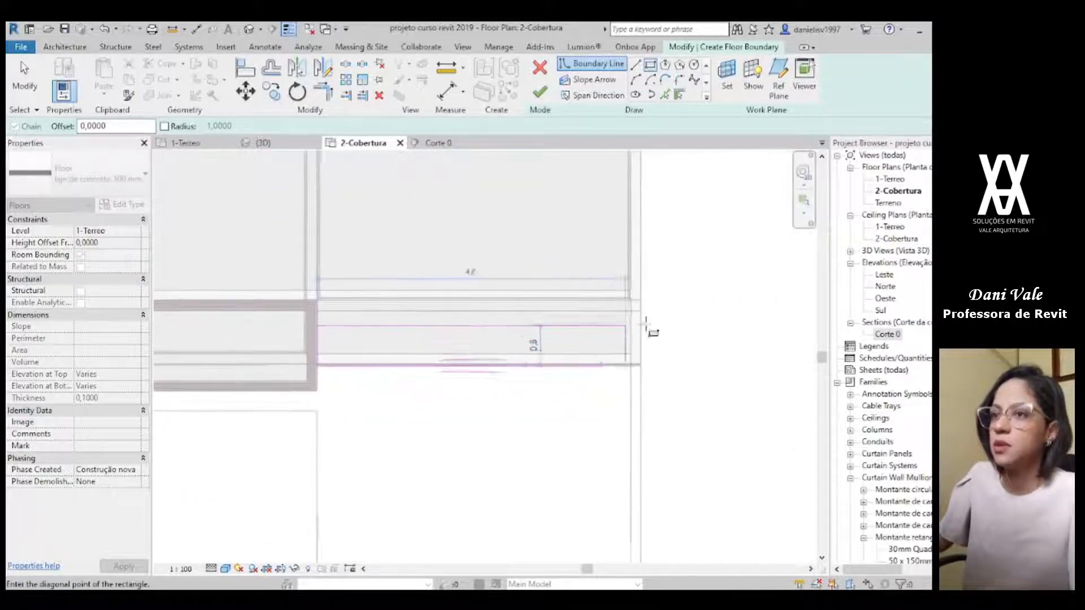
scroll(644, 323, up, 2)
click(634, 302)
scroll(462, 366, down, 3)
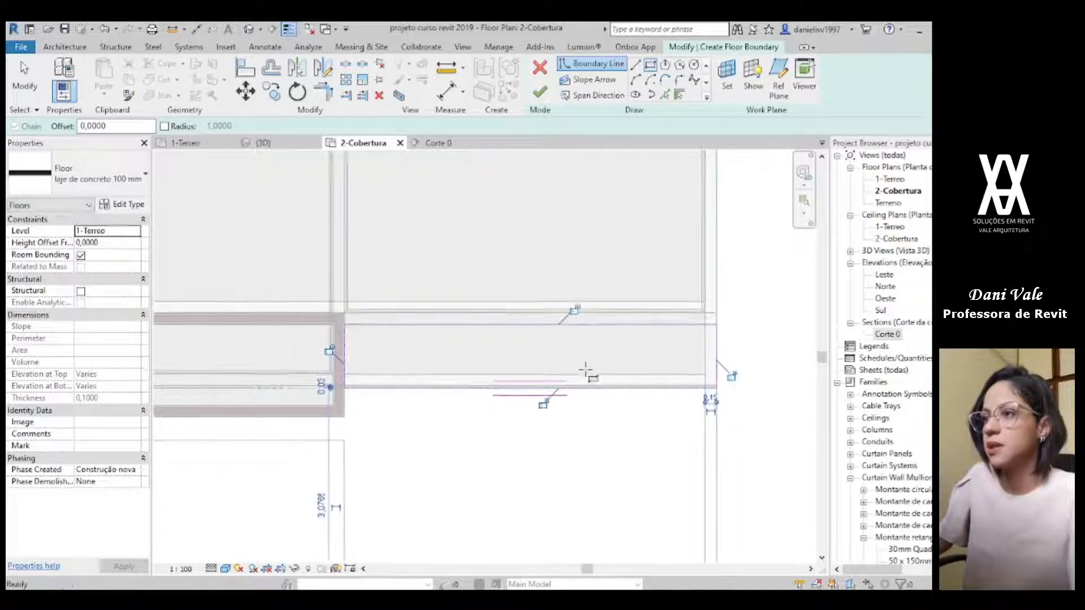
key(Escape)
Step: Move the front boundary line of the floor sketch outward and dimension its distance from the outer face of the stone wall
scroll(367, 371, up, 2)
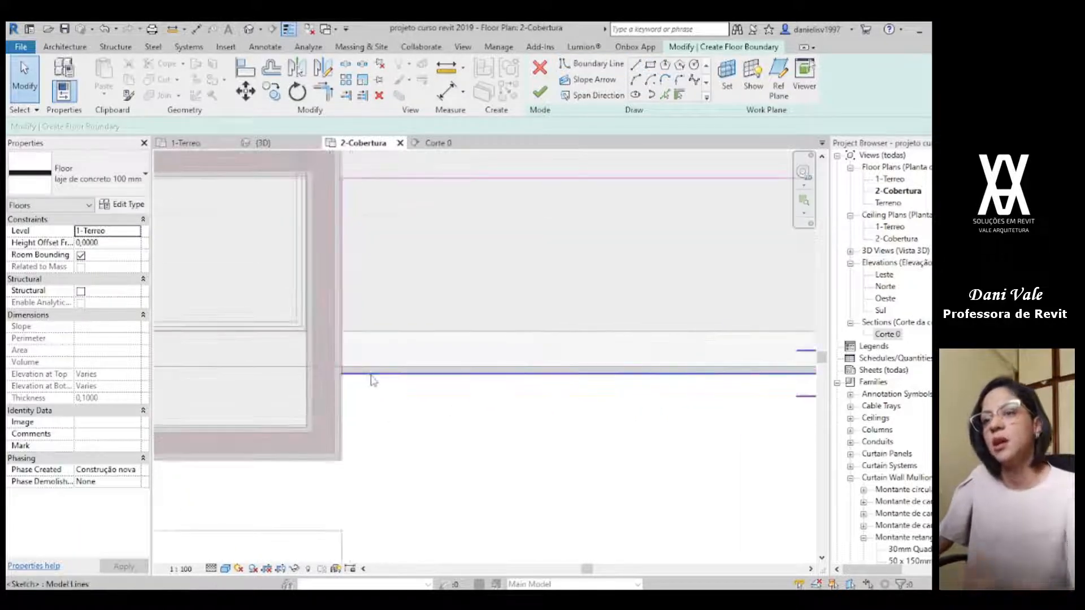
click(372, 373)
drag(376, 378, 376, 400)
click(196, 29)
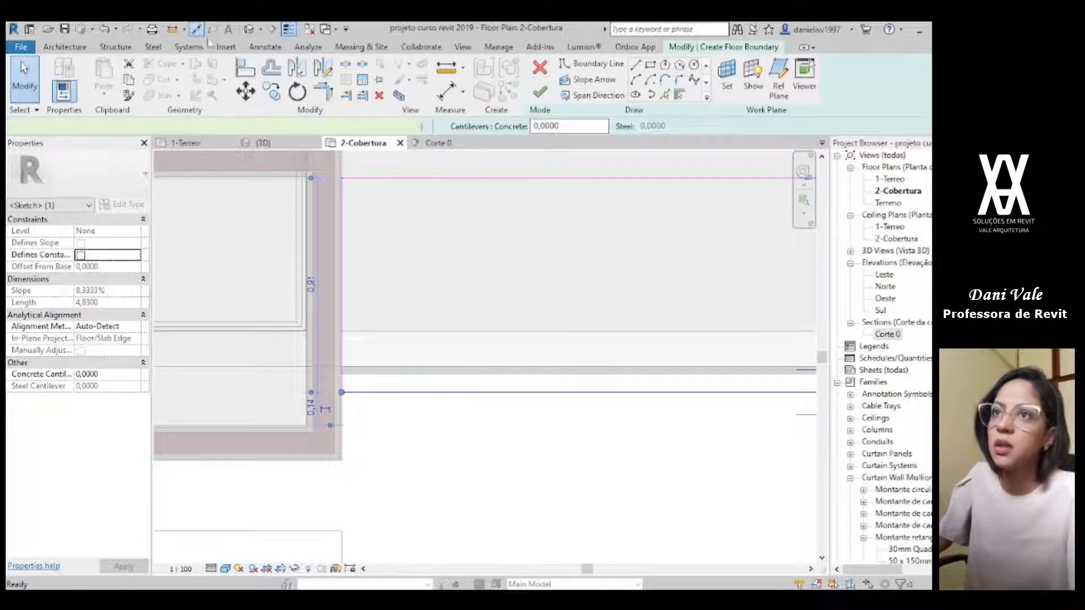
scroll(374, 374, up, 1)
click(382, 424)
click(338, 414)
key(Escape)
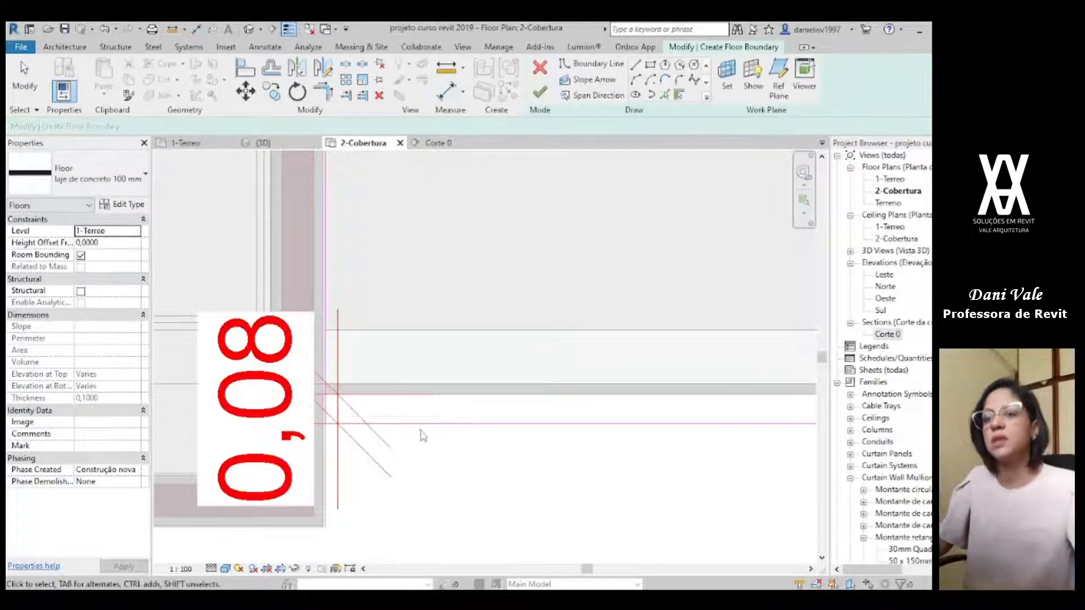
Step: Set the front boundary line's distance from the stone wall to 0,05 and delete the helper dimension
click(485, 424)
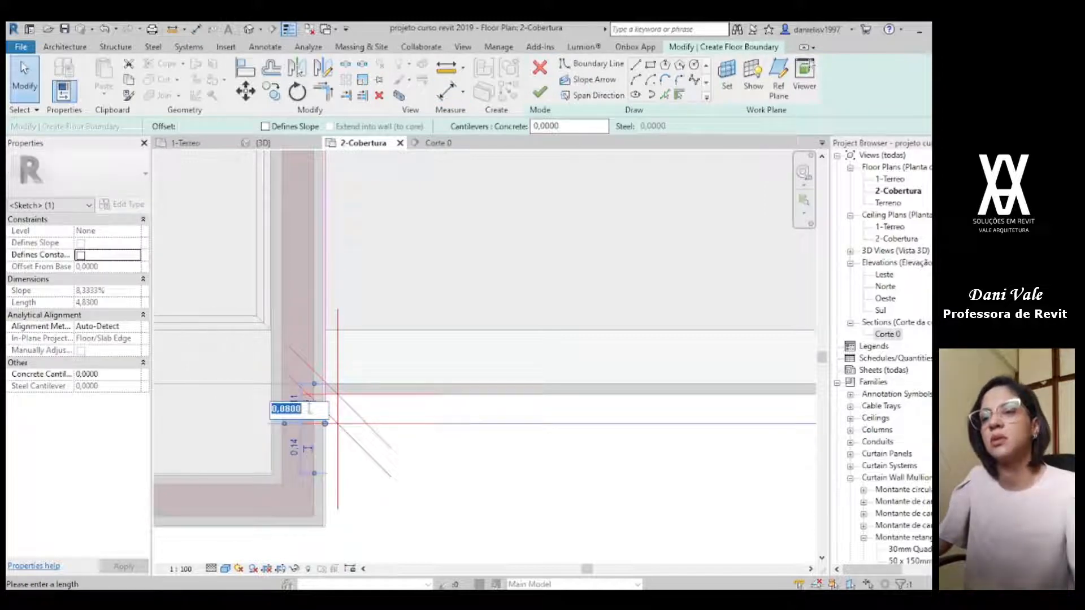
key(Return)
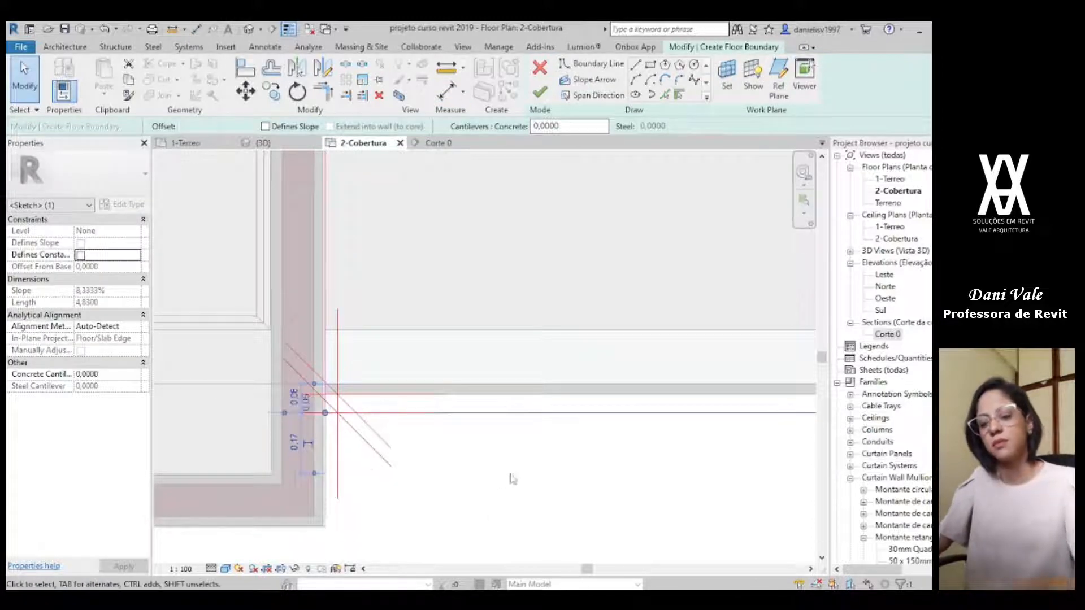
click(502, 494)
click(272, 369)
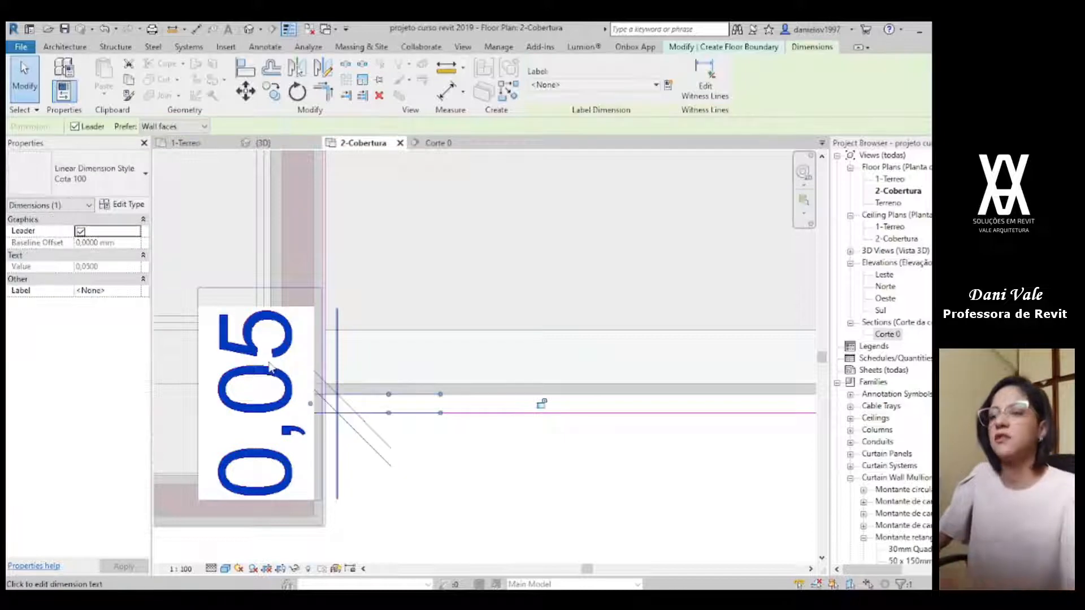
key(Delete)
Step: Set the new slab's level to 2-Cobertura and its height offset to 0,8, and finish the floor without attaching the walls
scroll(413, 385, down, 4)
middle_drag(534, 389, 488, 396)
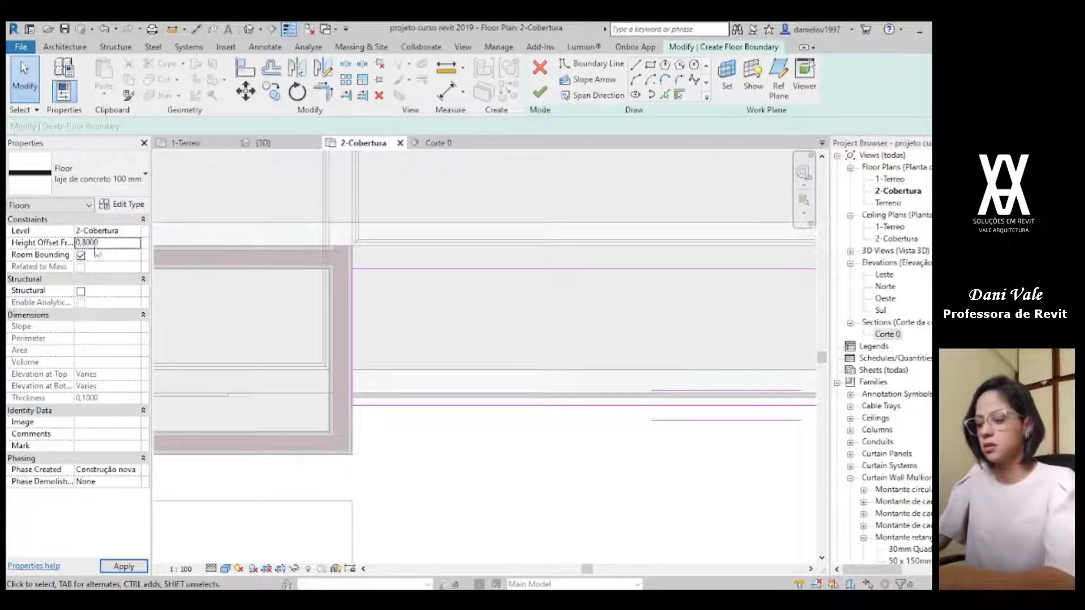
click(541, 95)
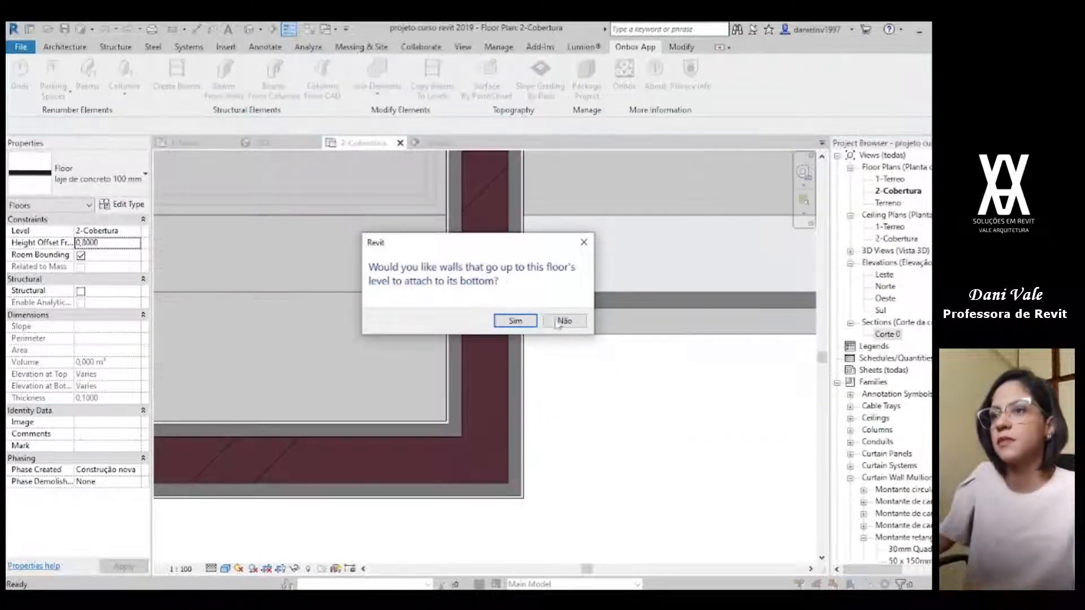
click(560, 318)
Step: Examine in 3D how the new slab sits on the garage's stone fascia and meets the walls around it
click(257, 144)
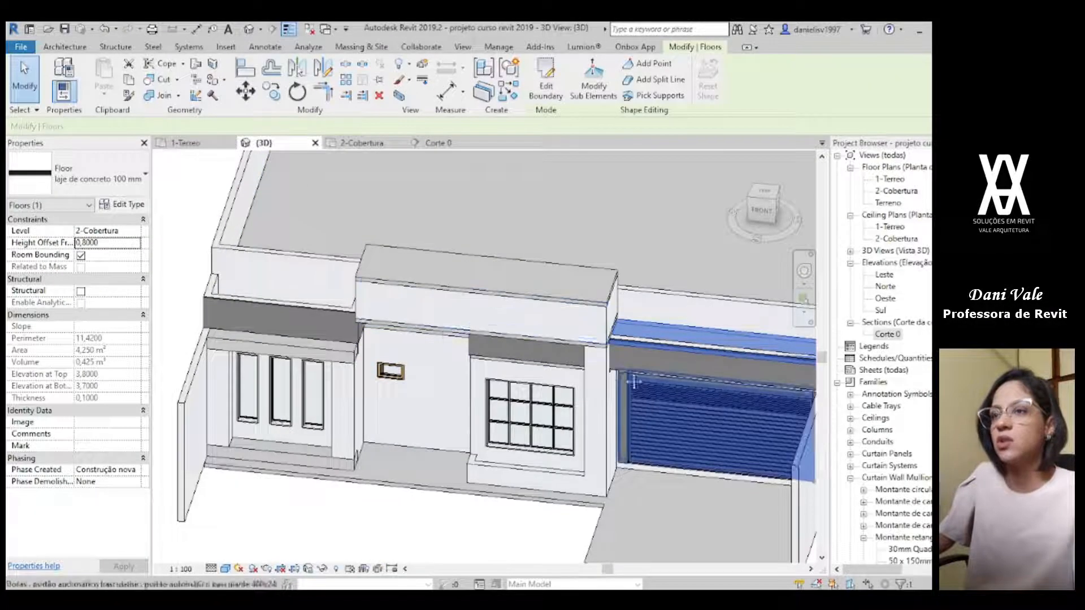
middle_drag(635, 378, 475, 355)
key(Escape)
scroll(465, 352, up, 2)
scroll(458, 360, up, 4)
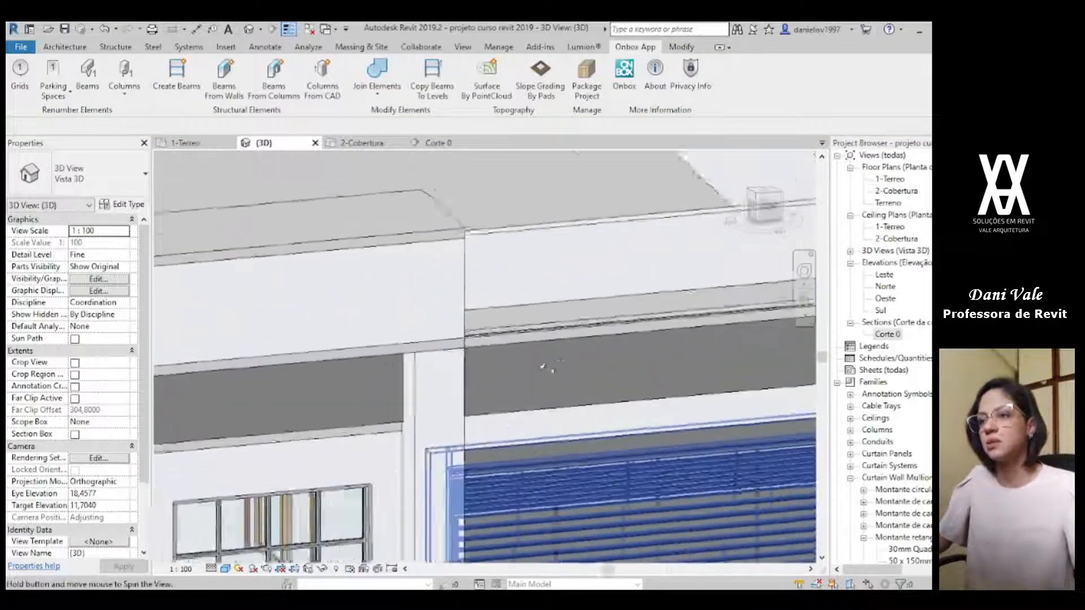
click(547, 340)
scroll(565, 357, down, 4)
middle_drag(565, 357, 350, 348)
shift+middle_drag(486, 350, 380, 395)
scroll(428, 337, up, 2)
key(Escape)
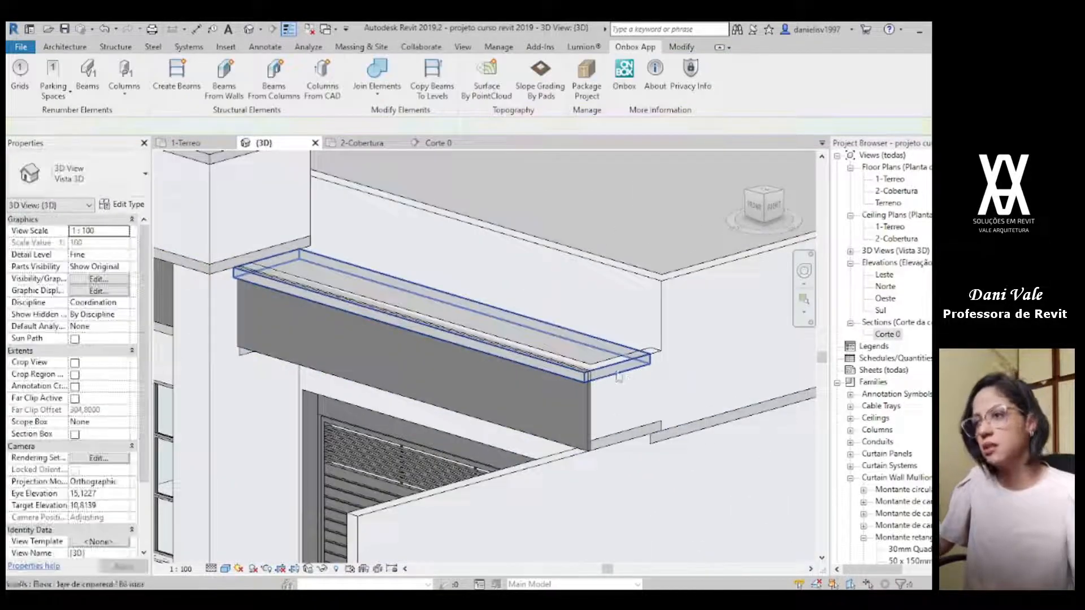
Step: Set the height offset of the slab on top of the garage fascia to 0,9
click(567, 380)
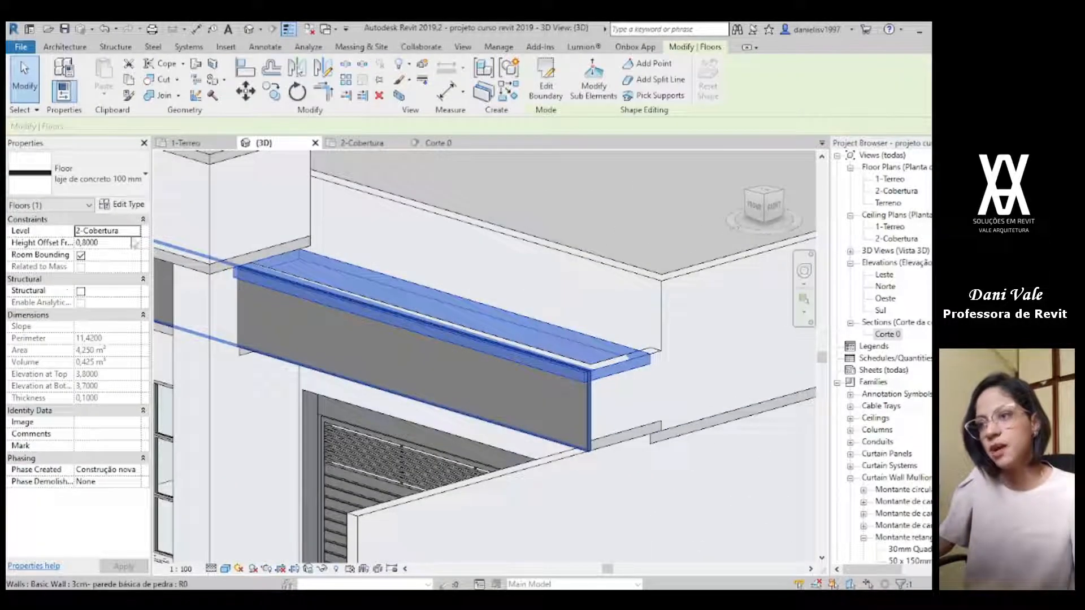
drag(99, 244, 92, 243)
text(8000)
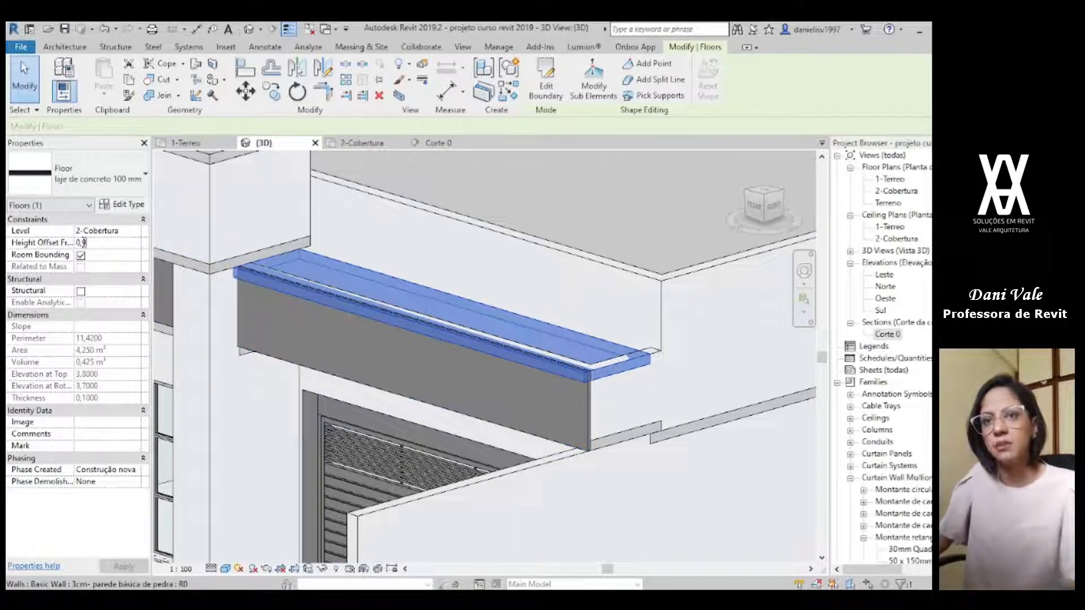
key(Escape)
Step: Align the inner boundary line of the garage fascia's top slab with the parapet wall's face and finish without attaching the walls
shift+middle_drag(606, 394, 542, 434)
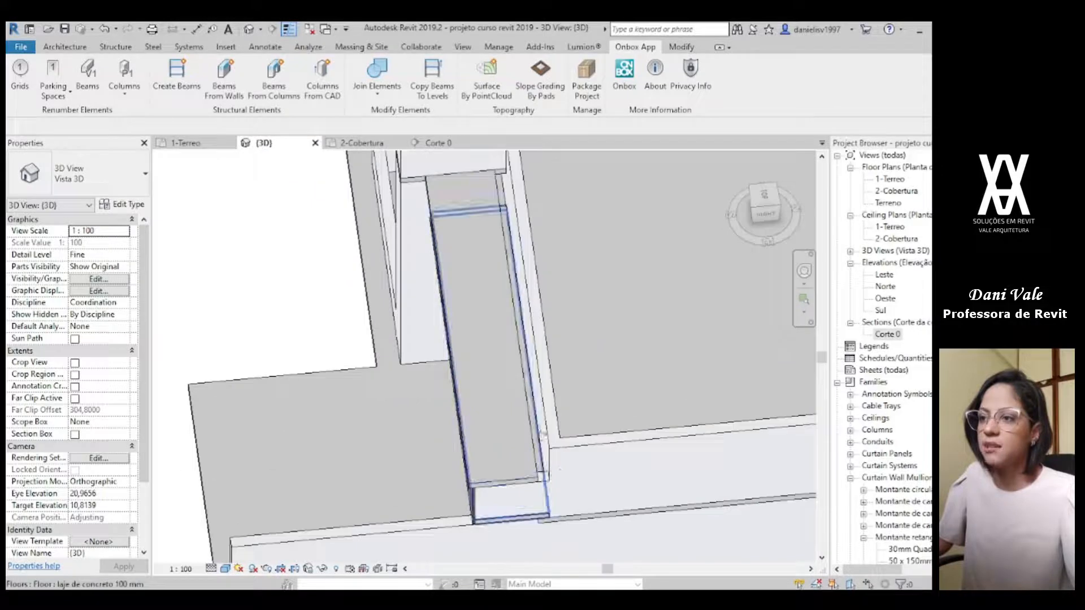
click(513, 424)
click(540, 79)
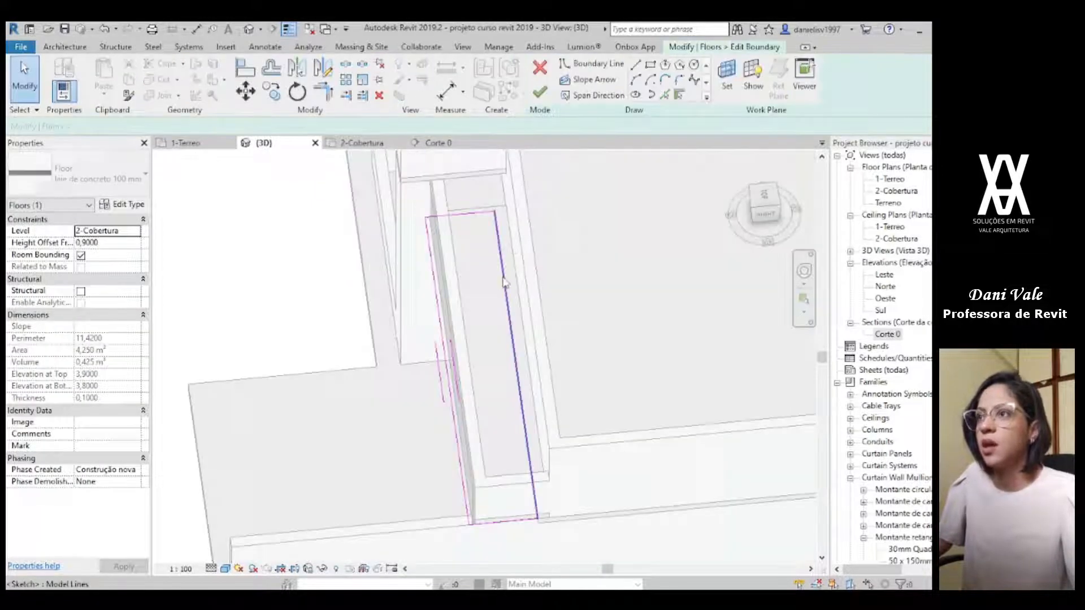
mouse_move(457, 391)
shift+middle_down()
mouse_move(528, 368)
mouse_move(510, 357)
shift+middle_up()
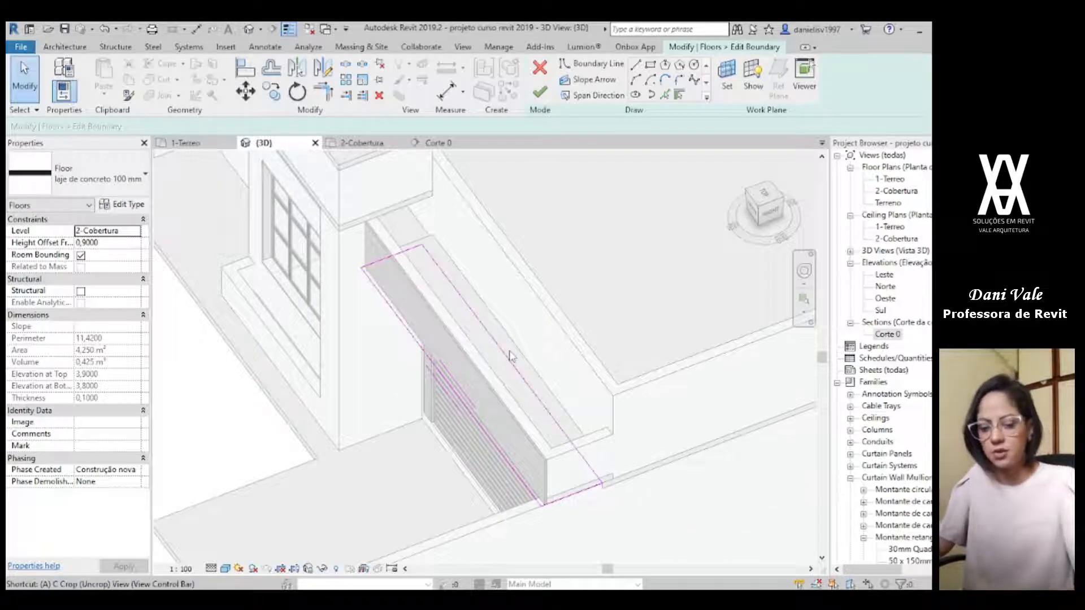
key(a)
key(l)
click(537, 323)
click(518, 376)
key(Escape)
key(Escape)
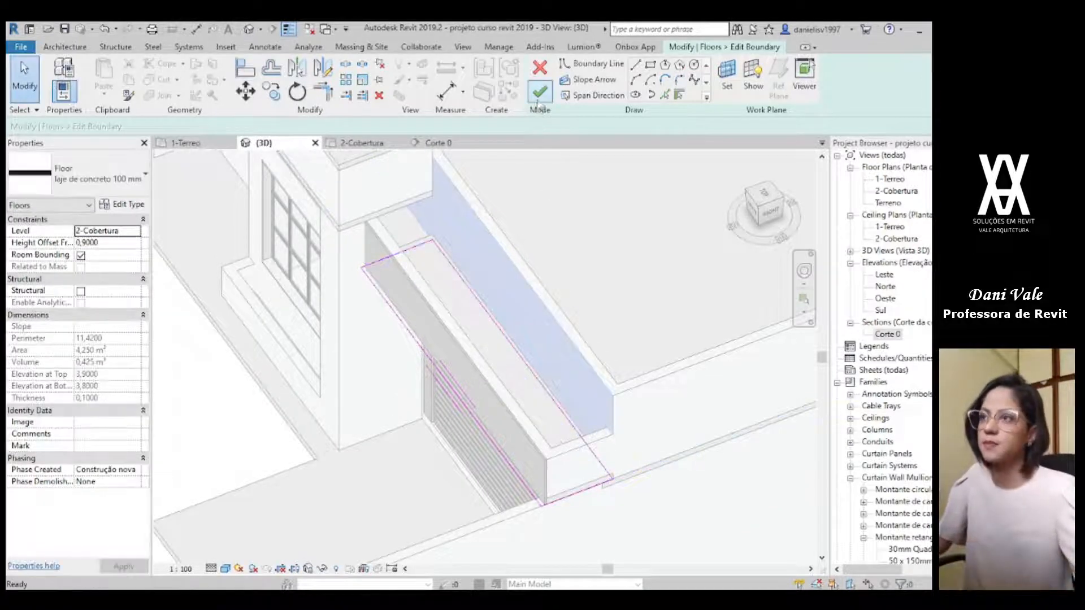
click(540, 92)
click(563, 321)
shift+middle_drag(563, 334, 588, 395)
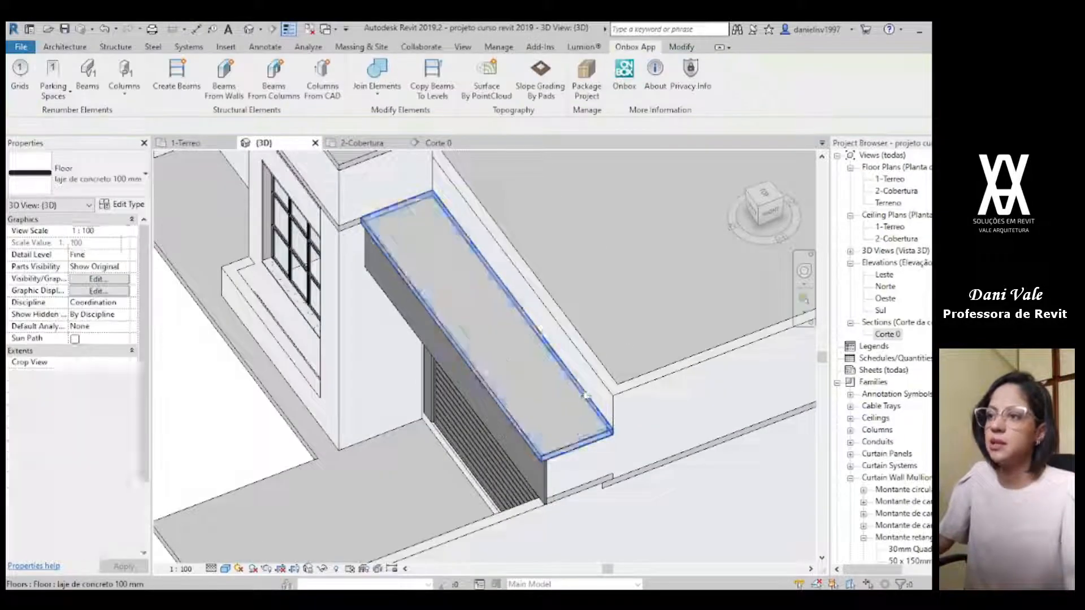
Step: Draw a rectangular boundary about 3,50 by 0,98 m for a new laje de concreto 100 mm floor over the entrance's stone fascia in 2-Cobertura
scroll(628, 469, down, 1)
shift+middle_drag(634, 487, 707, 376)
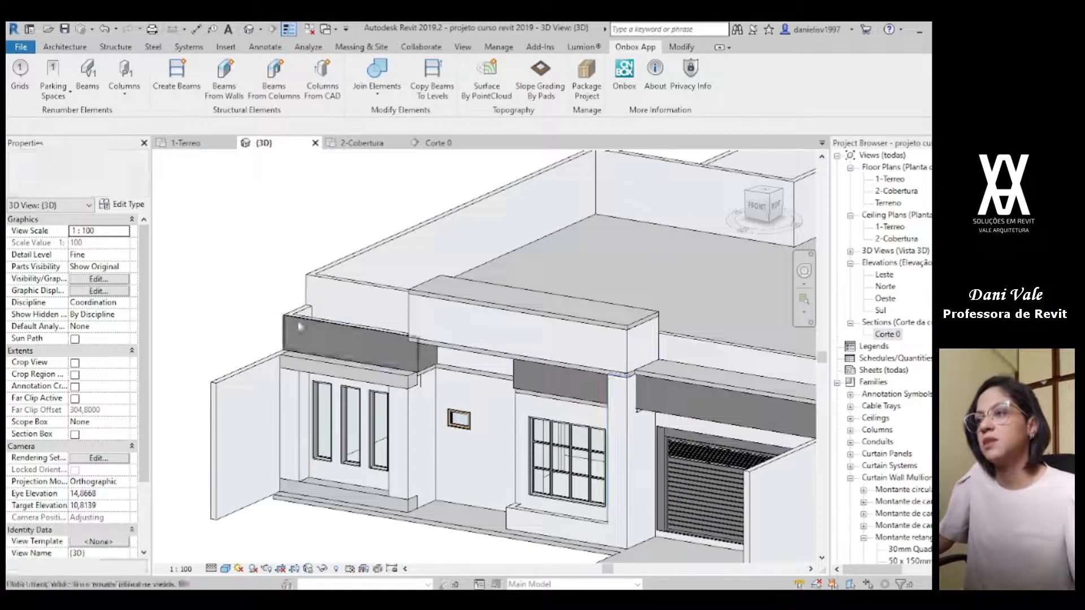
click(697, 374)
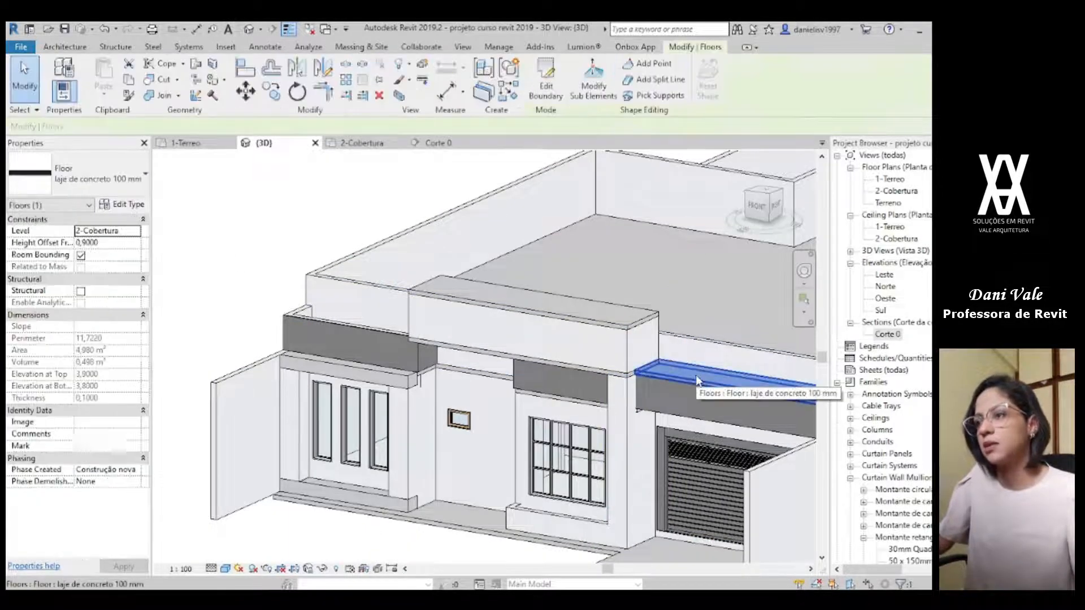
double_click(697, 374)
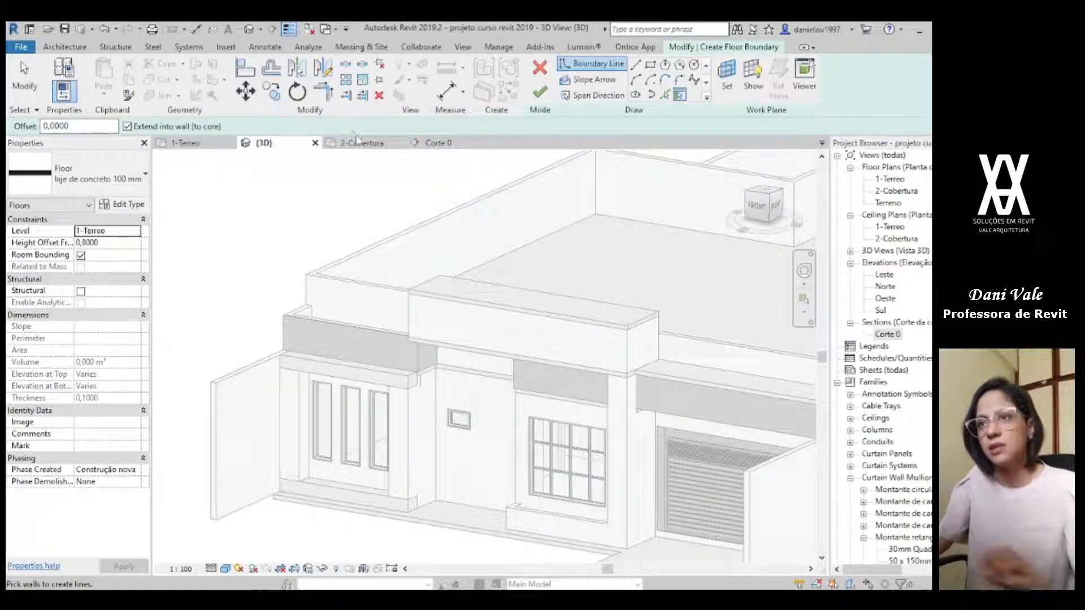
click(362, 142)
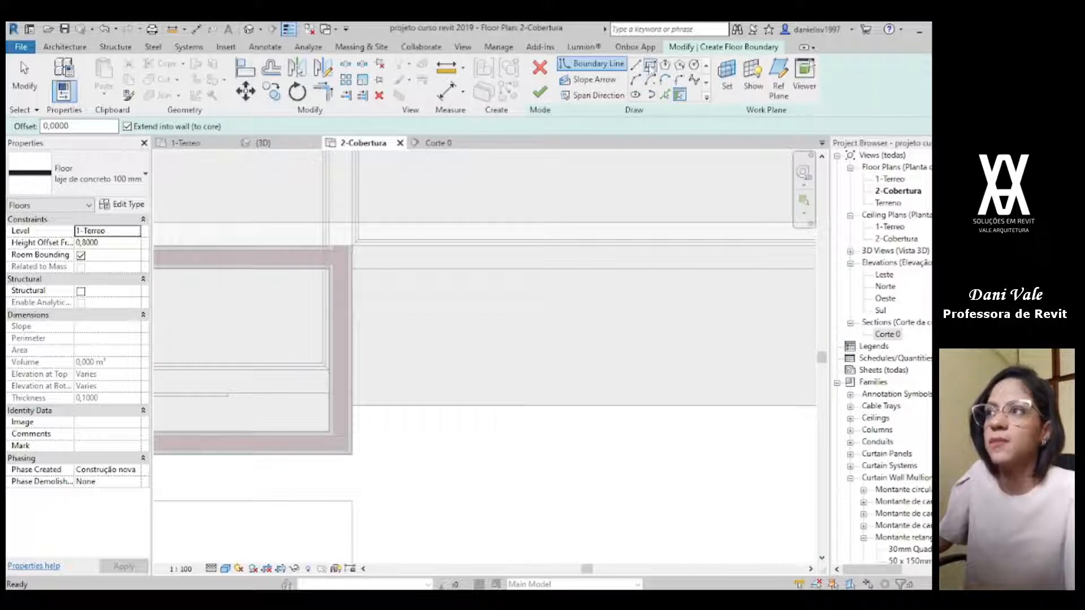
click(650, 66)
scroll(421, 269, down, 2)
middle_drag(316, 317, 800, 327)
scroll(566, 361, down, 2)
middle_drag(543, 365, 786, 399)
scroll(624, 413, up, 4)
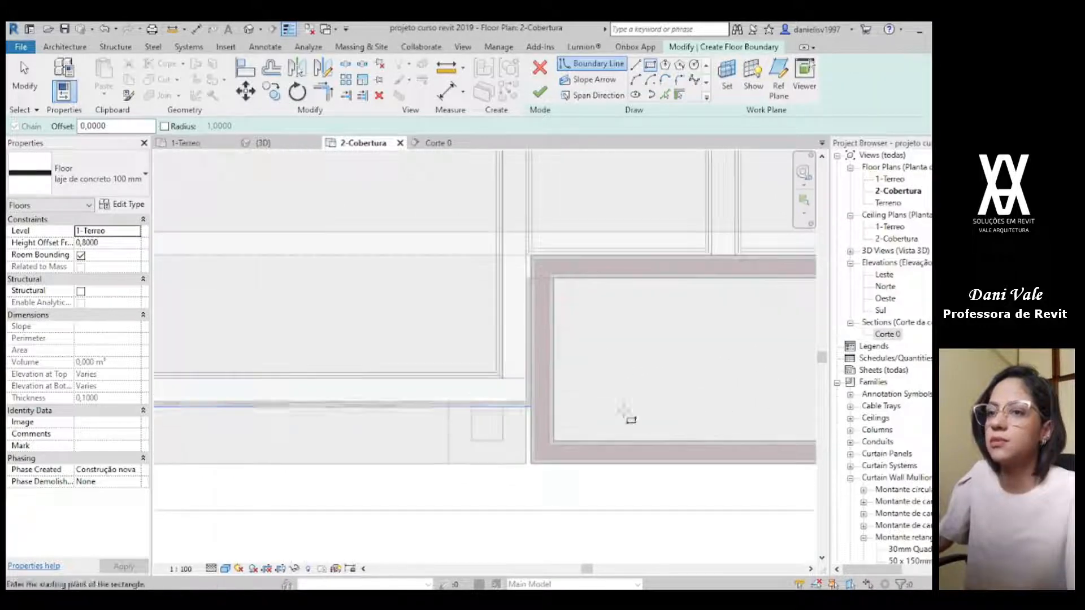
scroll(537, 406, up, 3)
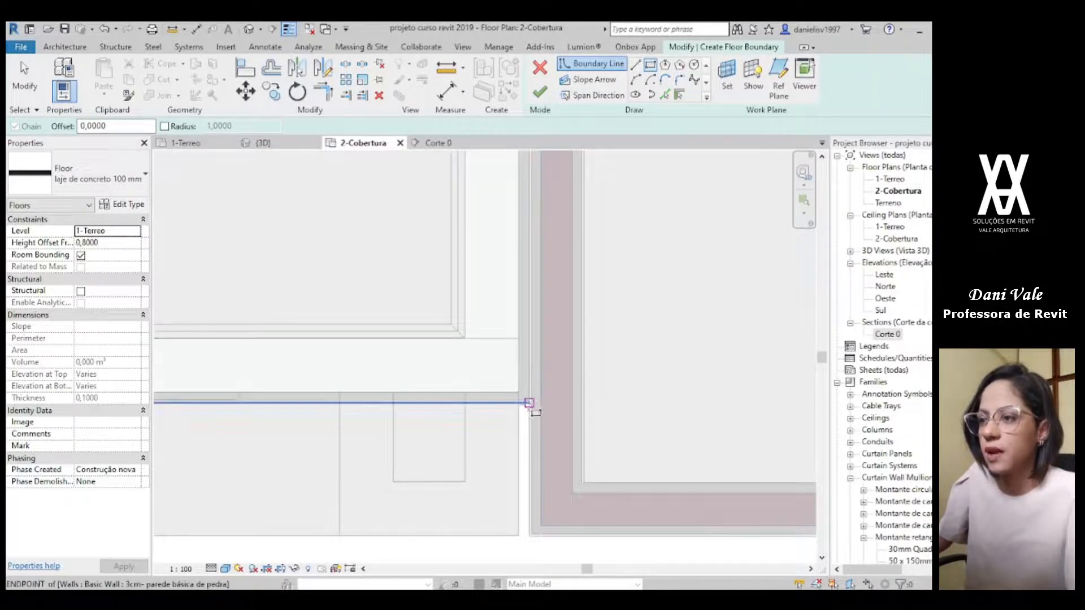
click(530, 403)
scroll(465, 351, down, 1)
middle_drag(404, 351, 721, 382)
scroll(396, 339, down, 2)
middle_drag(294, 310, 374, 324)
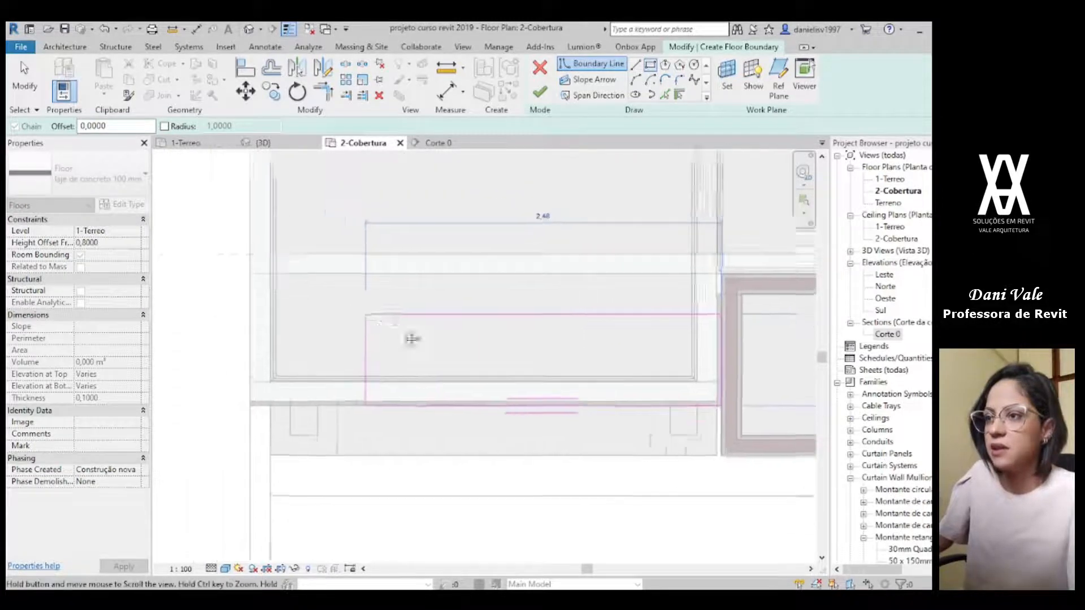
scroll(341, 317, up, 5)
click(329, 317)
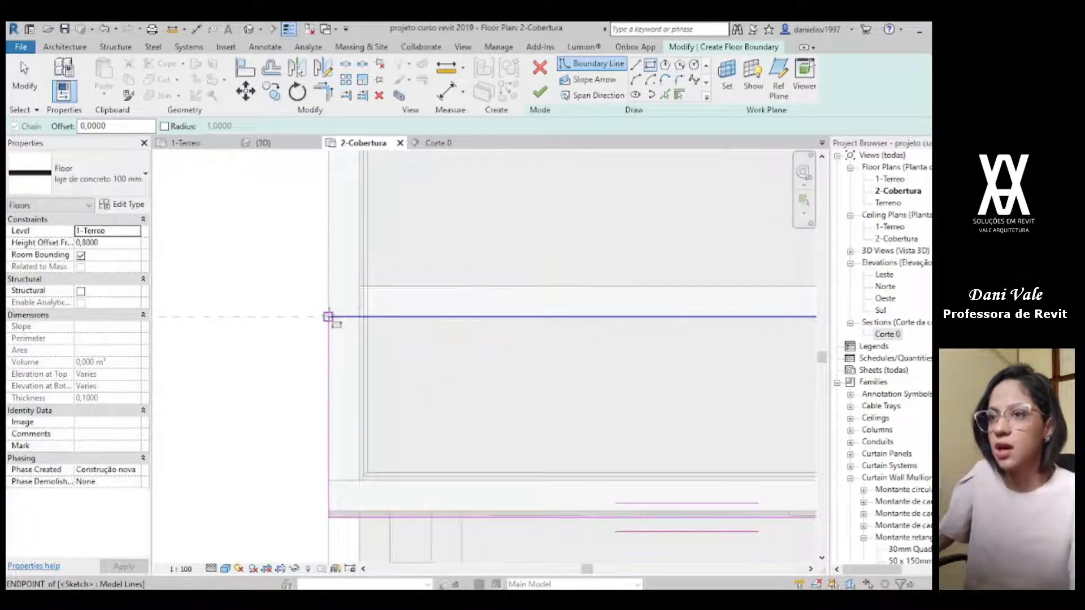
Step: Move the entrance slab's front boundary line outward by 0,05 m, beyond the stone fascia's face
key(Escape)
key(Escape)
scroll(370, 417, down, 1)
click(360, 492)
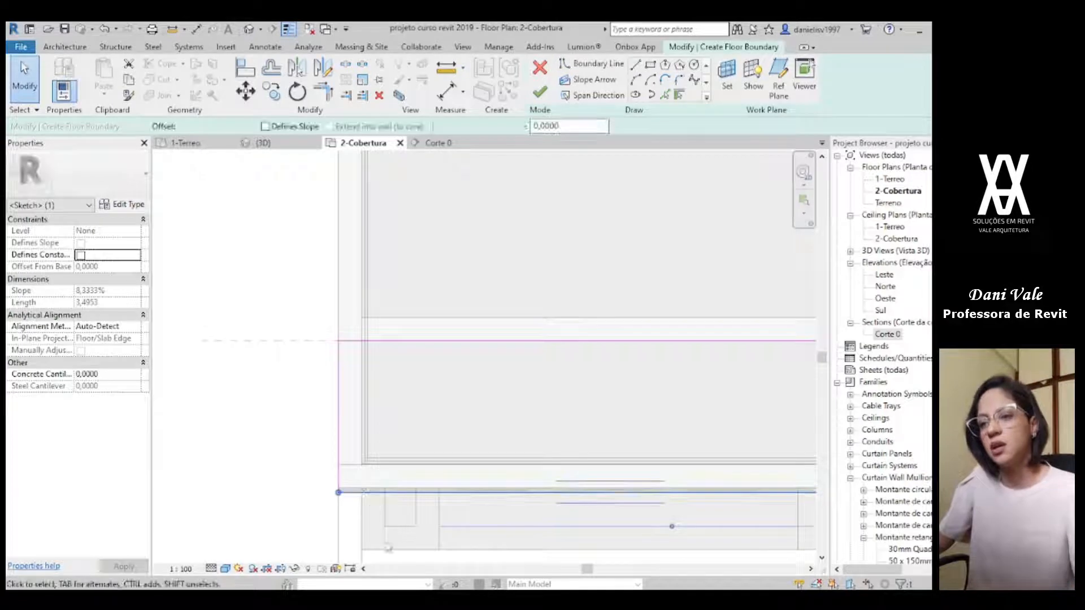
scroll(360, 492, down, 1)
mouse_move(720, 533)
middle_down()
mouse_move(627, 490)
mouse_move(583, 434)
middle_up()
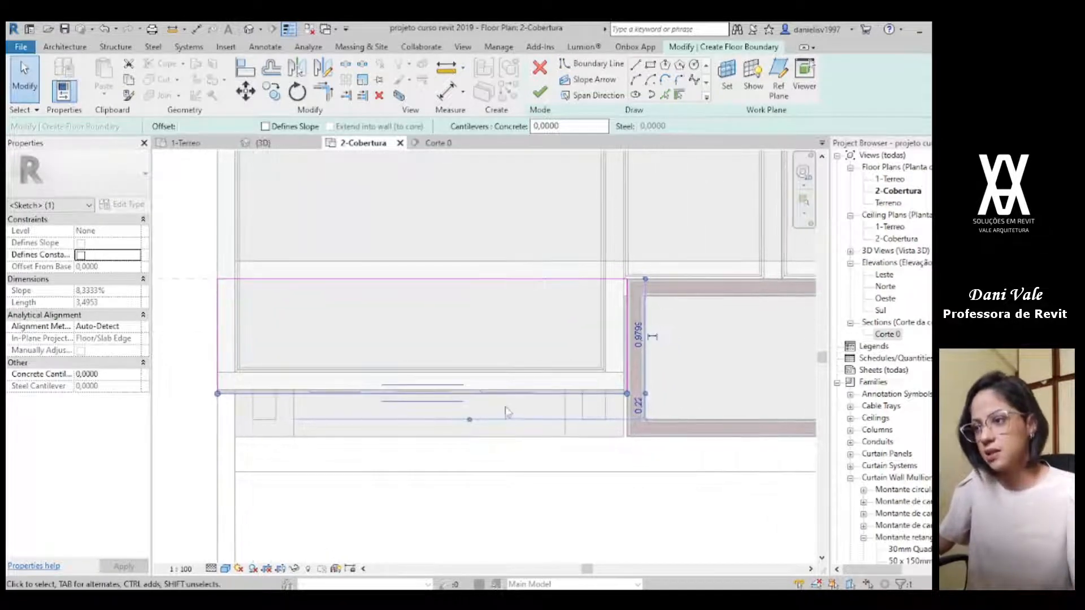
click(479, 409)
click(477, 397)
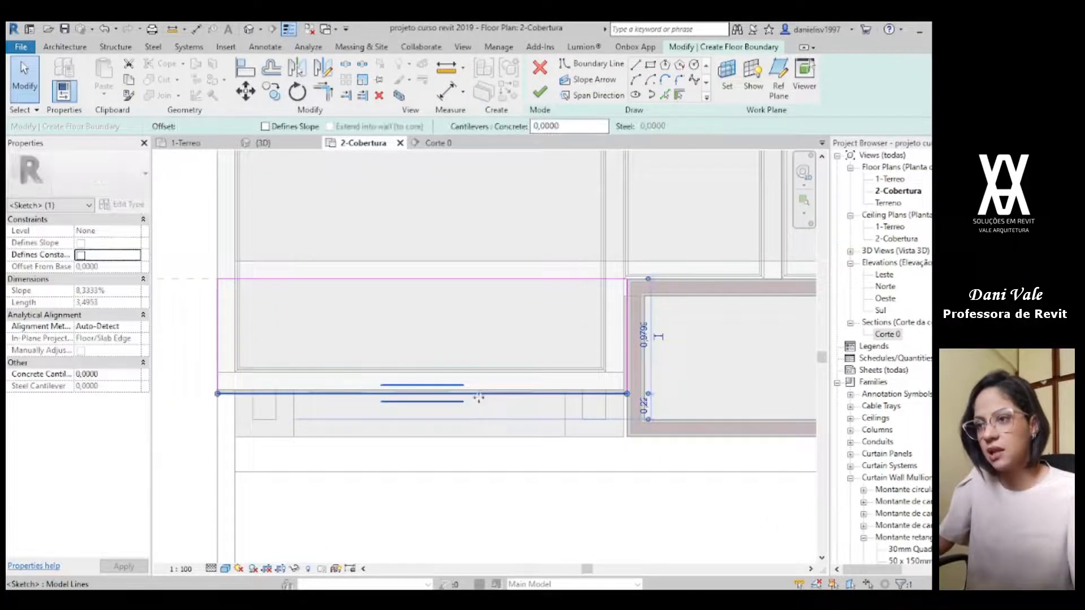
key(v)
click(451, 395)
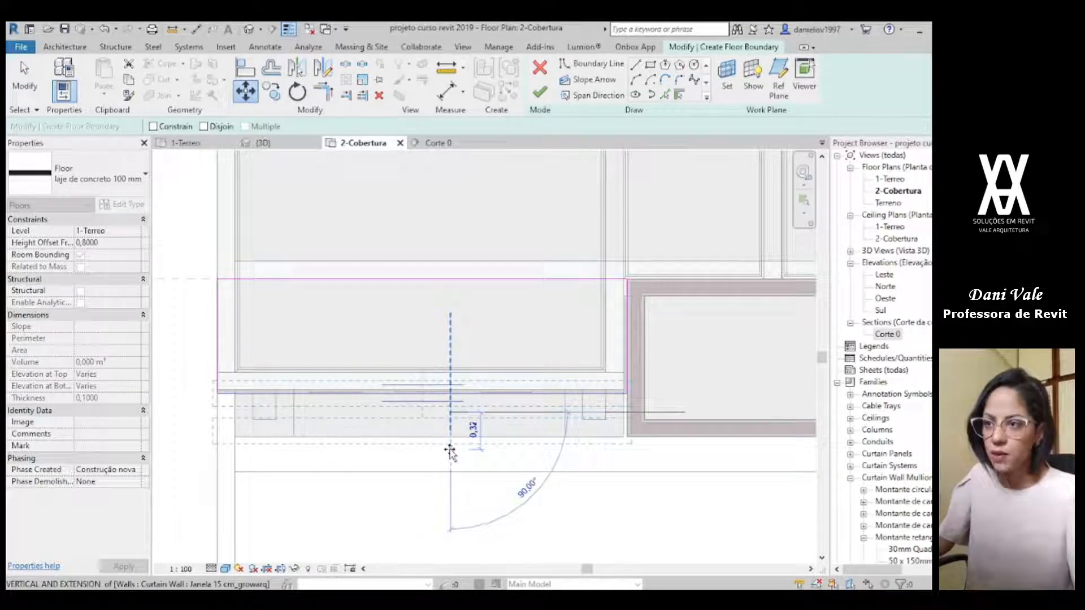
text(.05)
key(Return)
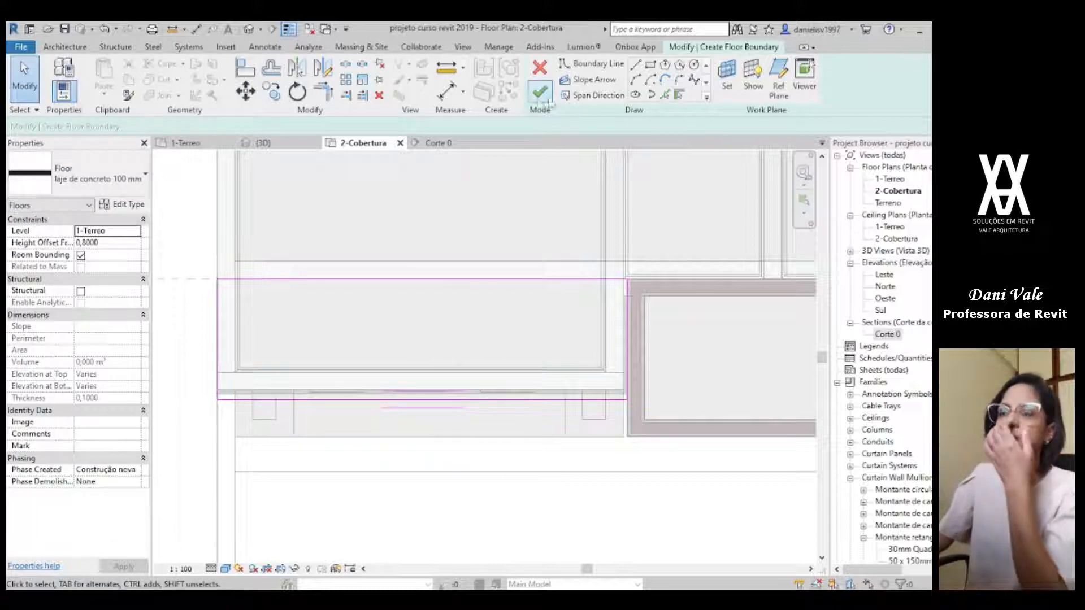
Step: Set the entrance fascia slab's level to 2-Cobertura and its height offset to 0,9, and finish the floor
click(127, 263)
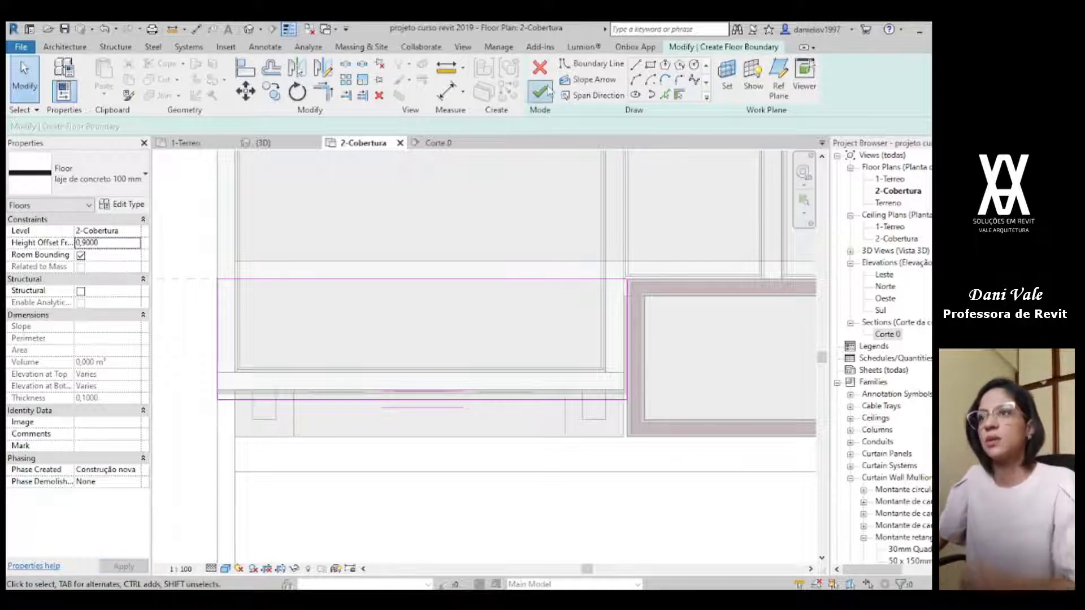
click(546, 91)
click(262, 143)
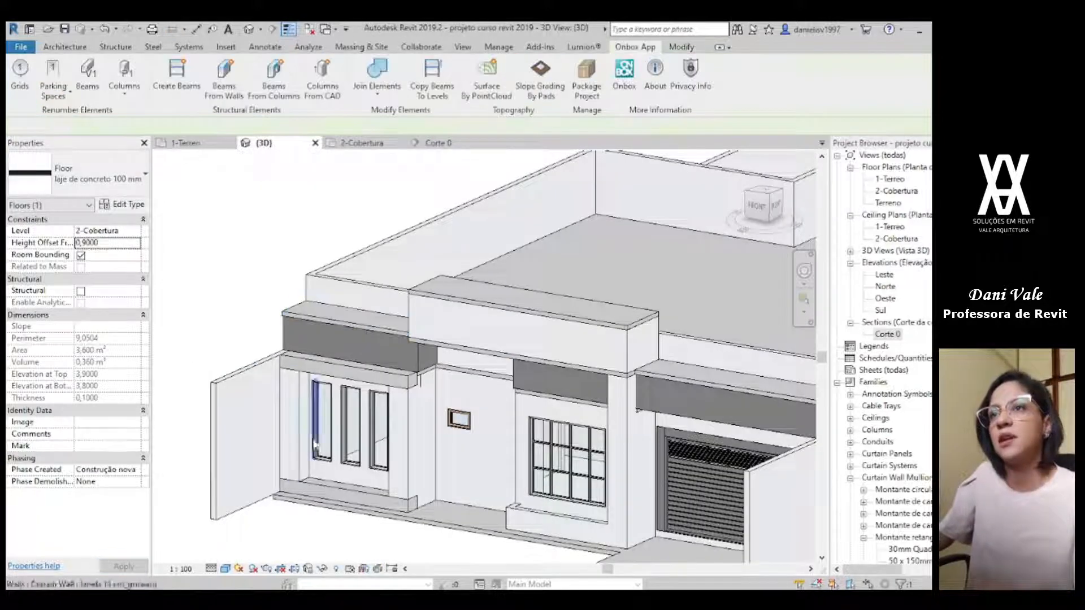
Step: Draw a rectangular boundary for a matching concrete floor over the projecting wall base below the front grid window in the 1-Terreo plan
shift+middle_drag(492, 458, 387, 450)
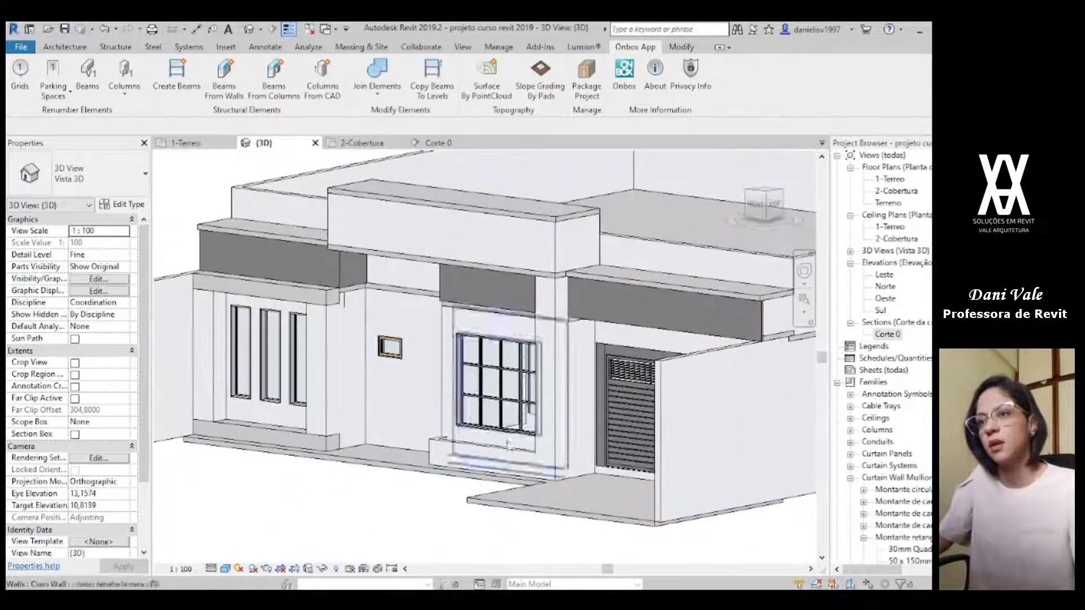
scroll(438, 430, up, 5)
shift+middle_drag(438, 431, 399, 353)
scroll(397, 352, down, 2)
middle_drag(454, 425, 353, 505)
click(502, 256)
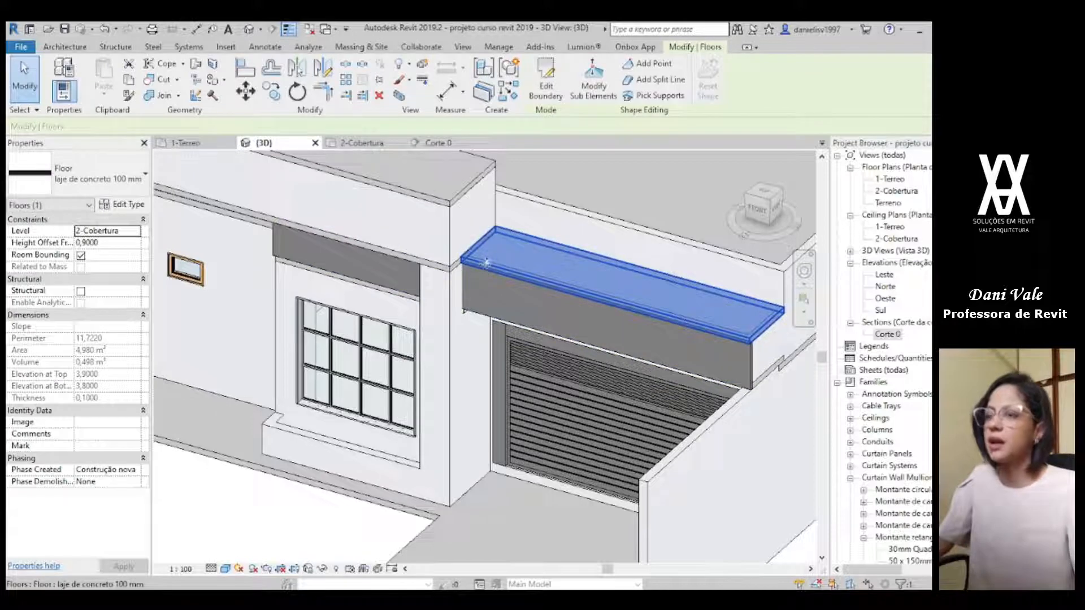
double_click(485, 271)
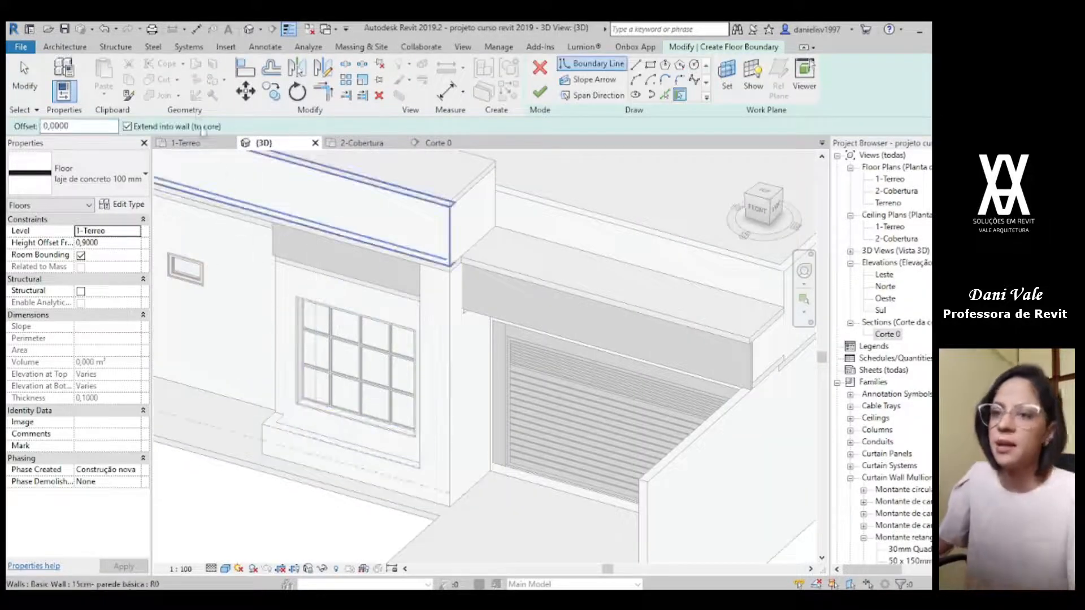
click(210, 147)
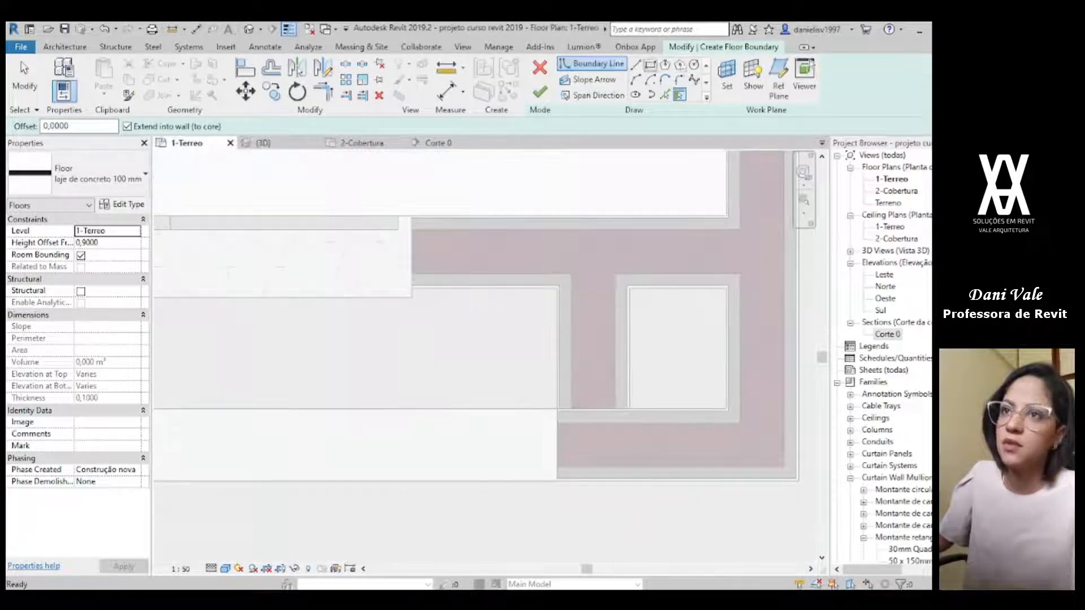
click(558, 482)
scroll(480, 443, down, 4)
middle_drag(530, 446, 871, 422)
scroll(433, 376, up, 3)
click(407, 362)
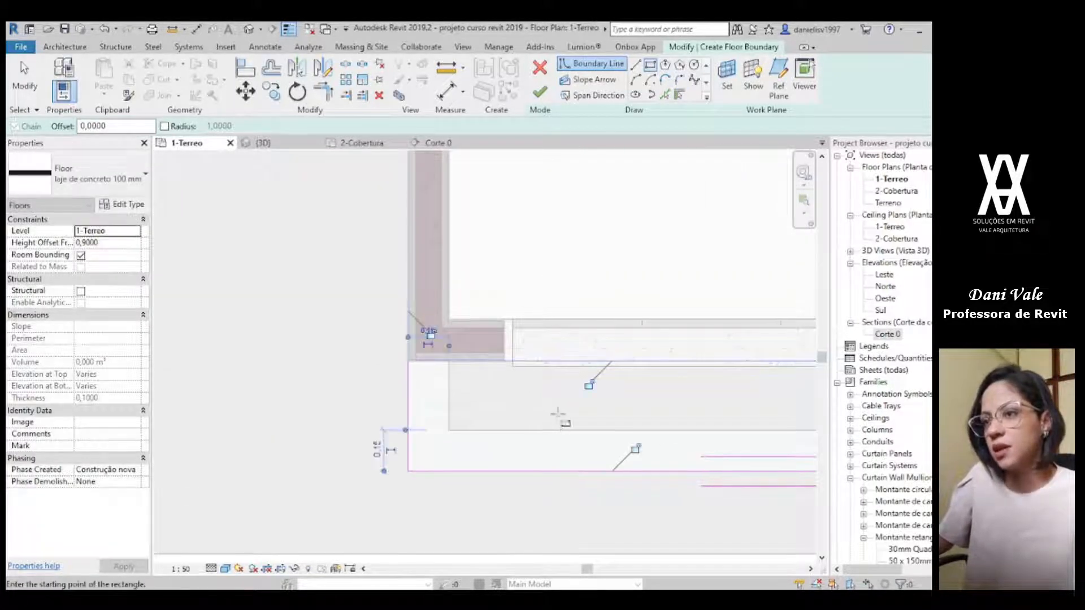
Step: Set the height offset of the slab below the front window to 0,5 on level 1-Terreo and finish the floor
scroll(532, 406, down, 2)
middle_drag(528, 406, 471, 373)
key(Escape)
key(Escape)
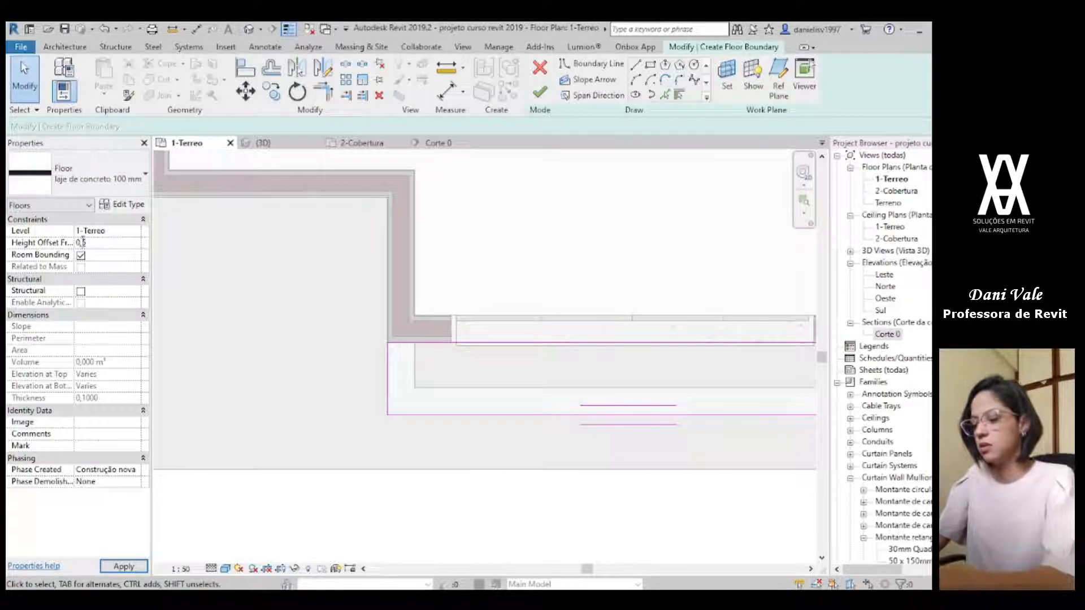
click(540, 93)
click(263, 143)
Step: Lower the slab below the front window to a height offset of 0,4 so it sits within the projecting wall base
shift+middle_drag(507, 389, 408, 490)
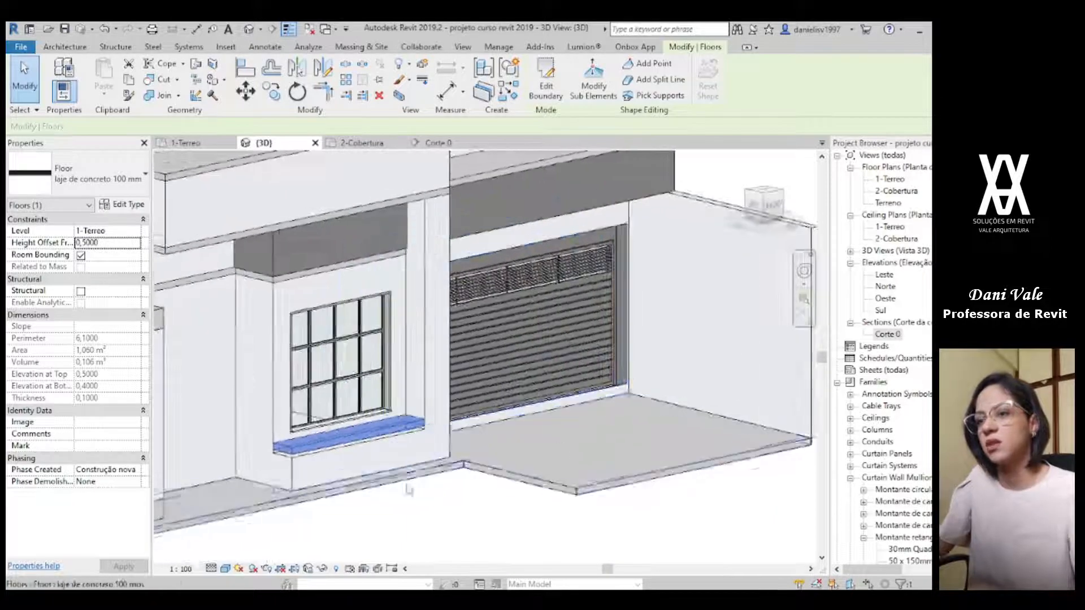
scroll(276, 467, up, 5)
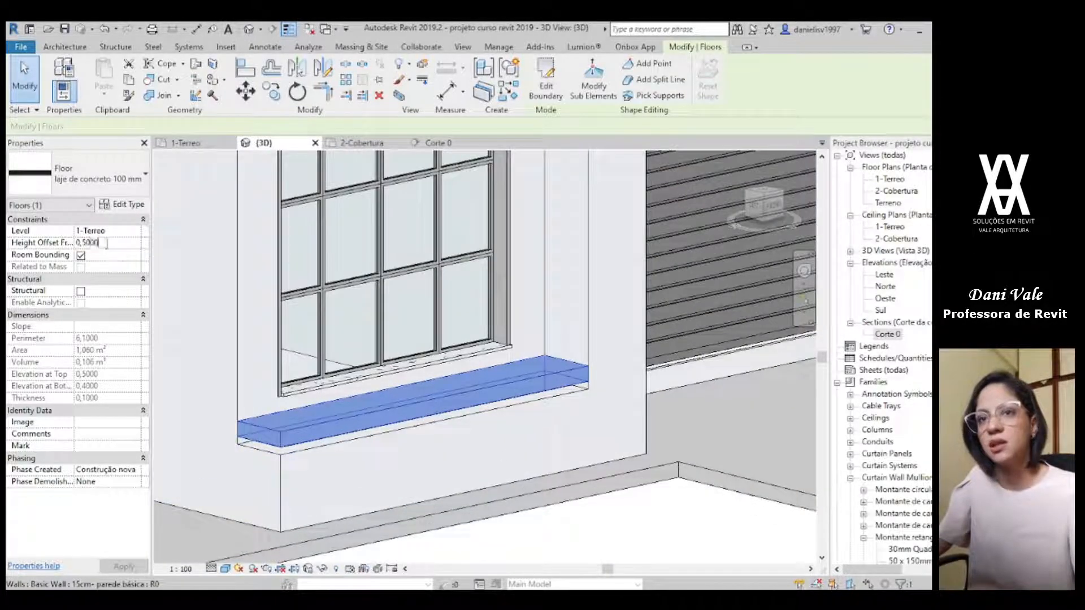
key(Return)
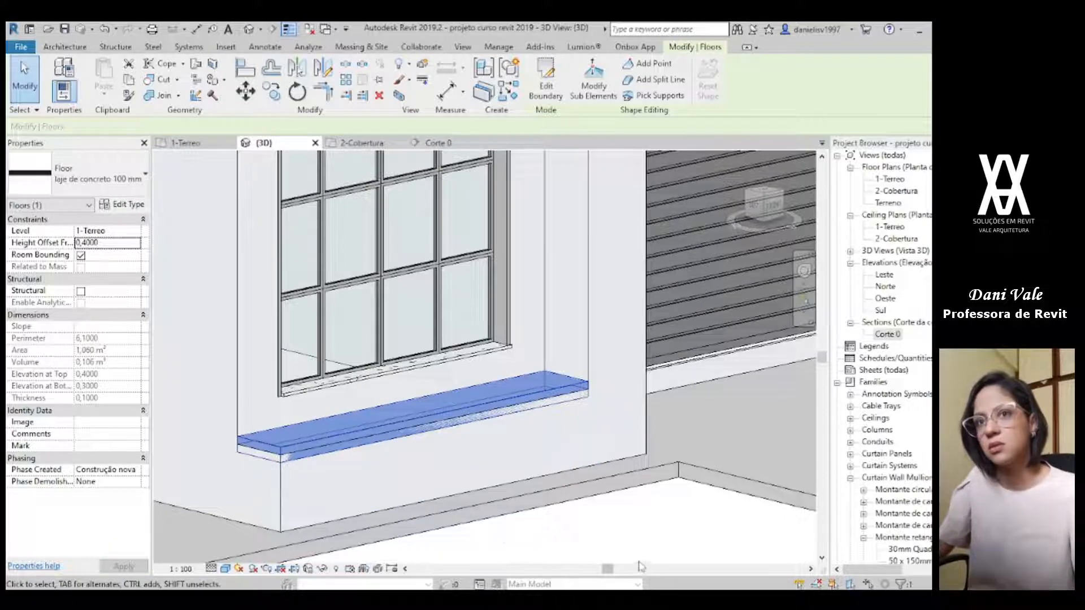
middle_drag(335, 502, 367, 493)
key(Escape)
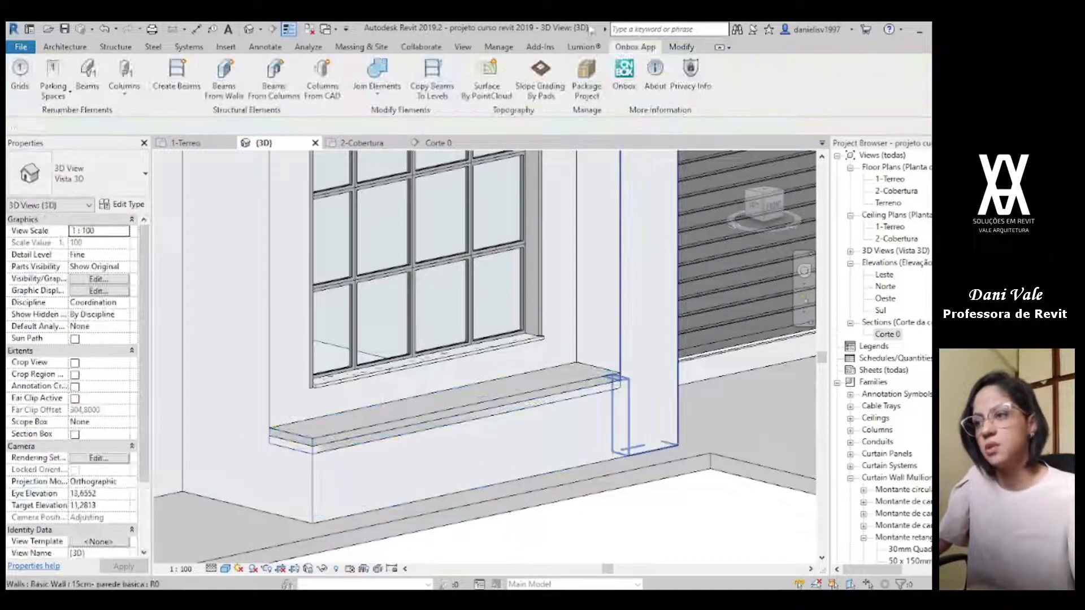
Step: Join the walls with the new slab using Join Elements, with Walls as first category, from level 1-Terreo up to 2-Cobertura
click(400, 93)
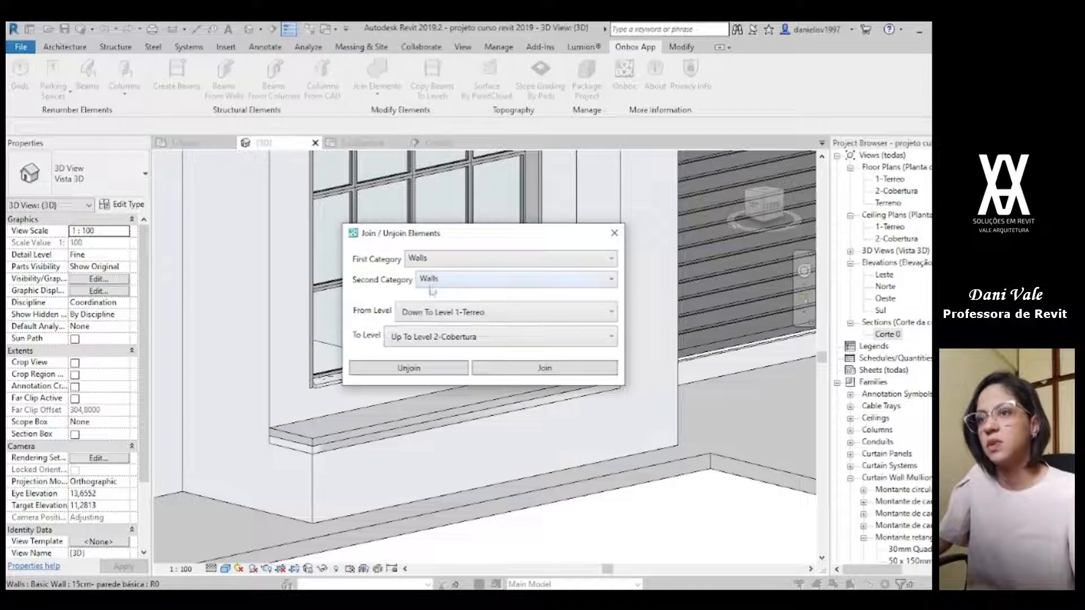
click(446, 280)
click(438, 336)
click(544, 368)
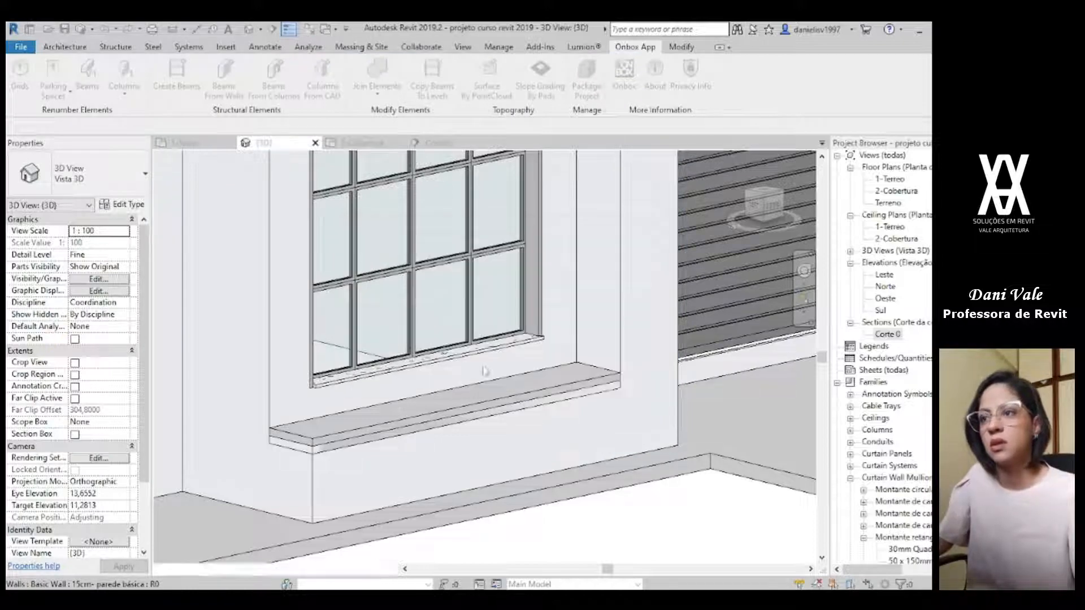
Step: Examine the whole house and its front facade in 3D, checking the slabs on the fascias, raised wall box and window base
scroll(667, 455, down, 8)
middle_drag(703, 455, 713, 509)
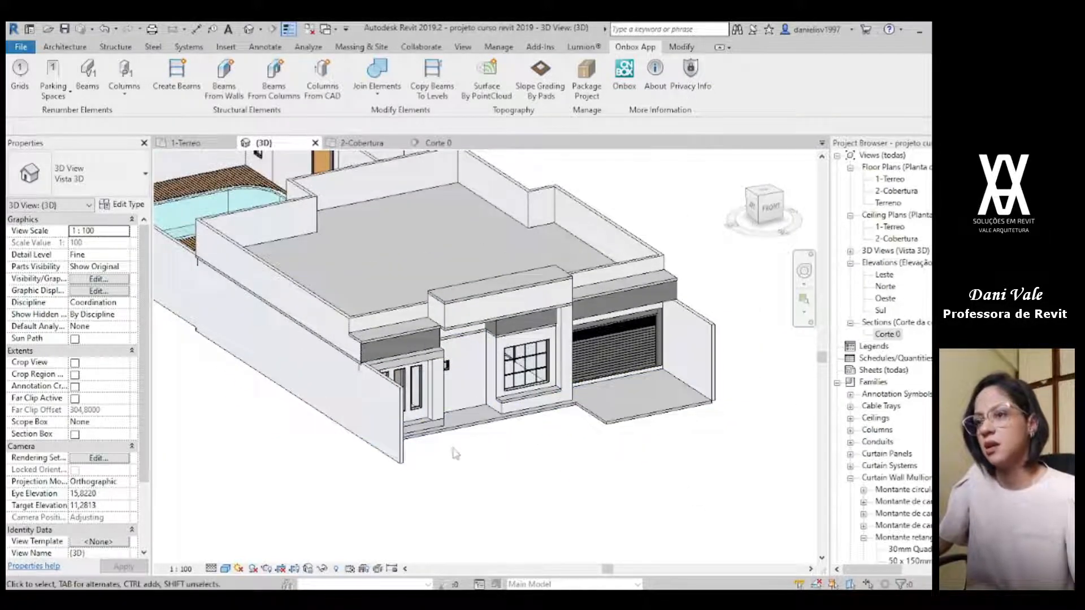
scroll(454, 453, down, 3)
shift+middle_drag(454, 452, 480, 453)
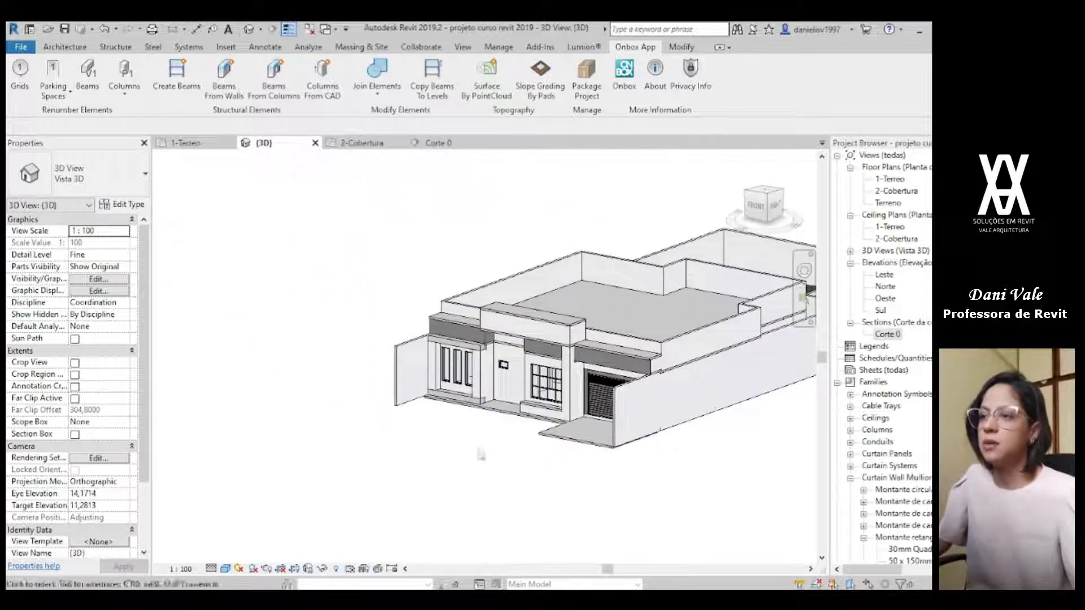
scroll(489, 458, up, 2)
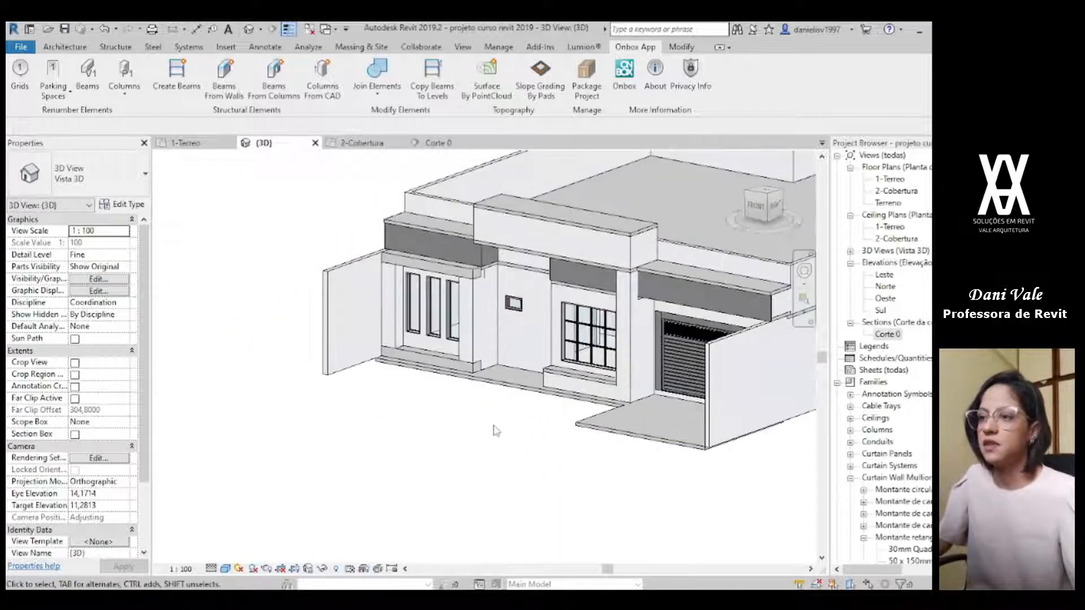
click(67, 34)
shift+middle_drag(340, 507, 491, 498)
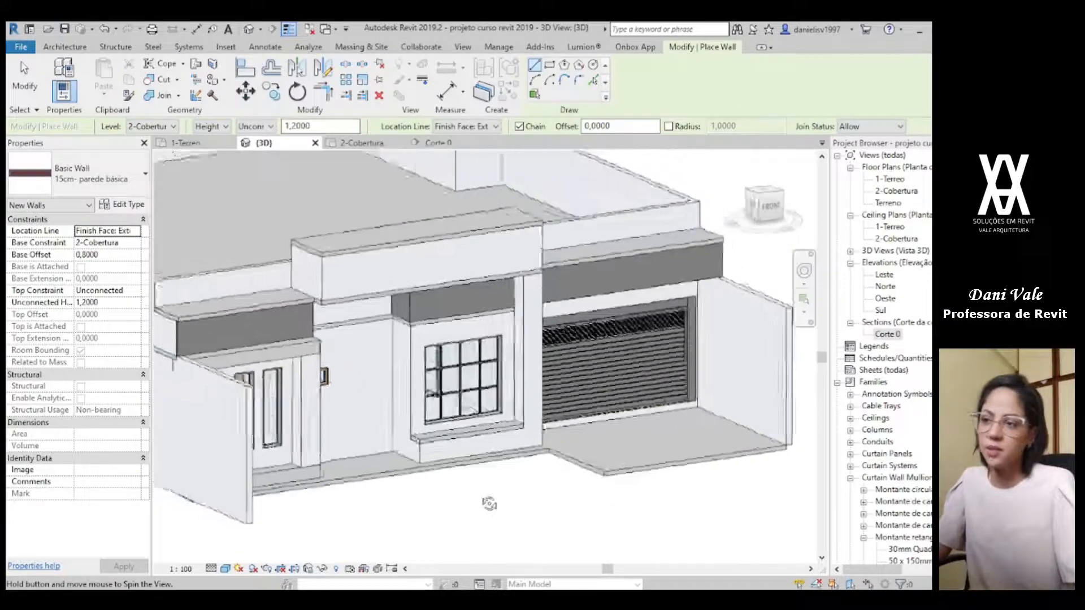
key(Escape)
key(Escape)
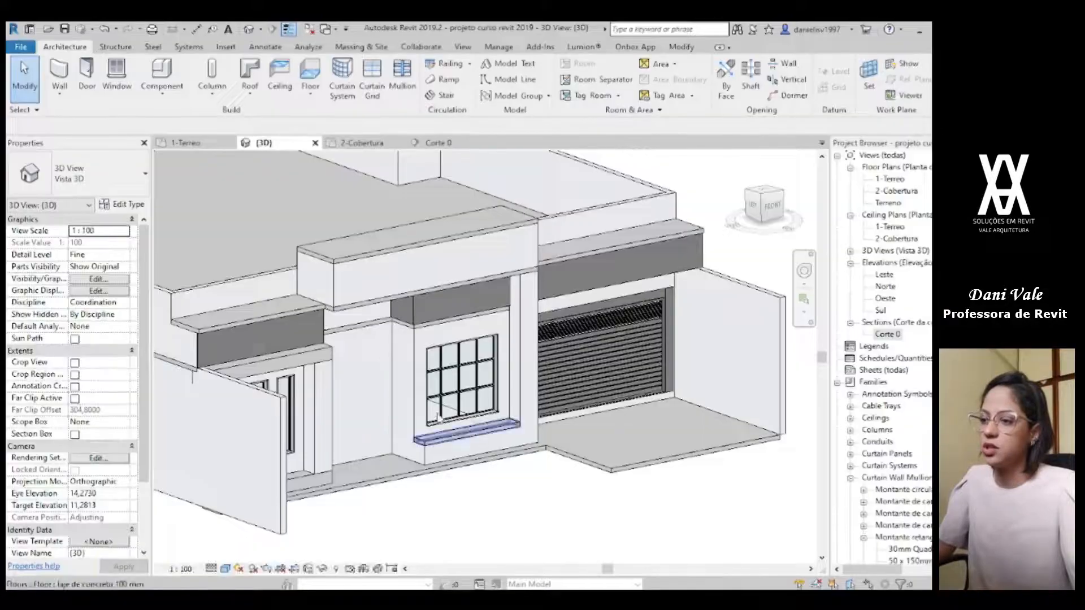
shift+middle_drag(339, 486, 568, 413)
scroll(568, 414, down, 1)
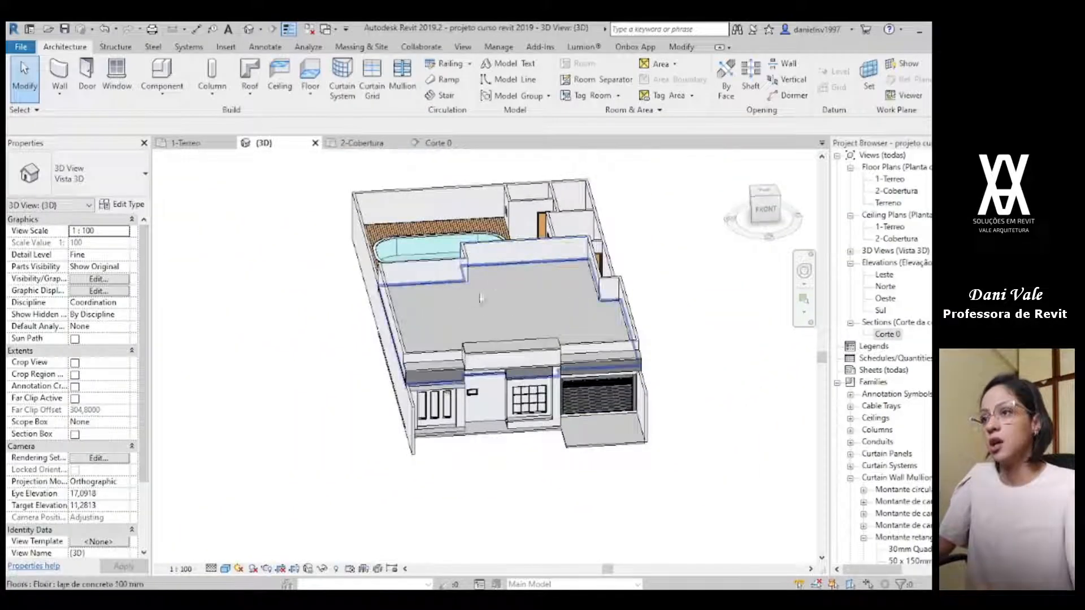
scroll(456, 334, up, 3)
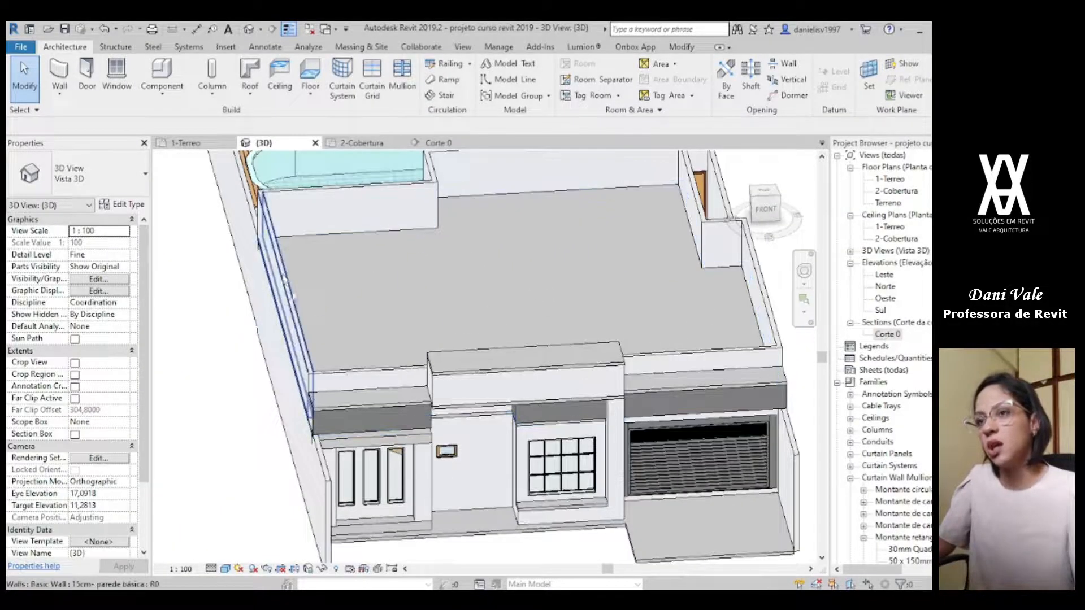
shift+middle_drag(362, 400, 422, 216)
scroll(546, 325, down, 3)
scroll(575, 407, up, 5)
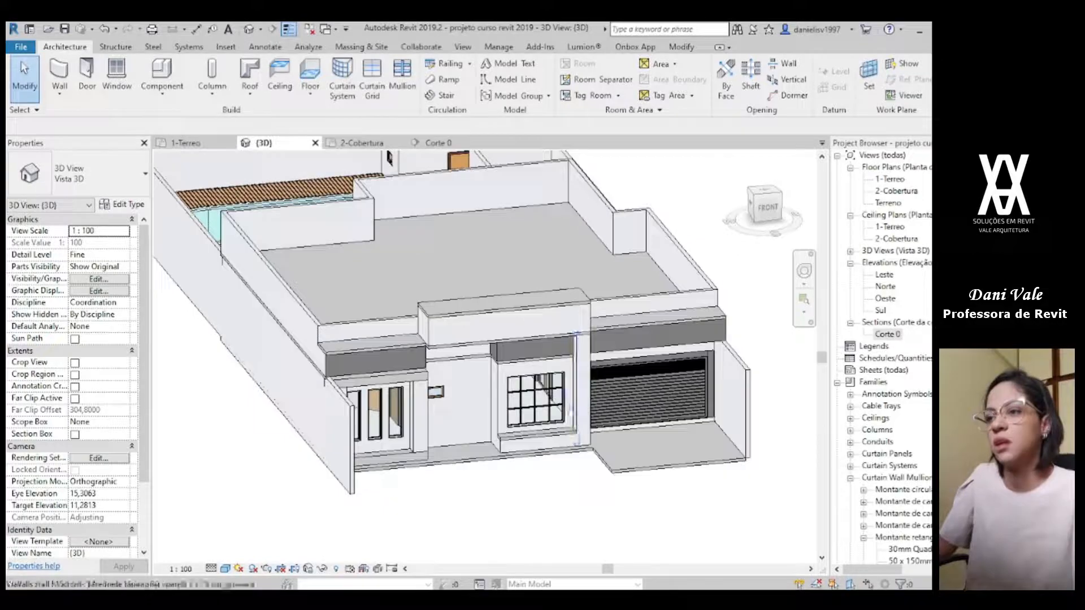
scroll(577, 419, up, 2)
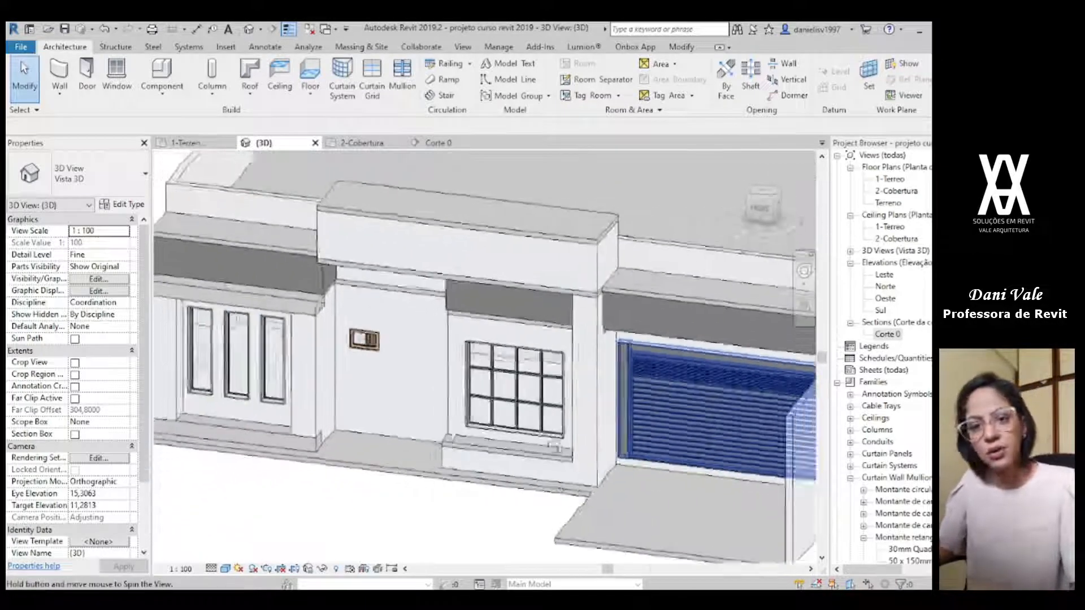